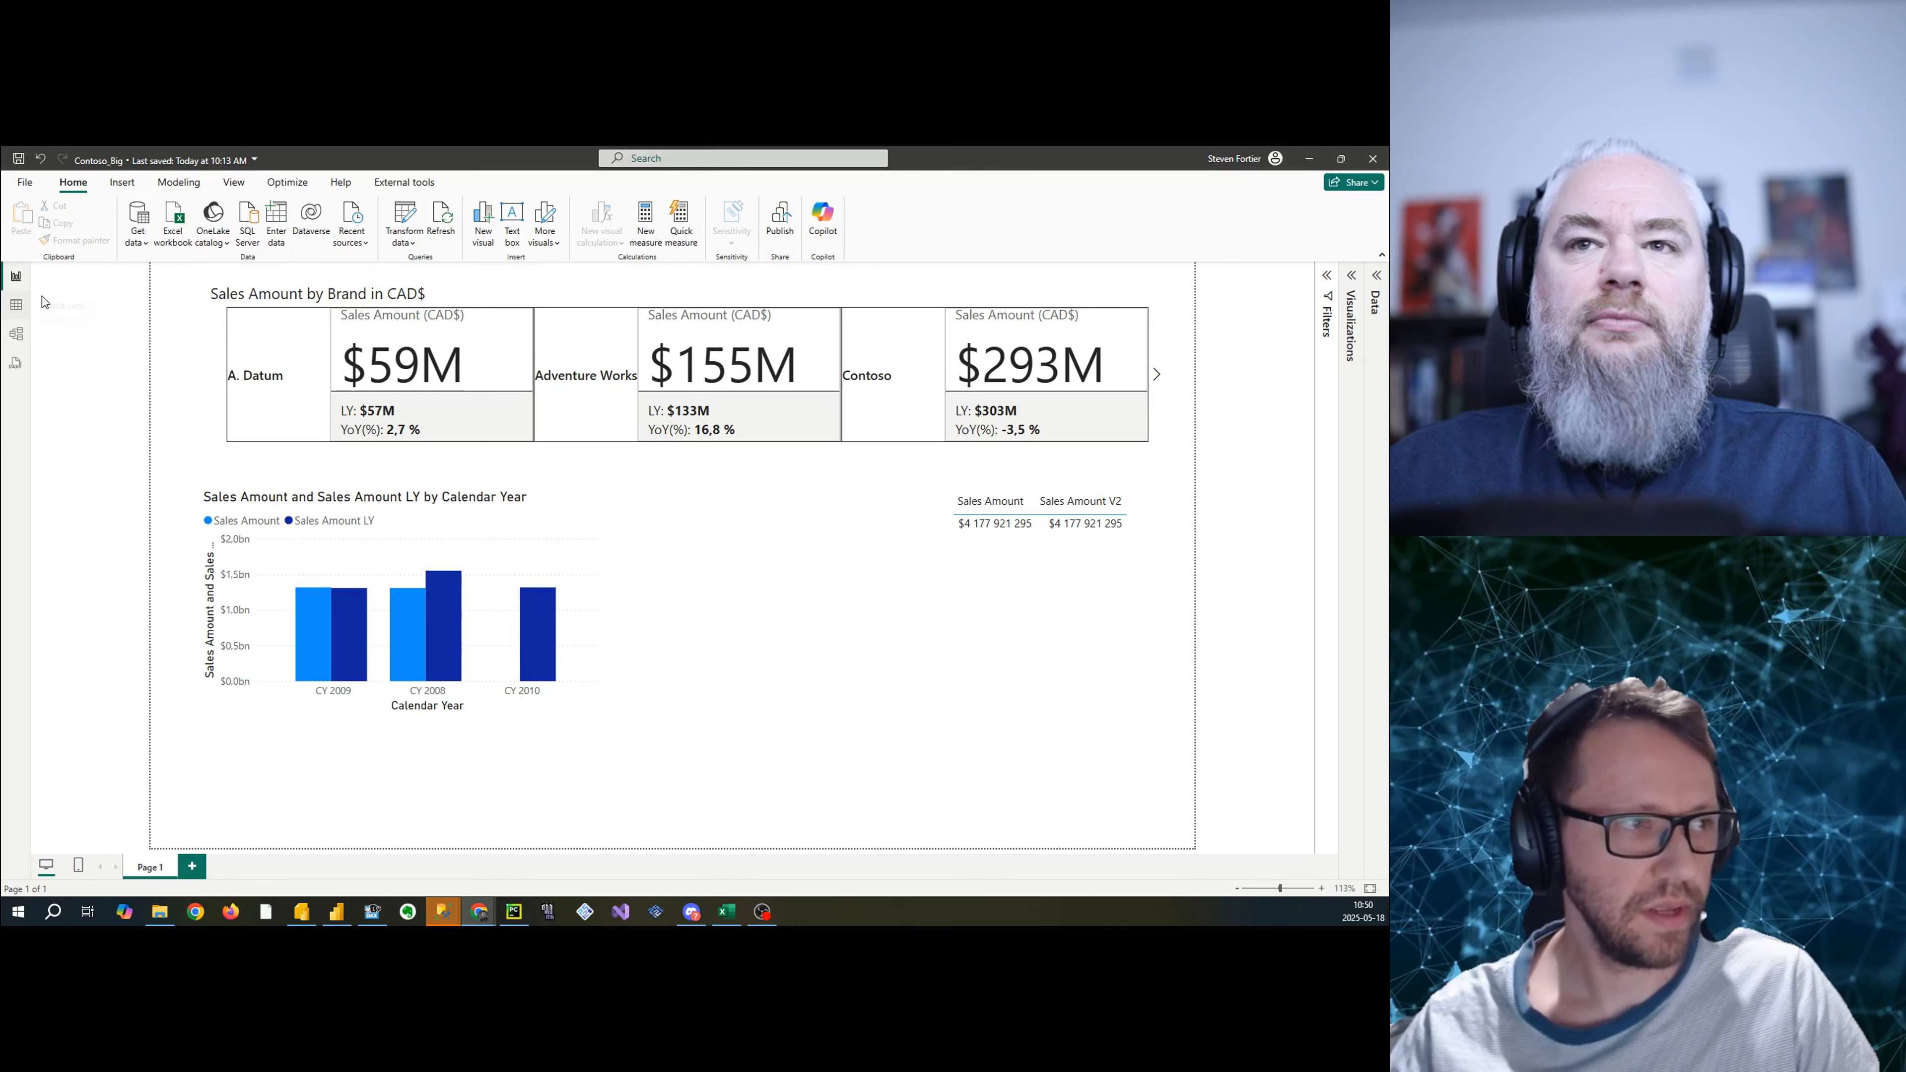
# - Open DAX query view, dismiss the information banner and remove the TOPN(100, 'Sales') expression after EVALUATE in the sample query
pyautogui.click(1374, 277)
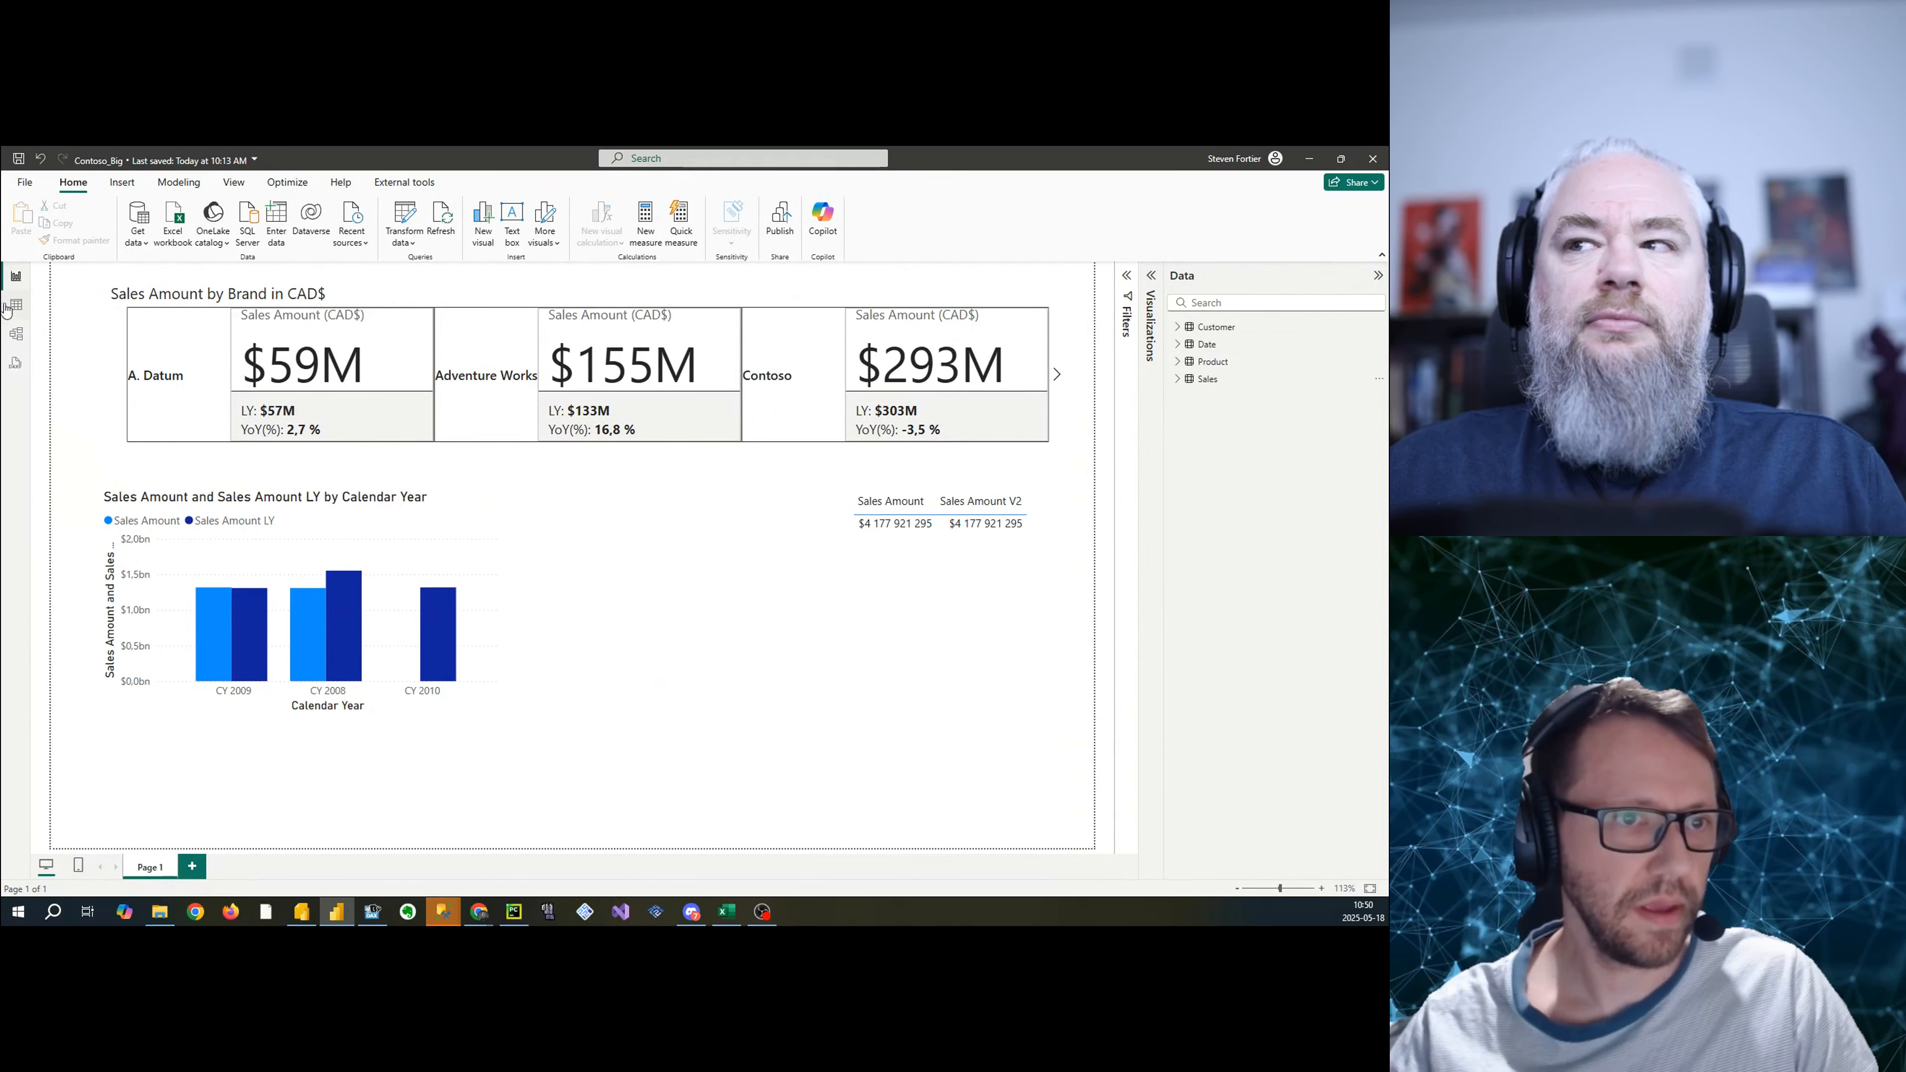
pyautogui.click(17, 363)
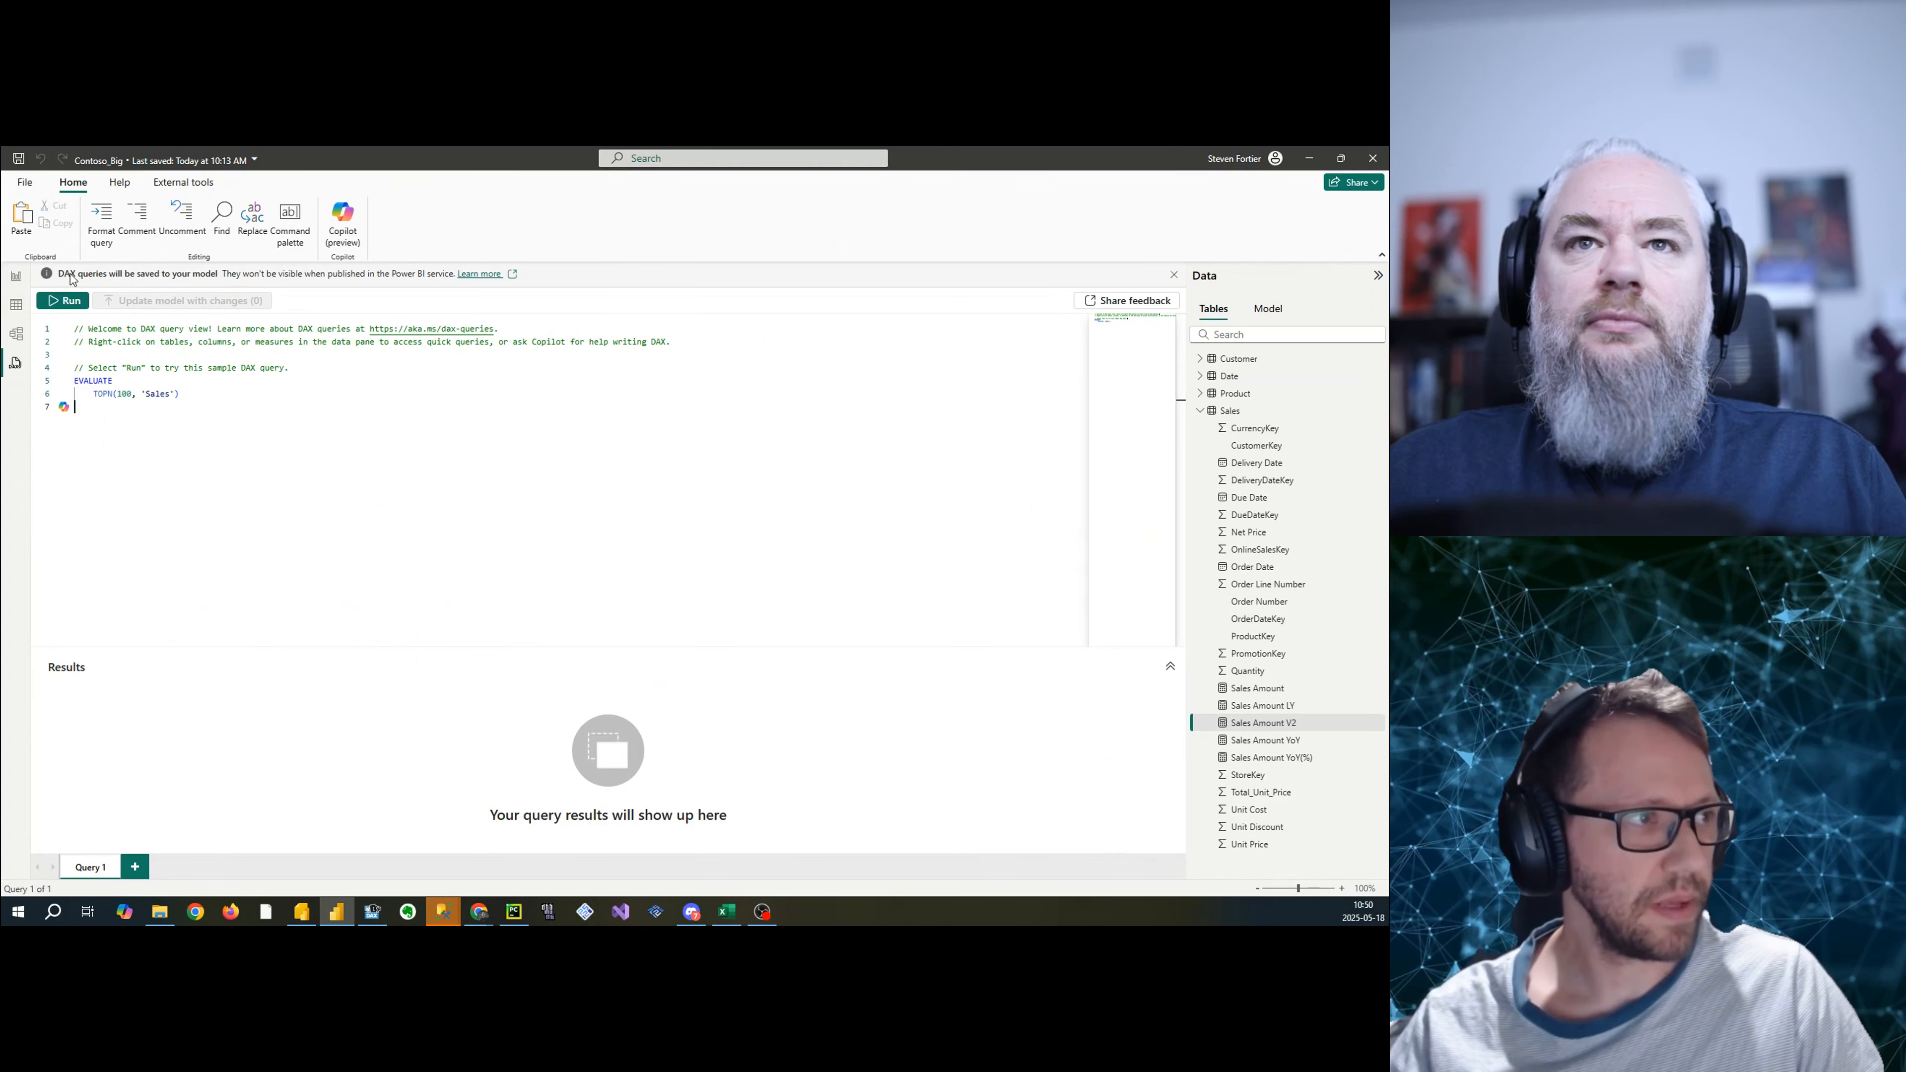
pyautogui.click(1173, 275)
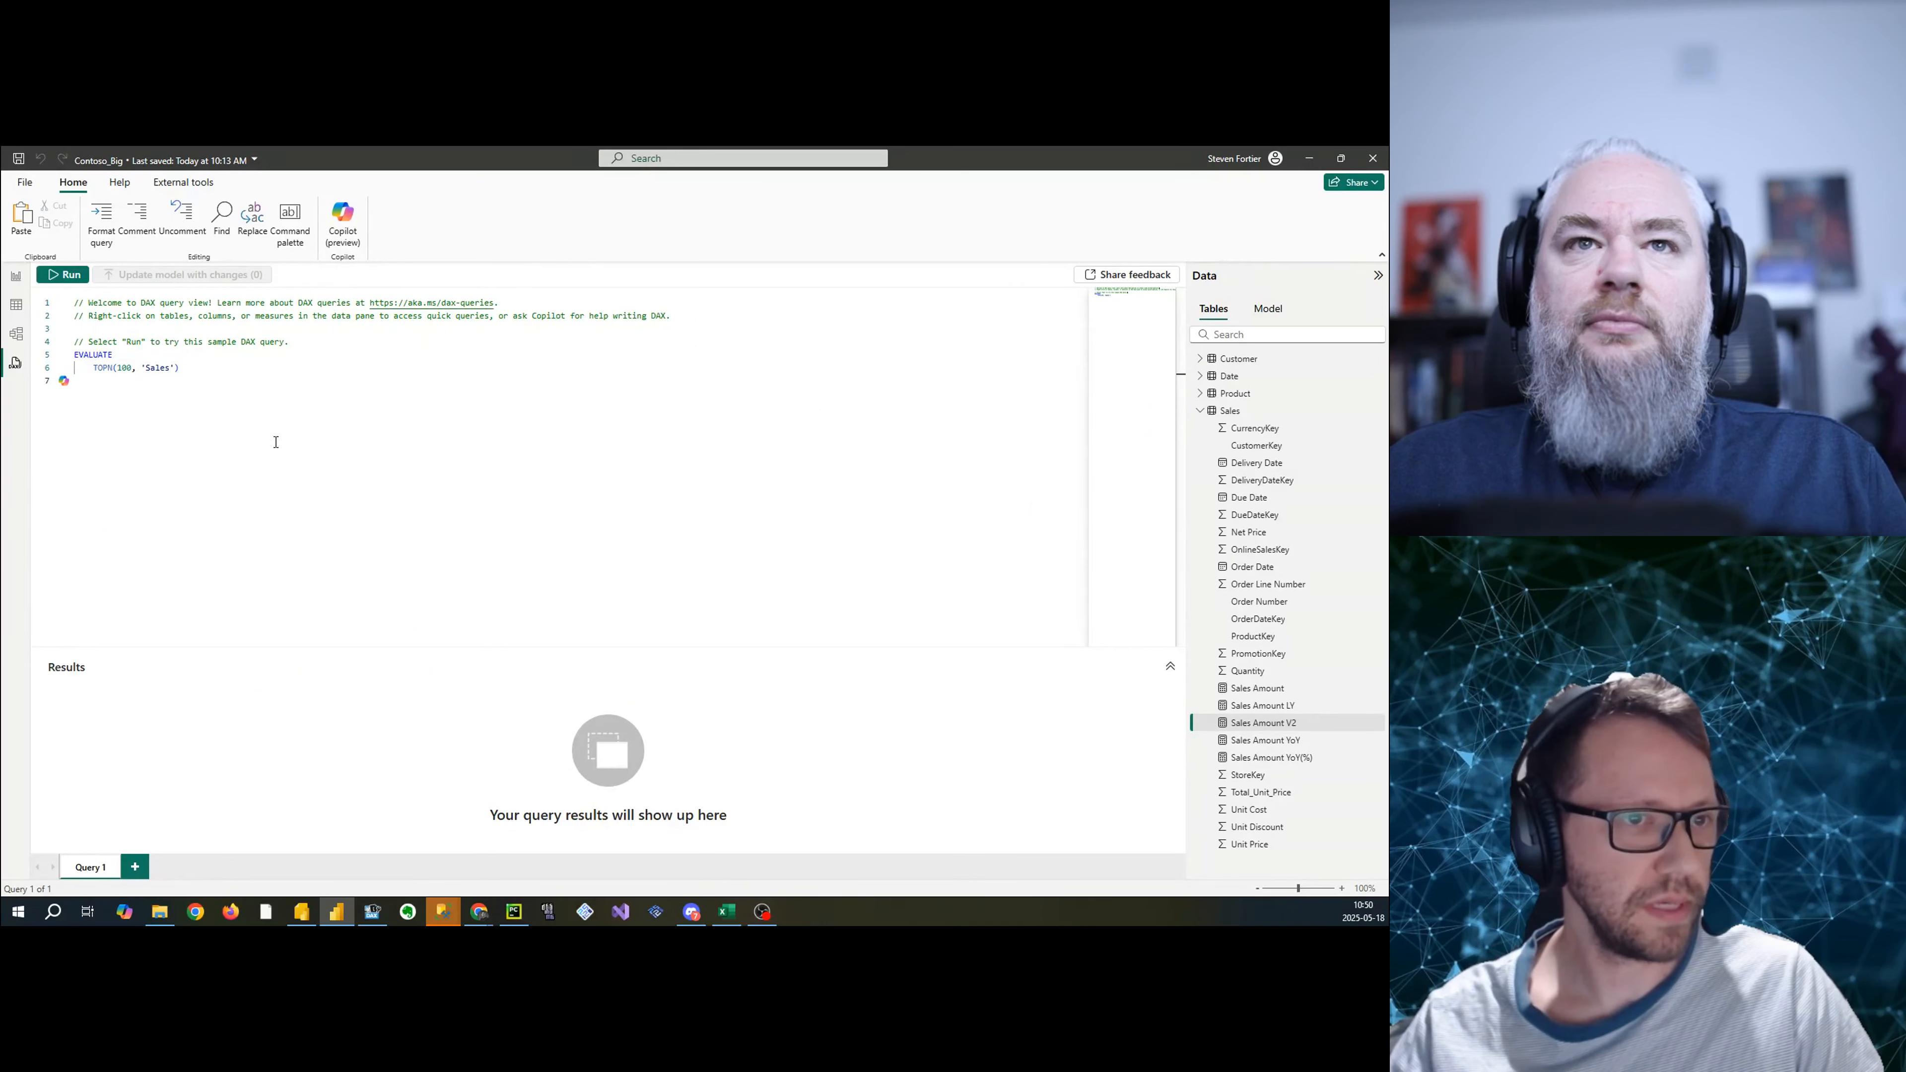
pyautogui.moveTo(240, 371); pyautogui.dragTo(84, 368)
pyautogui.press('BackSpace')
pyautogui.press('BackSpace')
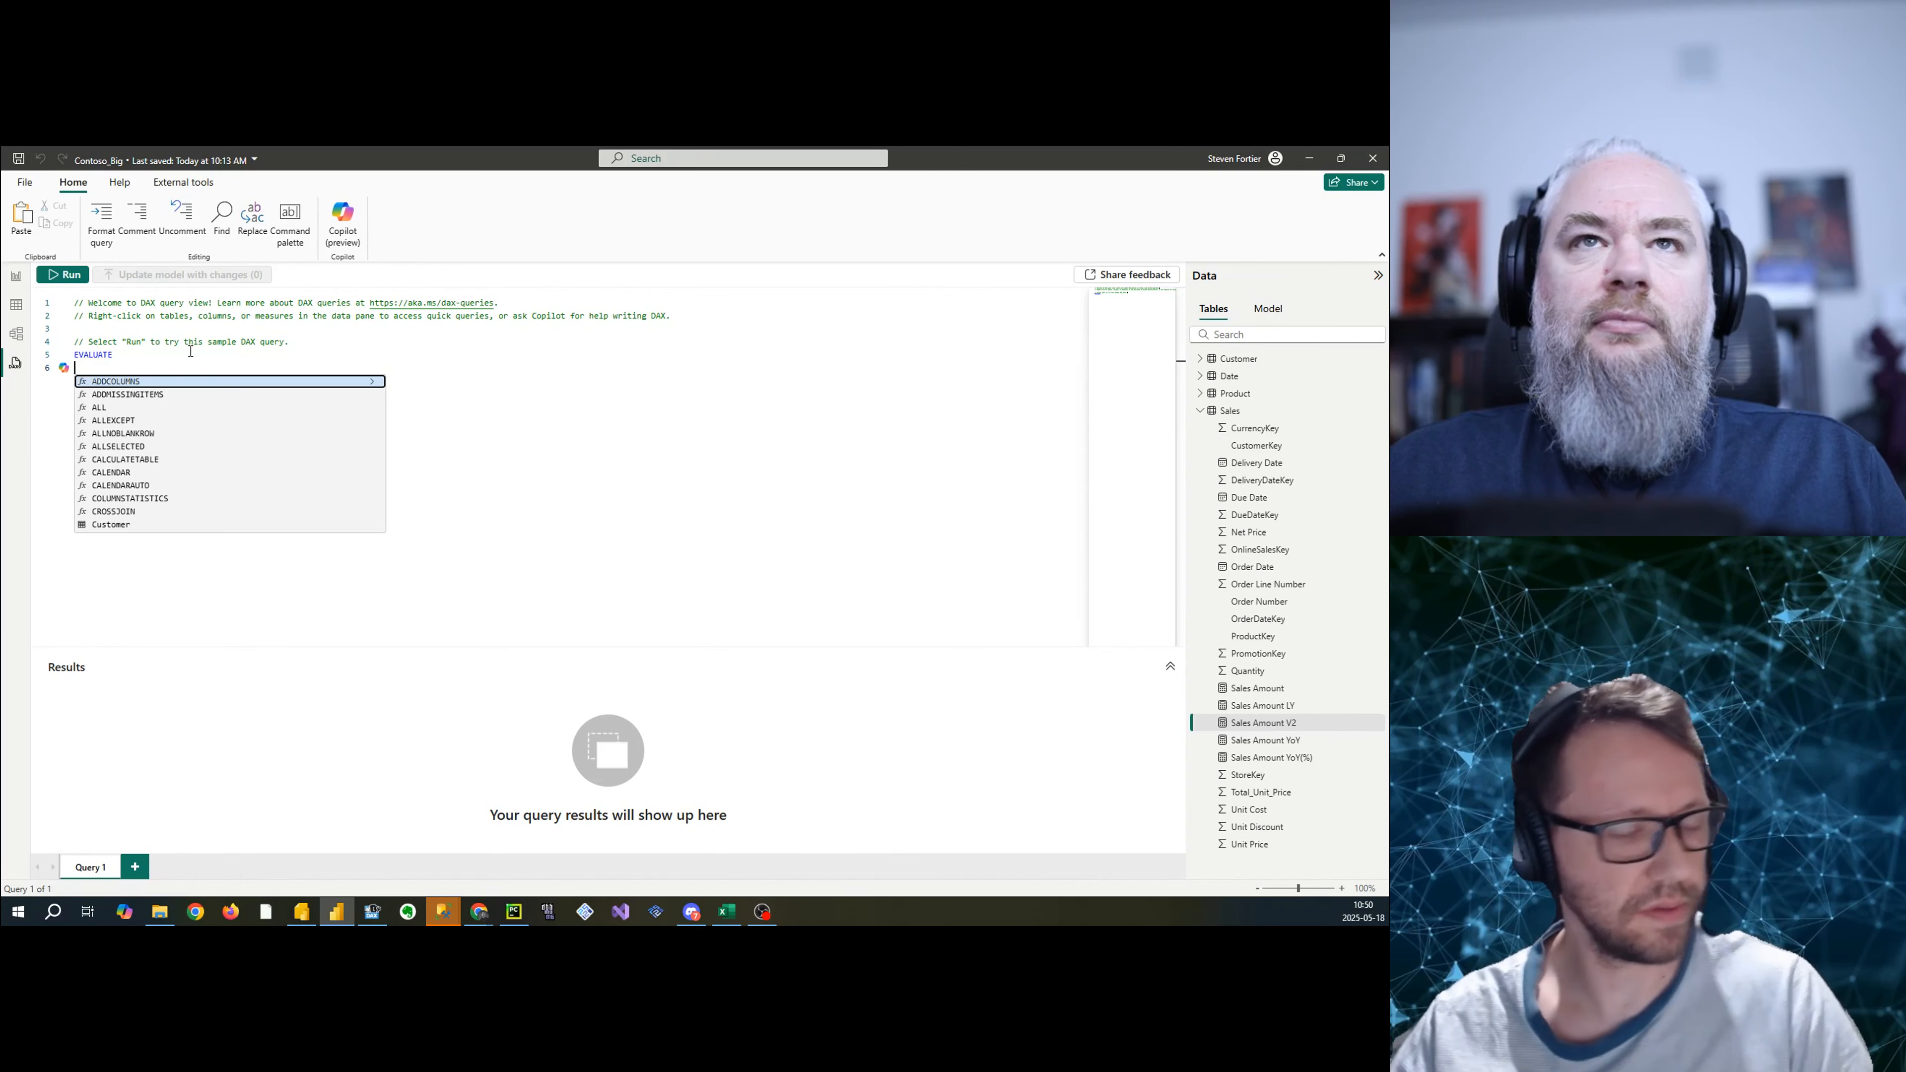
# - Begin a SUMMARIZECOLUMNS expression after EVALUATE that groups by Customer[Occupation]
pyautogui.write('SUMMARIZECOLUMNS(')
pyautogui.press('Down')
pyautogui.press('Tab')
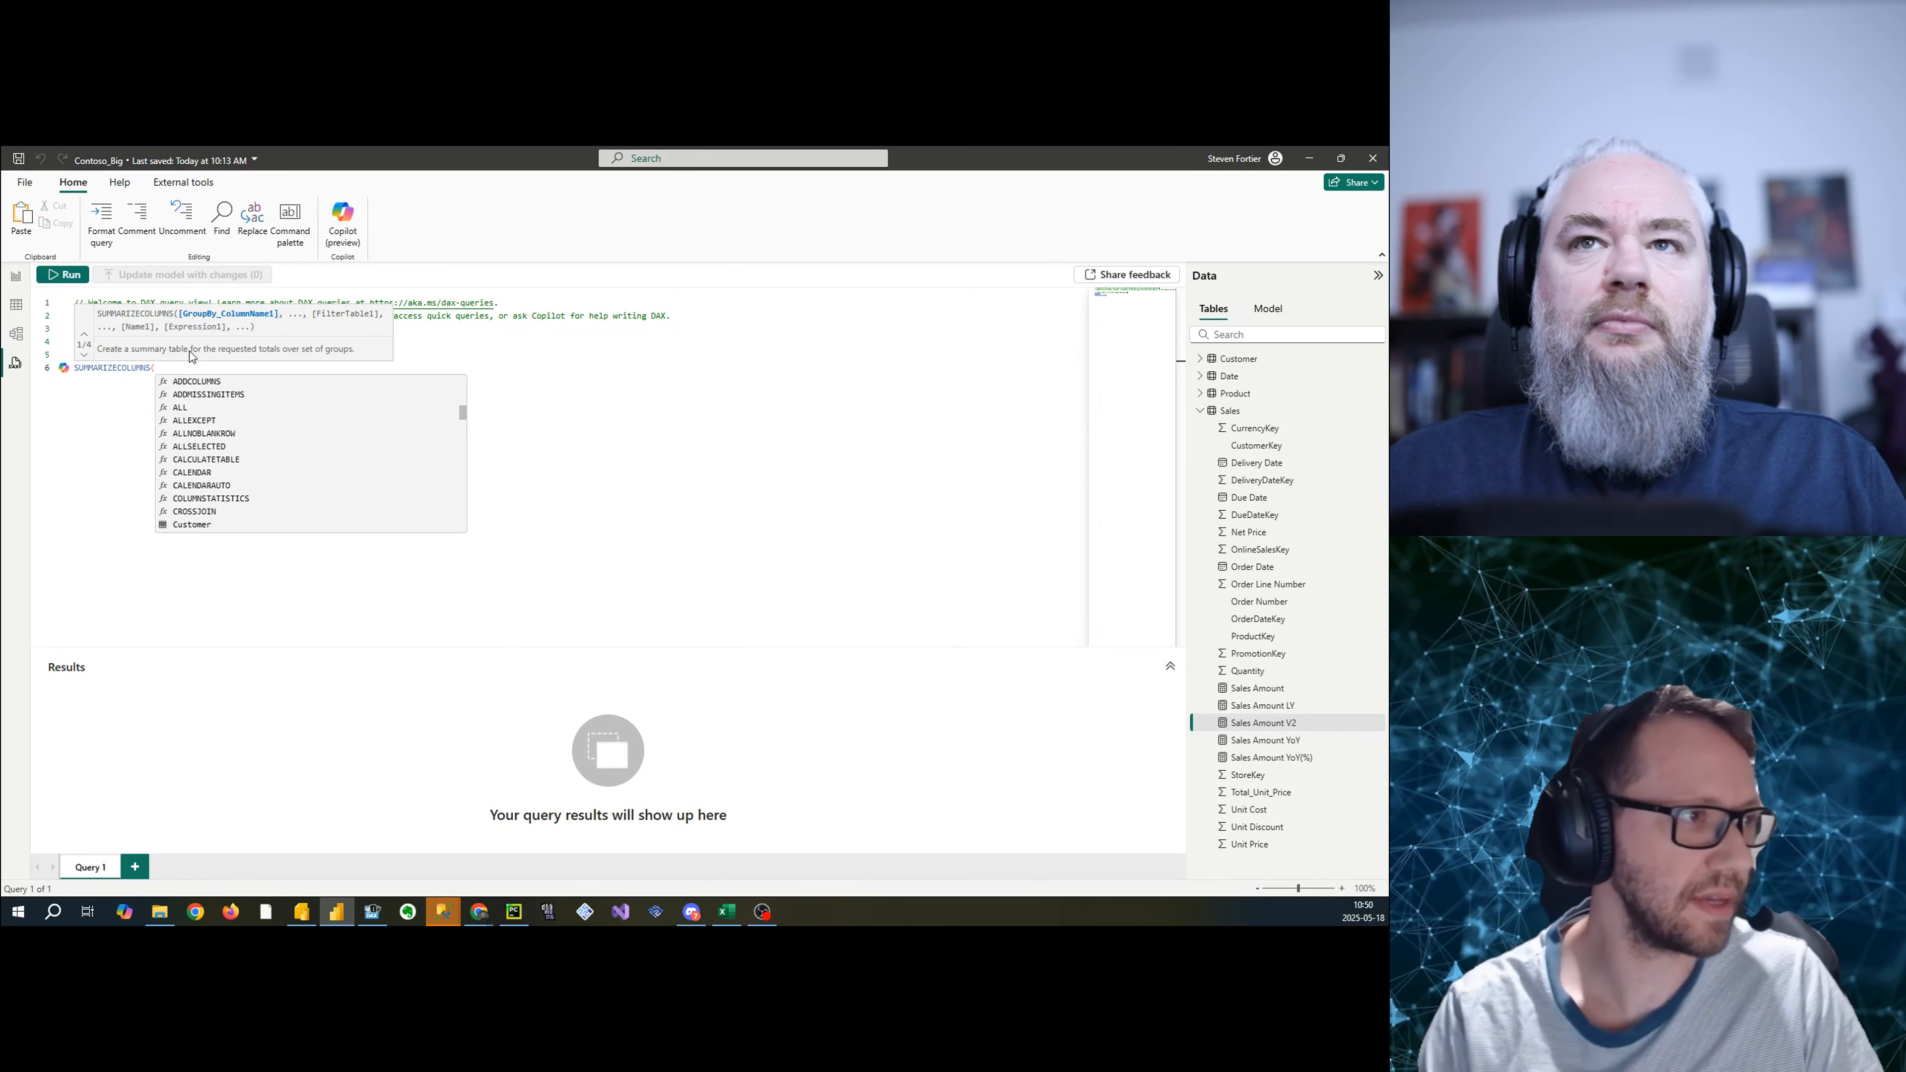
pyautogui.press('Return')
pyautogui.write('Customer[Cu')
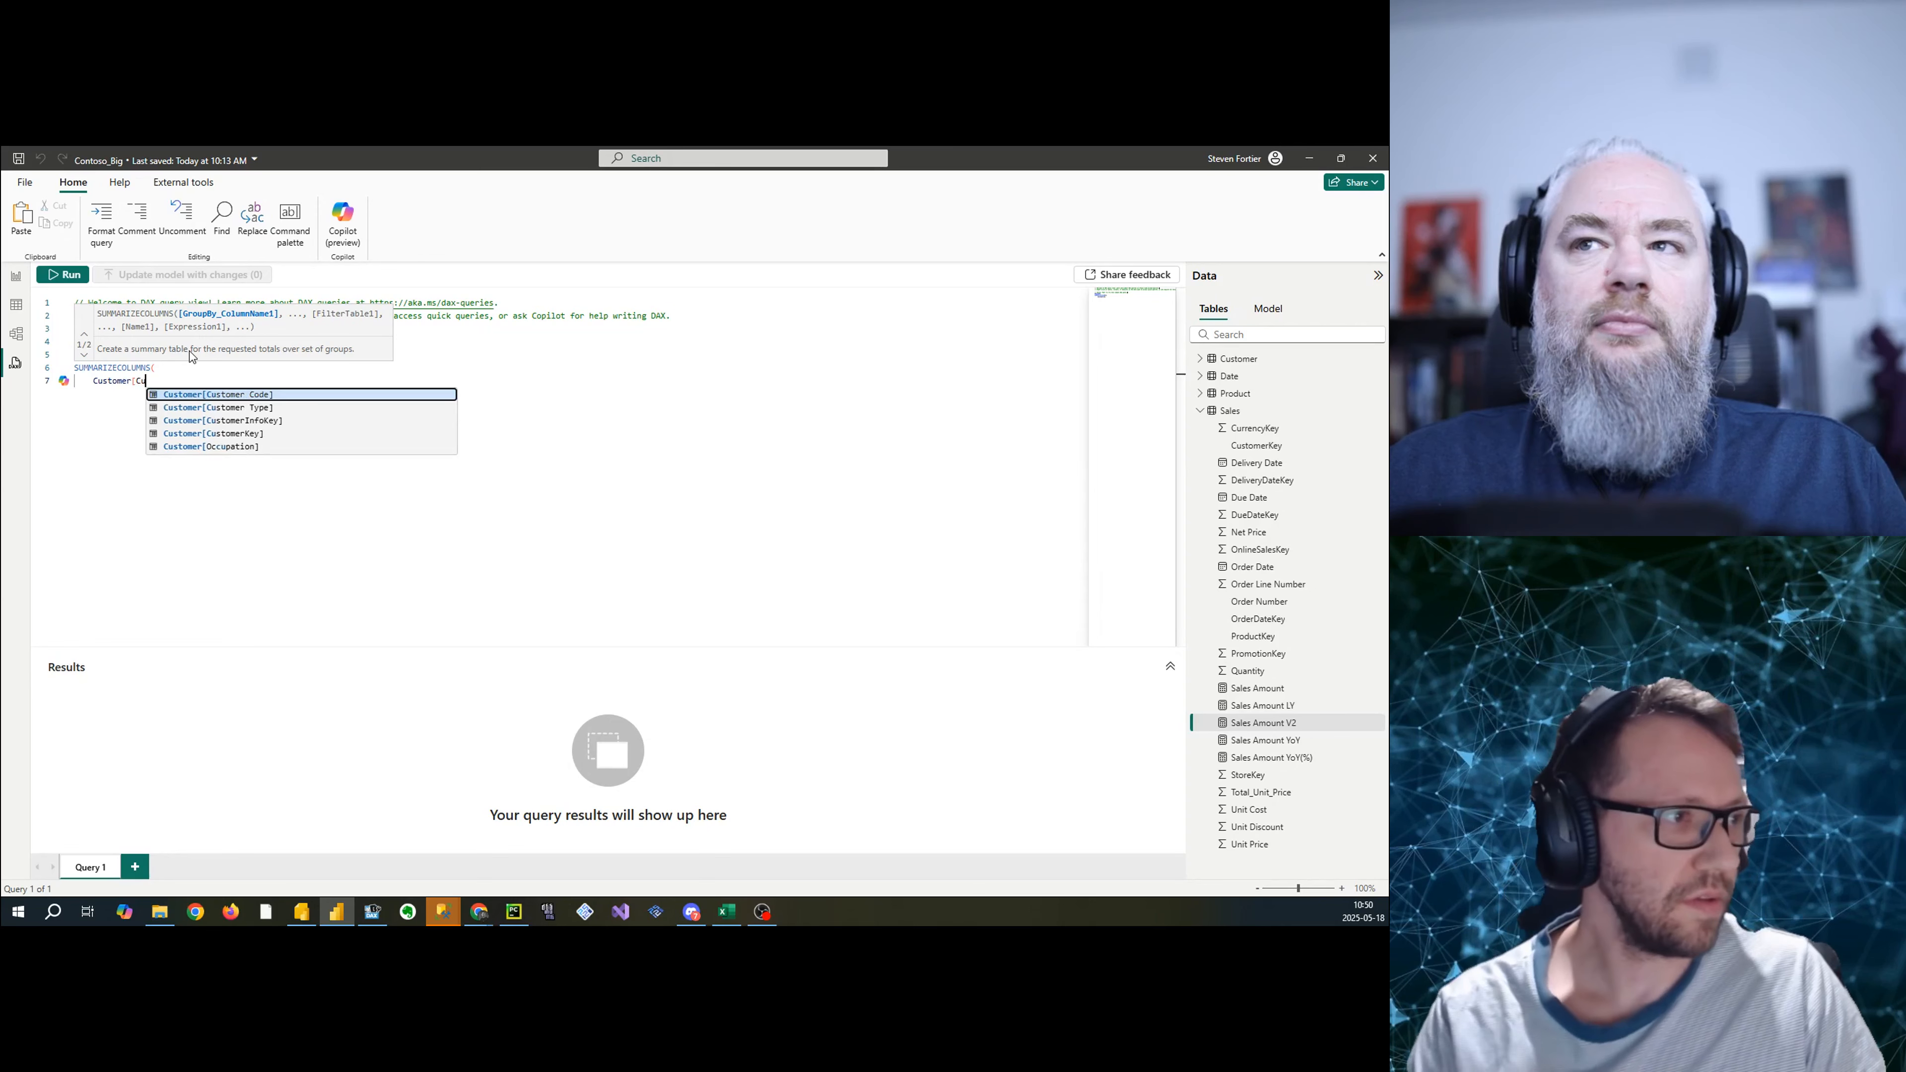
pyautogui.press('Down')
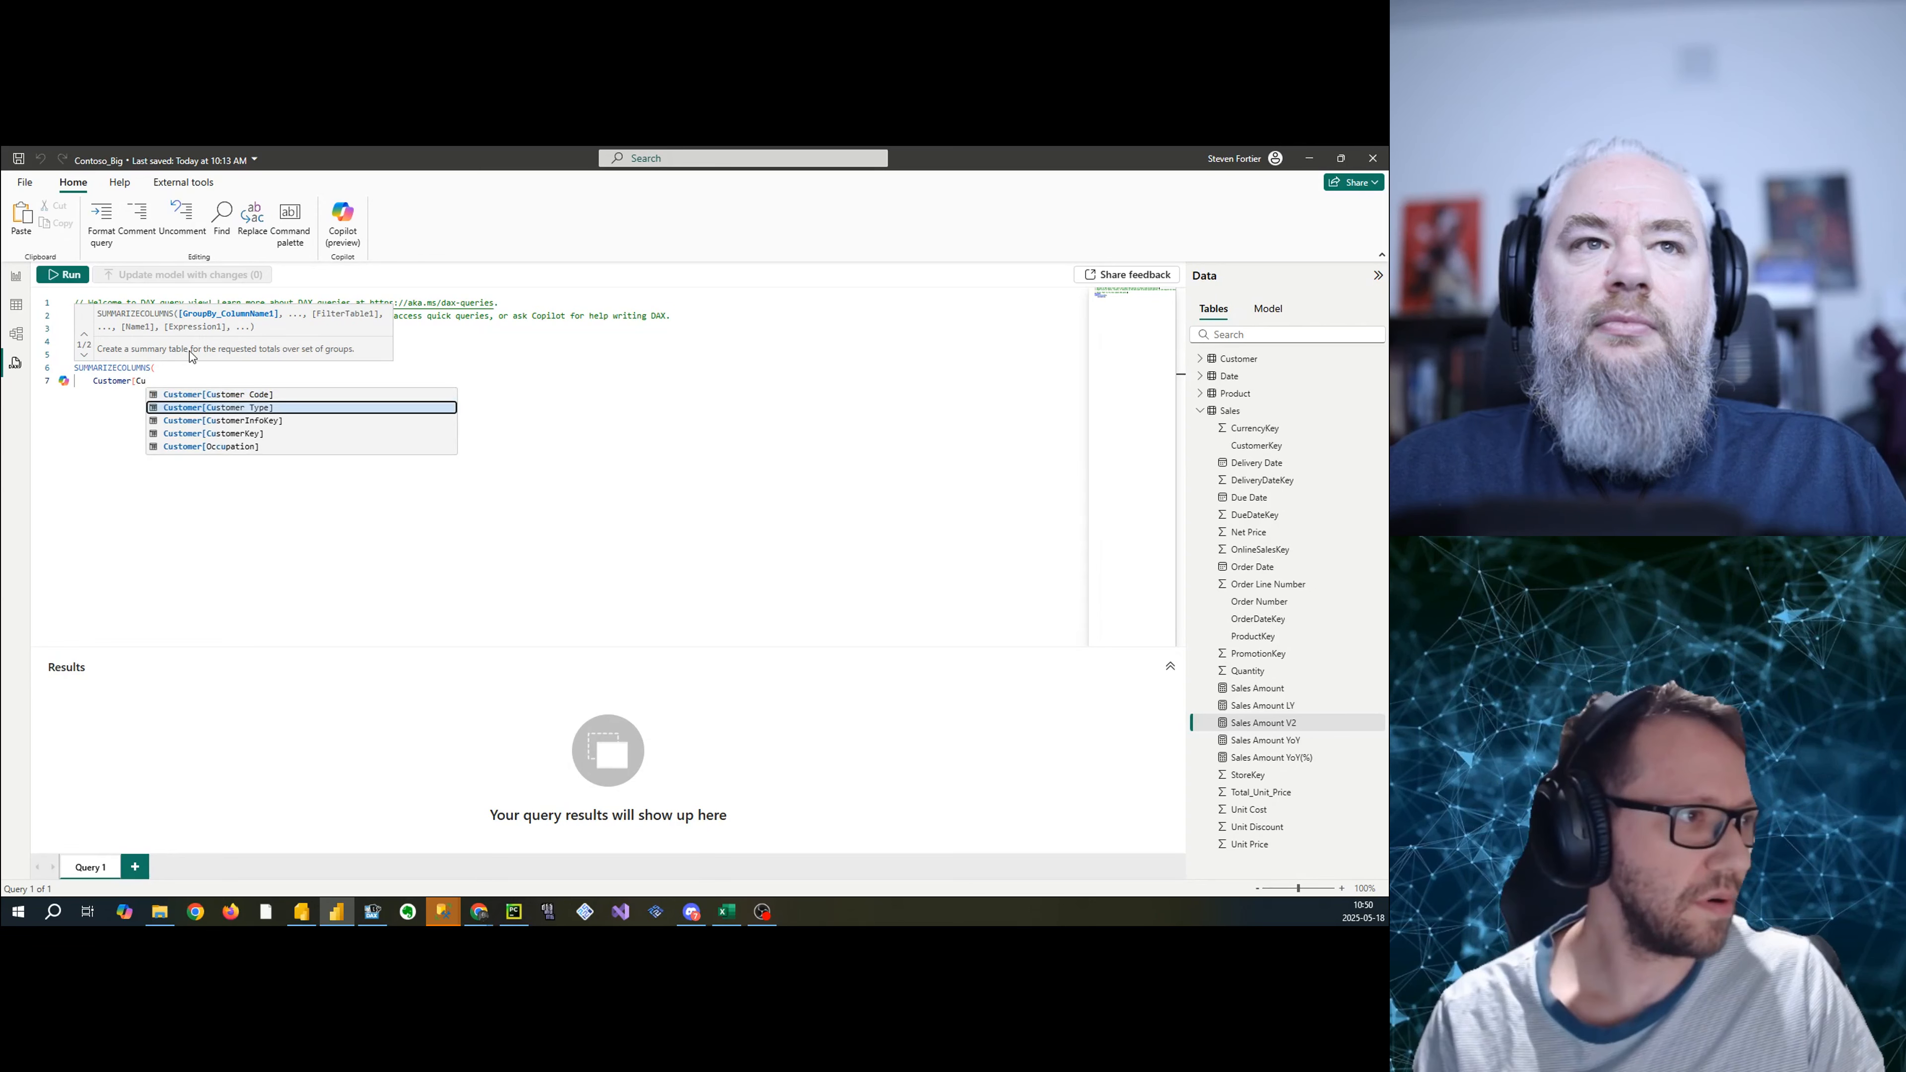
pyautogui.press('Up')
pyautogui.press('Down')
pyautogui.press('Down')
pyautogui.press('Down')
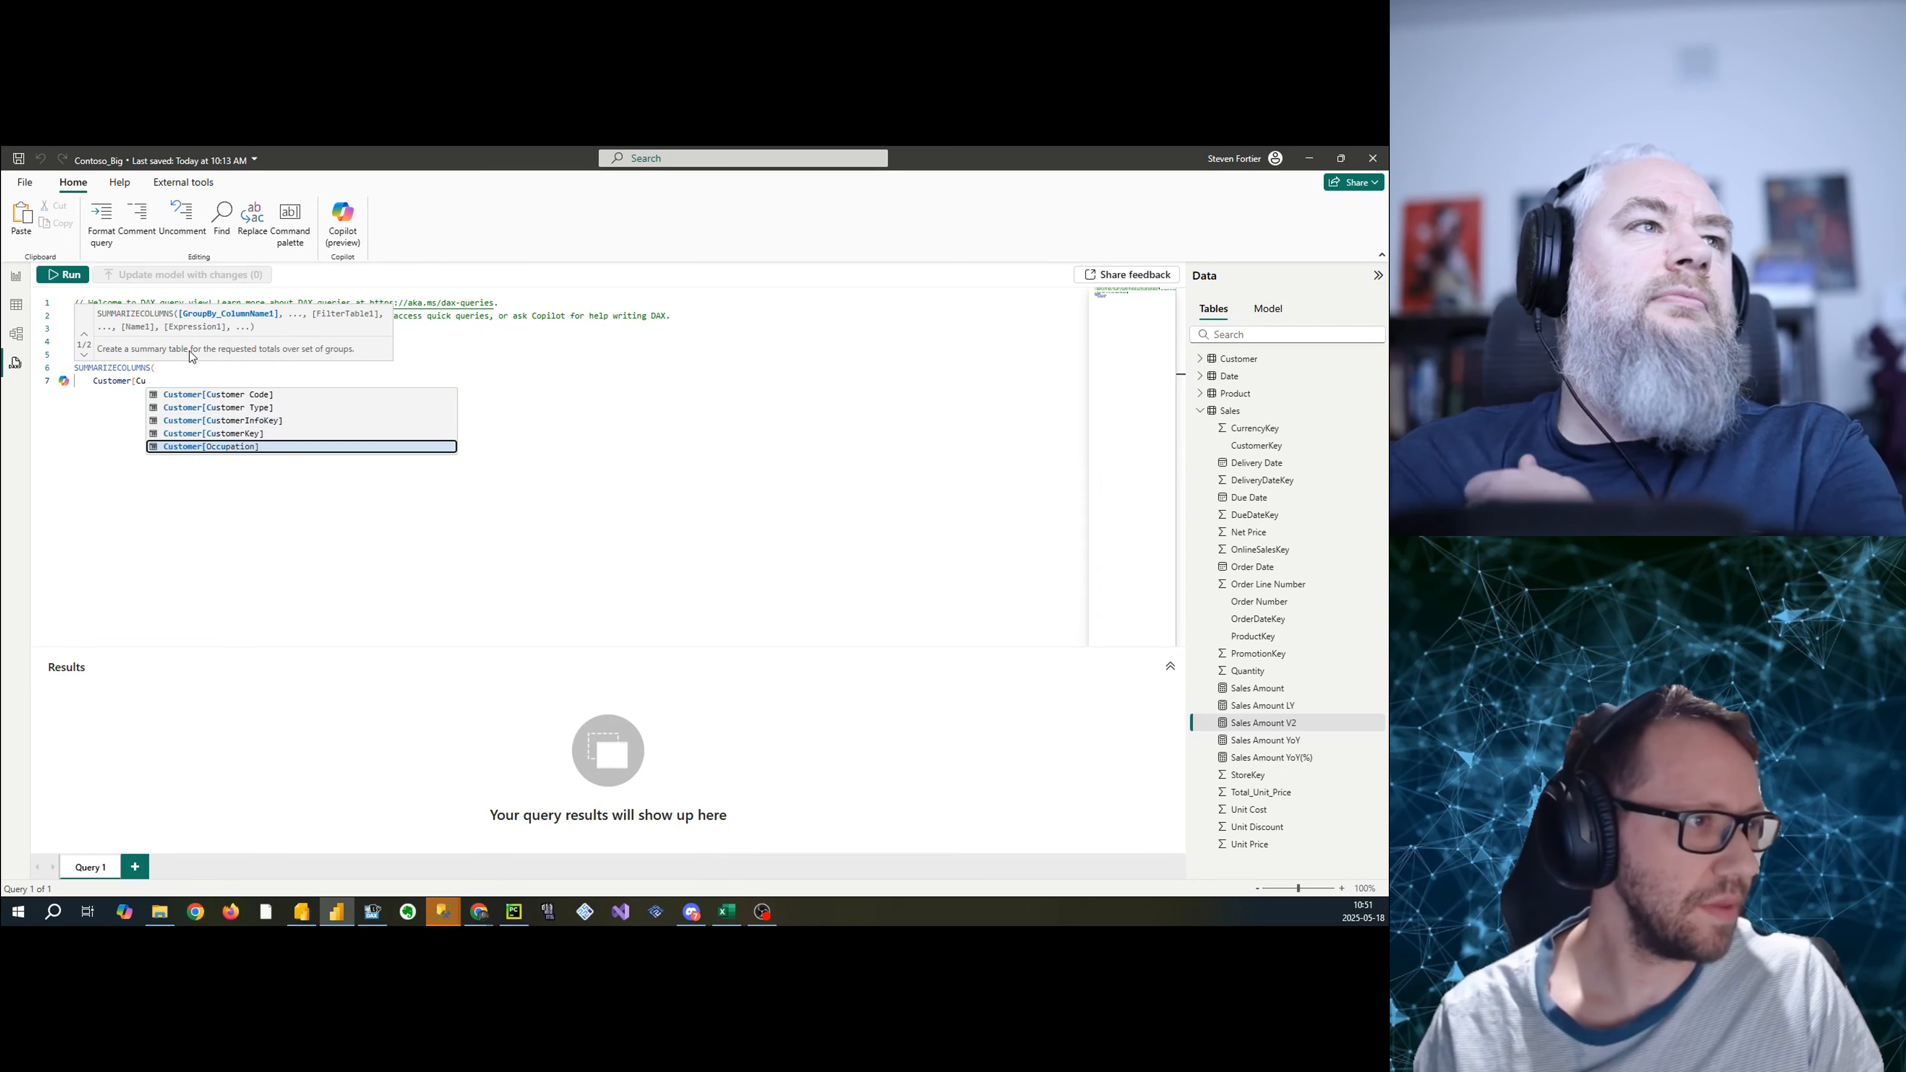
pyautogui.press('Tab')
pyautogui.write(',')
pyautogui.press('Return')
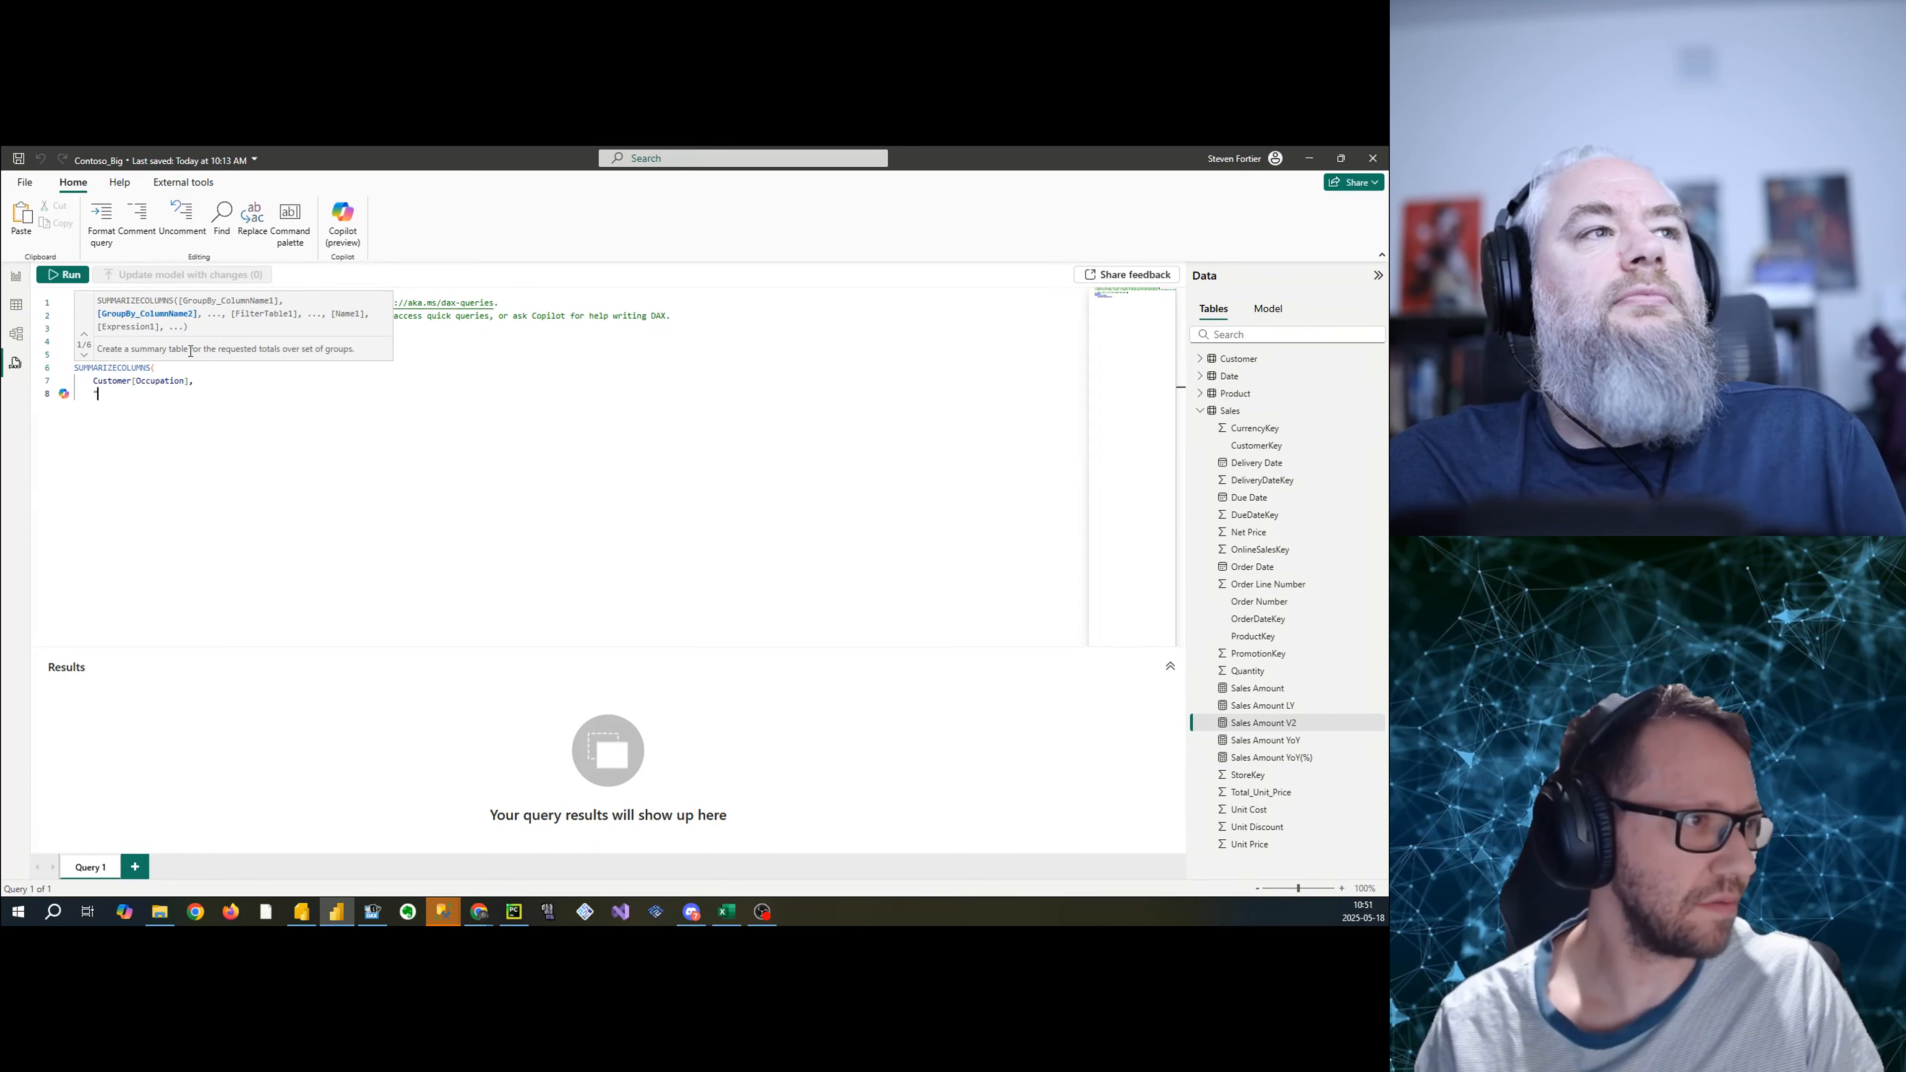
# - Add a result column named "Sales Amount" that returns the [Sales Amount] measure
pyautogui.write('"Sales ')
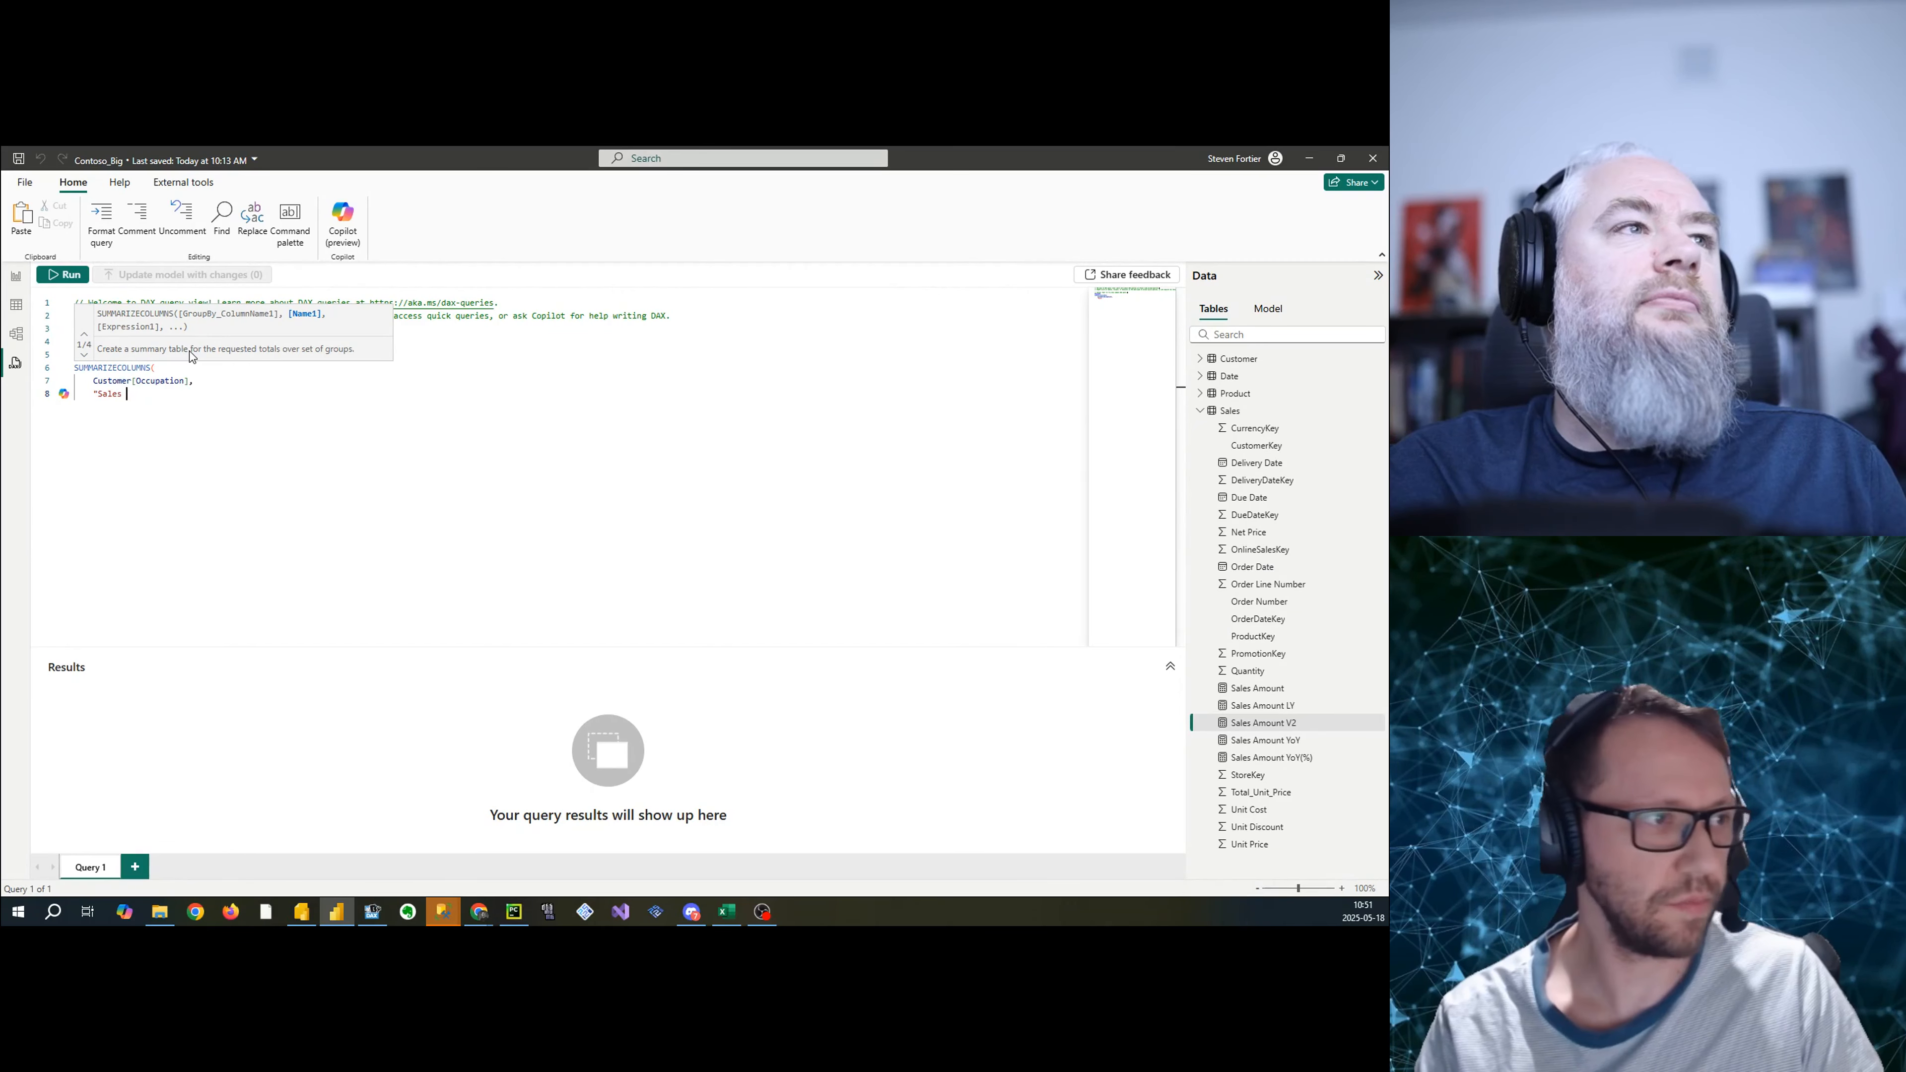
pyautogui.write('Amount", [SAles')
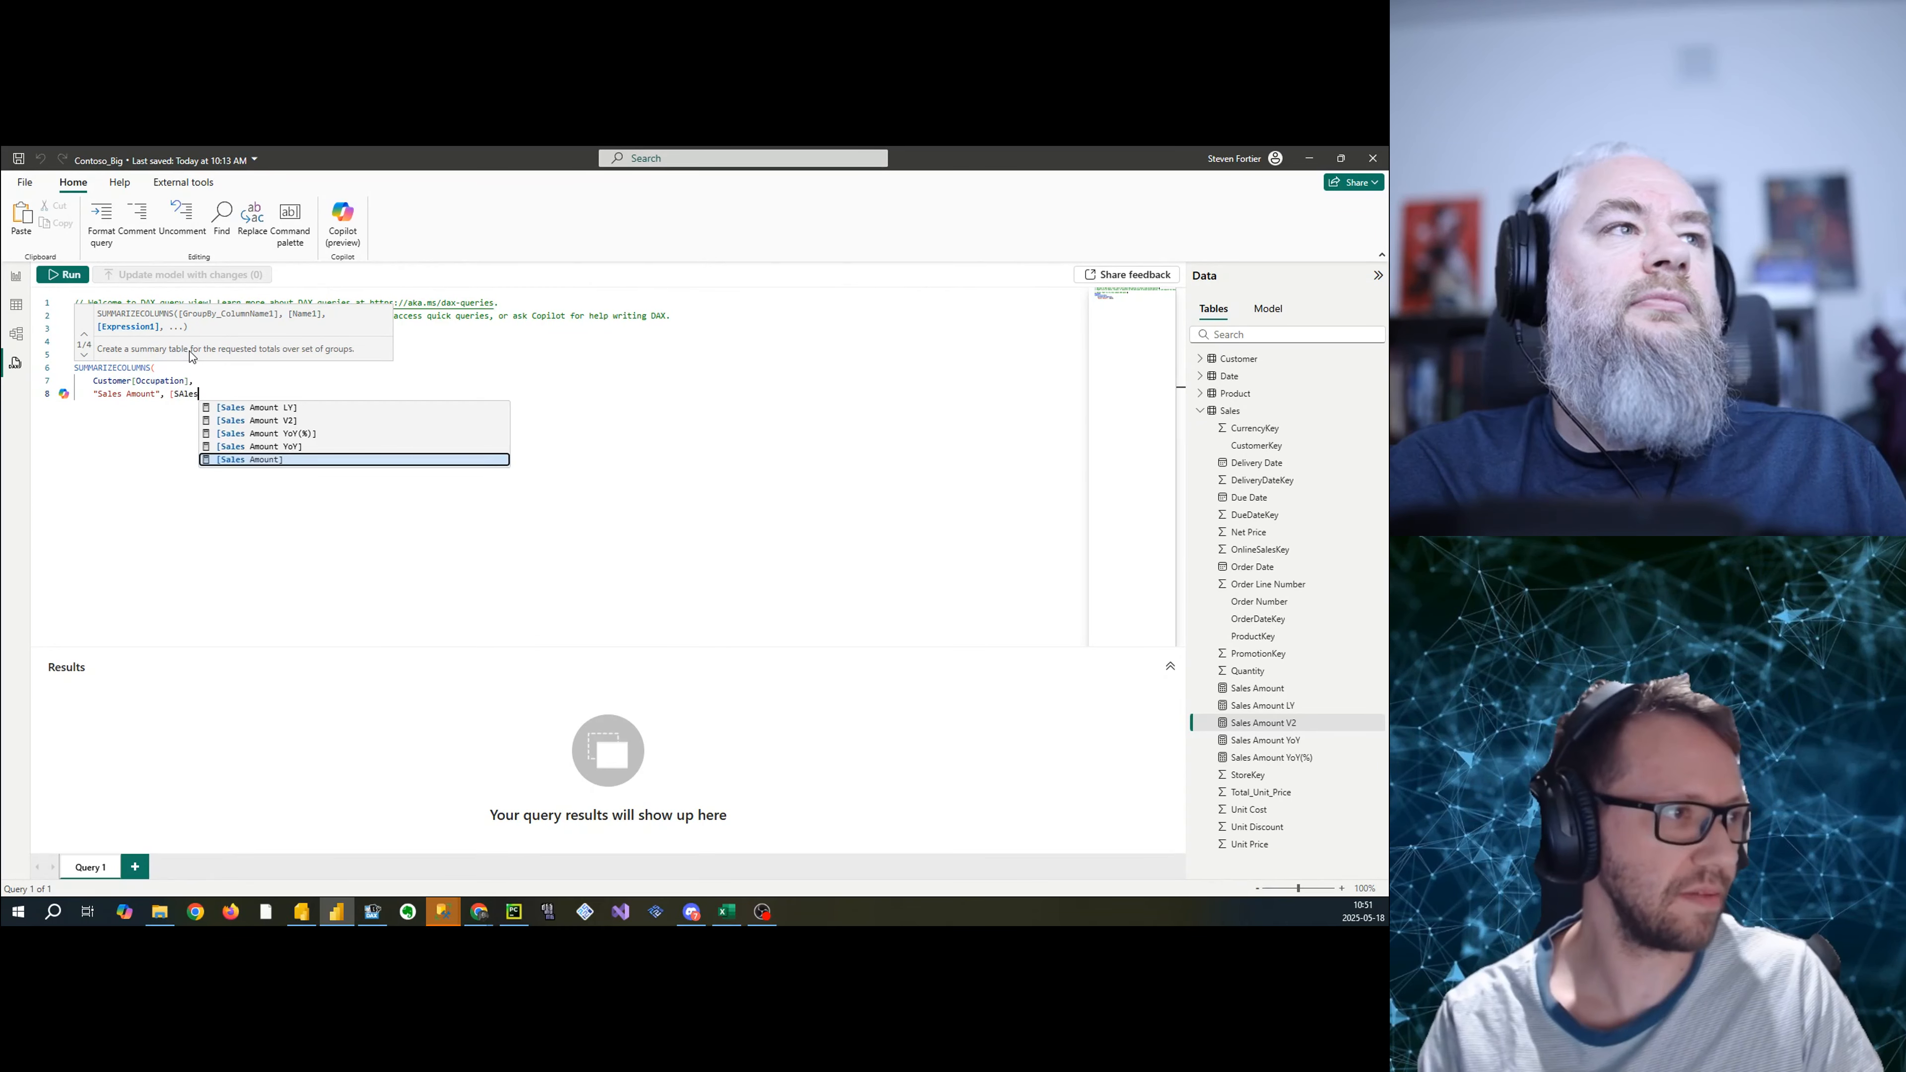
pyautogui.press('Up')
pyautogui.press('Up')
pyautogui.press('Down')
pyautogui.press('Down')
pyautogui.press('Tab')
pyautogui.press('Return')
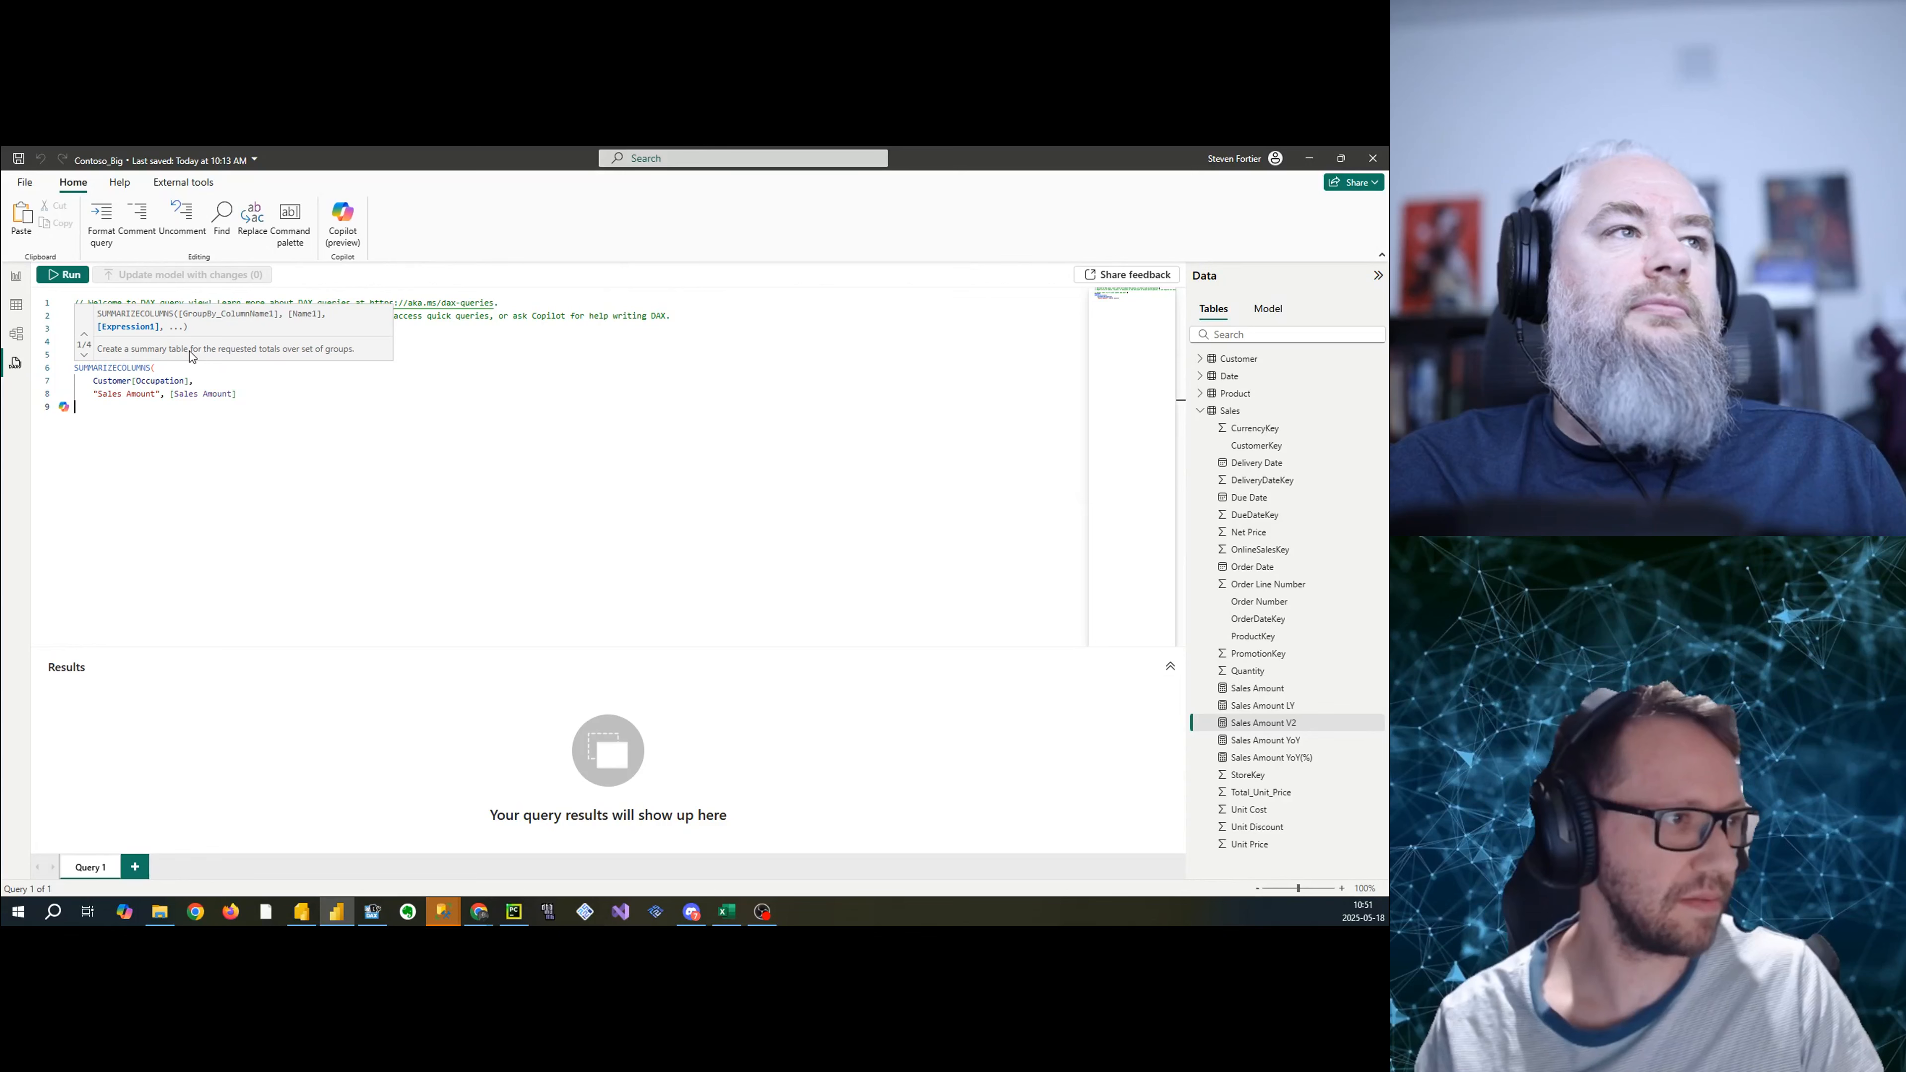
# - Close the SUMMARIZECOLUMNS expression and run the query
pyautogui.write(')')
pyautogui.keyDown('ctrl'); pyautogui.scroll(4, 336, 396); pyautogui.keyUp('ctrl')
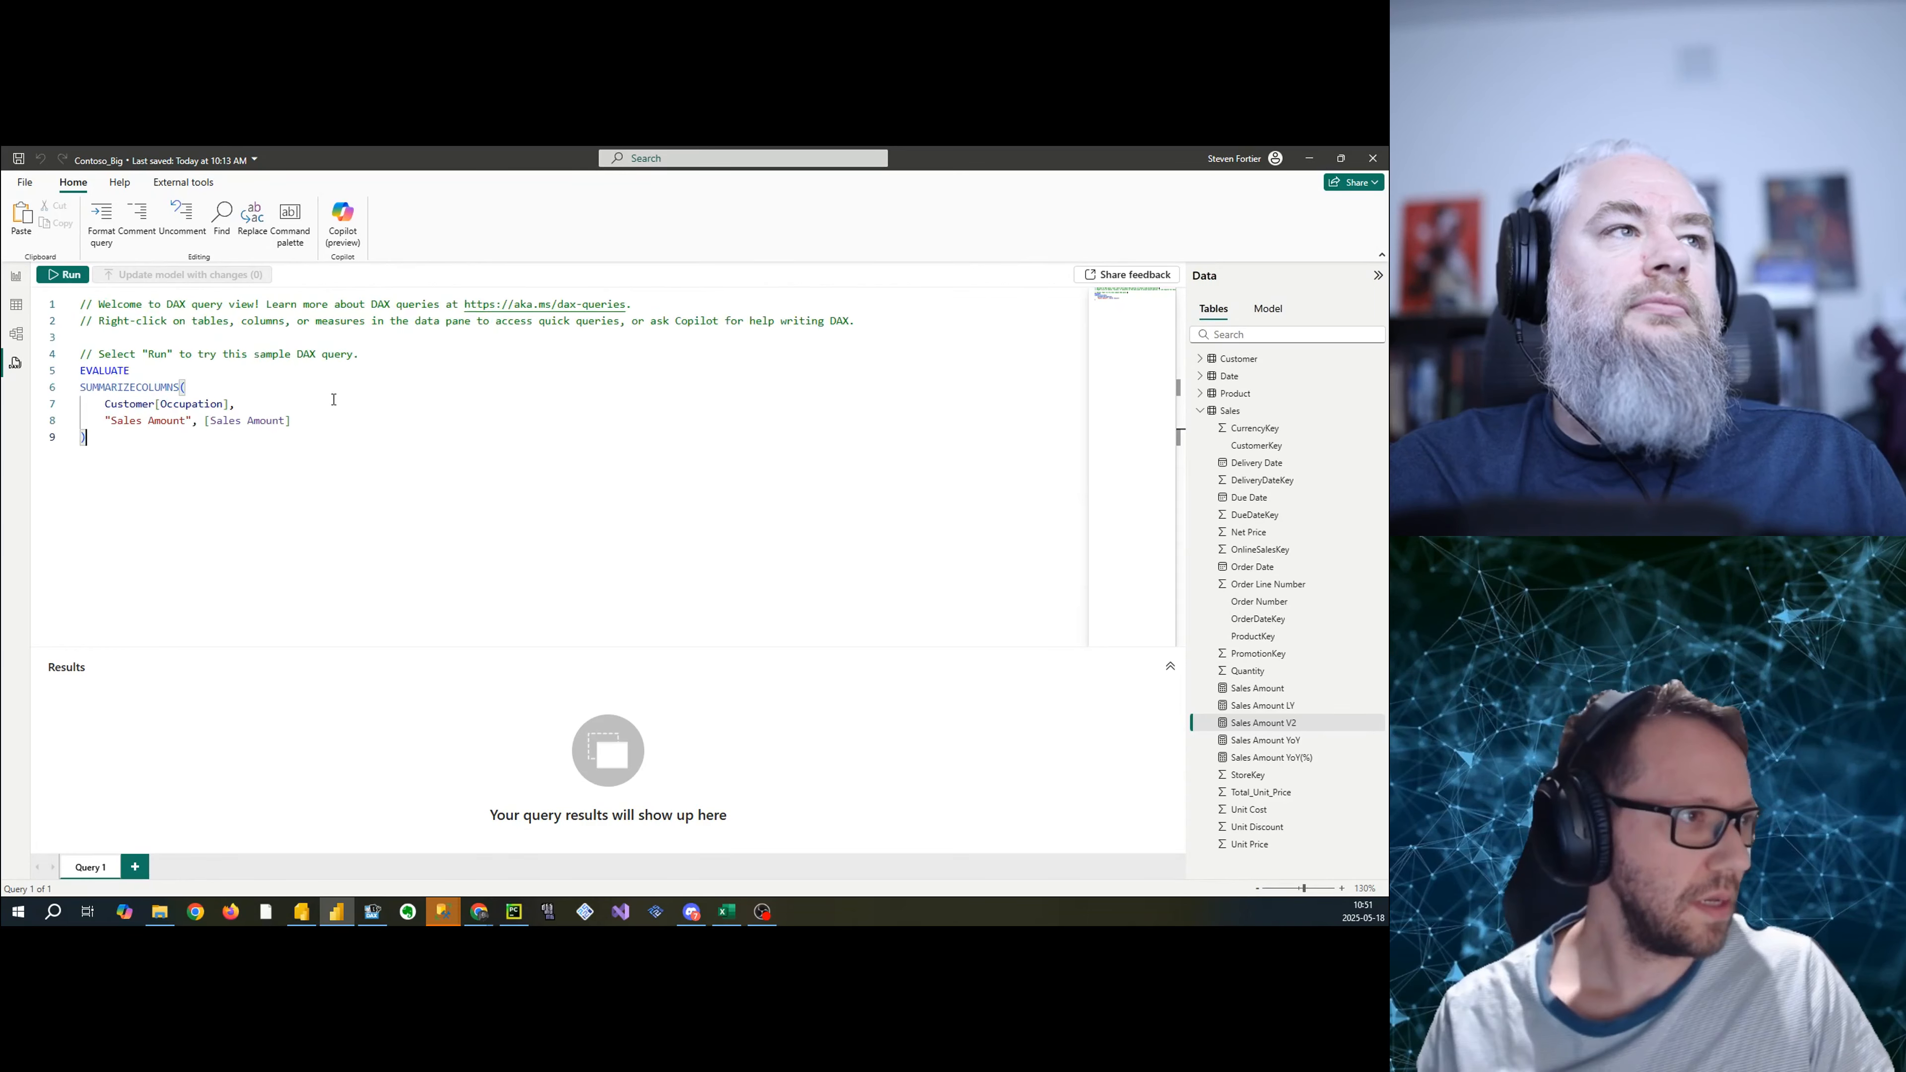
pyautogui.press('Return')
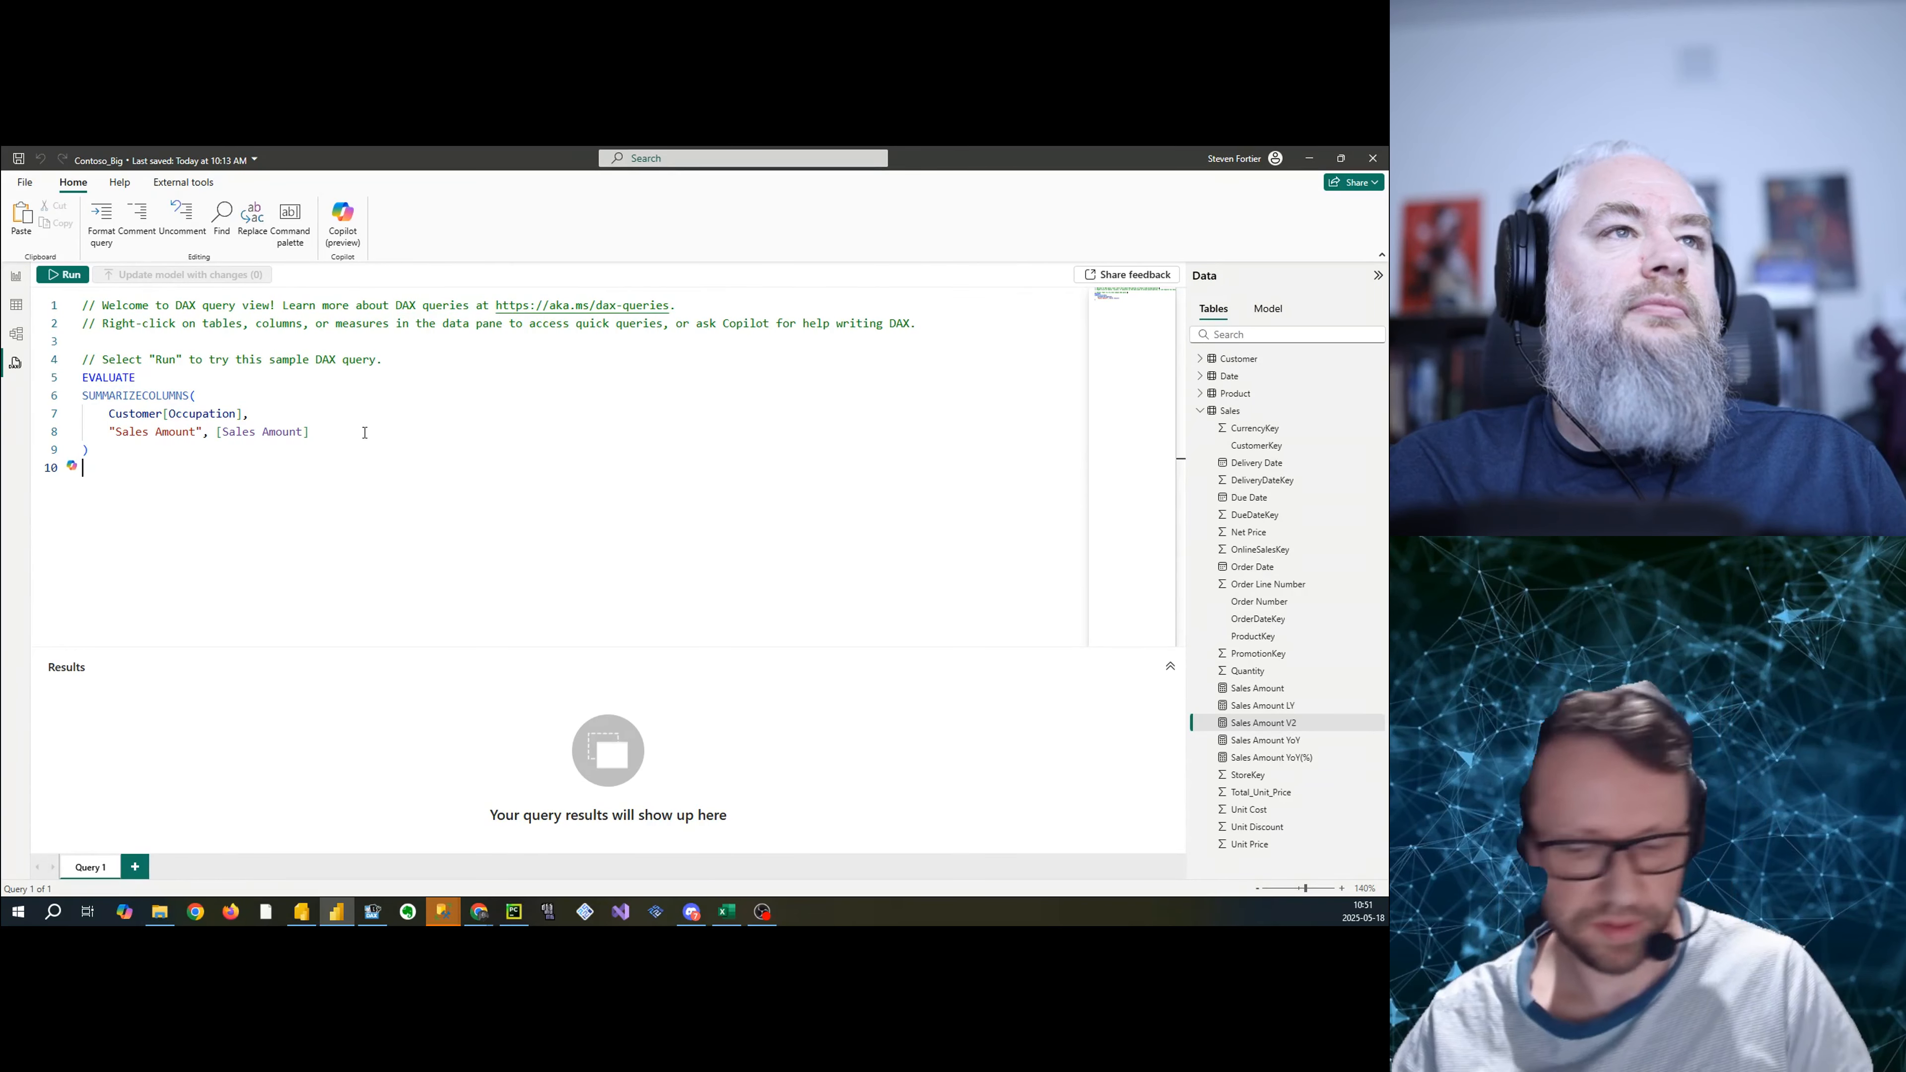
pyautogui.click(67, 275)
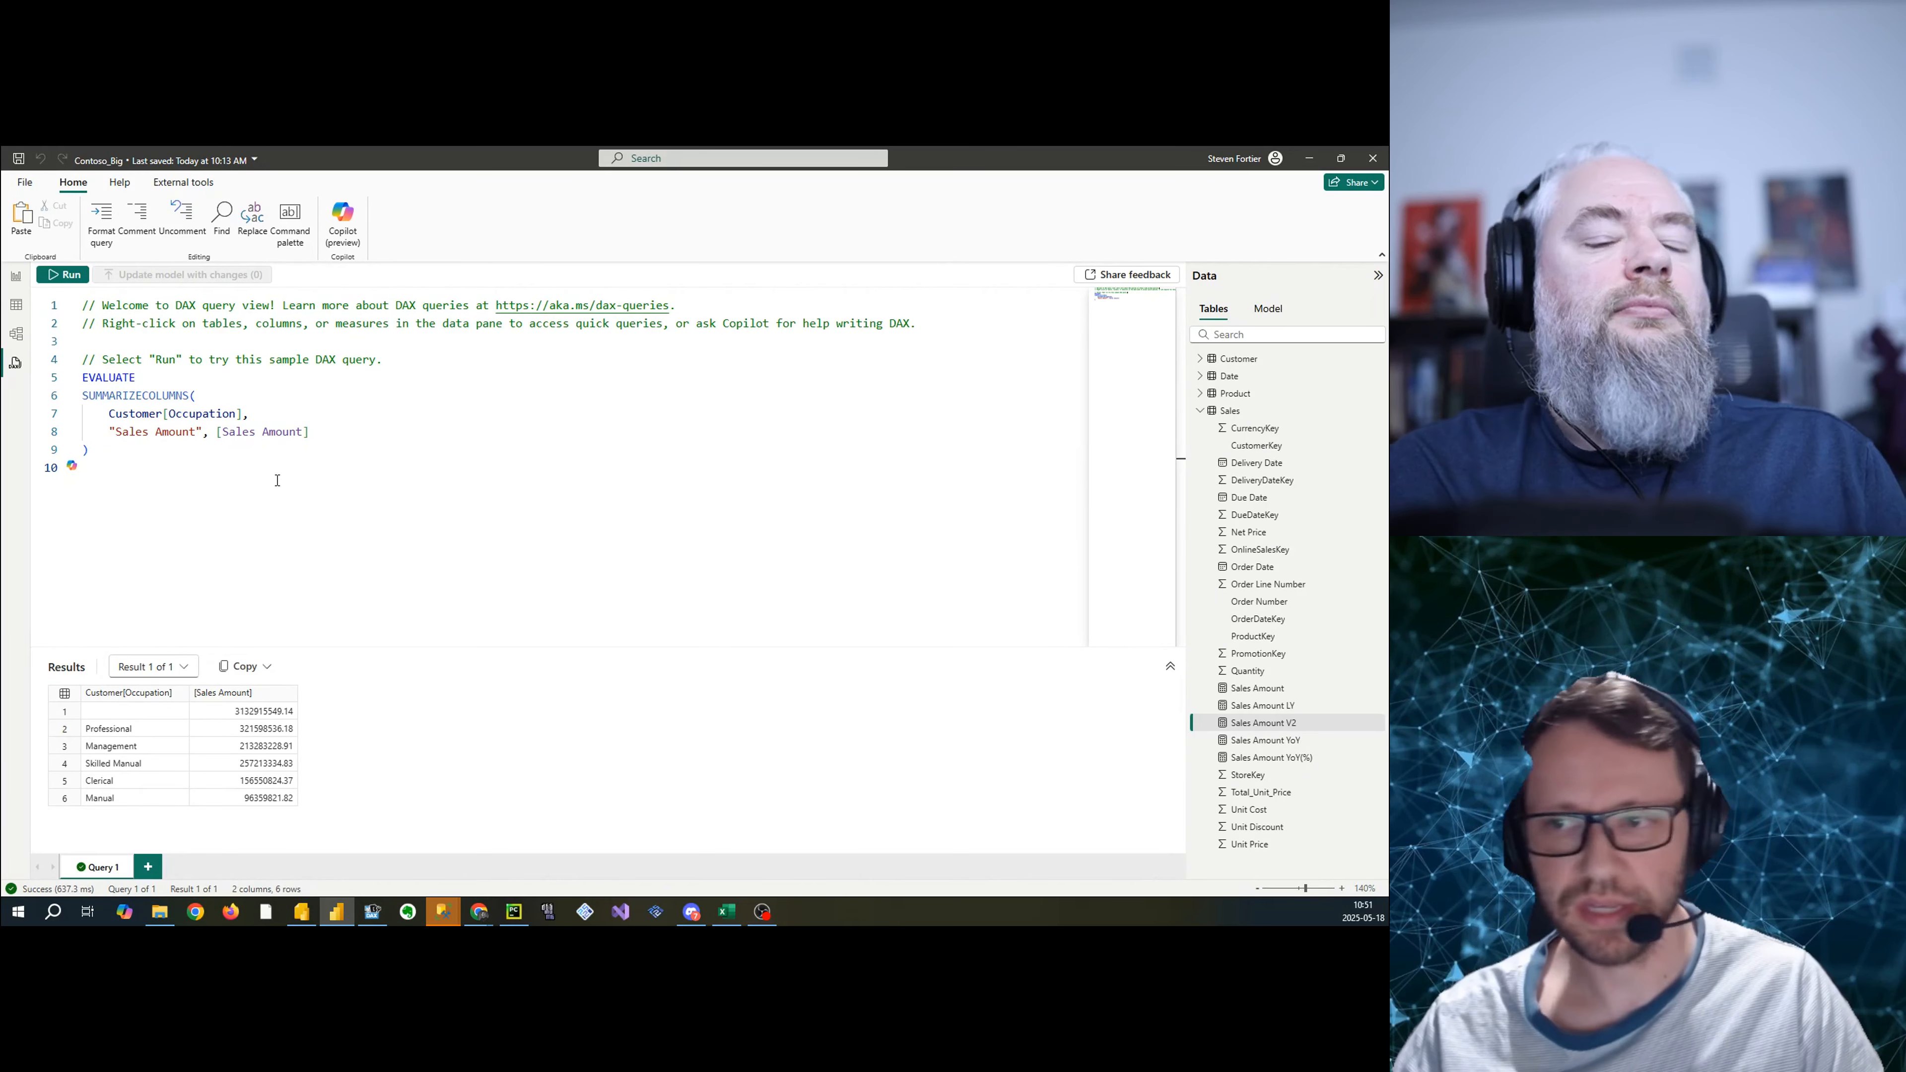
# - Return to the report page and examine the formula of the Sales Amount measure in the Sales table
pyautogui.click(16, 284)
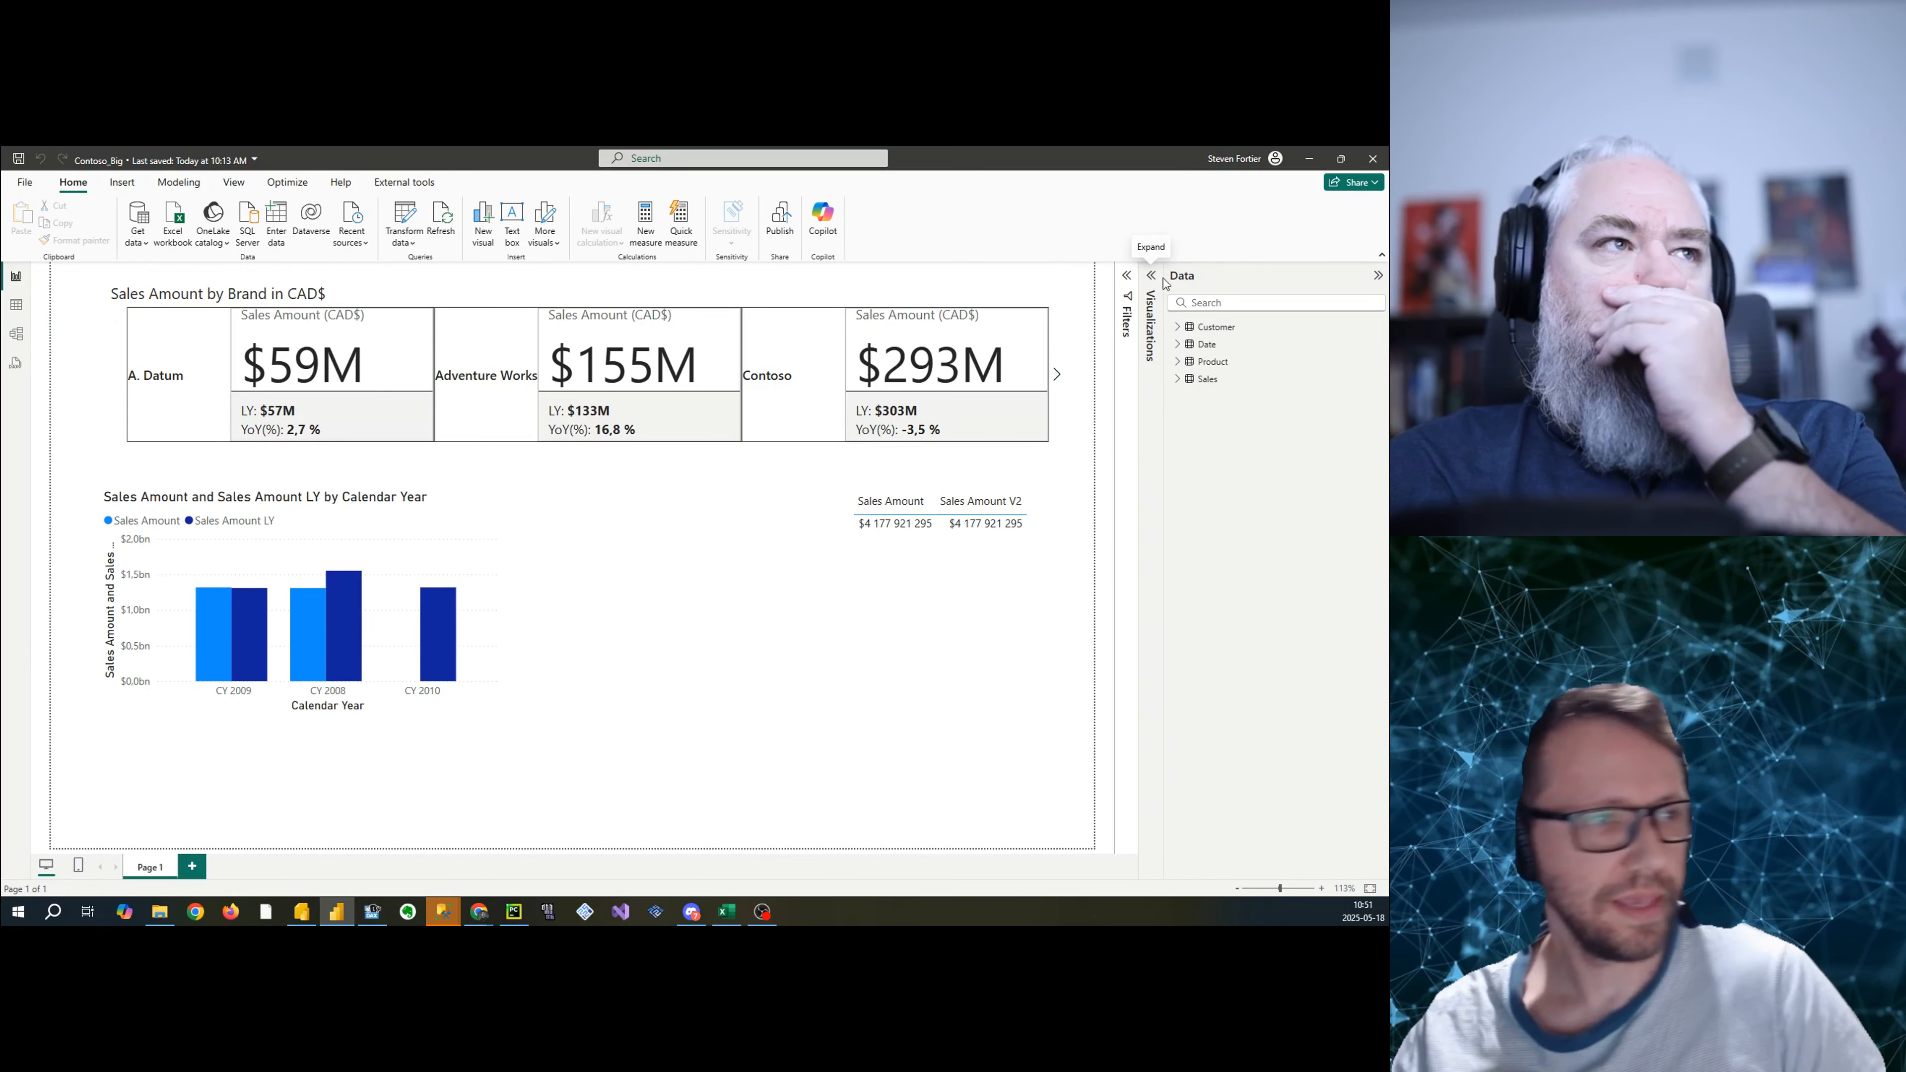
pyautogui.click(229, 183)
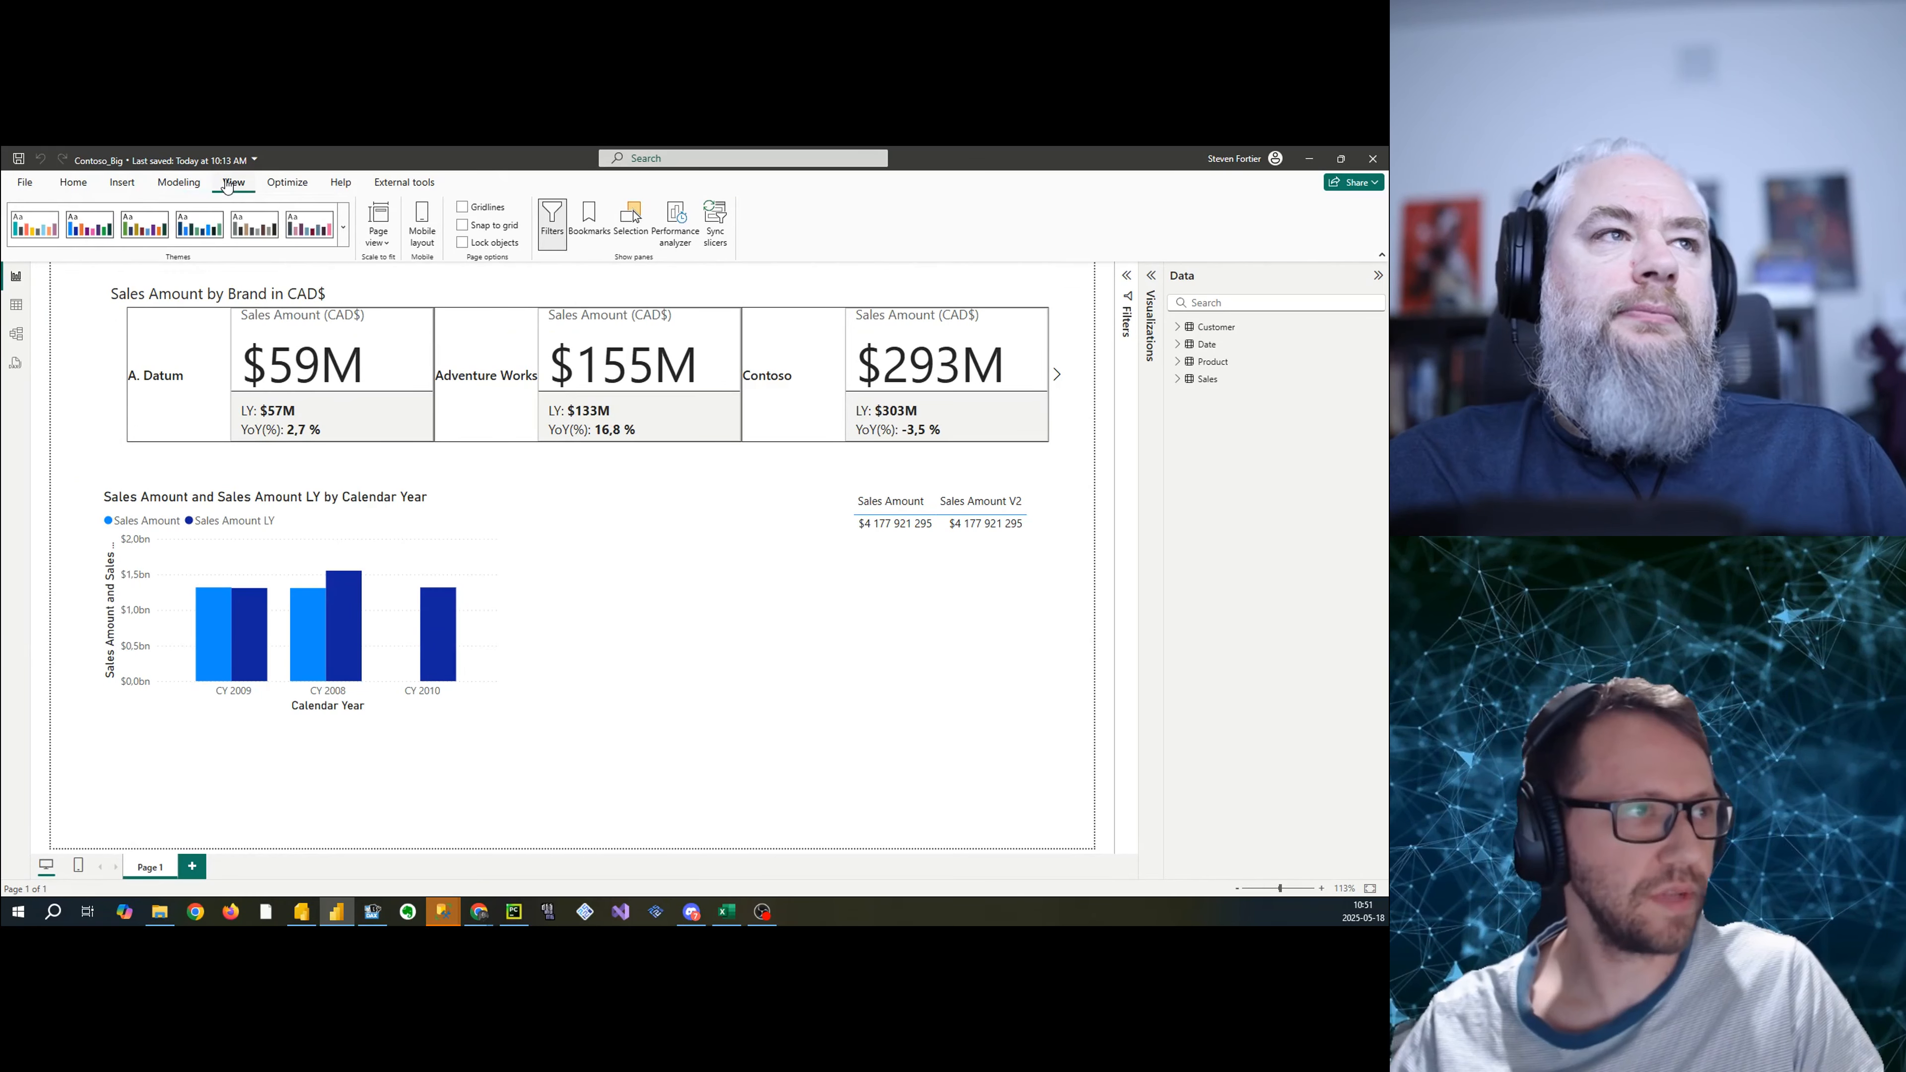
pyautogui.click(1177, 379)
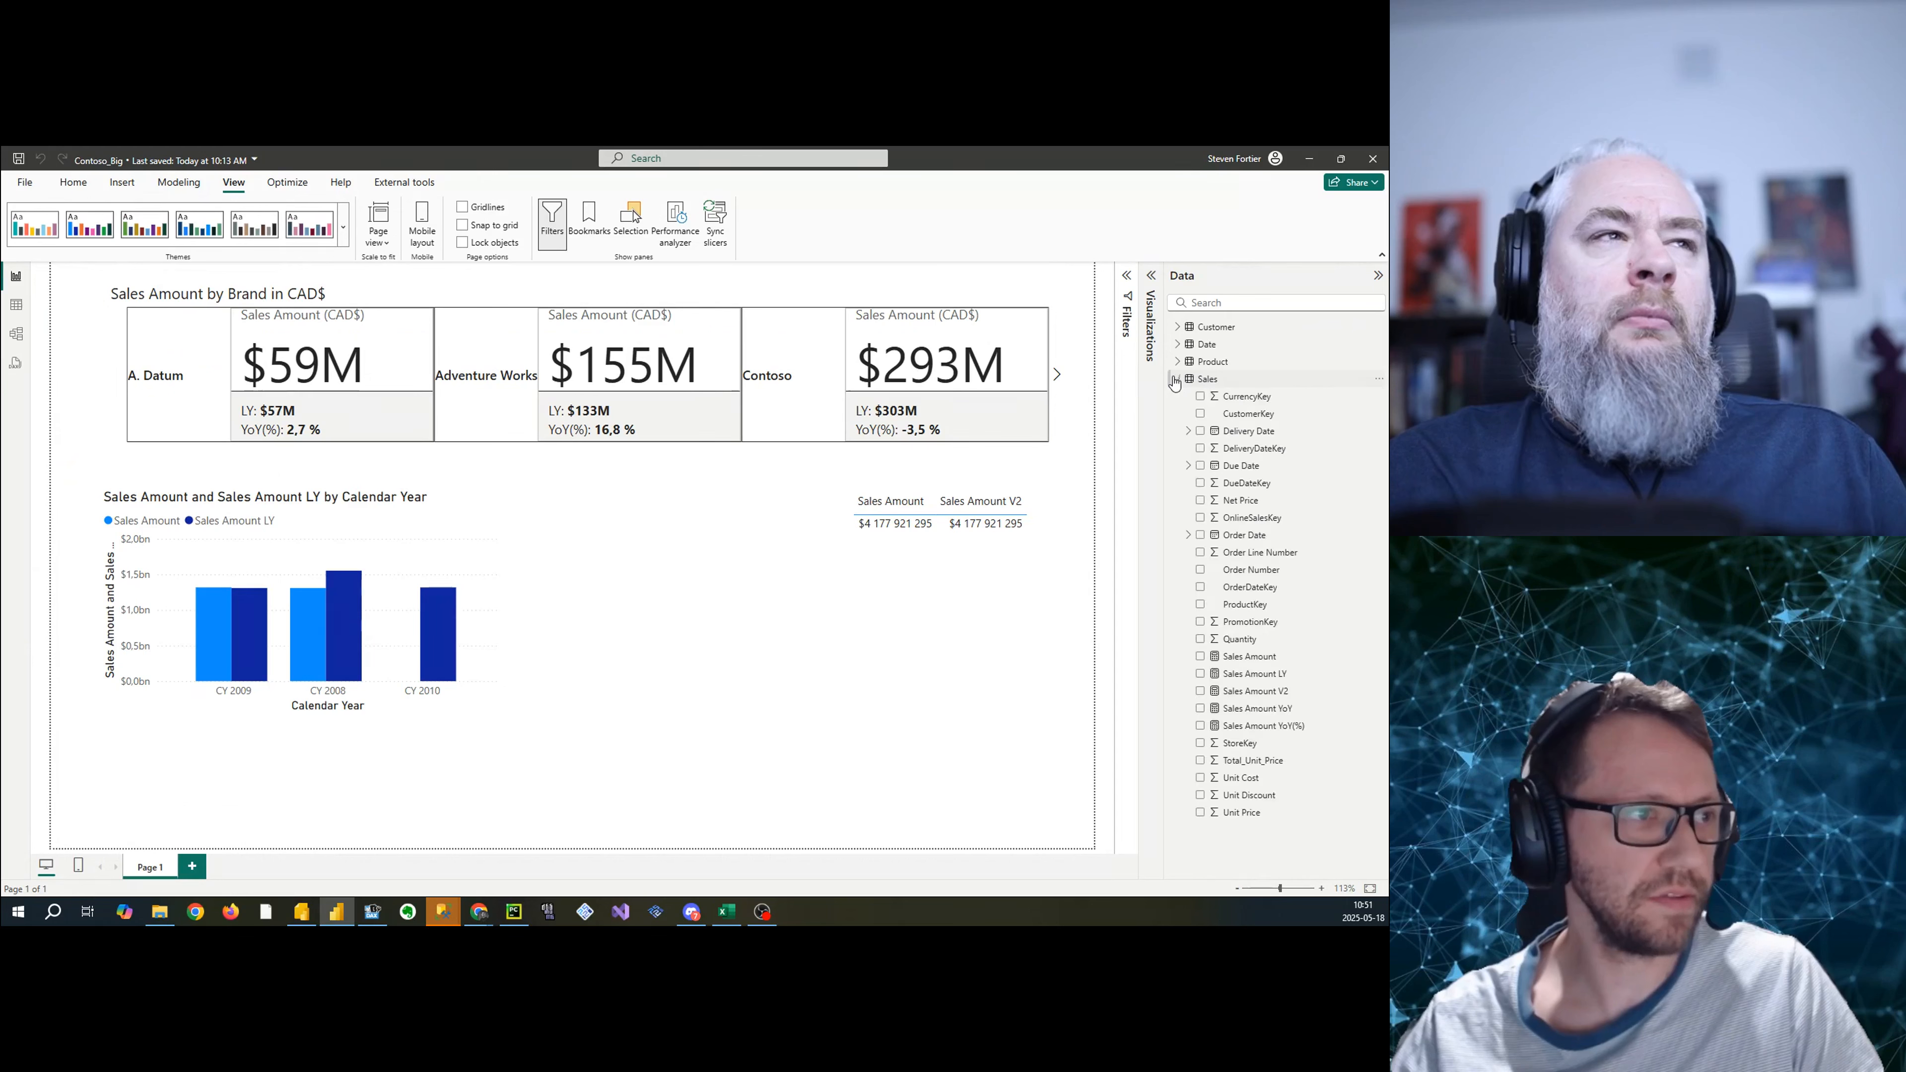
pyautogui.click(1288, 658)
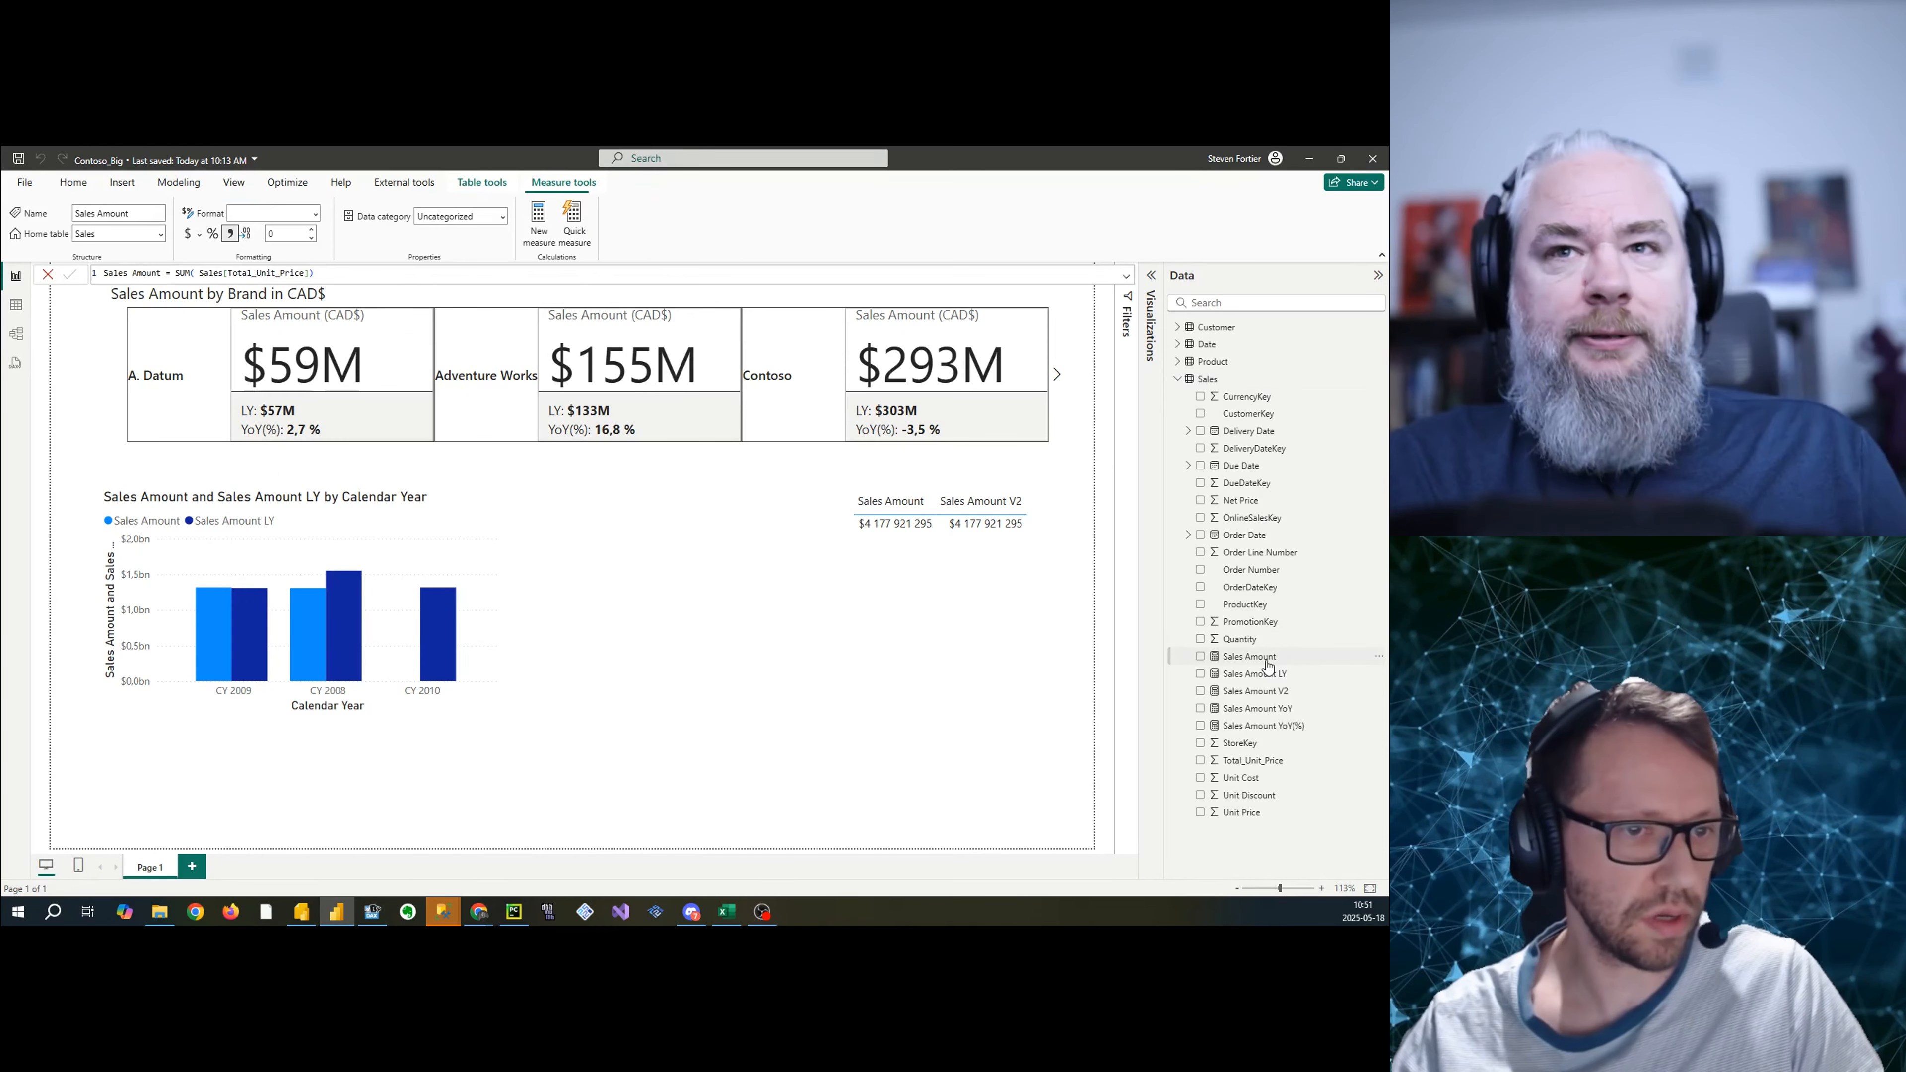
pyautogui.scroll(4, 405, 311)
pyautogui.click(339, 275)
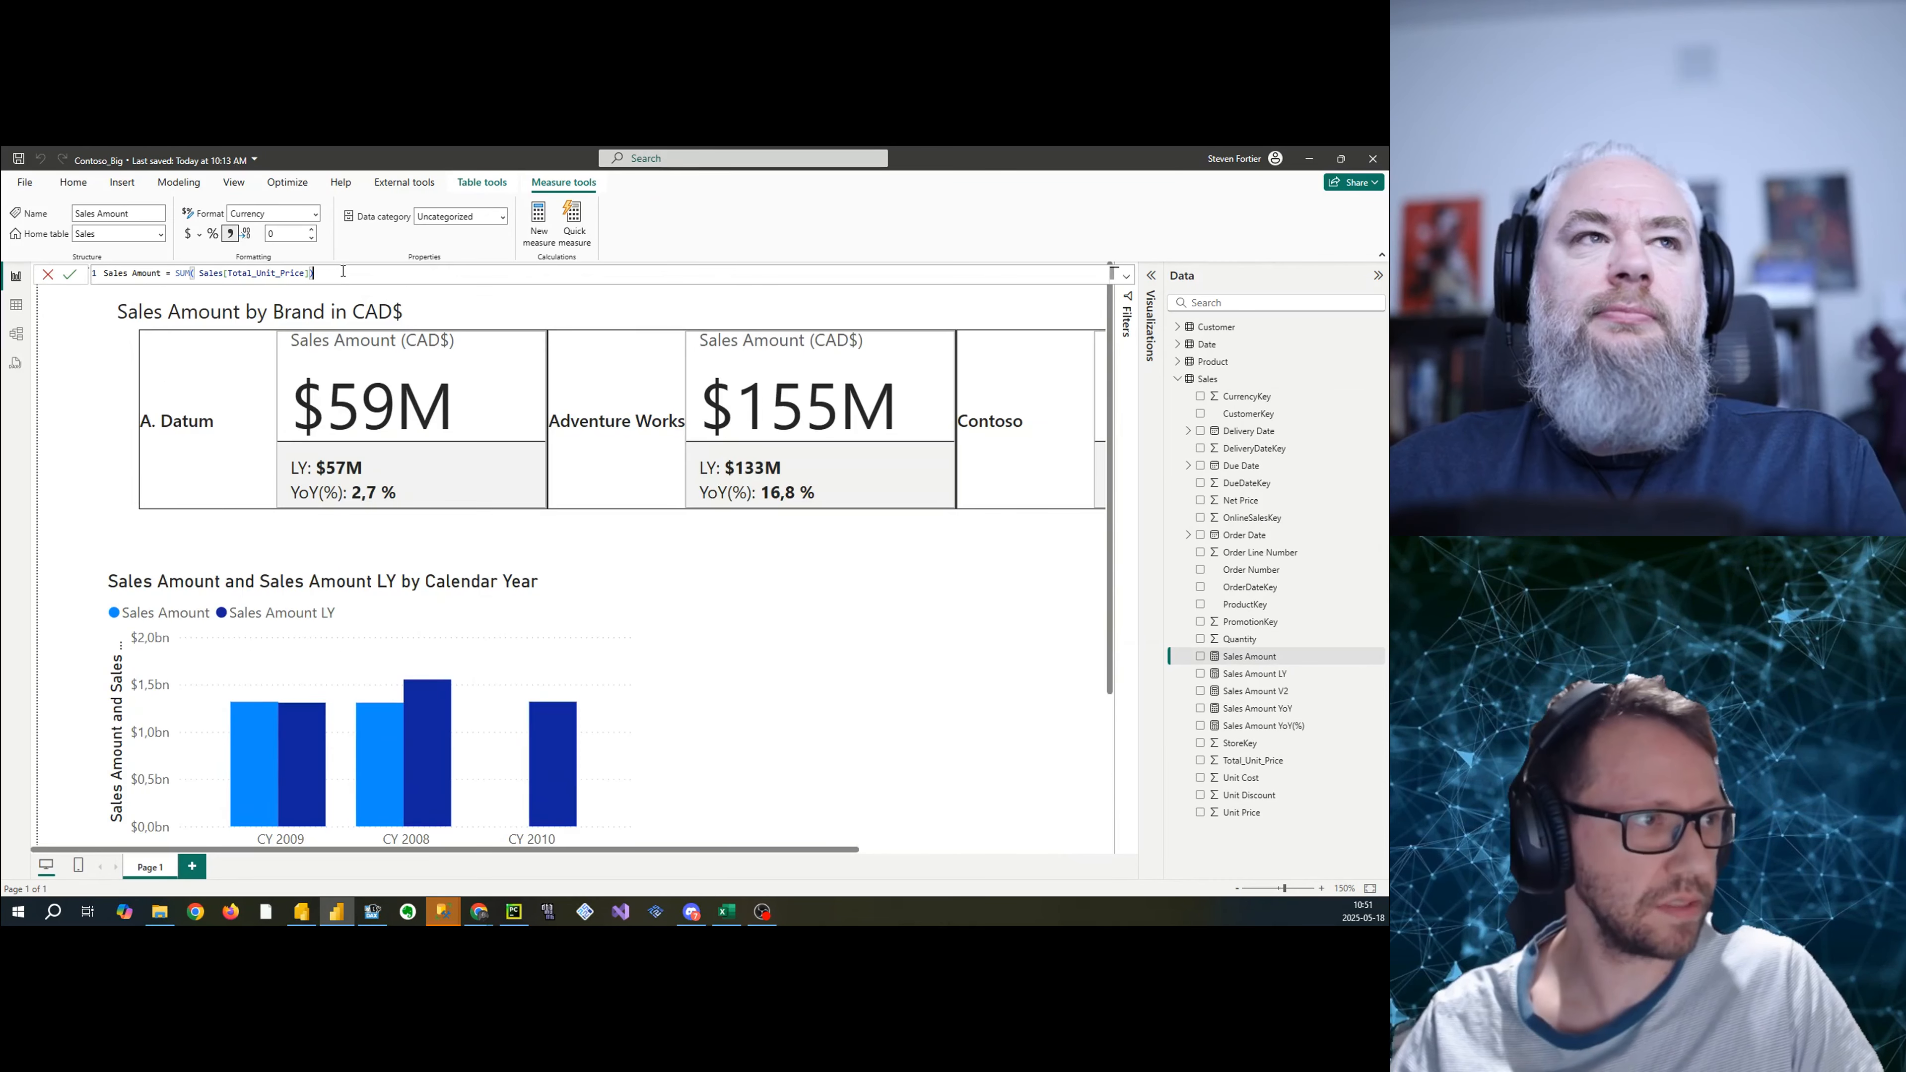
pyautogui.scroll(5, 350, 275)
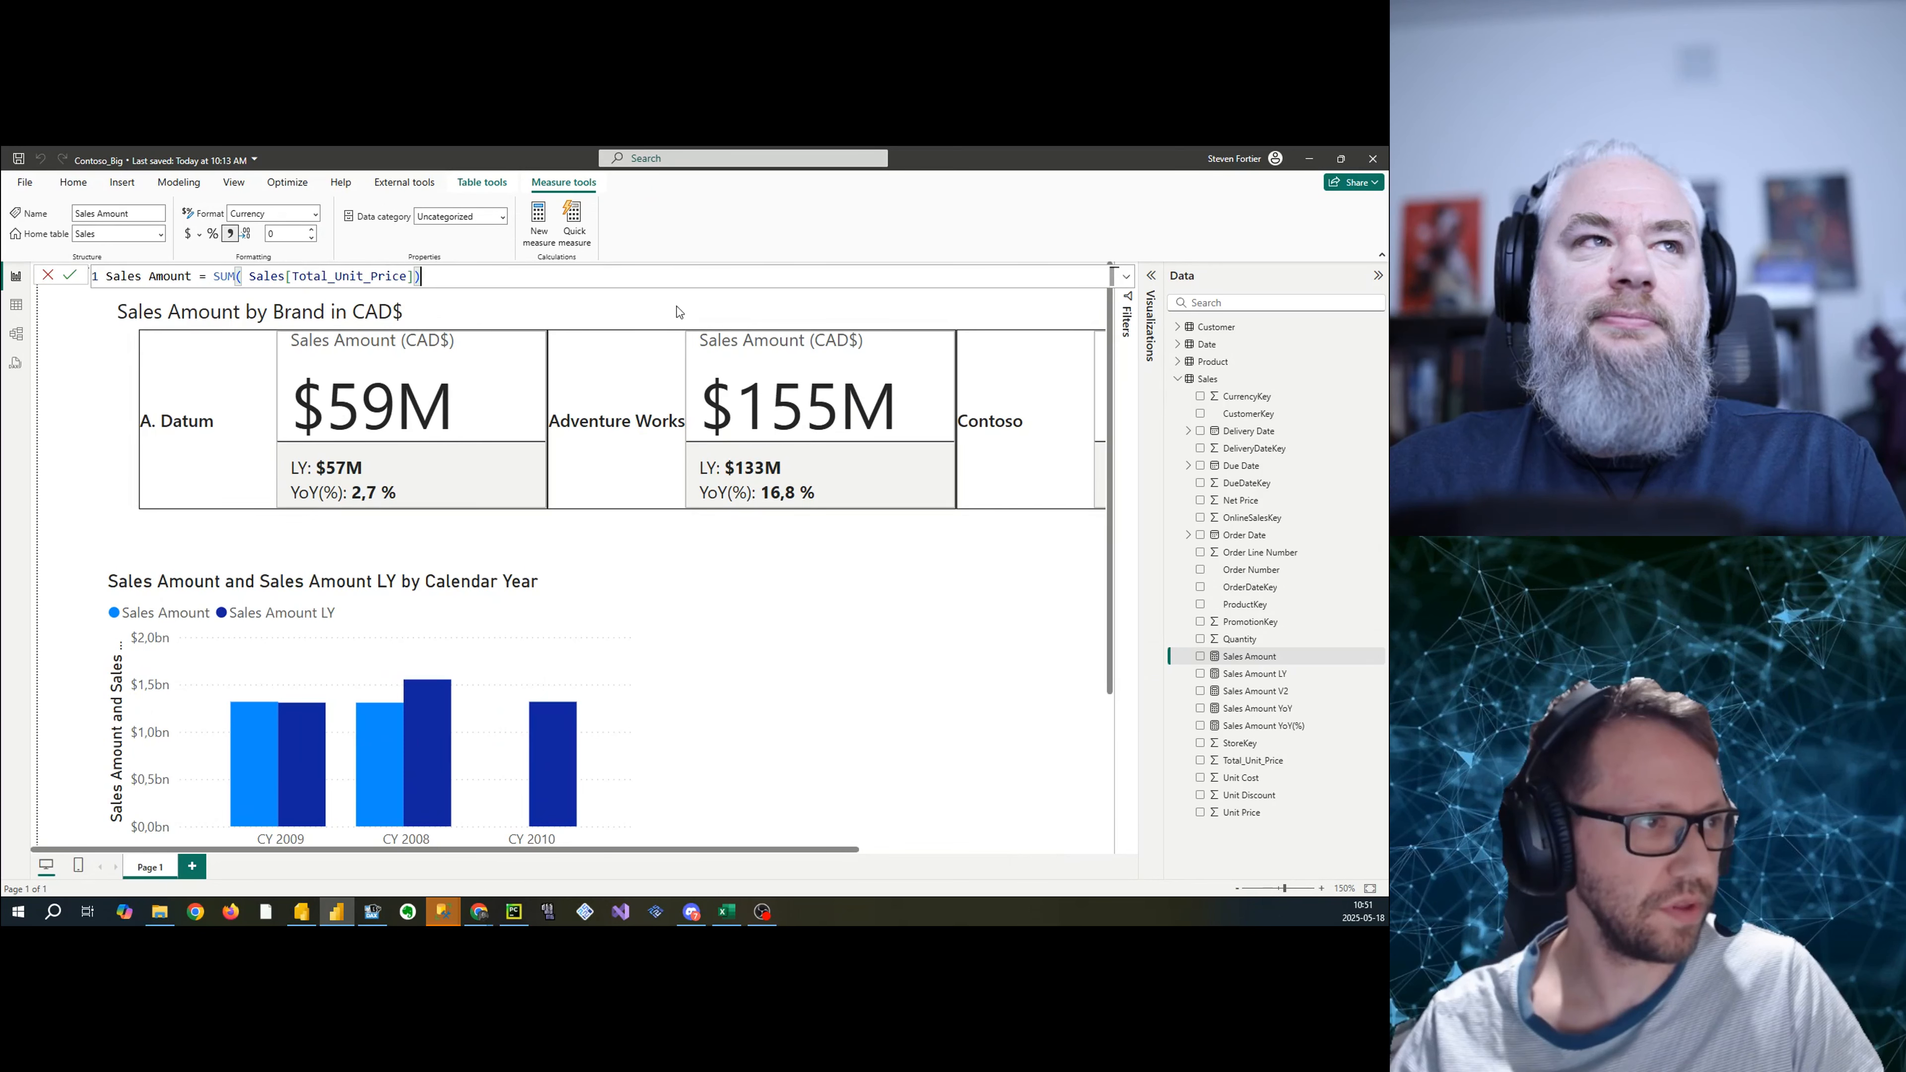
pyautogui.click(1128, 278)
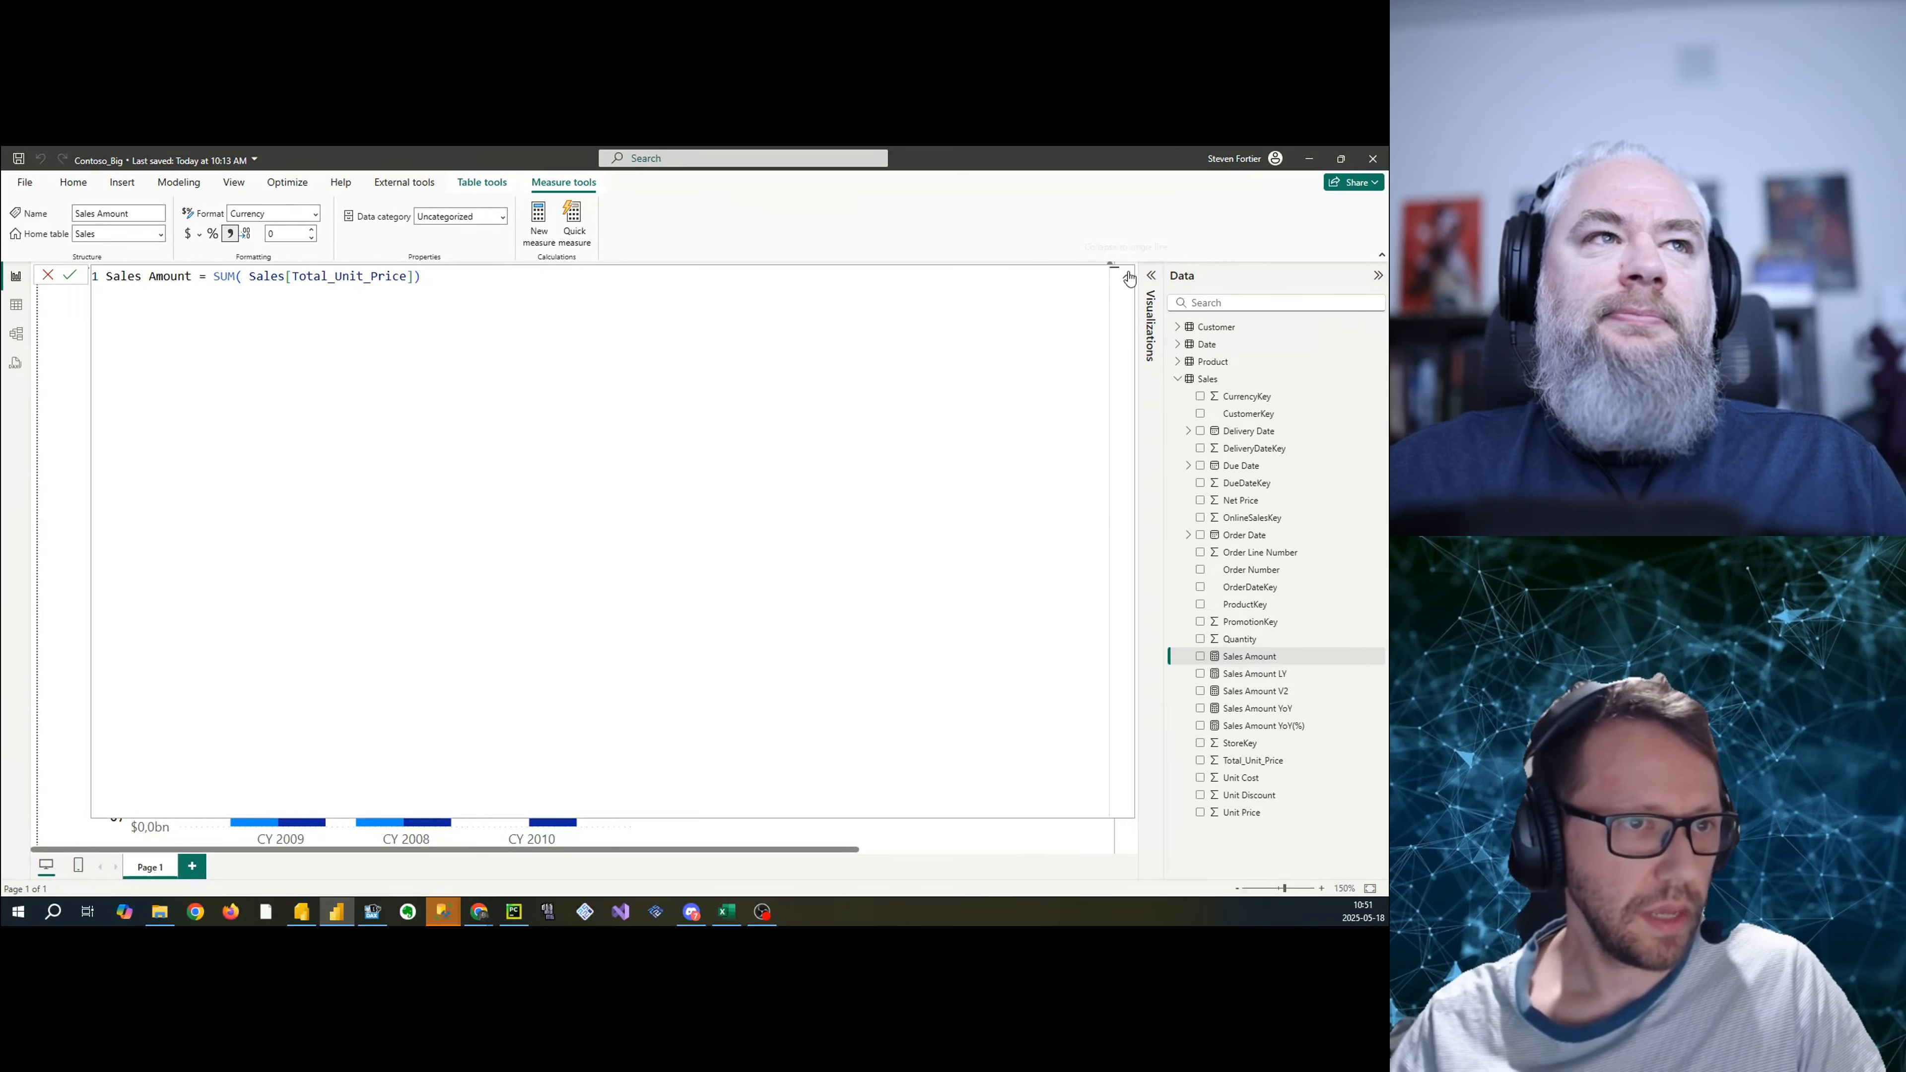
pyautogui.click(1129, 279)
pyautogui.scroll(-3, 885, 511)
pyautogui.scroll(3, 767, 500)
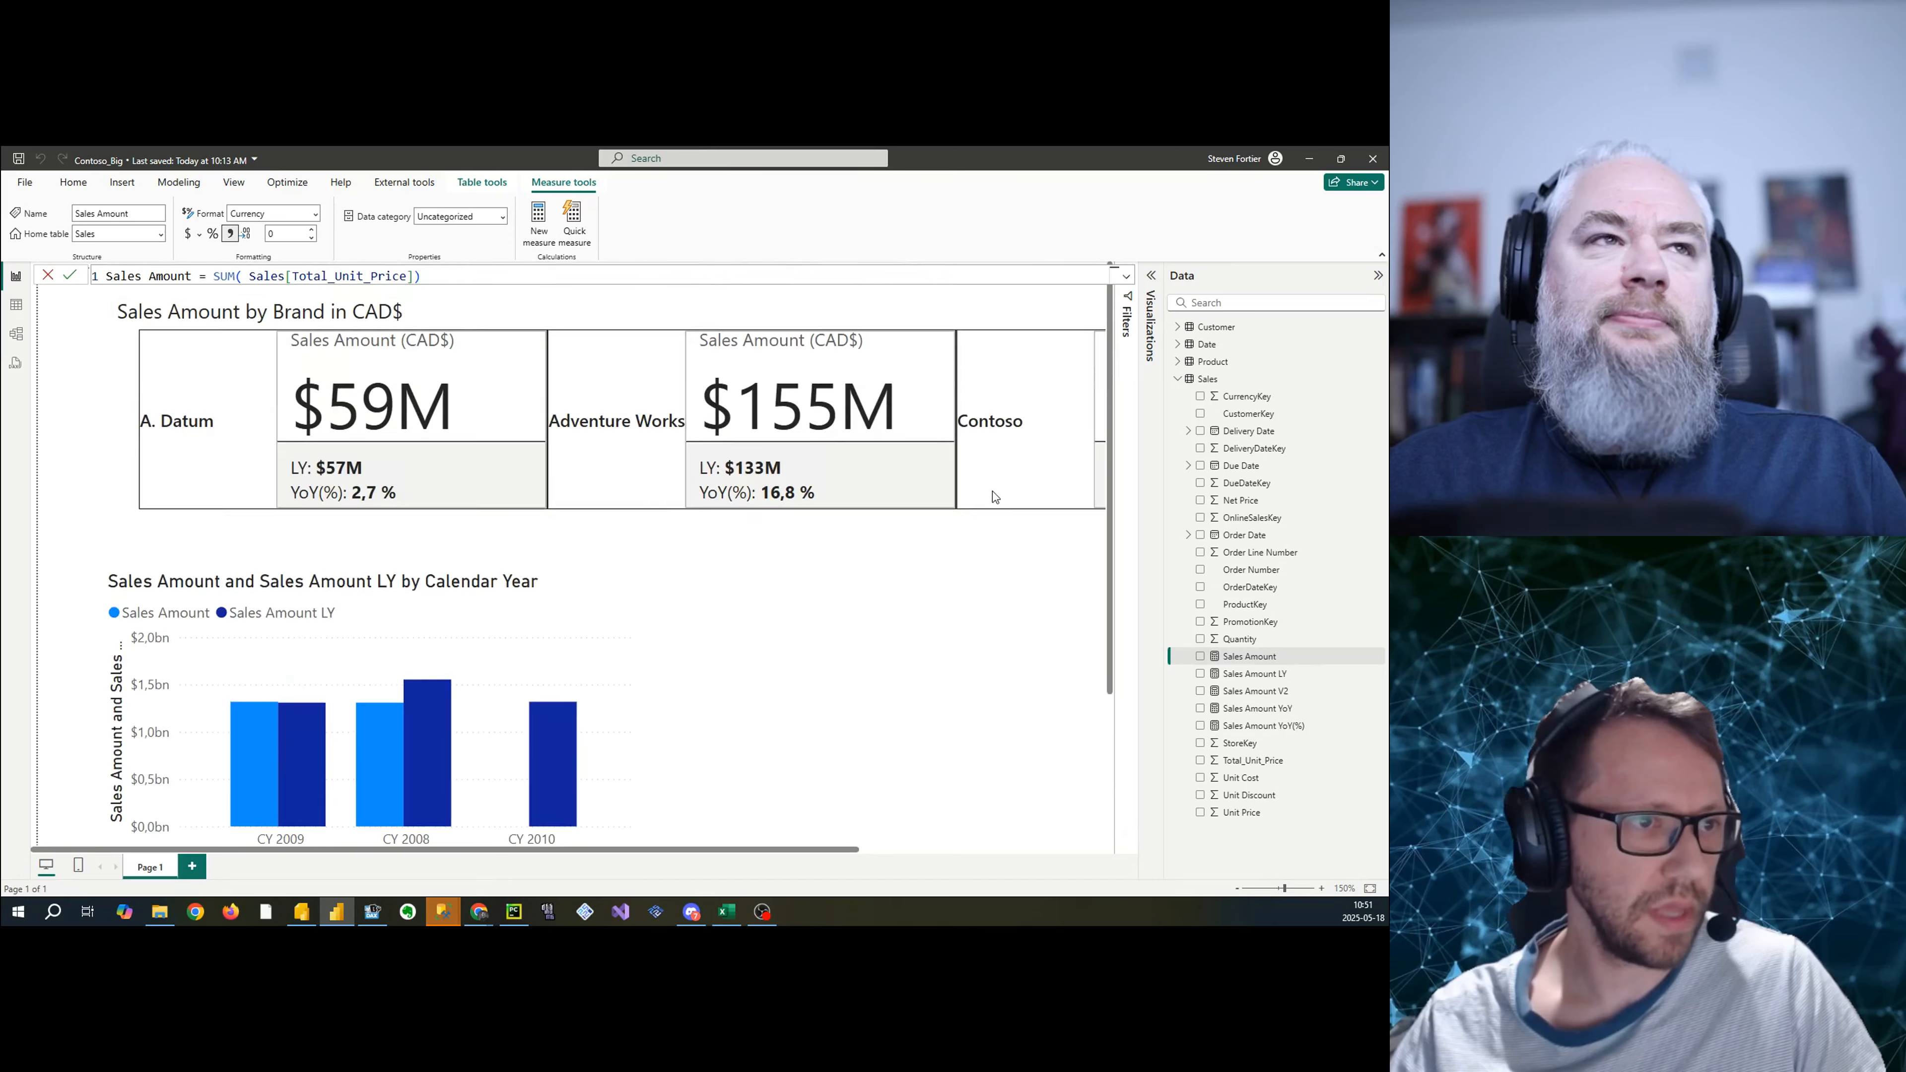
pyautogui.click(968, 562)
pyautogui.scroll(-4, 938, 556)
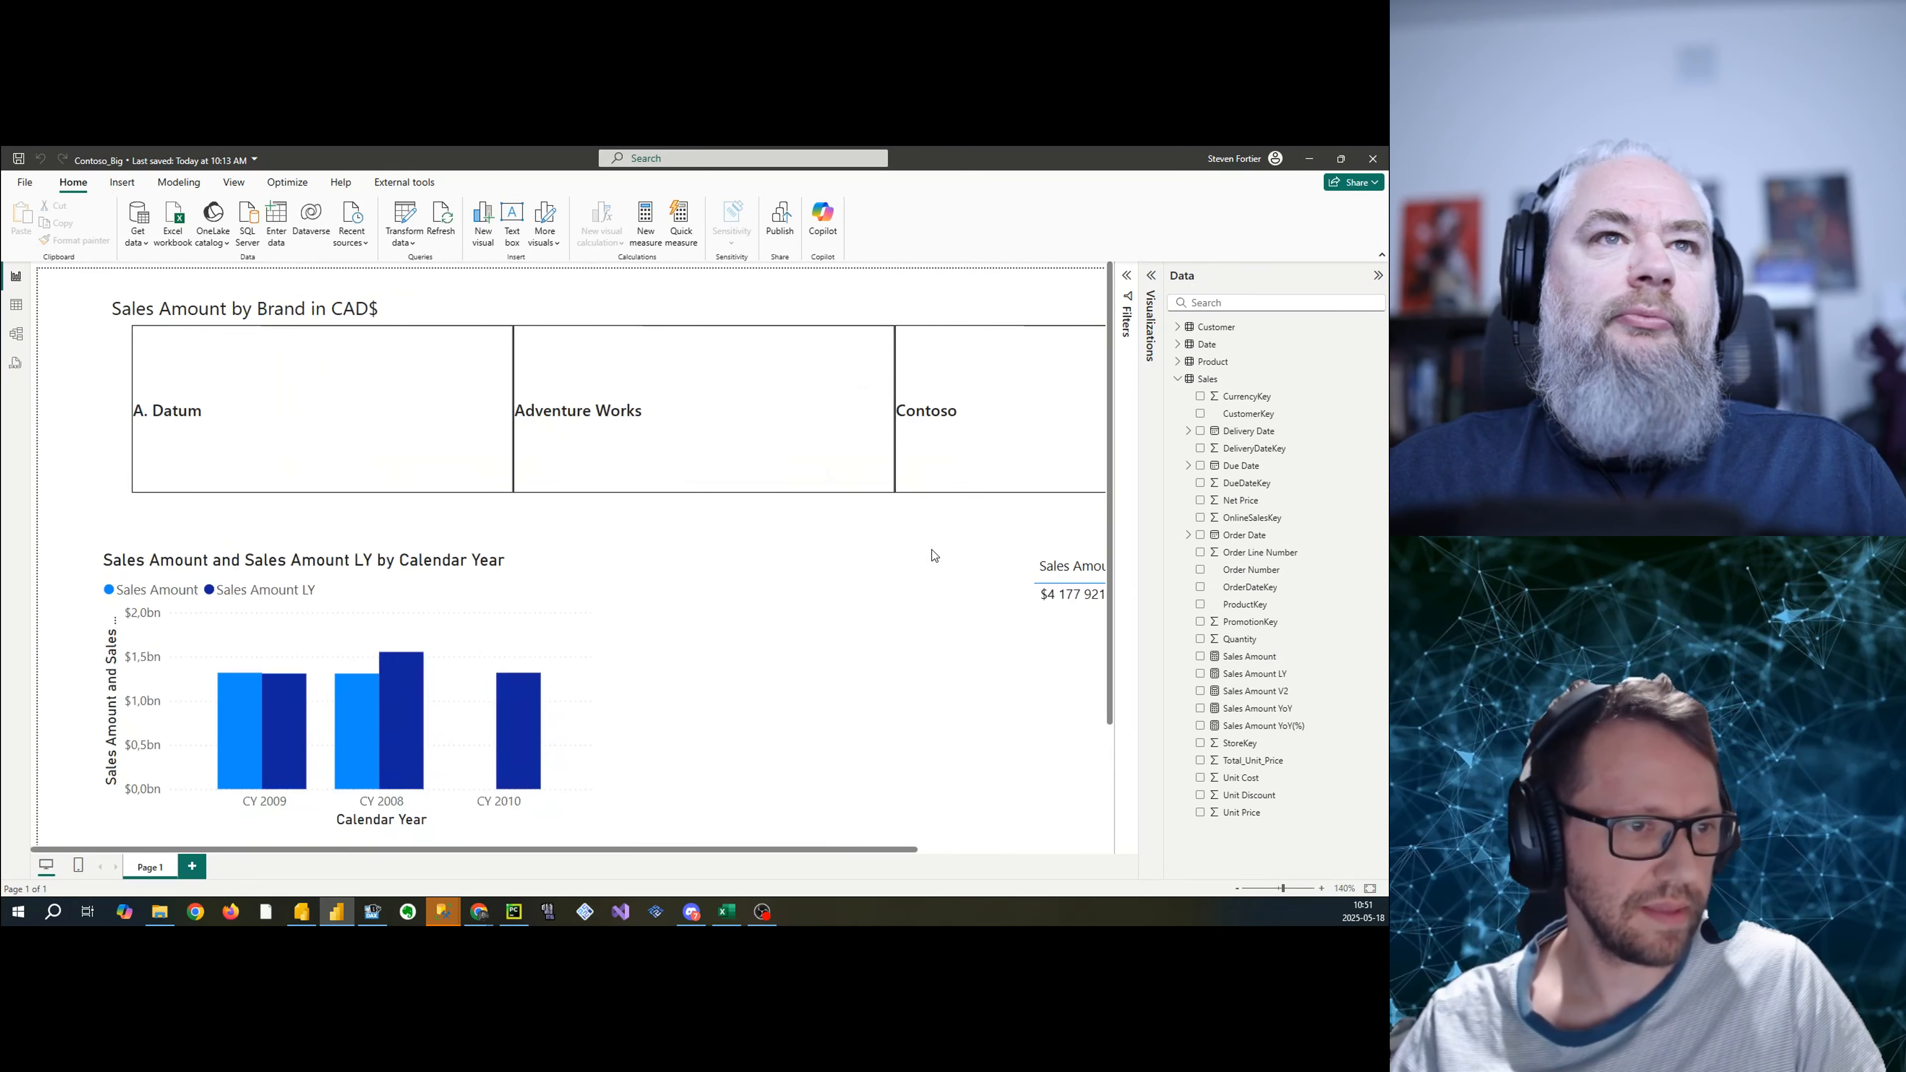
# - Open Performance analyzer, start a recording and refresh the page's visuals
pyautogui.click(234, 181)
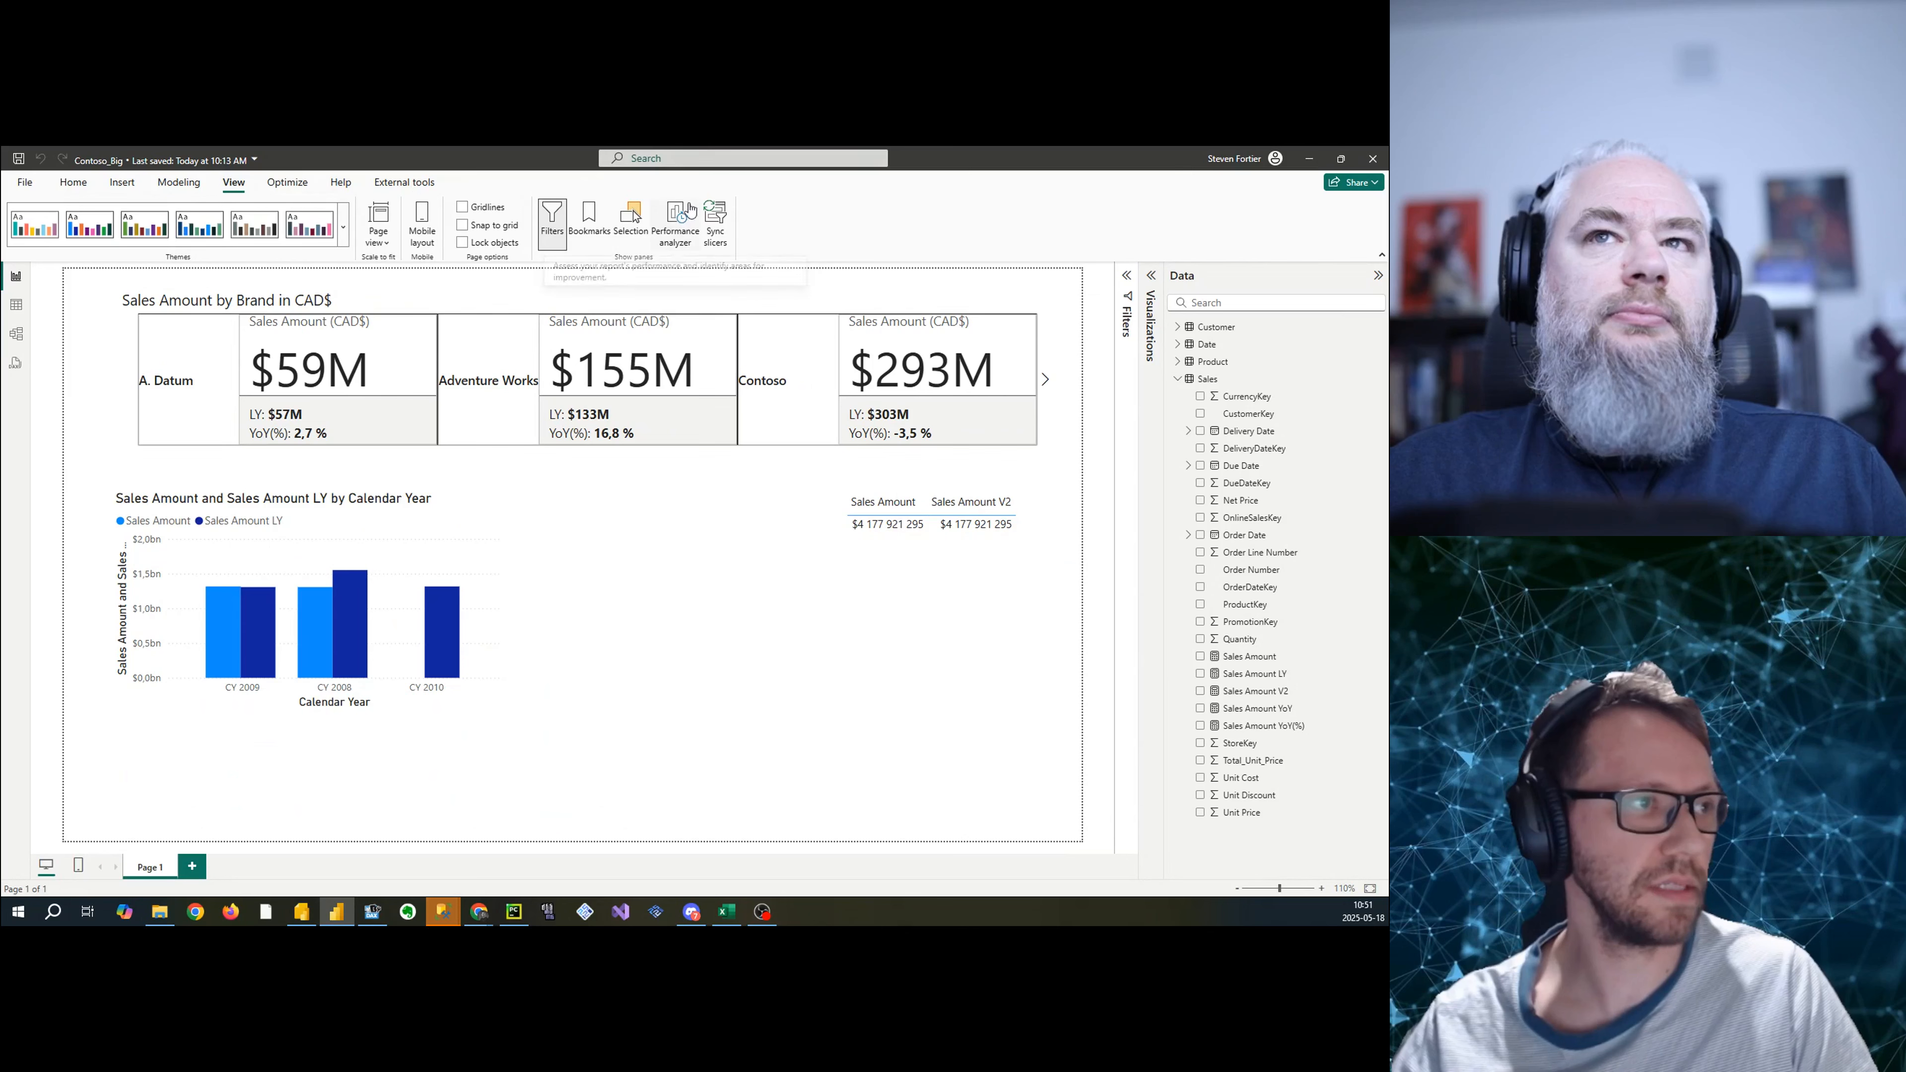
pyautogui.click(677, 223)
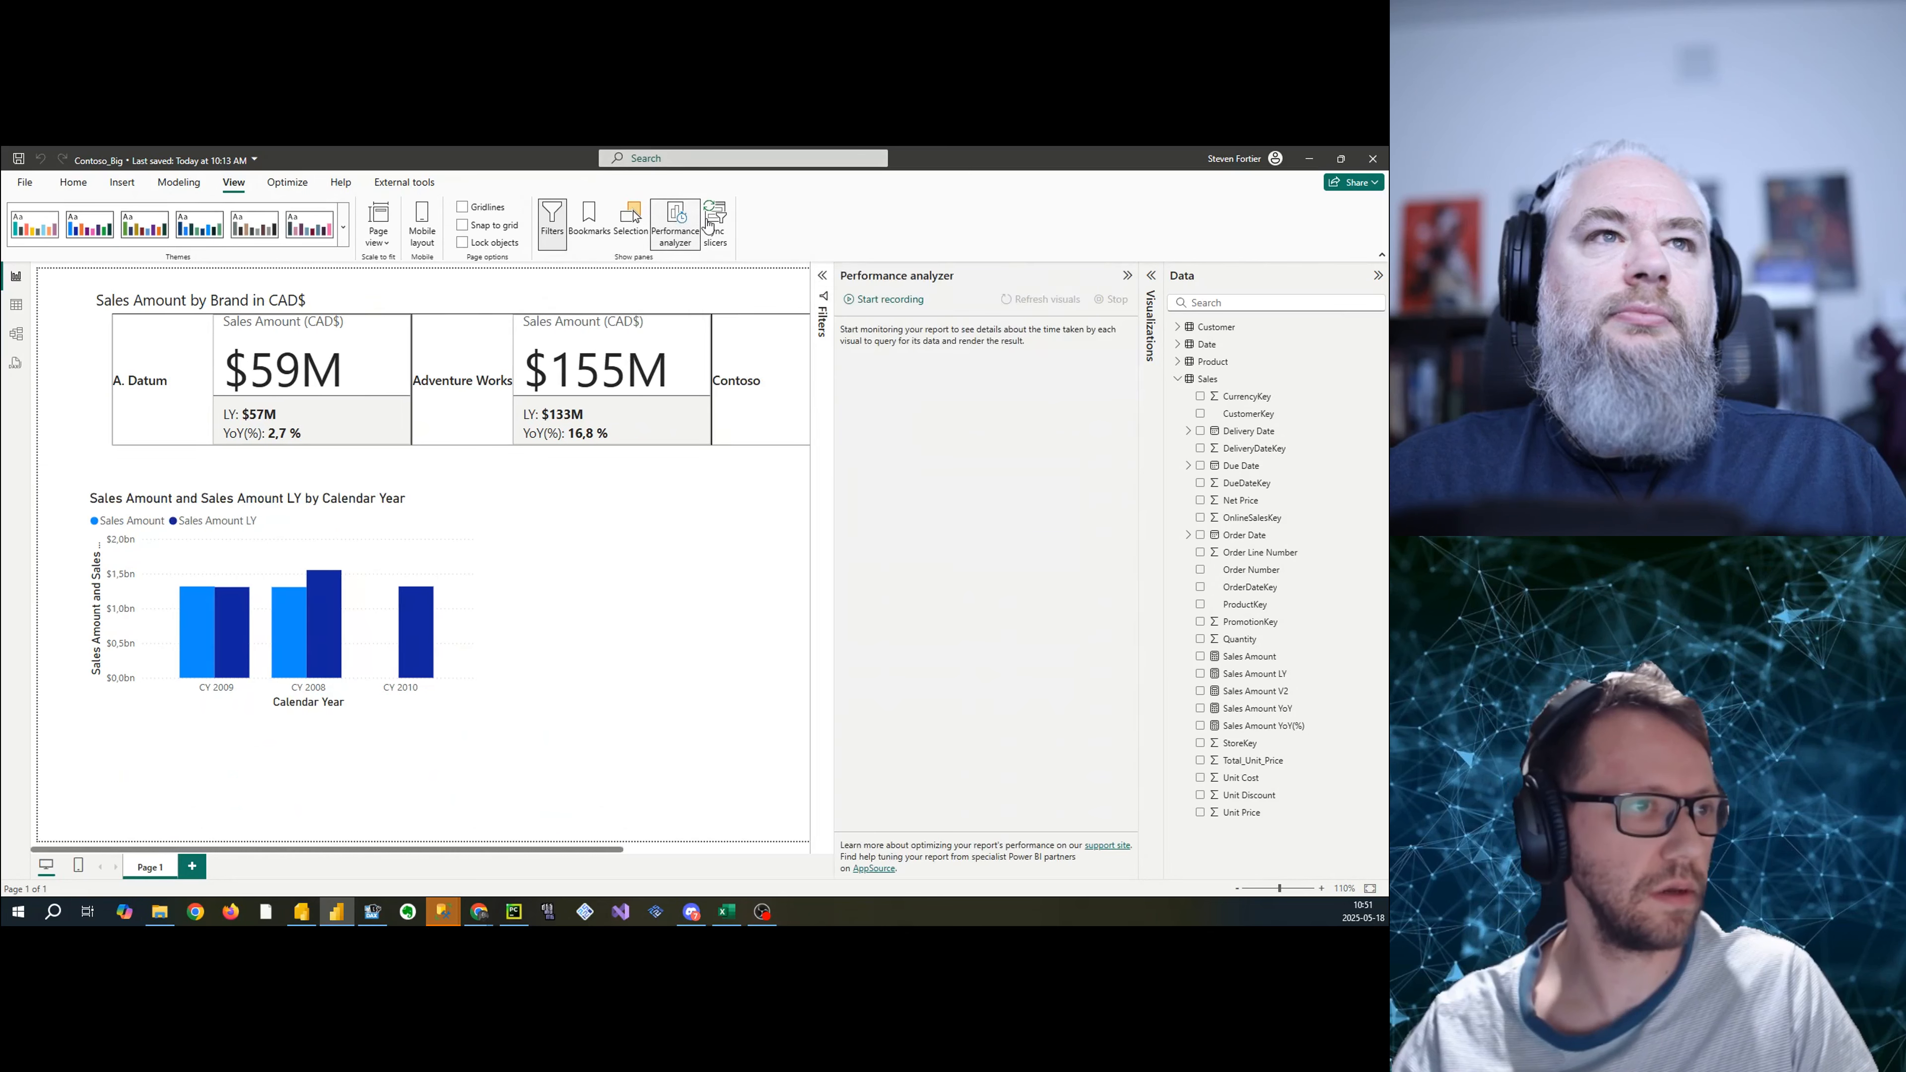
pyautogui.click(903, 300)
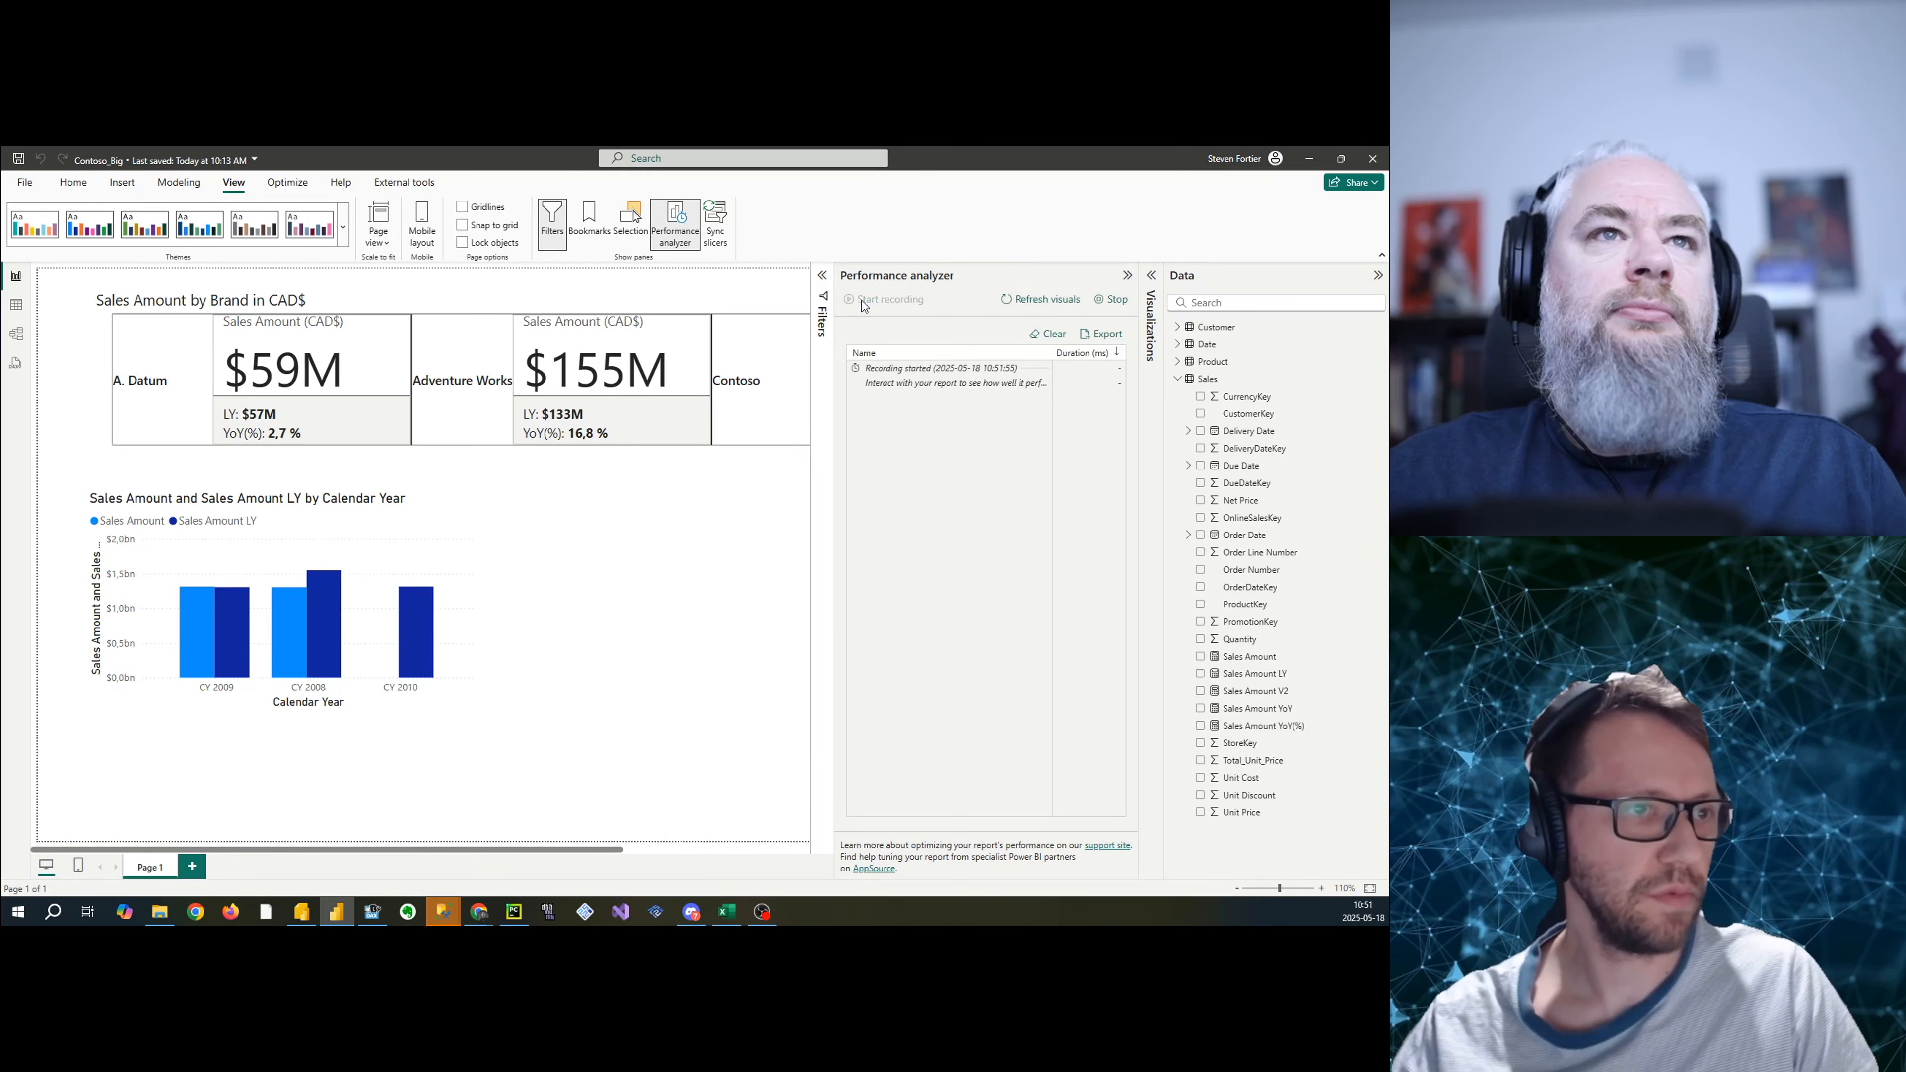
pyautogui.click(1029, 300)
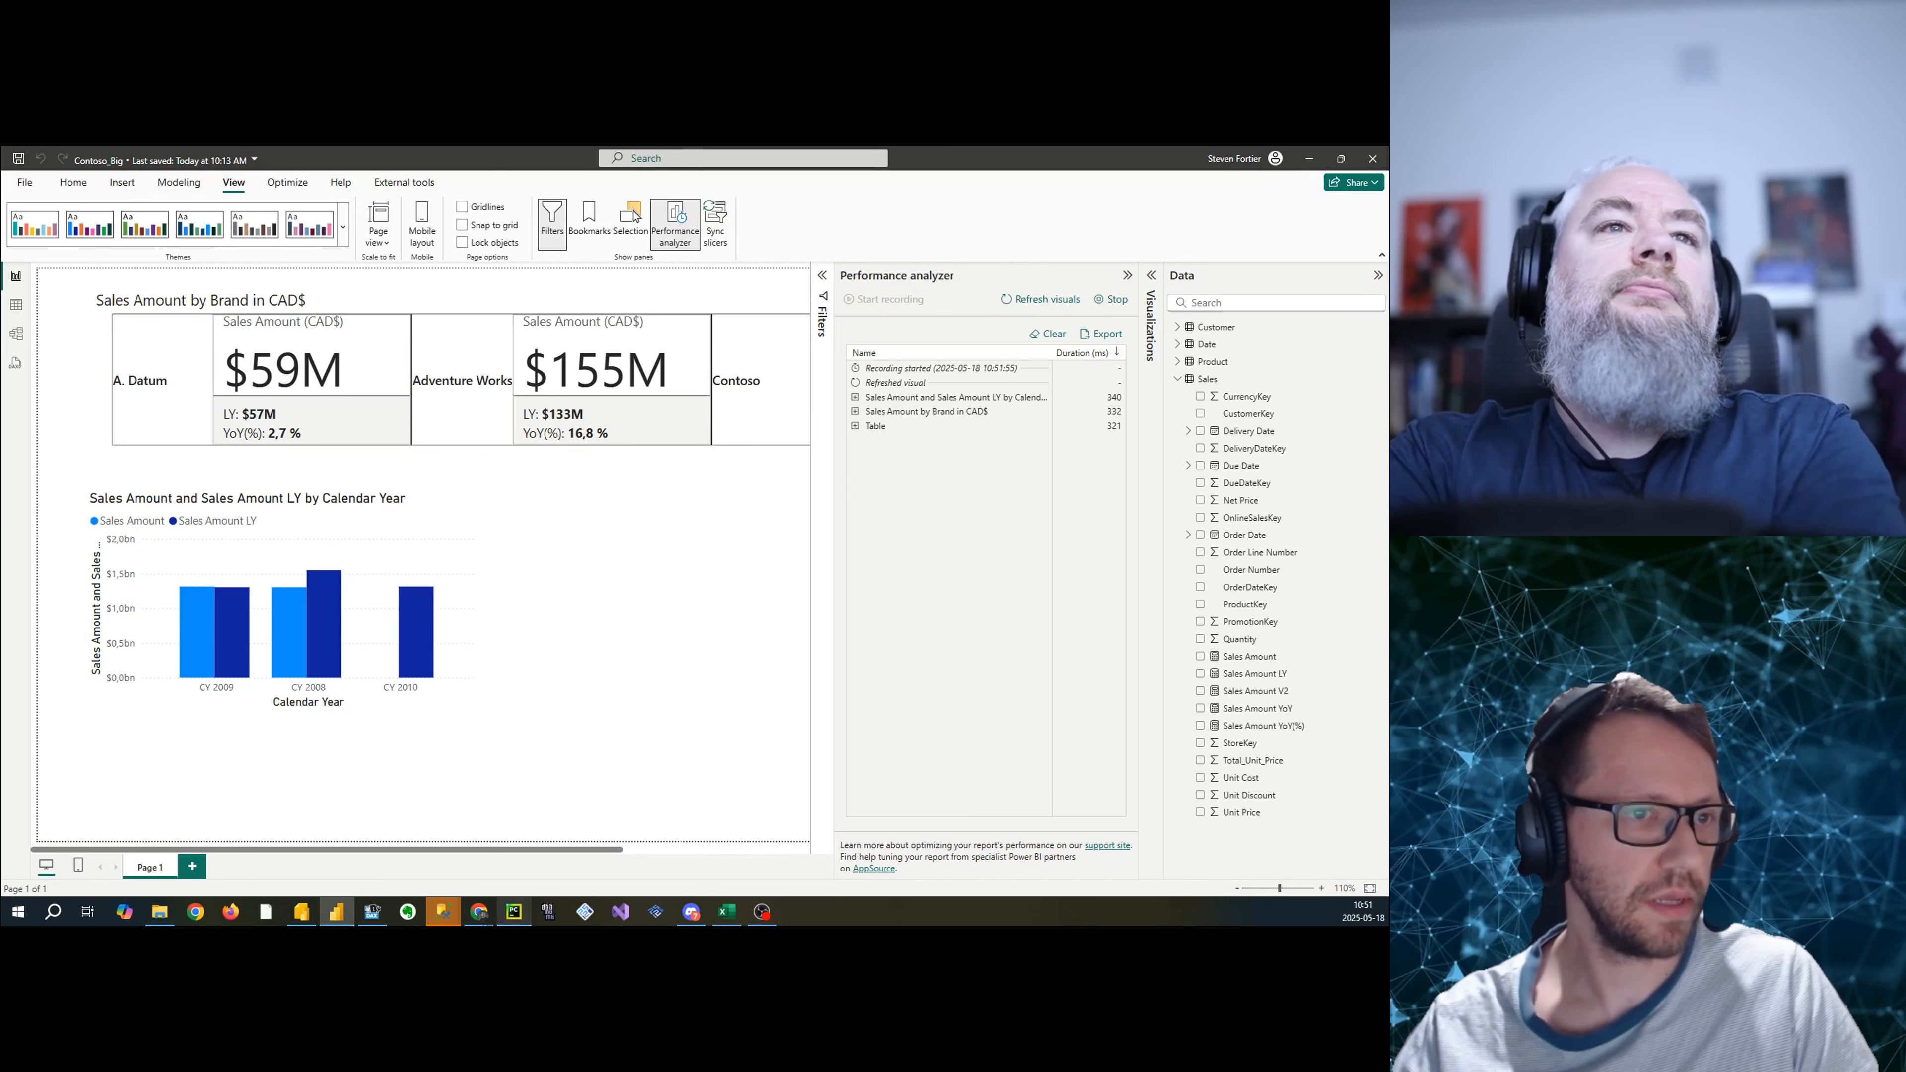
# - Expand the Table visual's entry in the performance recording and run its query in DAX query view
pyautogui.moveTo(456, 851); pyautogui.dragTo(591, 831)
pyautogui.hscroll(-5, 591, 831)
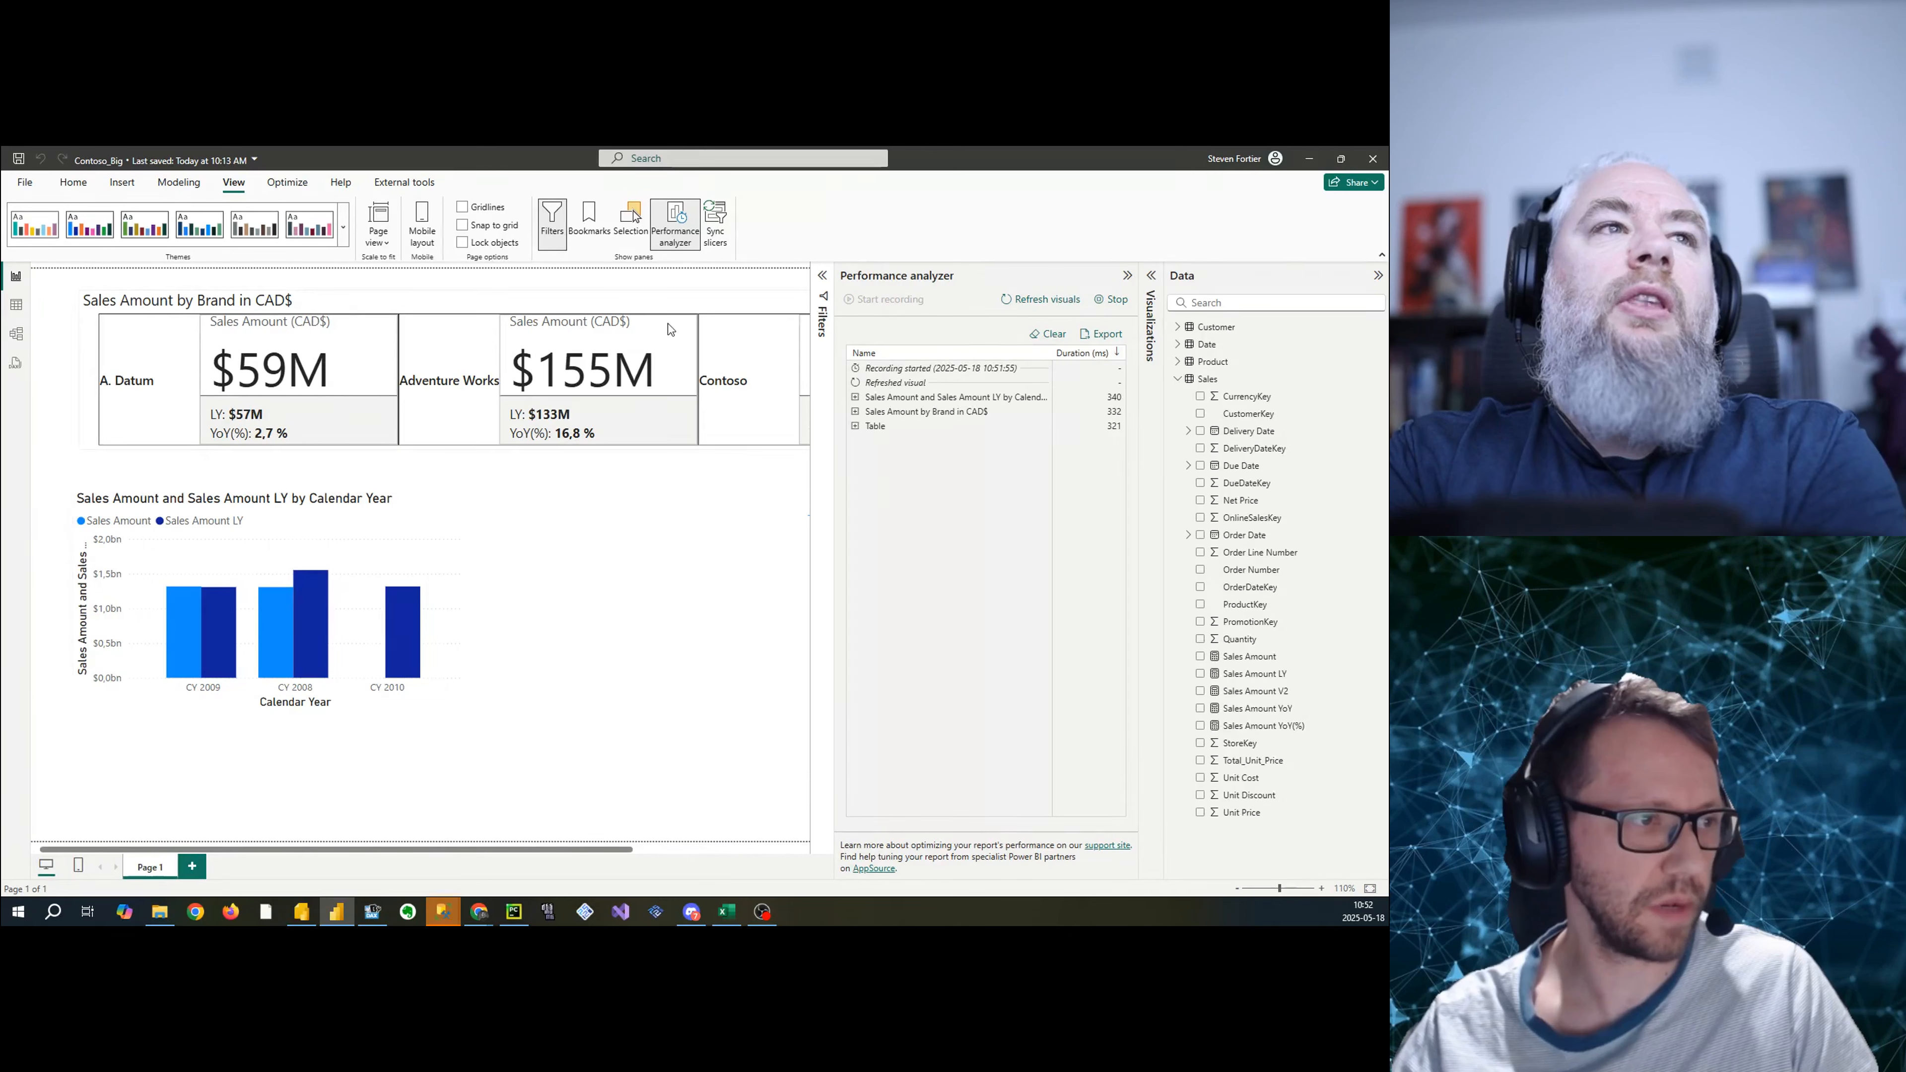
pyautogui.click(854, 427)
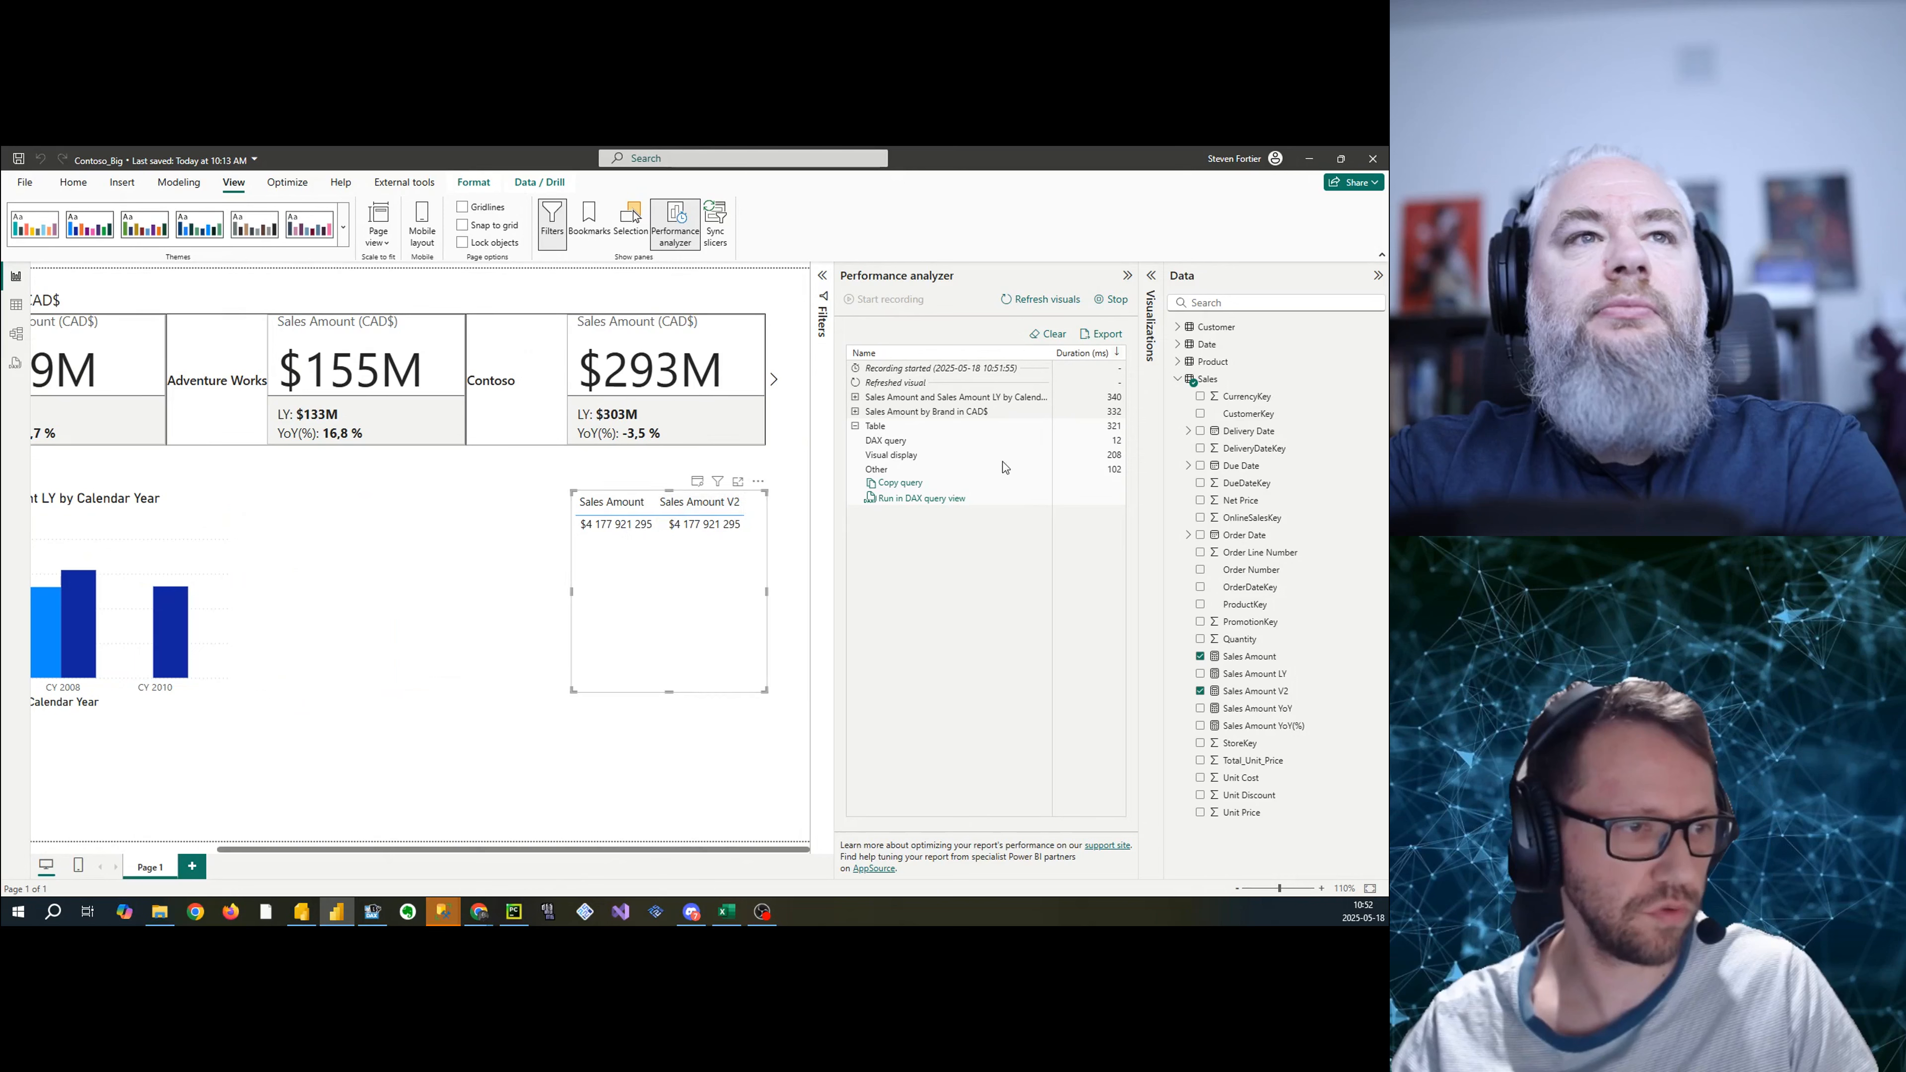
pyautogui.click(911, 501)
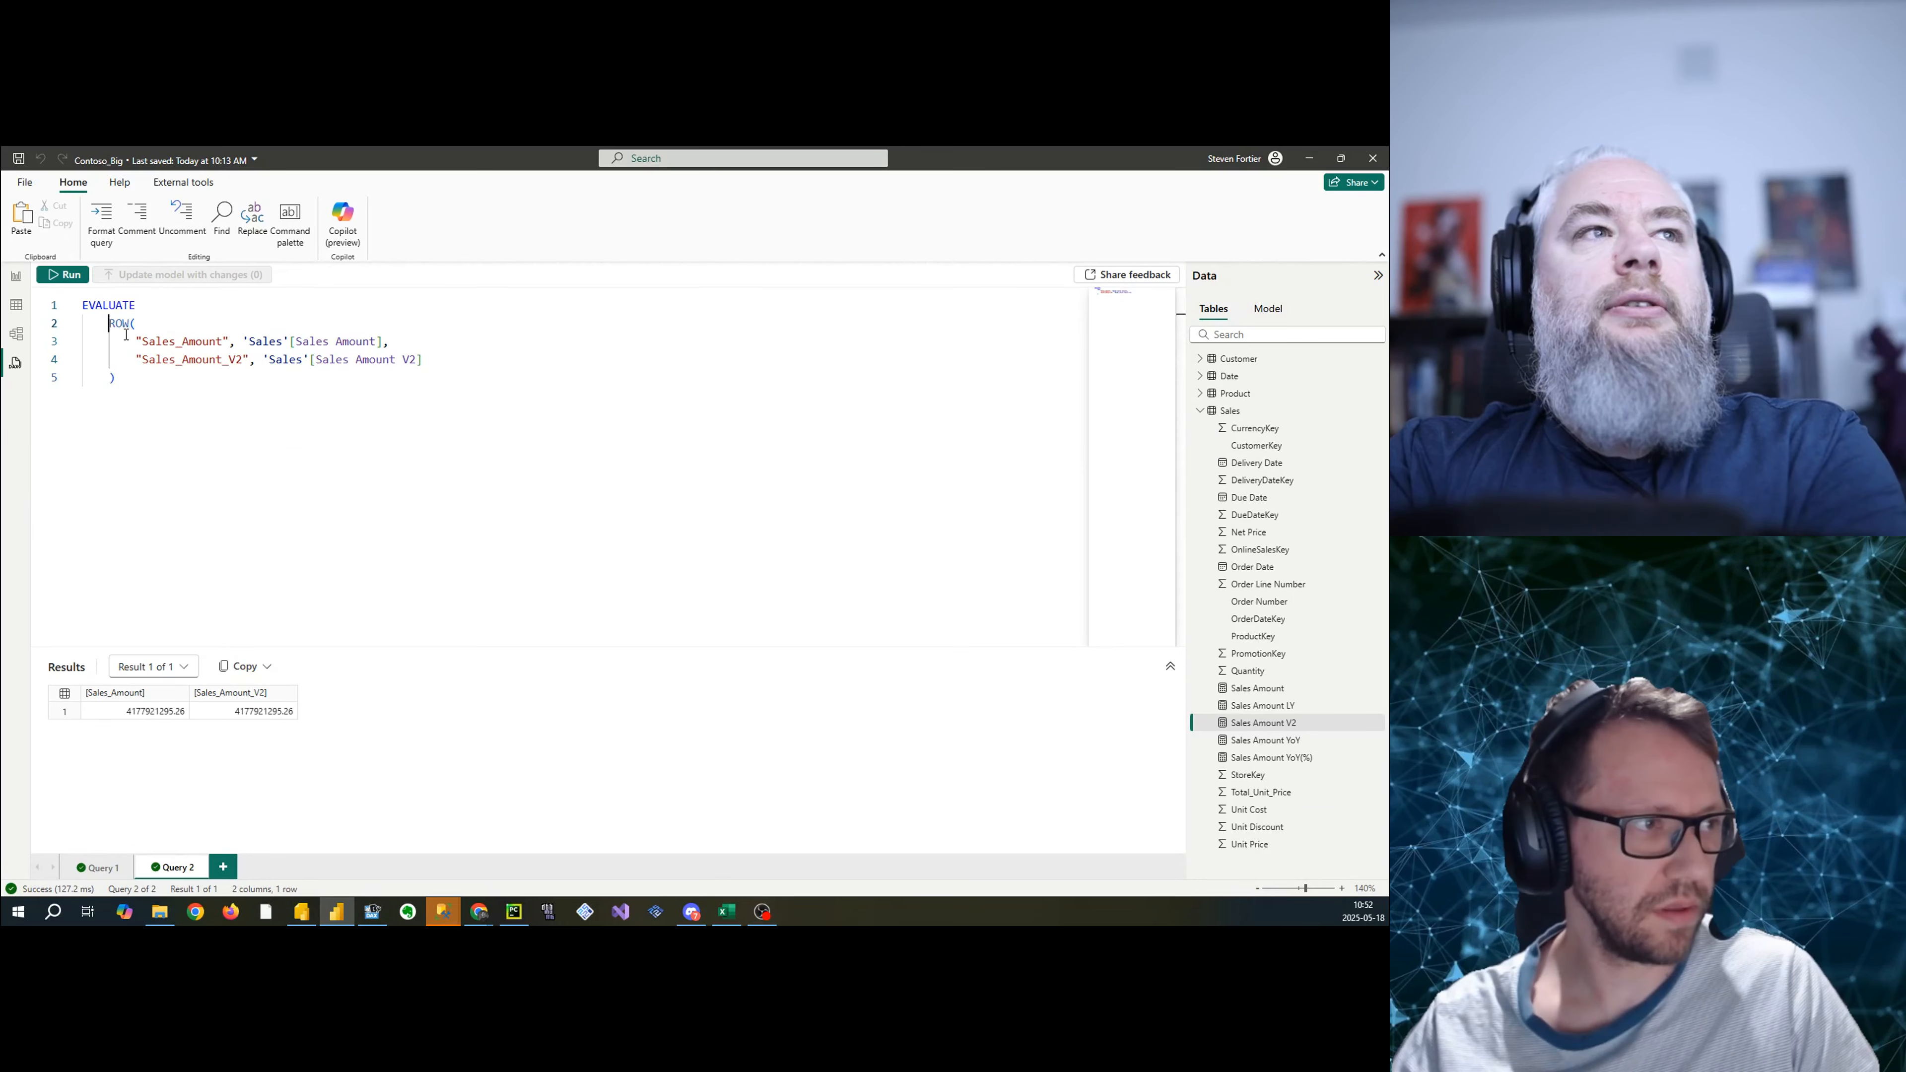
# - Examine the ROW expression and its Sales_Amount and Sales_Amount_V2 columns in the generated query
pyautogui.moveTo(110, 323); pyautogui.dragTo(157, 383)
pyautogui.click(183, 388)
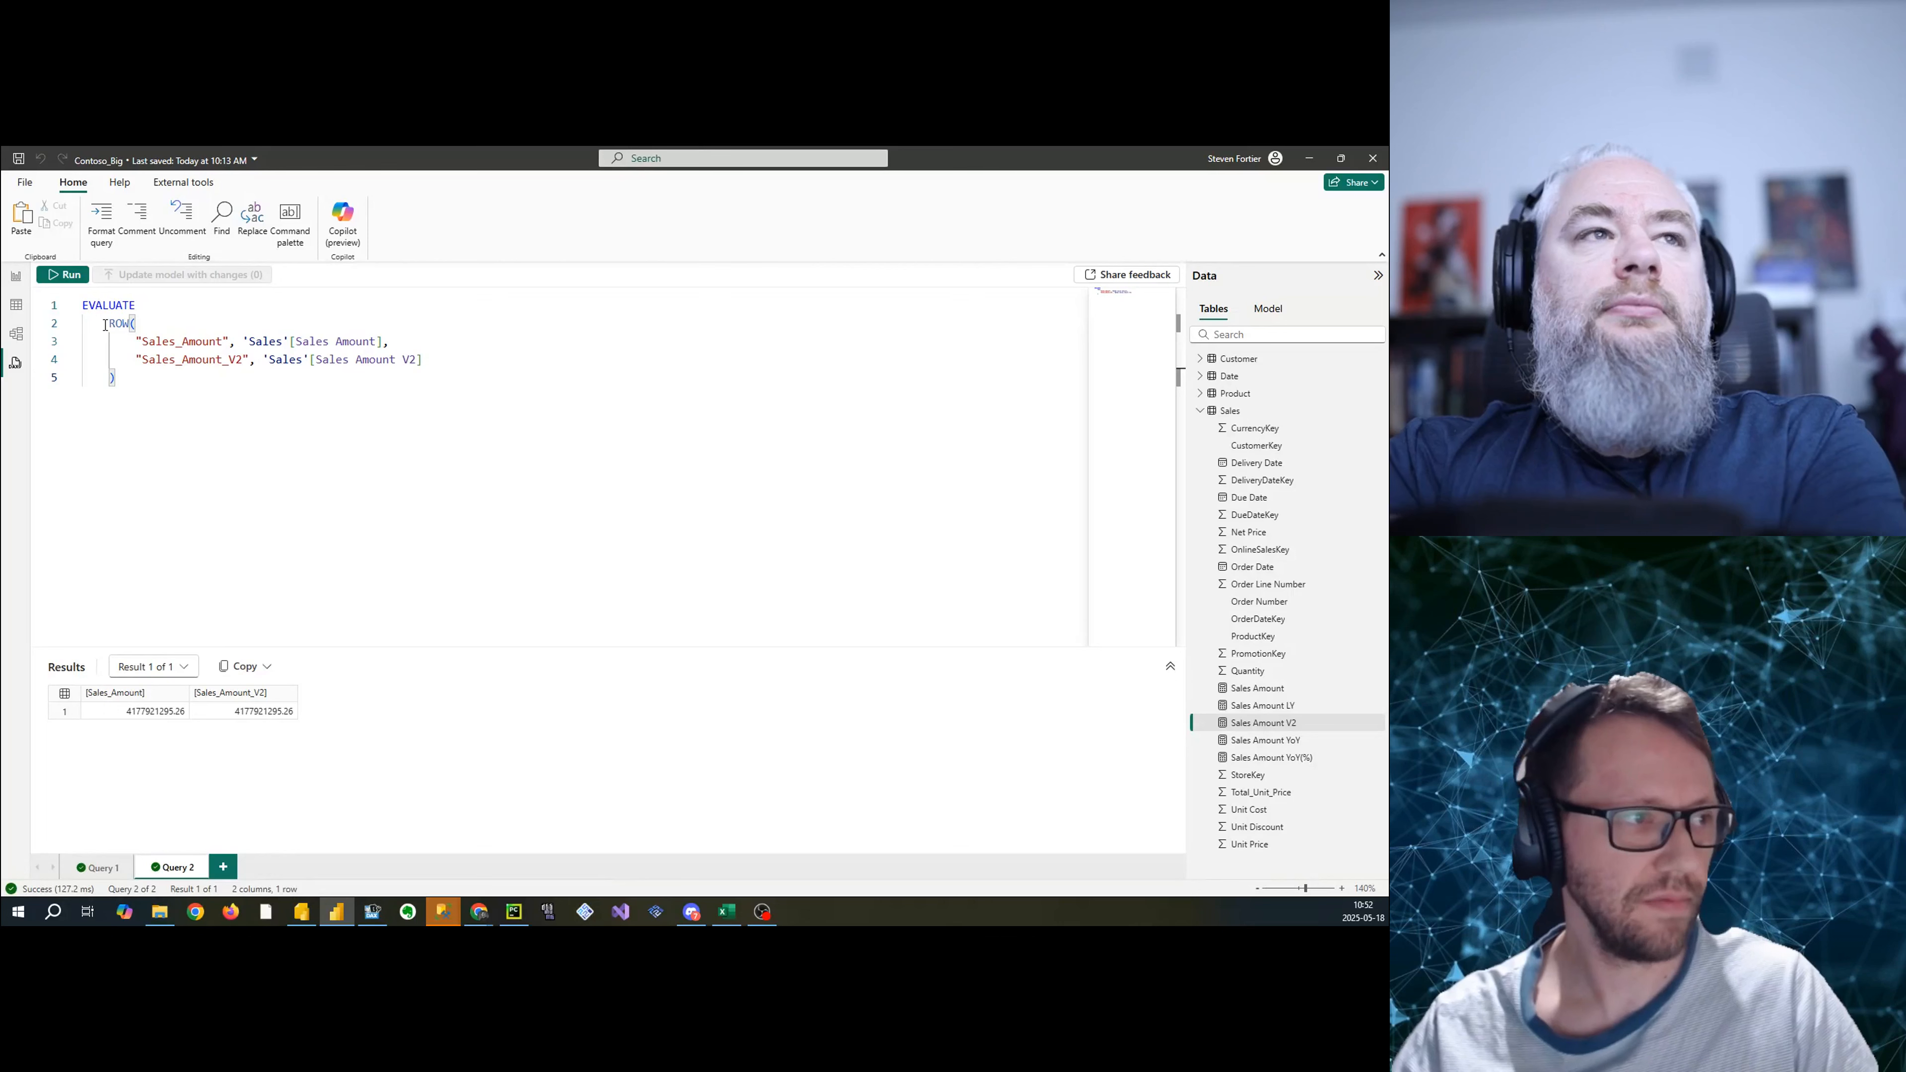
pyautogui.moveTo(124, 344); pyautogui.dragTo(481, 372)
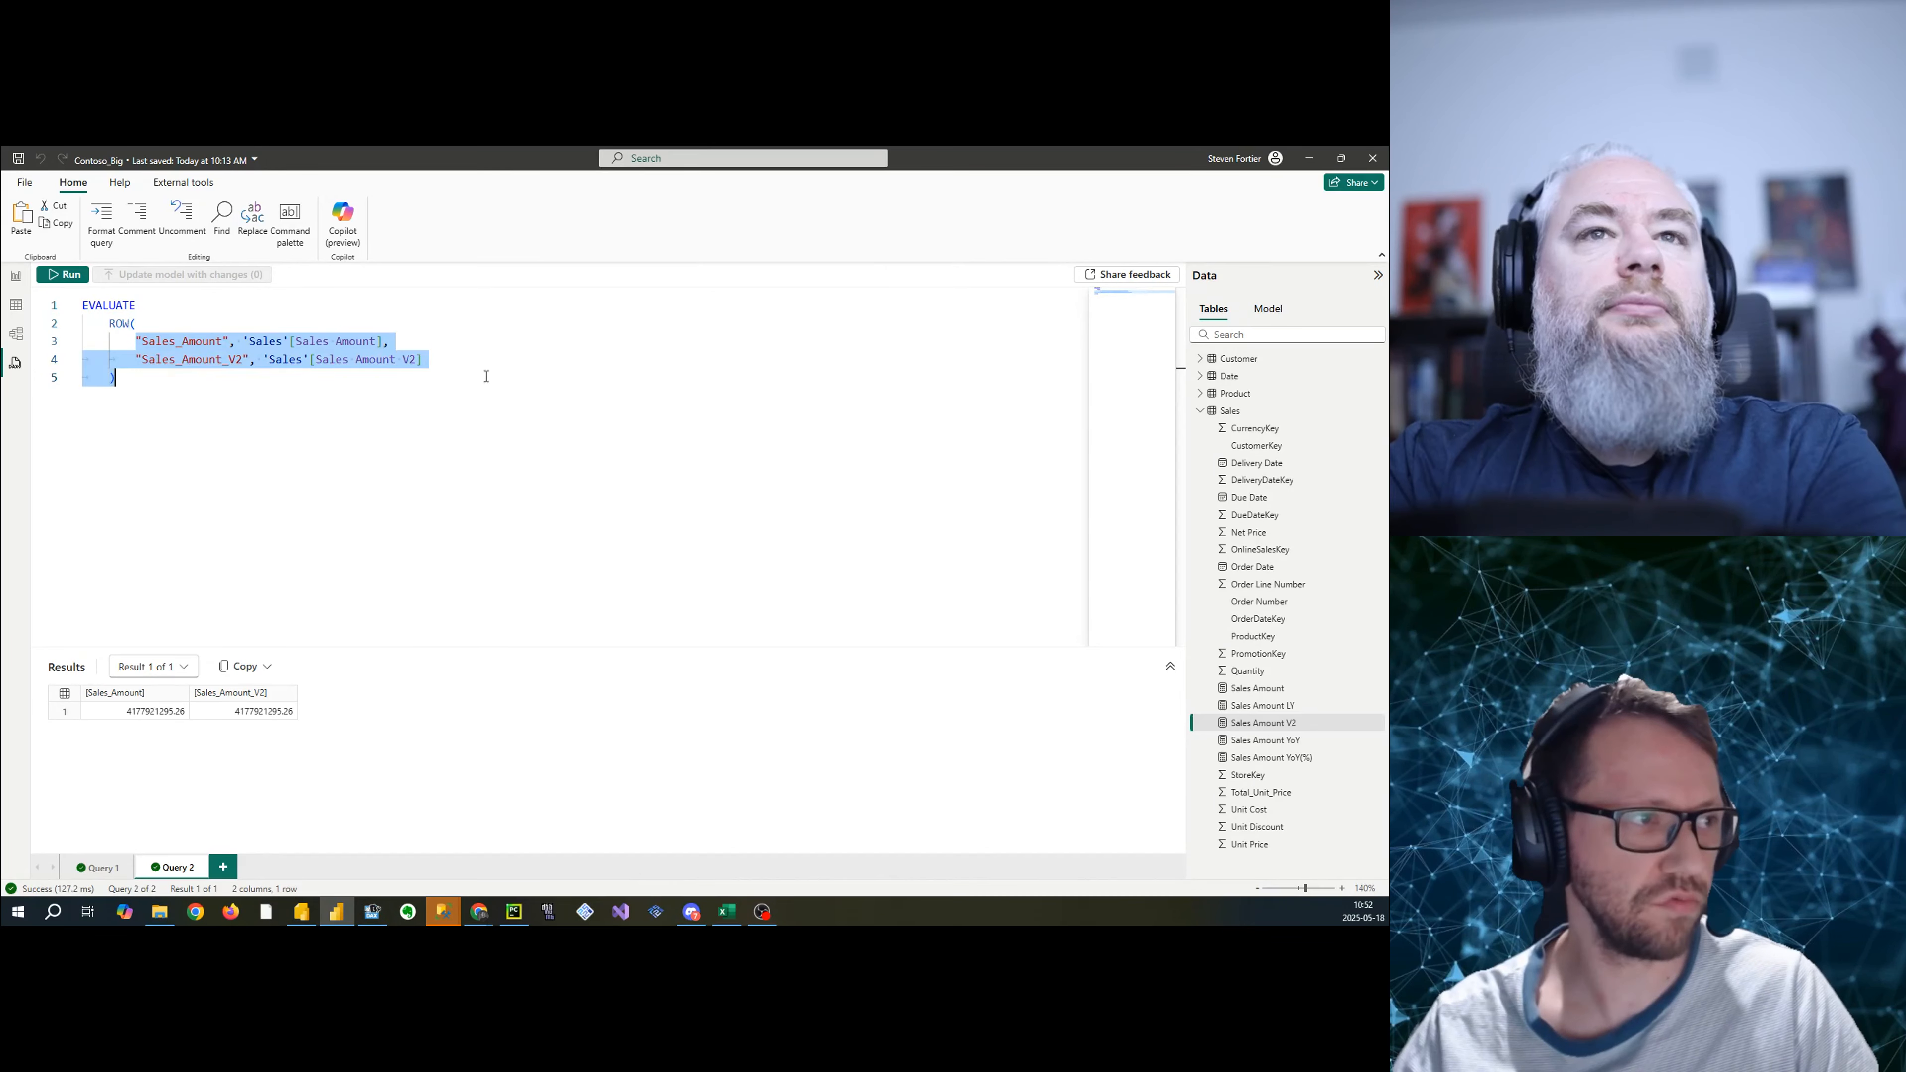
pyautogui.doubleClick(129, 324)
pyautogui.doubleClick(150, 362)
pyautogui.click(159, 402)
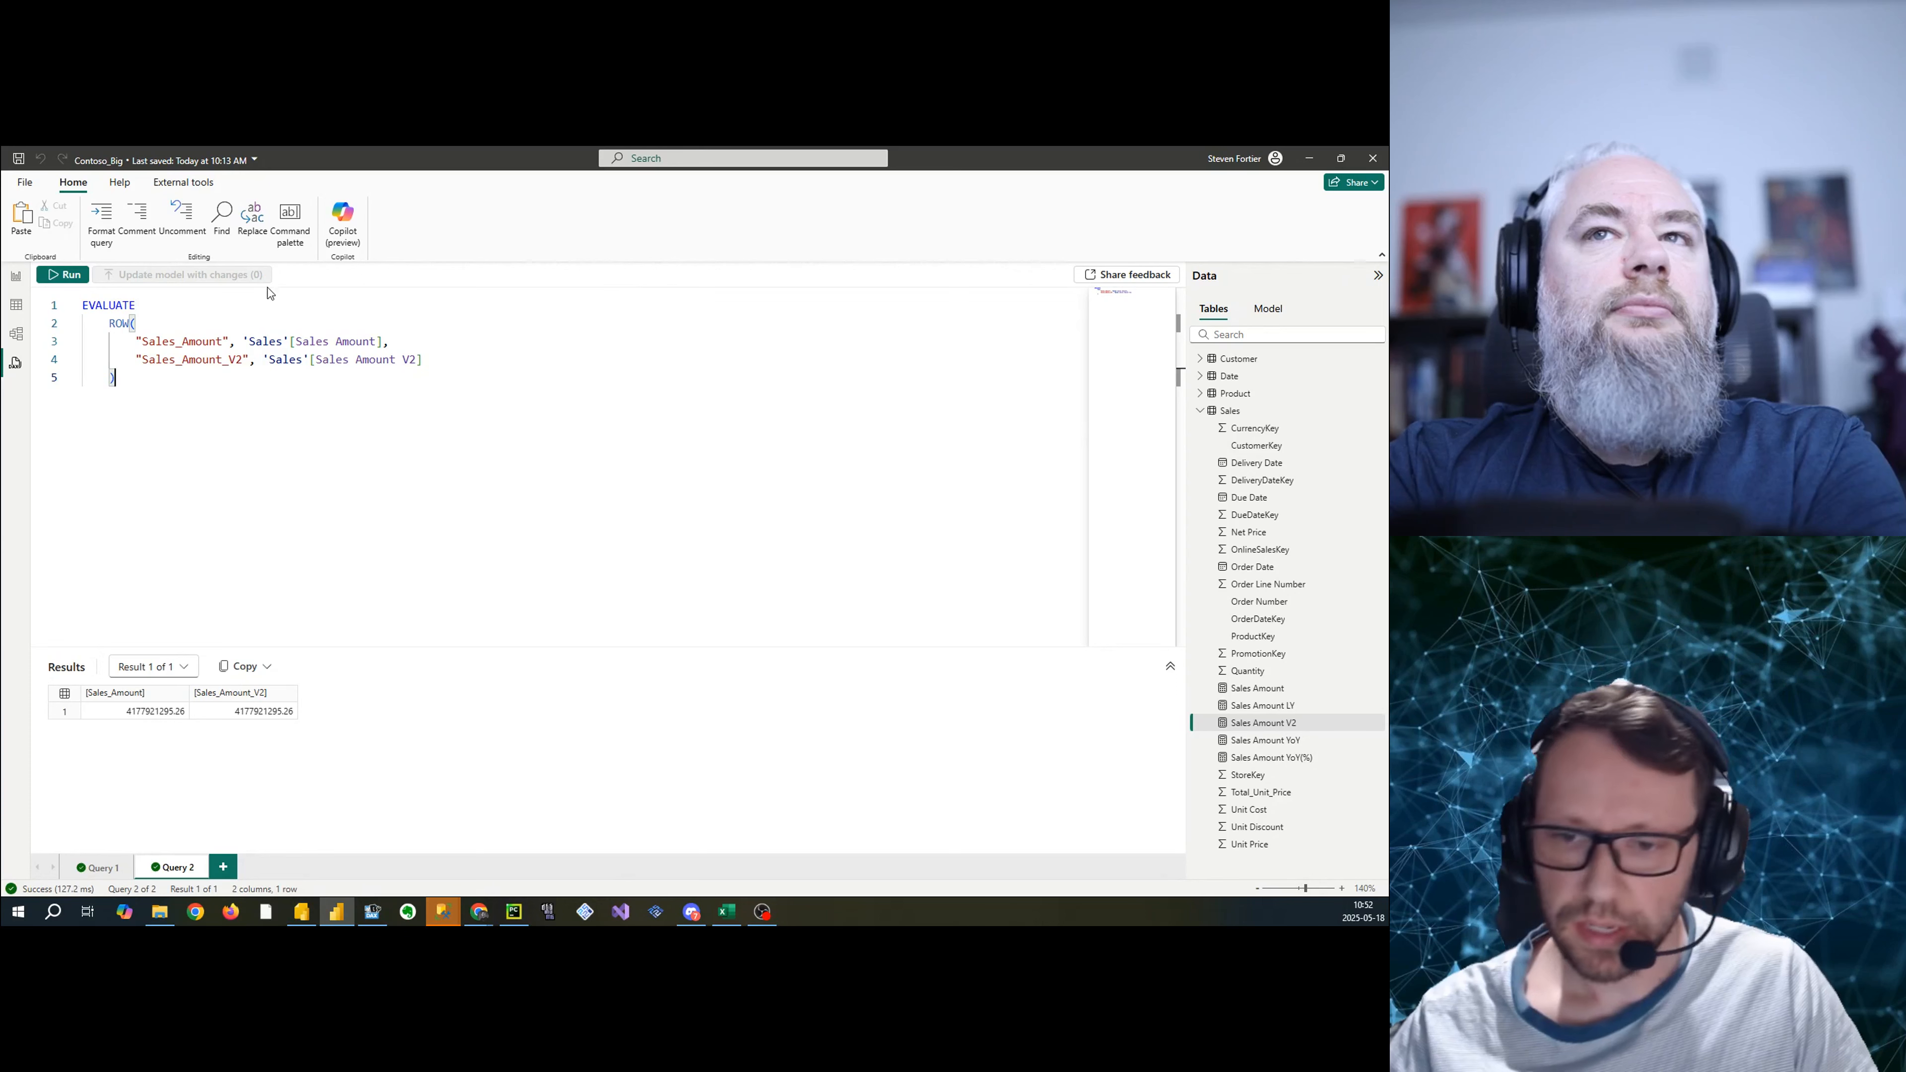
pyautogui.moveTo(227, 369); pyautogui.dragTo(121, 324)
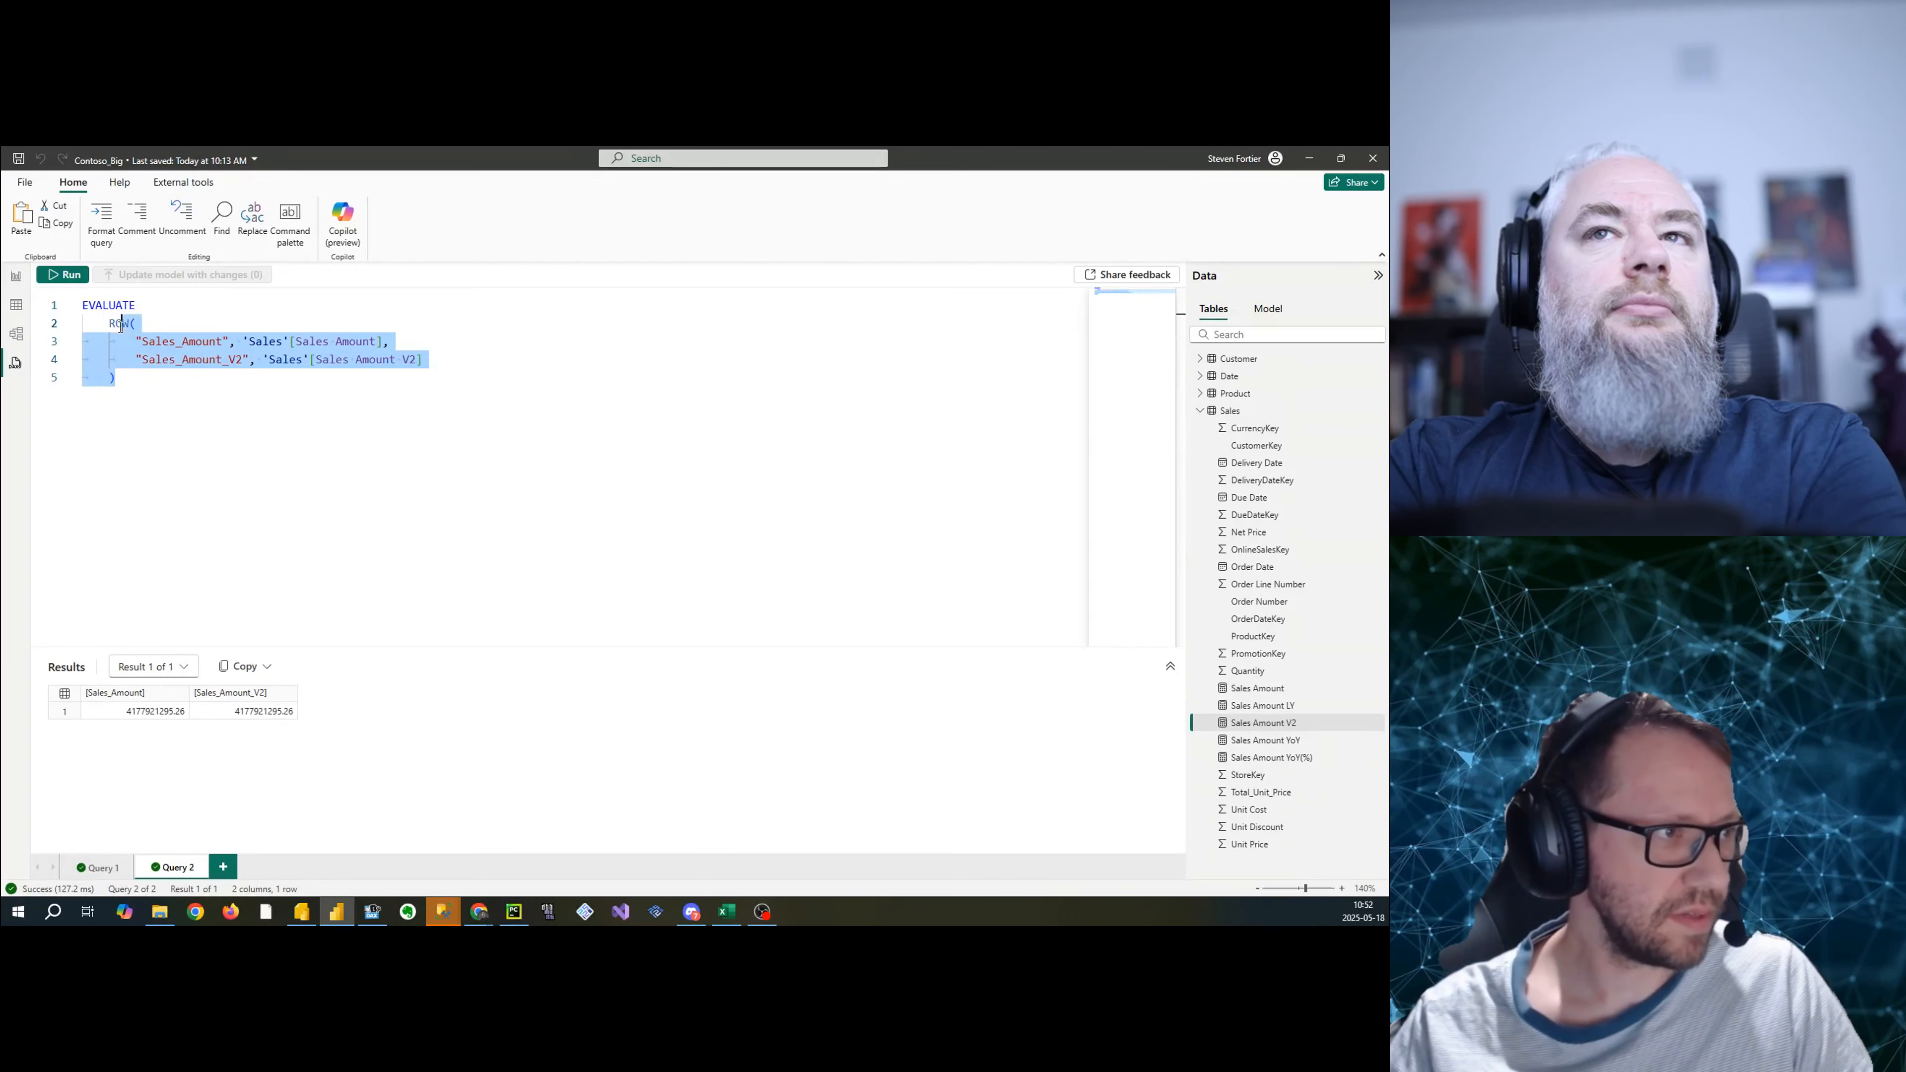
# - Return to the report page and bring the Sales Amount by Calendar Year chart into view alongside Performance analyzer
pyautogui.click(287, 370)
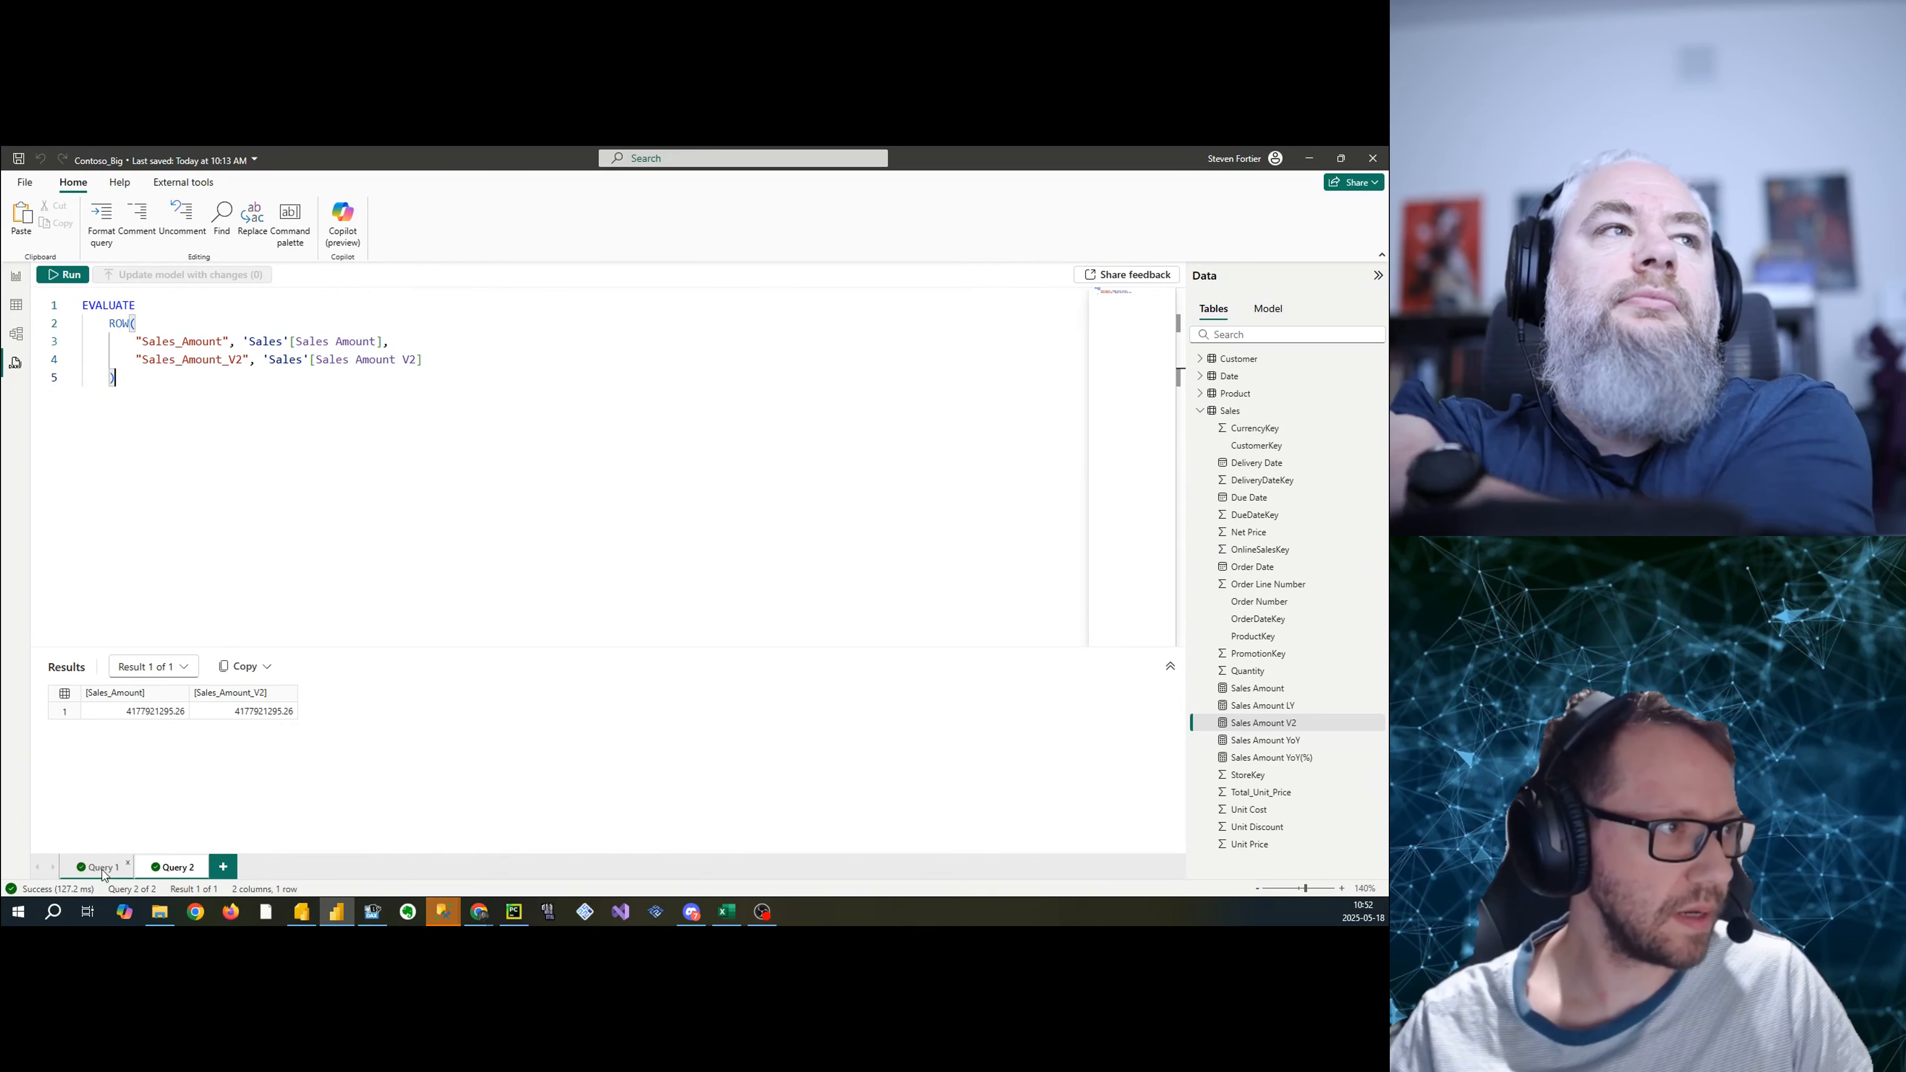
pyautogui.click(16, 306)
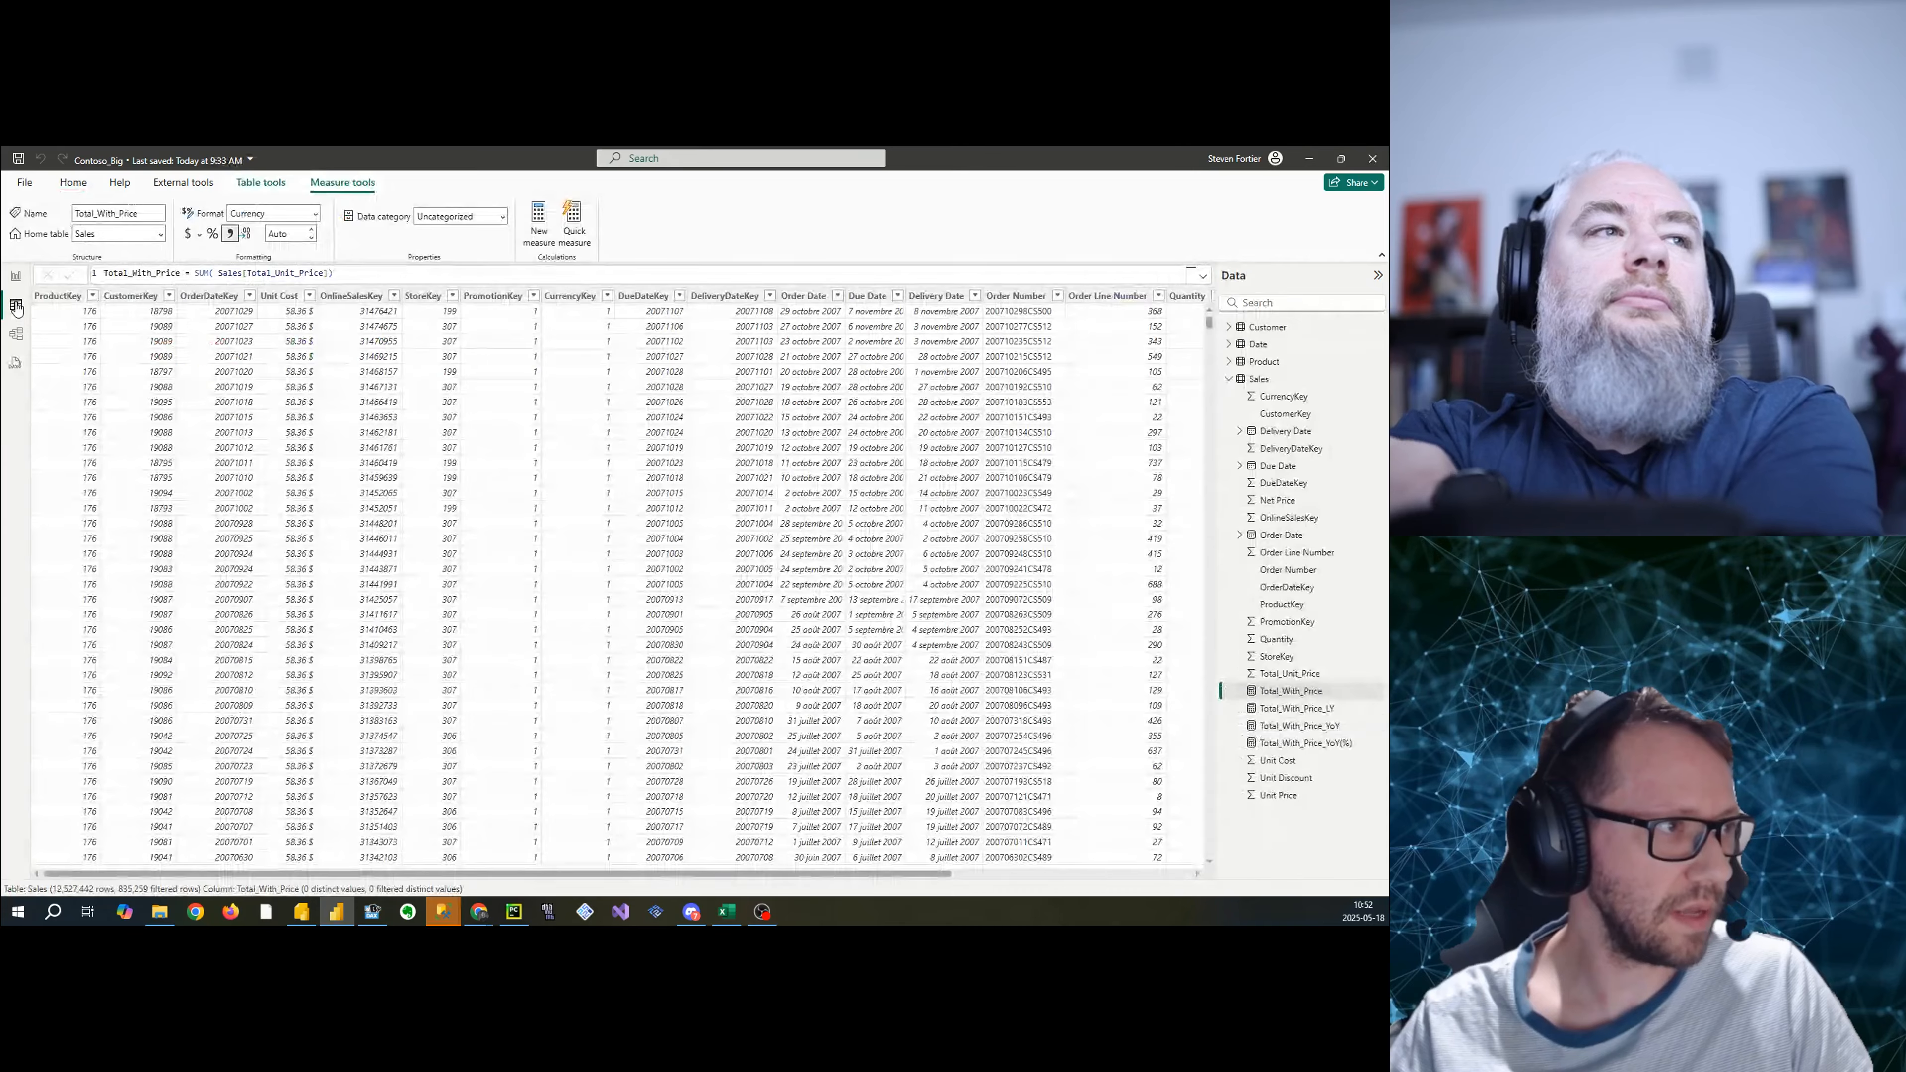
pyautogui.click(16, 276)
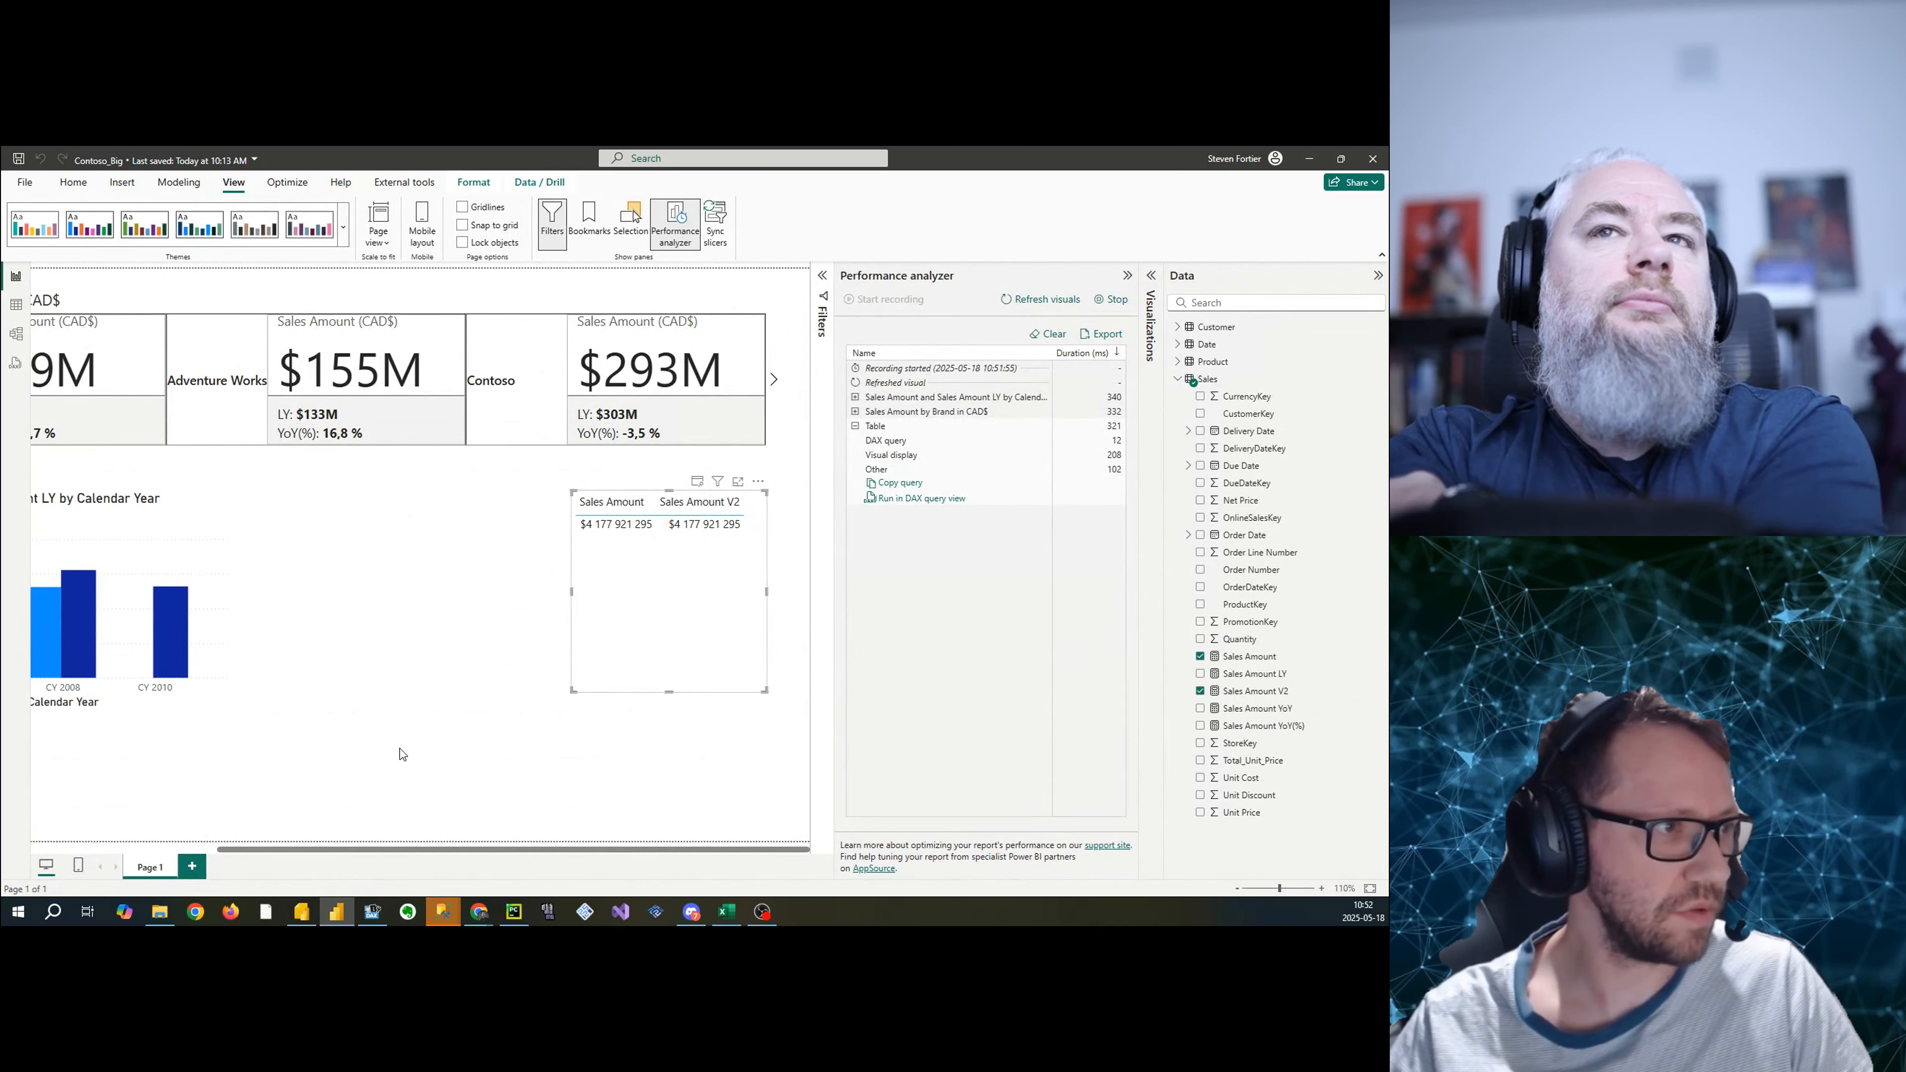
pyautogui.moveTo(395, 851); pyautogui.dragTo(210, 847)
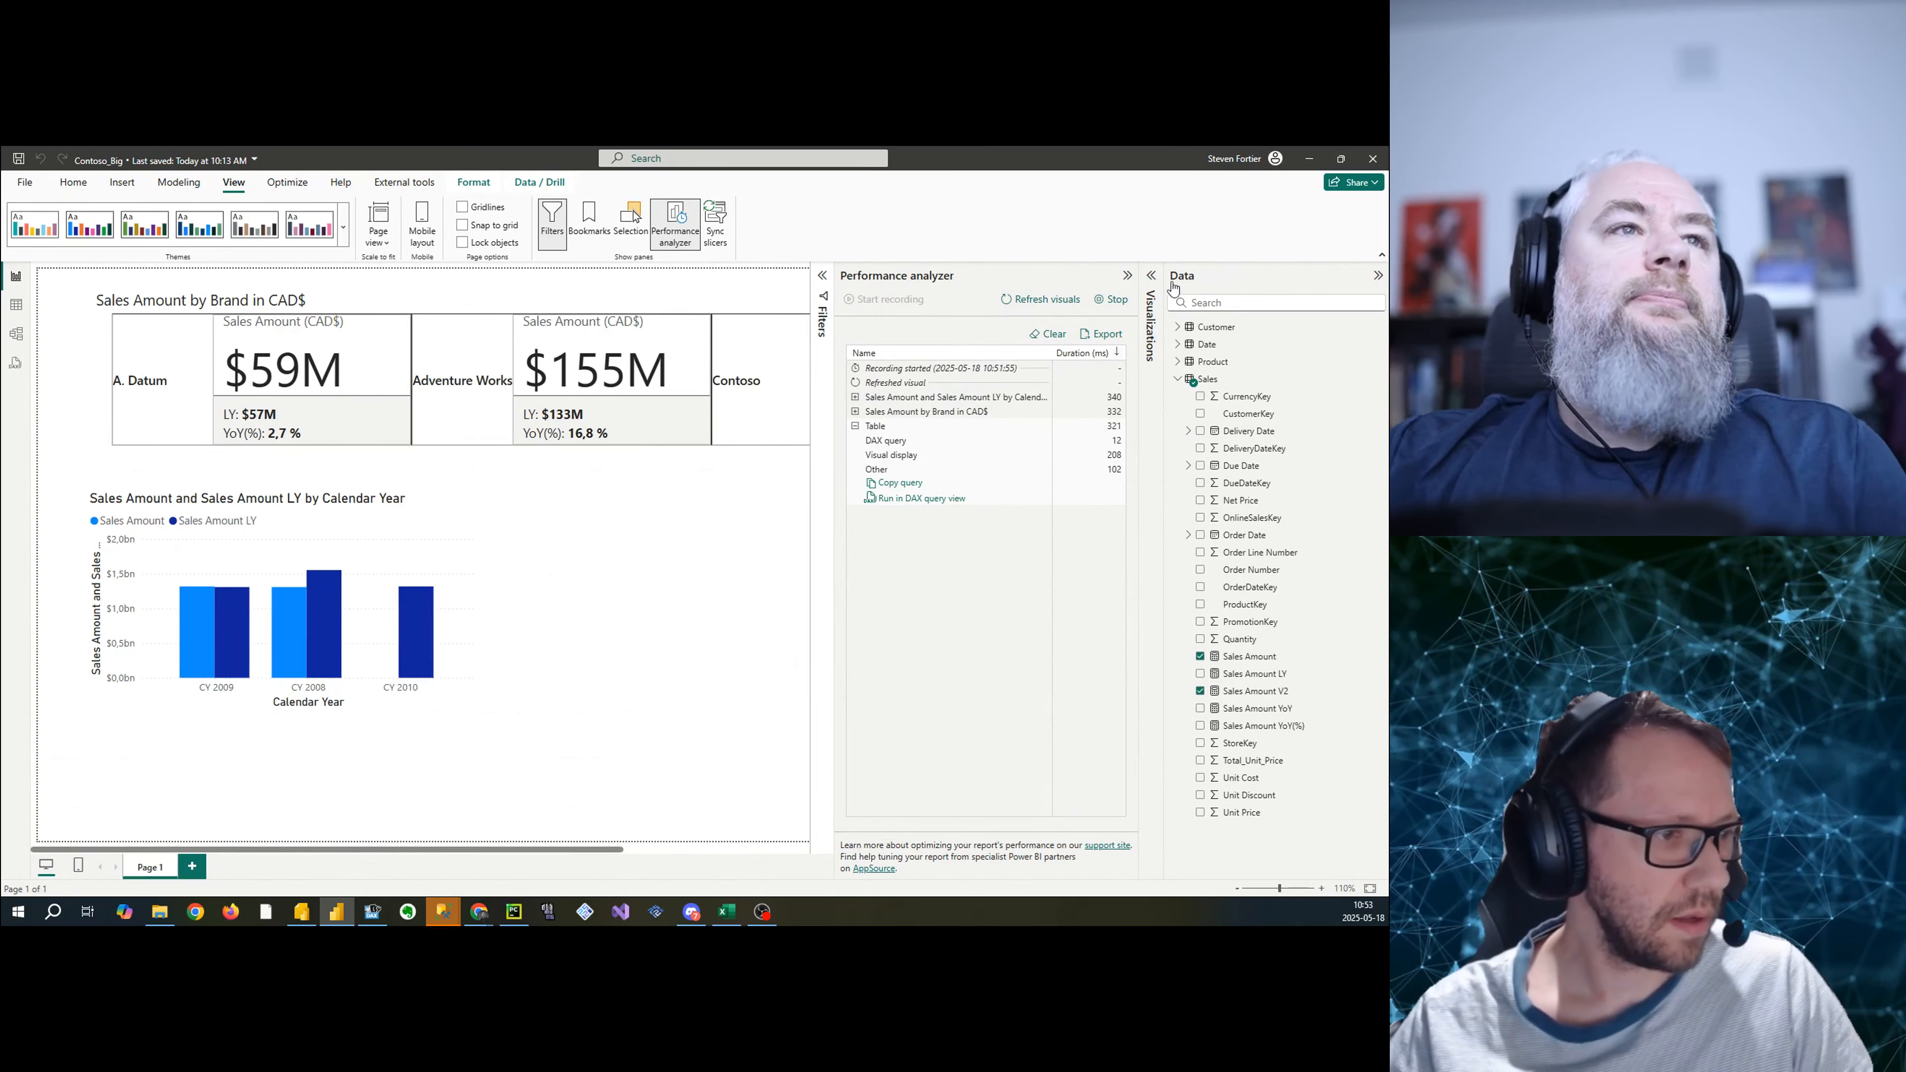
pyautogui.click(1126, 277)
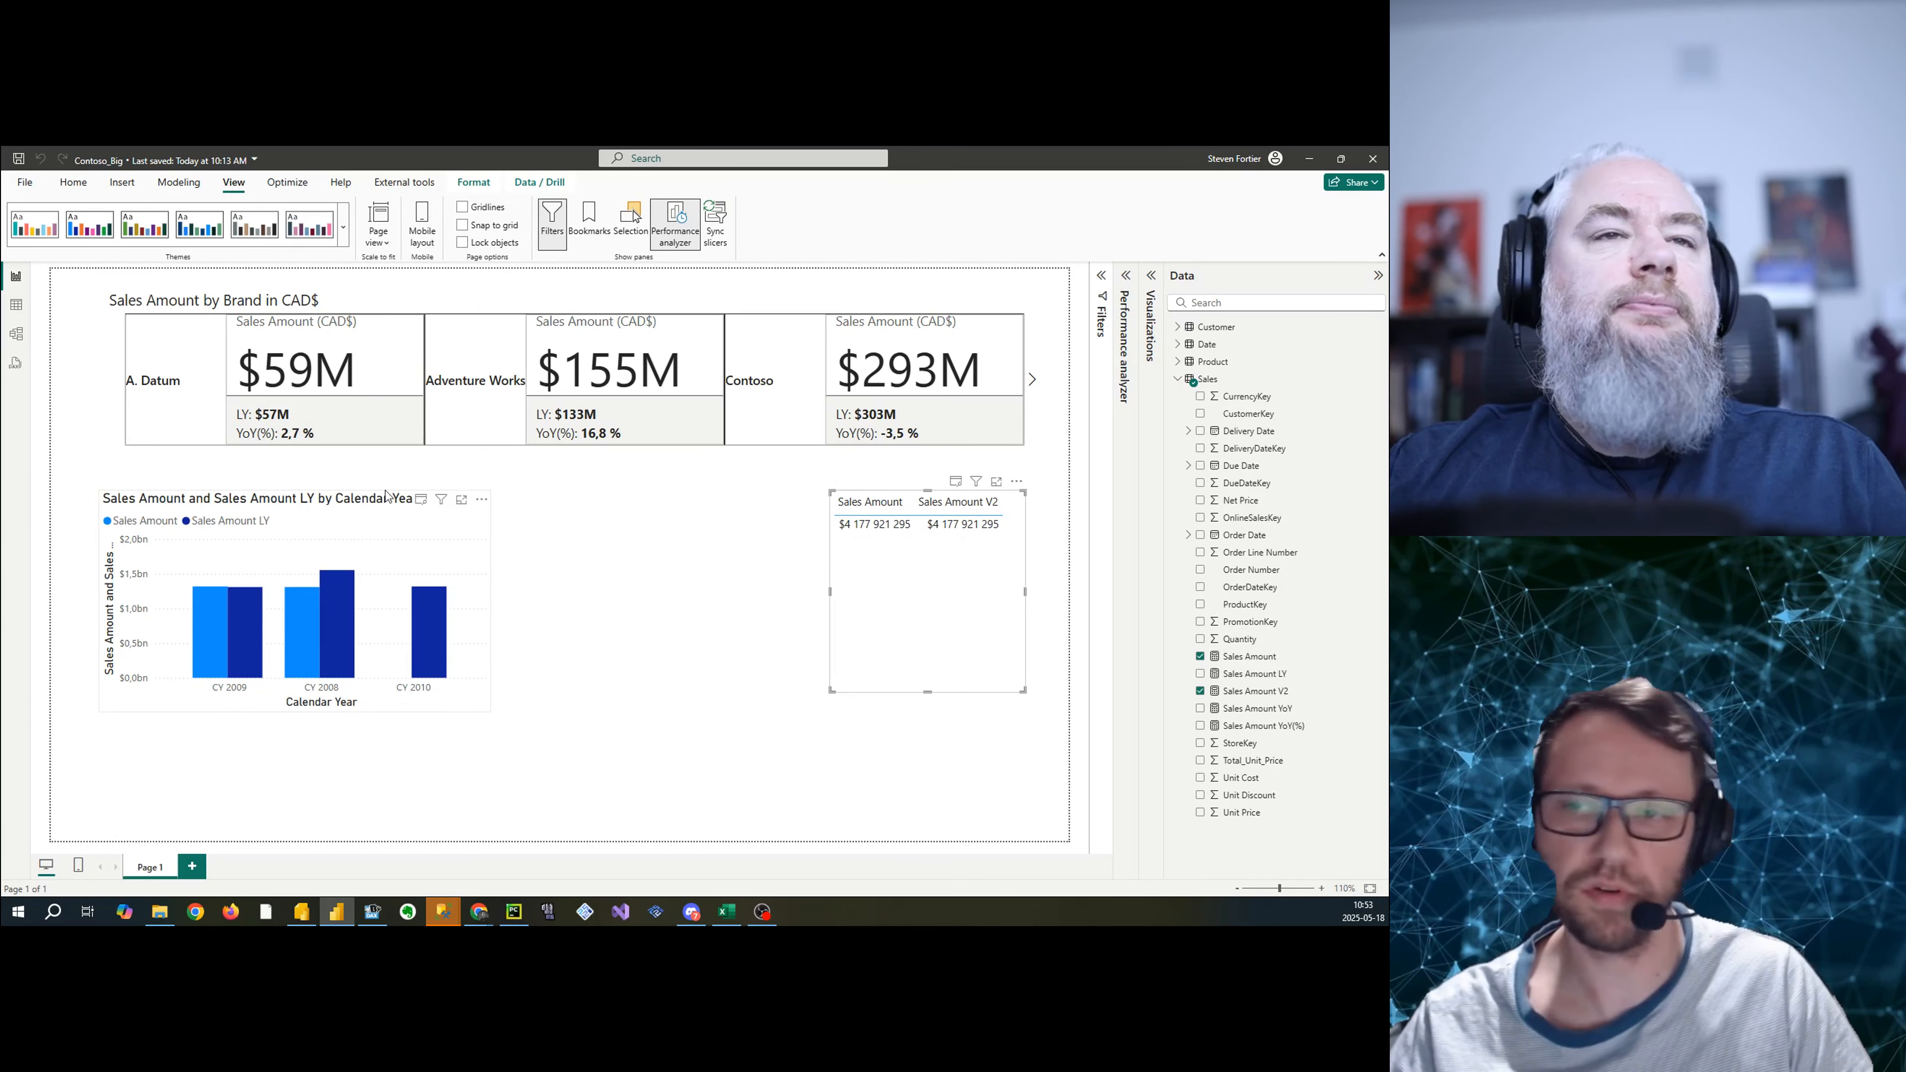
pyautogui.click(1126, 278)
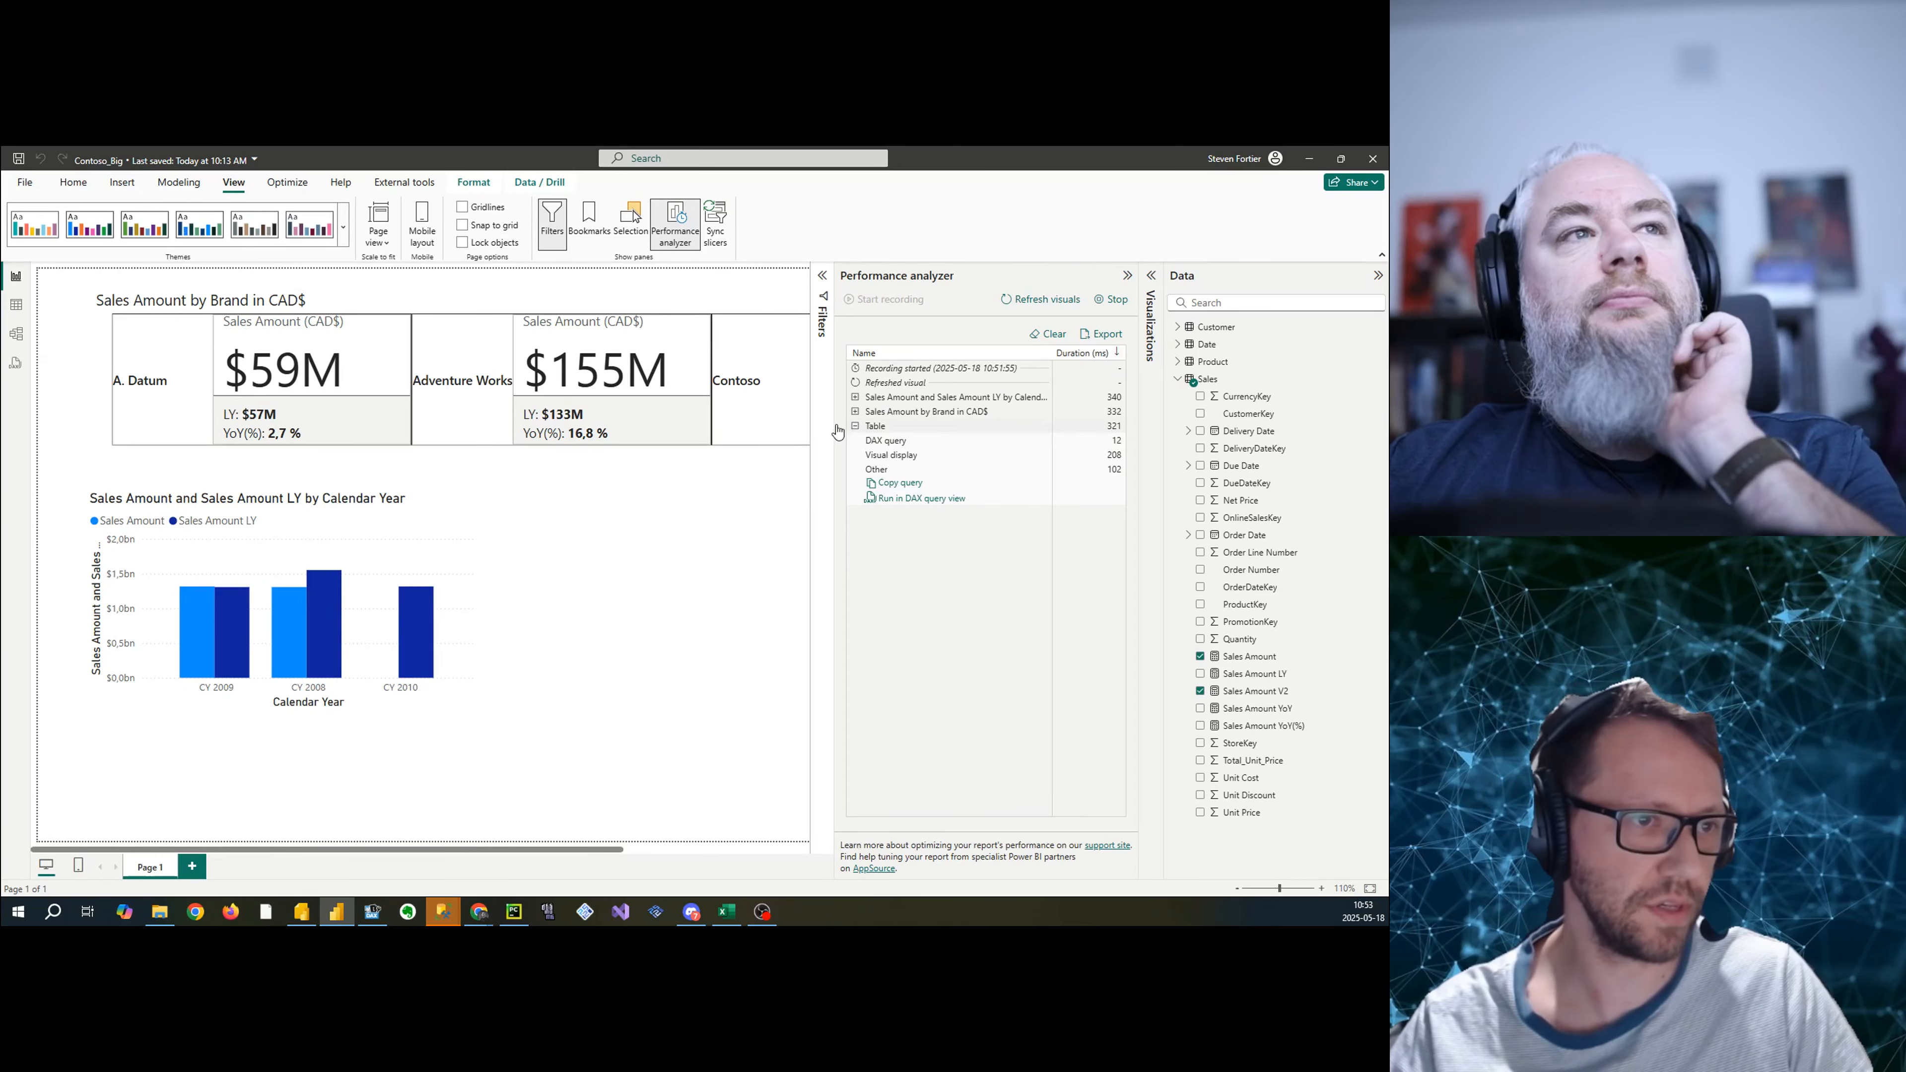
# - Expand the Sales Amount and Sales Amount LY by Calendar Year chart's entry in the performance recording and run its query in DAX query view
pyautogui.click(855, 426)
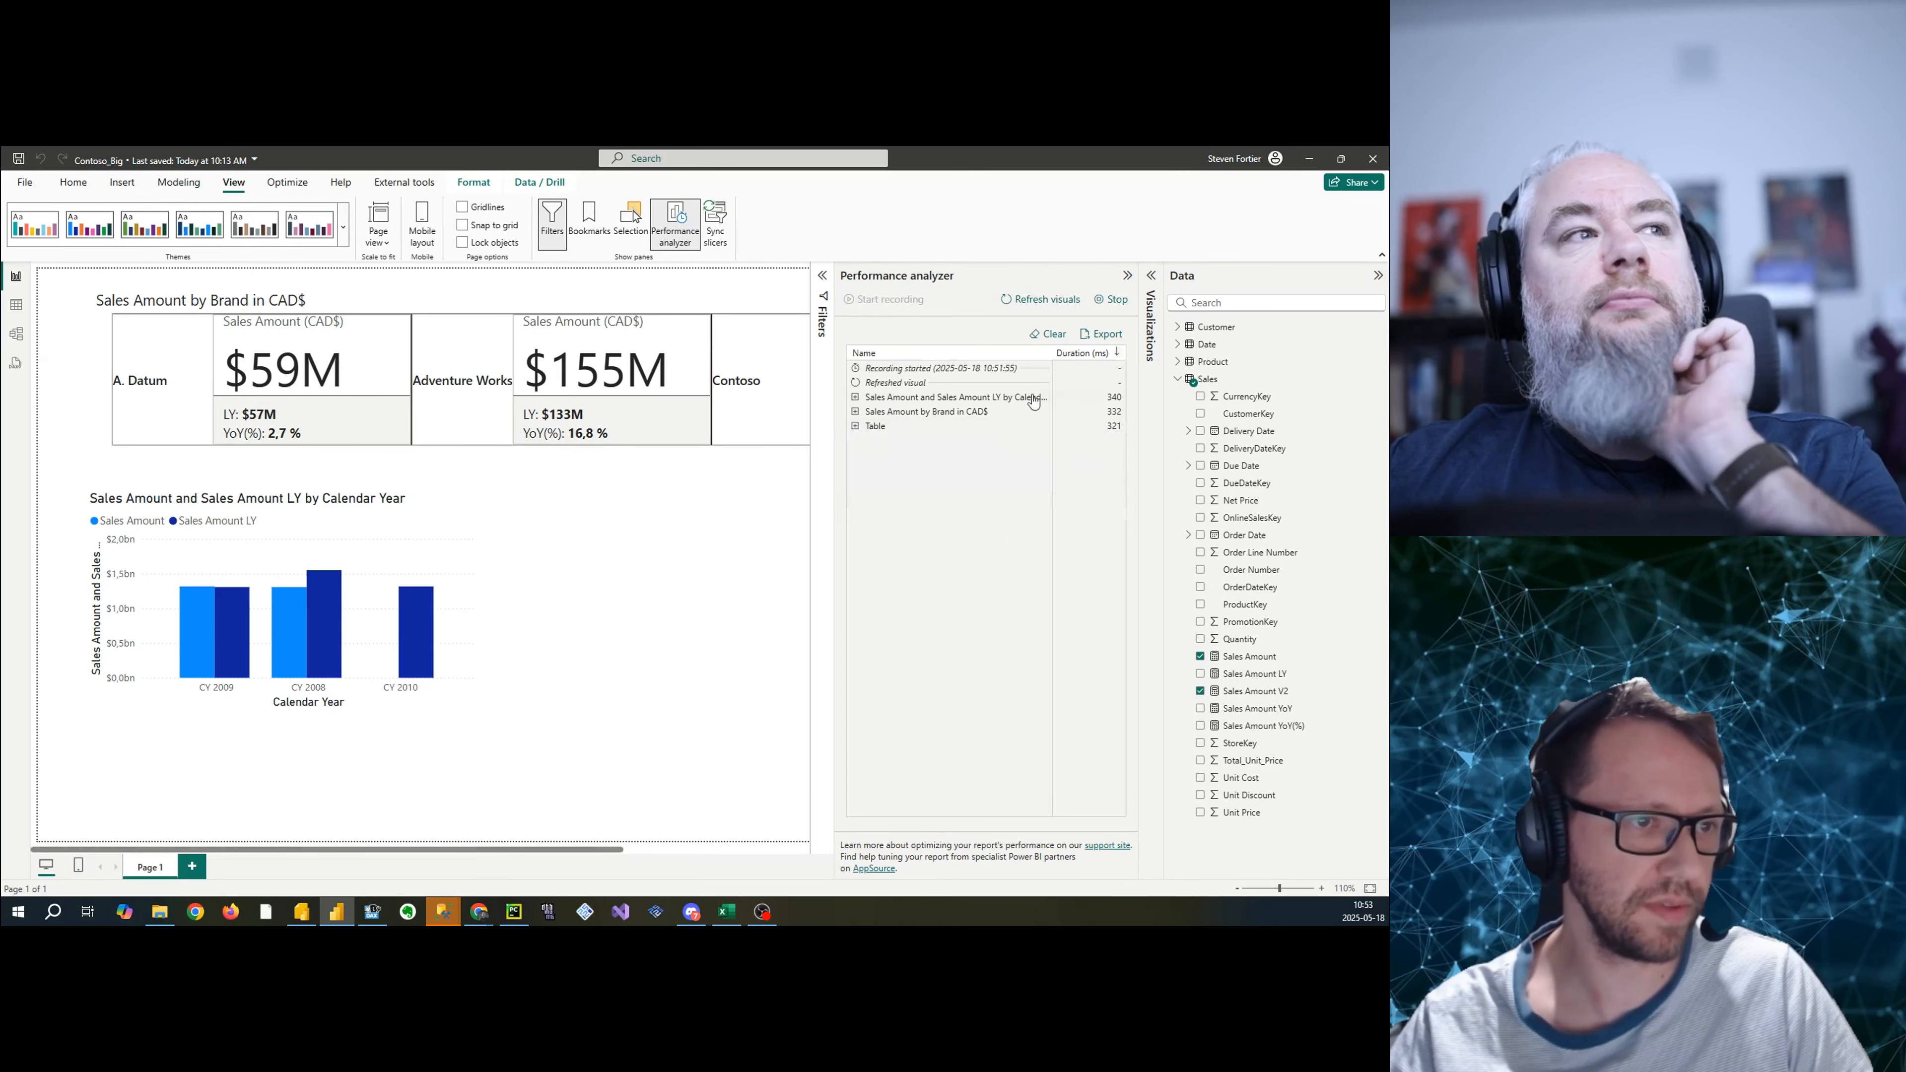
pyautogui.click(854, 396)
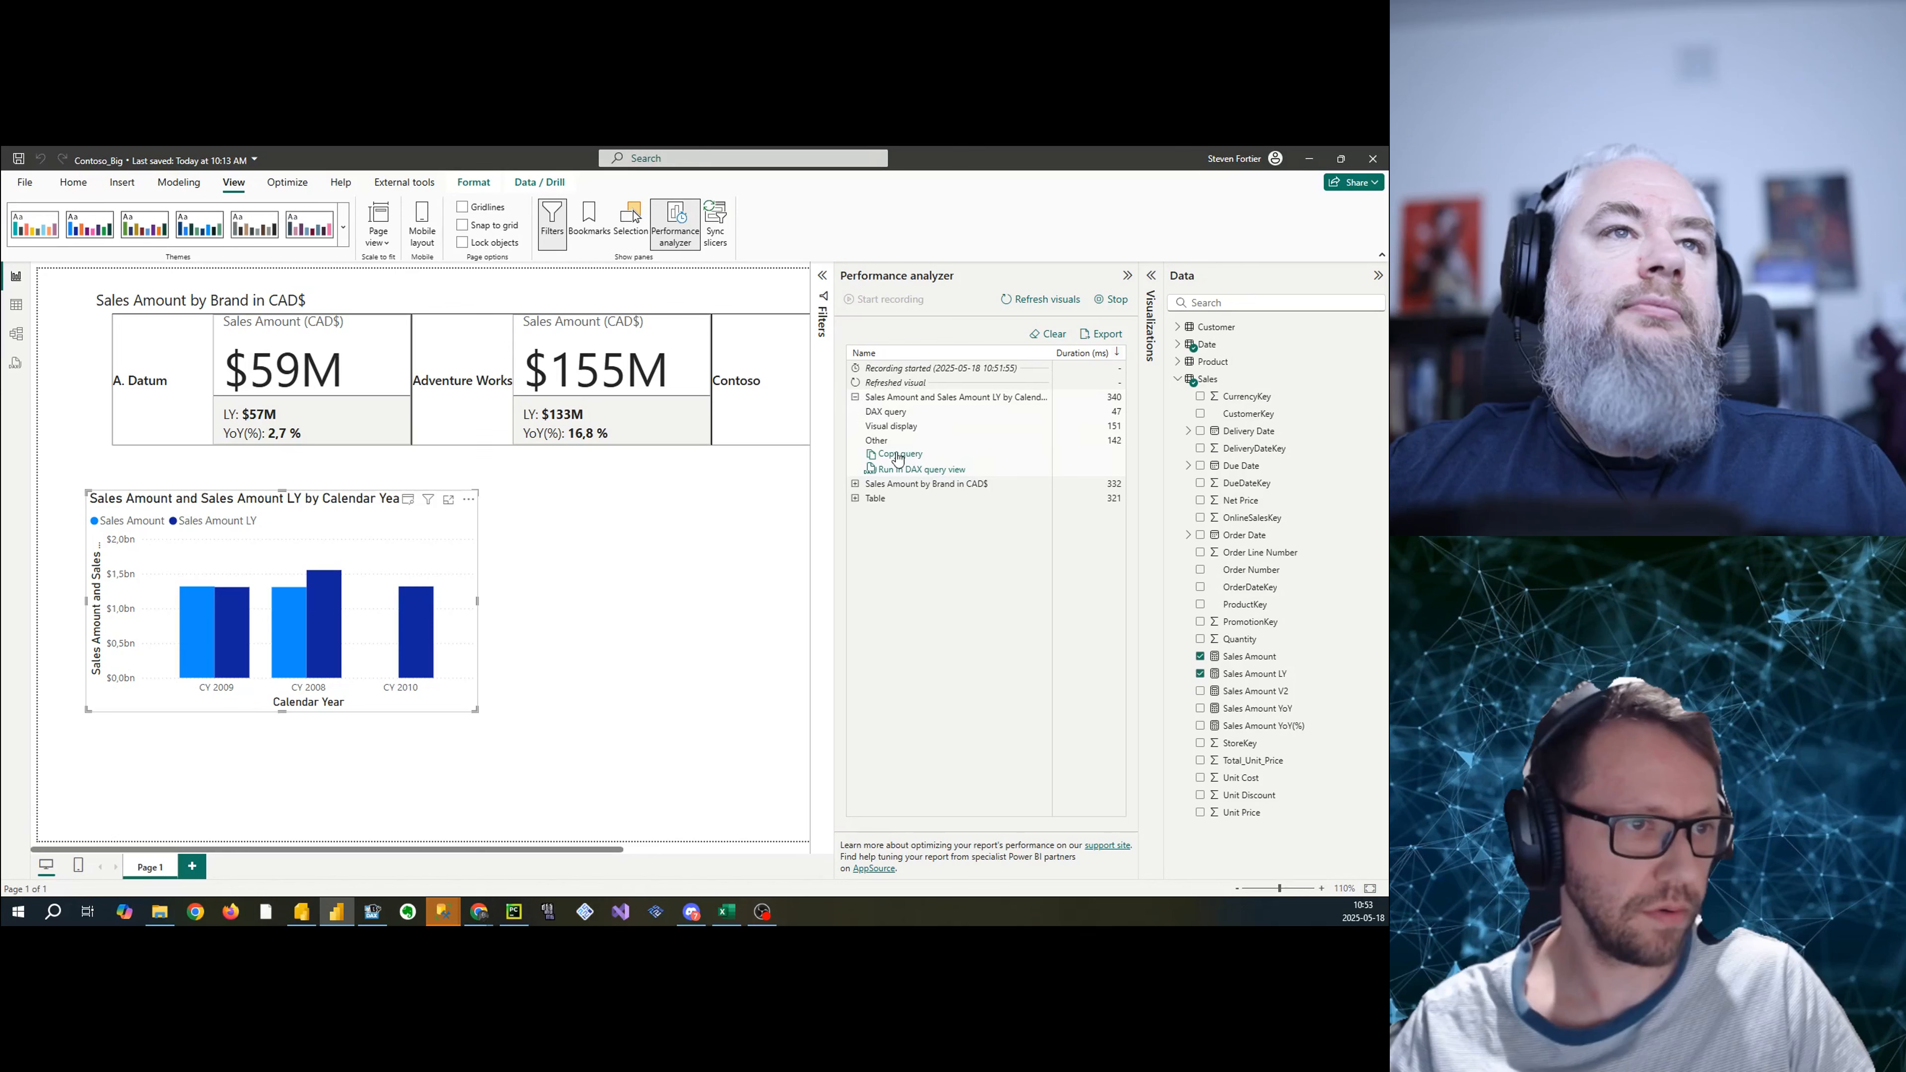
pyautogui.click(907, 469)
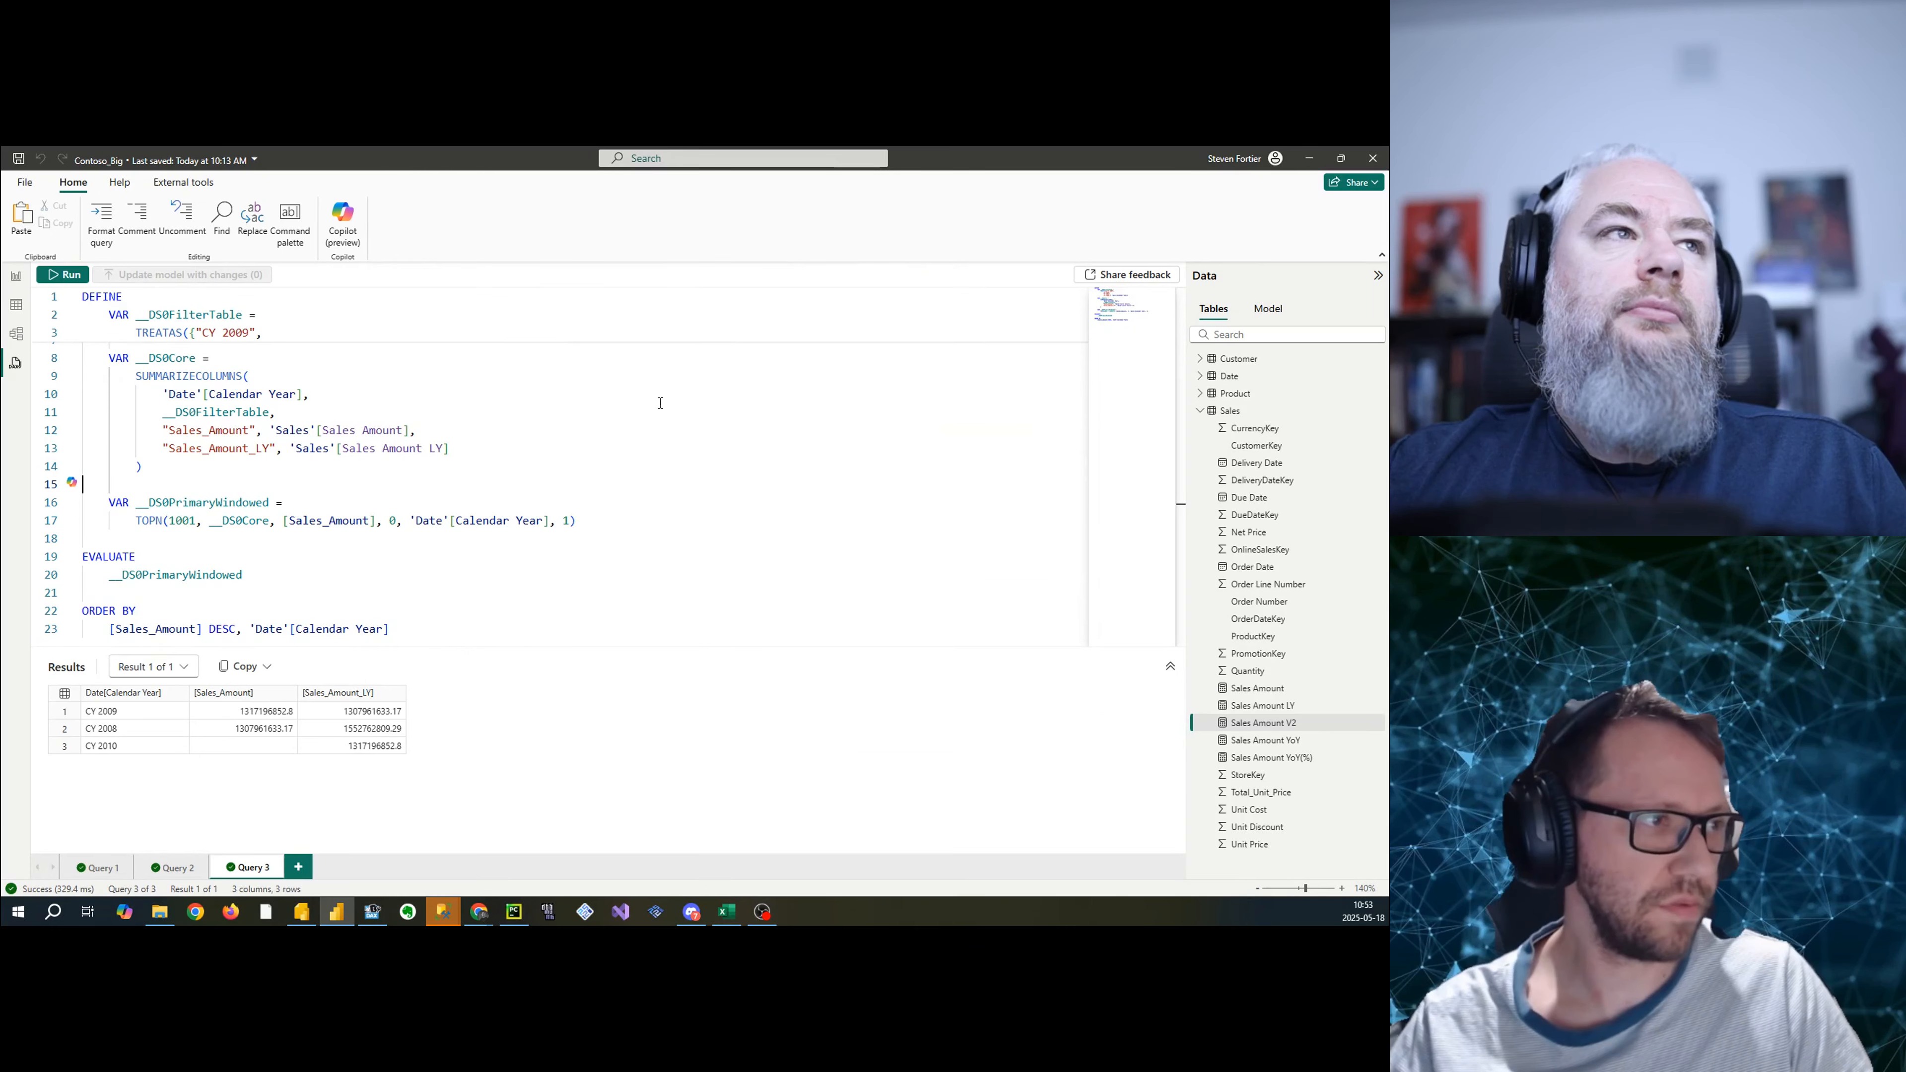
# - Examine the __DS0FilterTable variable and its TREATAS filter on 'Date'[Calendar Year] in the chart's generated query
pyautogui.scroll(2, 373, 491)
pyautogui.click(244, 393)
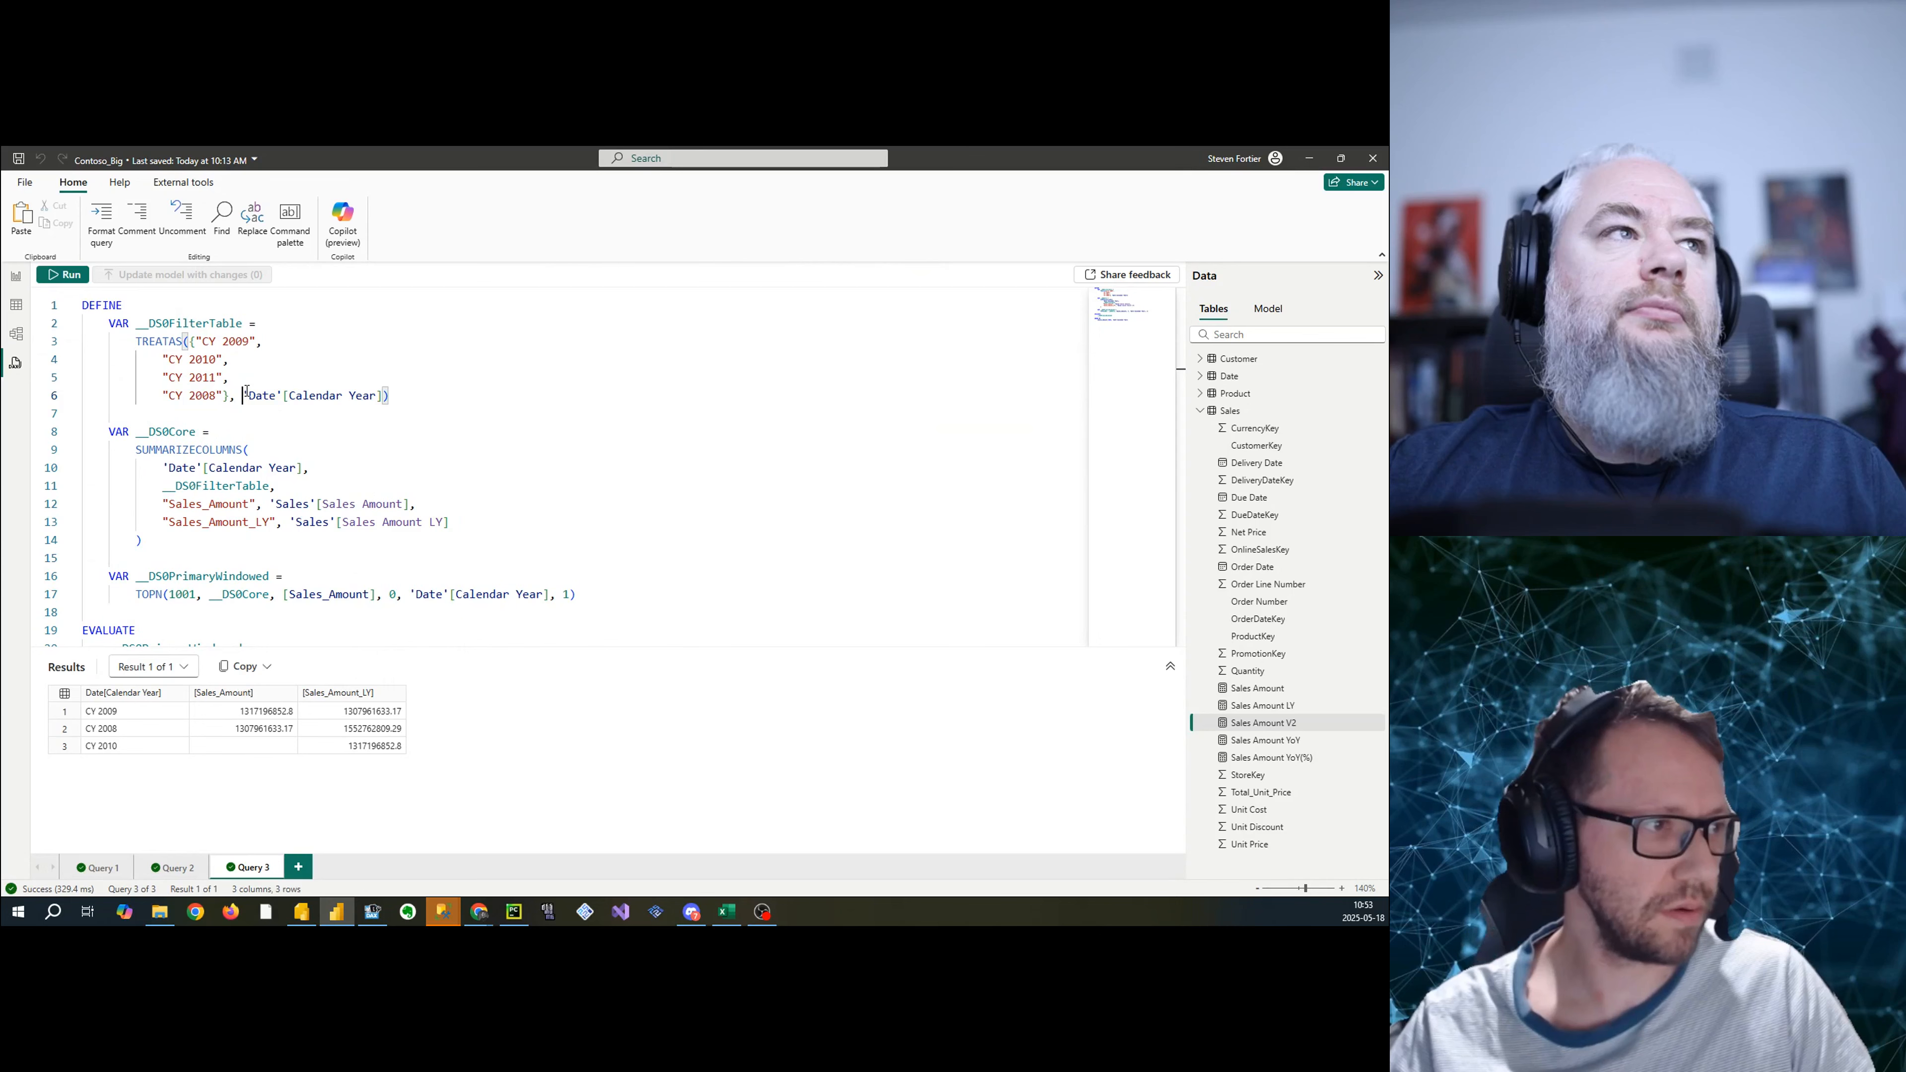
pyautogui.scroll(-2, 480, 404)
pyautogui.scroll(2, 450, 492)
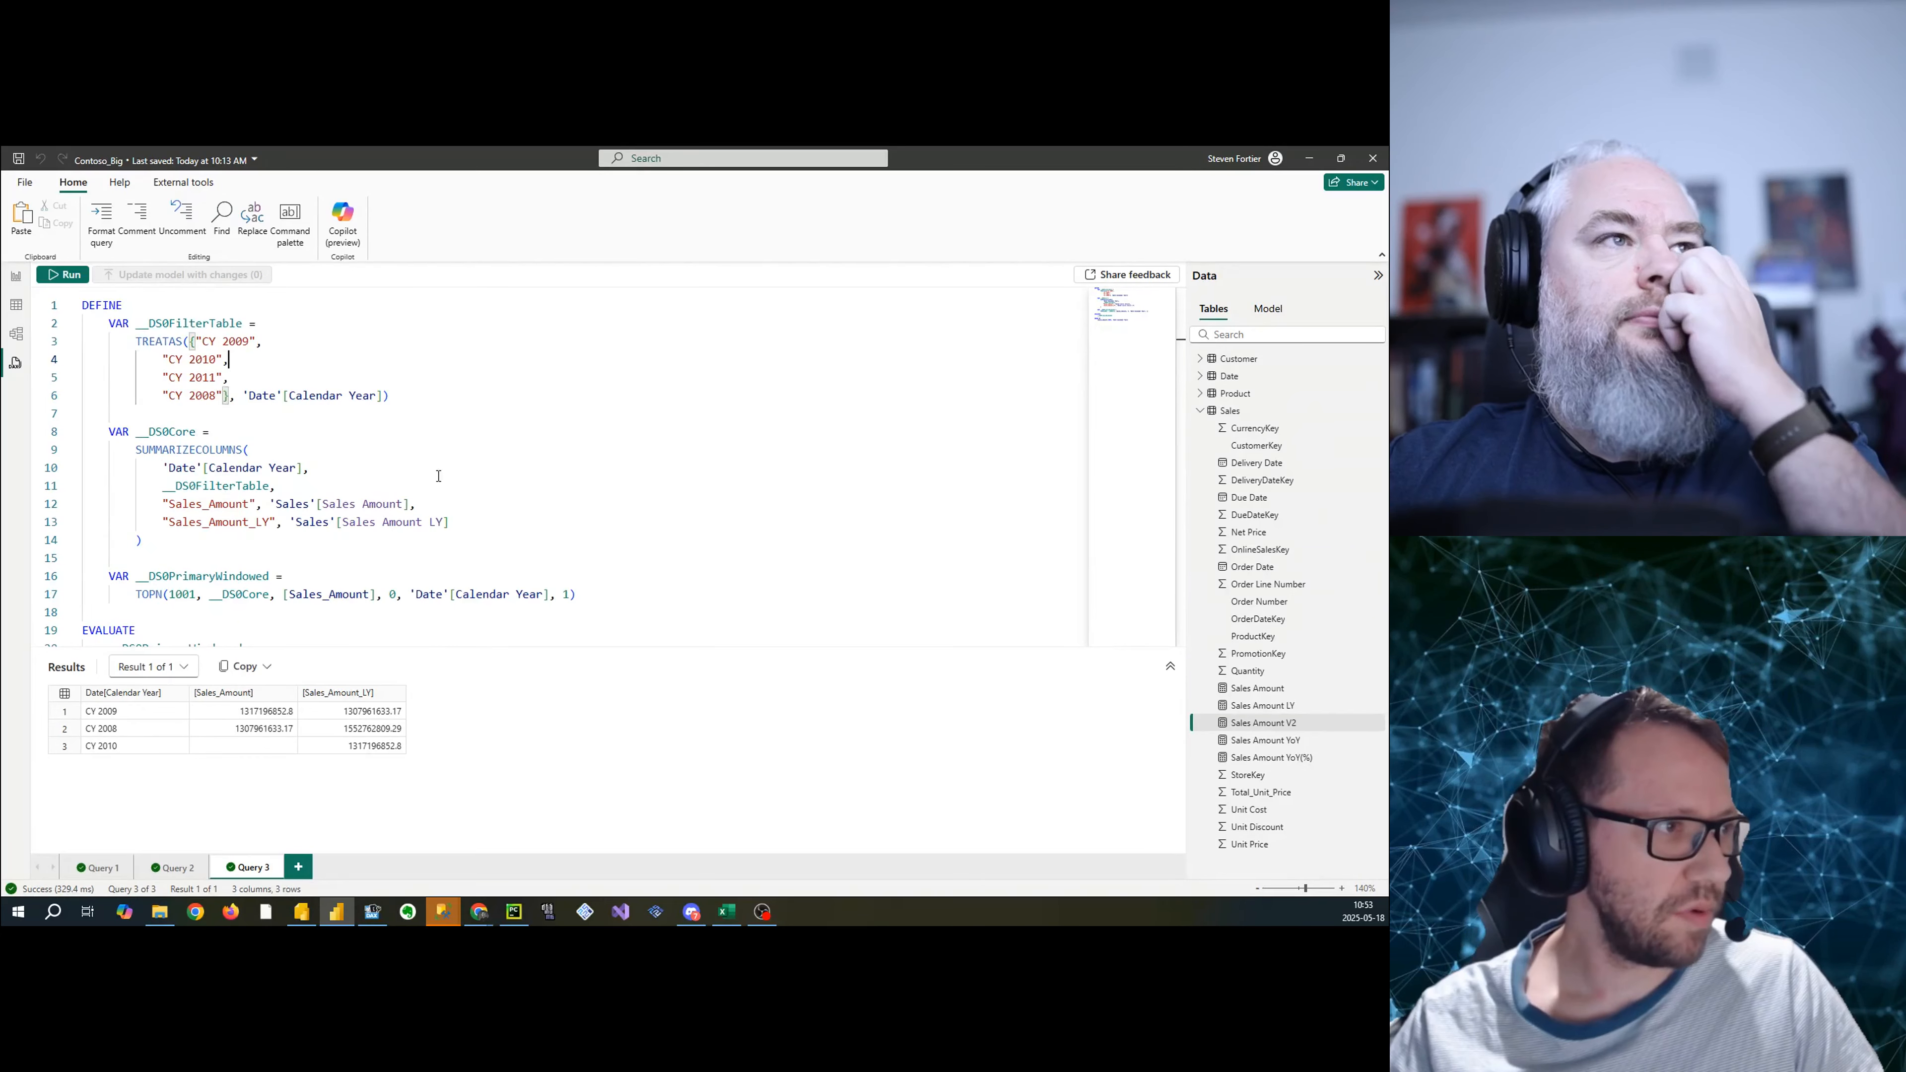
pyautogui.moveTo(390, 396); pyautogui.dragTo(110, 324)
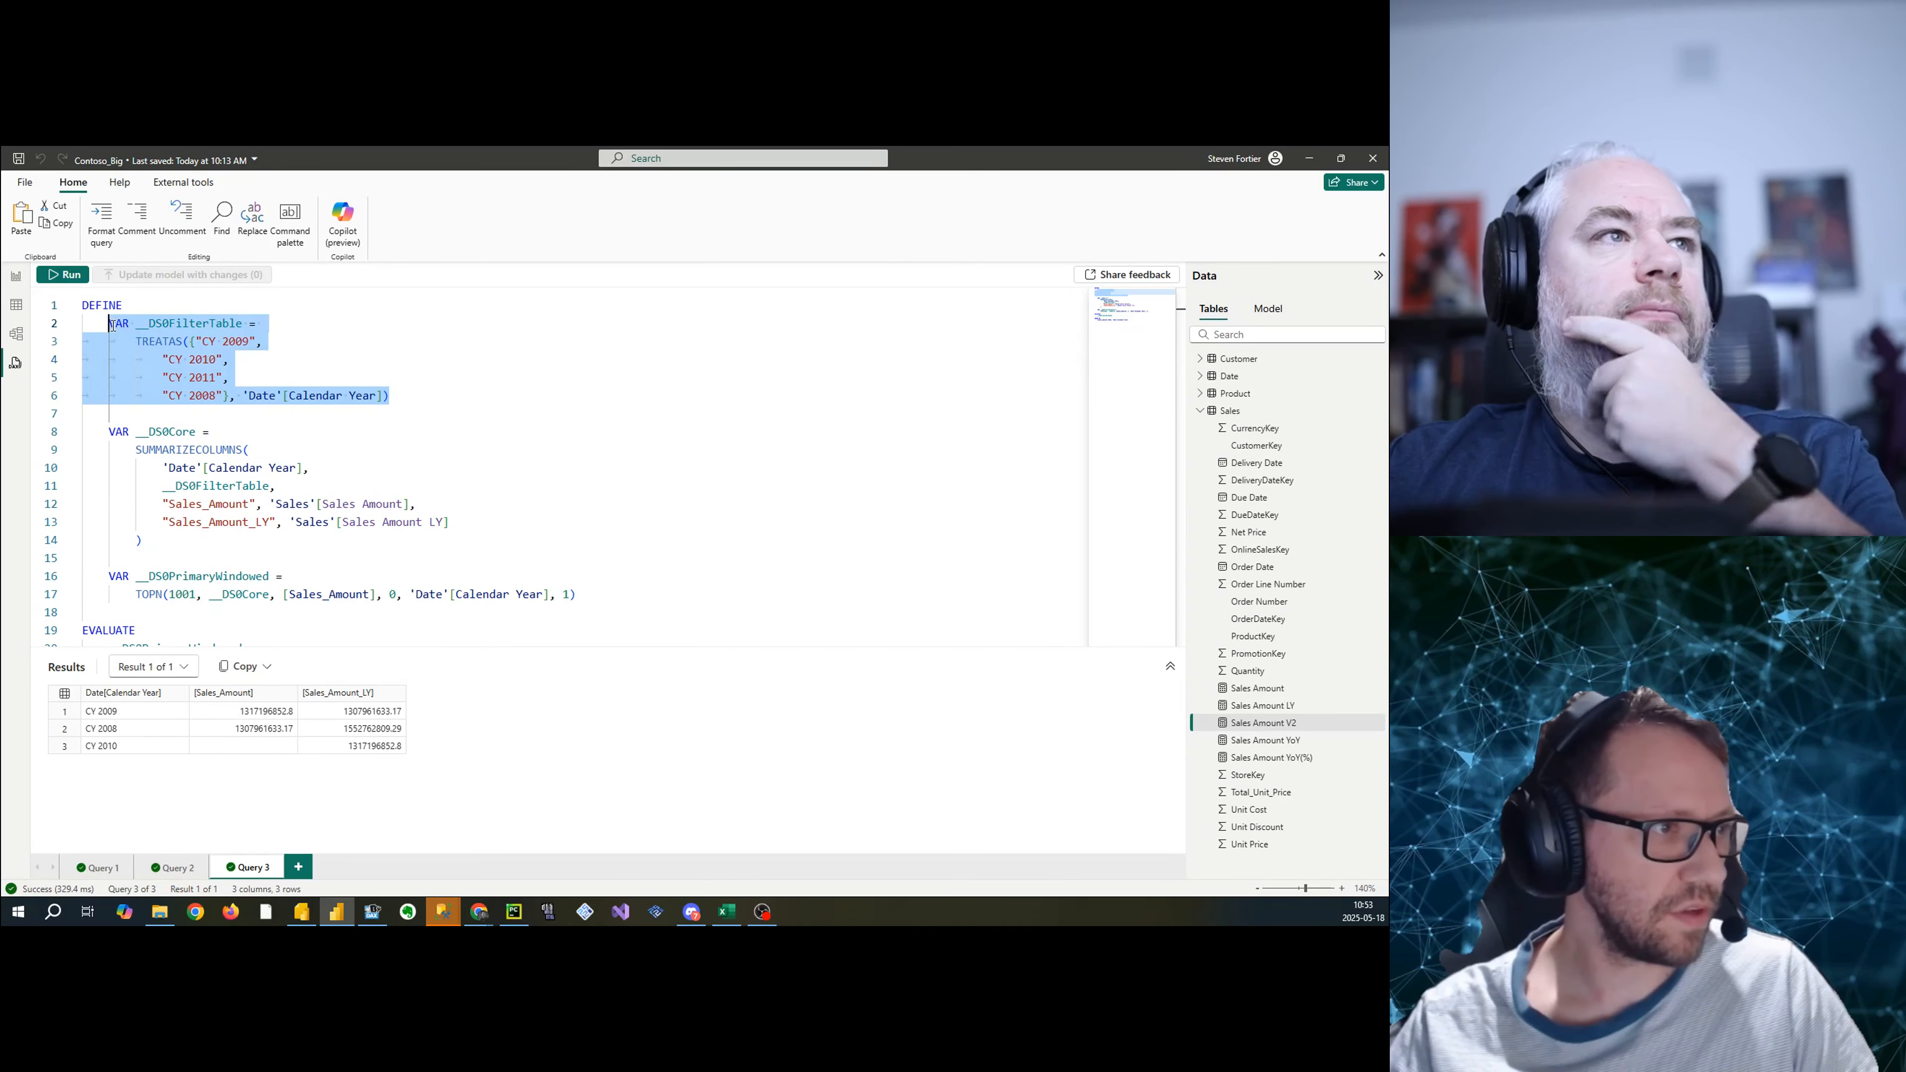
pyautogui.scroll(1, 305, 322)
pyautogui.scroll(3, 305, 323)
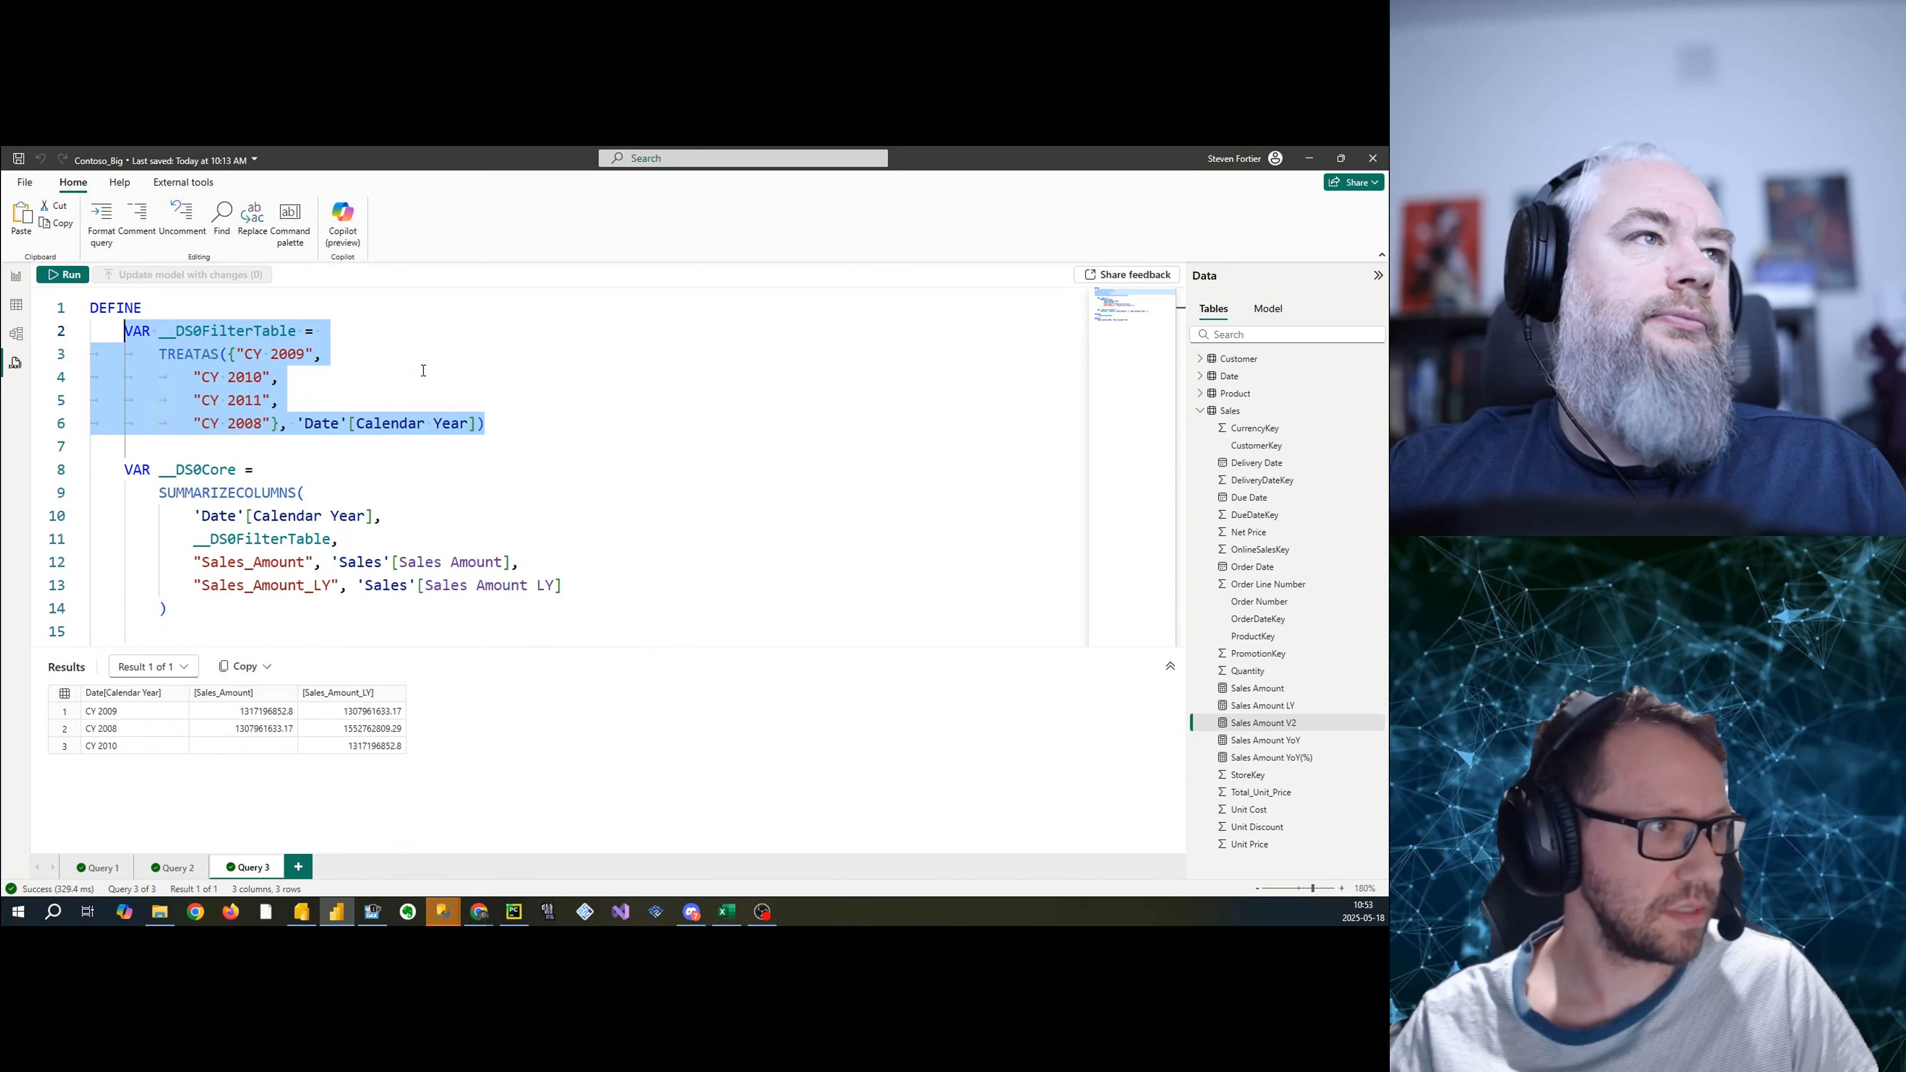
pyautogui.click(271, 355)
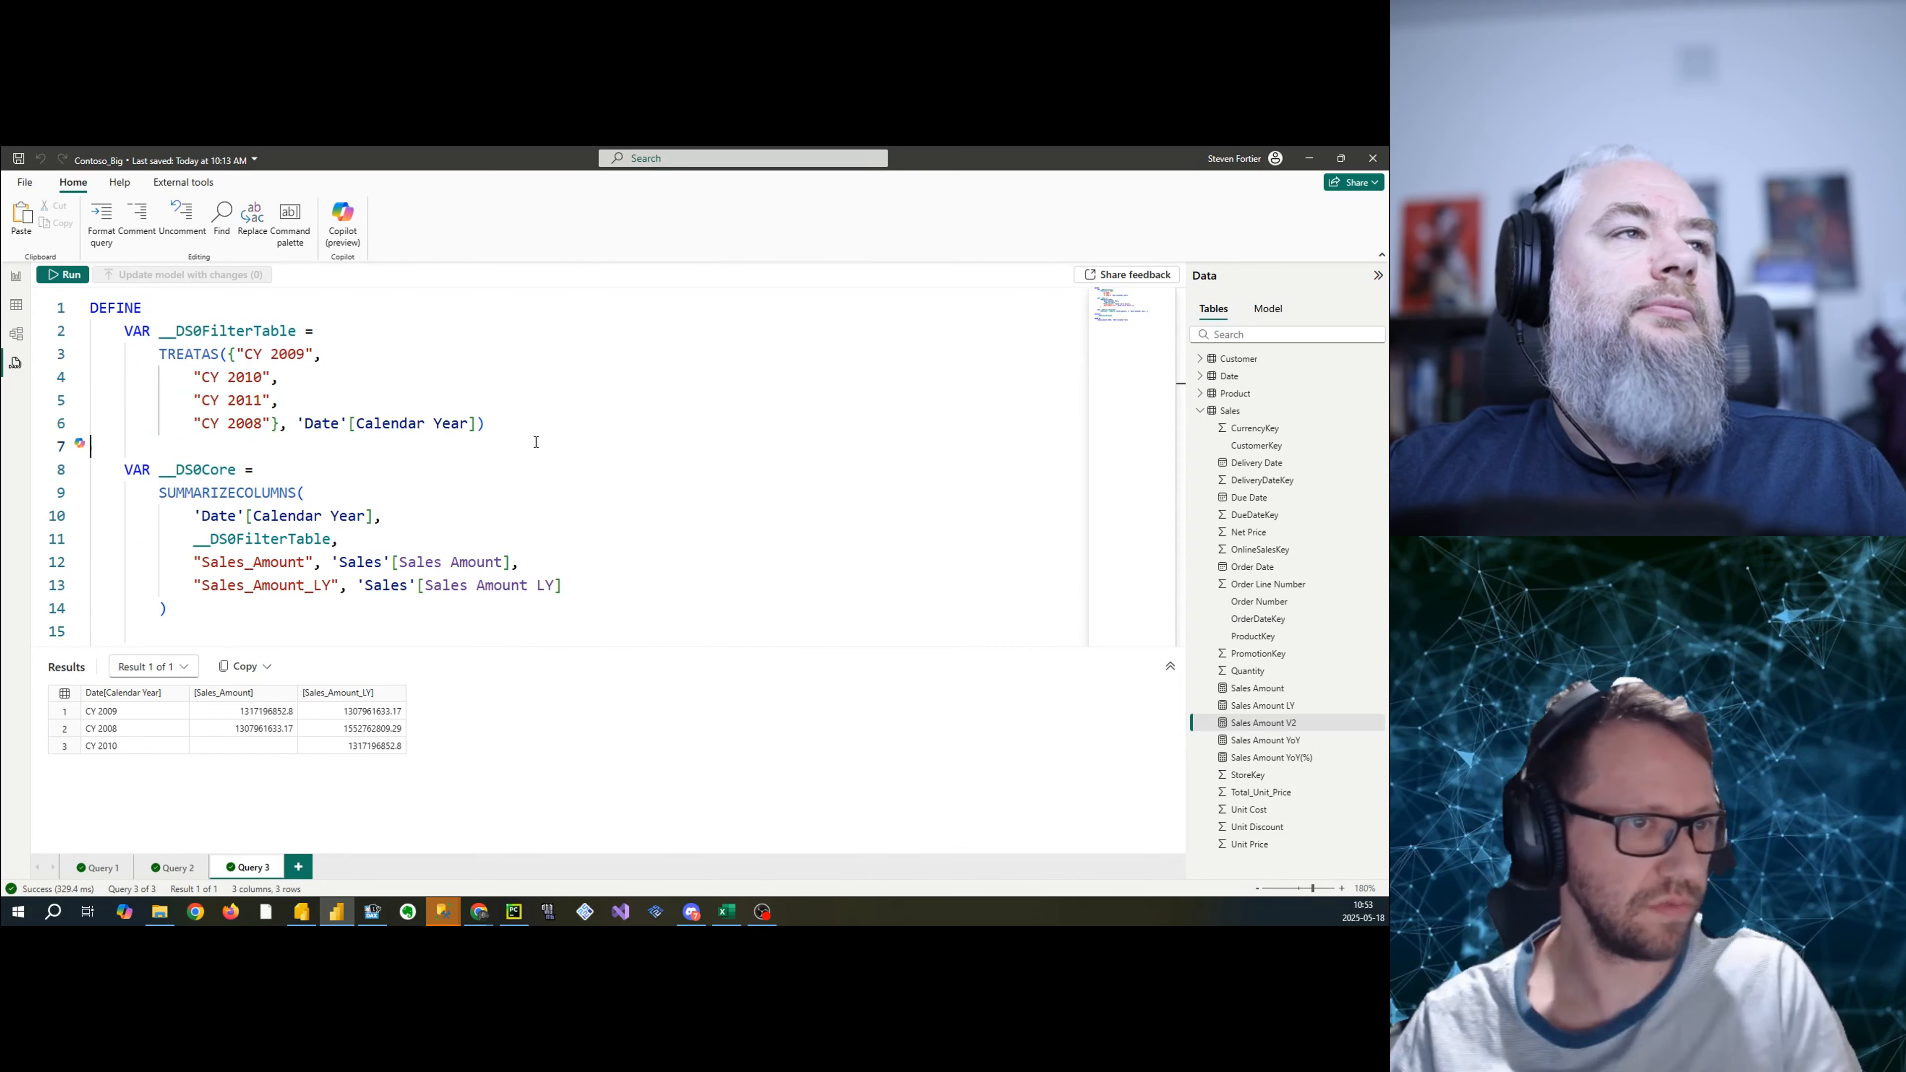
pyautogui.moveTo(496, 424); pyautogui.dragTo(72, 338)
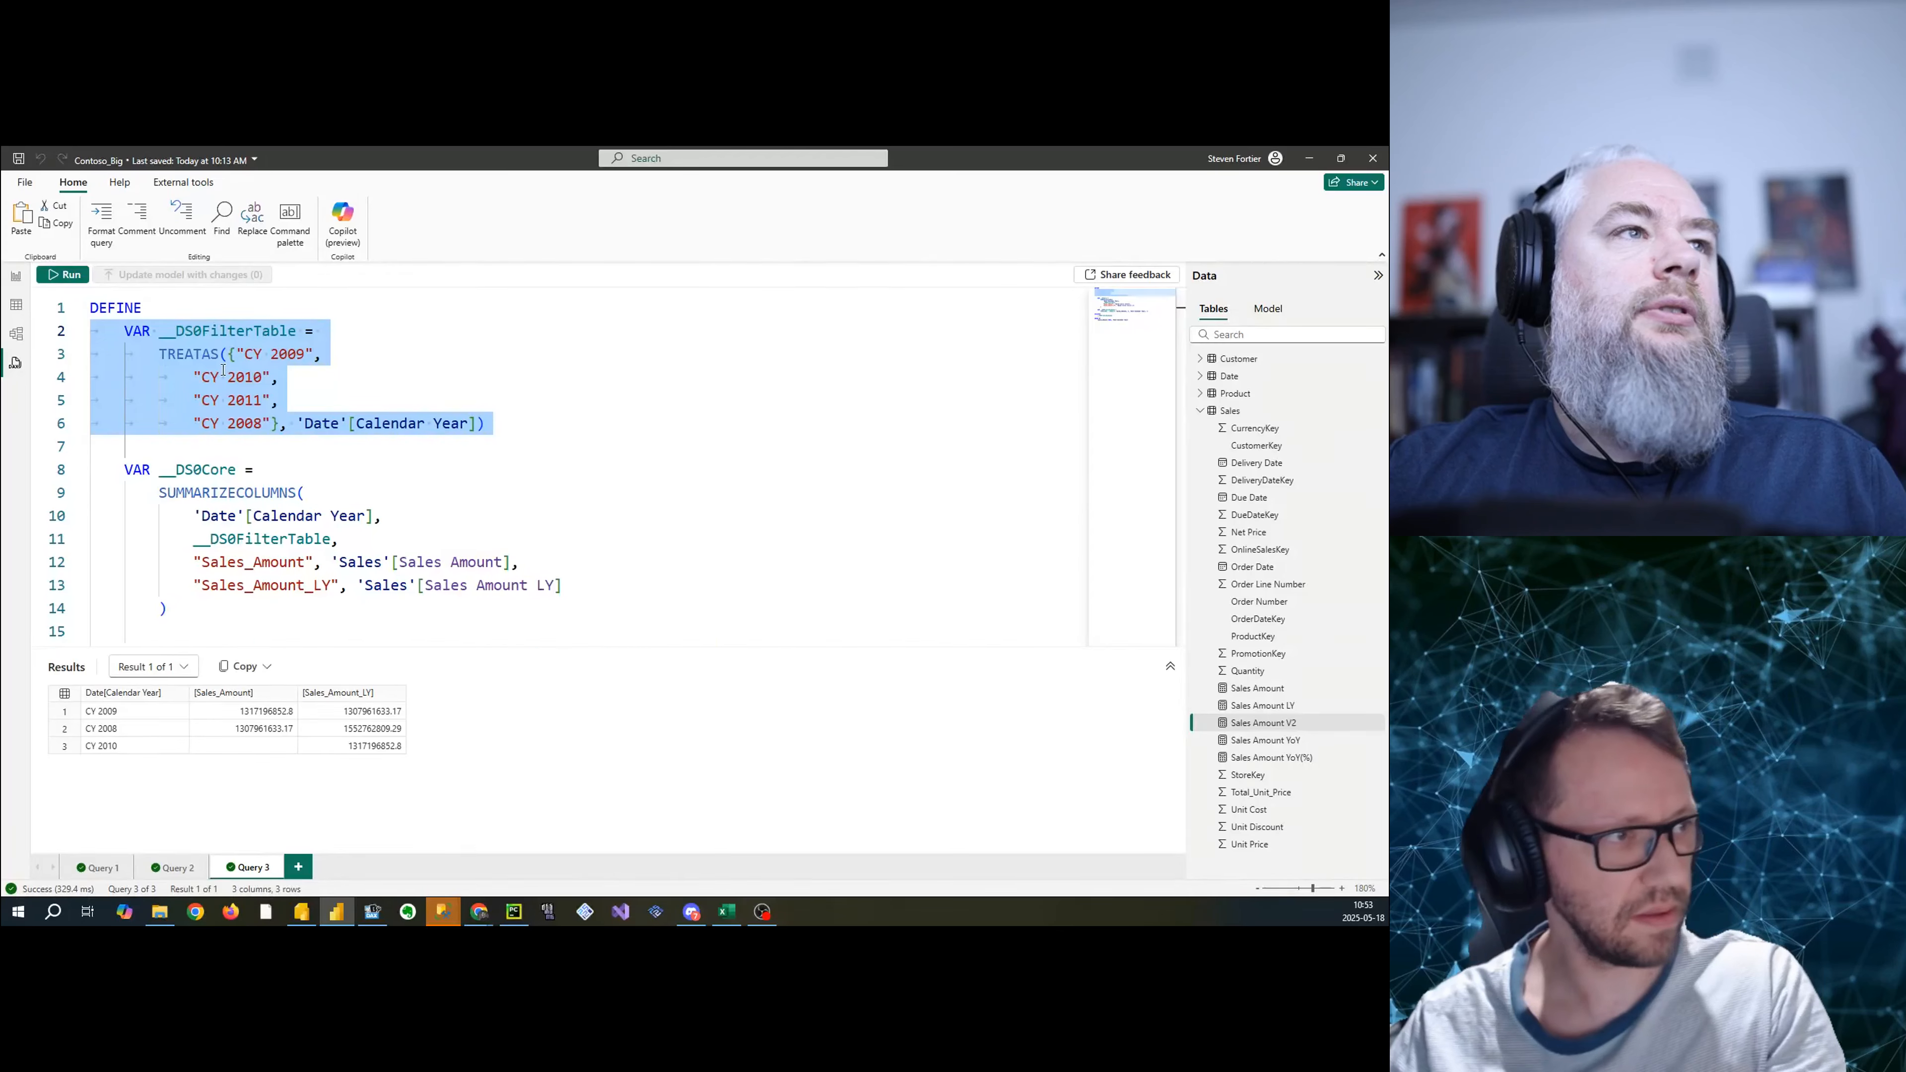
# - Examine the SUMMARIZECOLUMNS expression in __DS0Core, including its Calendar Year grouping column, filter table and two sales measures
pyautogui.scroll(-4, 225, 376)
pyautogui.scroll(3, 308, 427)
pyautogui.click(312, 432)
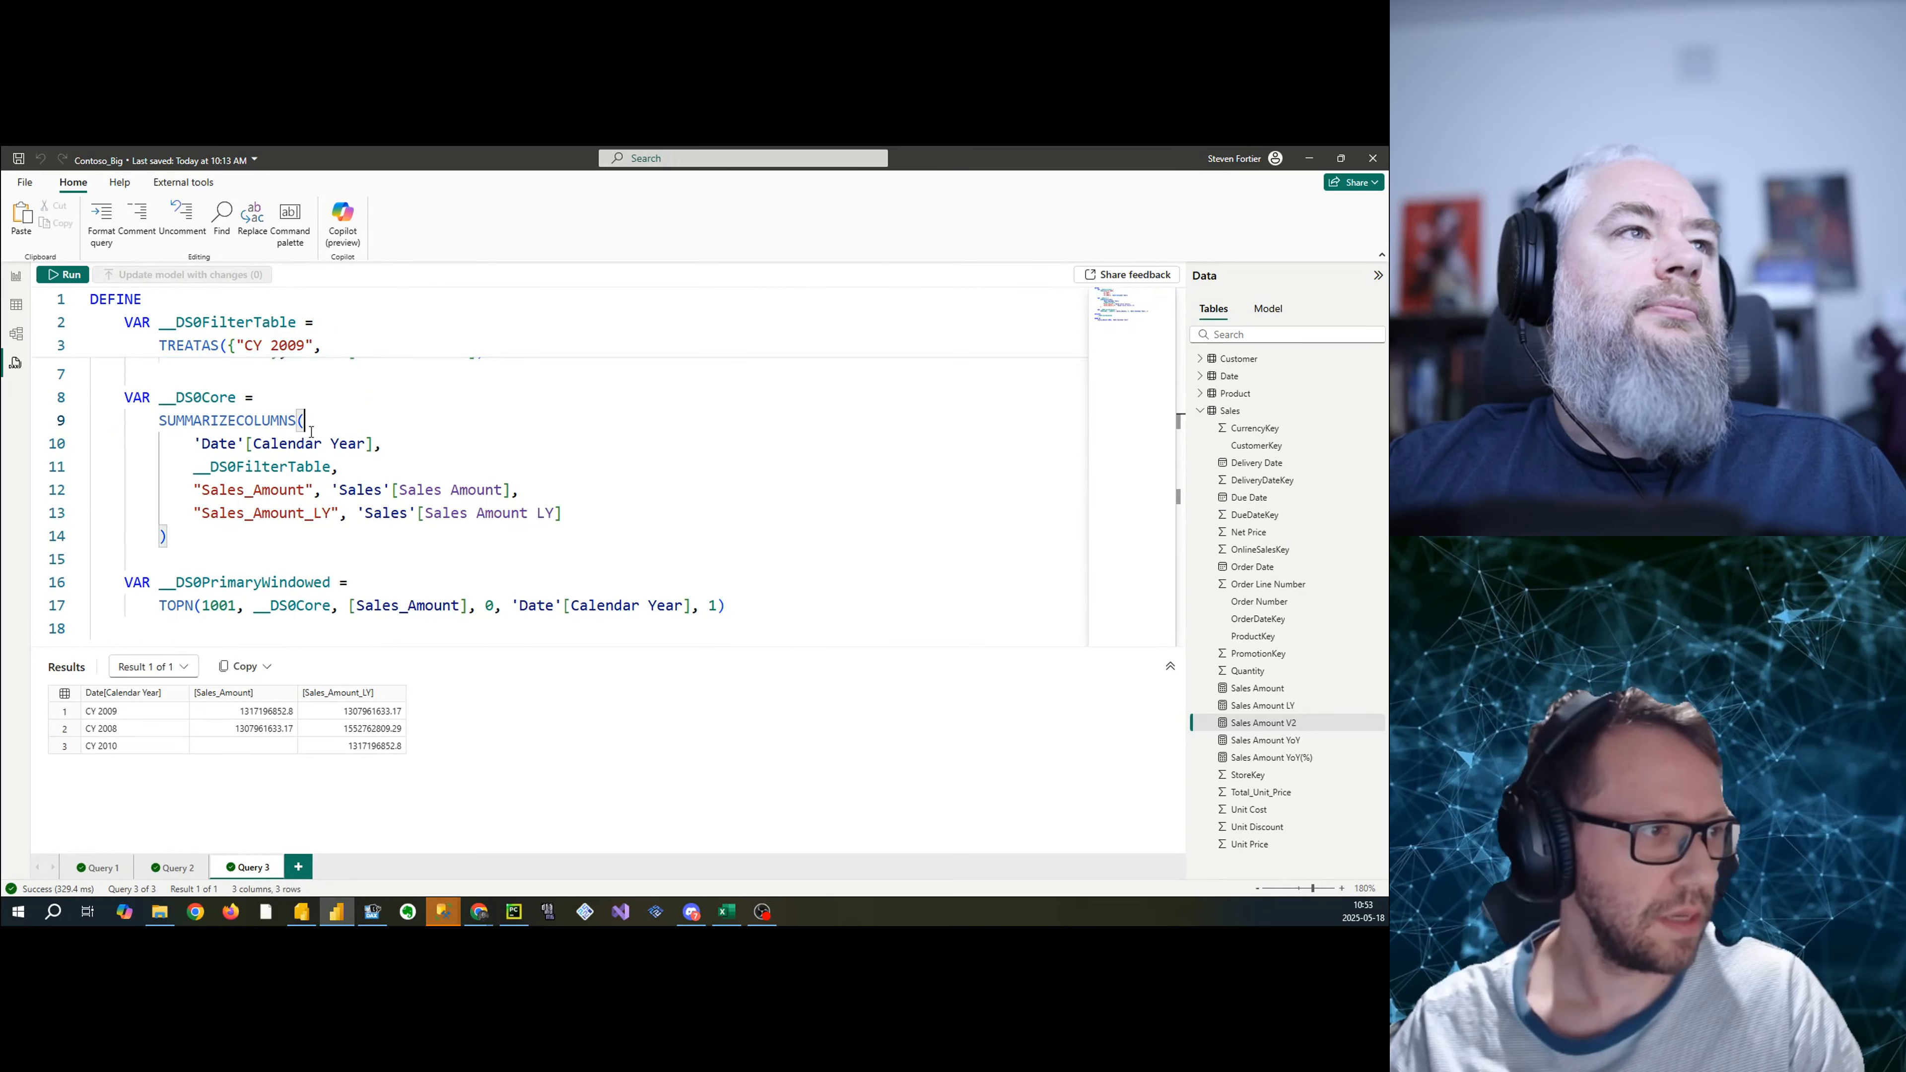
pyautogui.moveTo(239, 542); pyautogui.dragTo(155, 425)
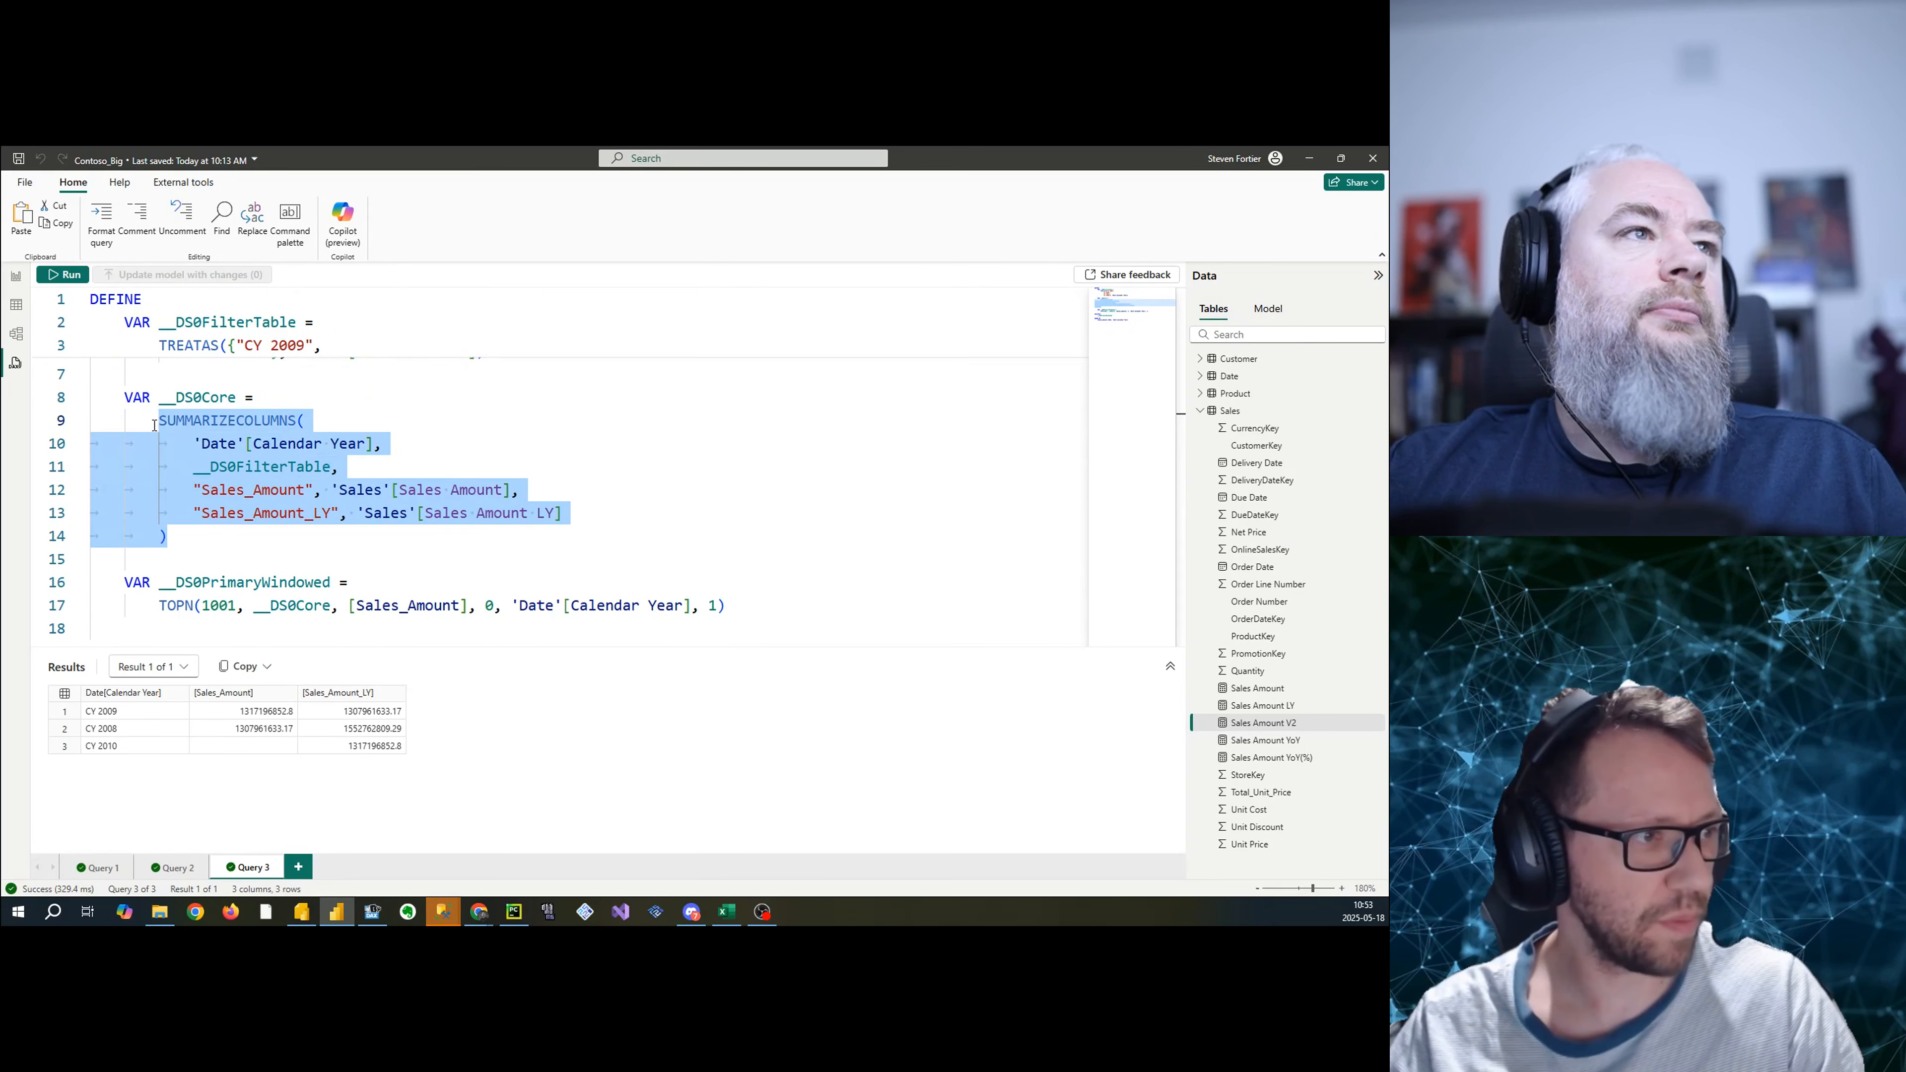
pyautogui.click(298, 393)
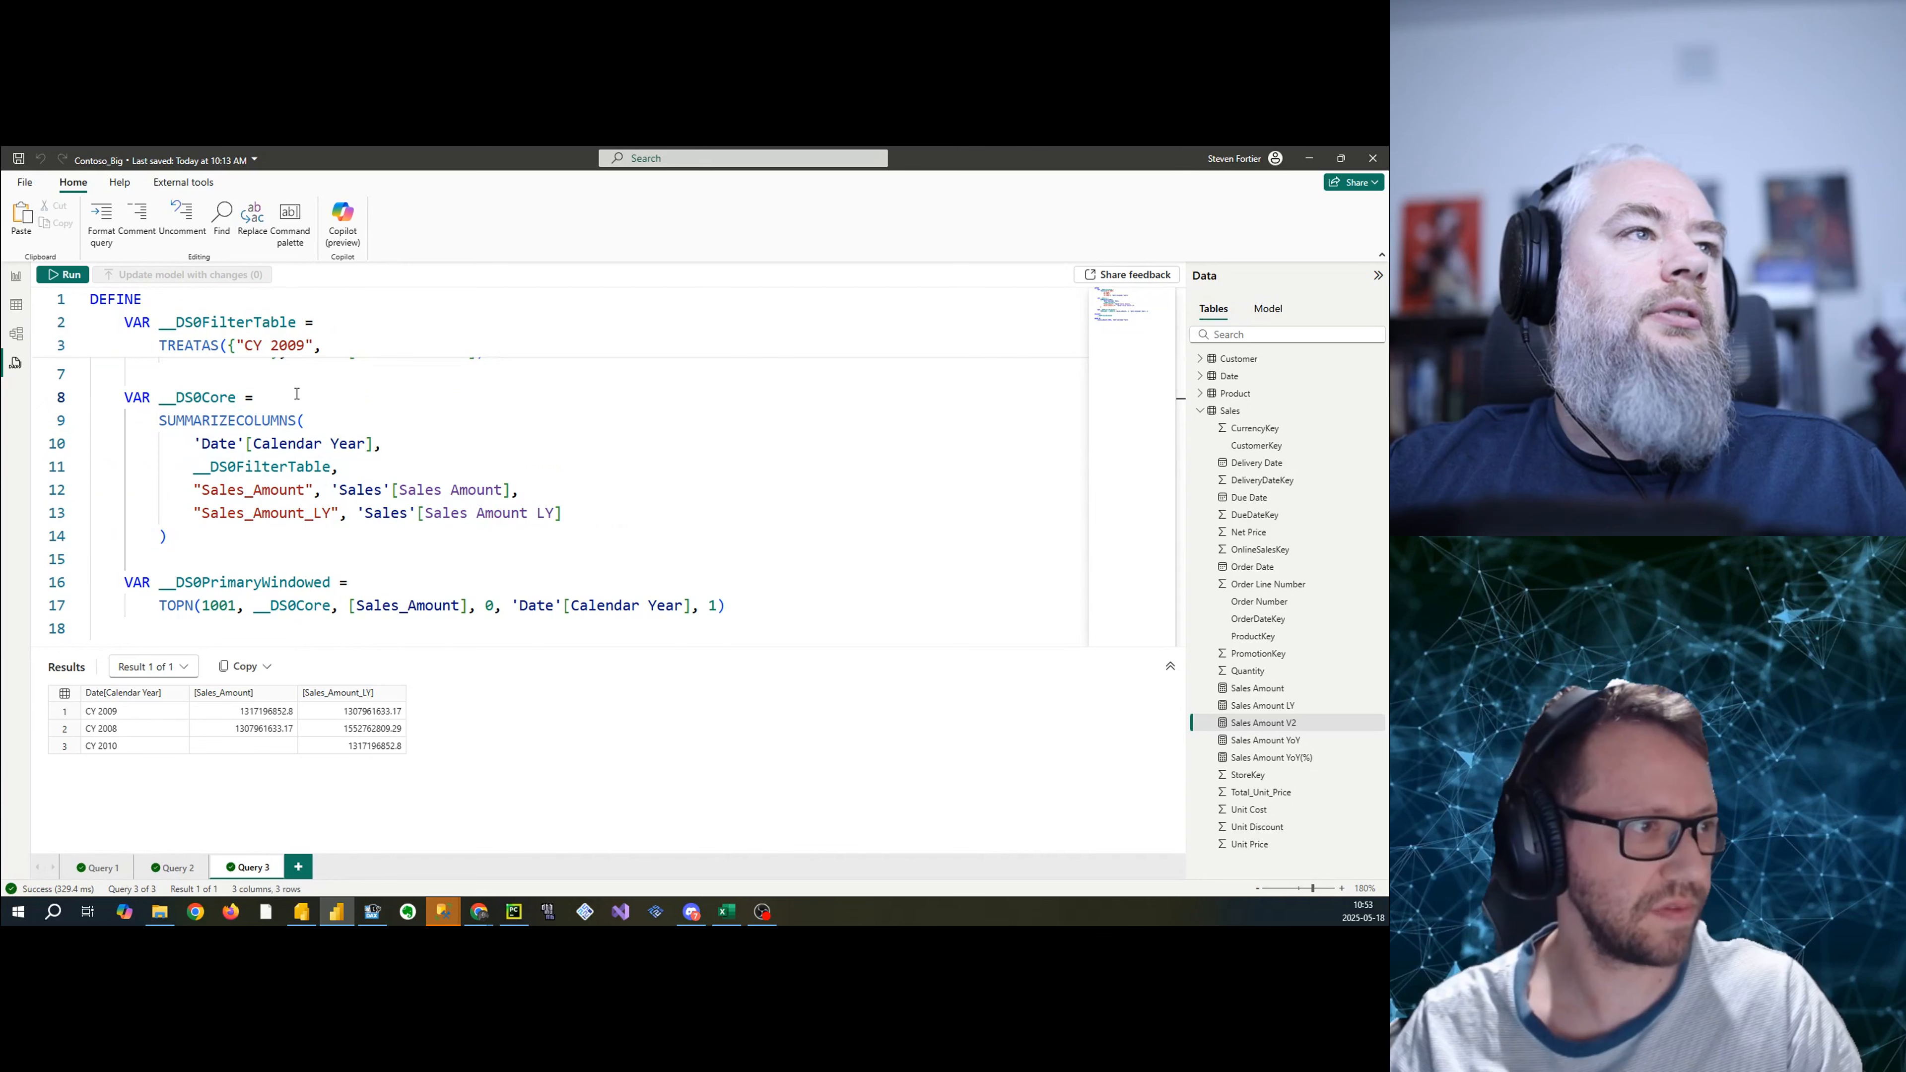
pyautogui.moveTo(417, 443); pyautogui.dragTo(193, 452)
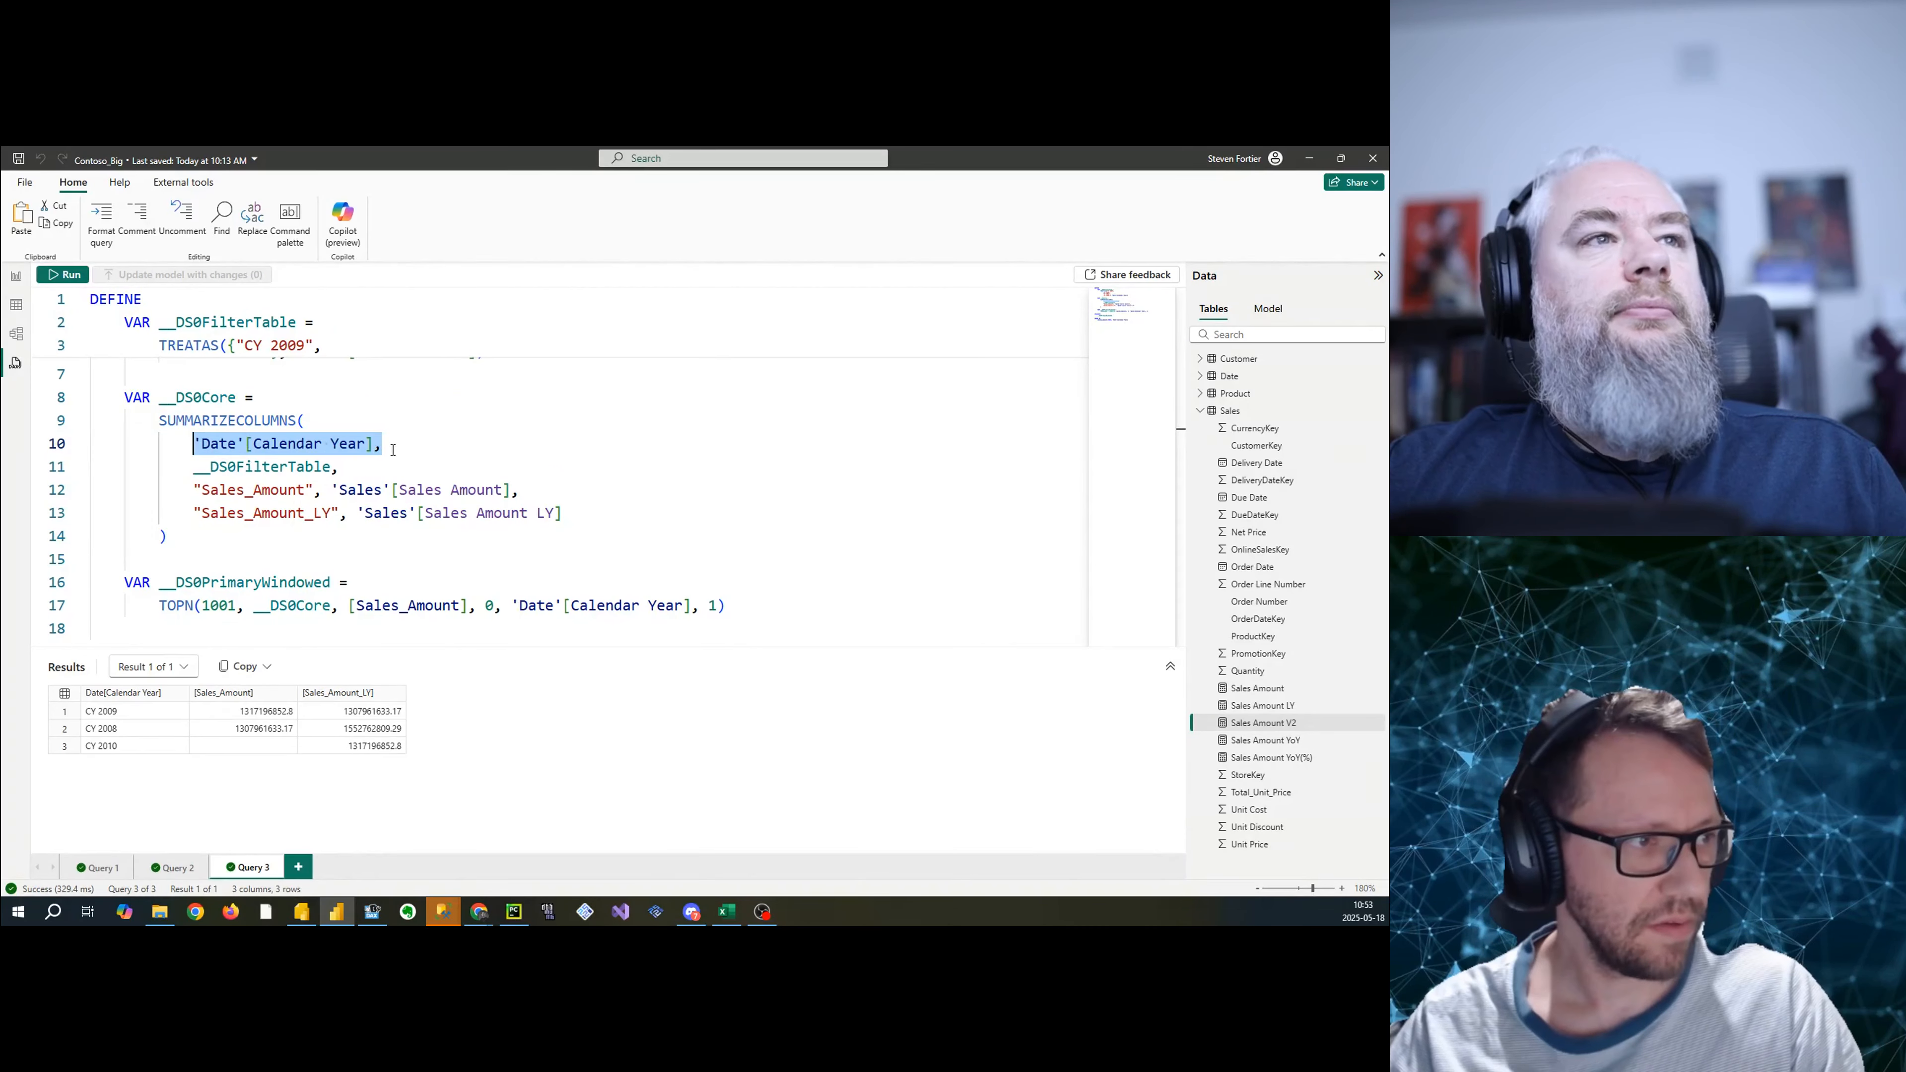
pyautogui.moveTo(563, 512); pyautogui.dragTo(192, 492)
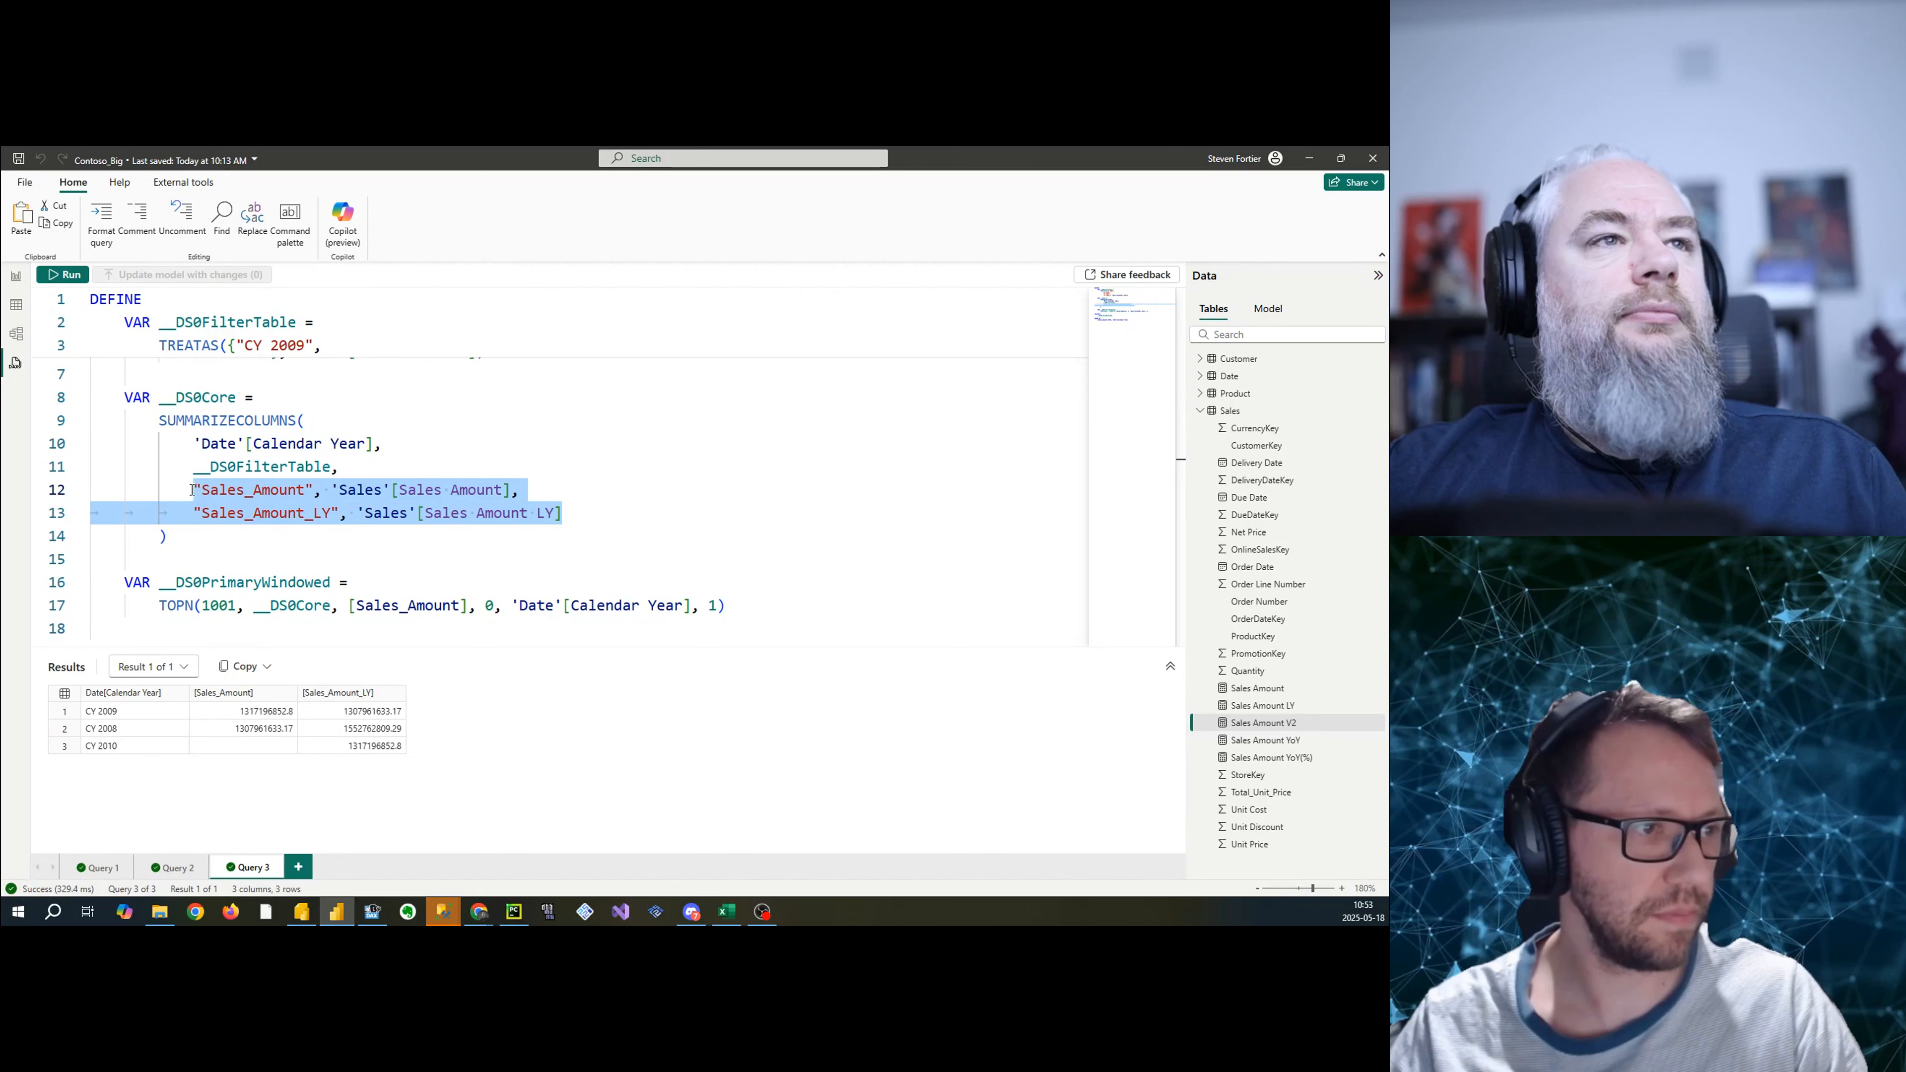
pyautogui.click(278, 421)
pyautogui.scroll(2, 331, 413)
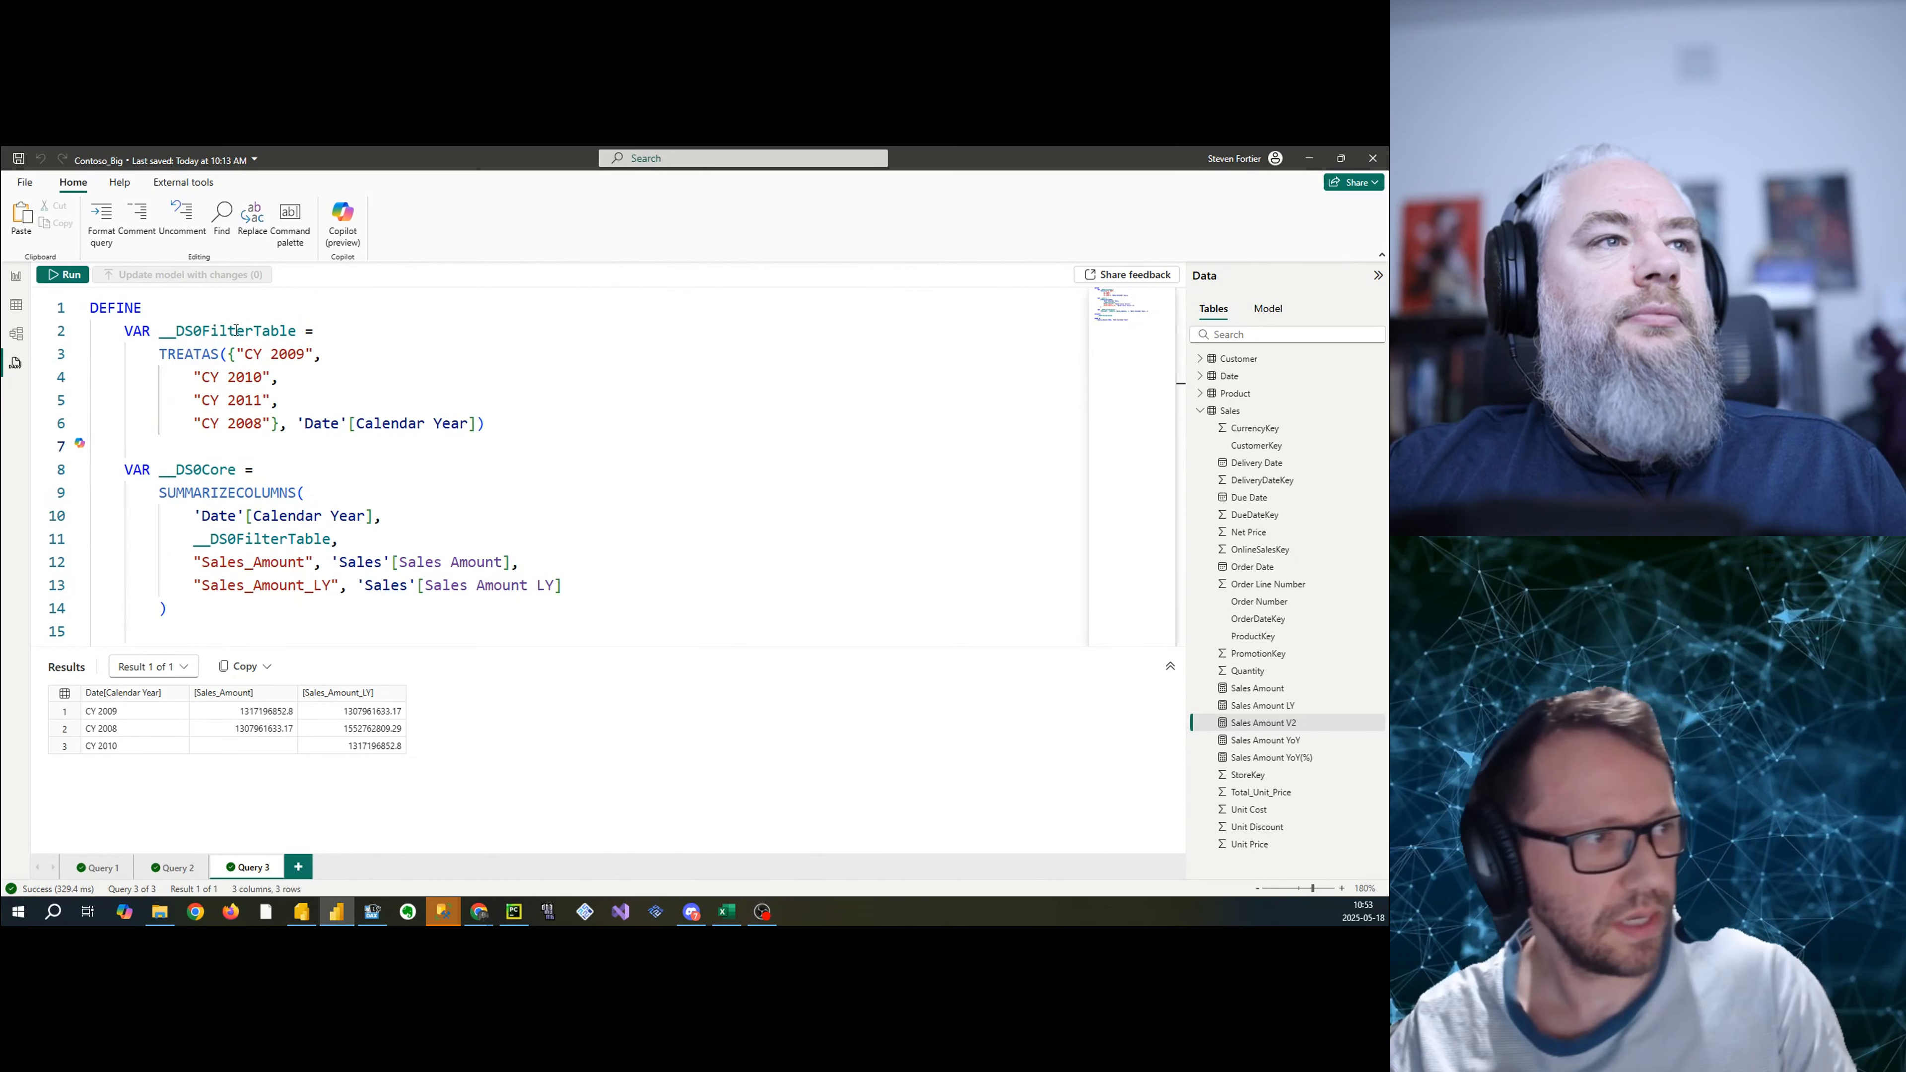
# - Select and copy the chart's entire generated query, from DEFINE to the ORDER BY clause
pyautogui.scroll(-4, 370, 412)
pyautogui.click(356, 512)
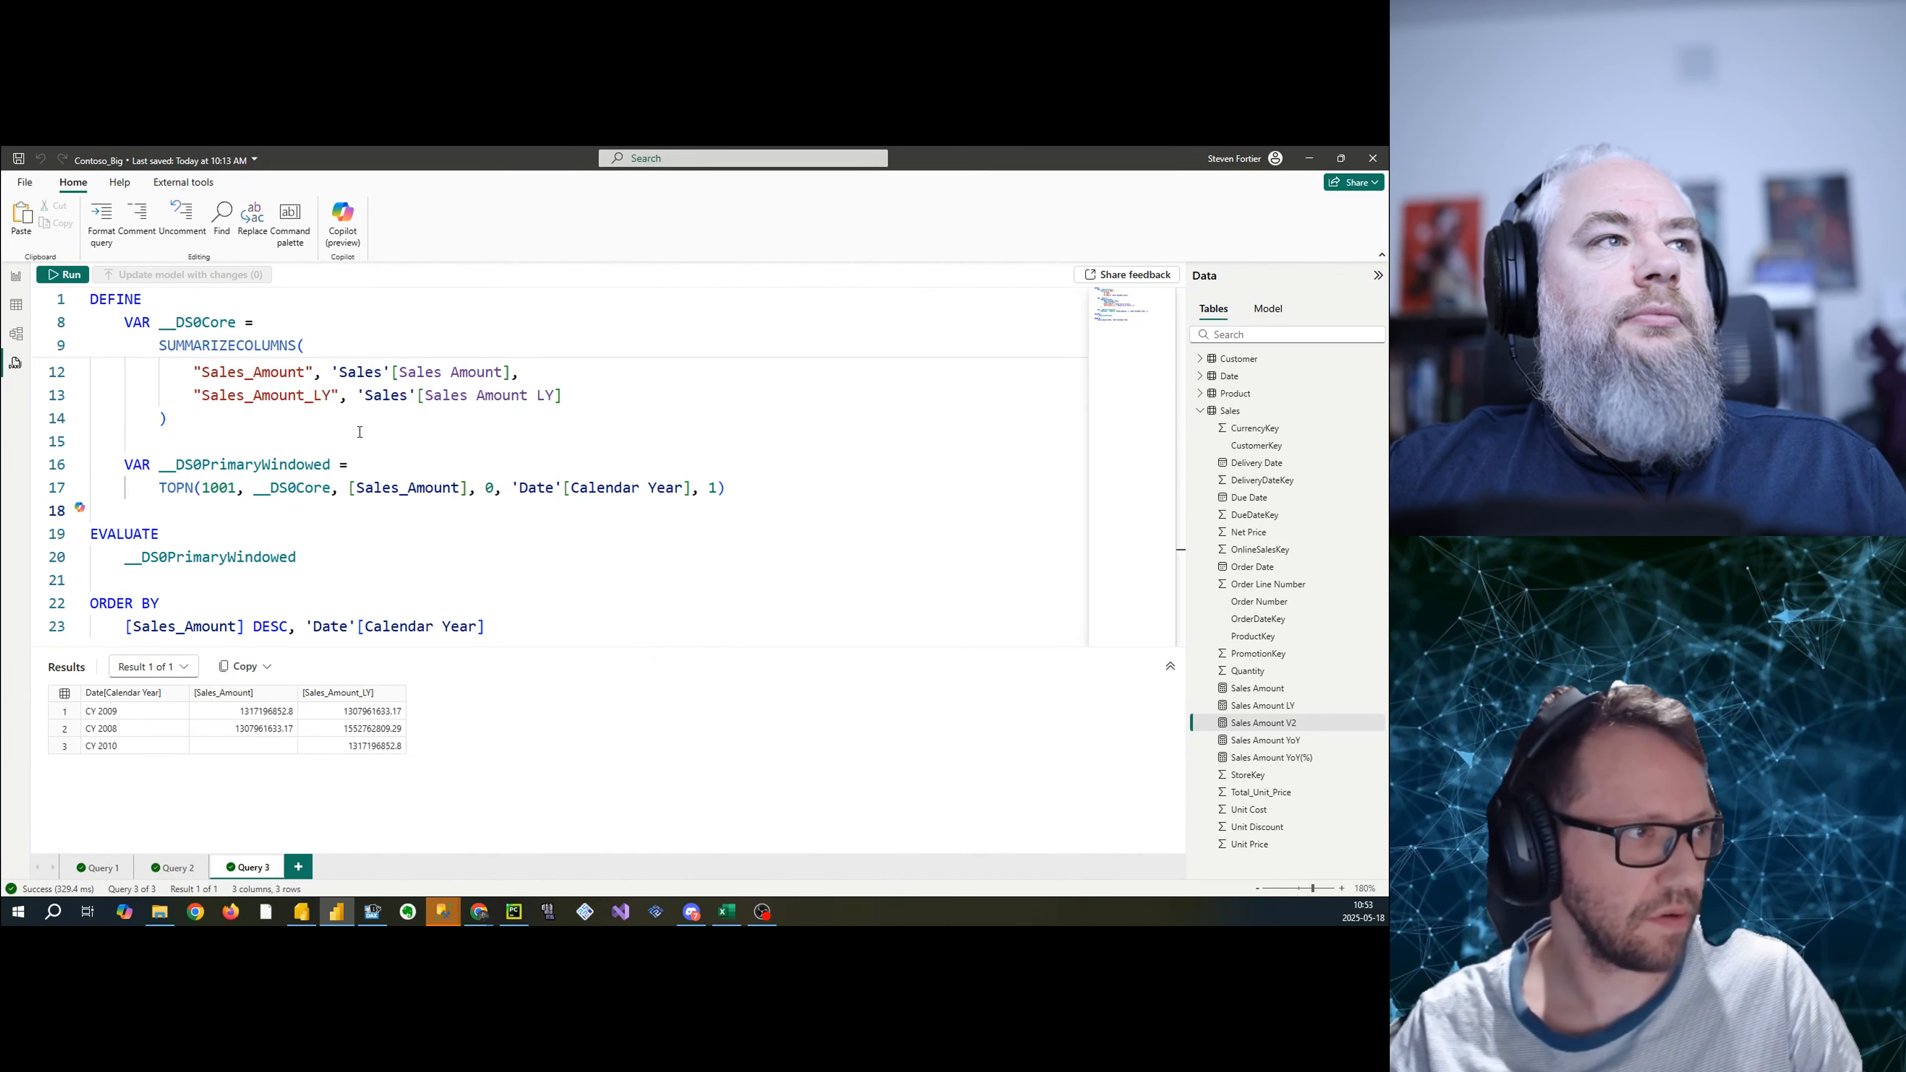
pyautogui.hotkey('ctrl', 'a')
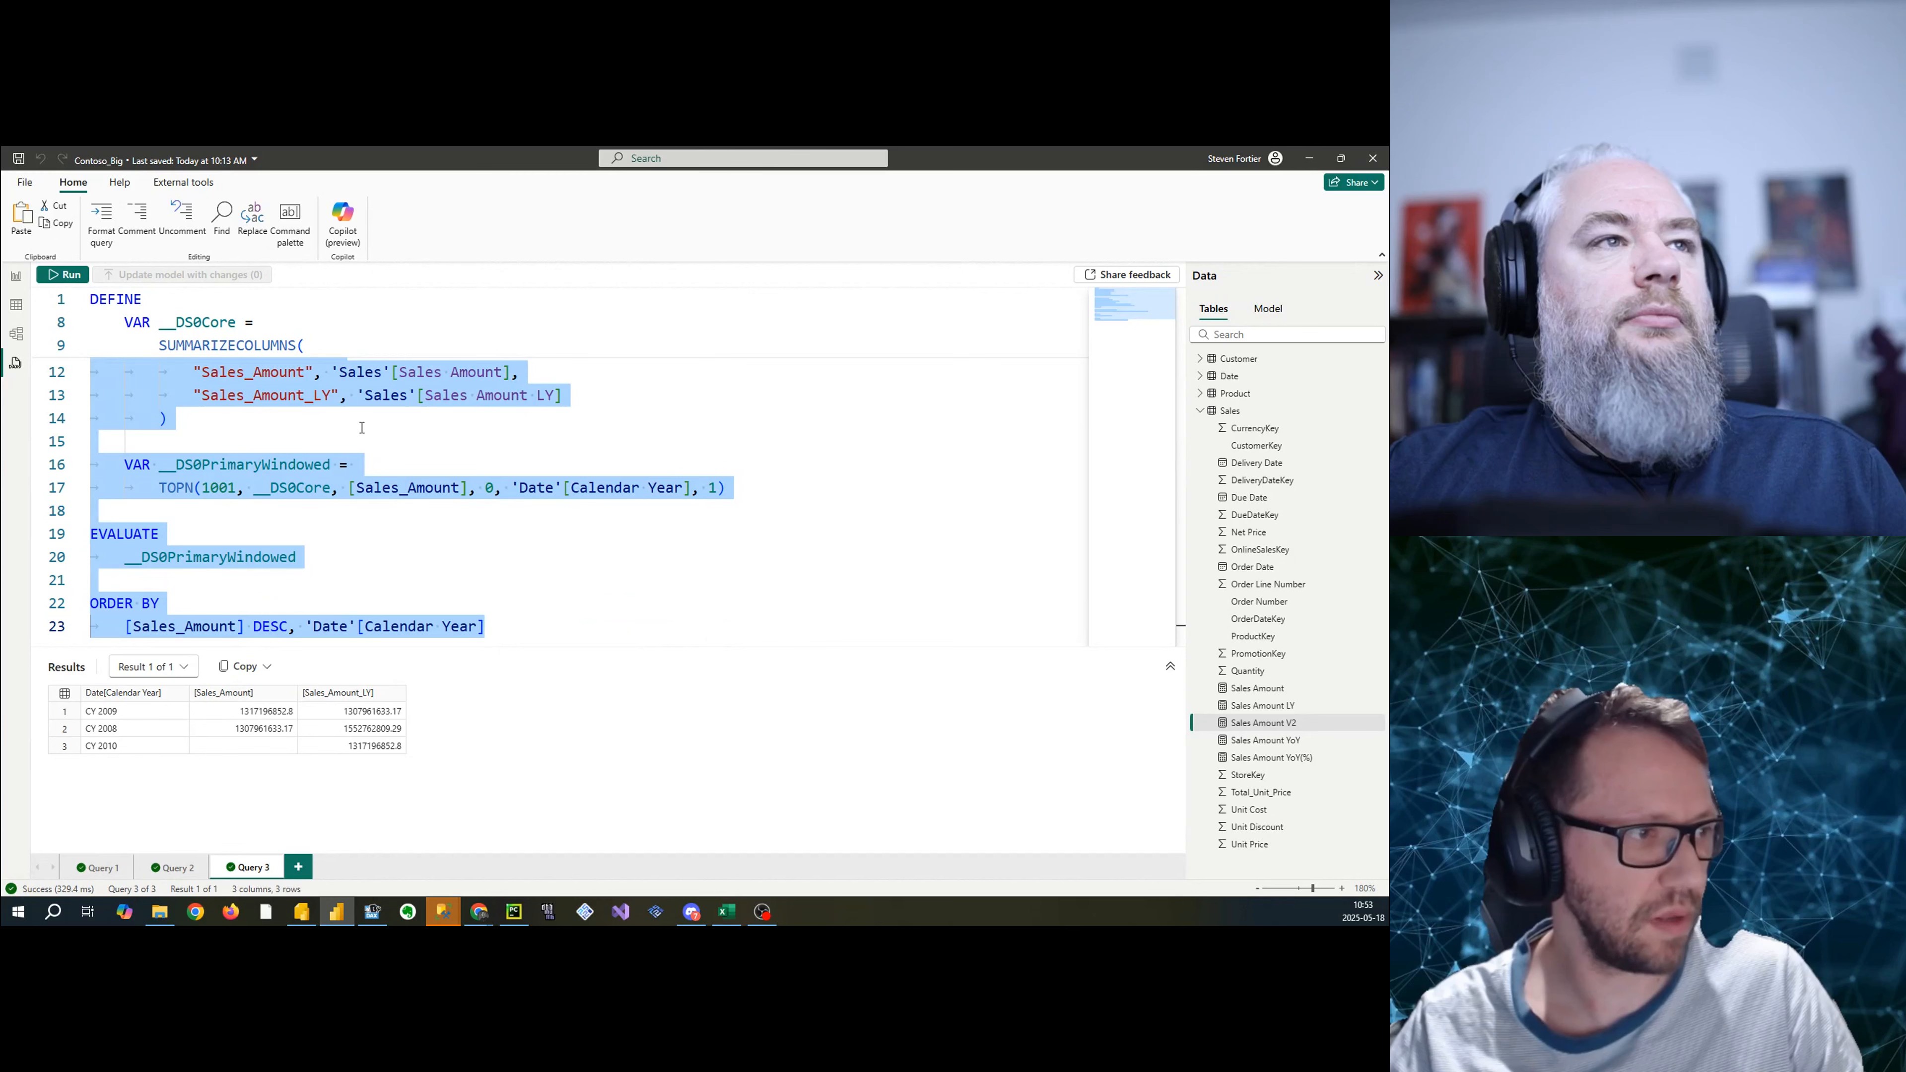
# - Switch to DAX Studio, connect to the Contoso_Big model and paste the copied query into the editor
pyautogui.click(373, 914)
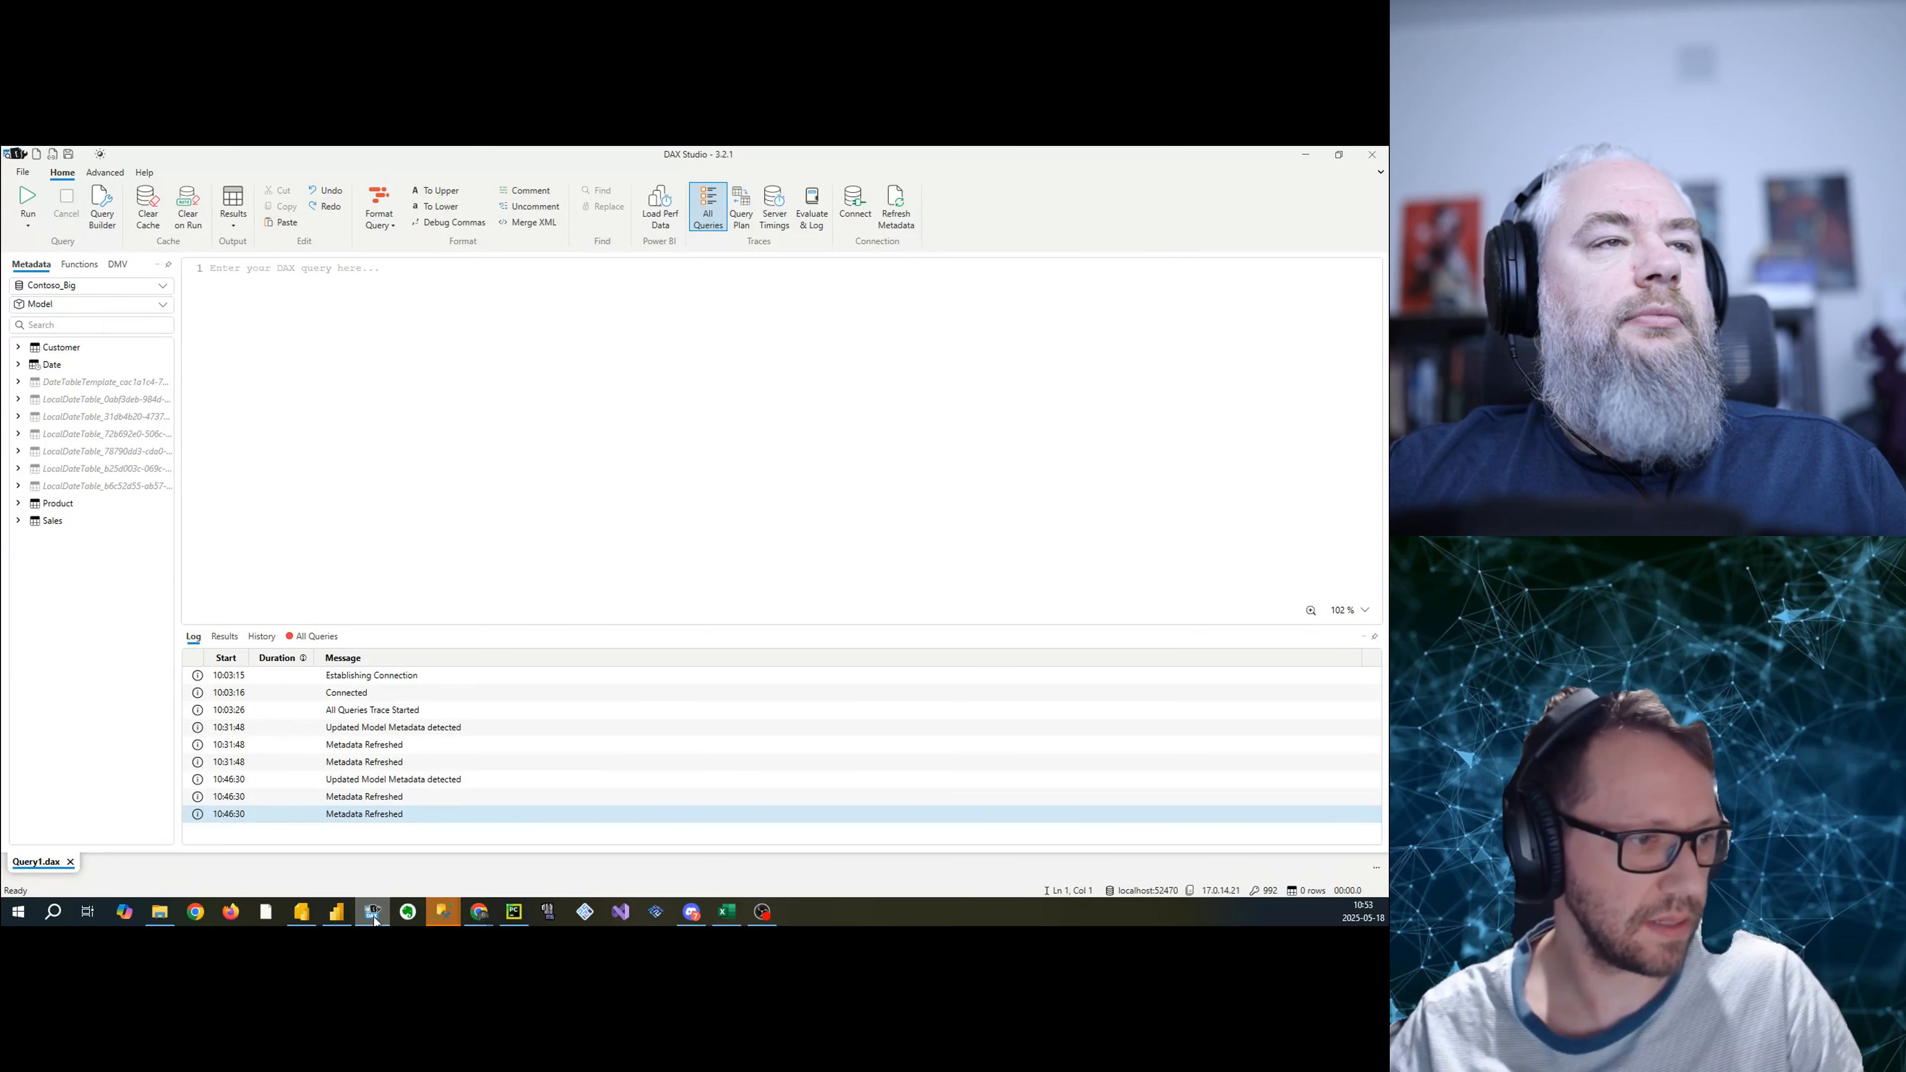
pyautogui.click(869, 189)
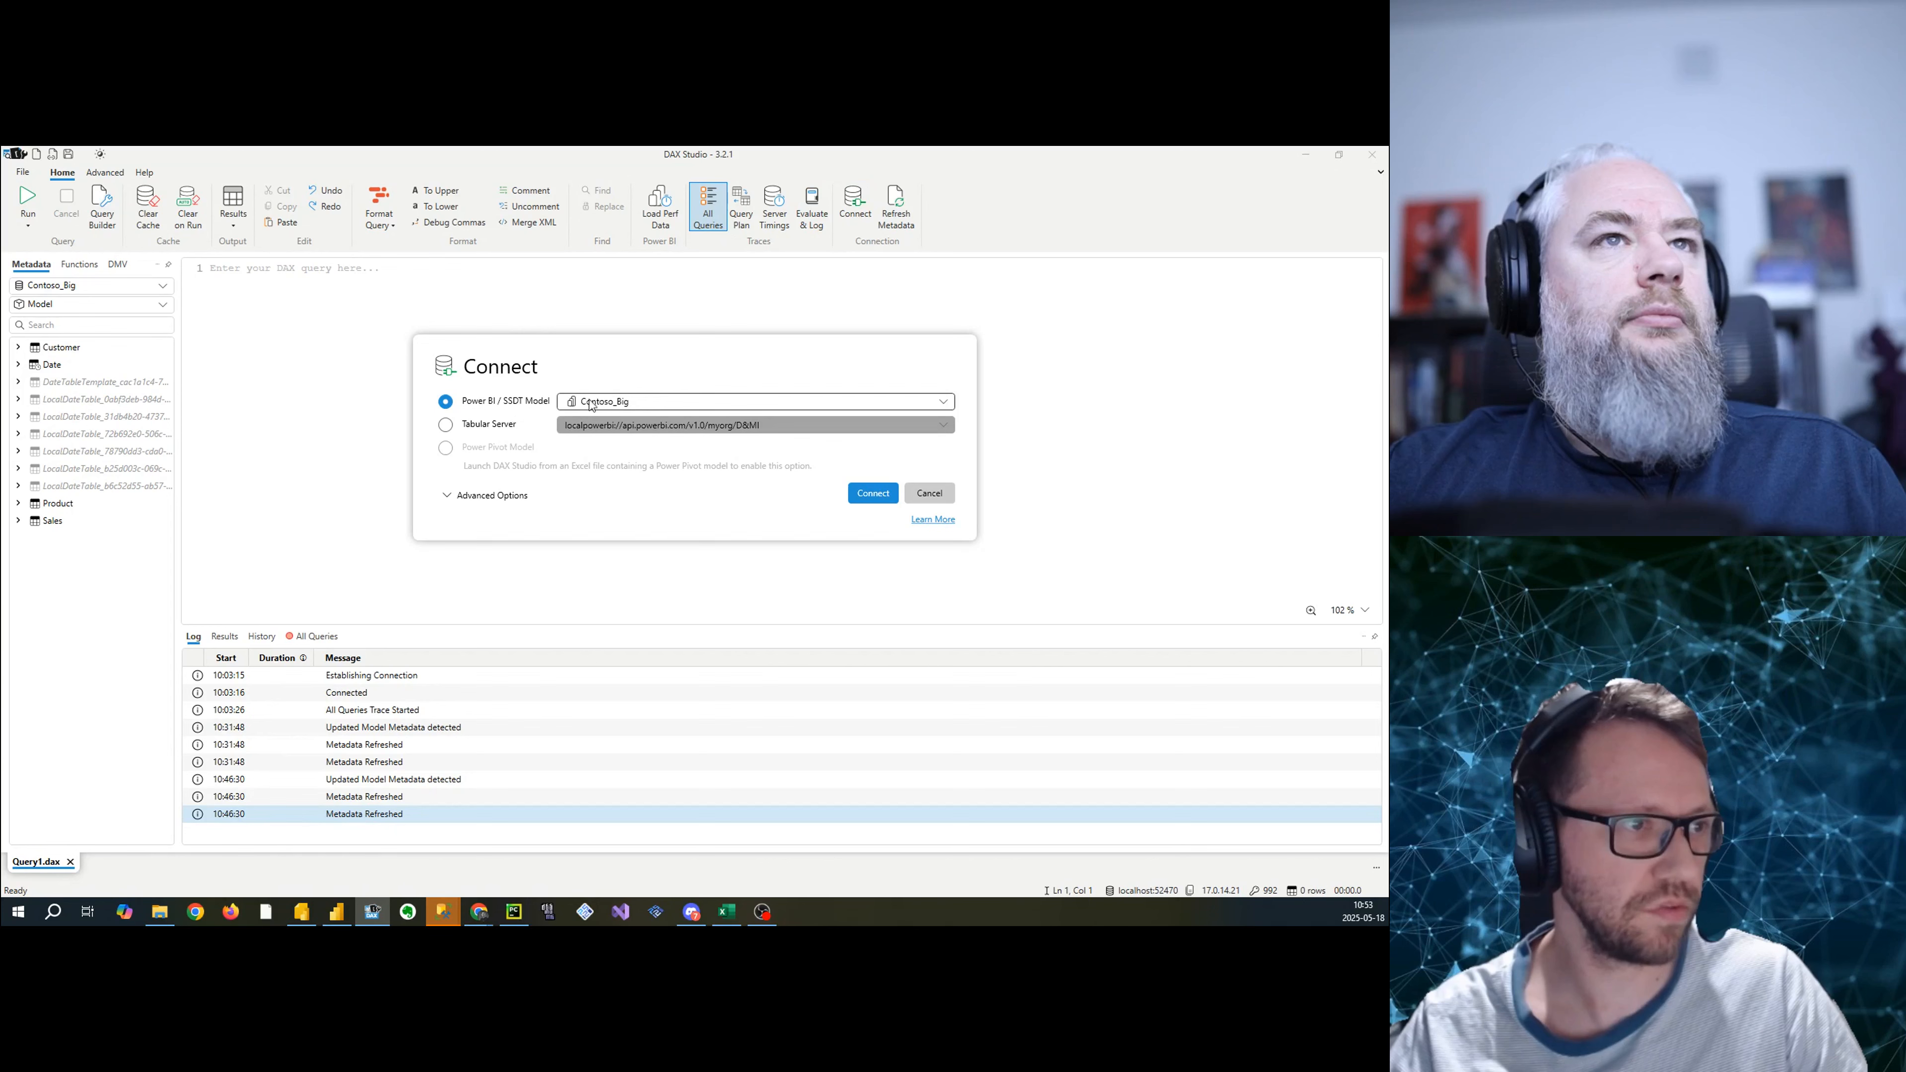
pyautogui.click(871, 492)
pyautogui.write('DEFINE \tVAR __DSOFilterTable = \t\tTREATAS({"CY 2009", \t\t\t"CY 2010", \t\t\t"CY 2011", \t\t\t"CY 2008"}, \'Date\'[Calendar Year])  \tVAR __DSOCore =  \t\tSUMMARIZECOLUMNS( \t\t\t\'Date\'[Calendar Year], \t\t\t__DSOFilterTable, \t\t\t"Sales_Amount", \'Sales\'[Sales Amount], \t\t\t"Sales_Amount_LY", \'Sales\'[Sales Amount LY] \t\t)  \tVAR __DSOPrimaryWindowed =  \t\tTOPN(1001, __DSOCore, [Sales_Amount], 0, \'Date\'[Calendar Year], 1)  EVALUATE \t__DSOPrimaryWindowed  ORDER BY \t[Sales_Amount] DESC, \'Date\'[Calendar Year]')
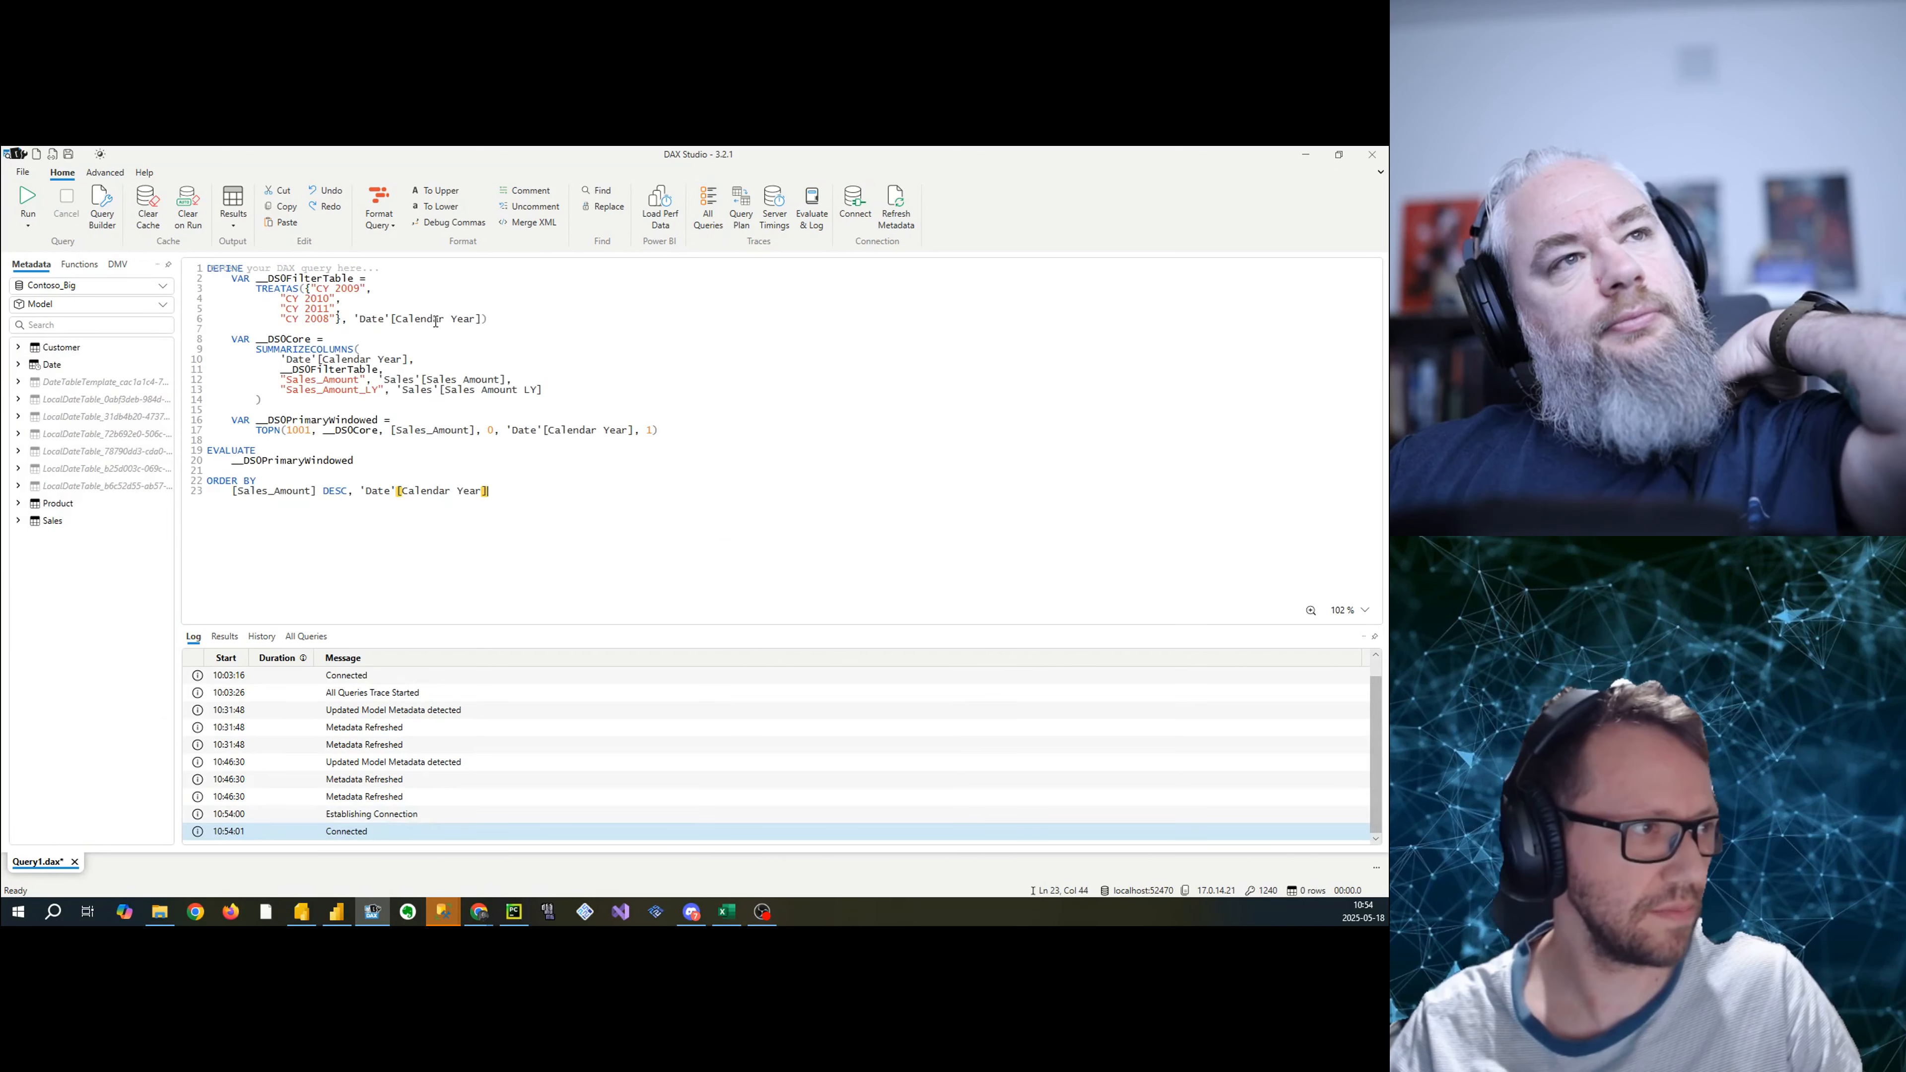
# - Enlarge the editor text and run the pasted chart query against the Contoso_Big model
pyautogui.keyDown('ctrl'); pyautogui.scroll(3, 448, 352); pyautogui.keyUp('ctrl')
pyautogui.click(447, 352)
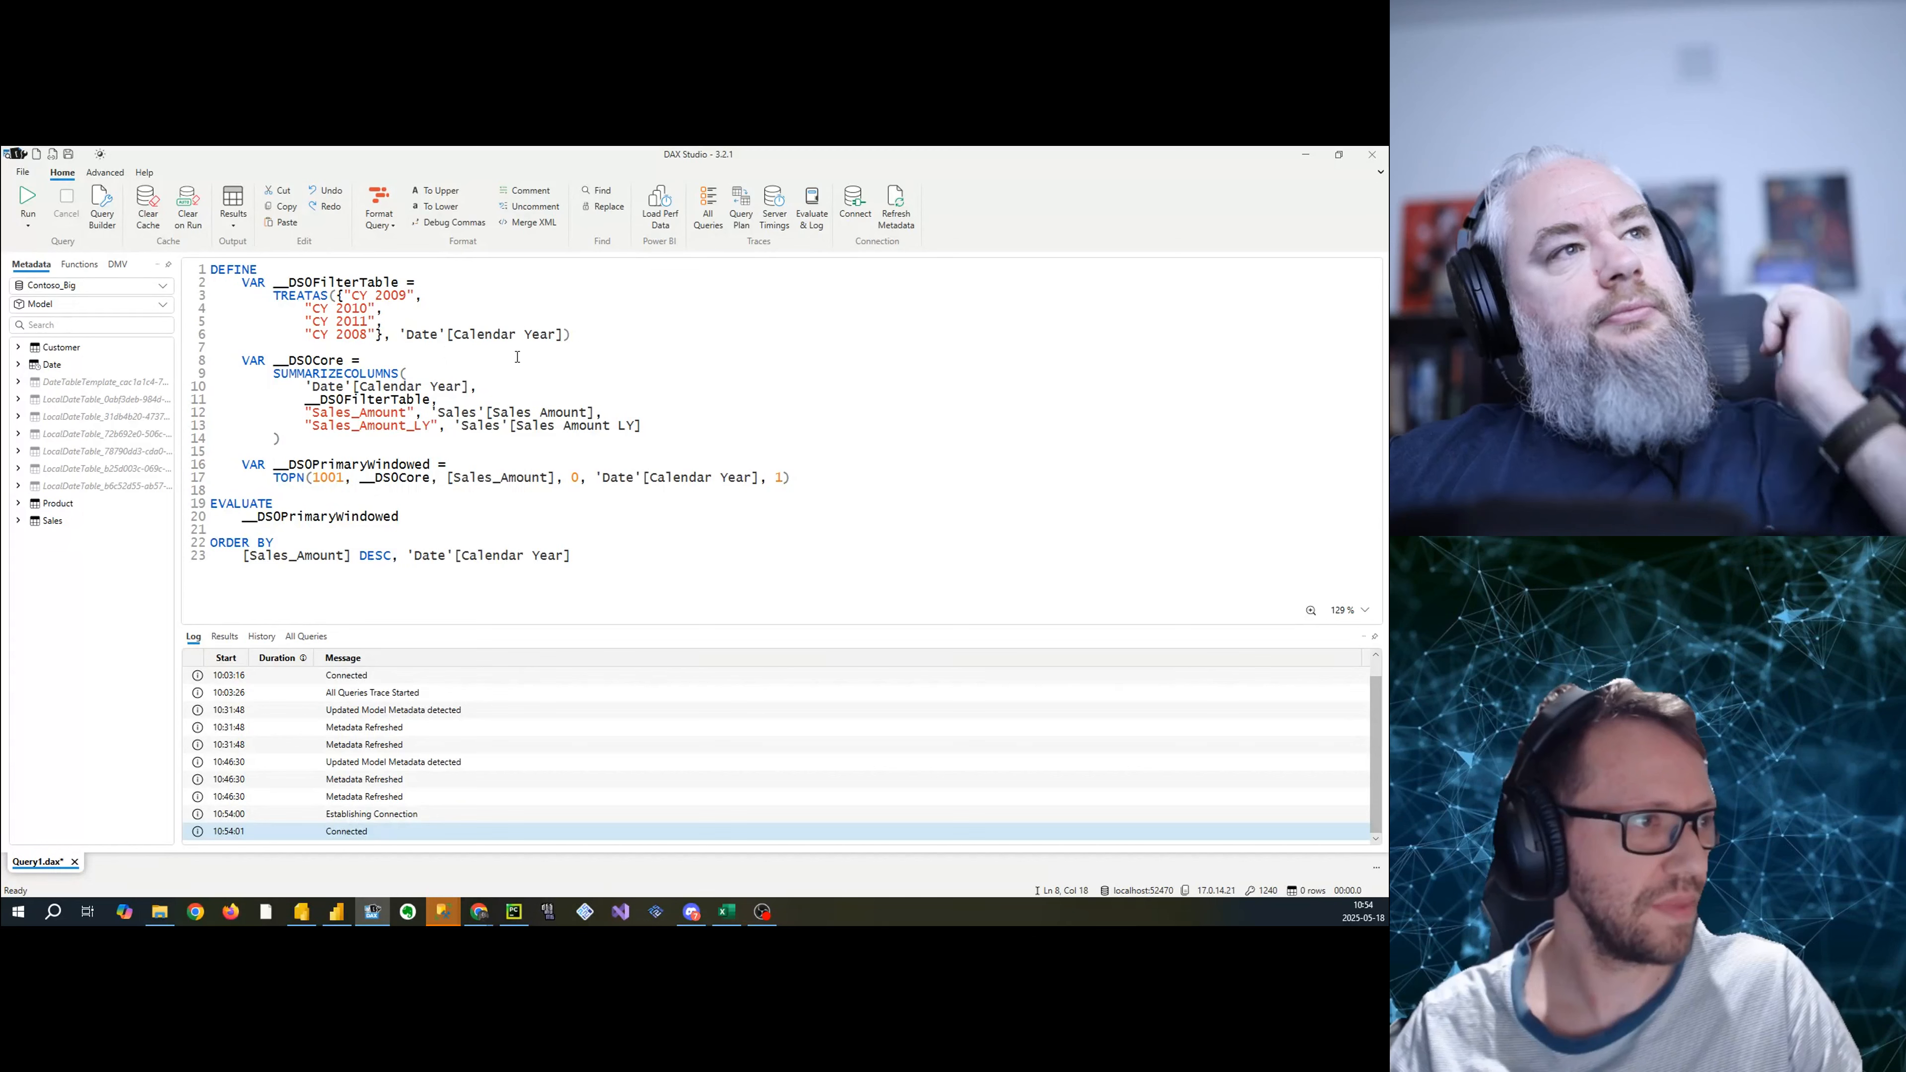
pyautogui.click(577, 368)
pyautogui.press('F5')
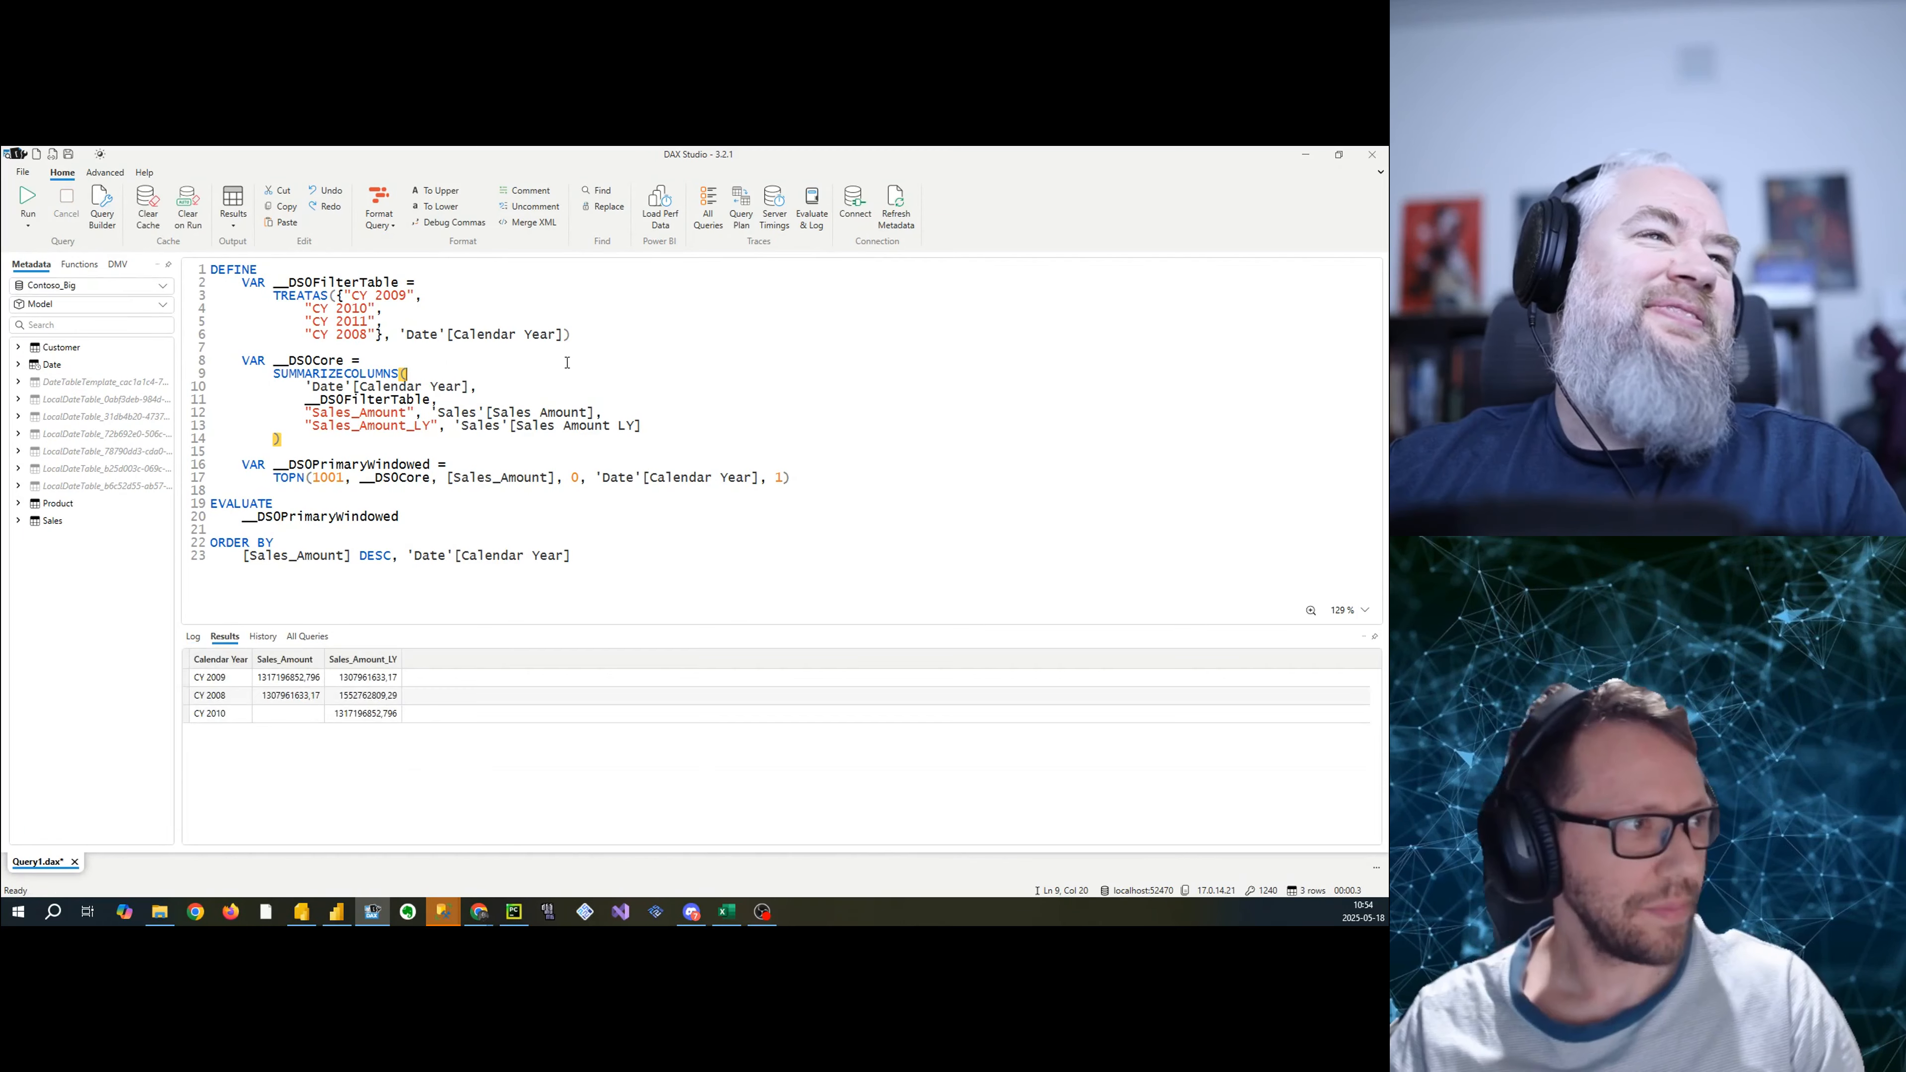
# - Examine the query's TOPN expression in __DS0PrimaryWindowed, the SUMMARIZECOLUMNS function description and the ORDER BY clause
pyautogui.click(453, 424)
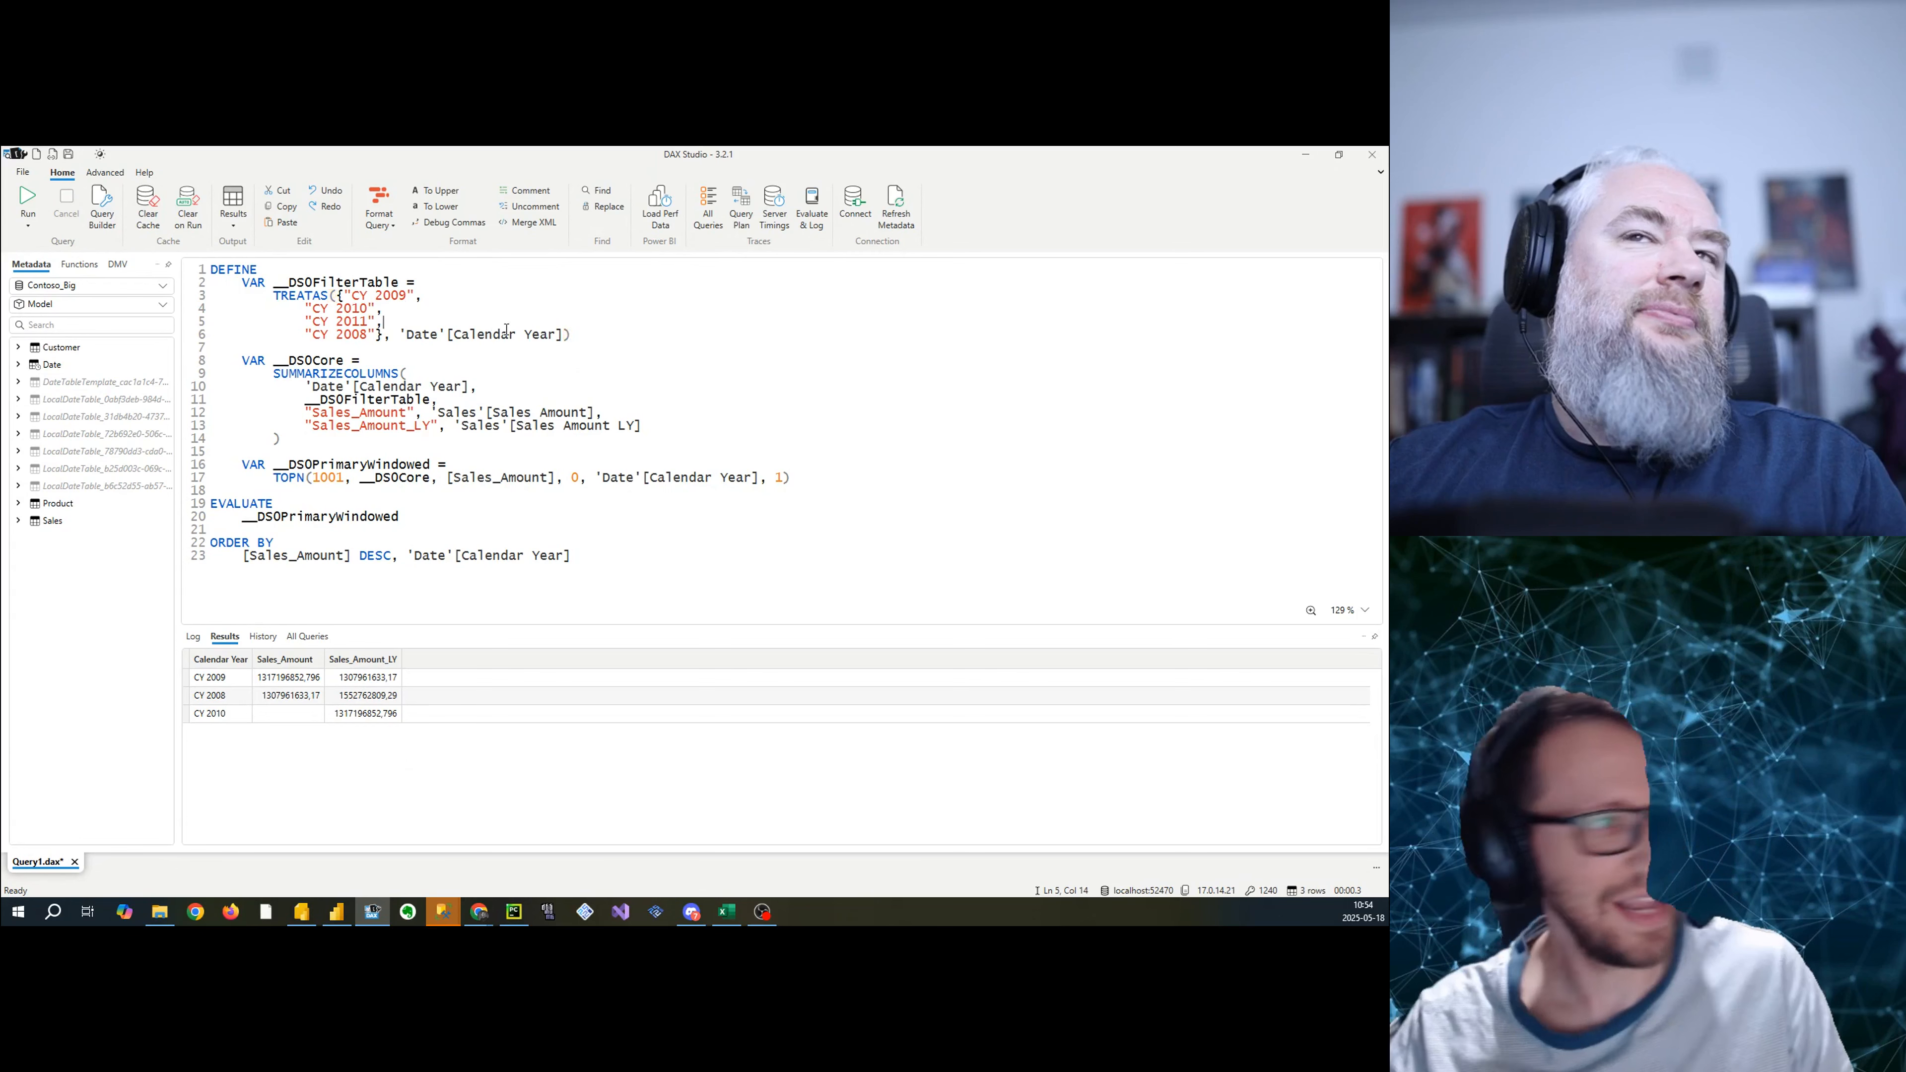
pyautogui.click(545, 556)
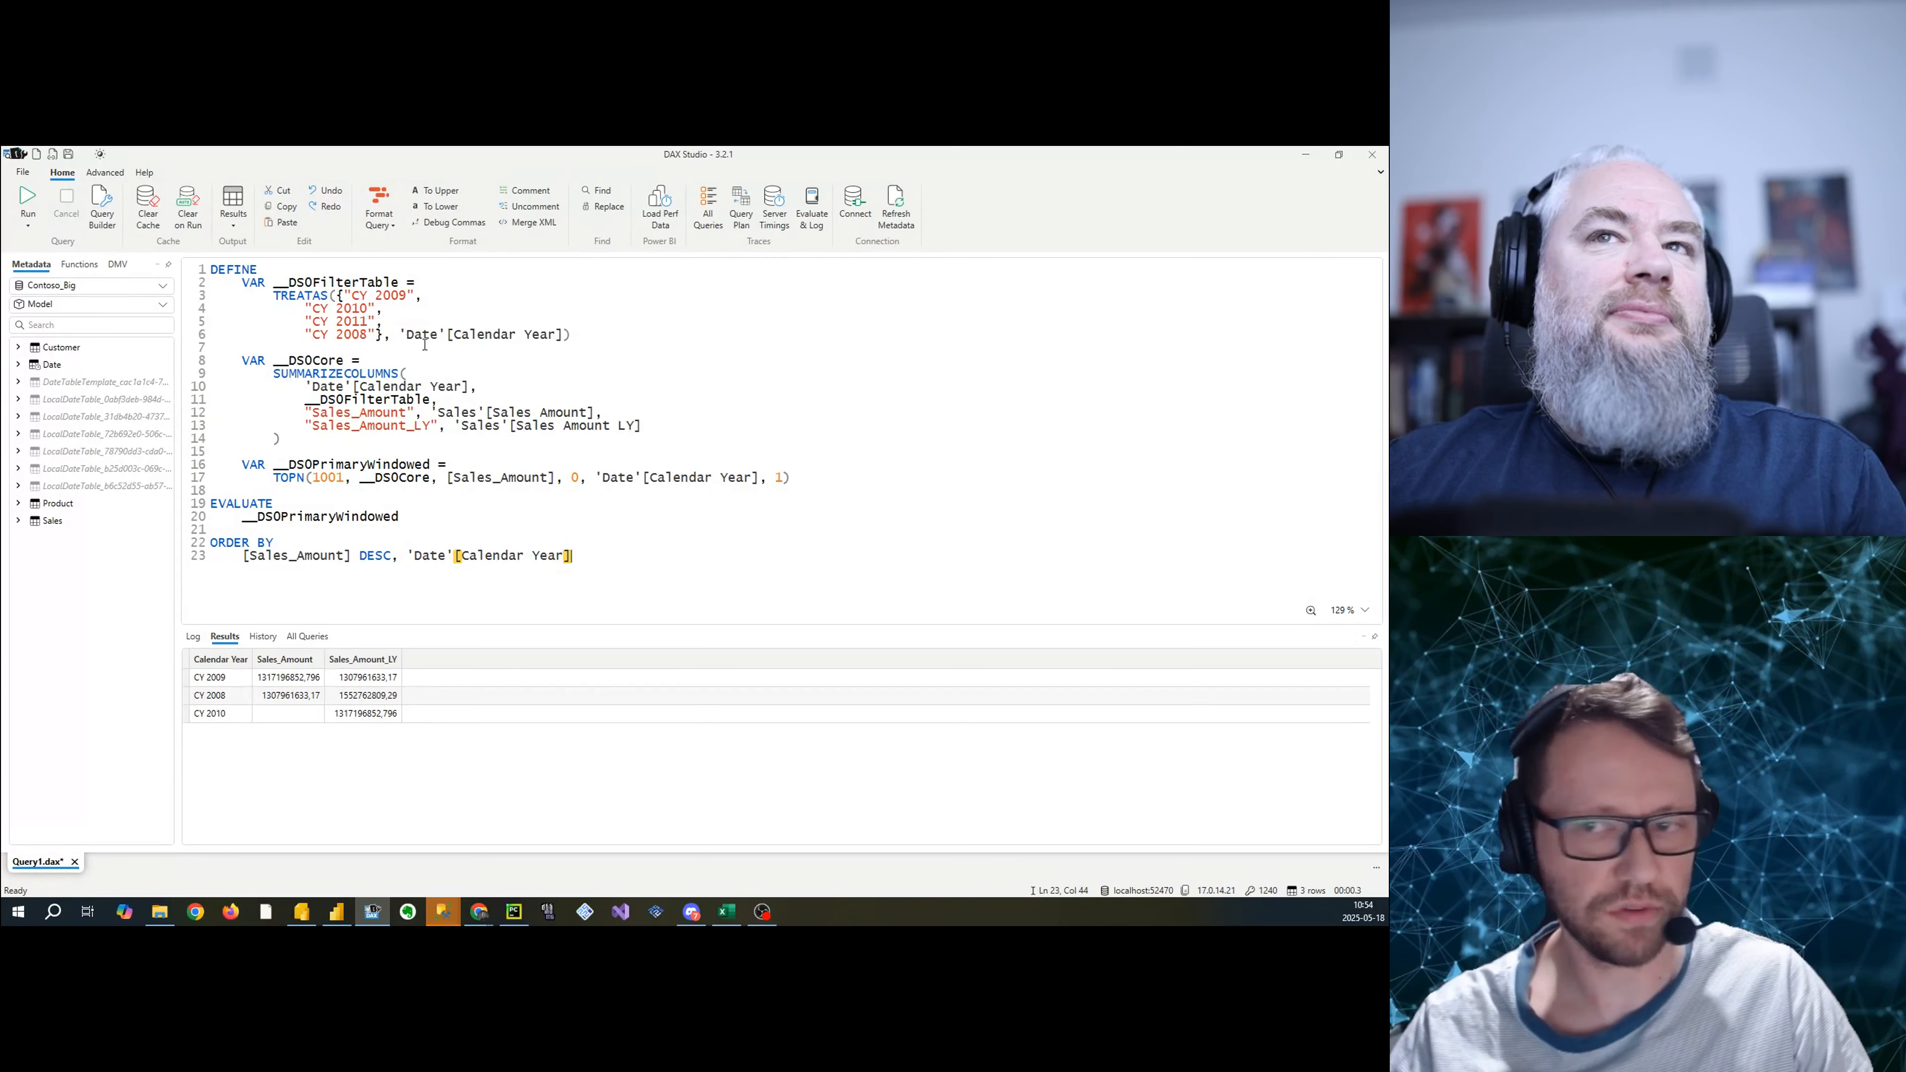
pyautogui.moveTo(242, 464); pyautogui.dragTo(293, 480)
pyautogui.click(554, 400)
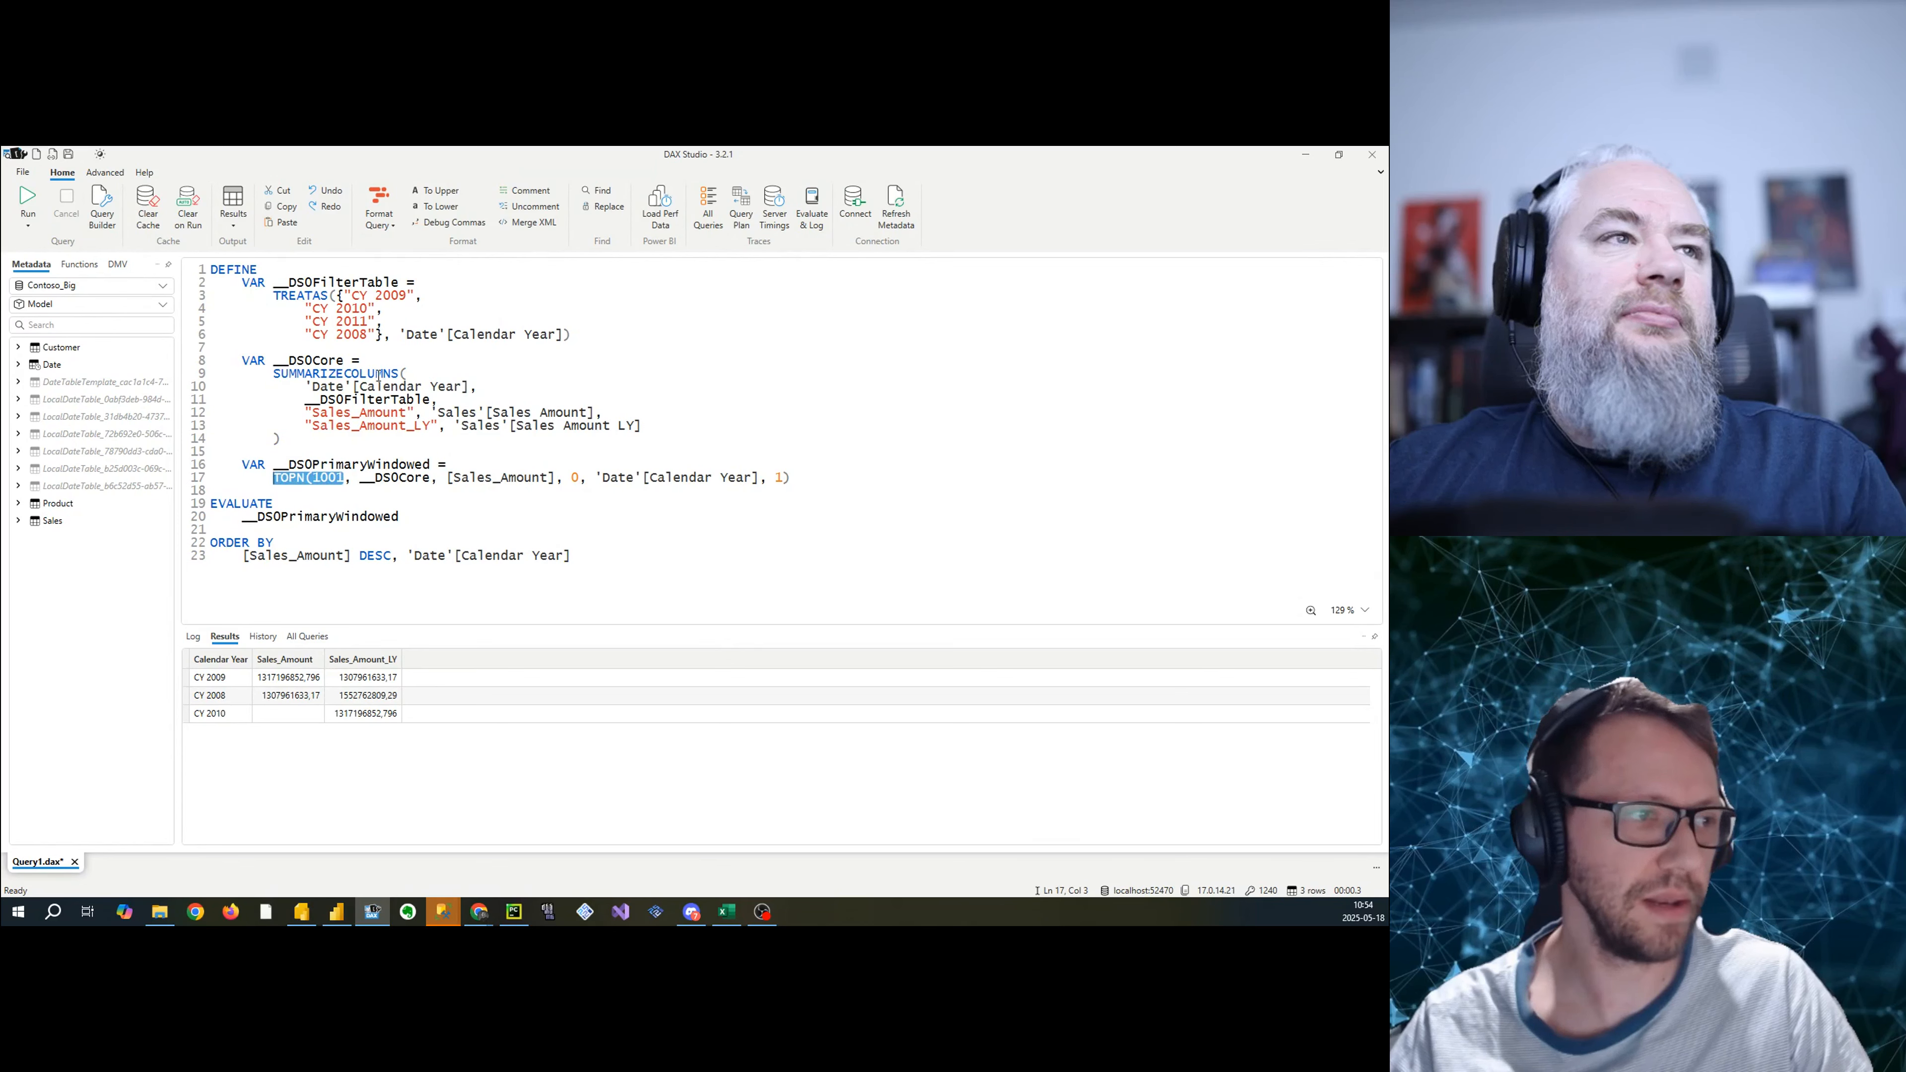
pyautogui.moveTo(379, 375)
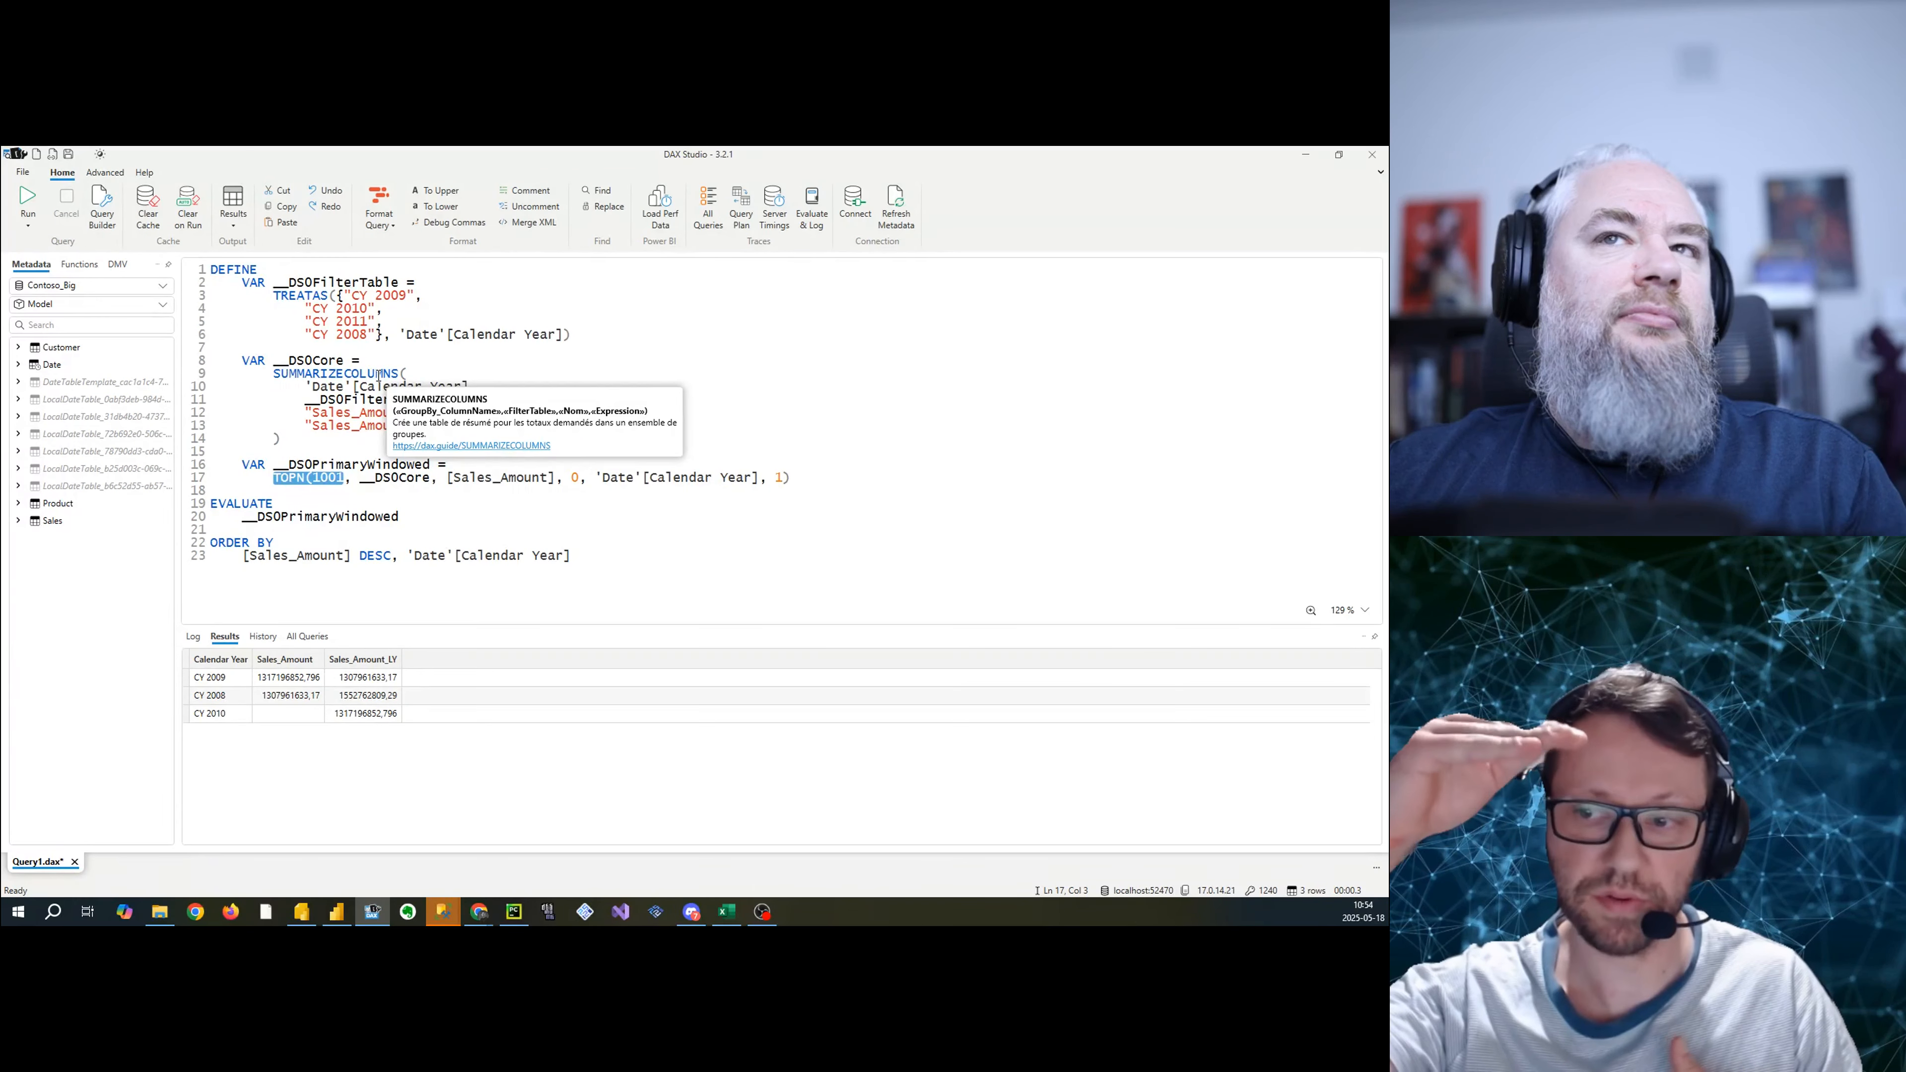
pyautogui.click(630, 568)
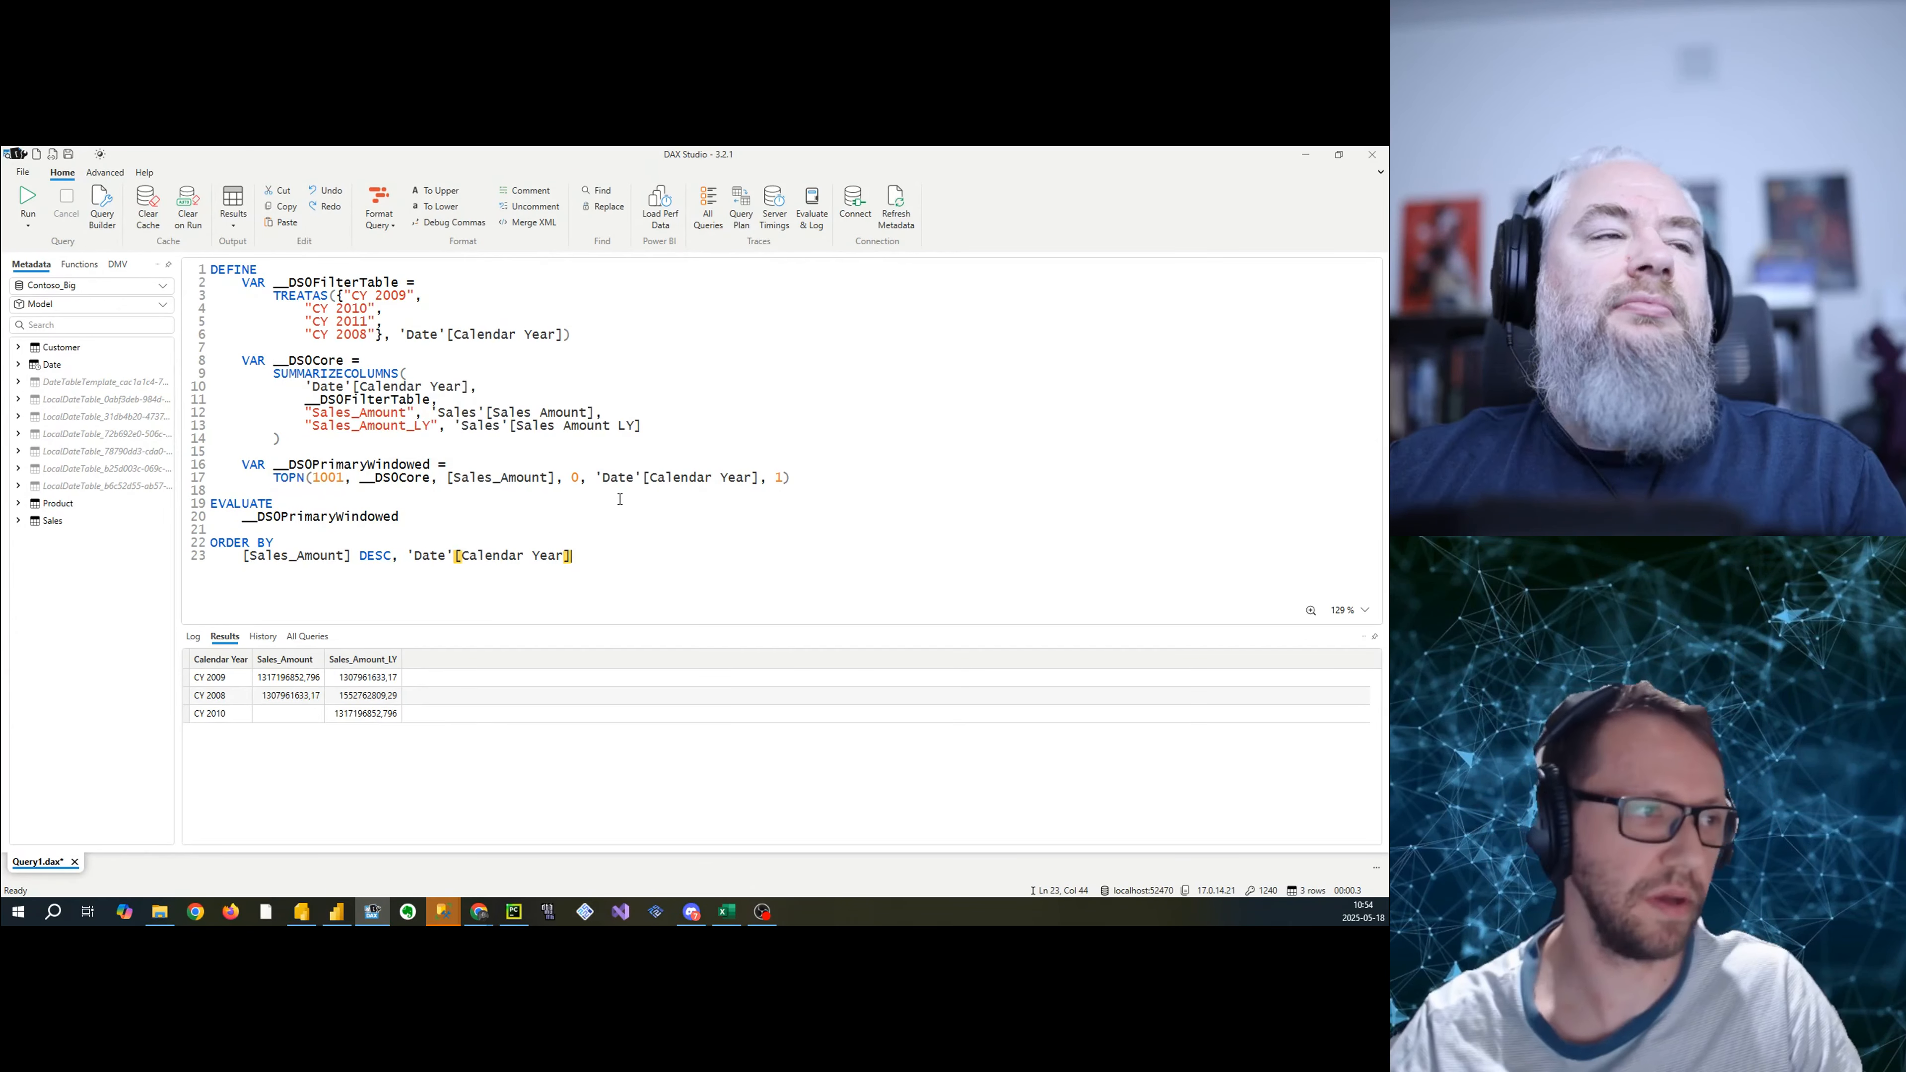
pyautogui.moveTo(794, 479); pyautogui.dragTo(200, 450)
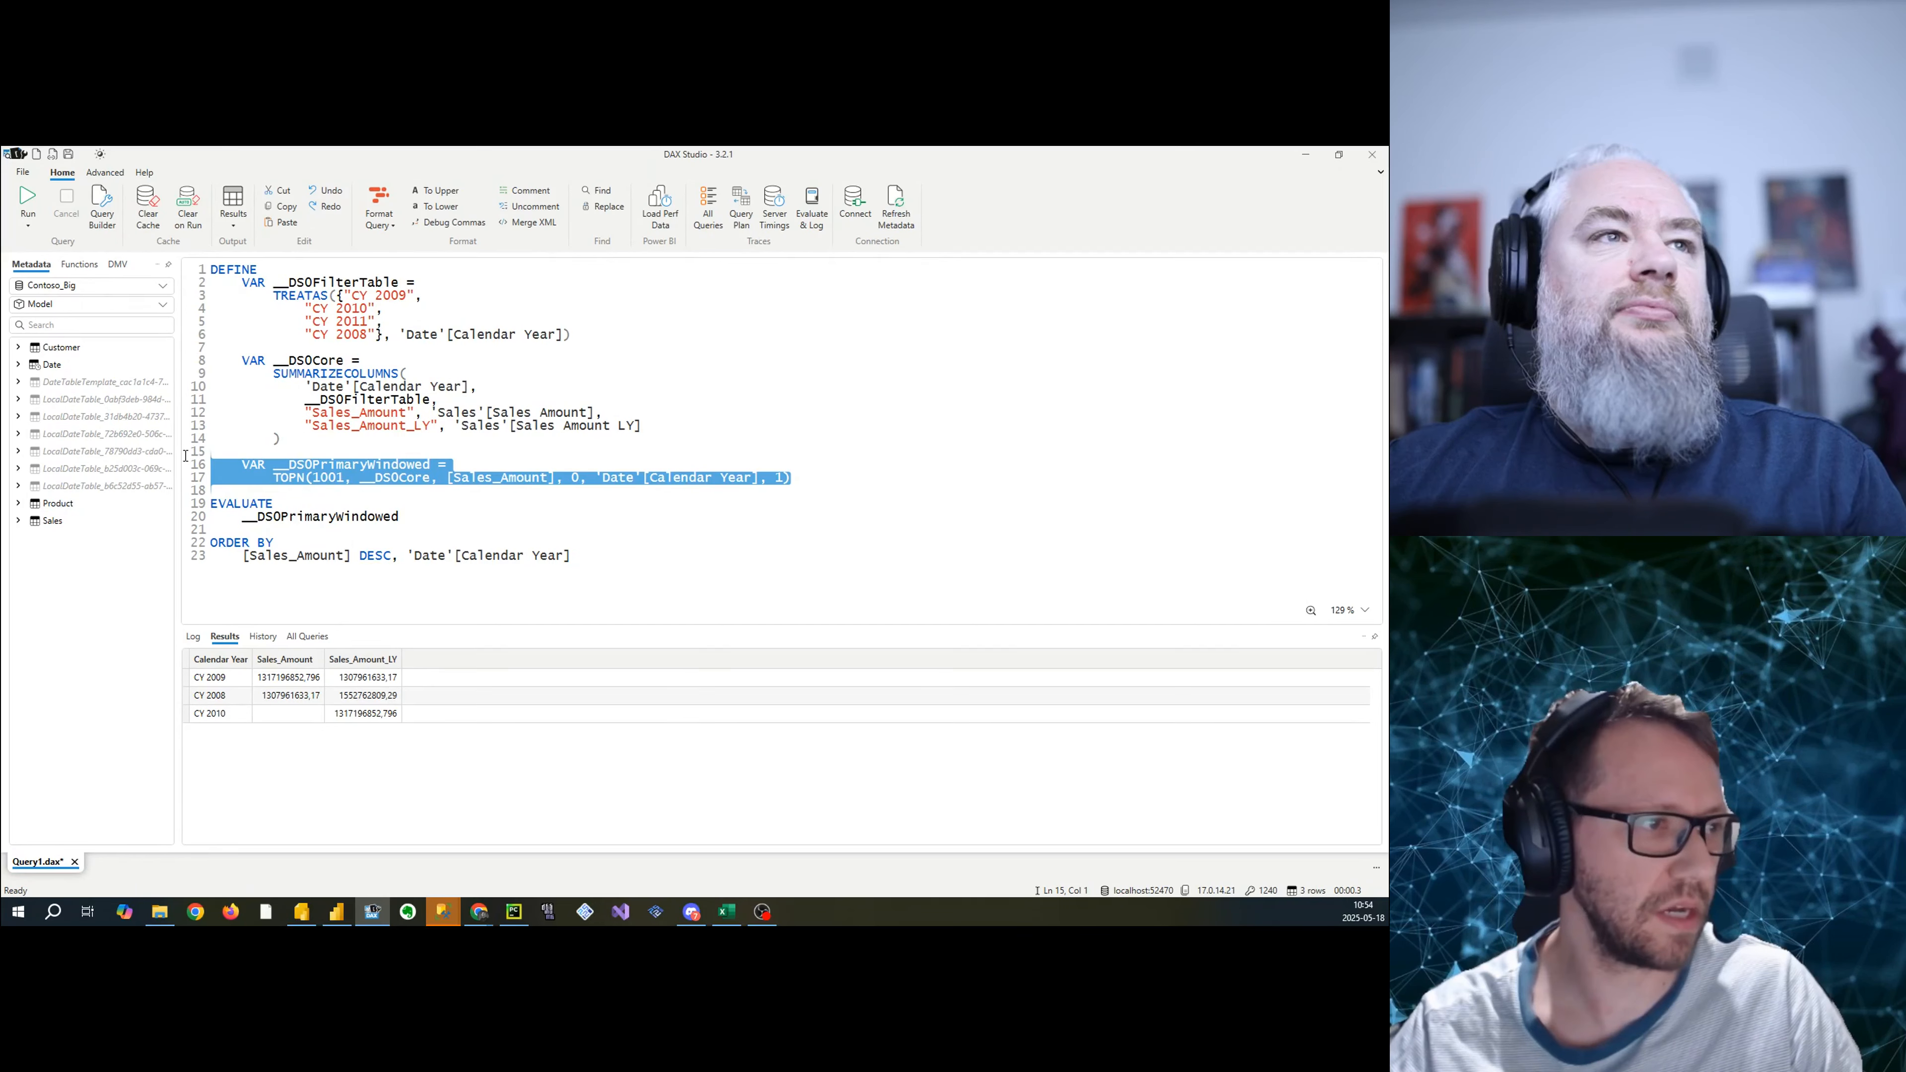
pyautogui.click(394, 532)
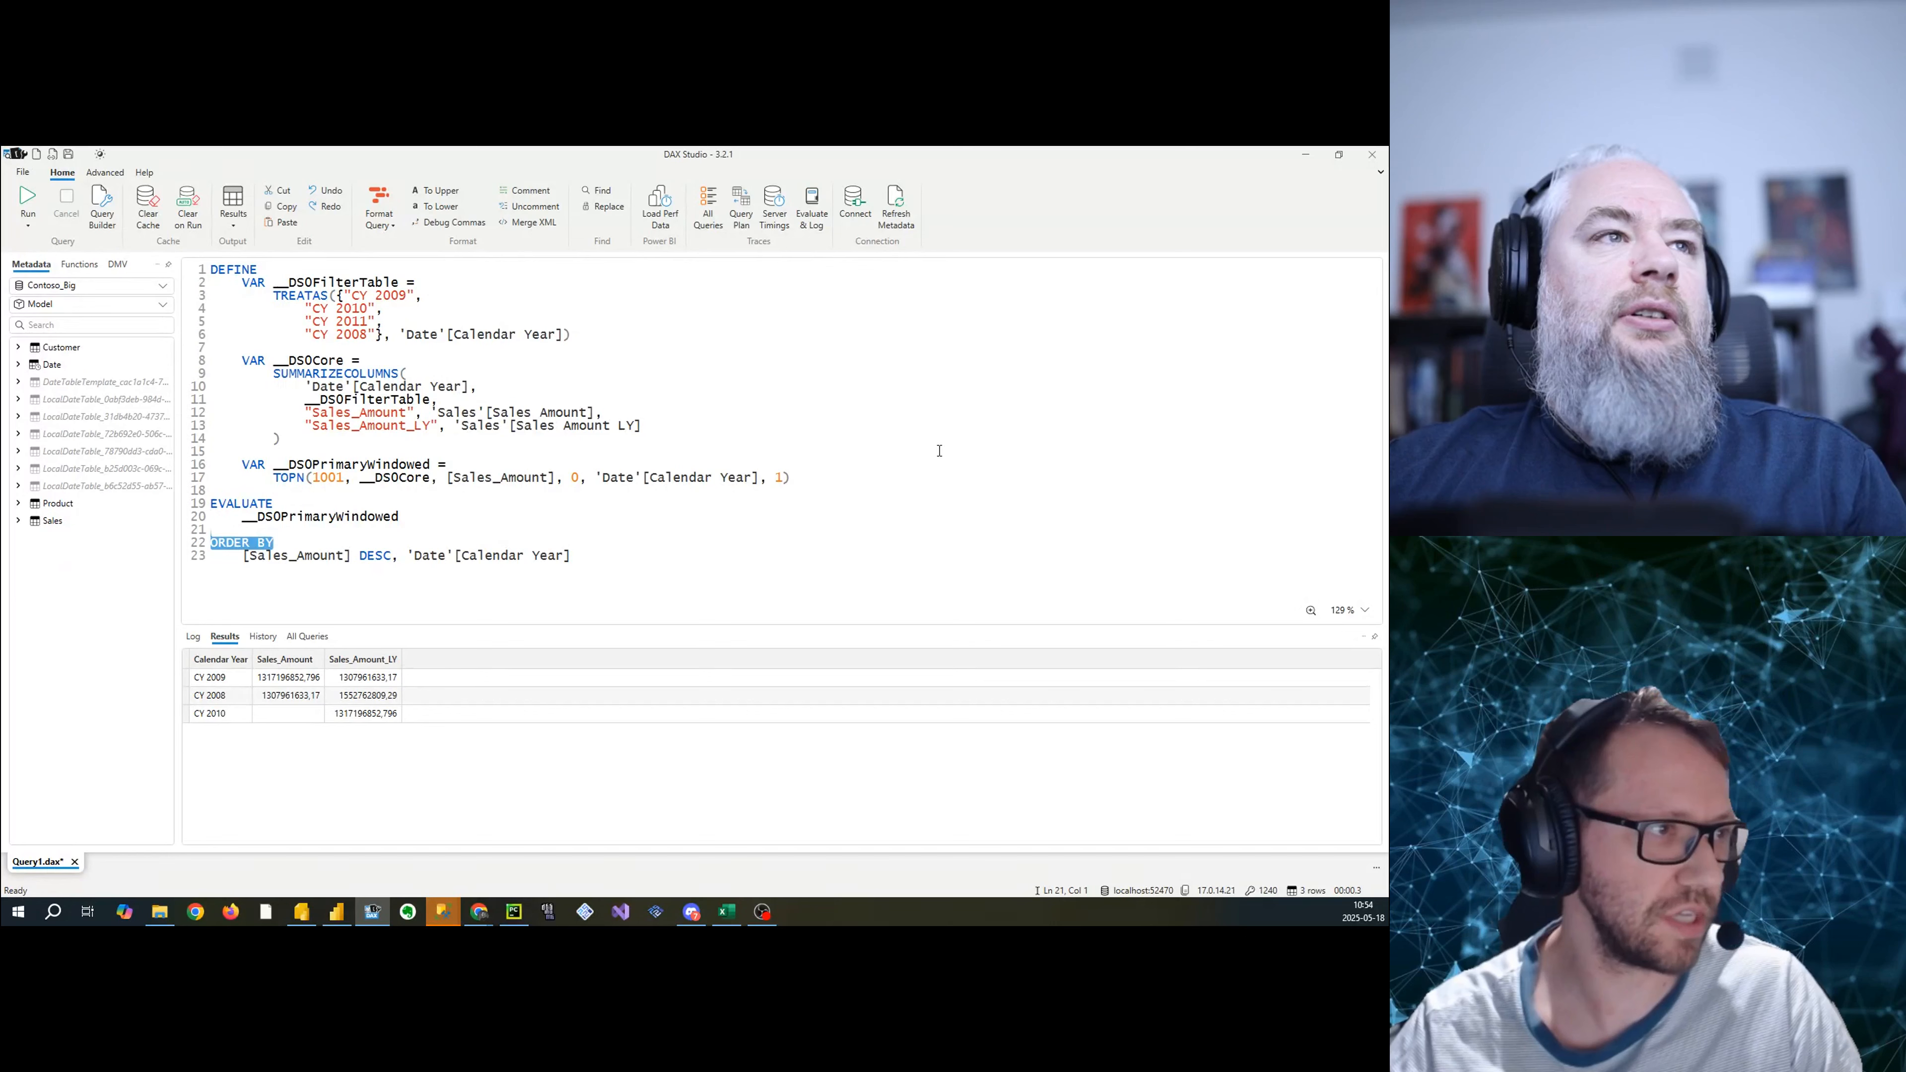
# - Delete the __DS0PrimaryWindowed variable and its TOPN expression from the query
pyautogui.moveTo(894, 473); pyautogui.dragTo(150, 454)
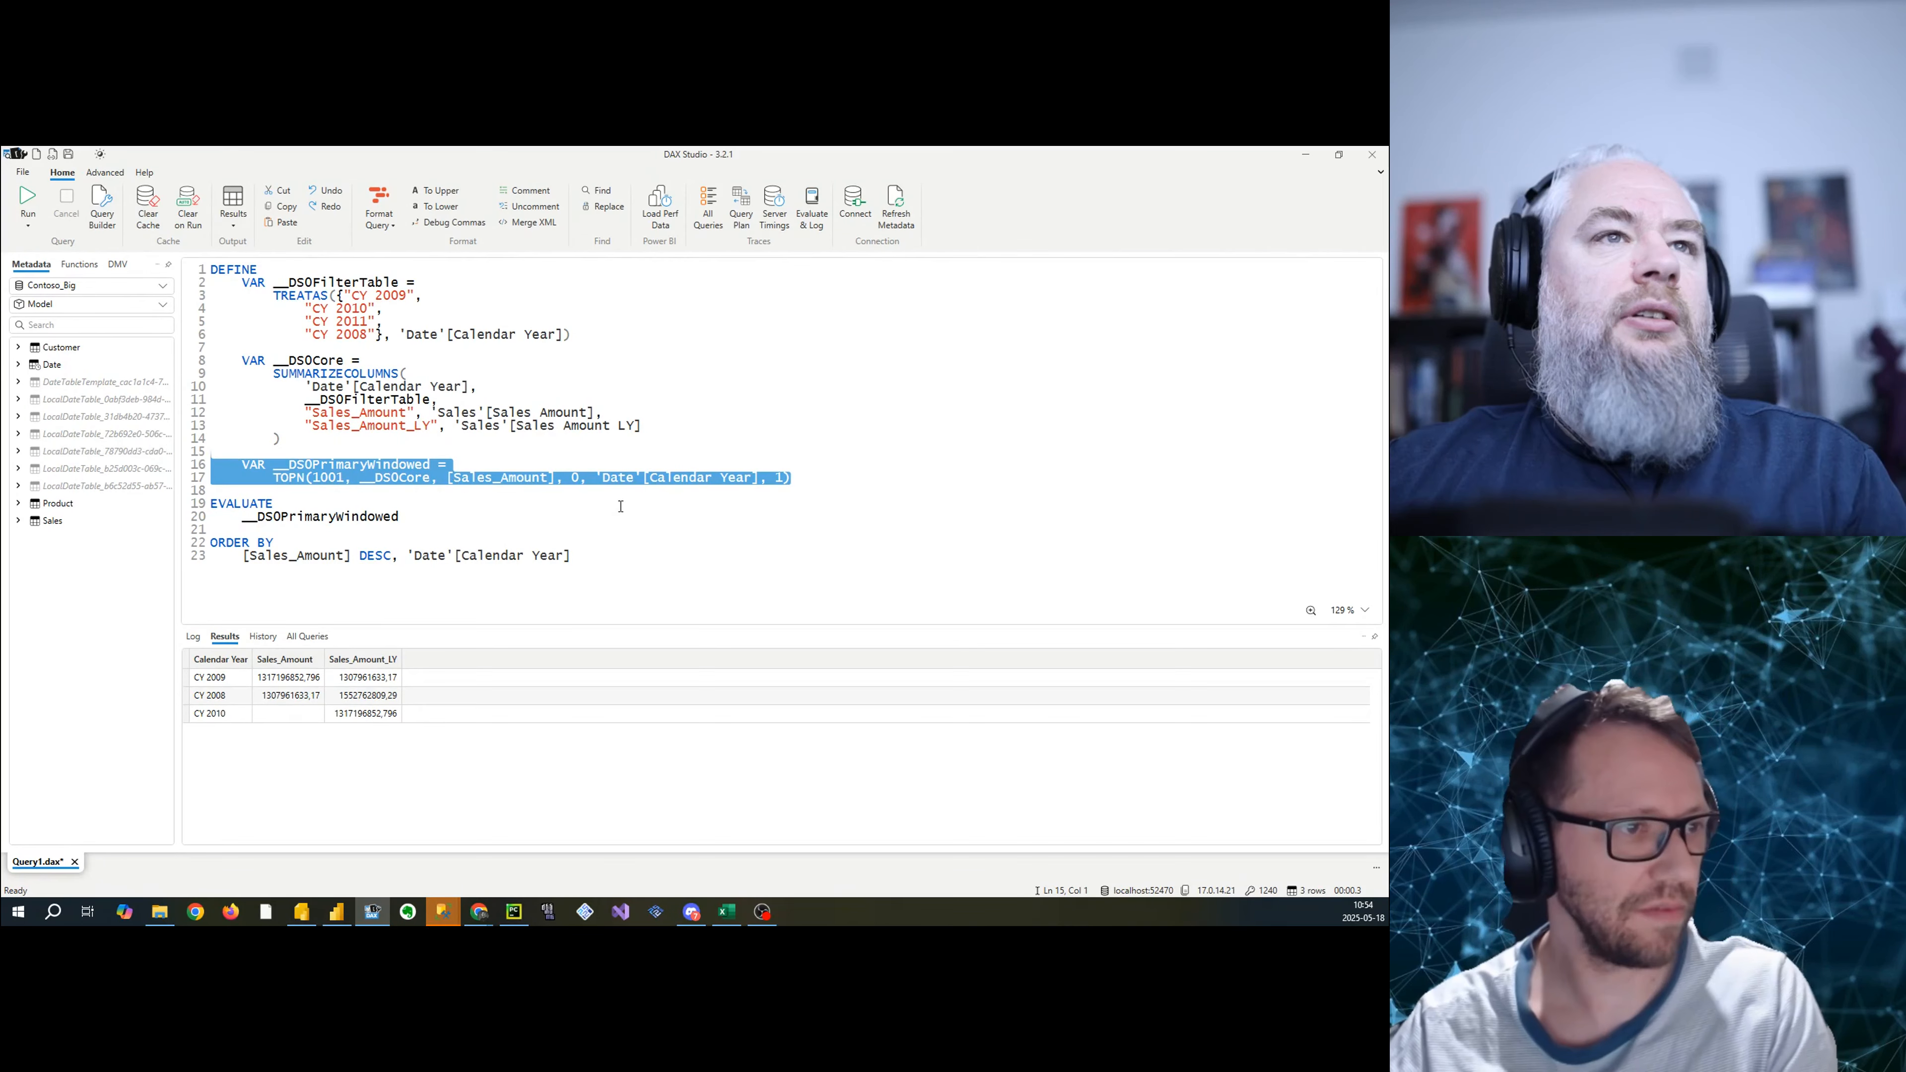
pyautogui.press('BackSpace')
pyautogui.press('BackSpace')
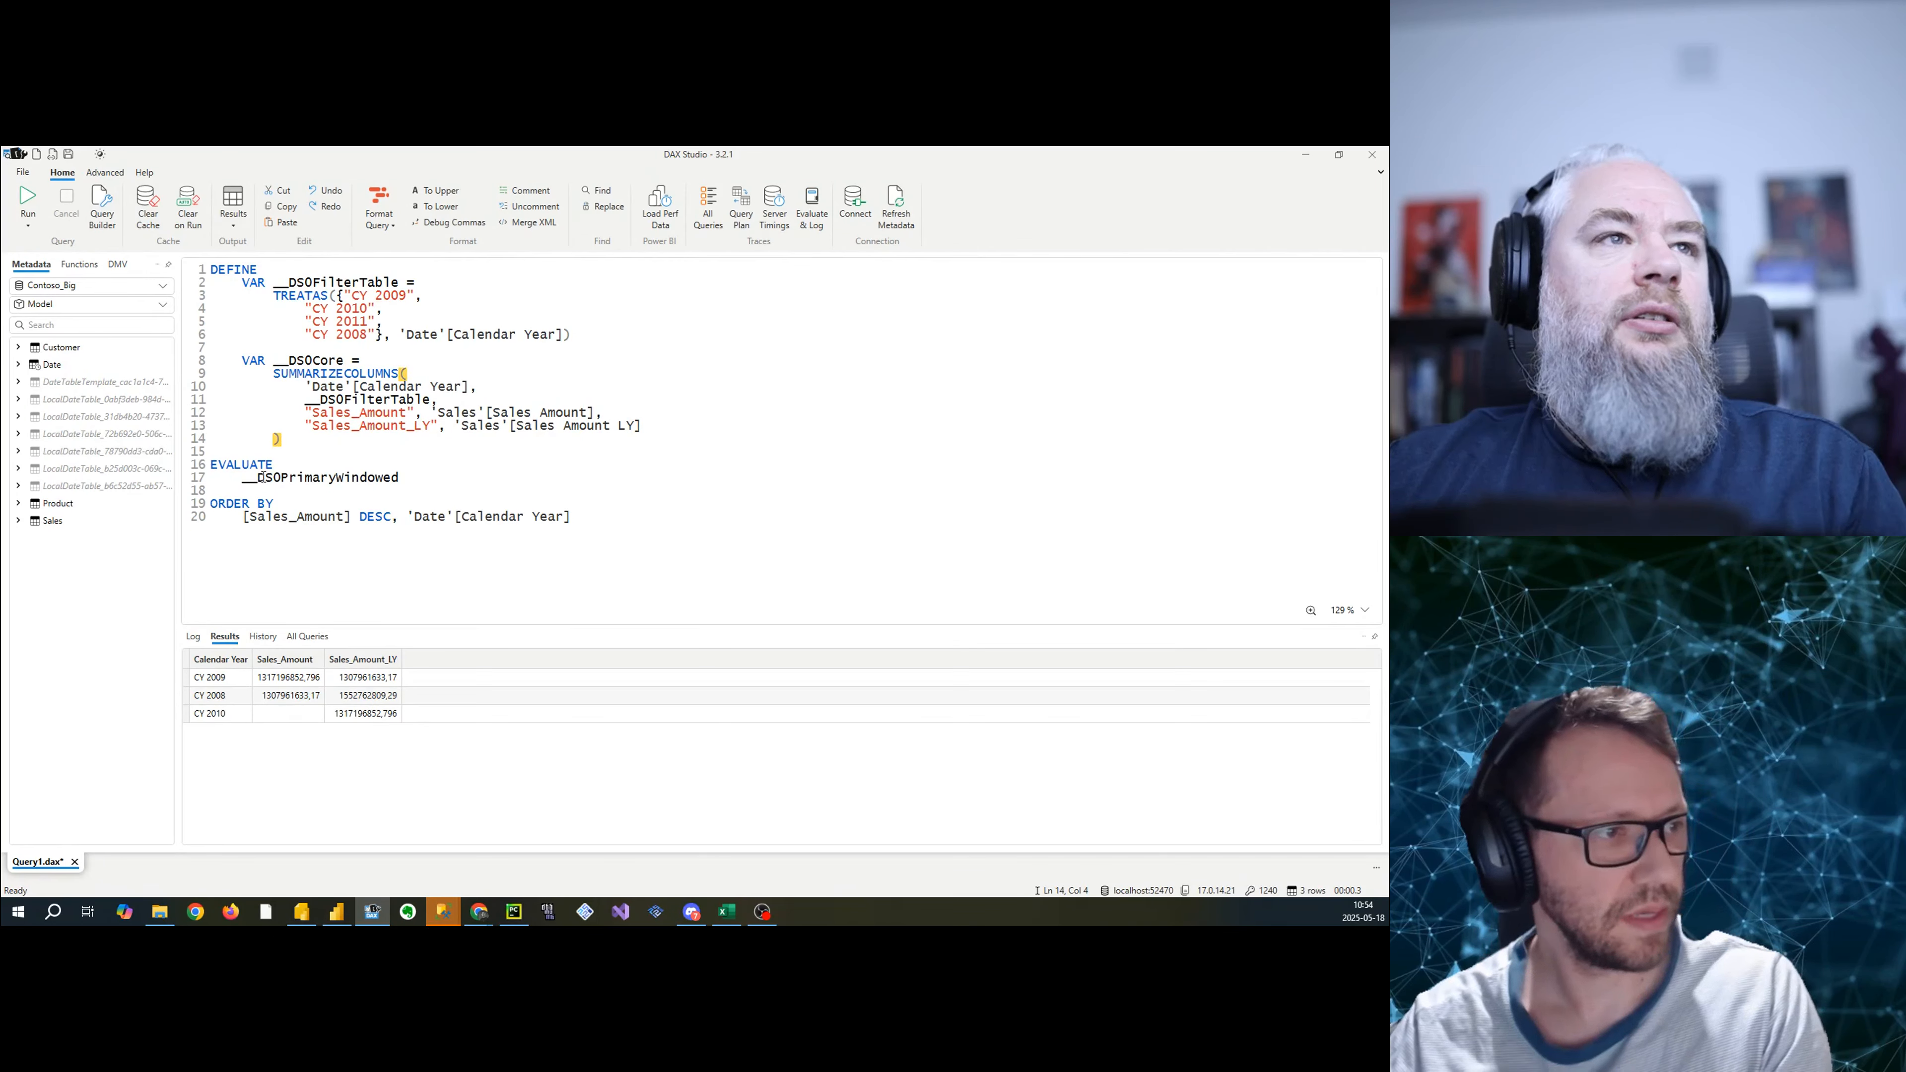
# - Replace the __DS0Core variable declaration with EVALUATE so that SUMMARIZECOLUMNS is evaluated directly
pyautogui.doubleClick(247, 464)
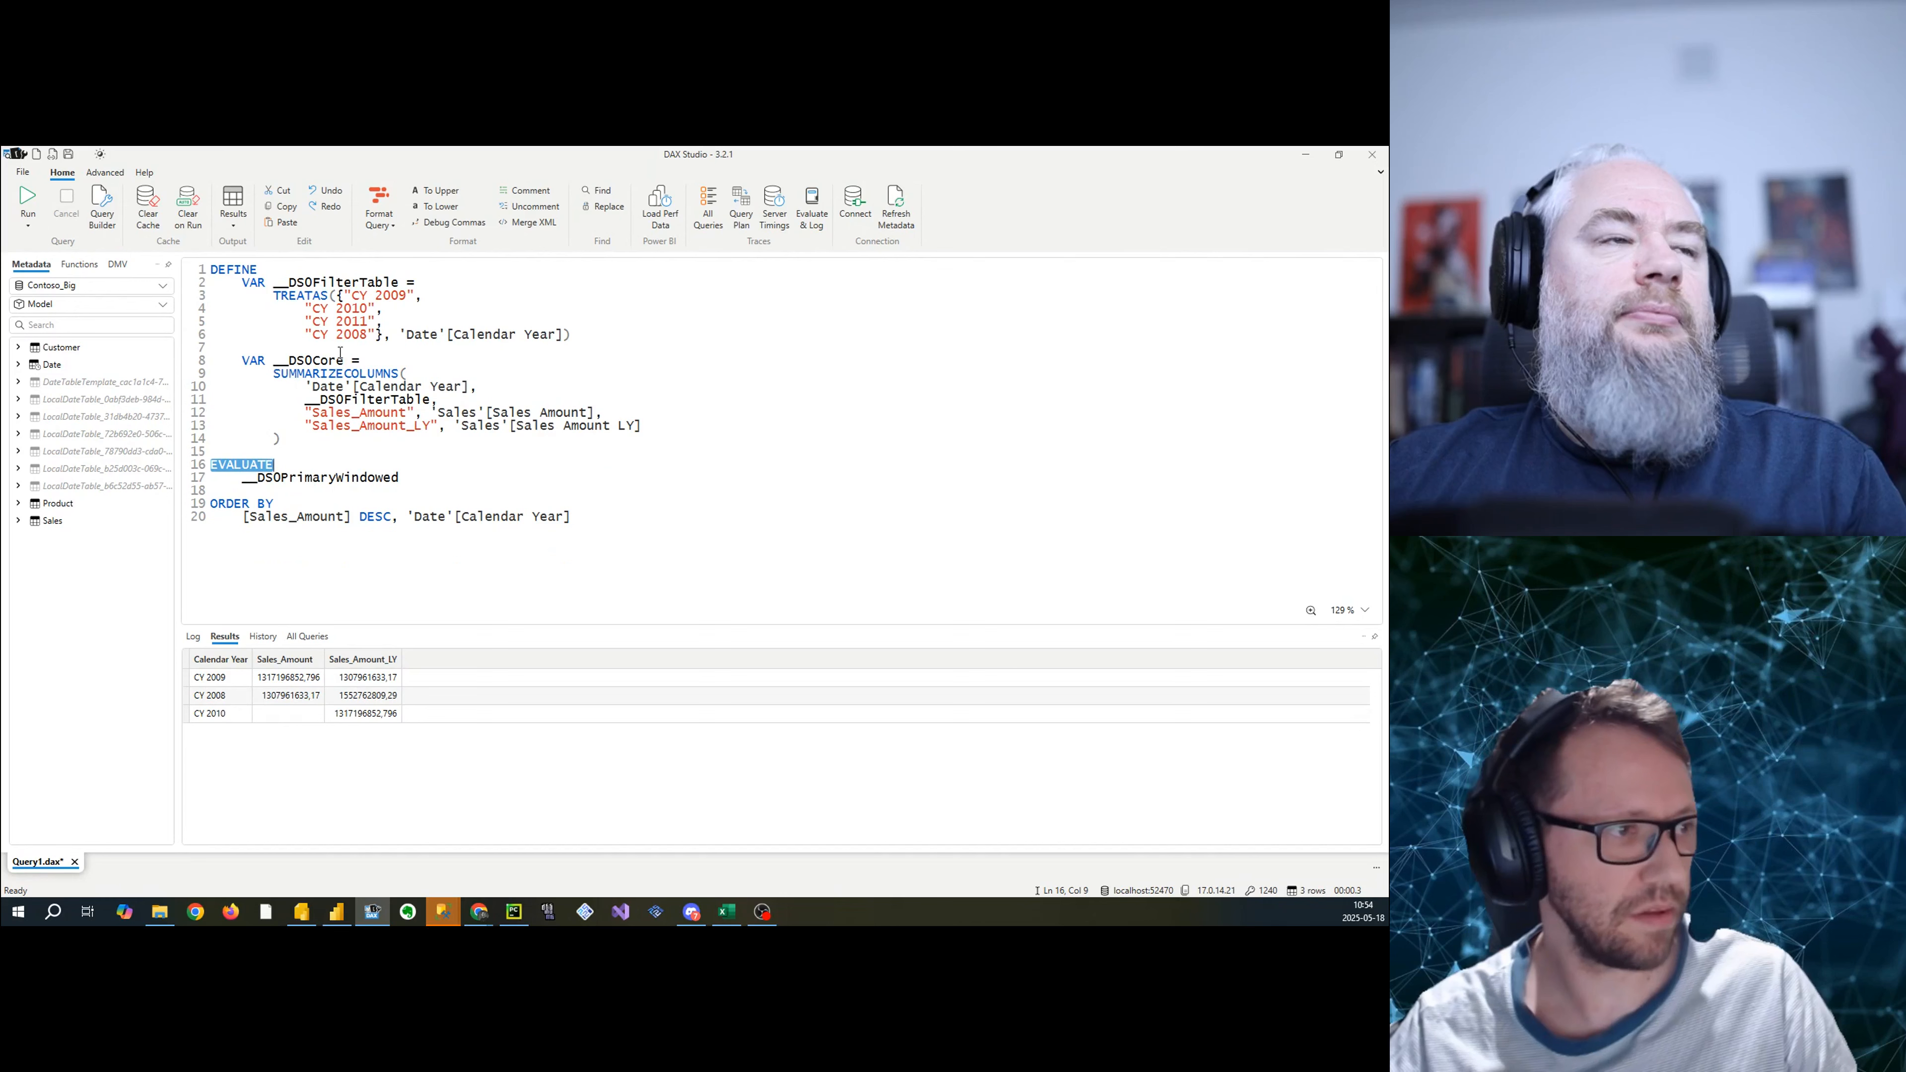
pyautogui.hotkey('ctrl', 'c')
pyautogui.moveTo(372, 361); pyautogui.dragTo(241, 360)
pyautogui.hotkey('ctrl', 'v')
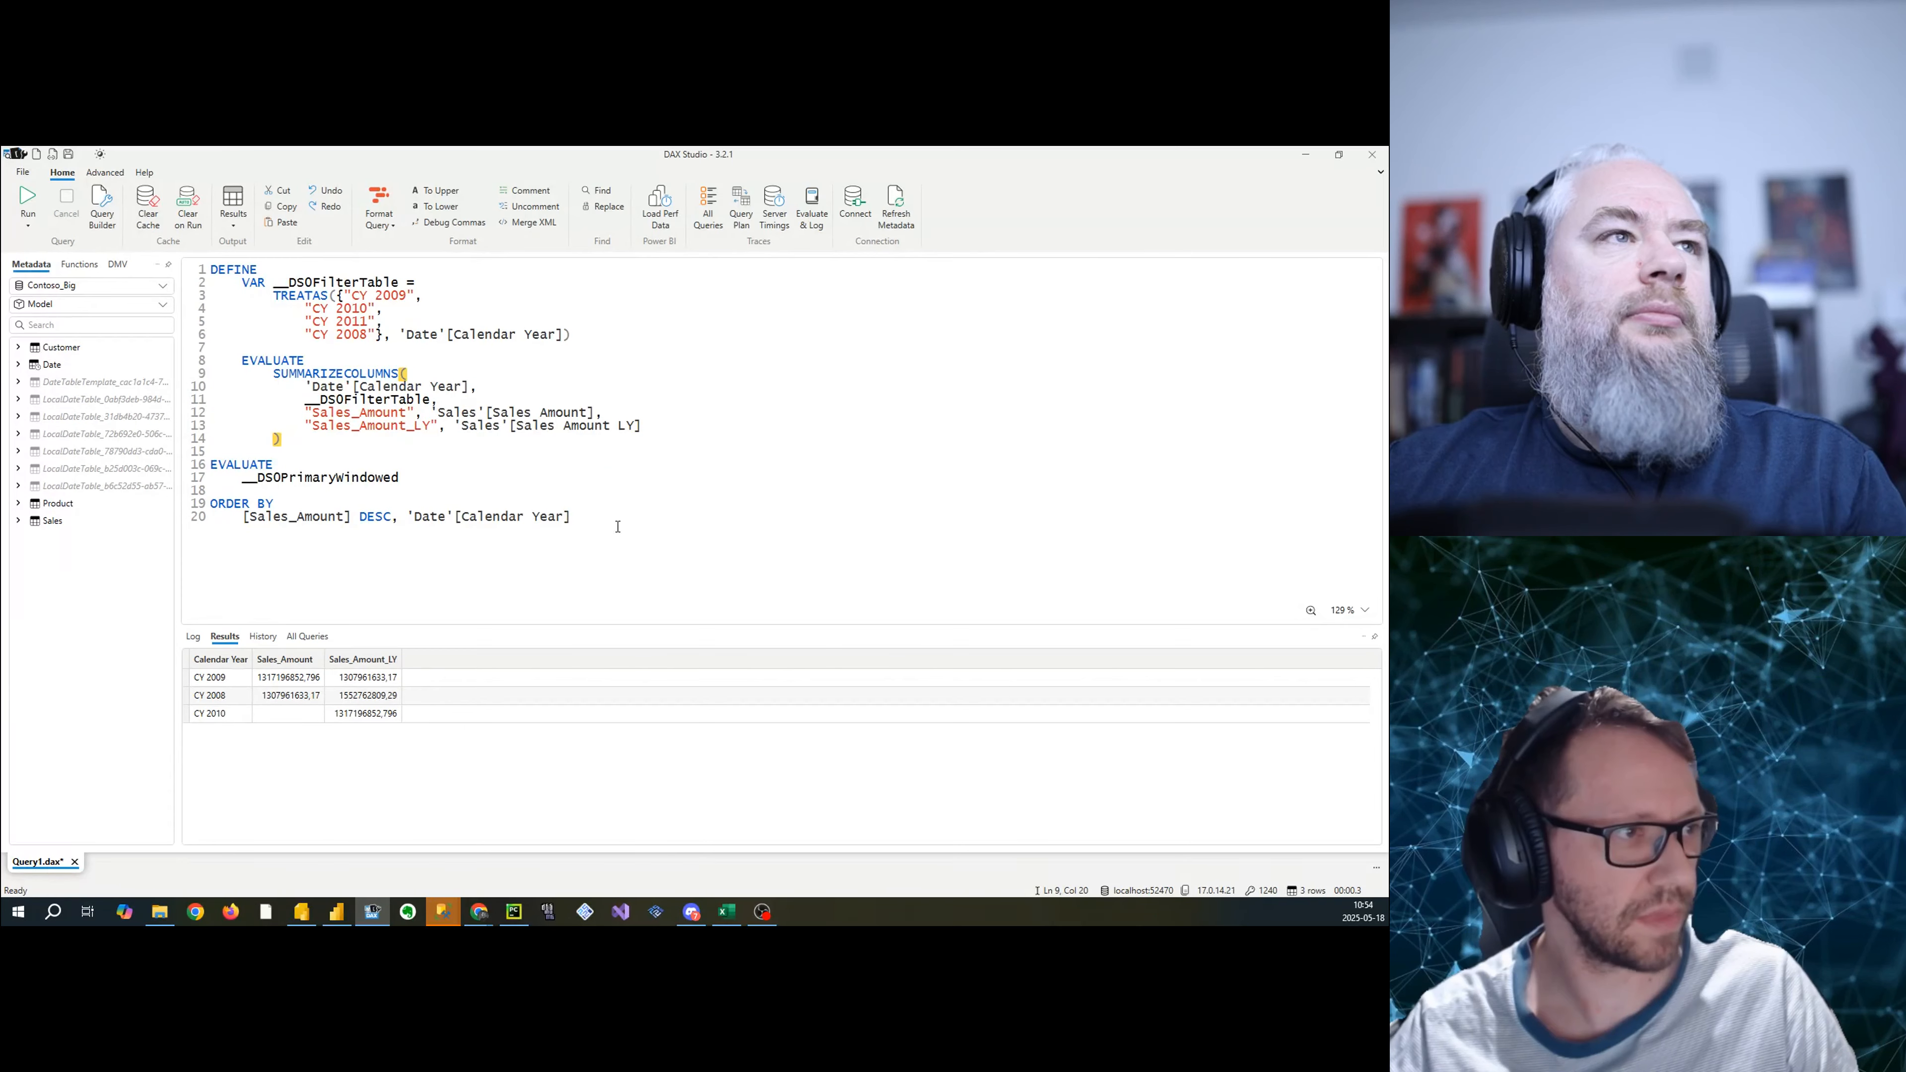
# - Remove the ORDER BY clause and the EVALUATE __DS0PrimaryWindowed block, and run the simplified query
pyautogui.moveTo(618, 526); pyautogui.dragTo(202, 490)
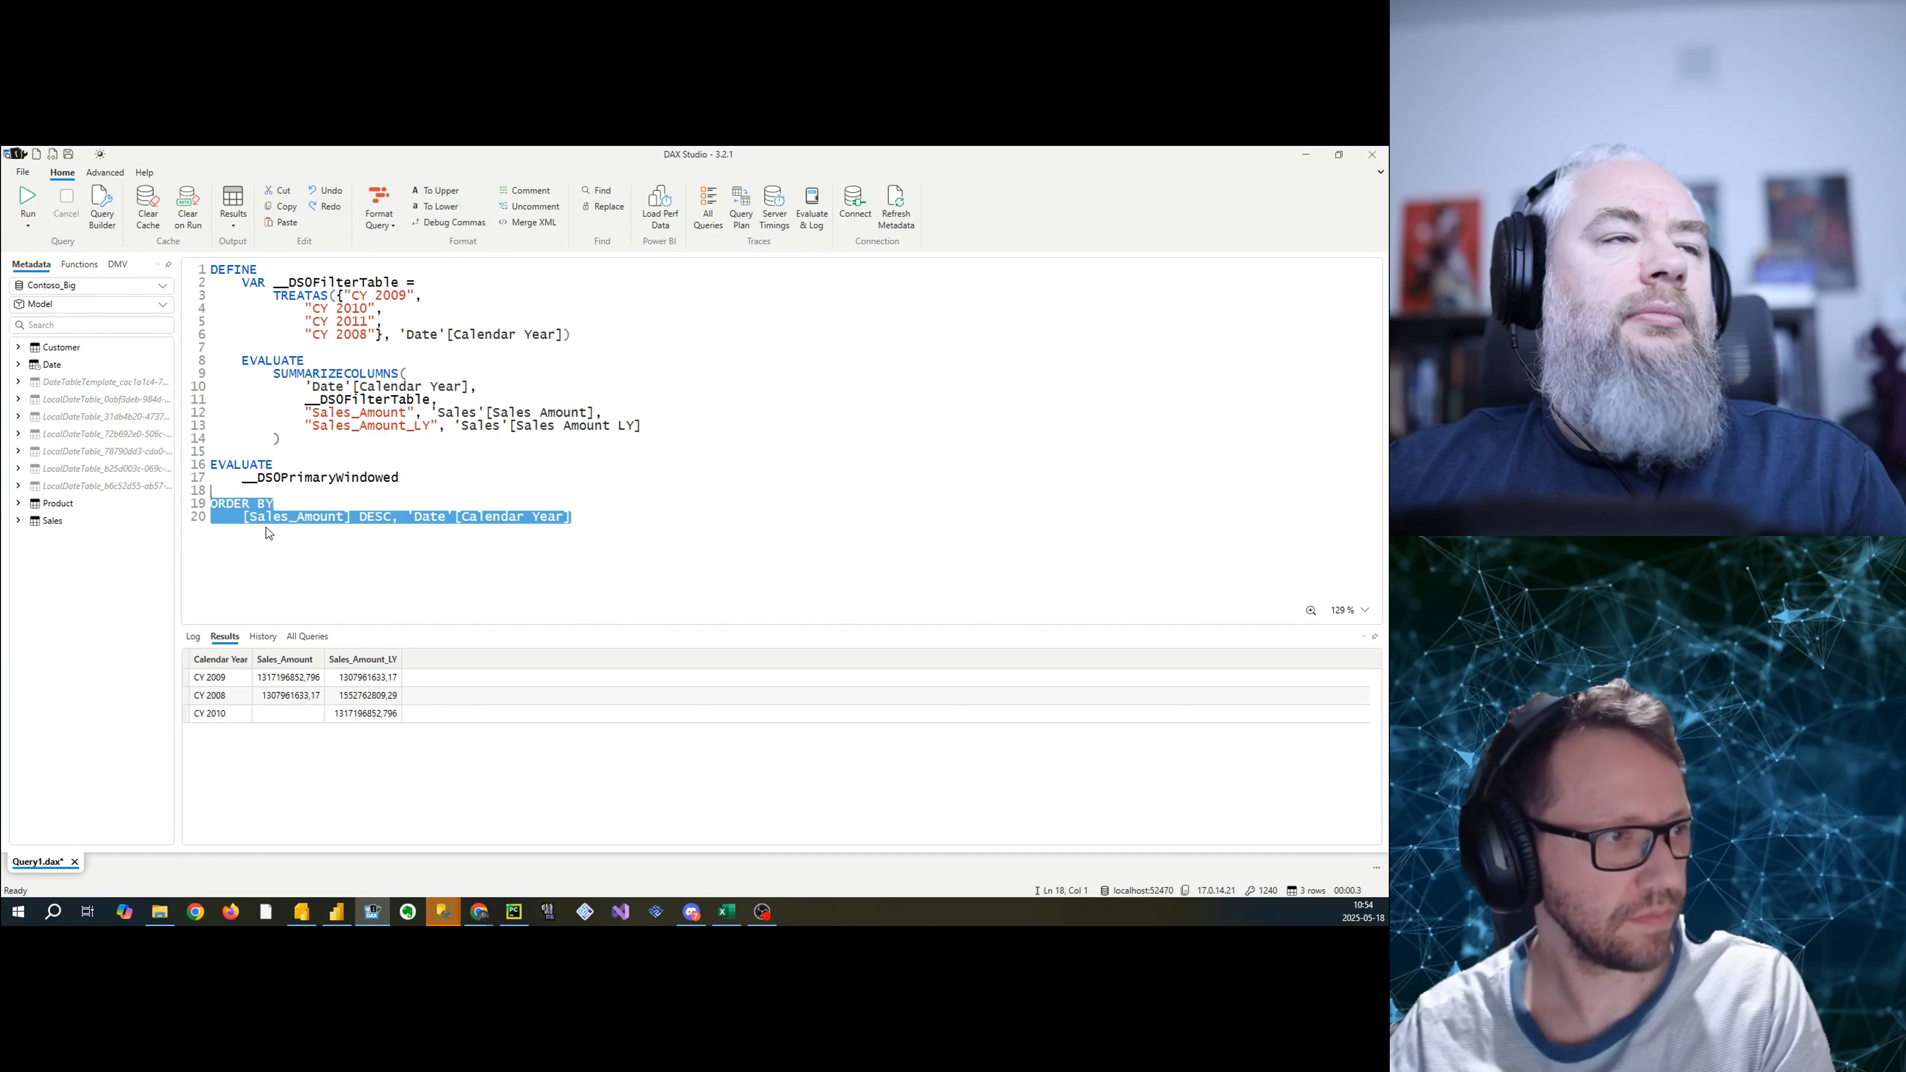
pyautogui.press('Delete')
pyautogui.moveTo(511, 546); pyautogui.dragTo(423, 449)
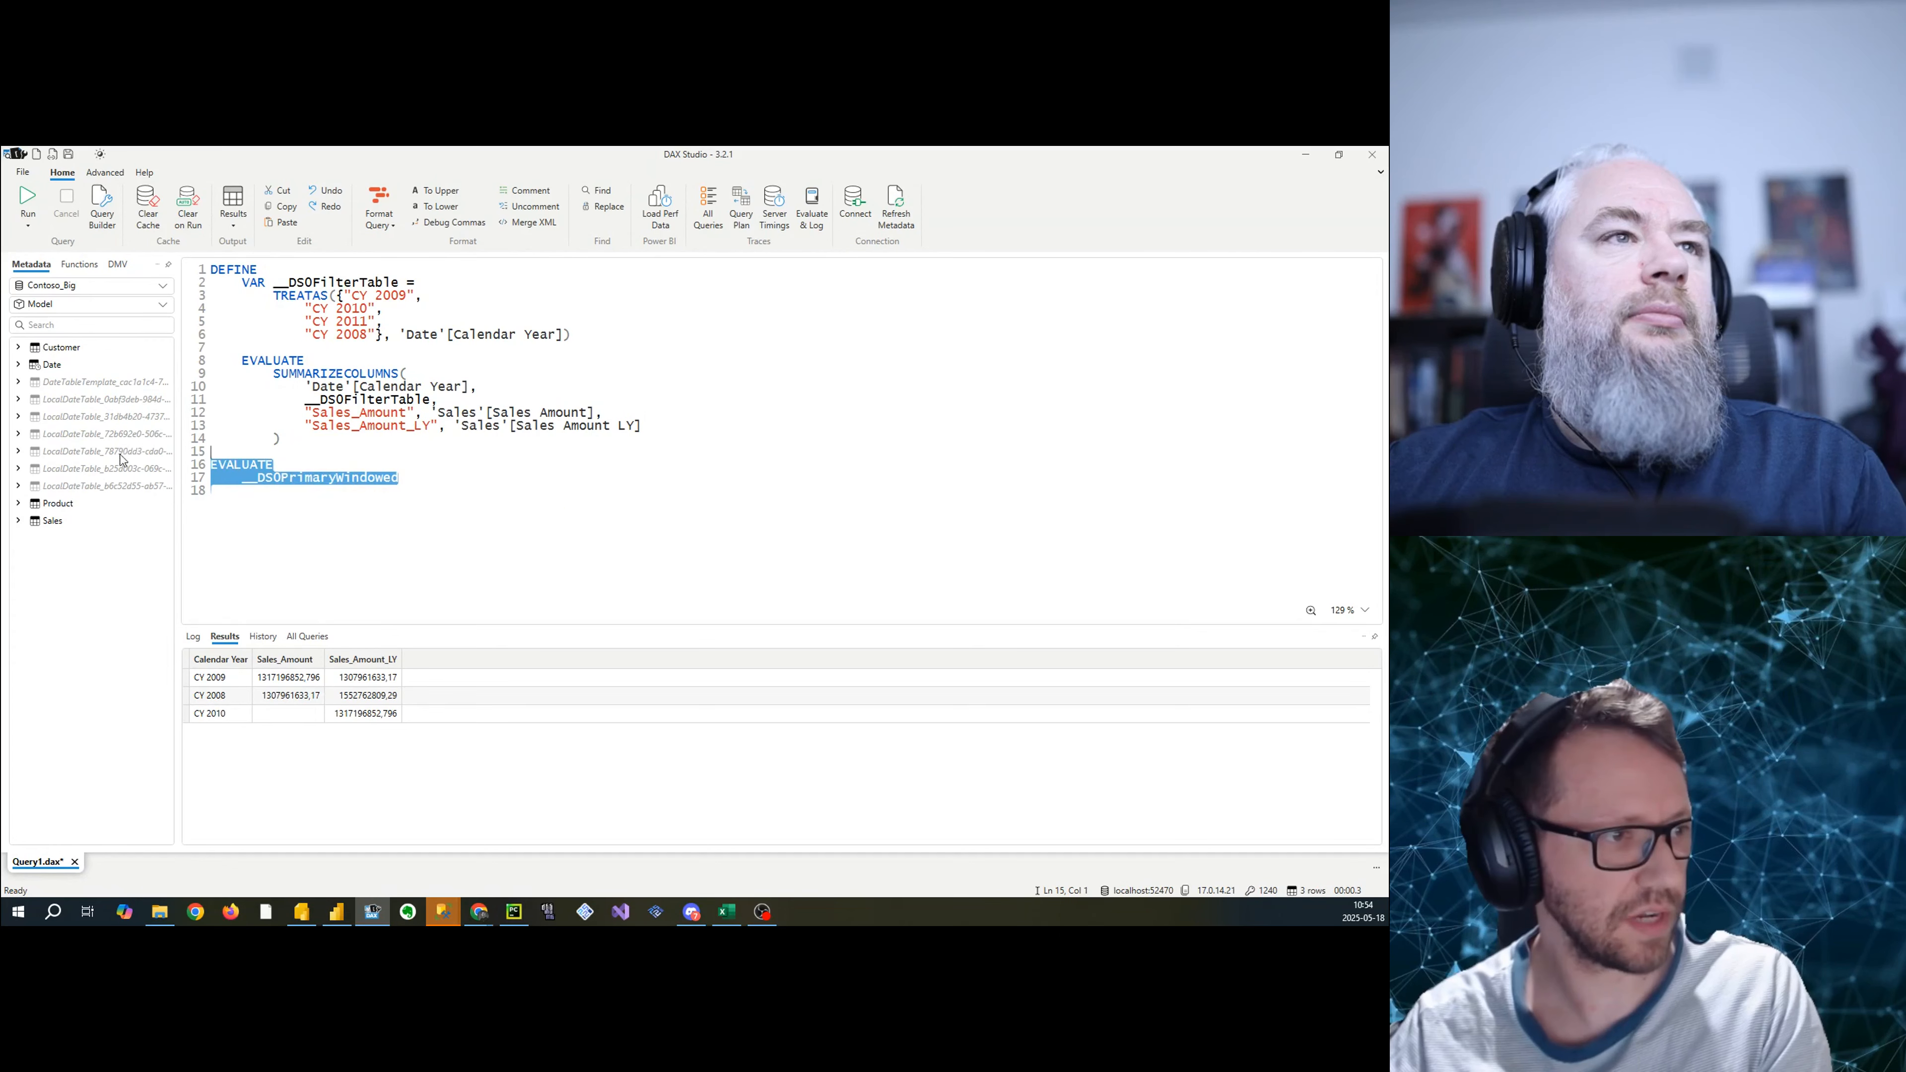
pyautogui.press('Delete')
pyautogui.press('F5')
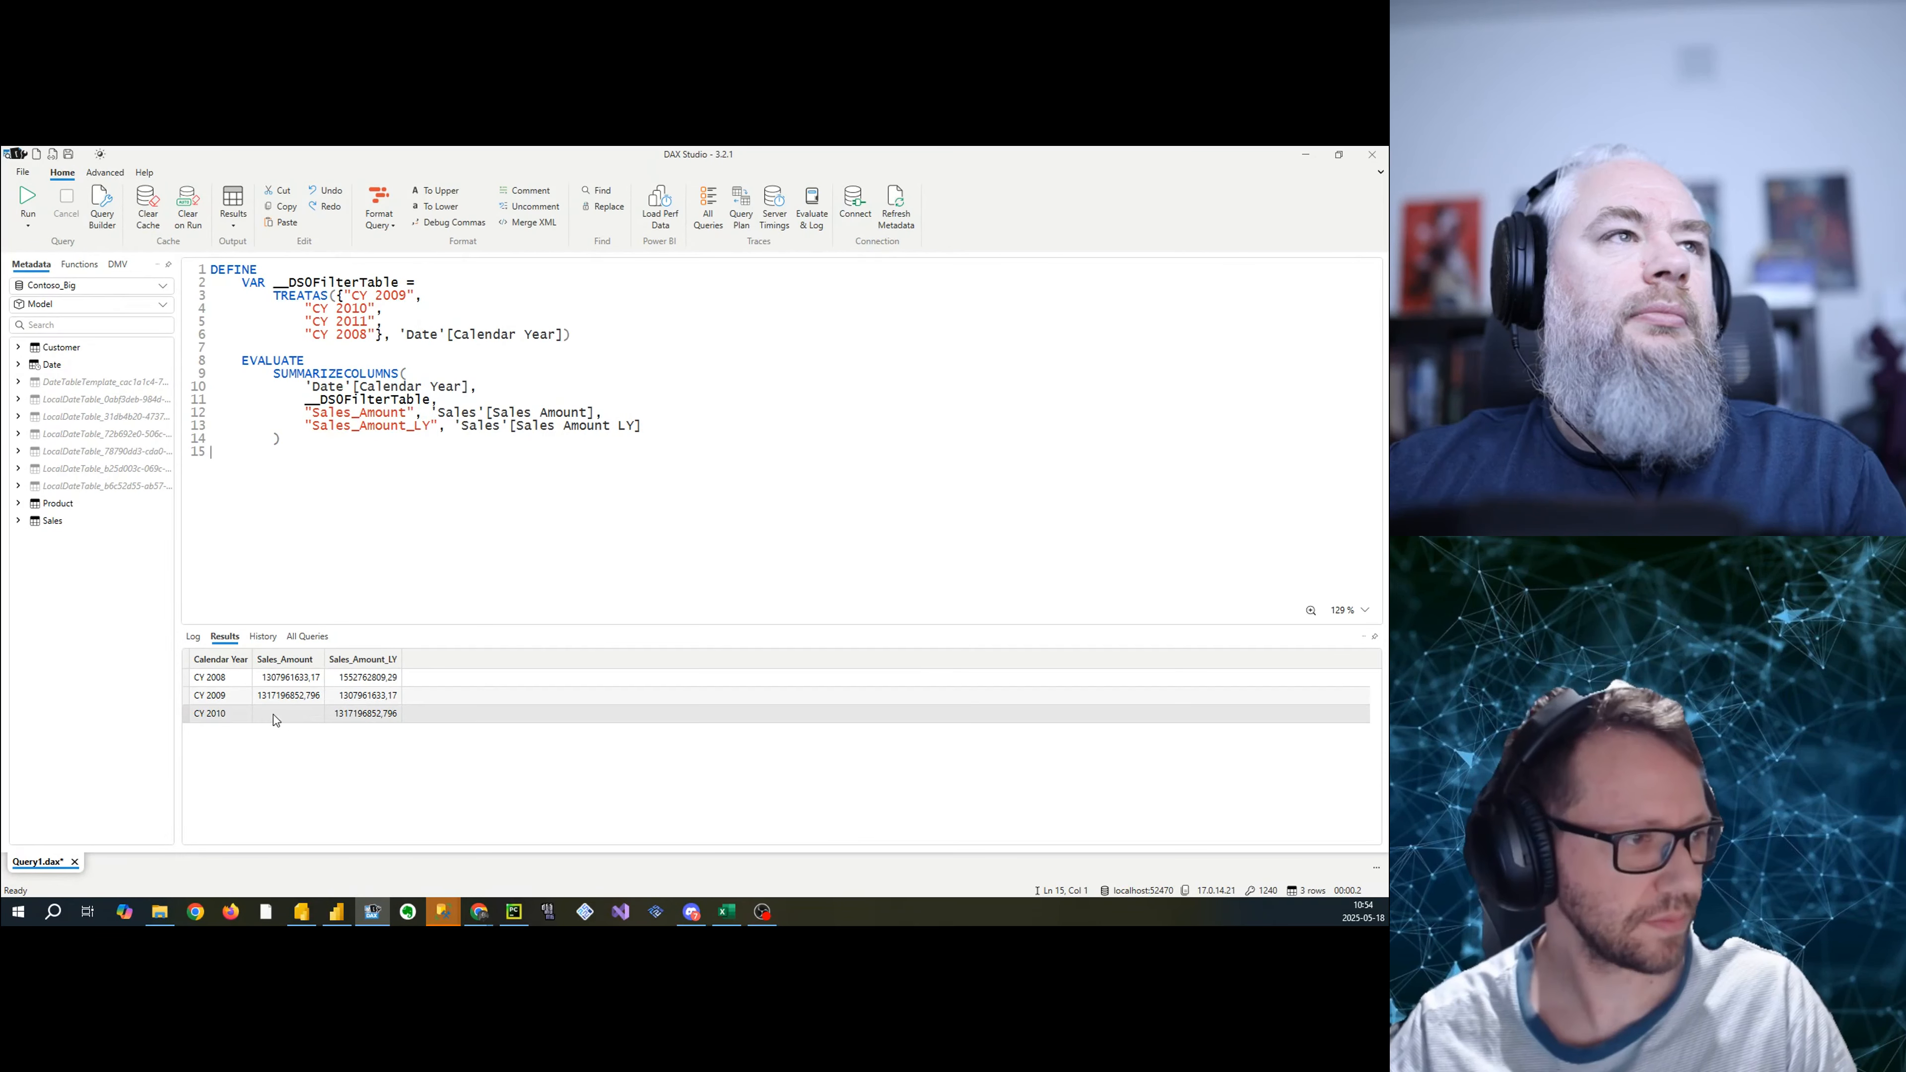
# - Outdent the query lines below DEFINE by one level and insert a blank line after DEFINE
pyautogui.click(444, 495)
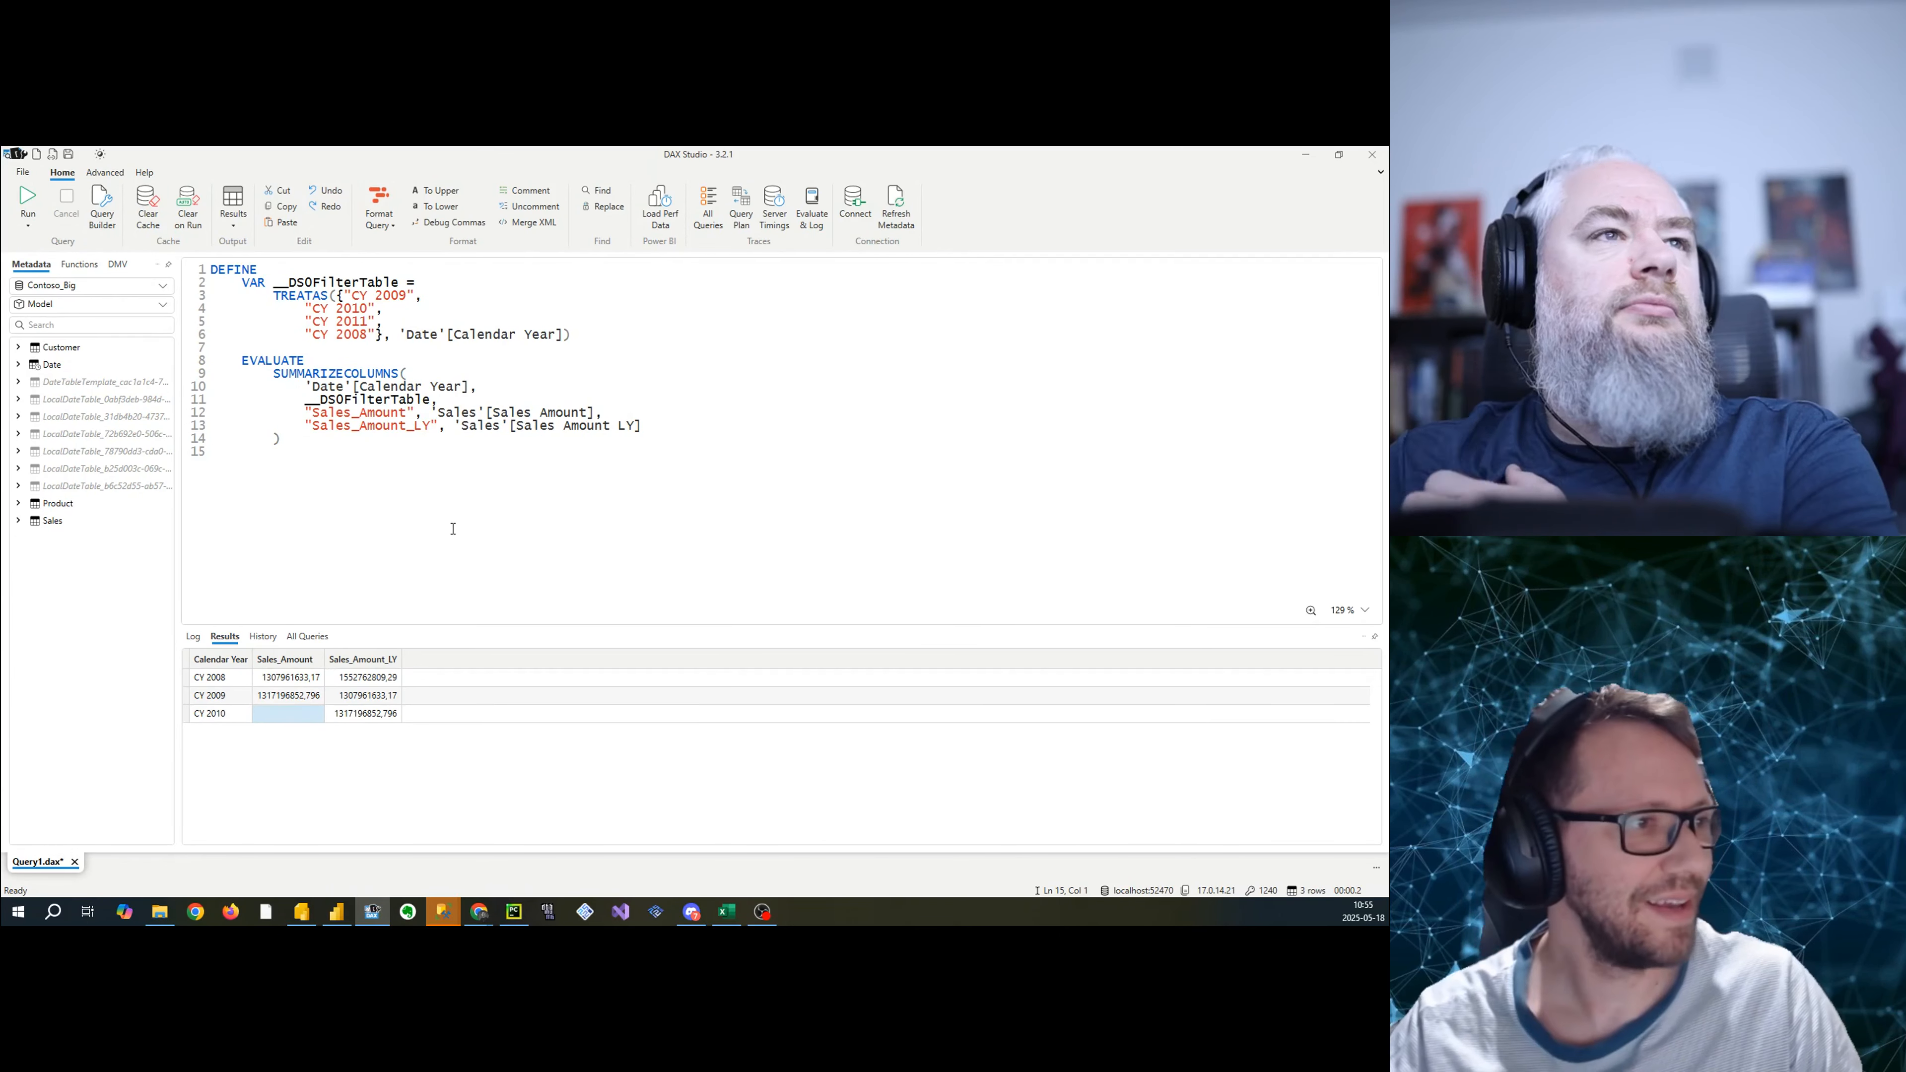
pyautogui.moveTo(279, 439); pyautogui.dragTo(213, 279)
pyautogui.hotkey('shift', 'Tab')
pyautogui.click(495, 558)
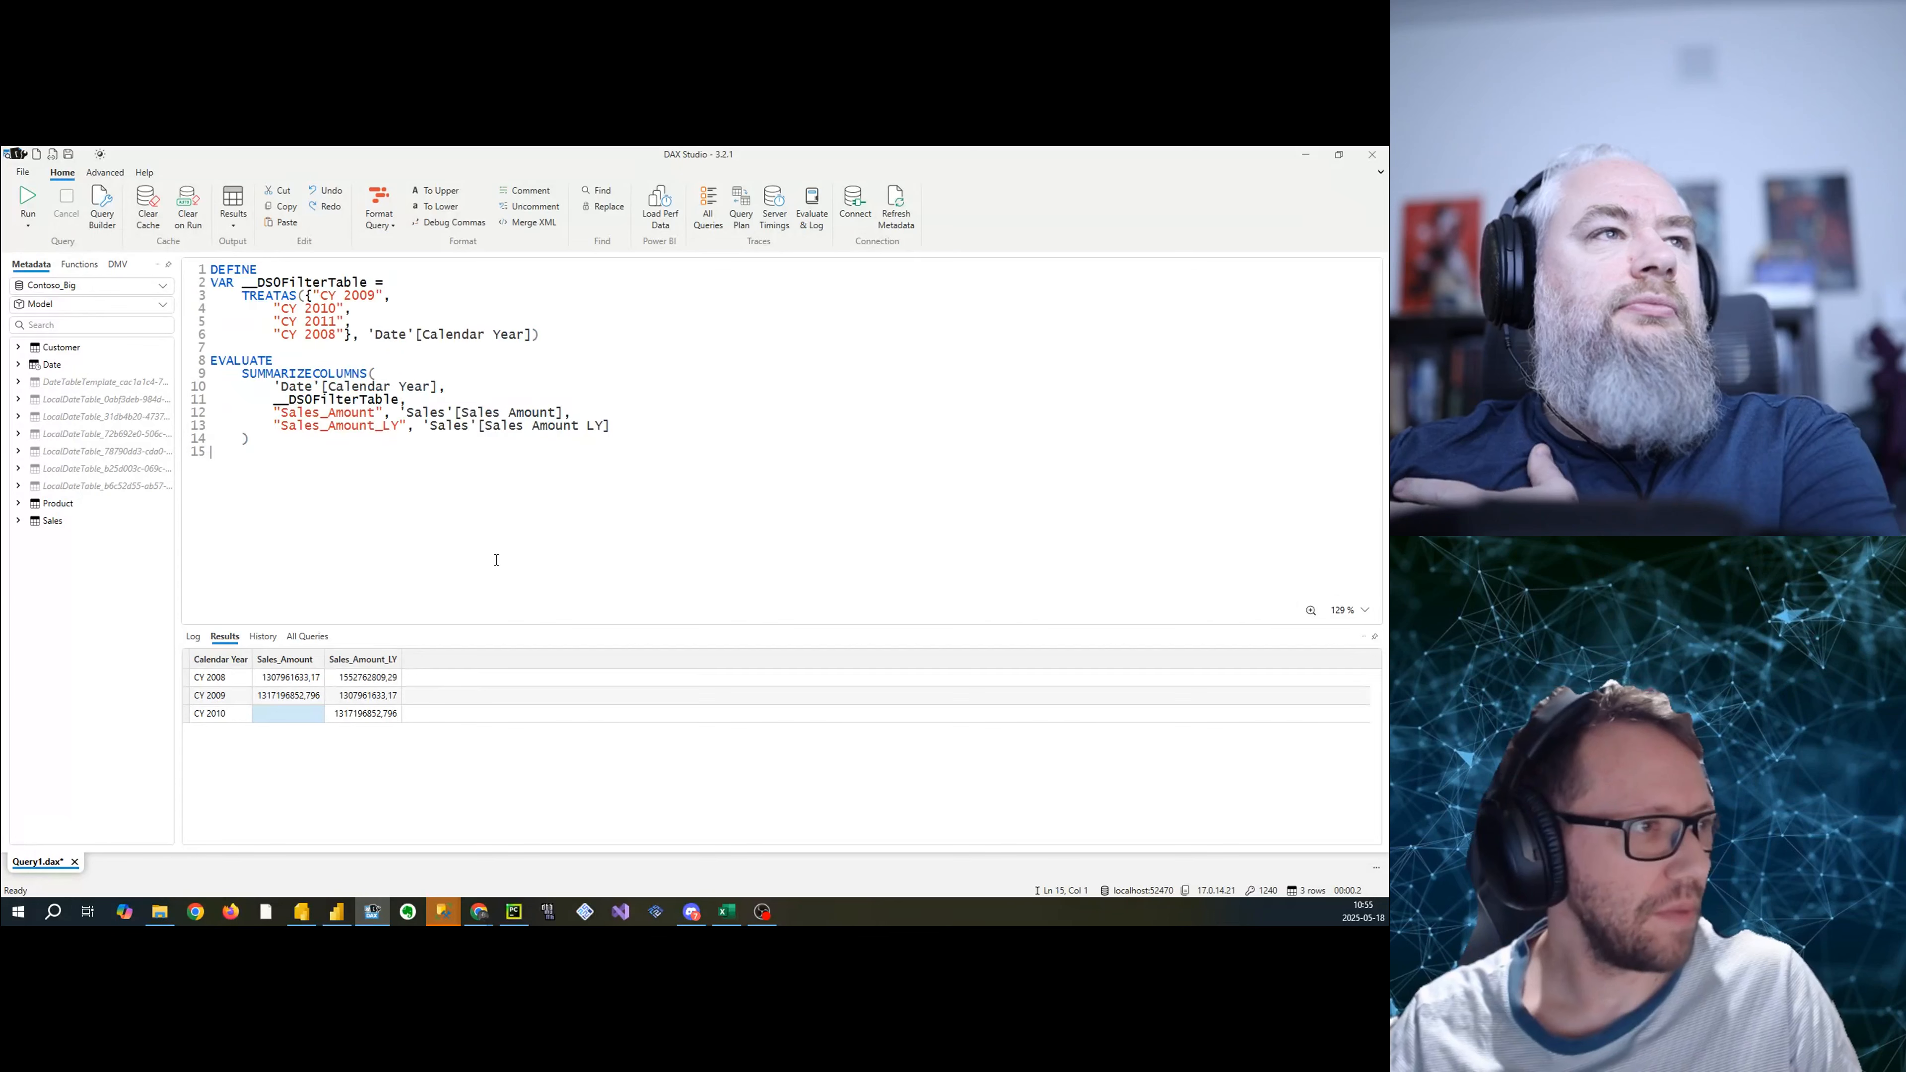
pyautogui.press('Return')
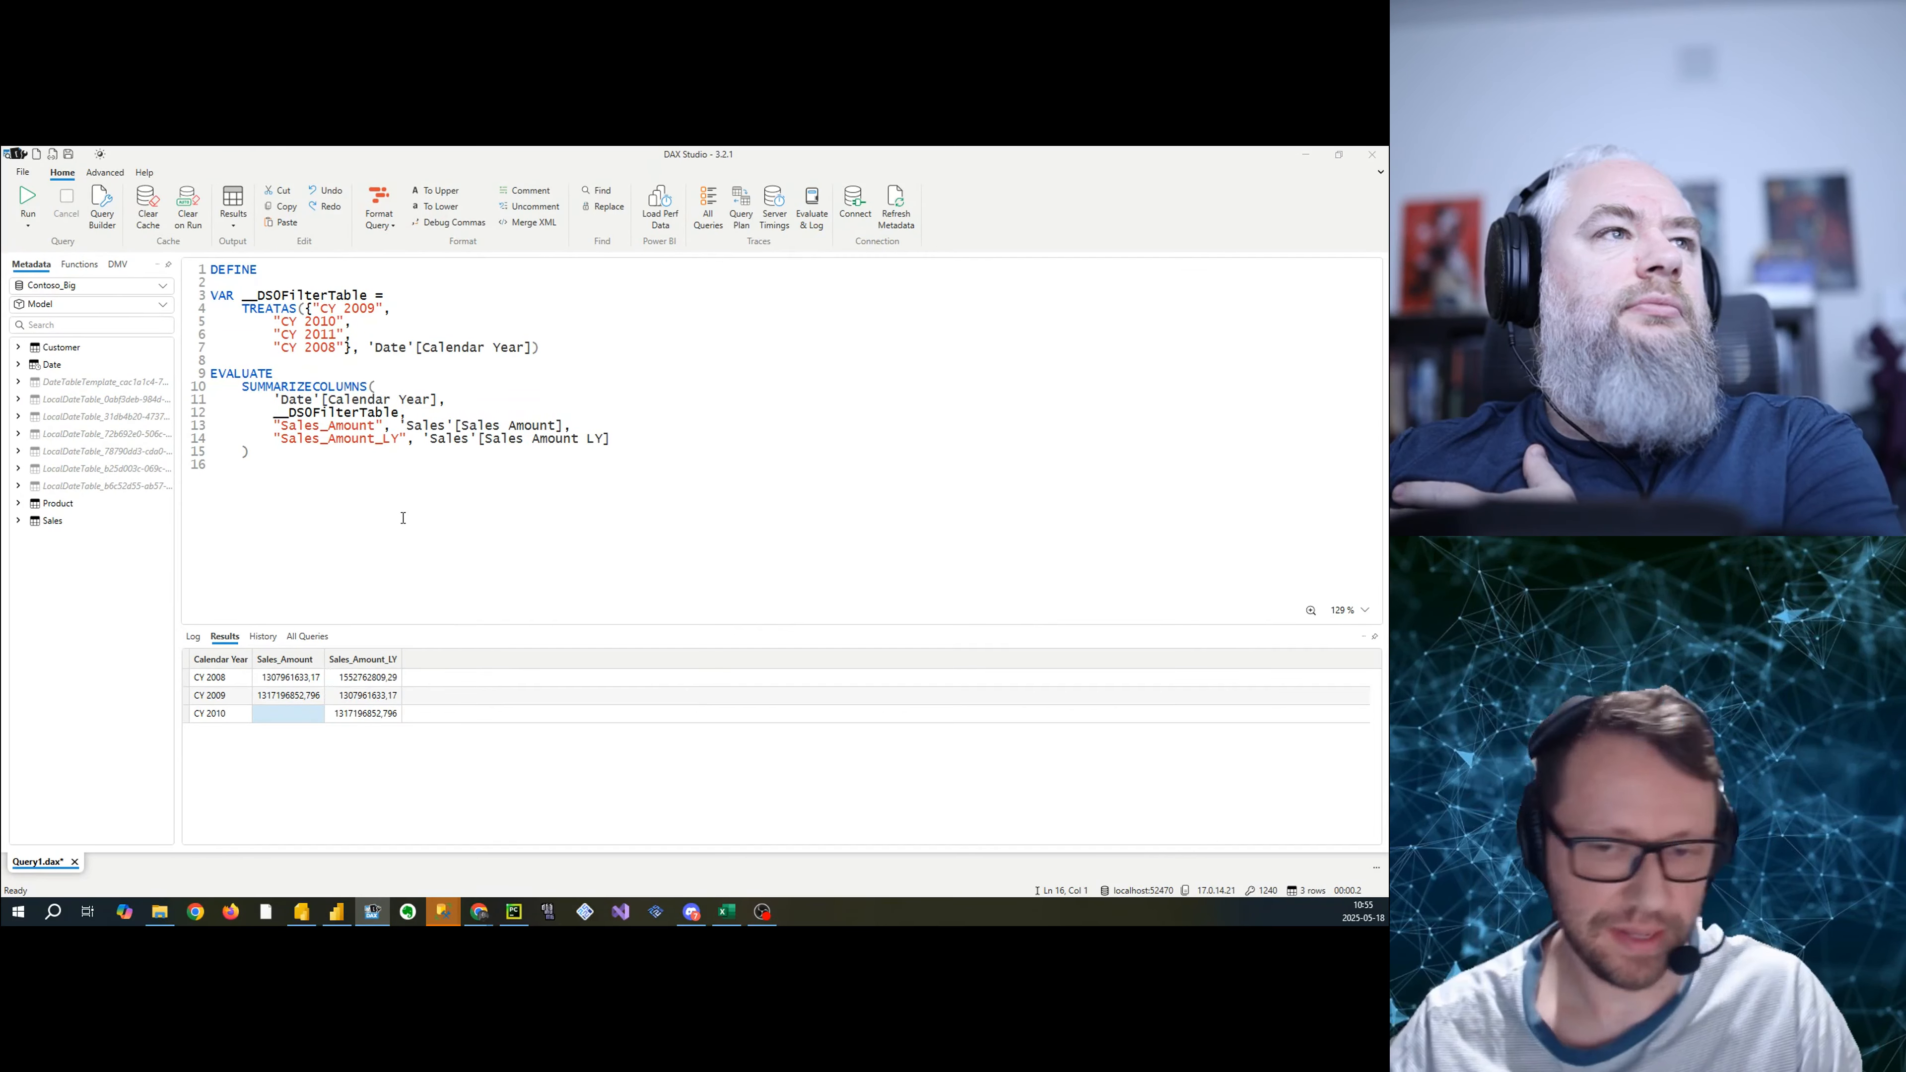
pyautogui.hotkey('alt', 'Tab')
pyautogui.click(521, 527)
pyautogui.hotkey('alt', 'Tab')
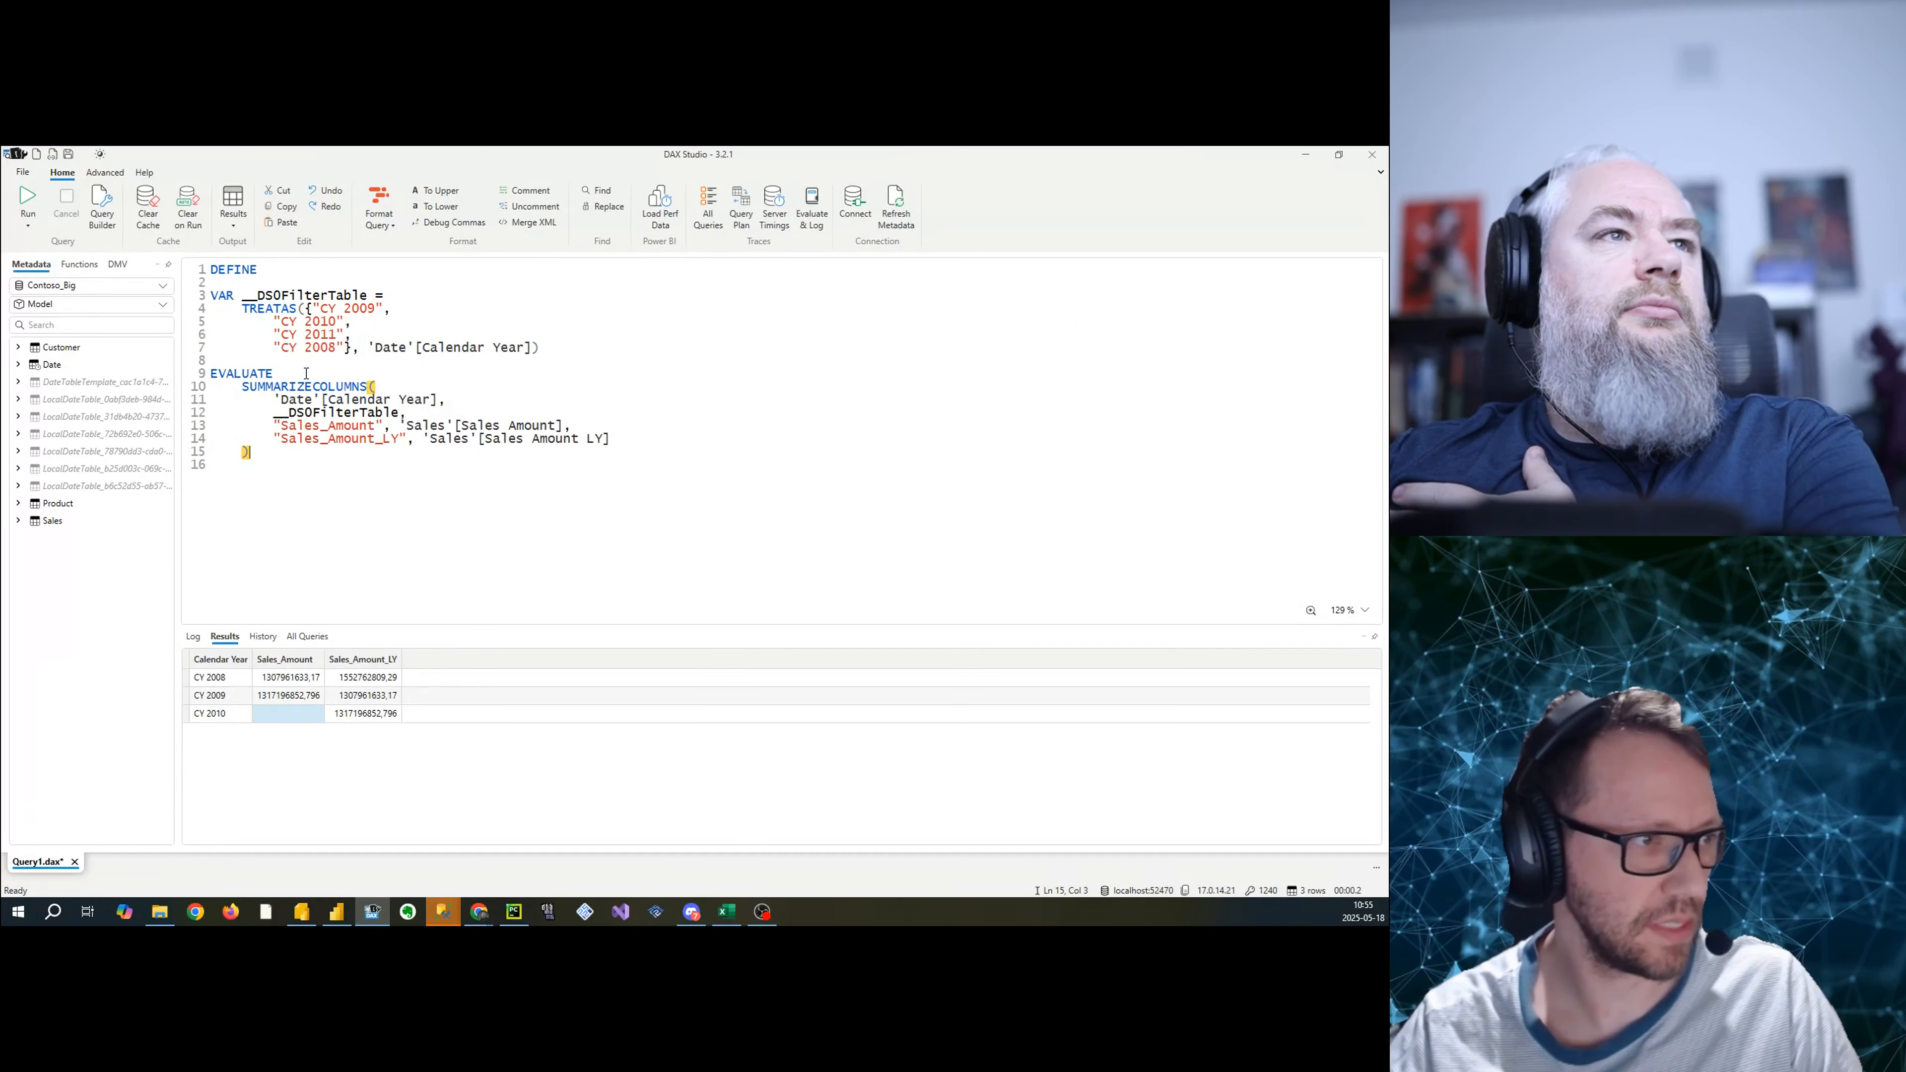
pyautogui.press('Return')
pyautogui.press('Return')
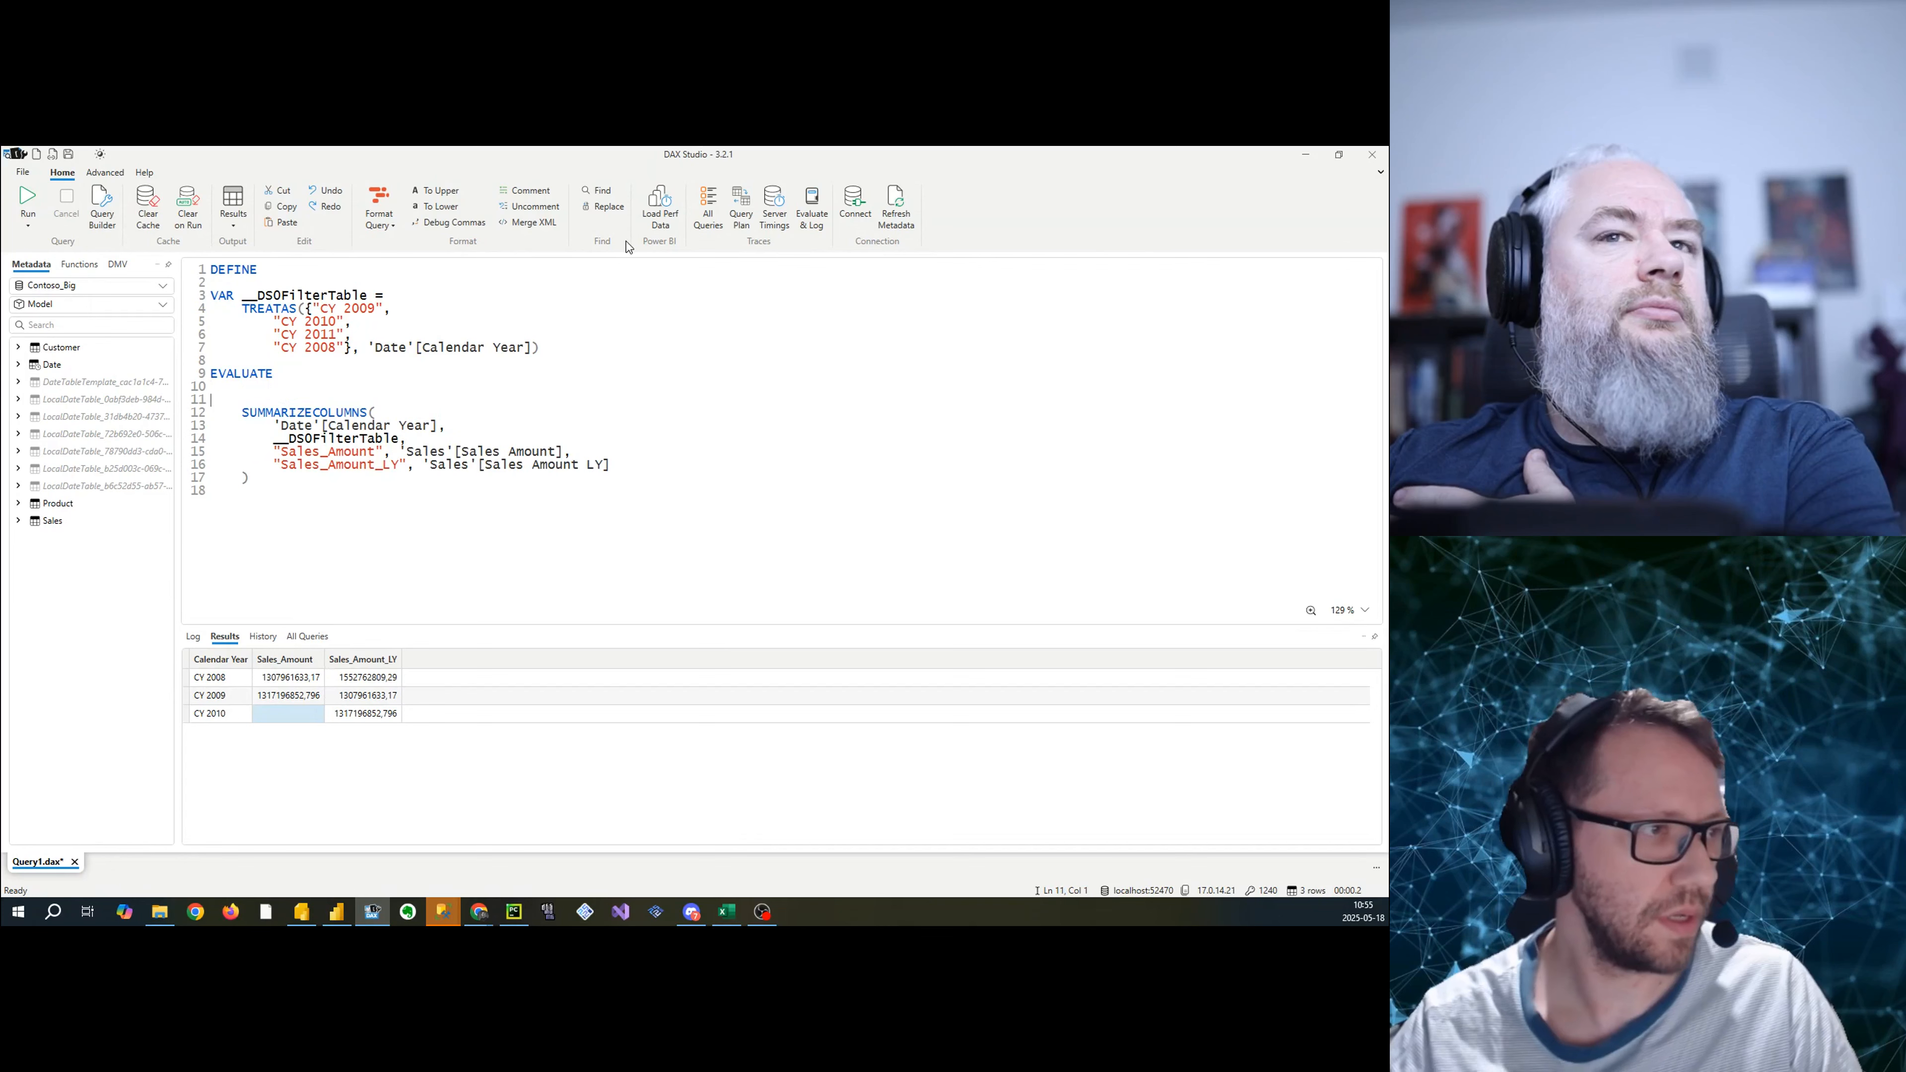
pyautogui.press('BackSpace')
pyautogui.write('CALC')
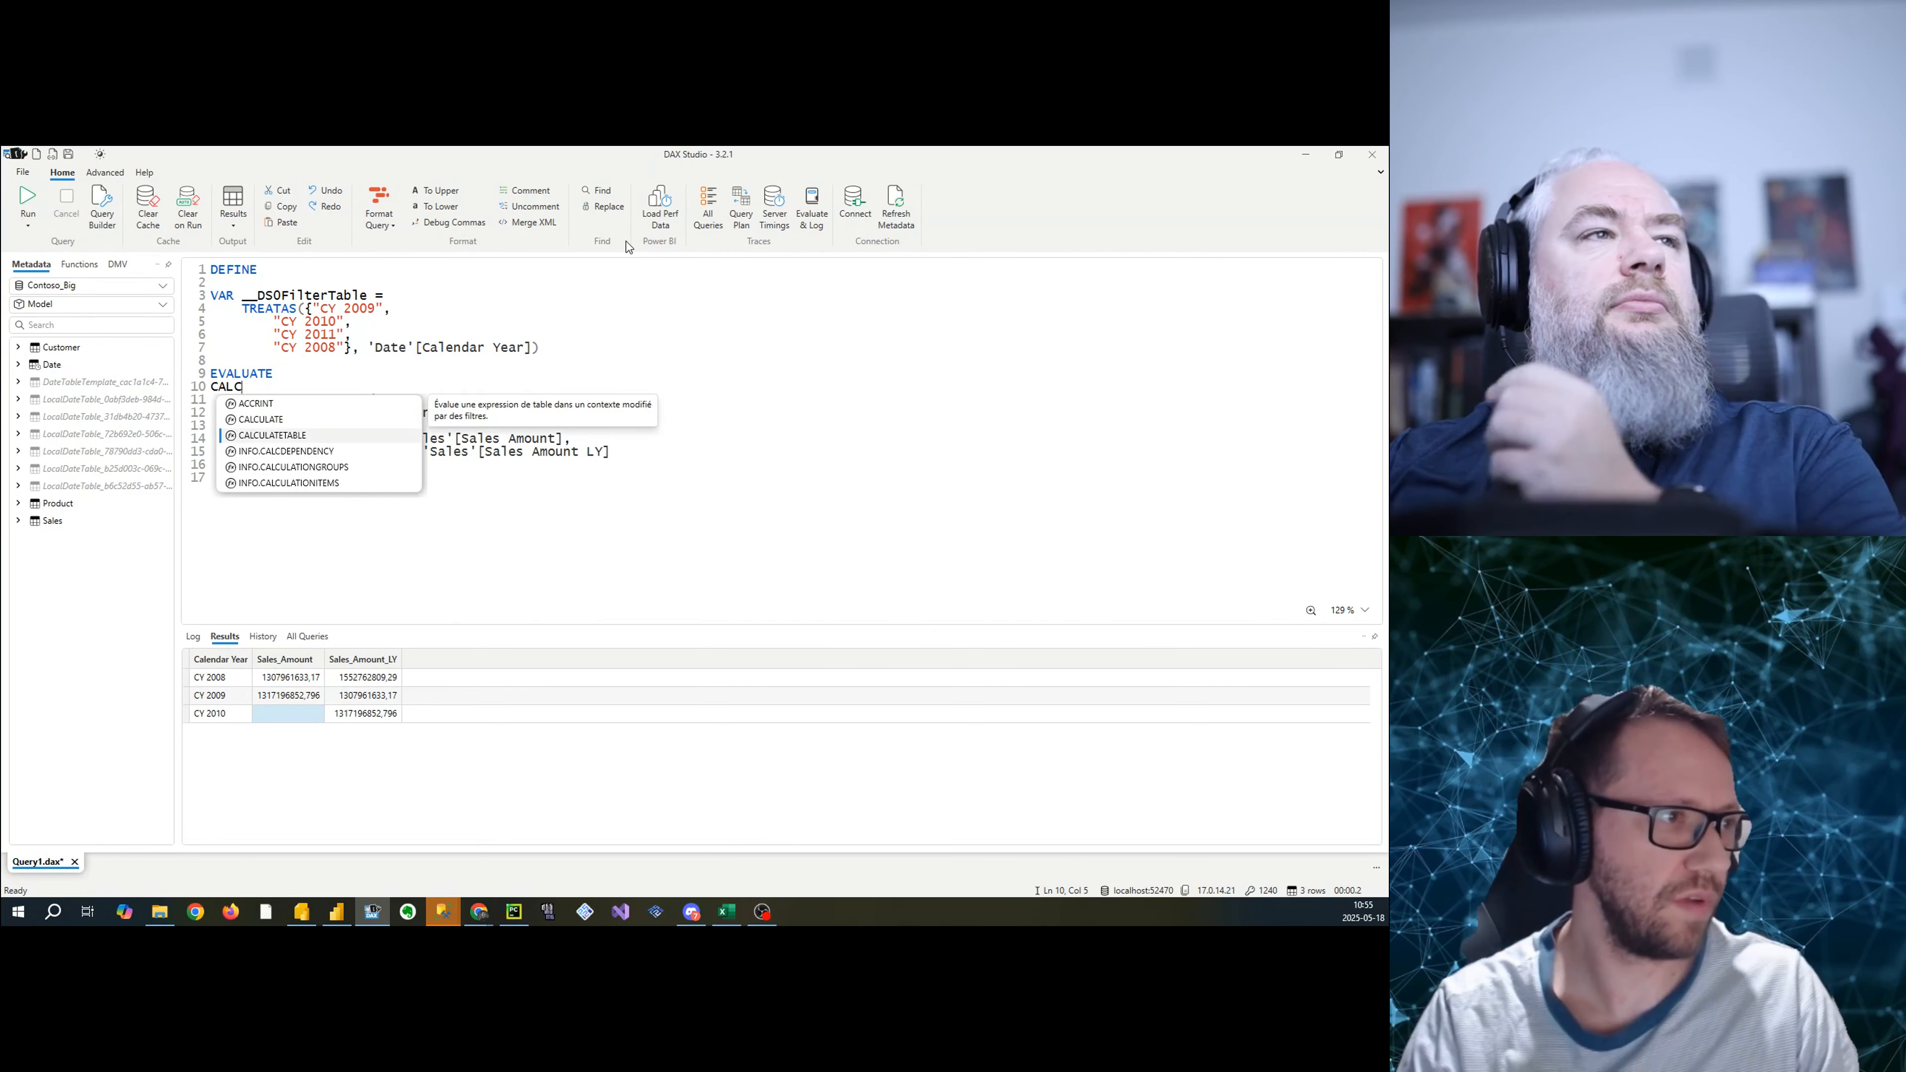
pyautogui.click(654, 600)
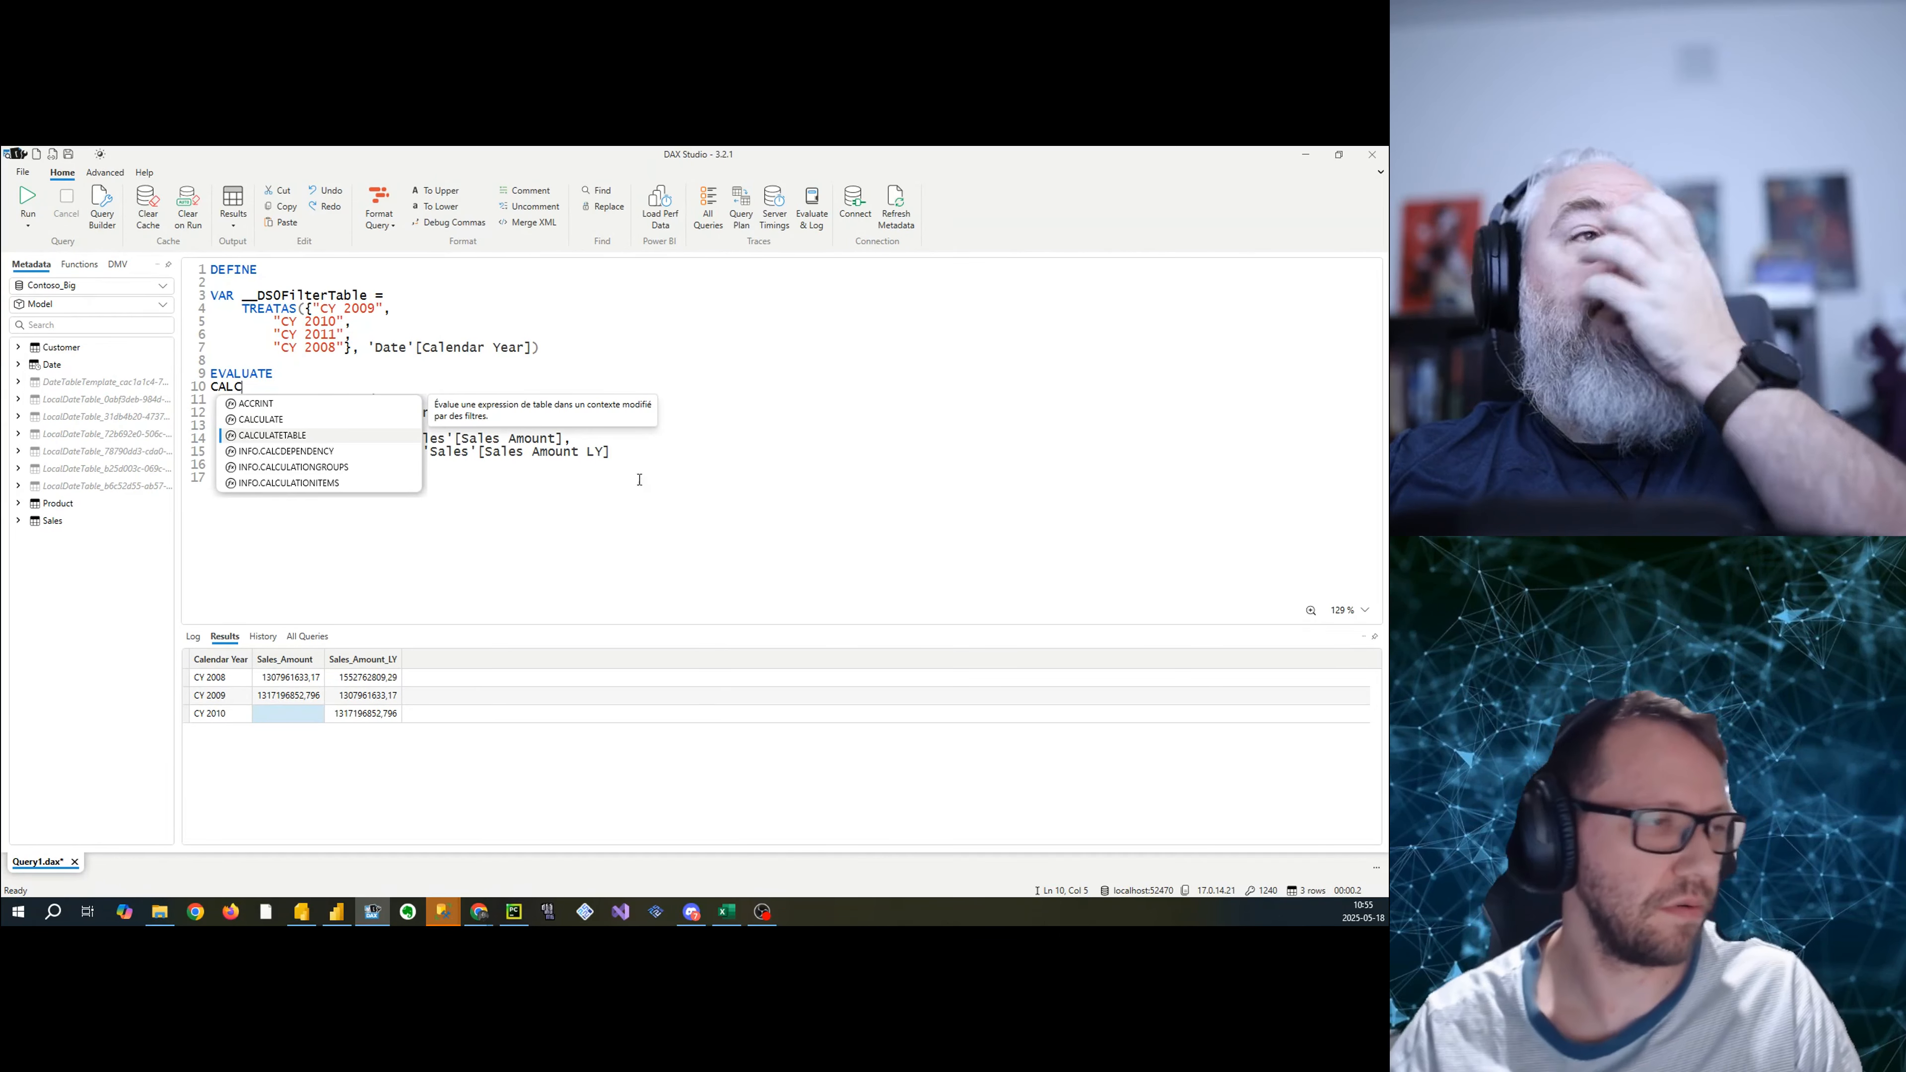
# - Switch to Power BI Report Builder, add the Product table's Brand before Sales Amount in the Query Designer and accept the query
pyautogui.click(339, 913)
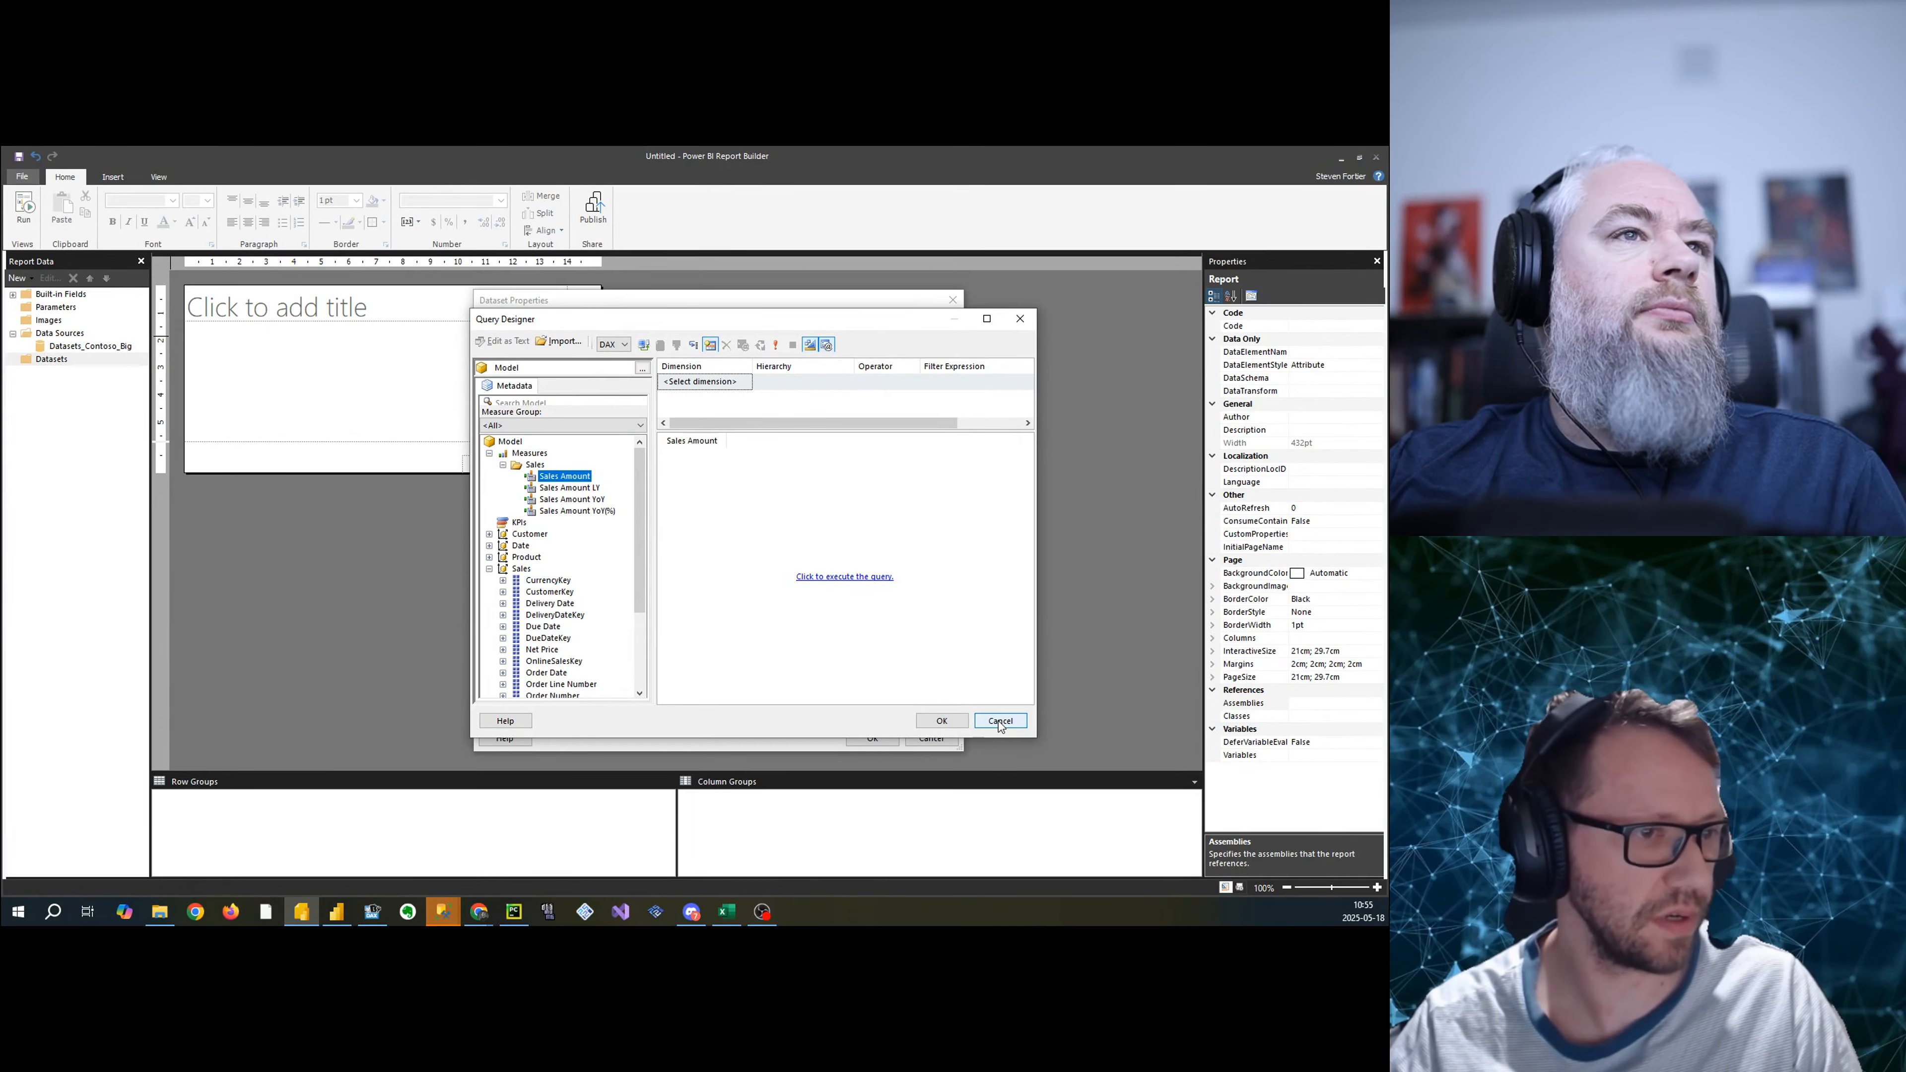
pyautogui.moveTo(735, 320); pyautogui.dragTo(252, 326)
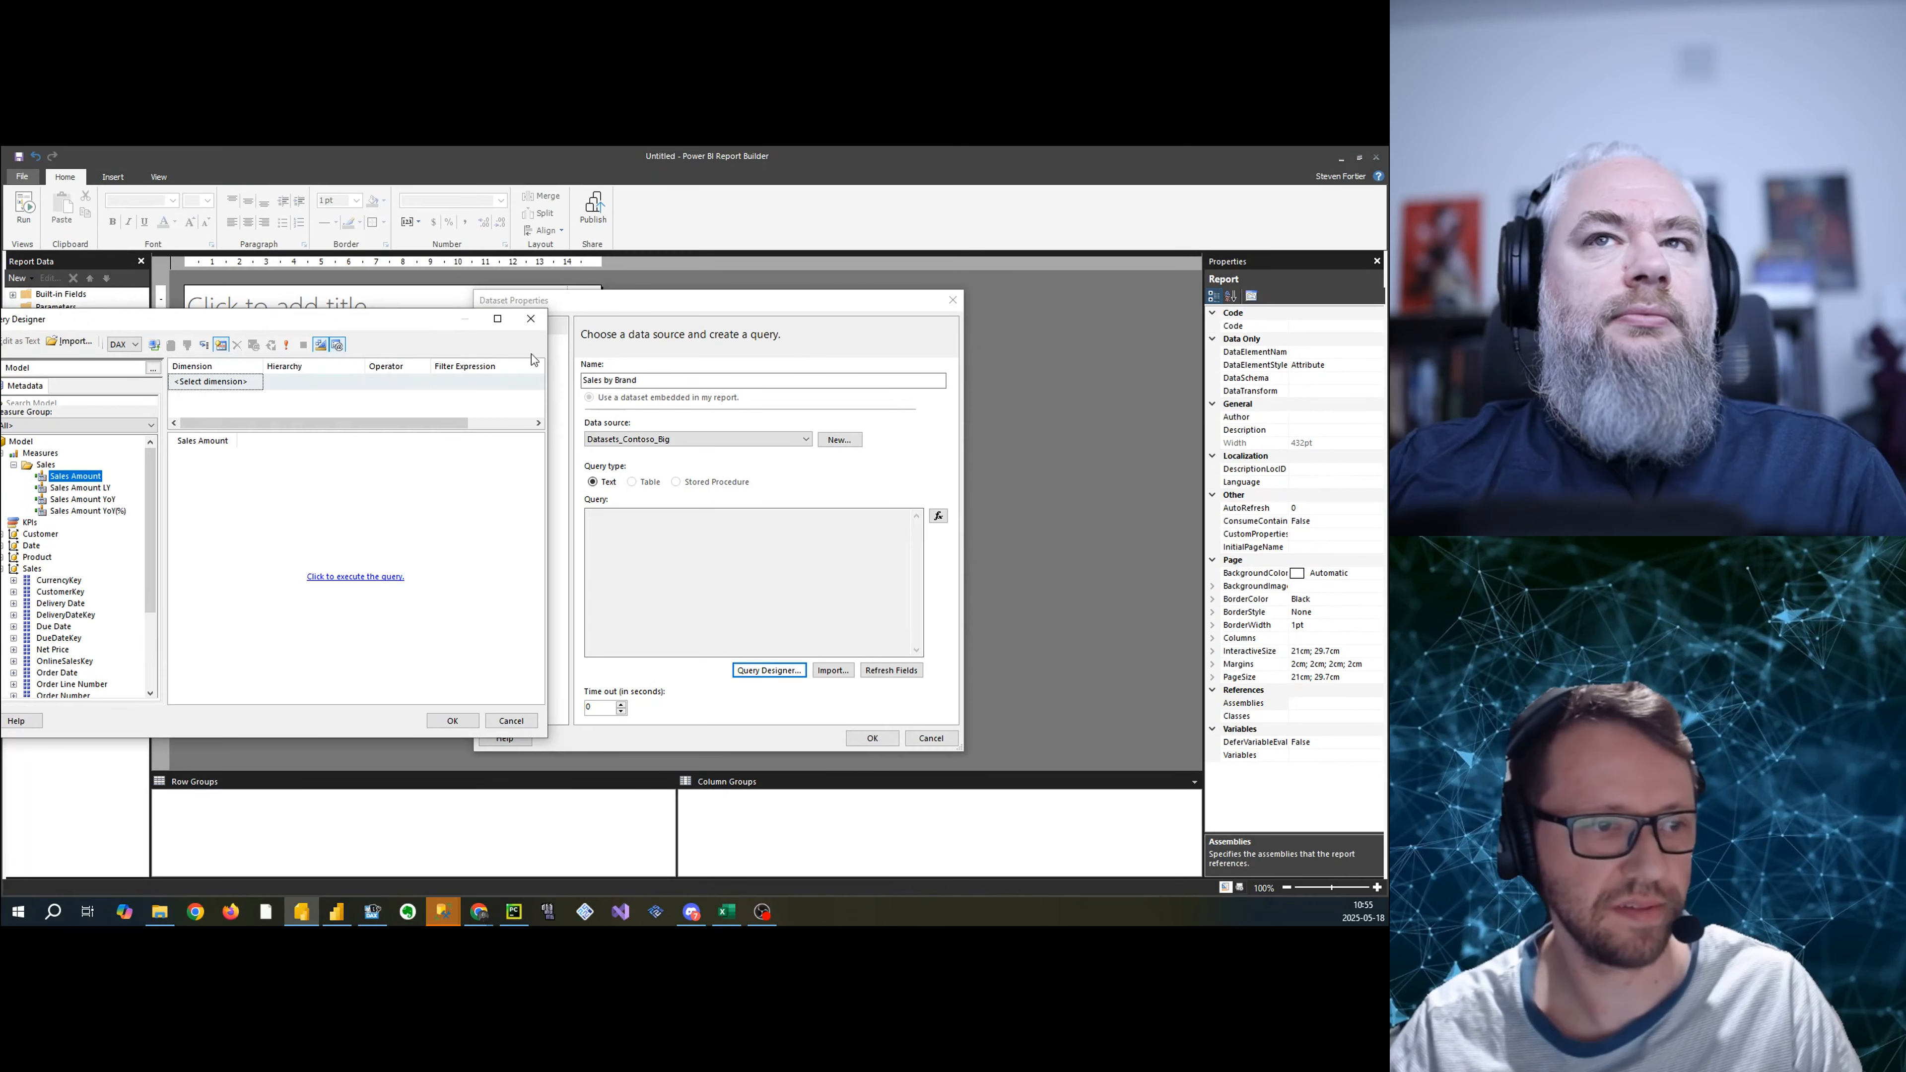
pyautogui.moveTo(287, 324); pyautogui.dragTo(790, 308)
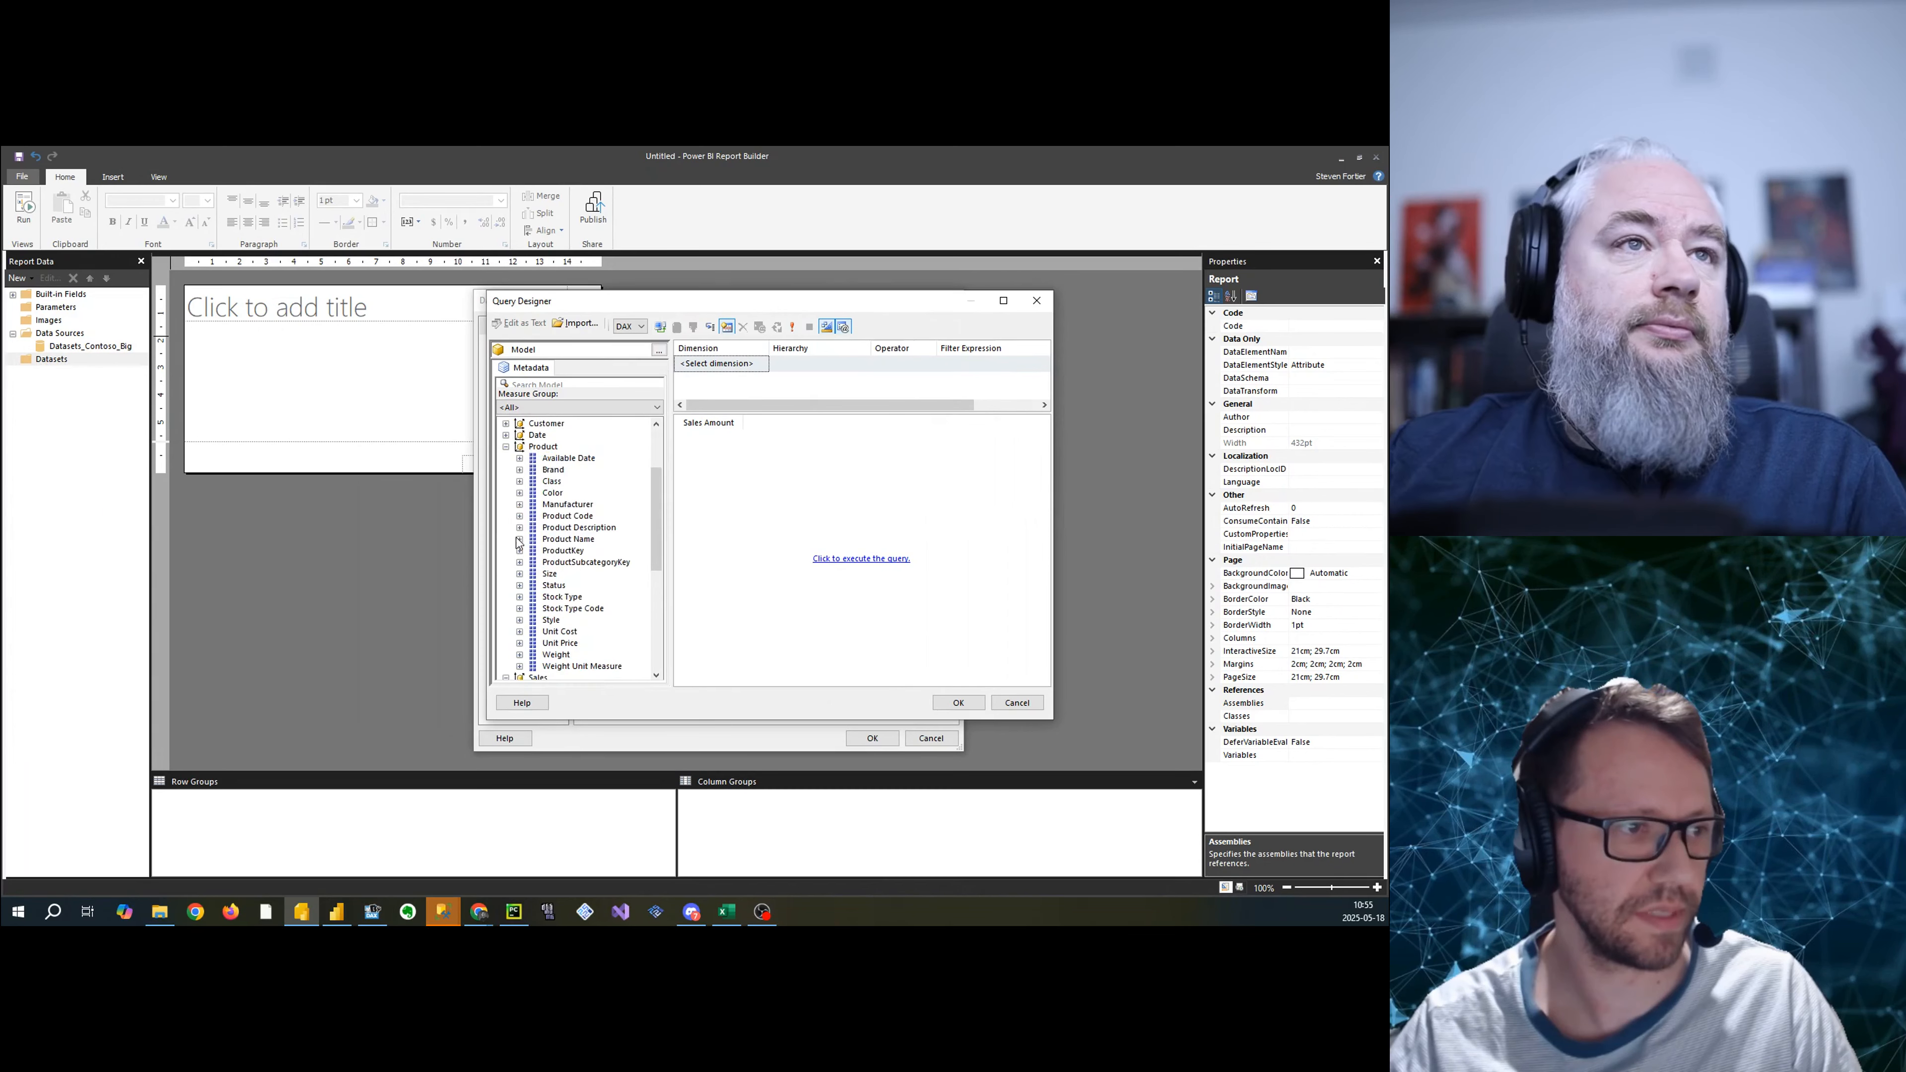
pyautogui.click(553, 471)
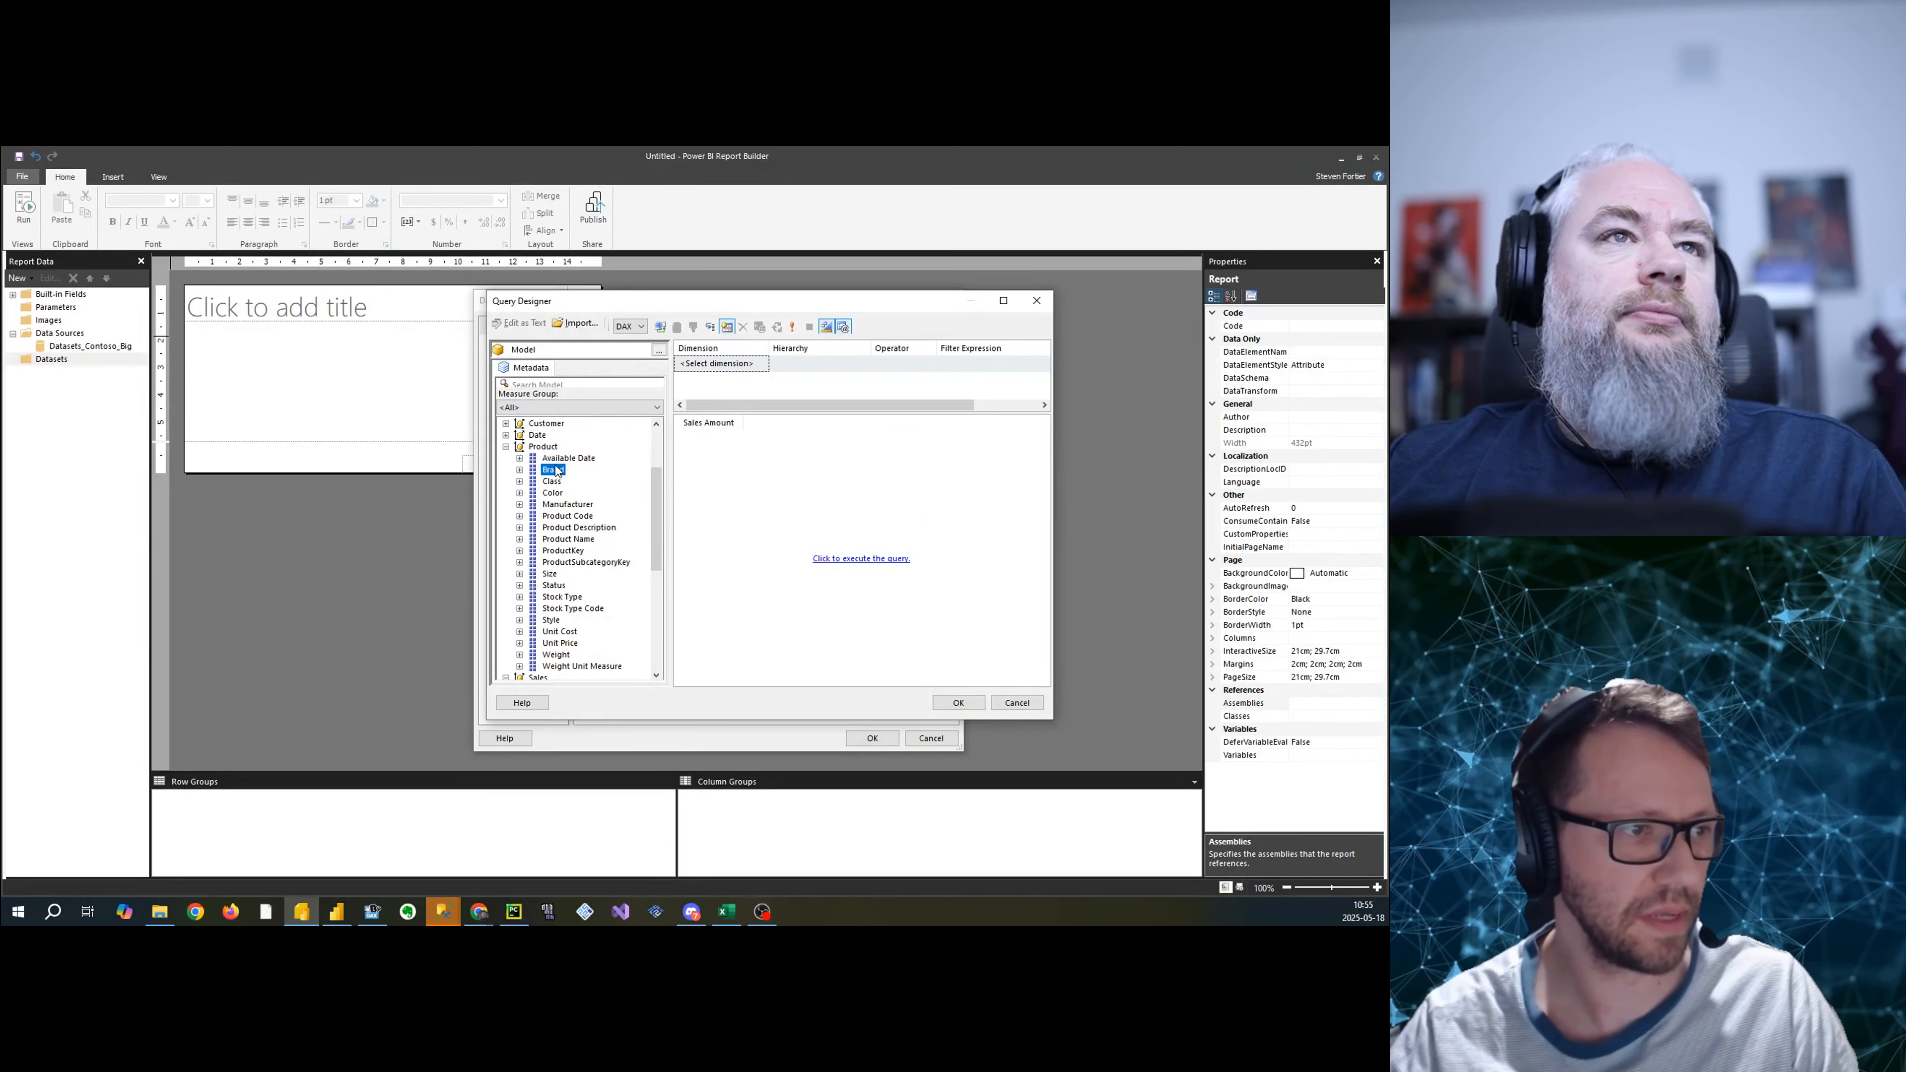
pyautogui.moveTo(557, 471); pyautogui.dragTo(689, 428)
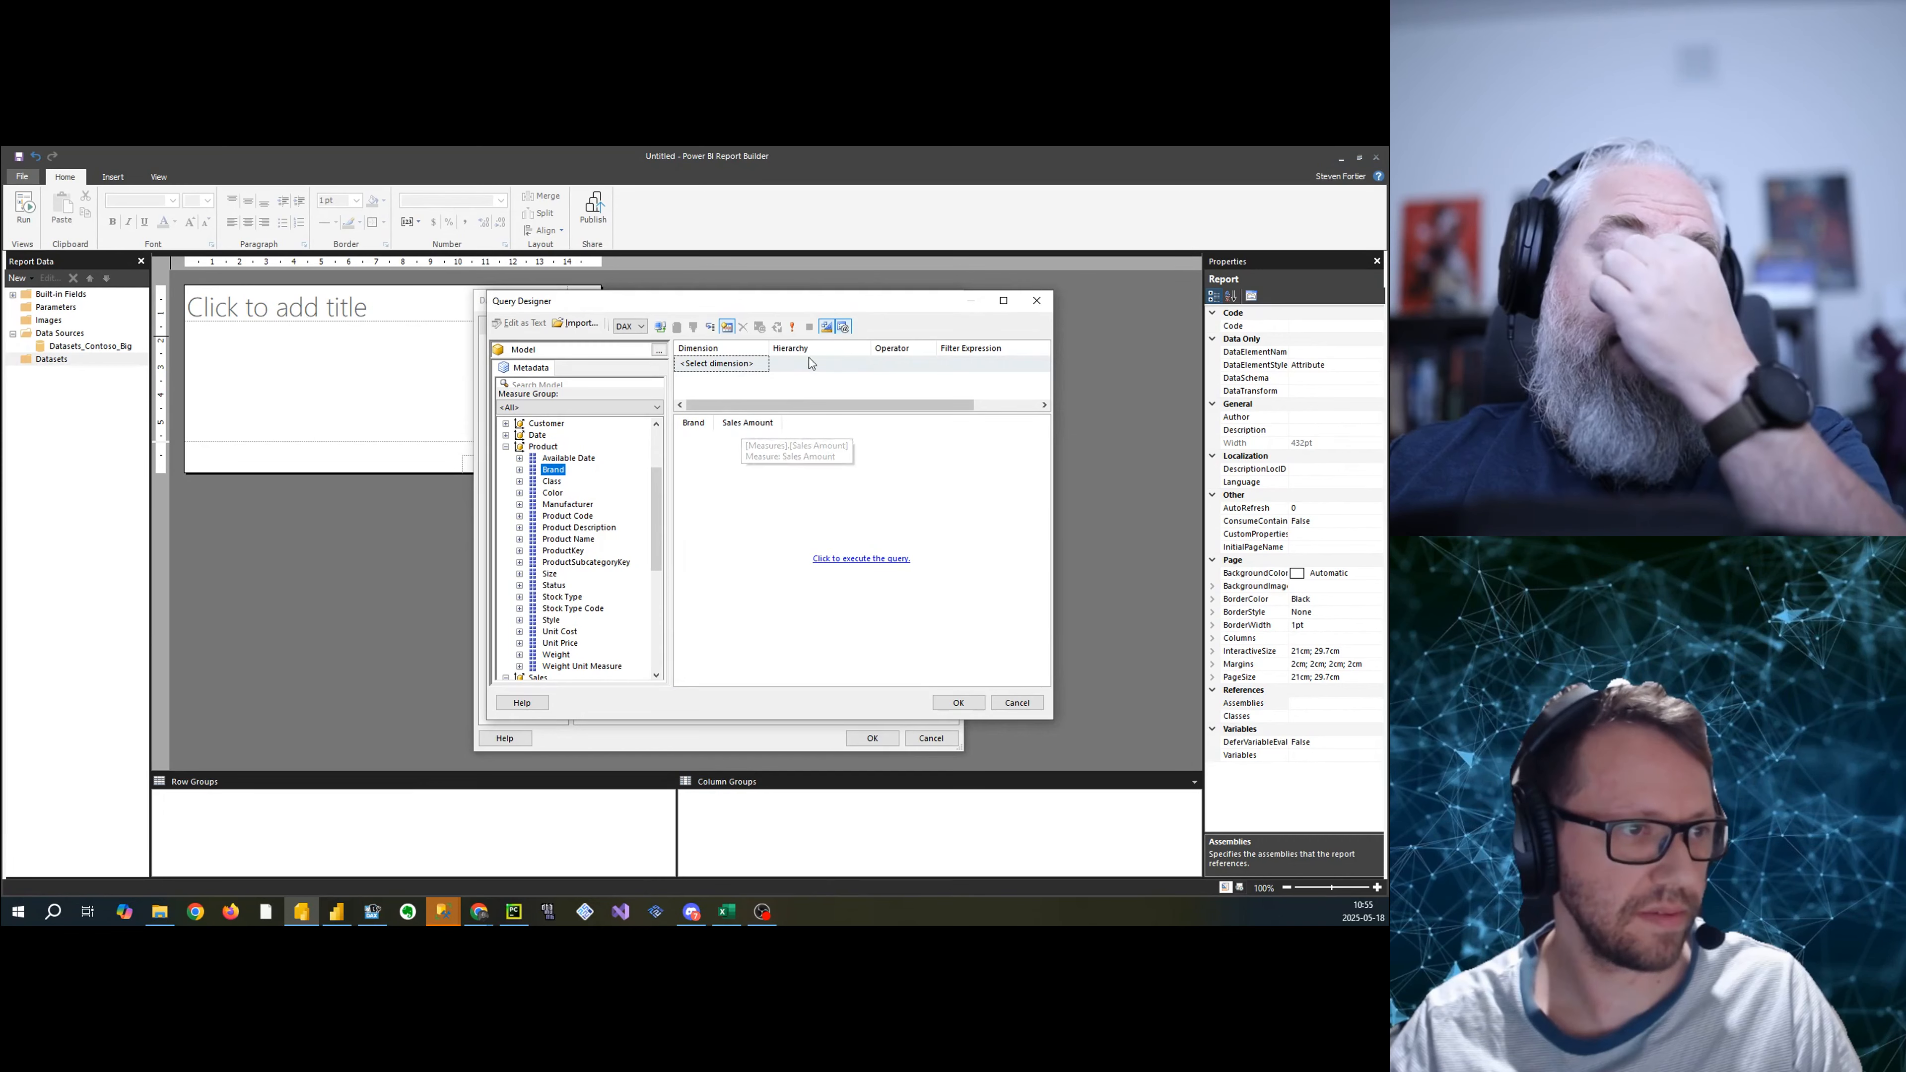
pyautogui.click(958, 705)
pyautogui.click(958, 700)
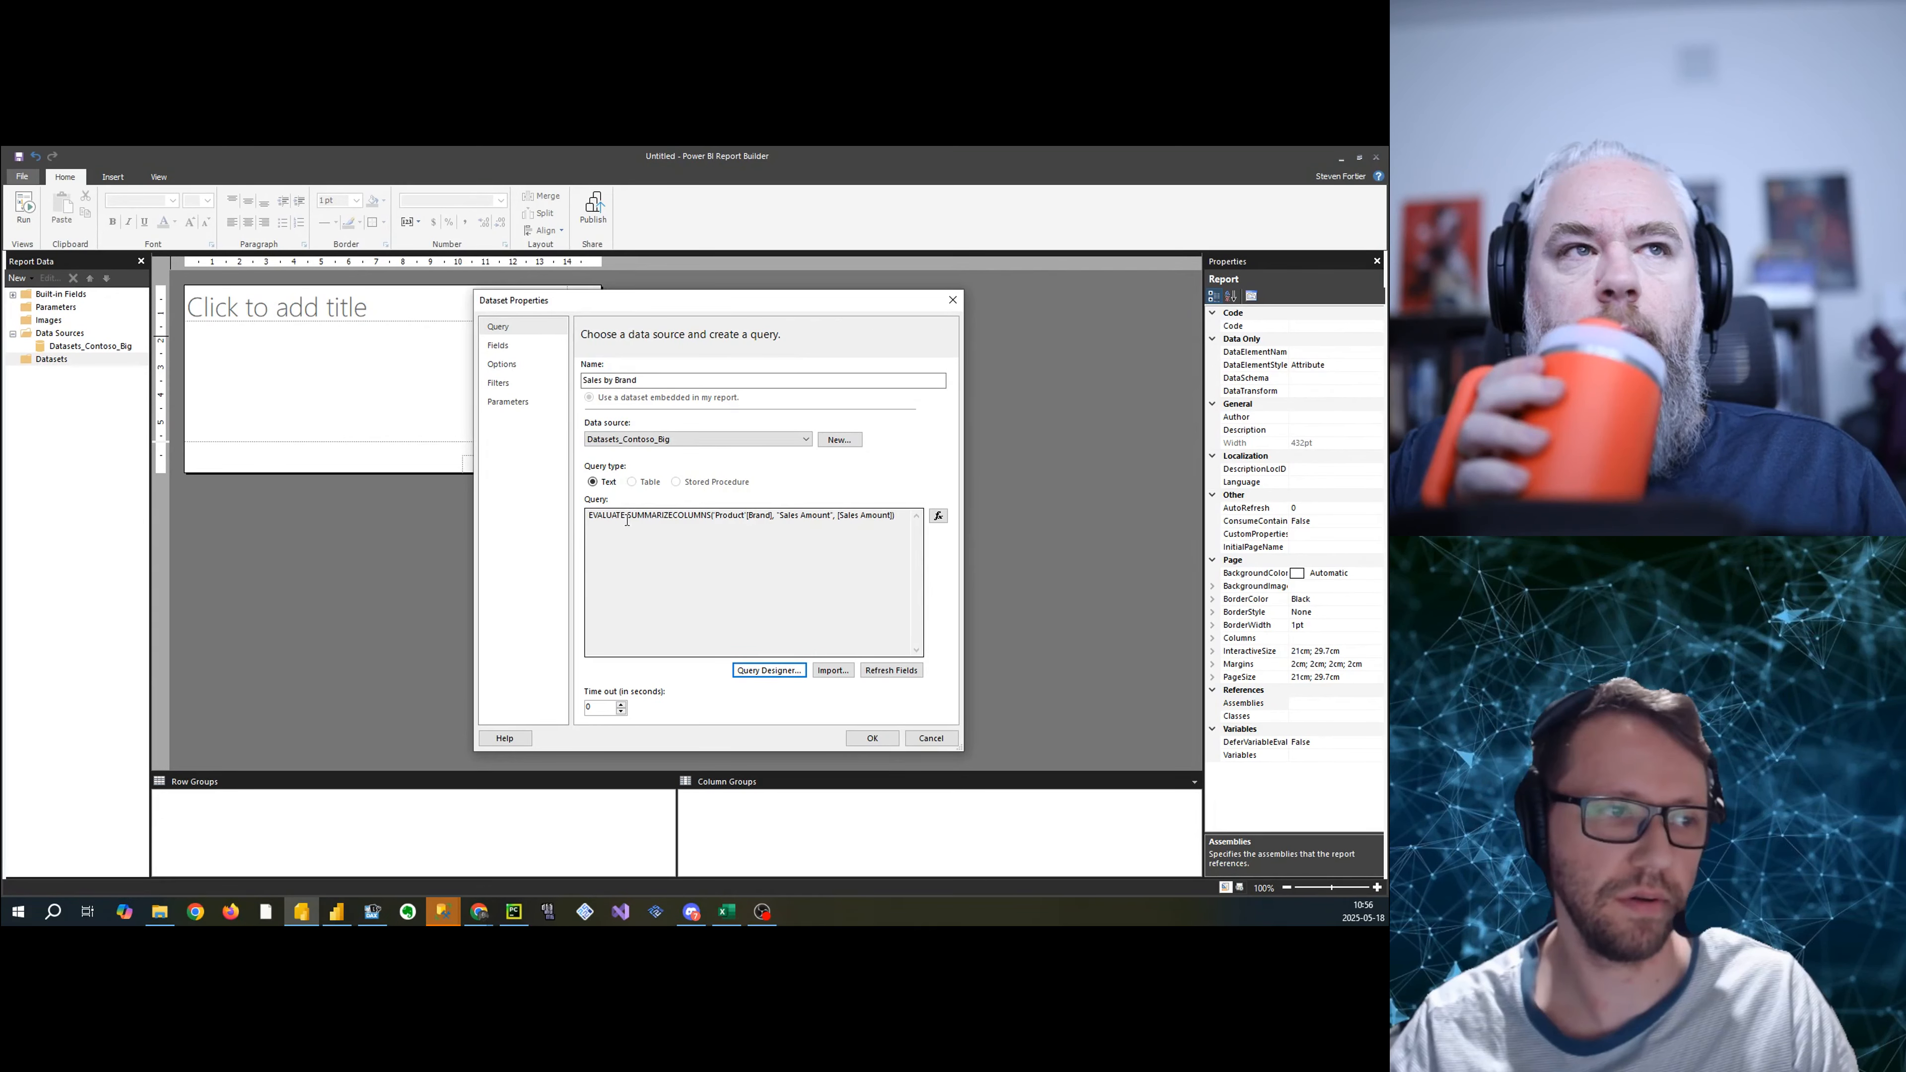
# - Copy the entire generated SUMMARIZECOLUMNS query of the Sales by Brand dataset
pyautogui.moveTo(906, 522); pyautogui.dragTo(599, 520)
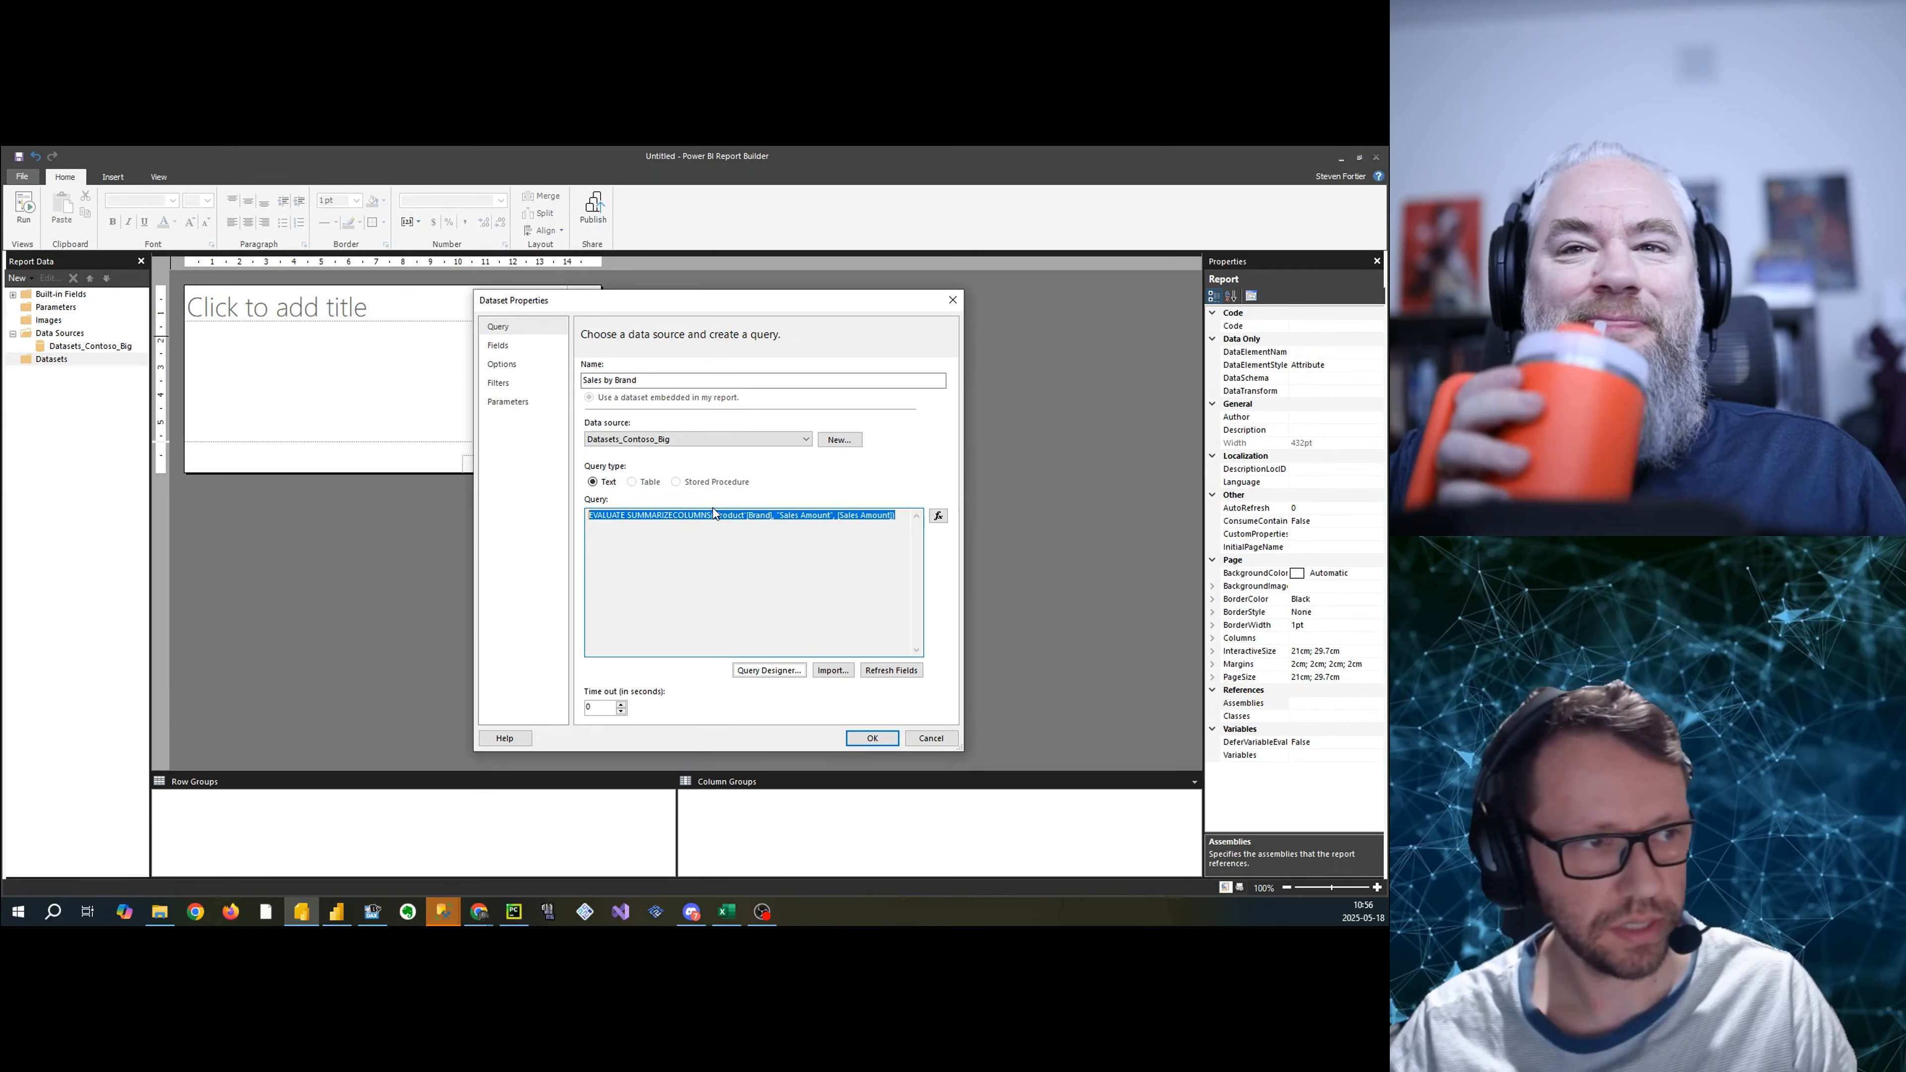
pyautogui.click(781, 549)
pyautogui.moveTo(888, 541); pyautogui.dragTo(510, 518)
pyautogui.hotkey('ctrl', 'c')
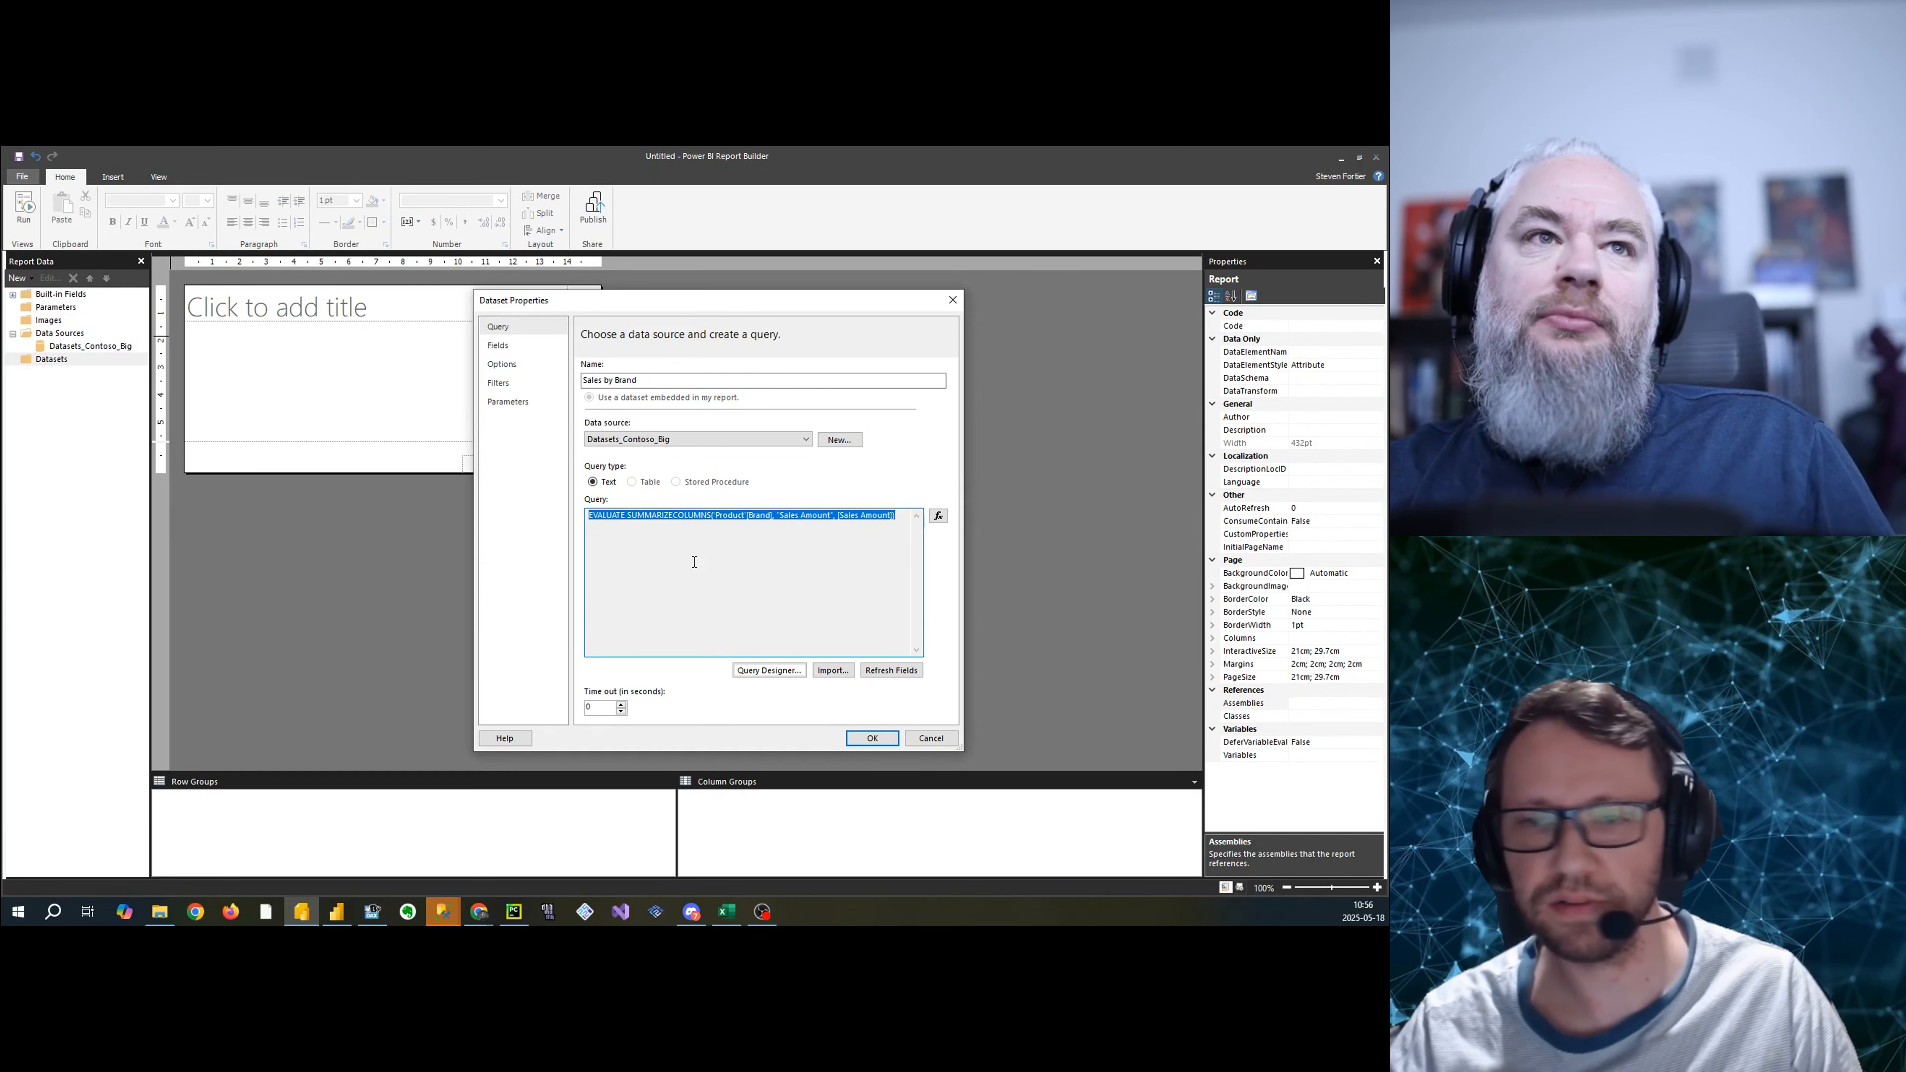
pyautogui.click(907, 519)
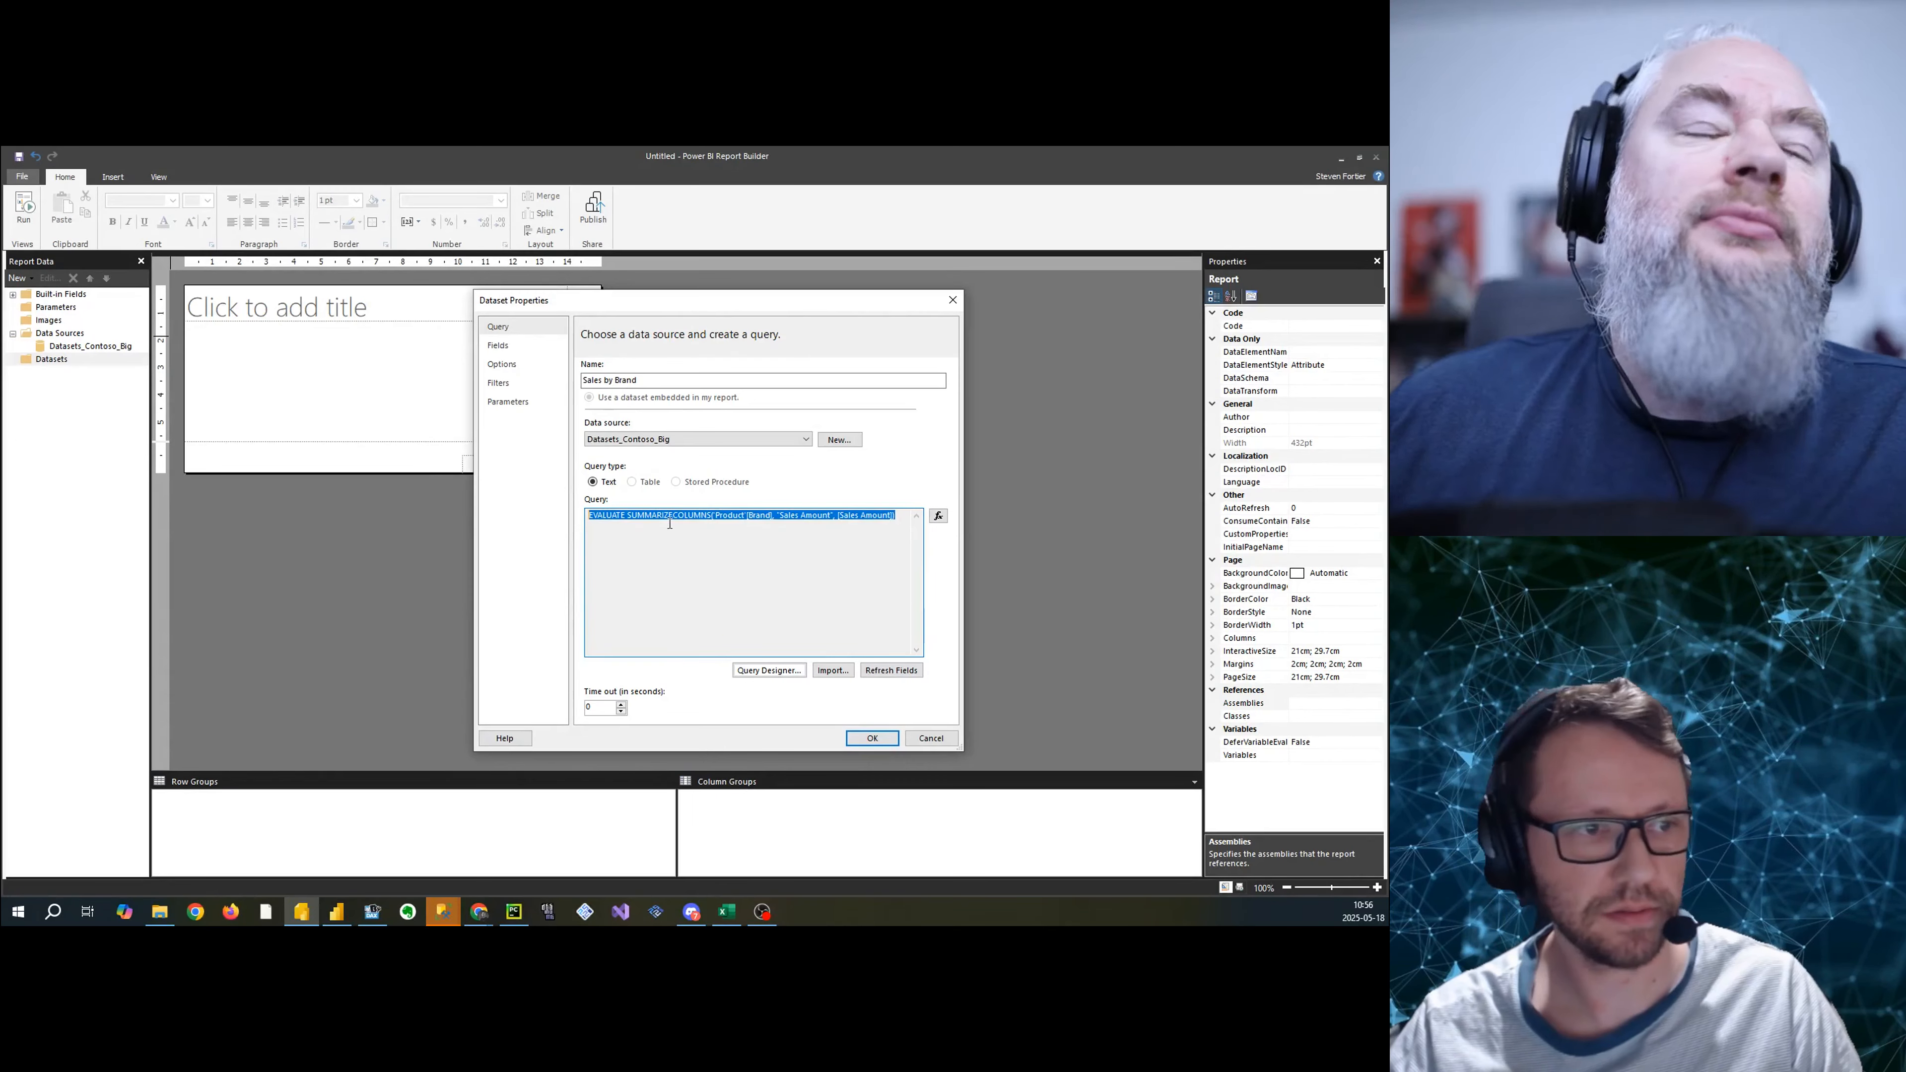
# - Switch to DAX Studio and replace the whole editor content with the copied Sales by Brand query
pyautogui.click(372, 911)
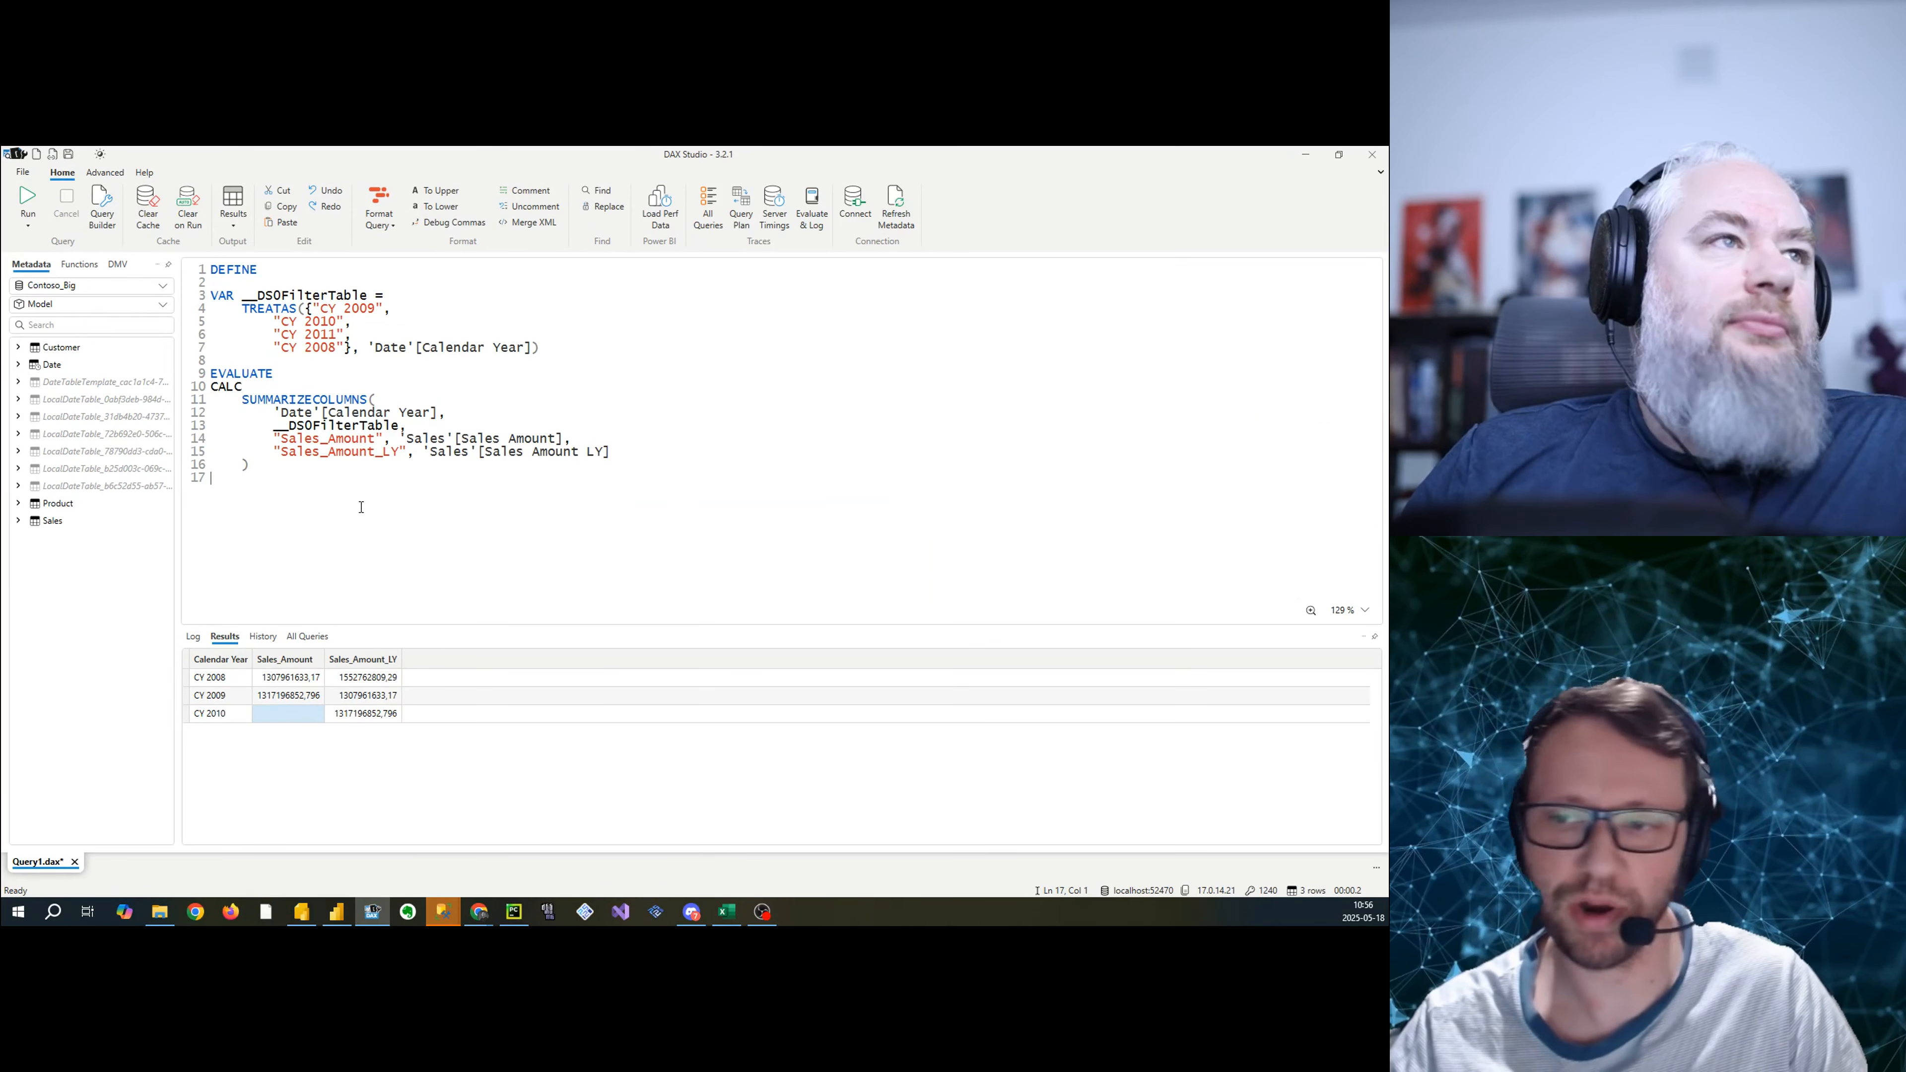
pyautogui.click(244, 387)
pyautogui.moveTo(318, 492); pyautogui.dragTo(193, 262)
pyautogui.hotkey('ctrl', 'v')
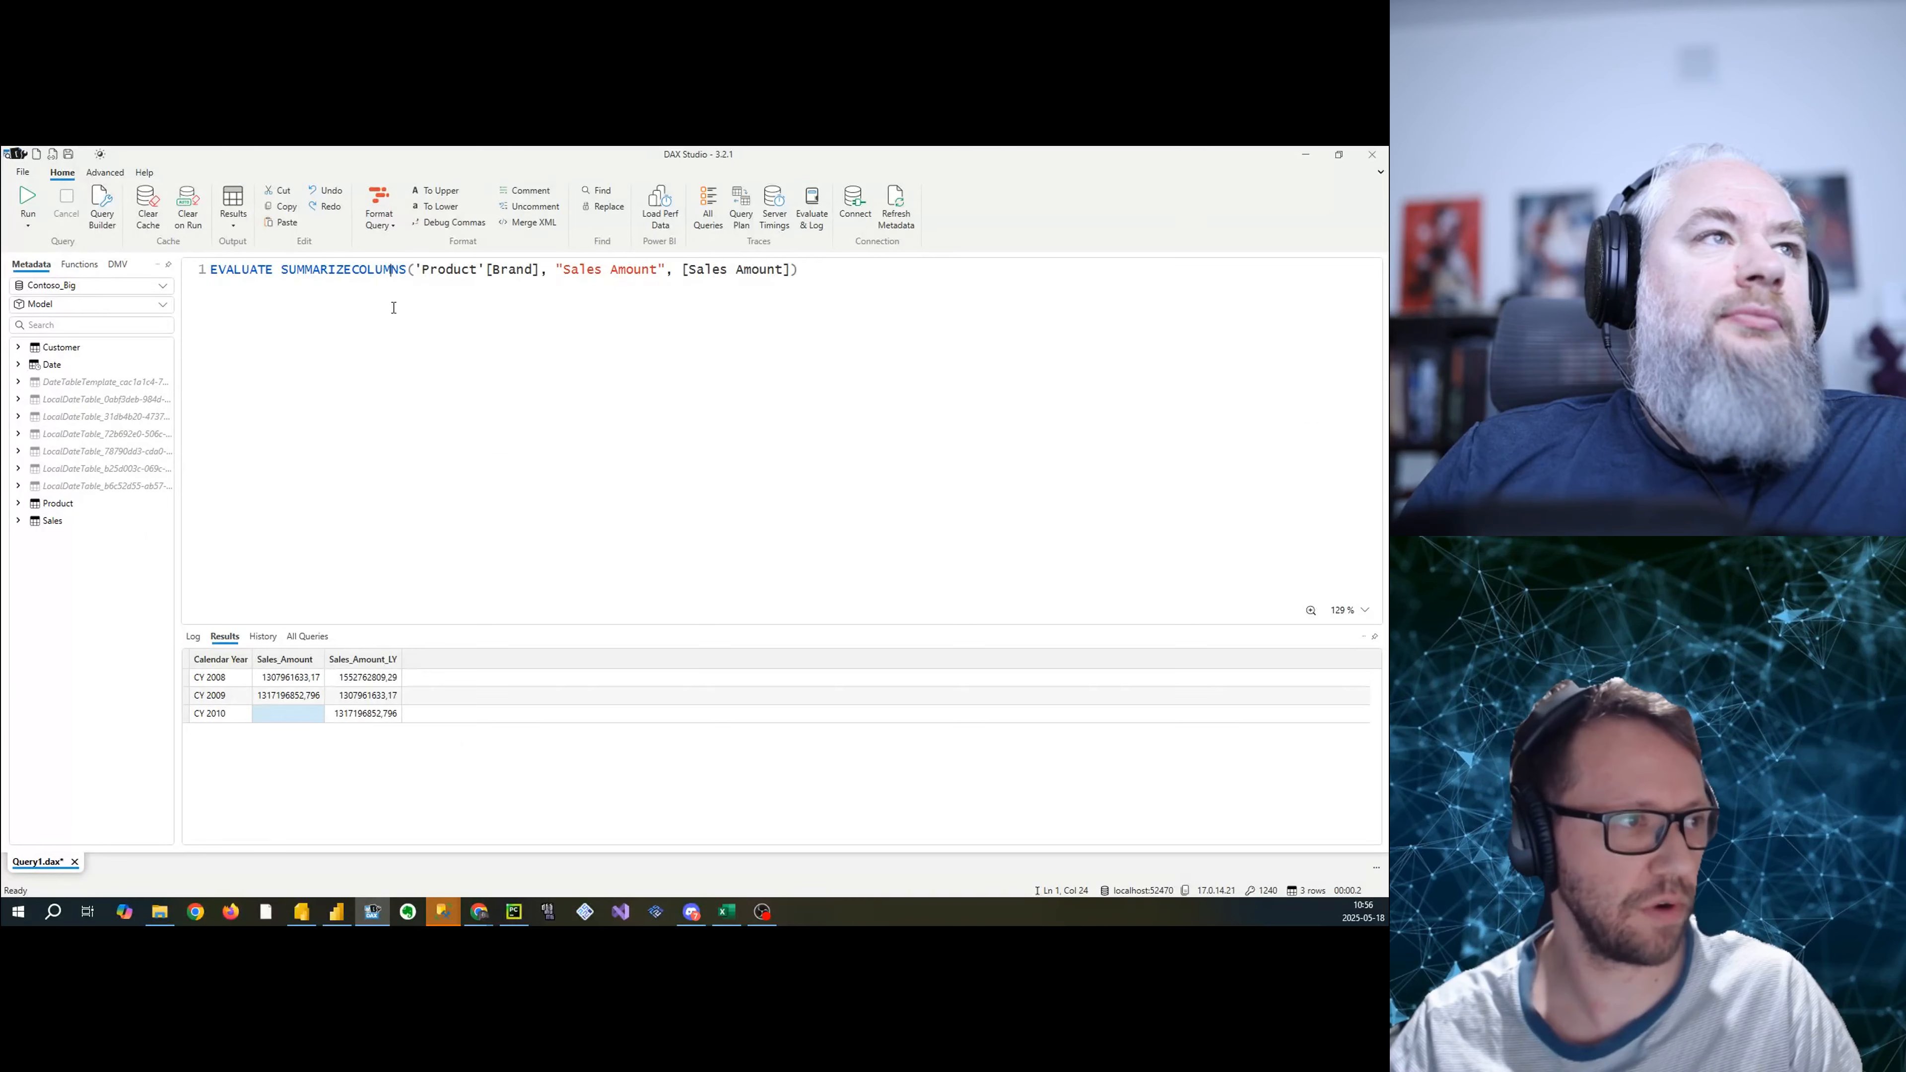
# - Format the pasted query using the short line style
pyautogui.click(317, 408)
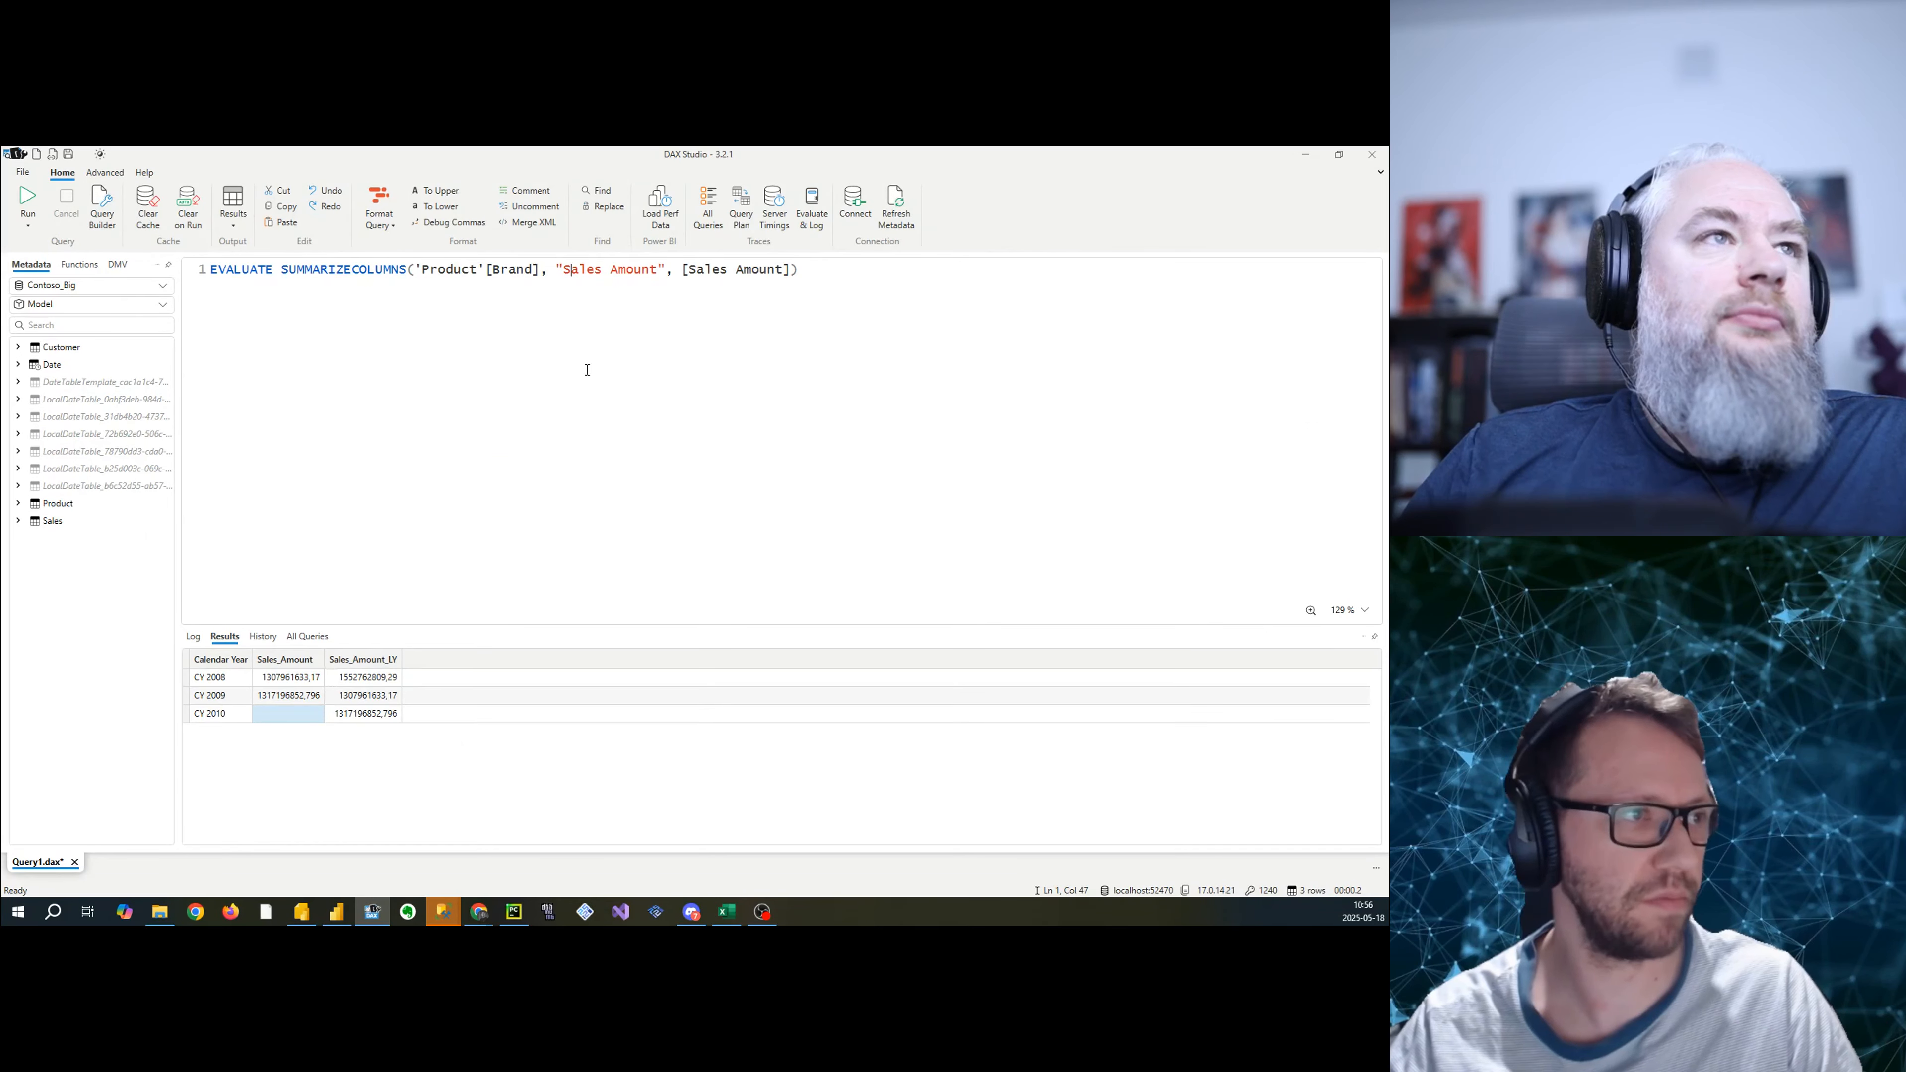
pyautogui.click(382, 197)
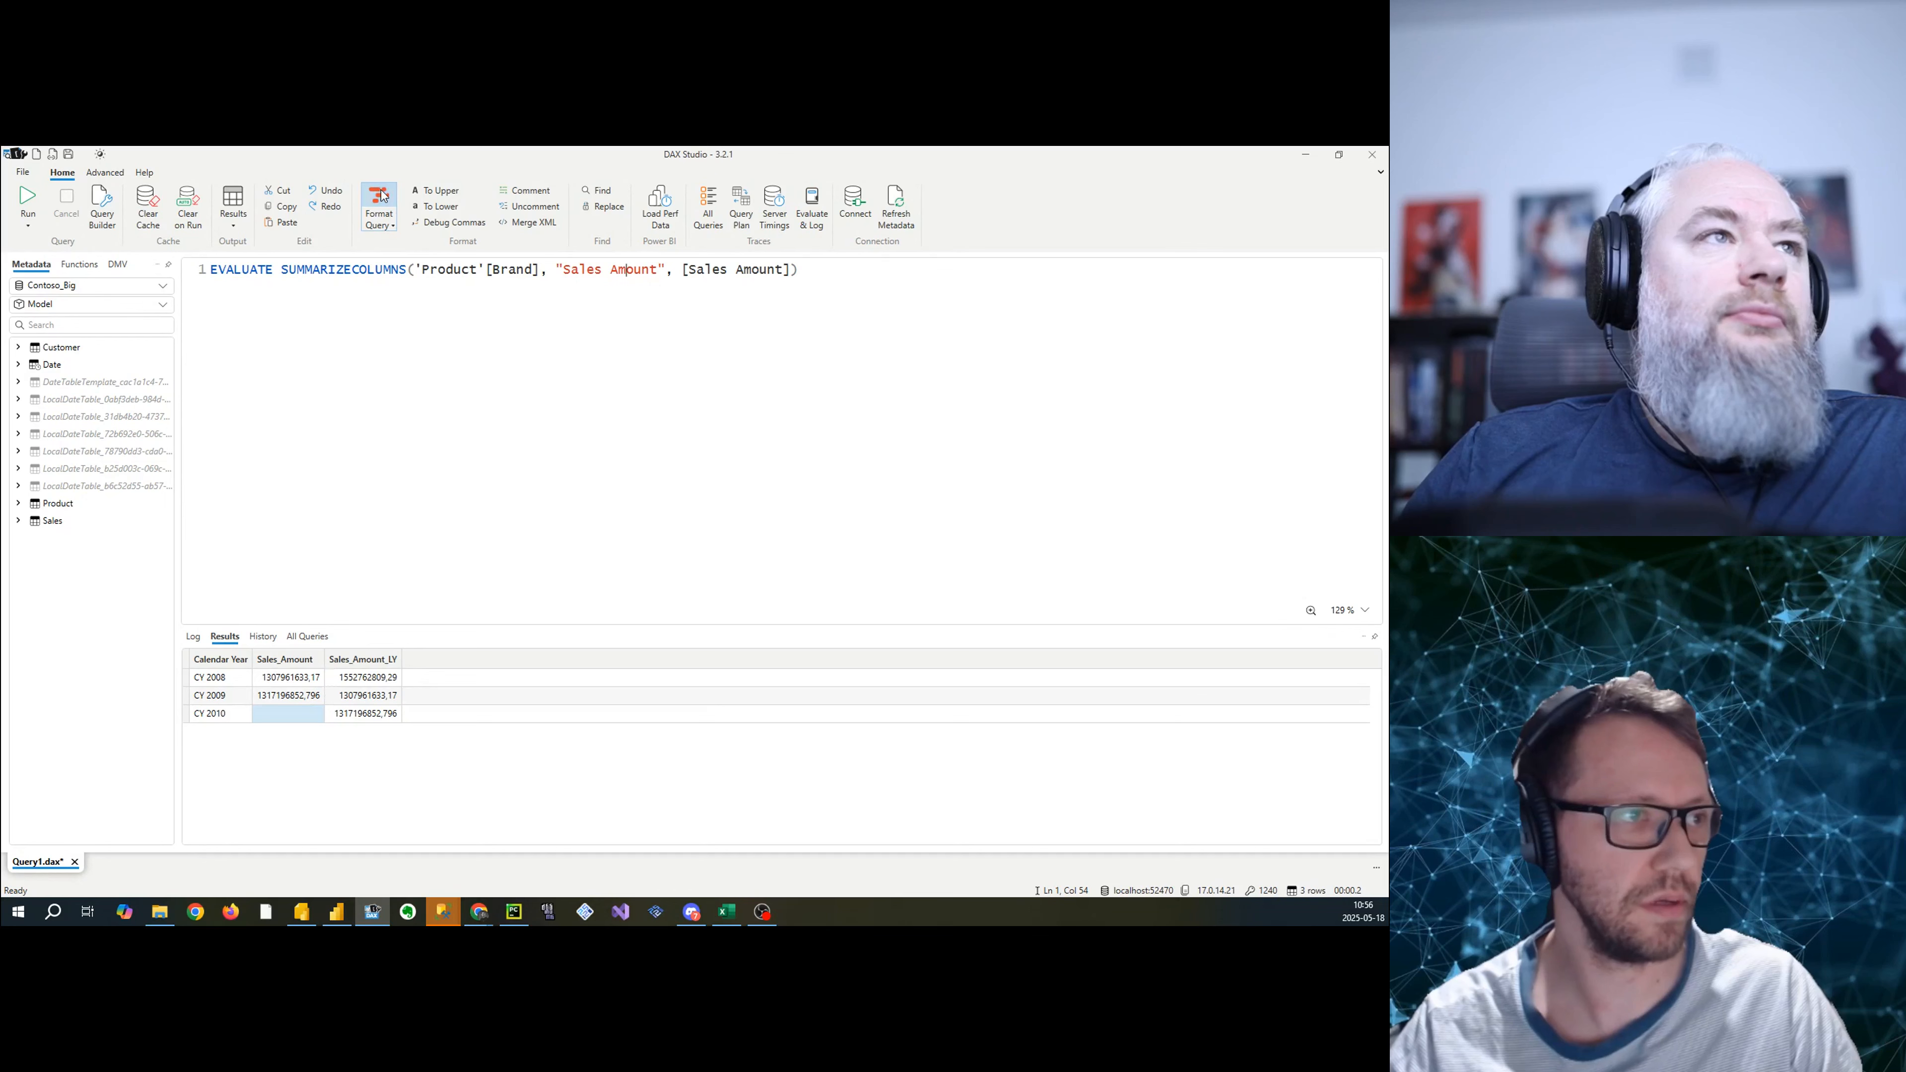
pyautogui.click(380, 222)
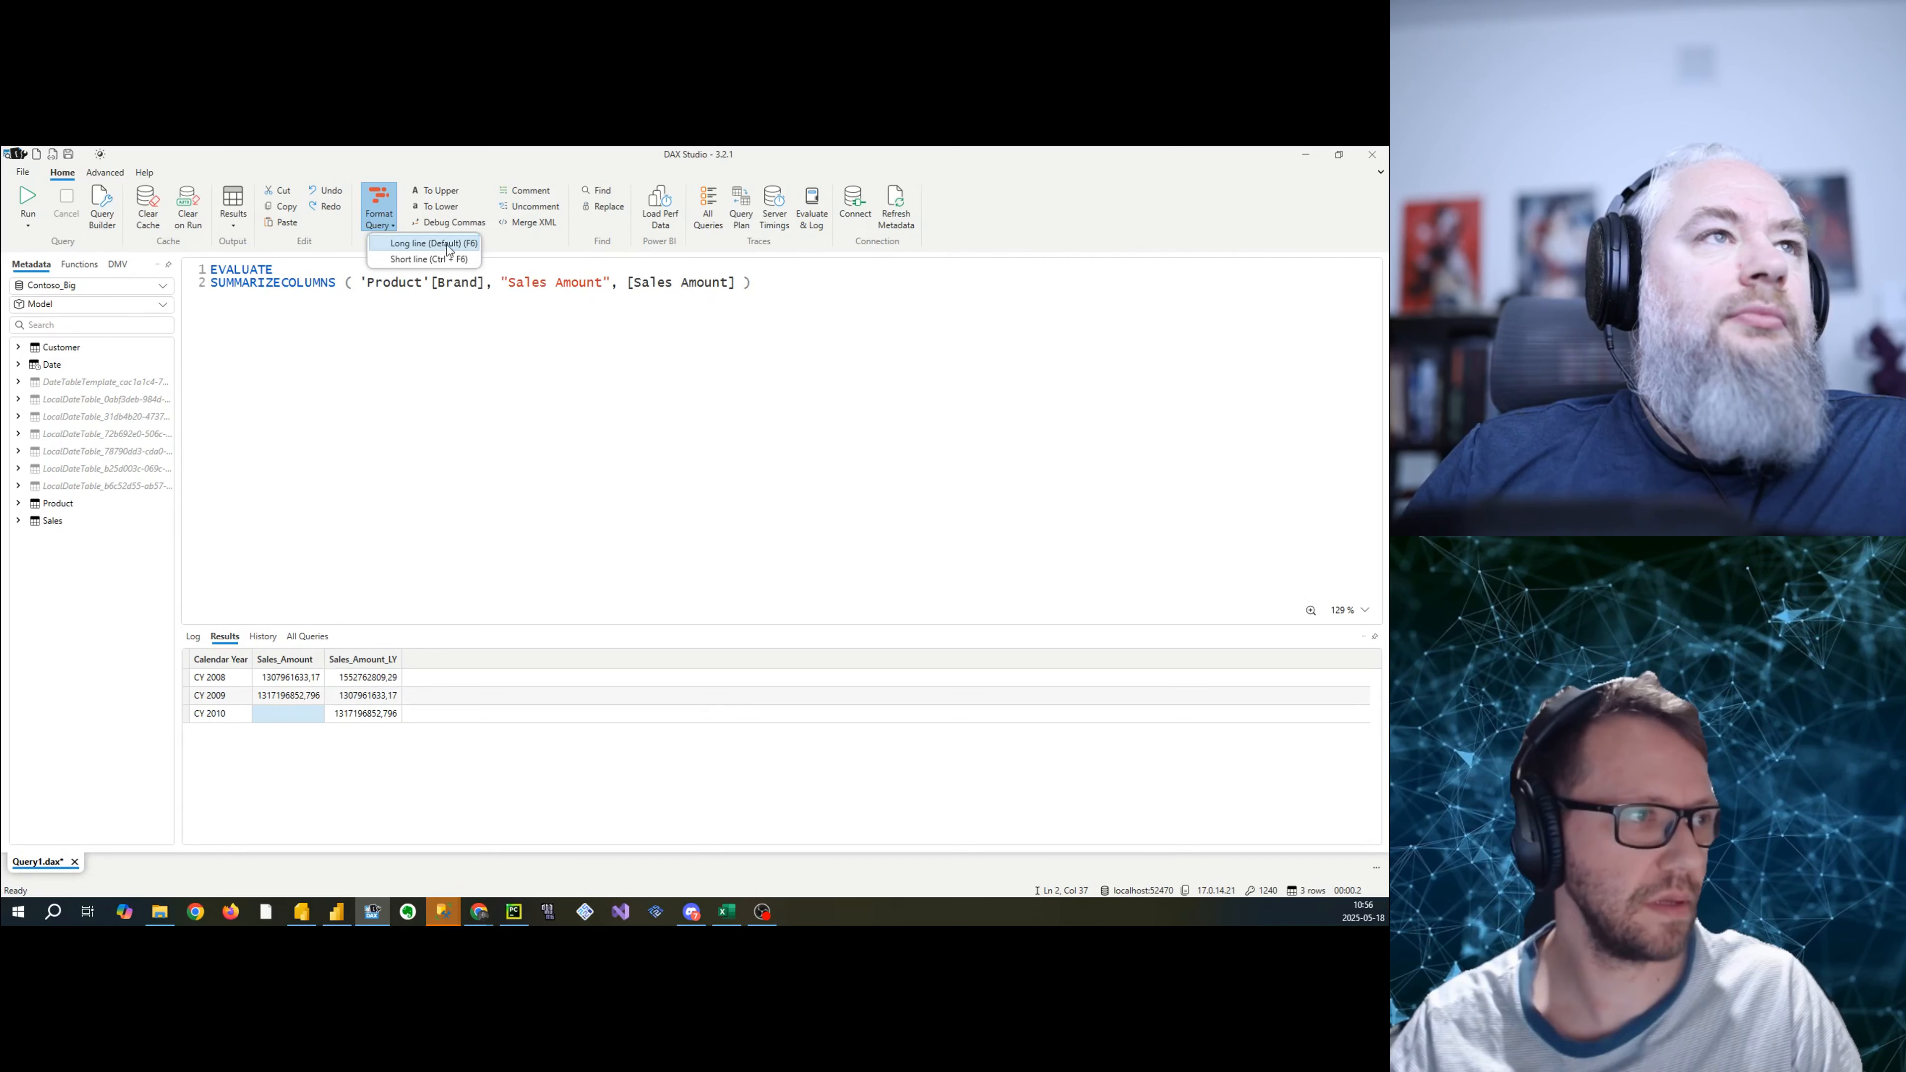
pyautogui.click(415, 258)
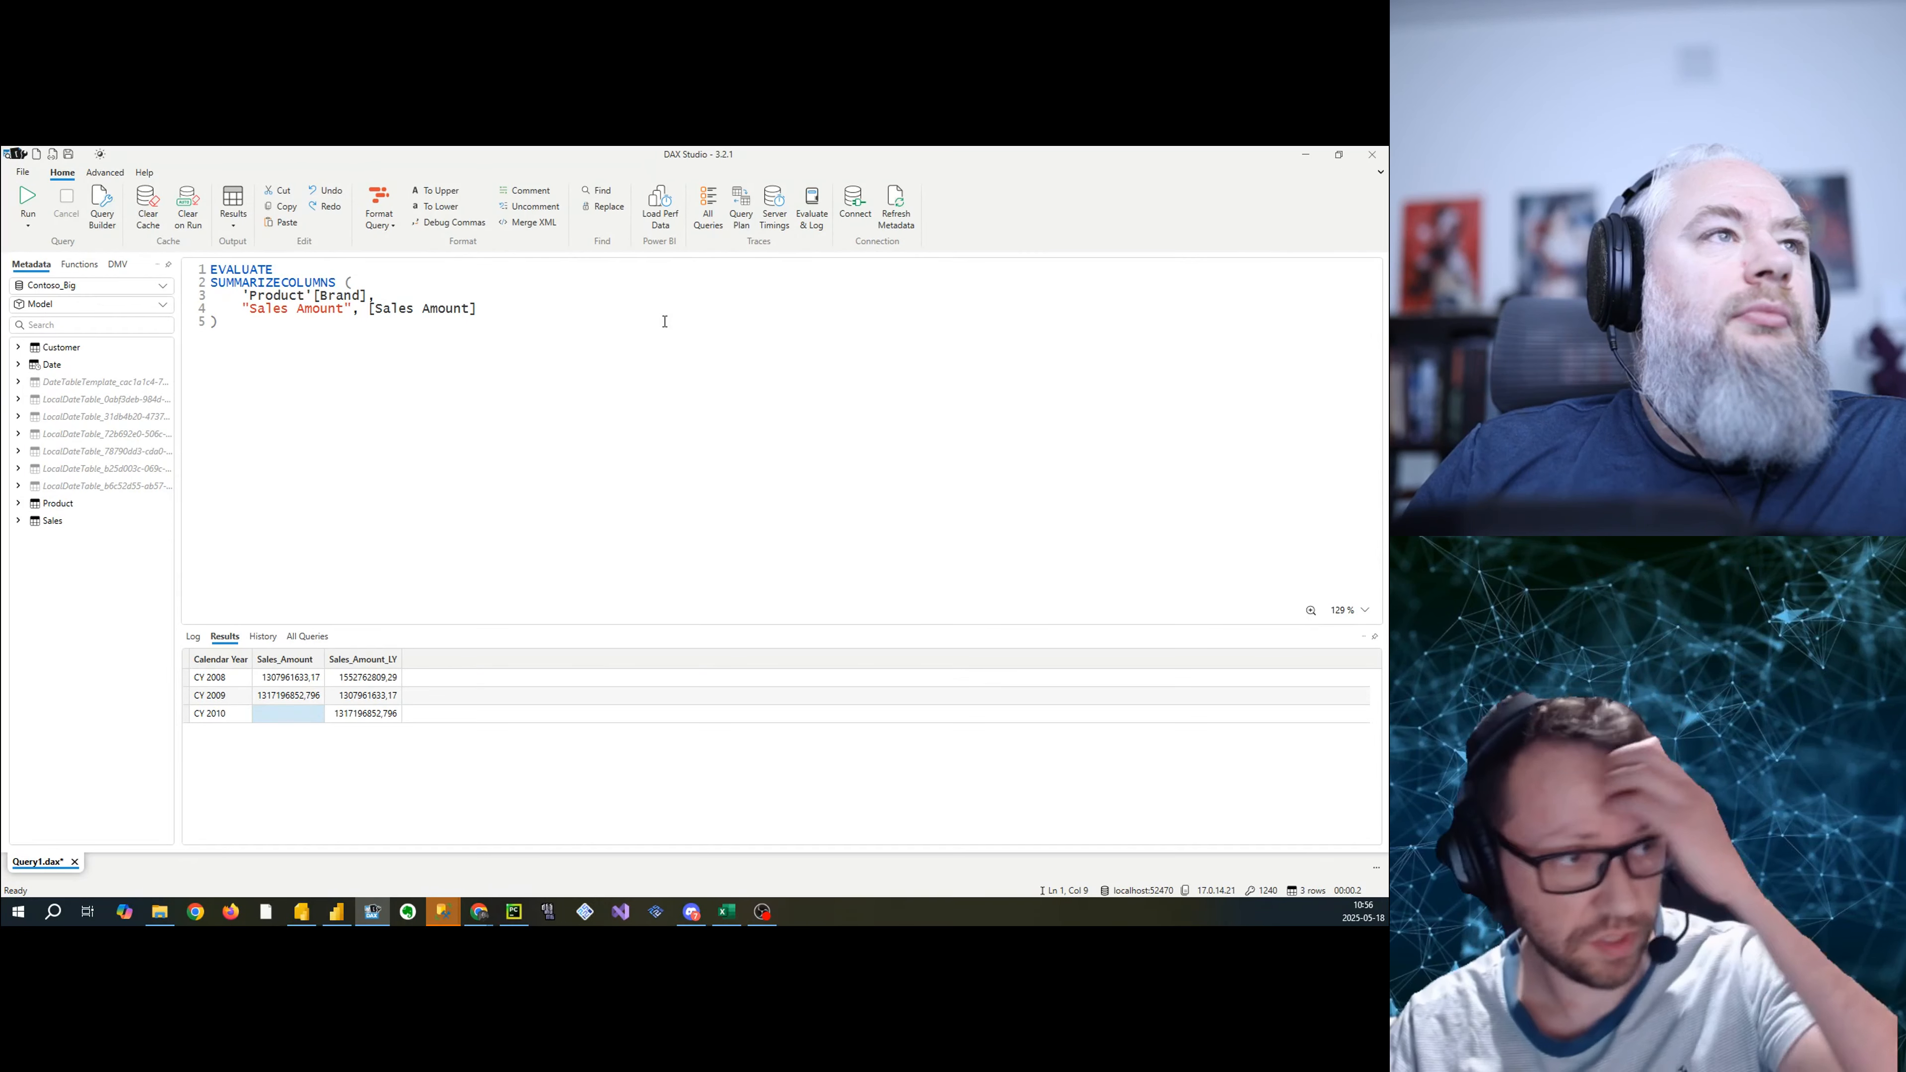
# - Insert CALCULATETABLE( on a new line between EVALUATE and SUMMARIZECOLUMNS, and enlarge the editor text
pyautogui.press('Return')
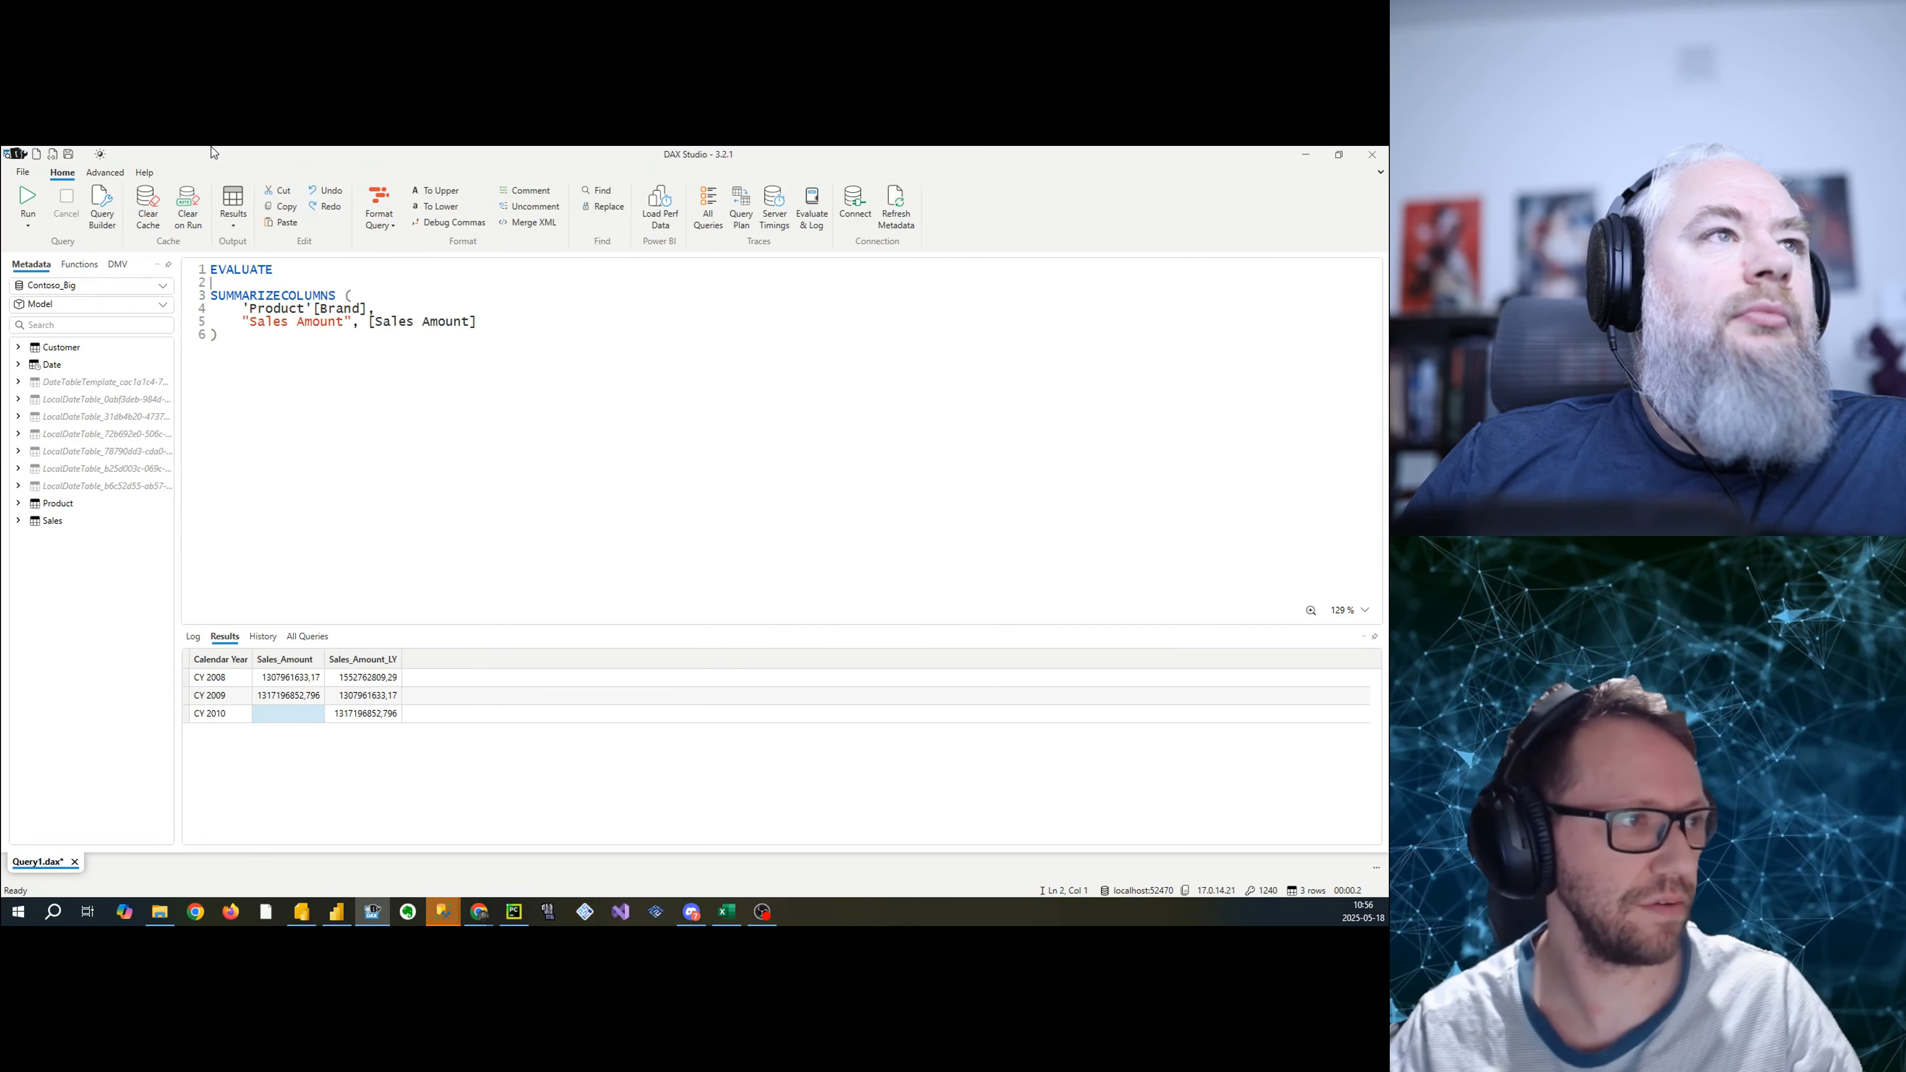
pyautogui.hotkey('ctrl', 'space')
pyautogui.press('Escape')
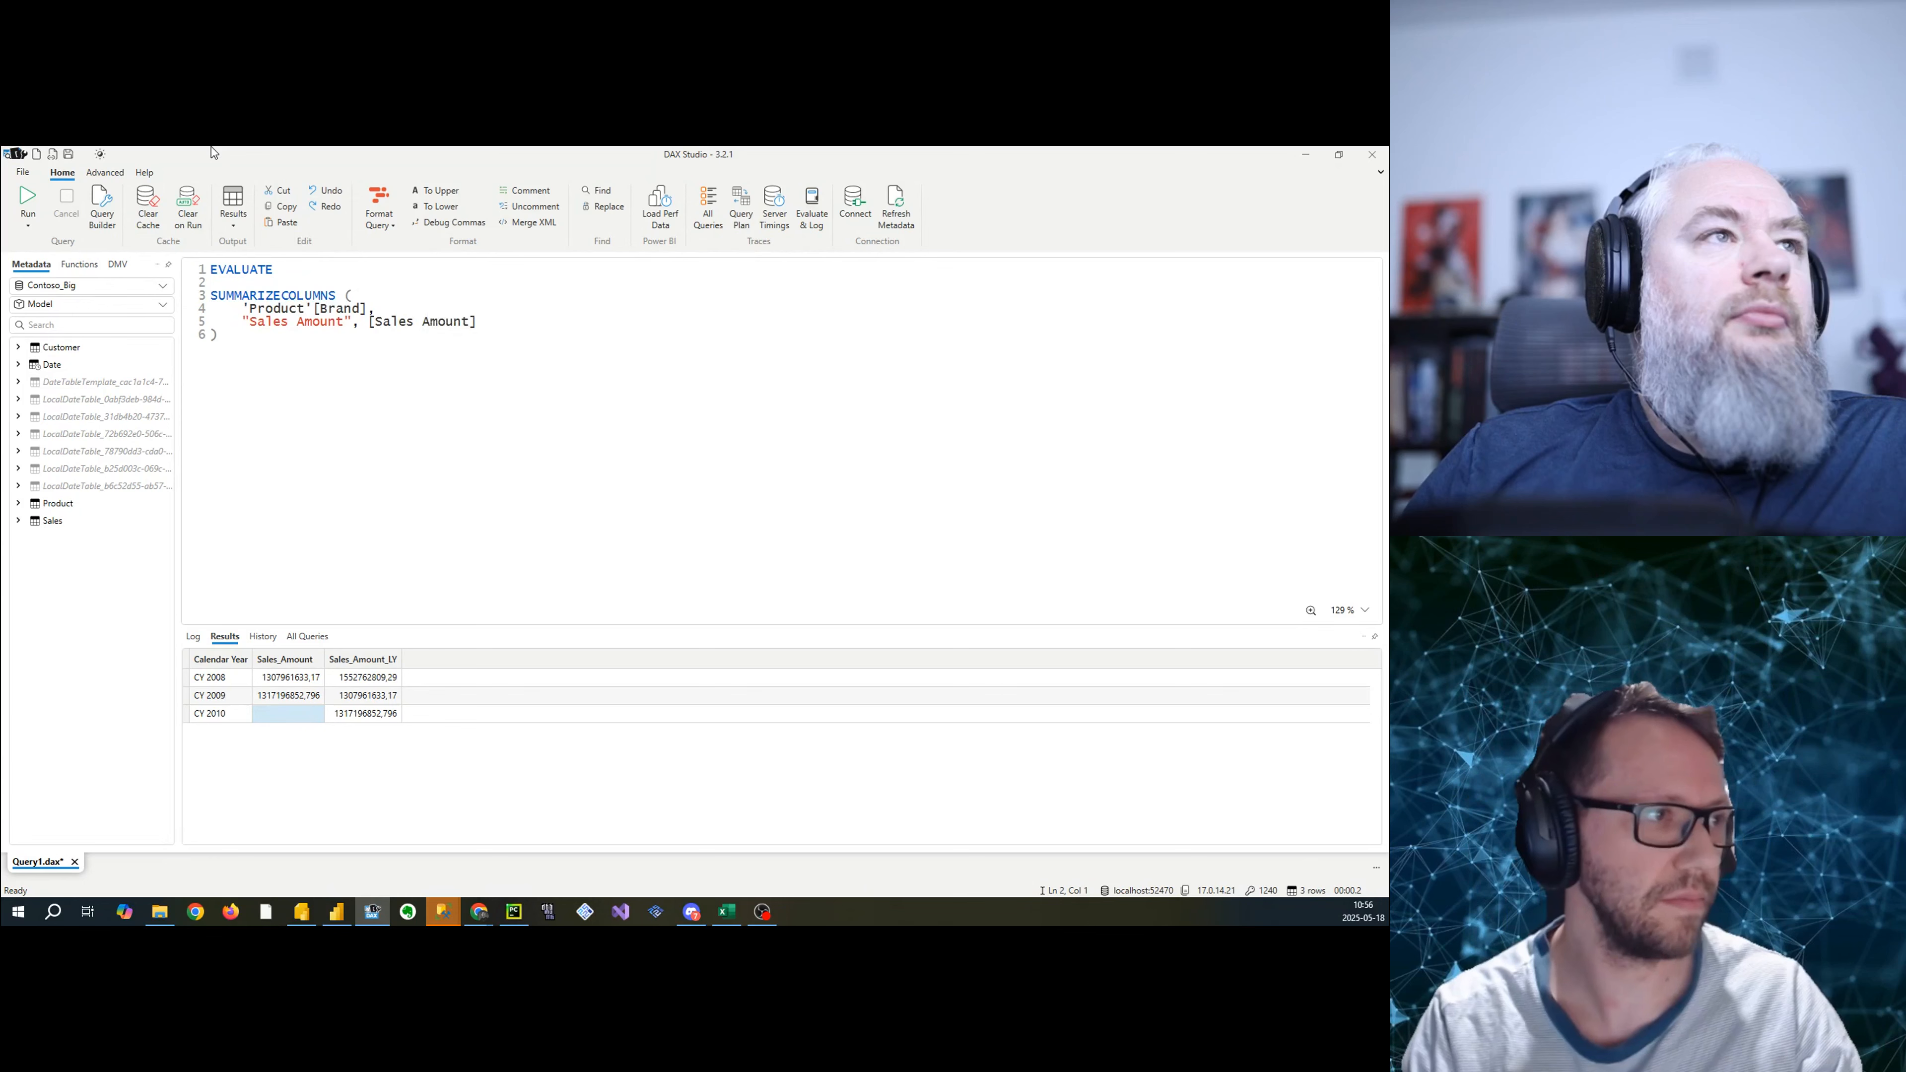
pyautogui.scroll(4, 342, 343)
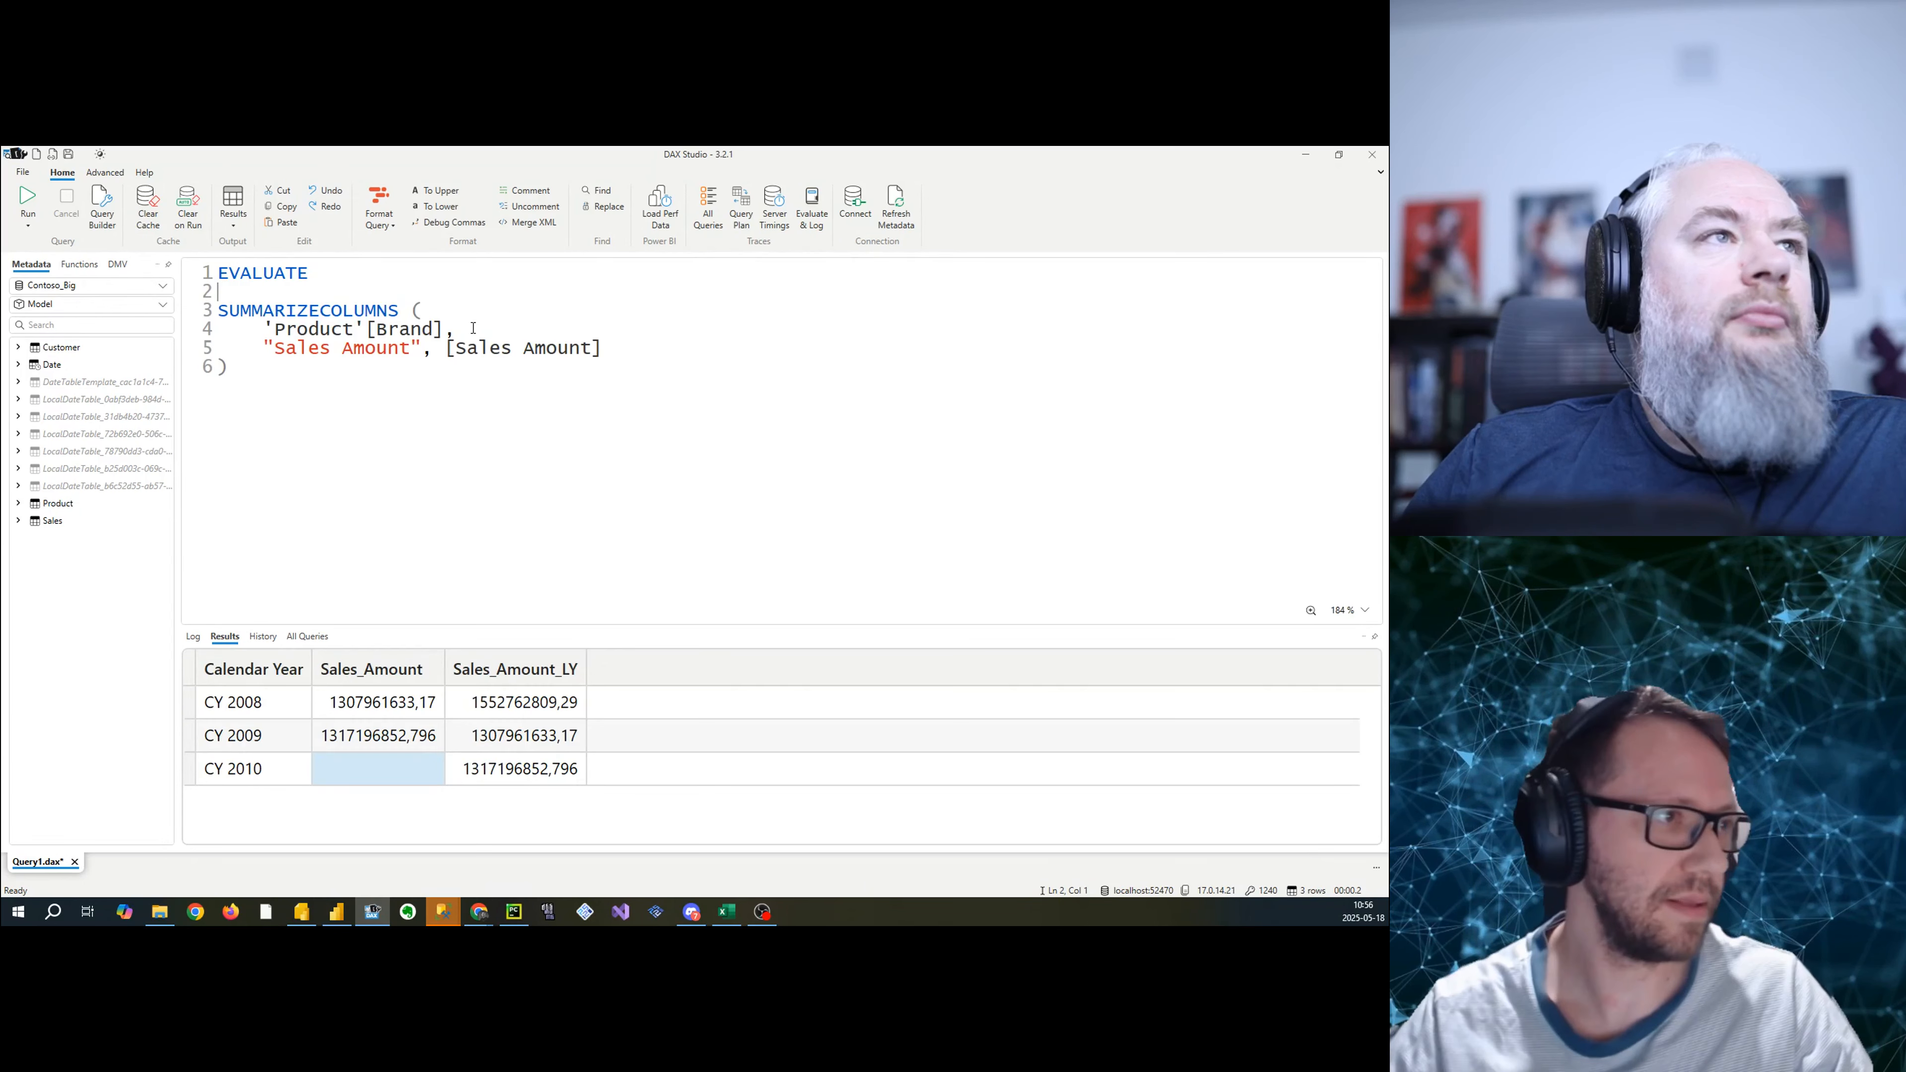
pyautogui.write('CALC')
pyautogui.press('Down')
pyautogui.press('Tab')
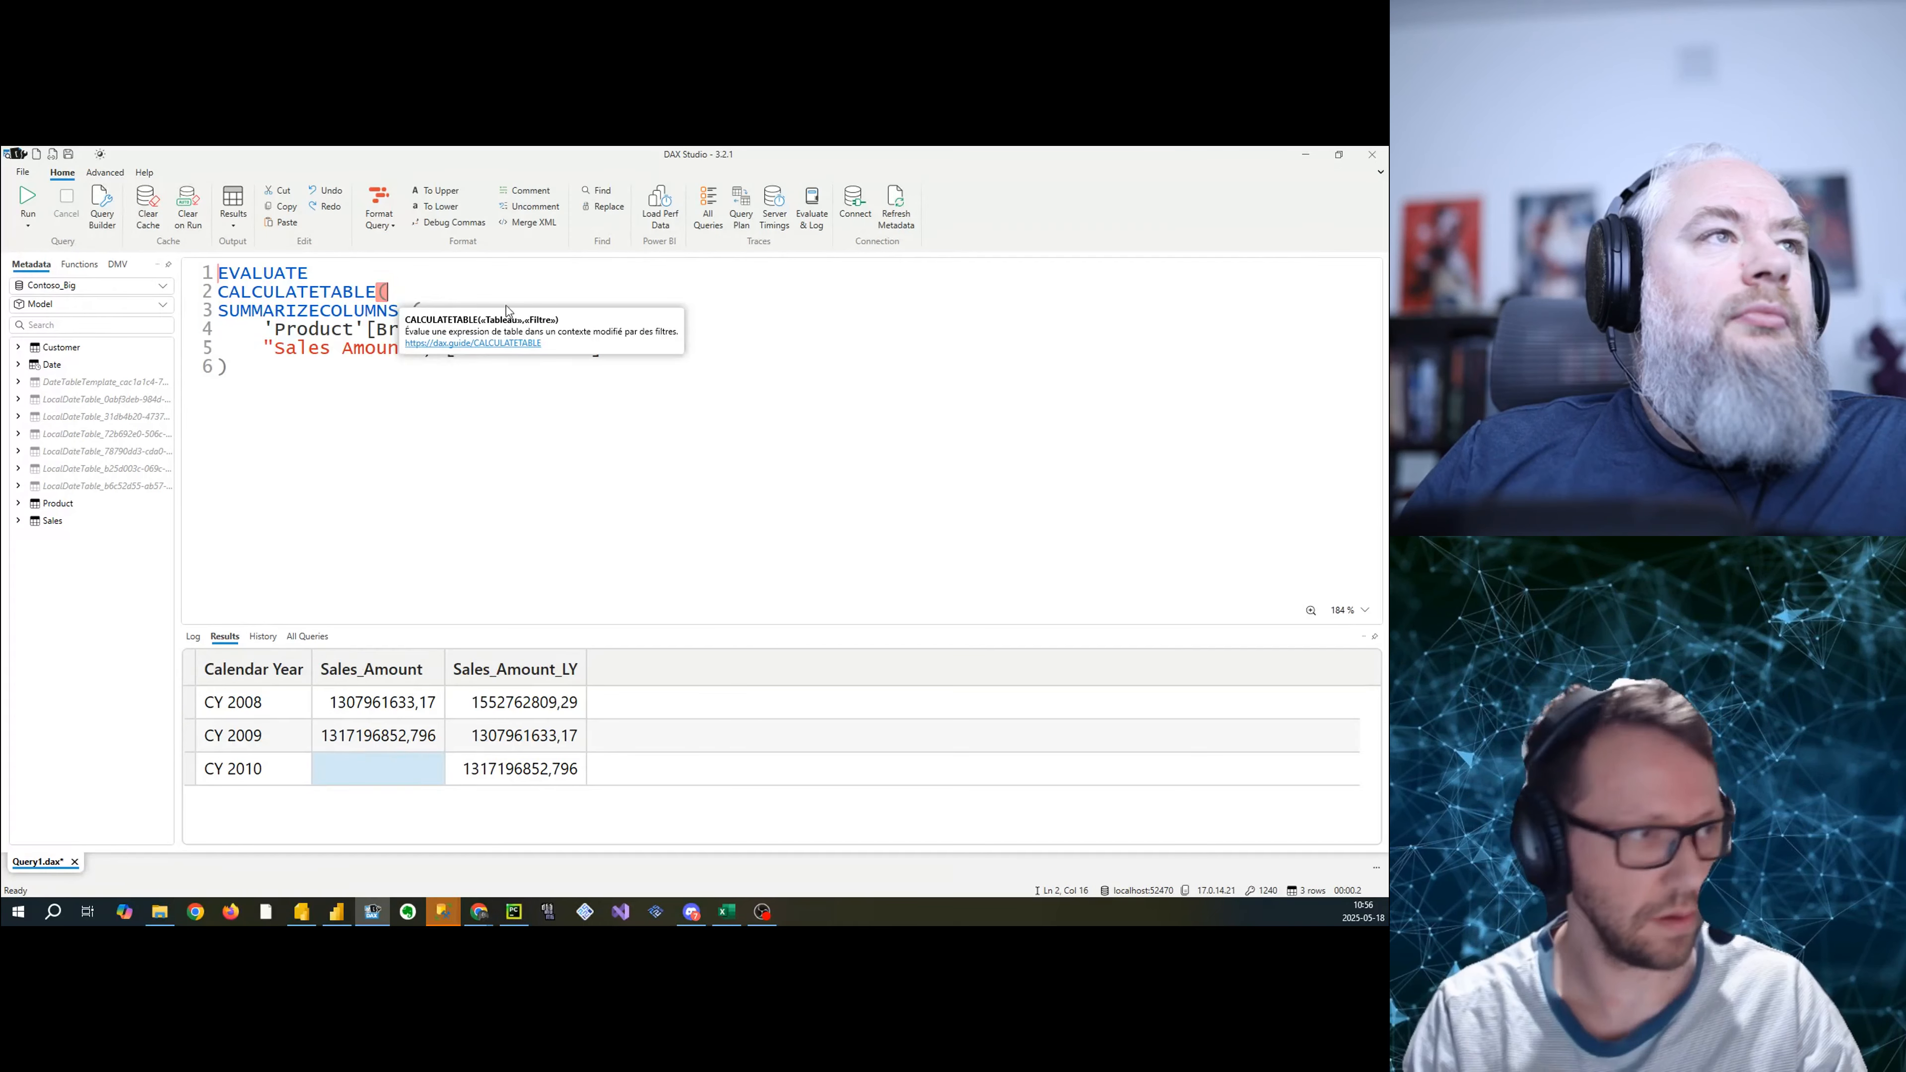
pyautogui.moveTo(240, 368); pyautogui.dragTo(217, 310)
pyautogui.press('Tab')
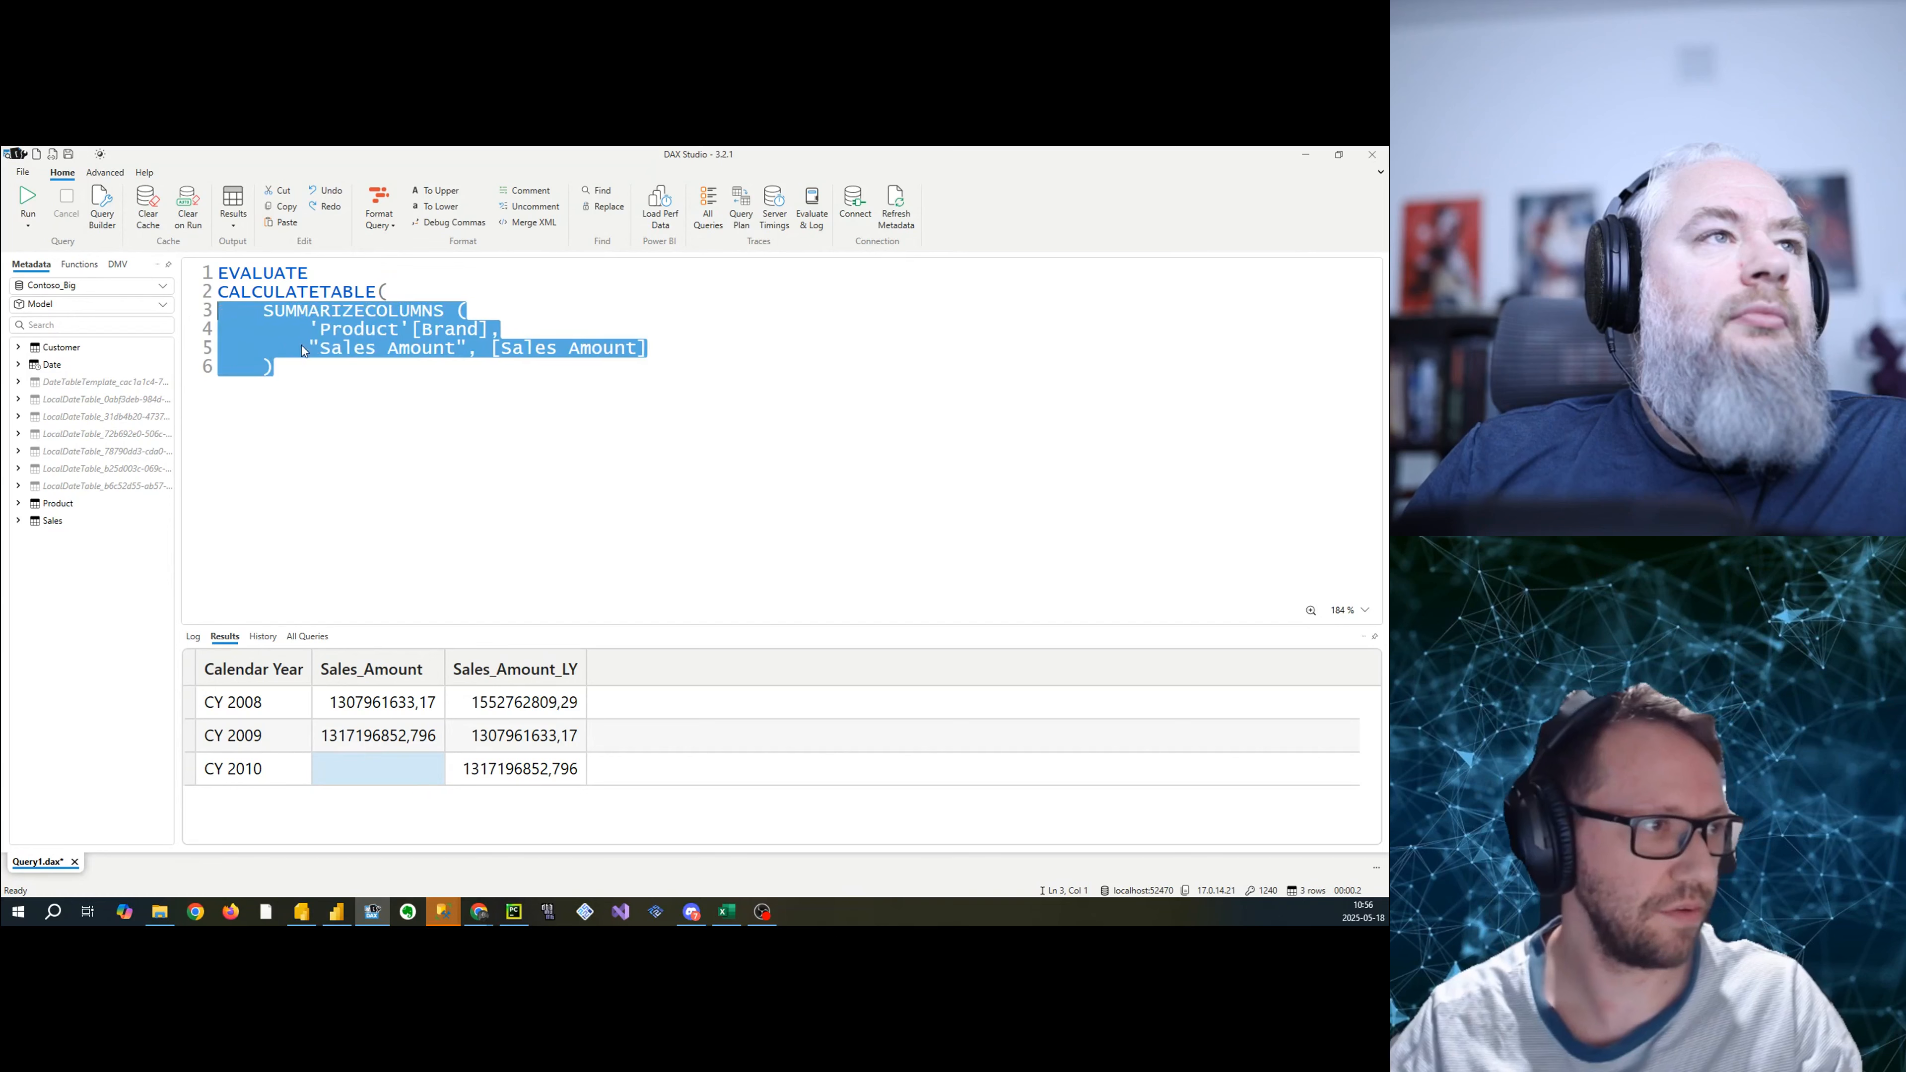
pyautogui.click(336, 362)
pyautogui.write(',')
pyautogui.press('Return')
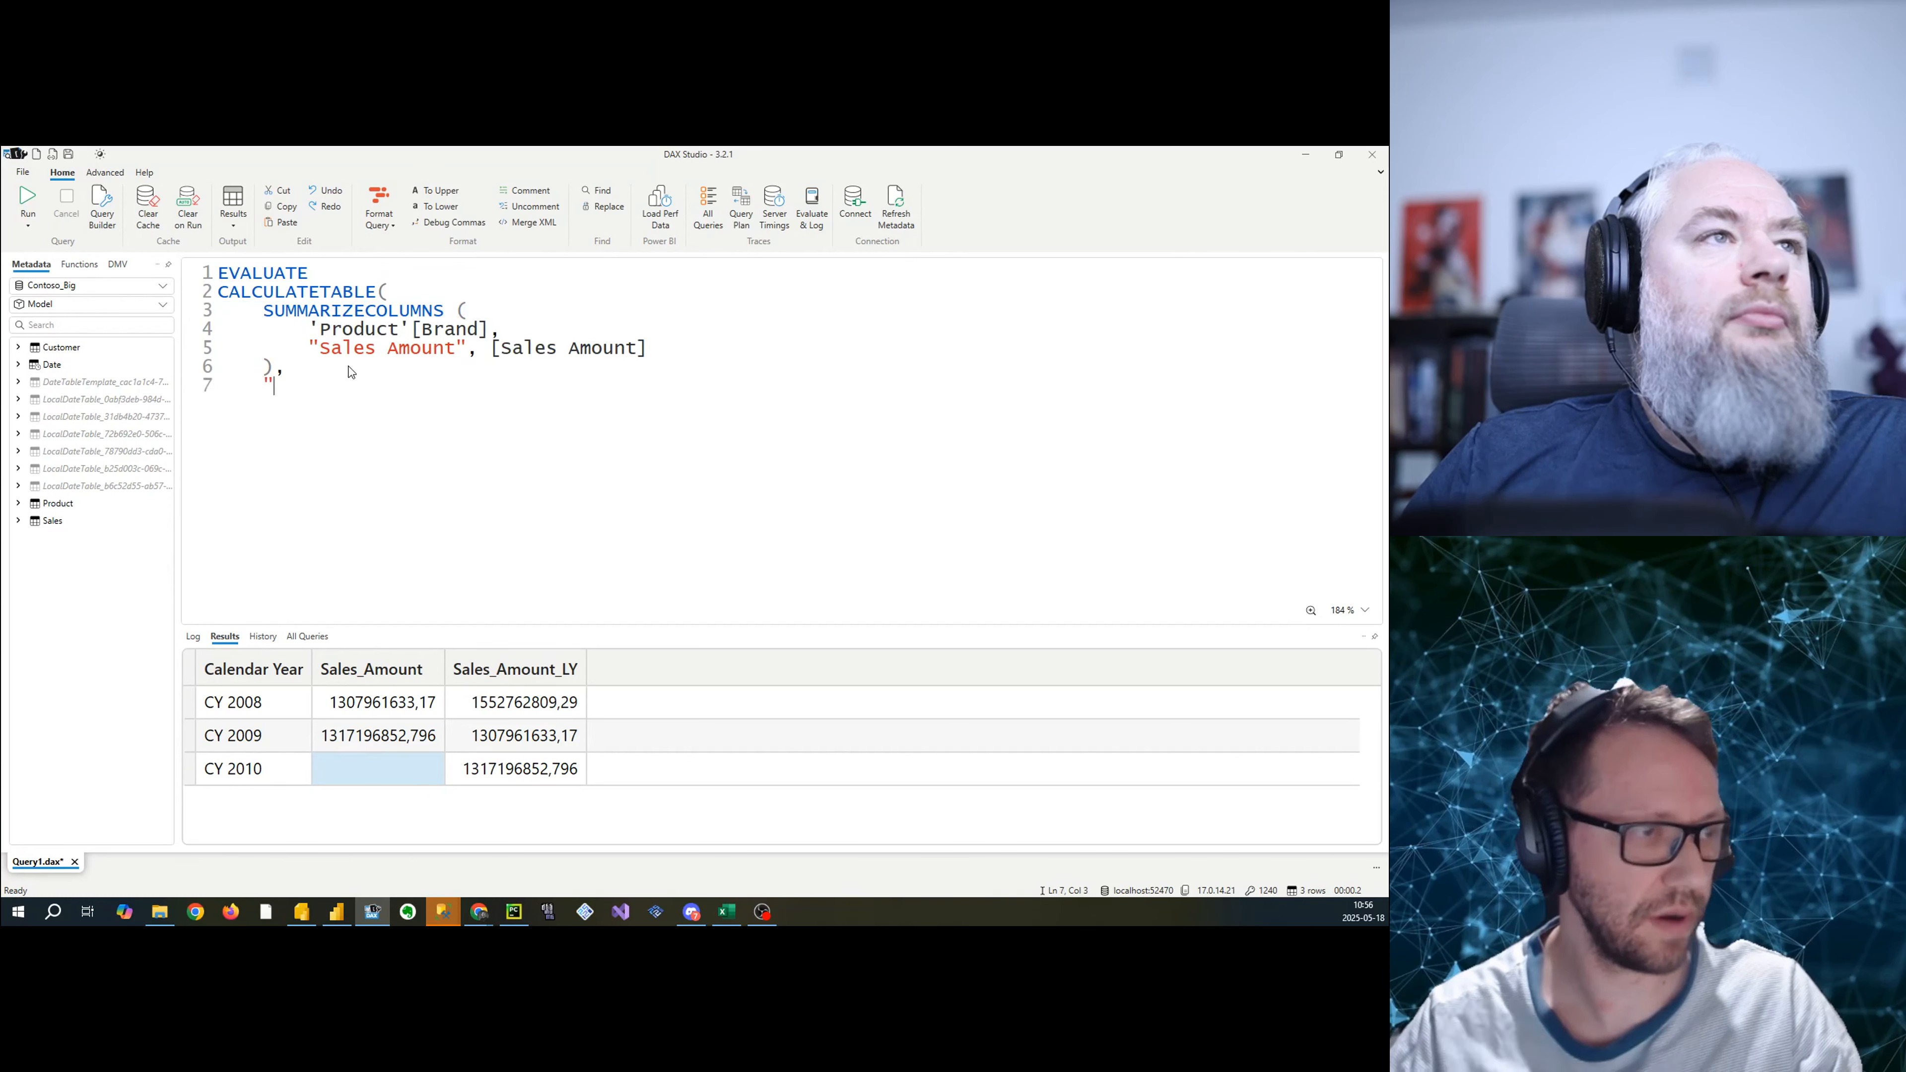
pyautogui.write("'Date'[Cal")
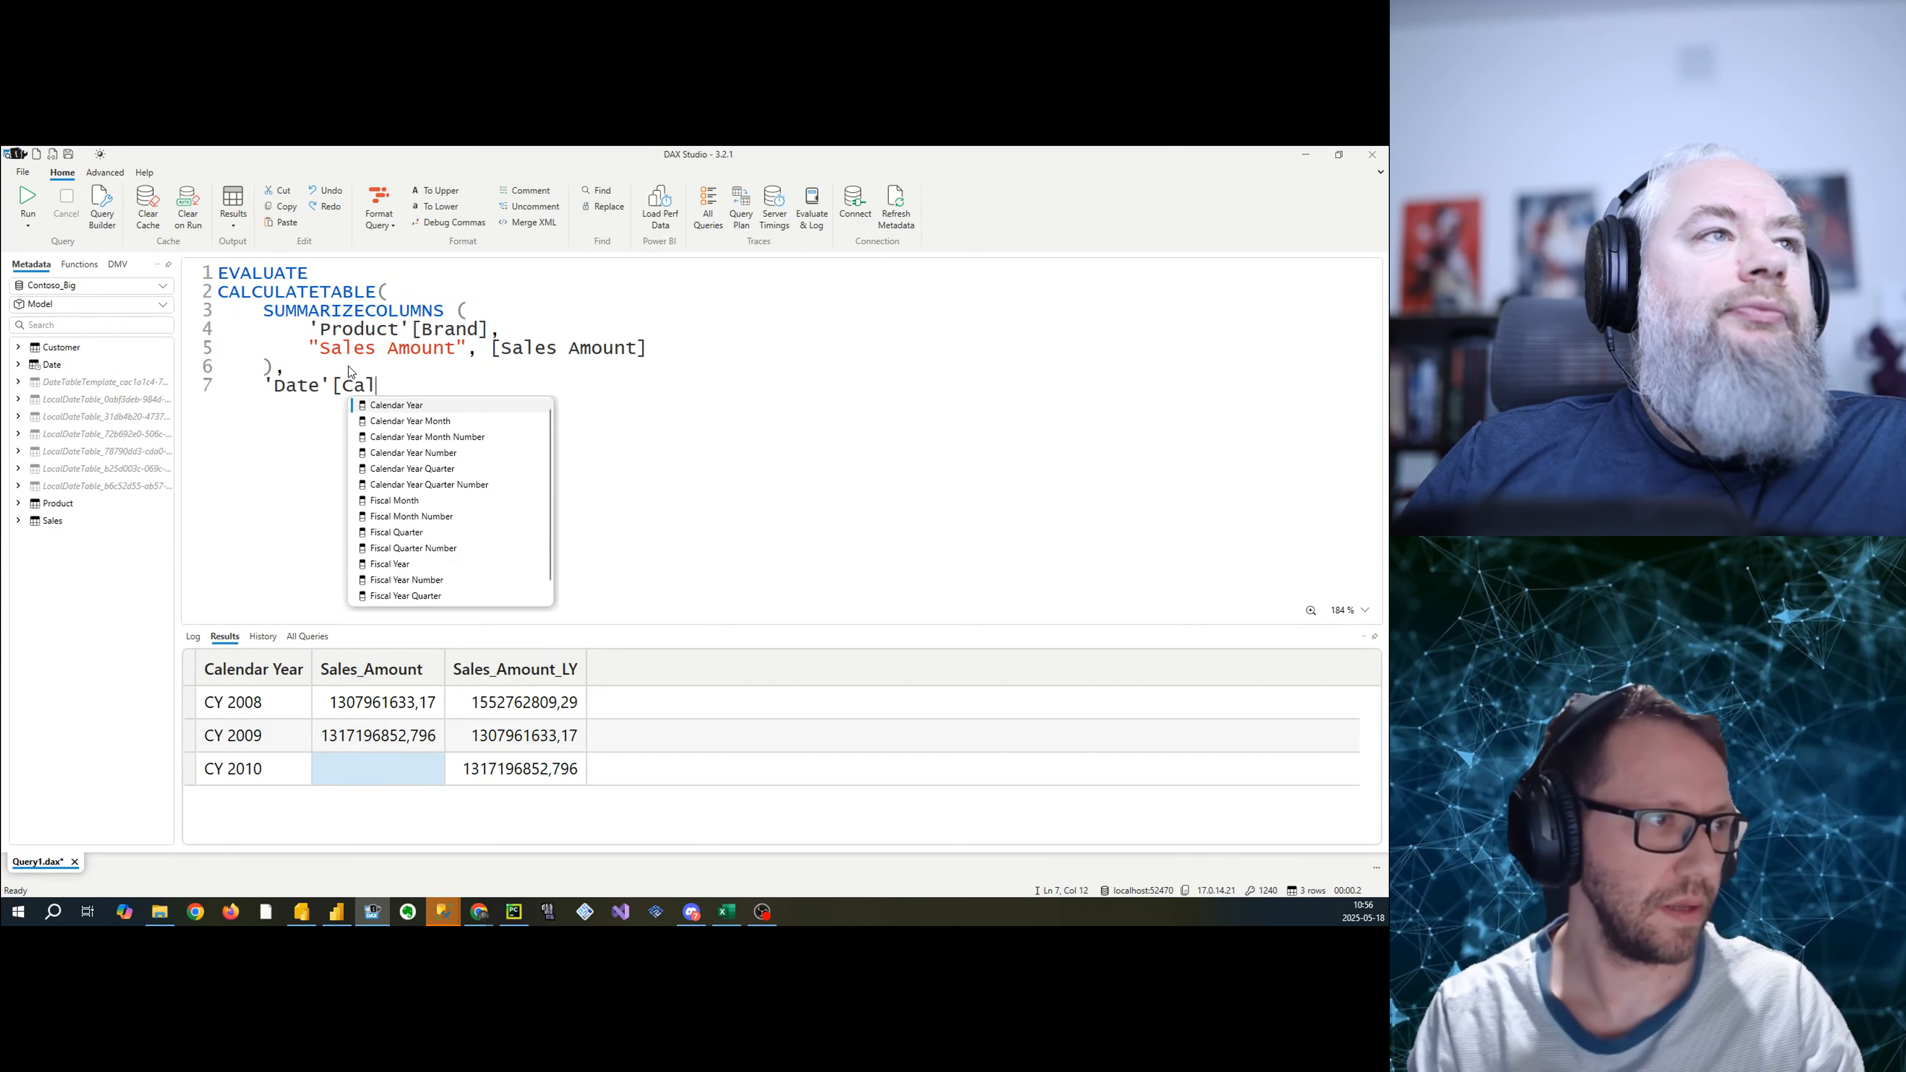
pyautogui.press('Tab')
pyautogui.write('= @')
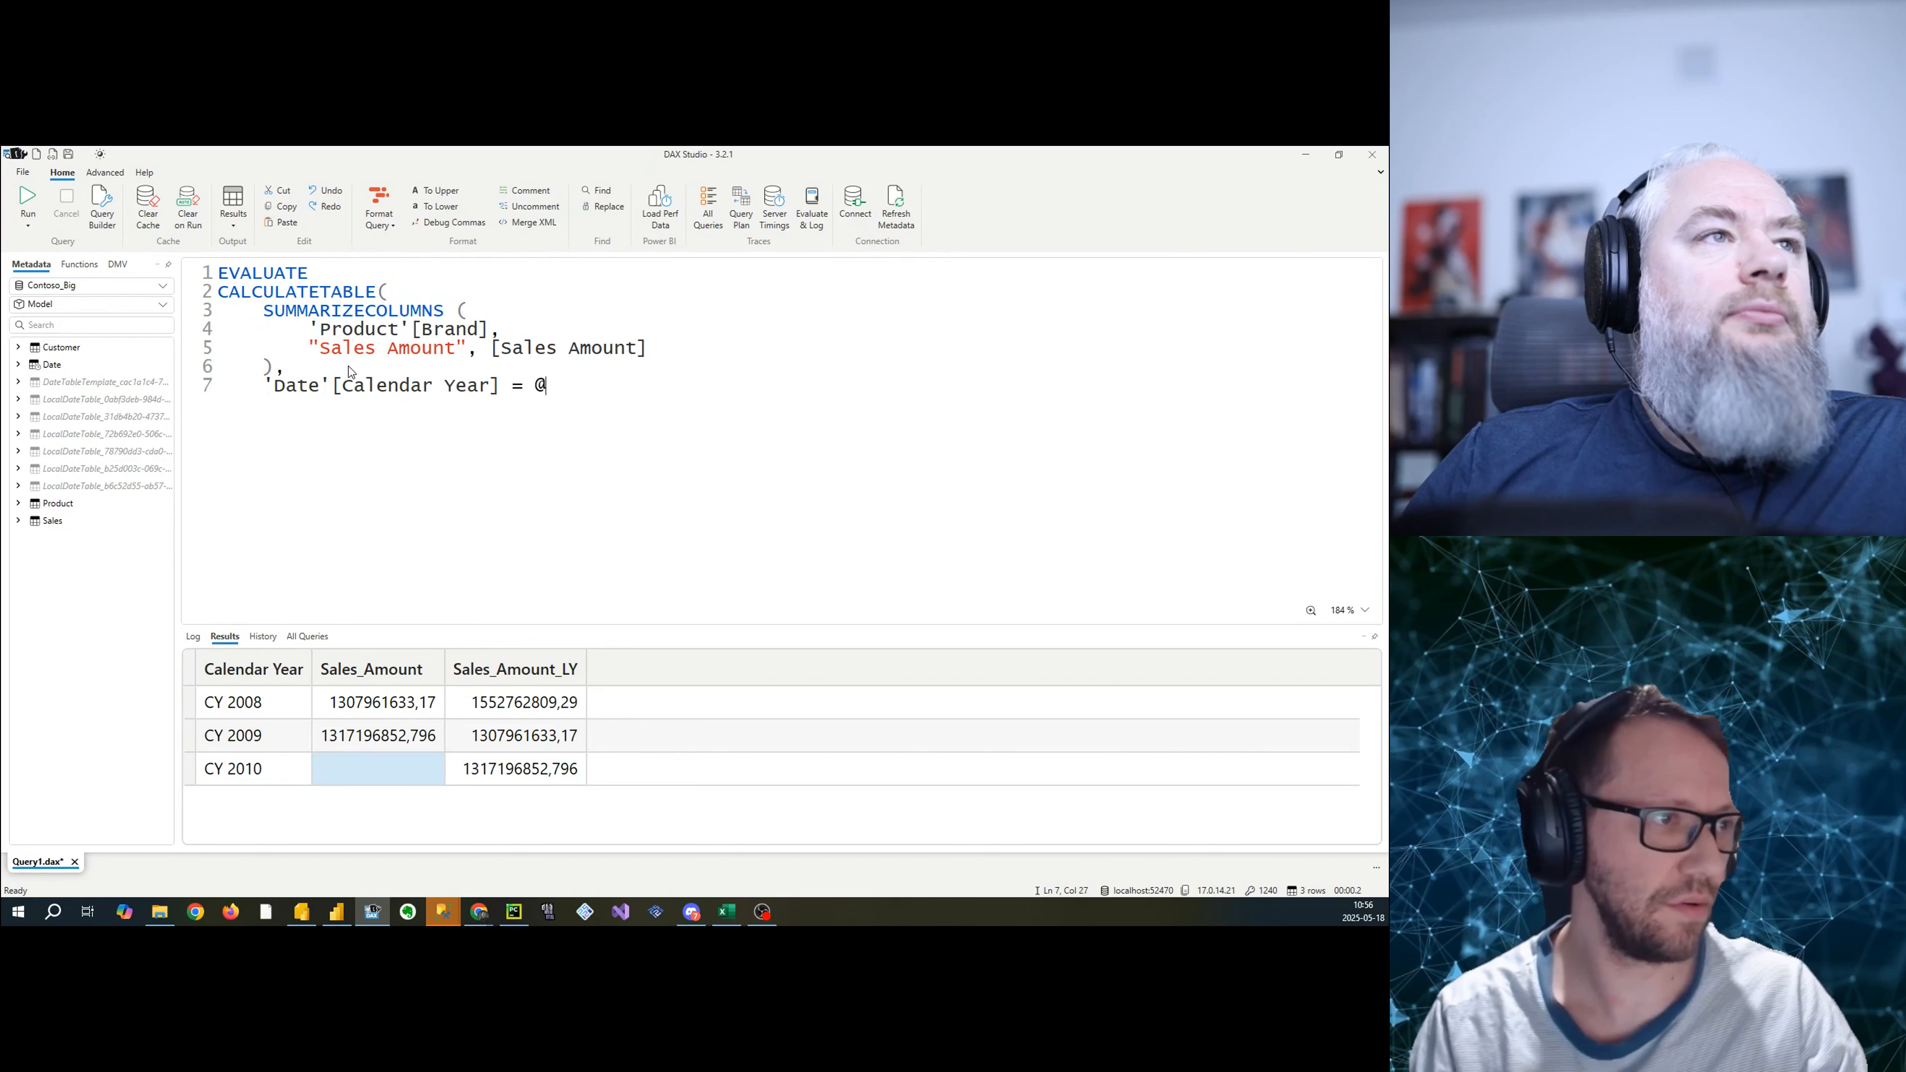
pyautogui.write('Year')
pyautogui.press('Return')
pyautogui.write(')')
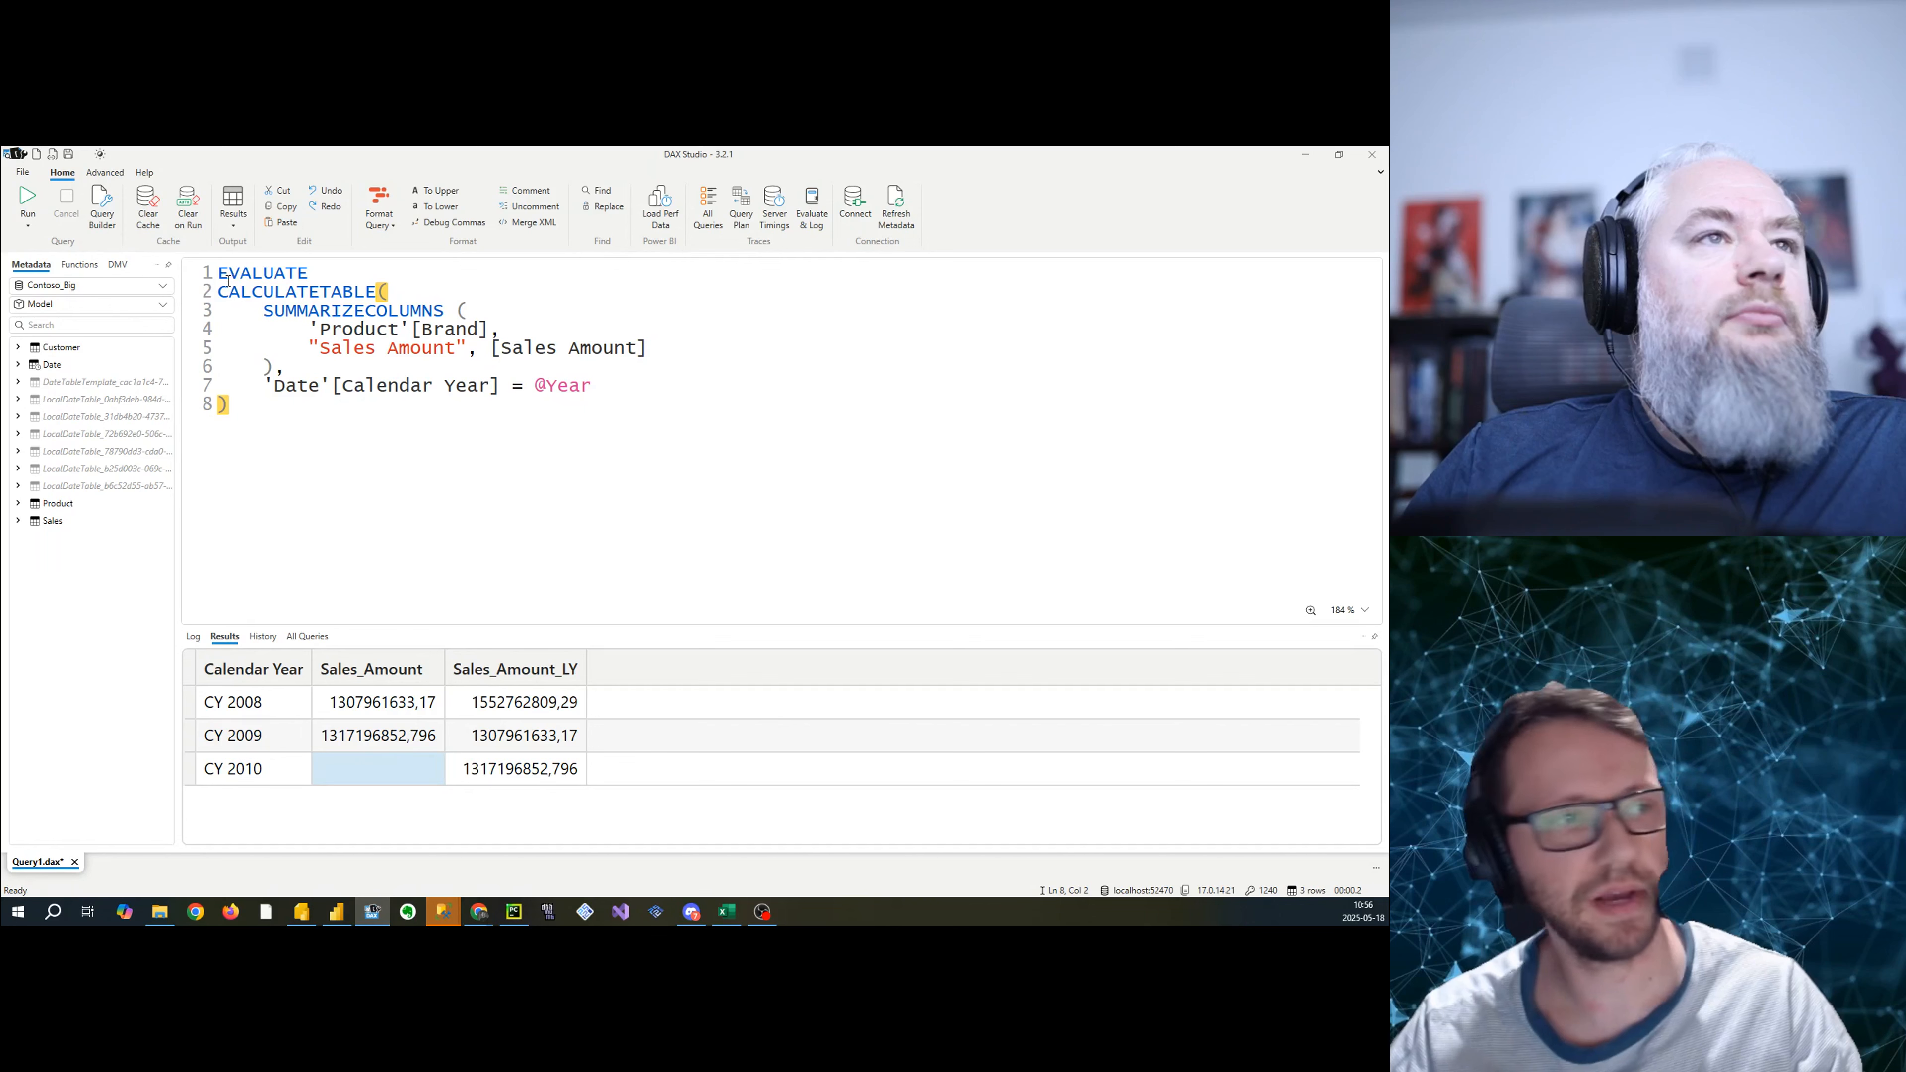
pyautogui.moveTo(597, 385); pyautogui.dragTo(268, 384)
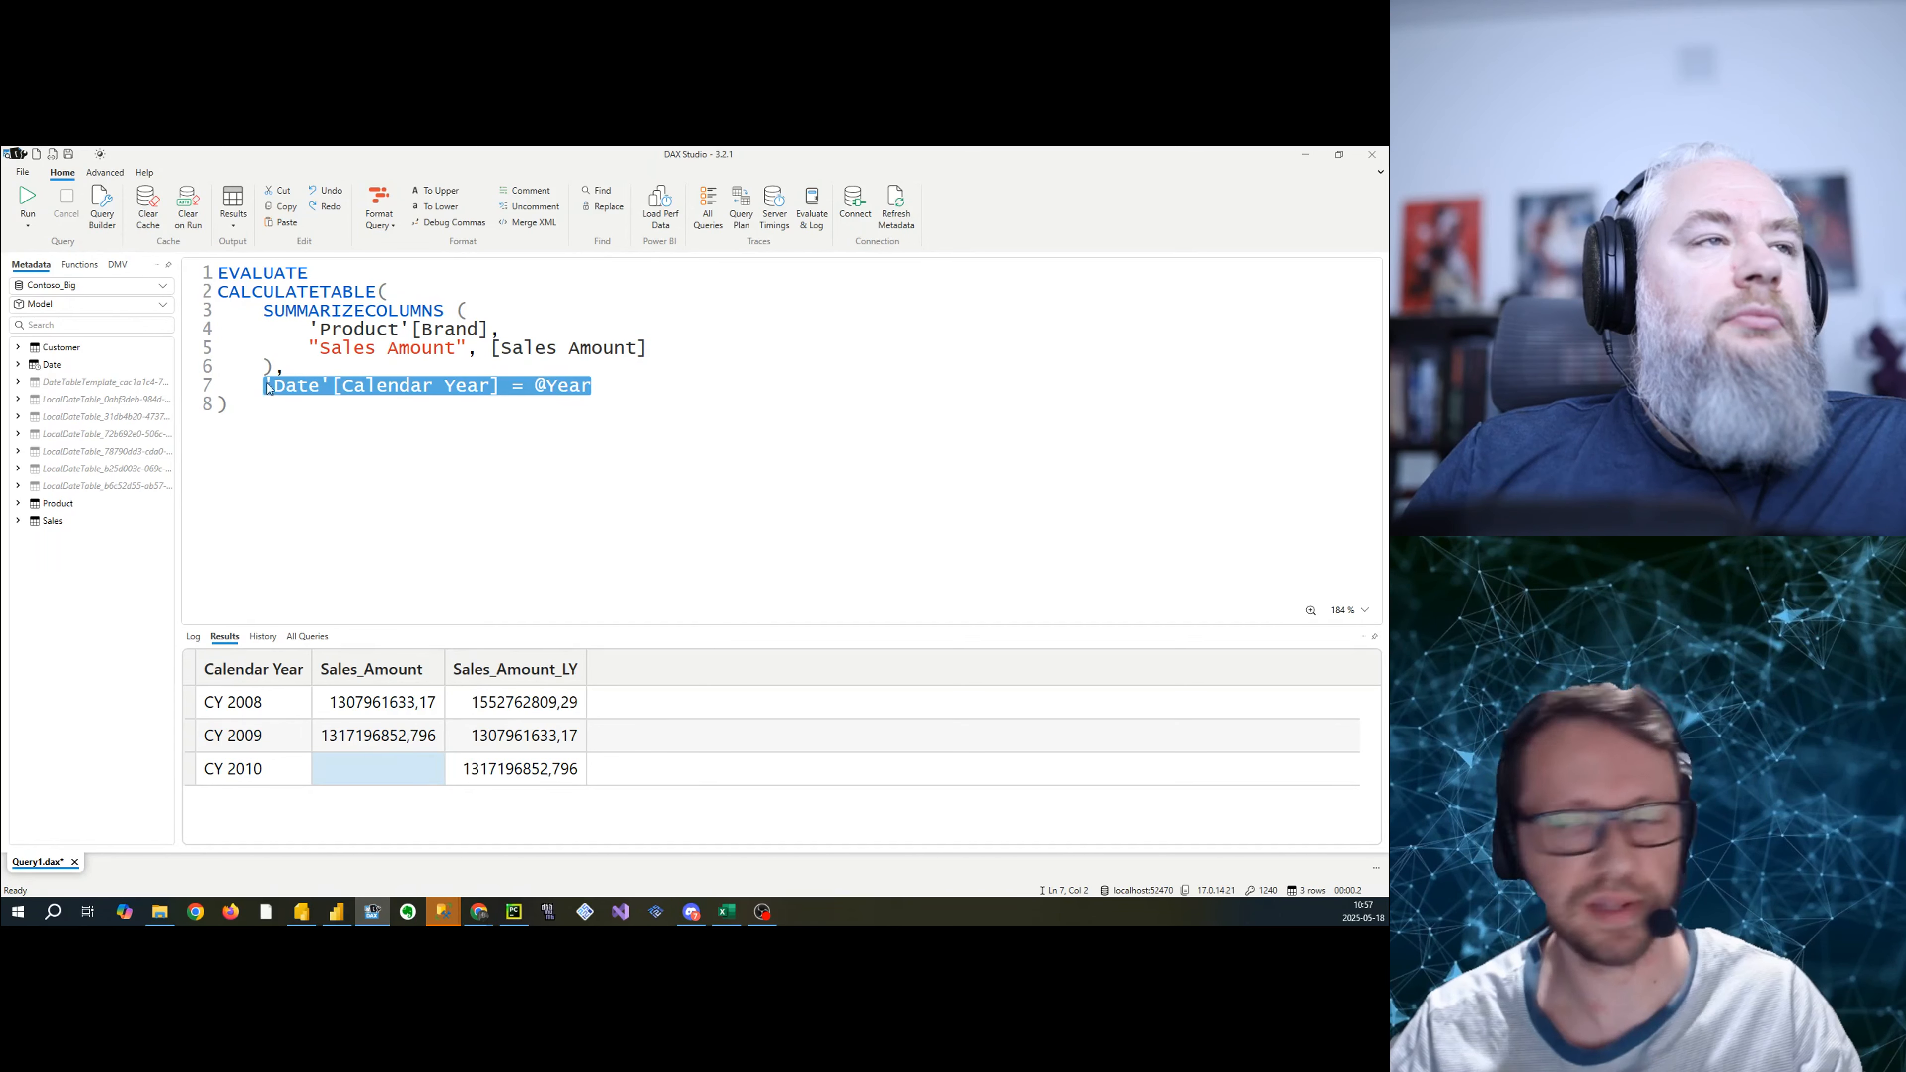
pyautogui.click(515, 392)
pyautogui.moveTo(536, 387); pyautogui.dragTo(612, 396)
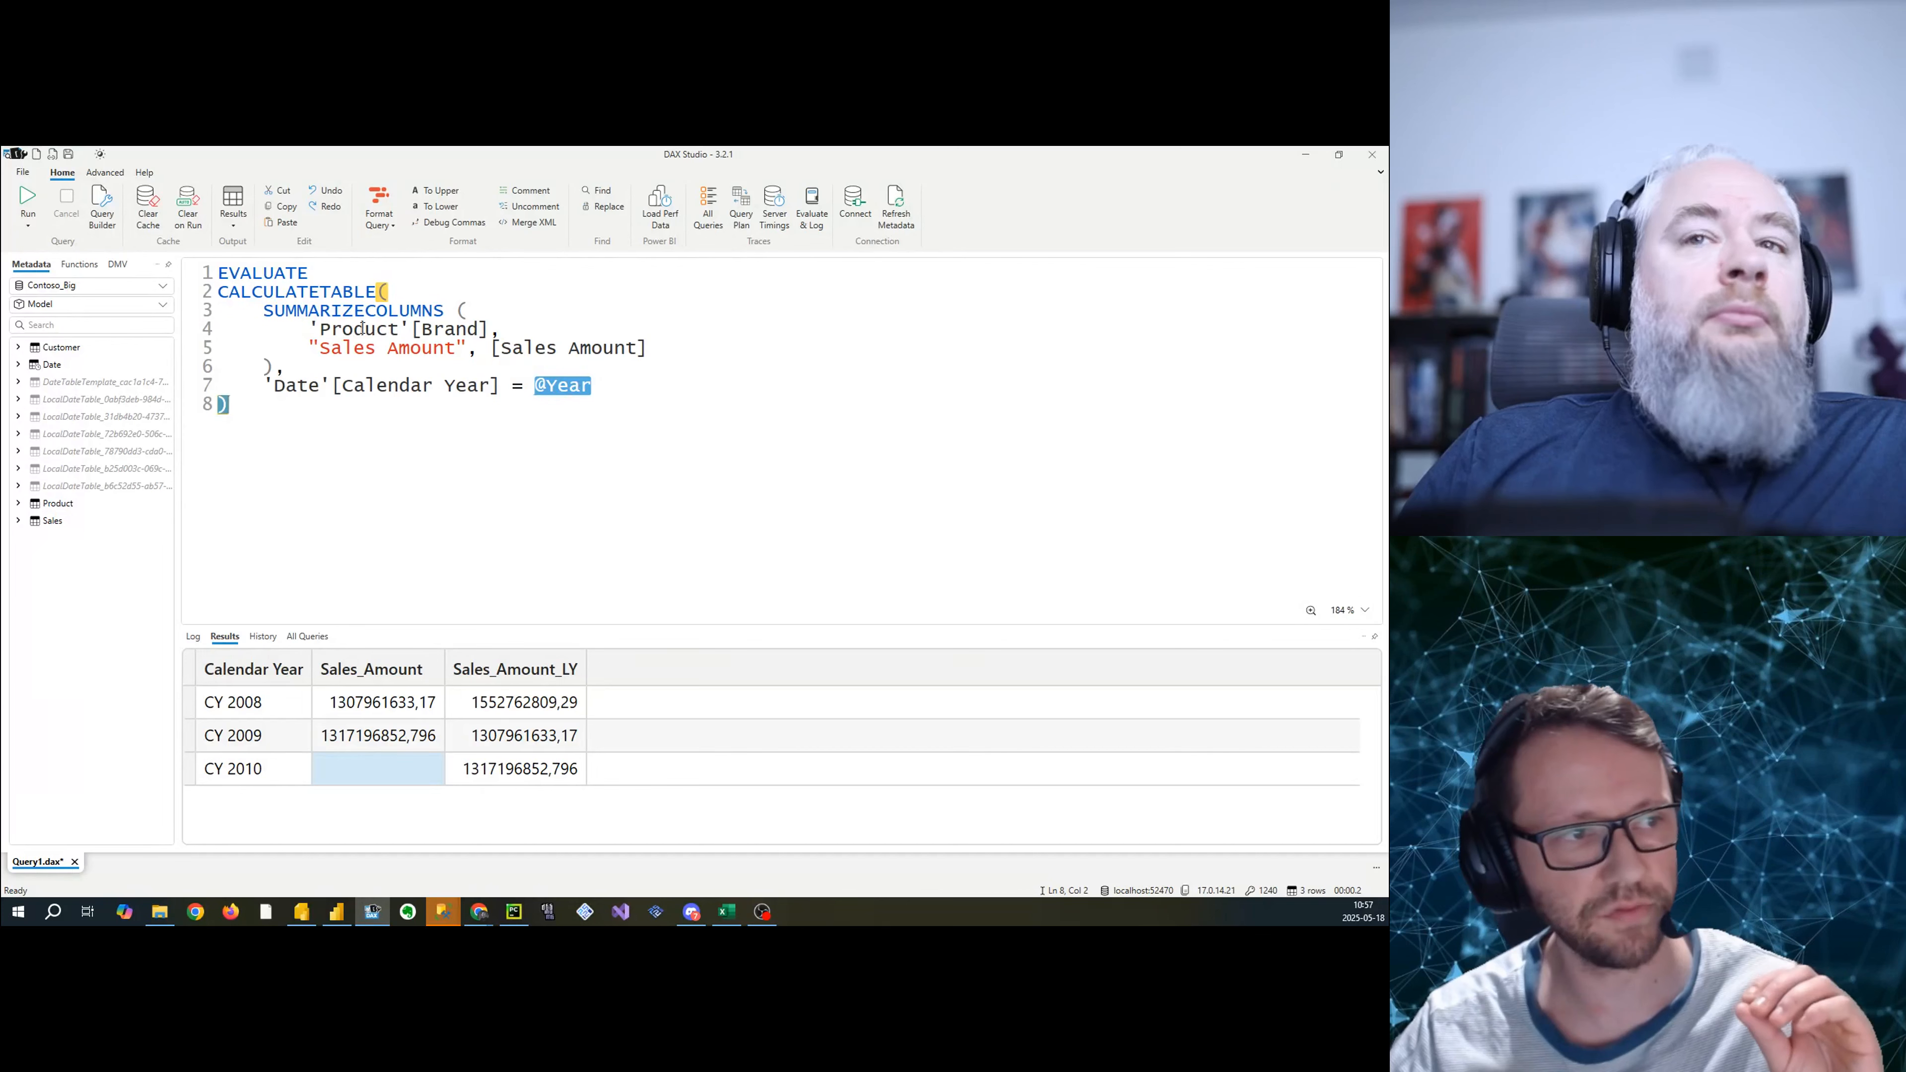
pyautogui.moveTo(262, 310); pyautogui.dragTo(278, 362)
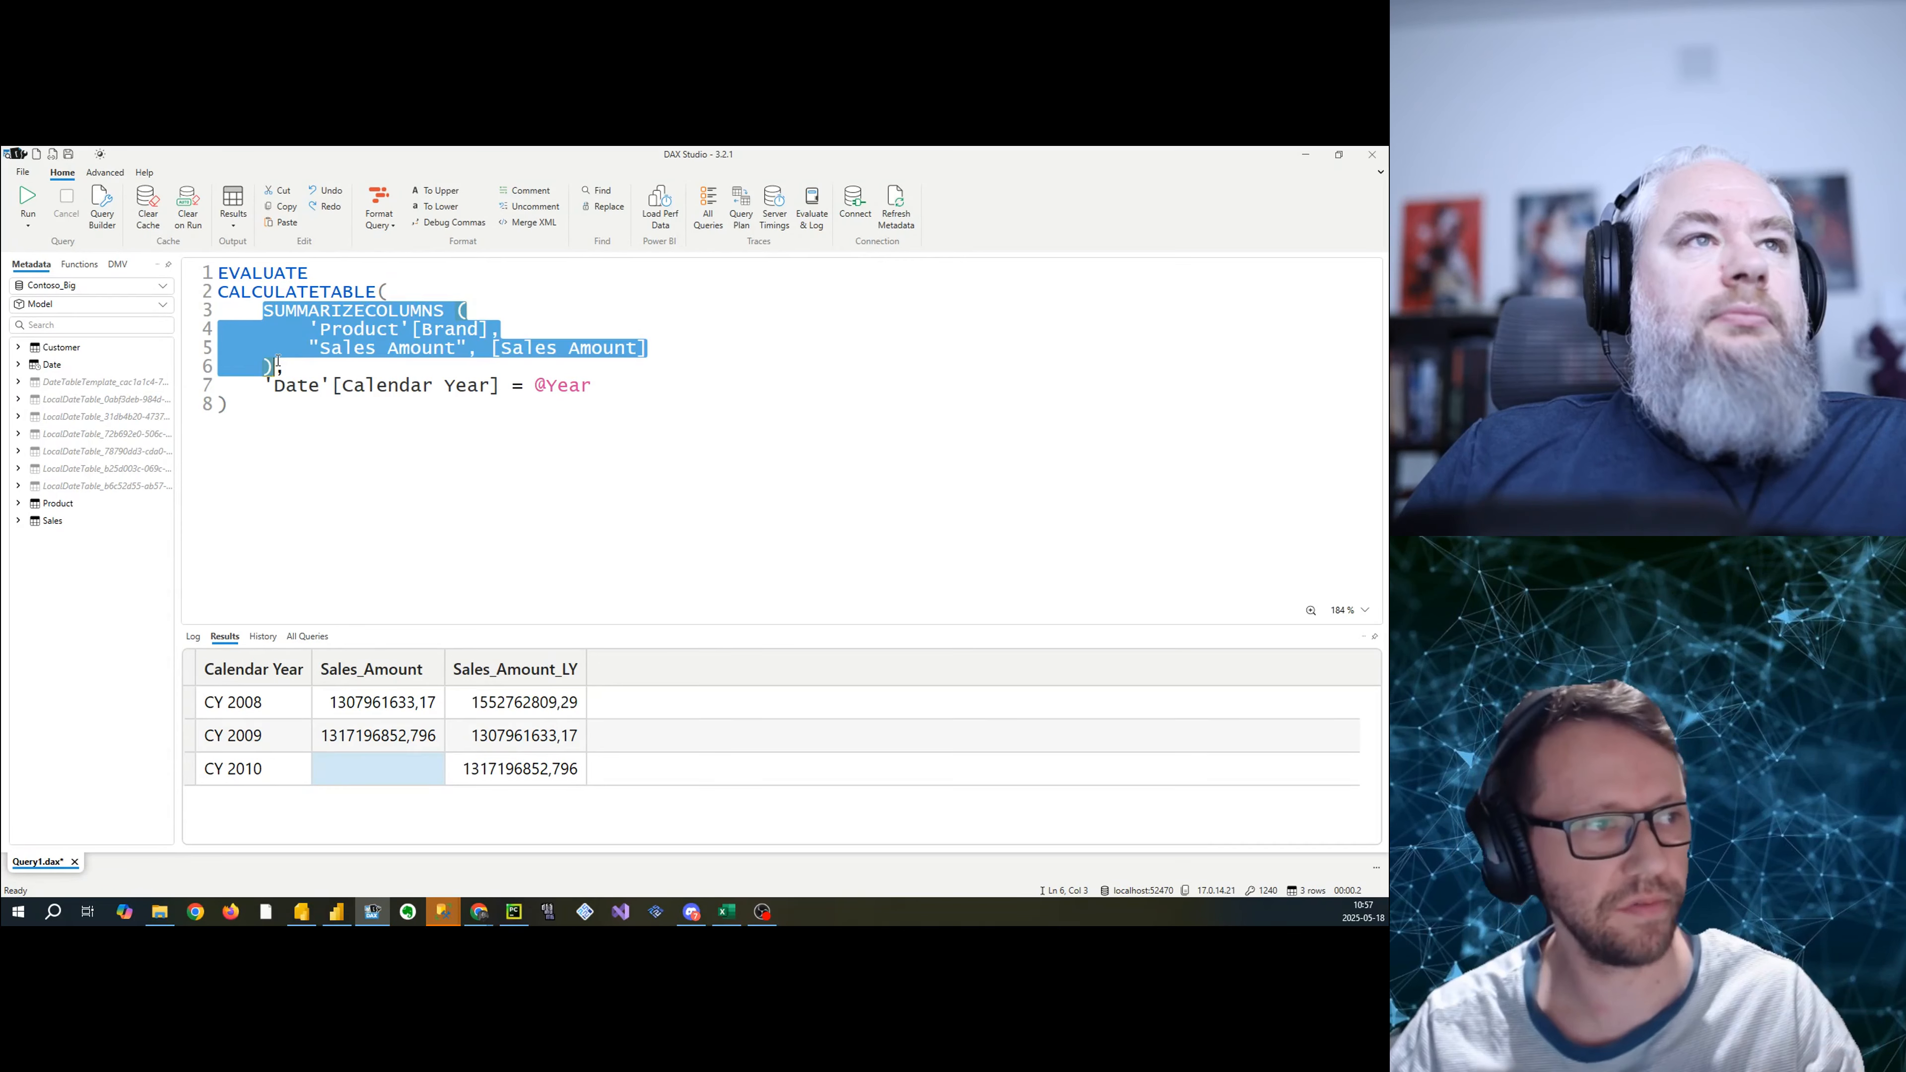
pyautogui.click(365, 347)
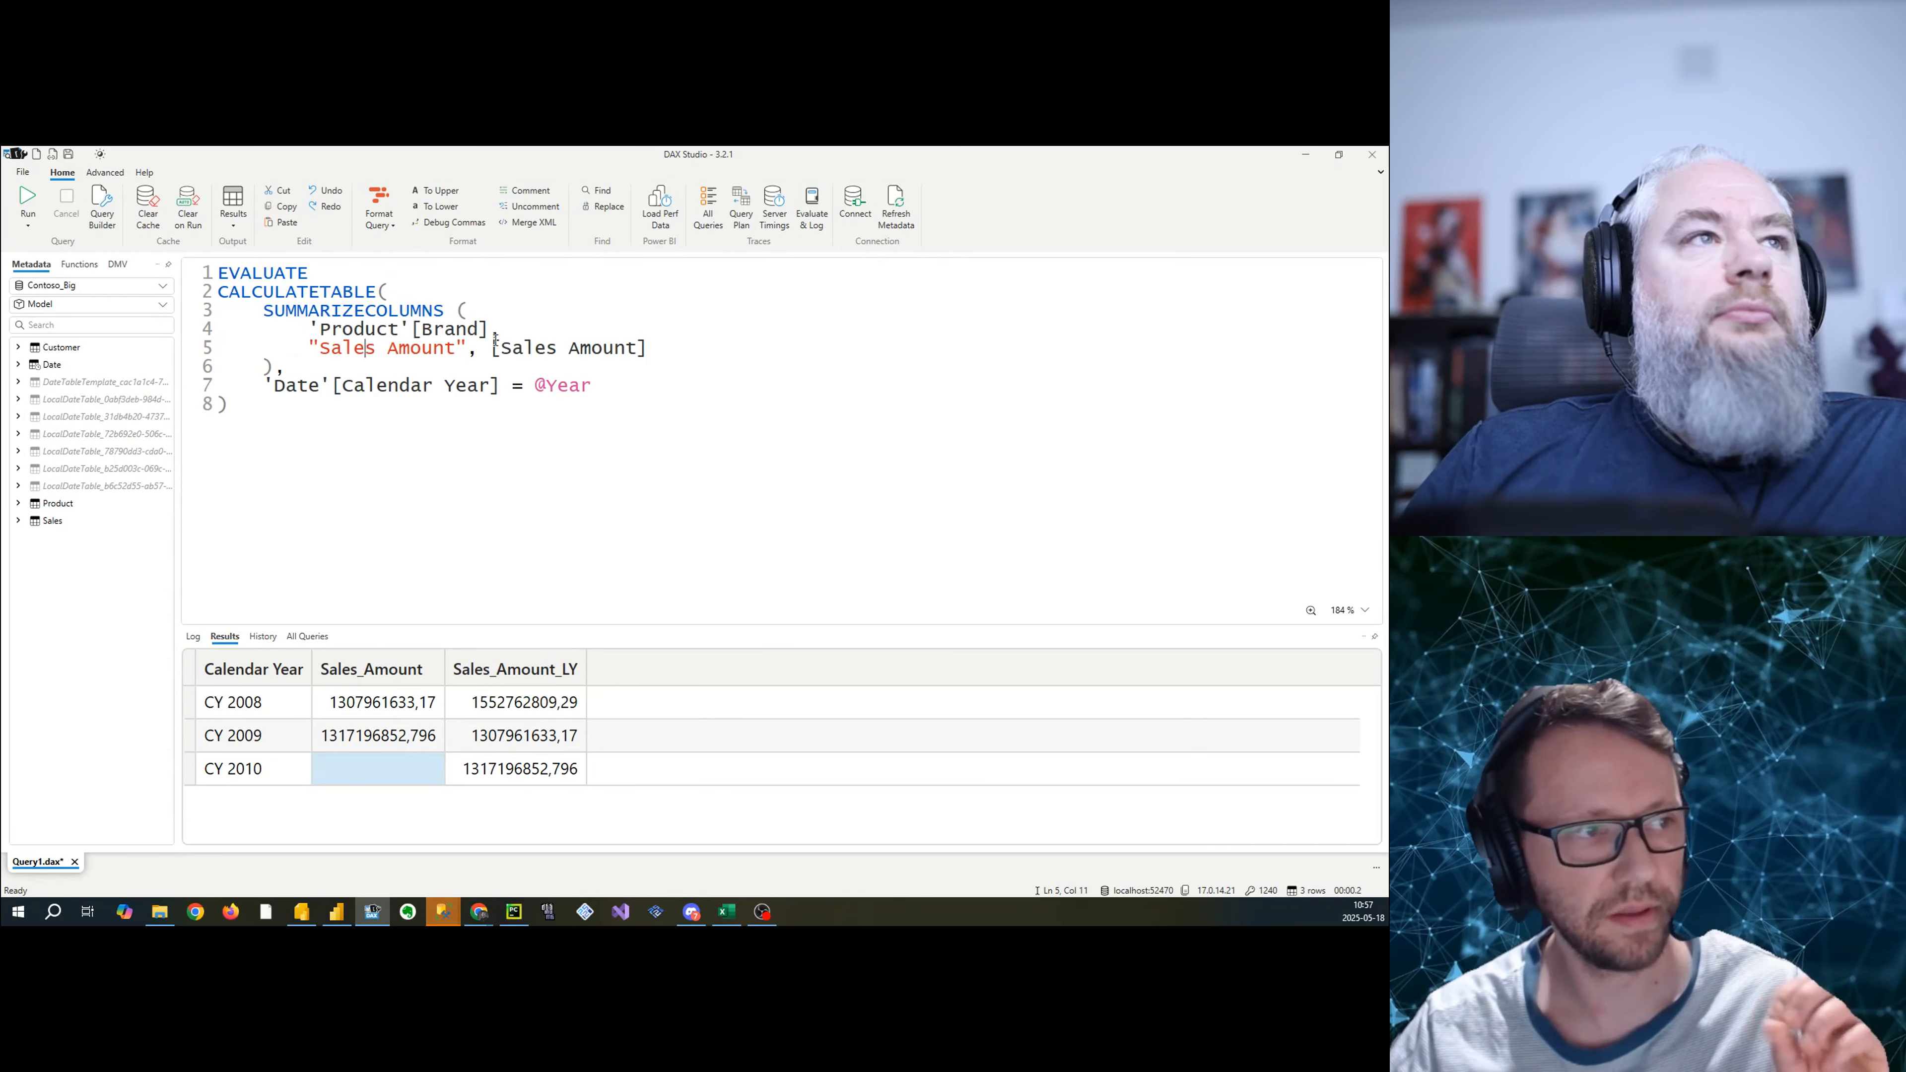
pyautogui.click(623, 428)
pyautogui.click(601, 384)
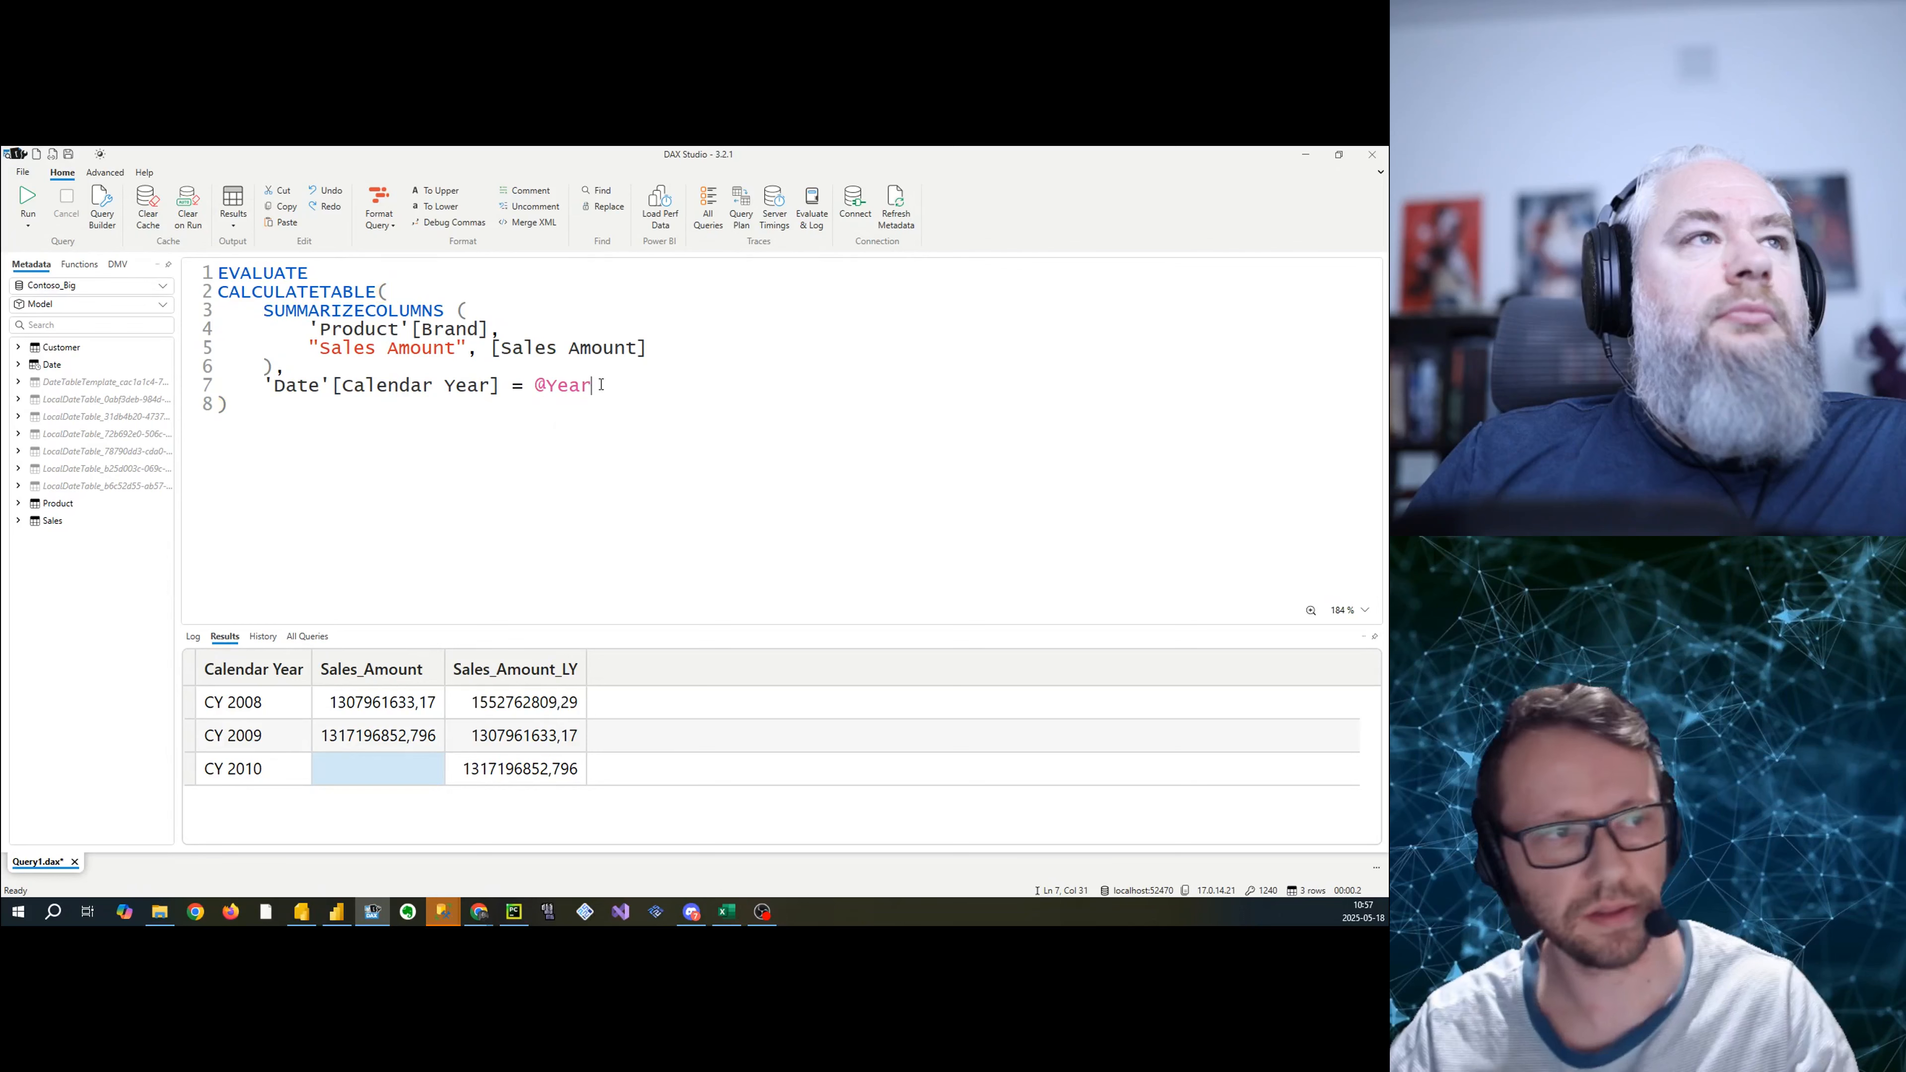
pyautogui.click(557, 384)
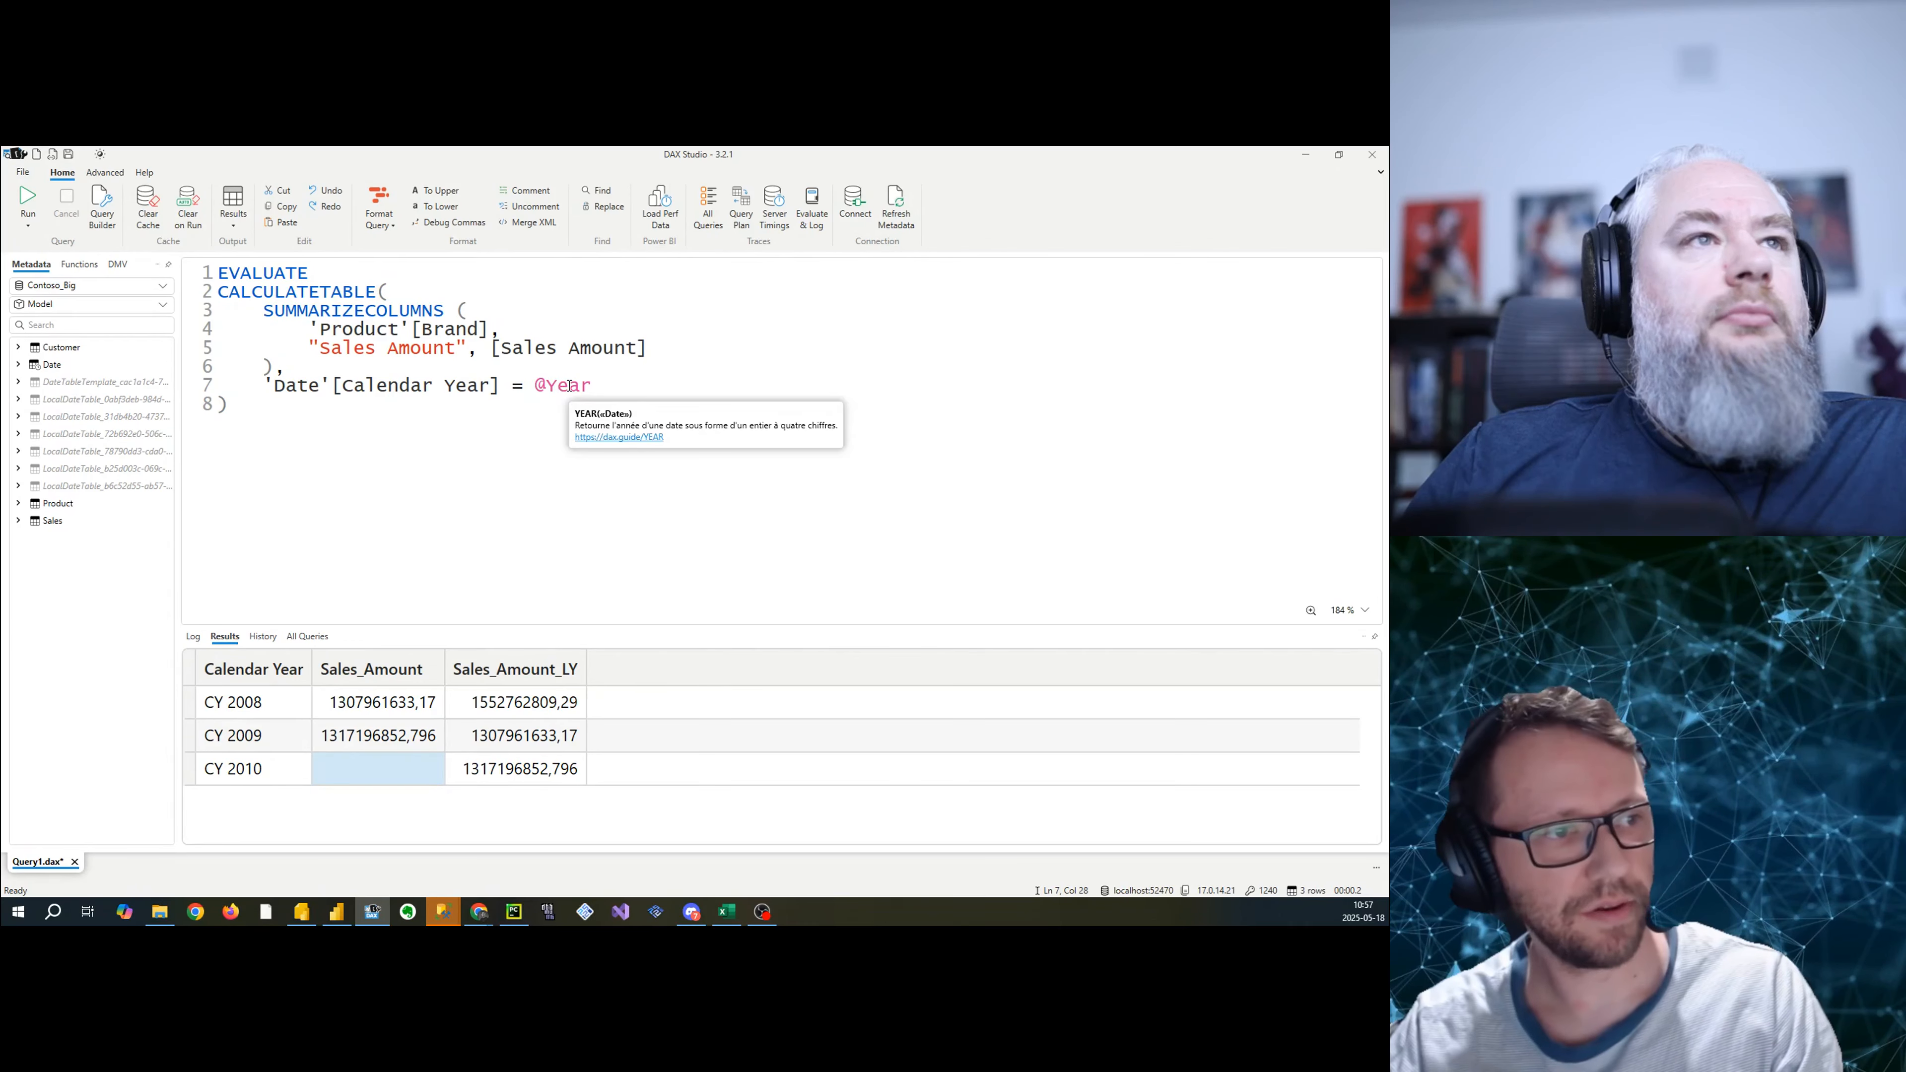
pyautogui.click(668, 394)
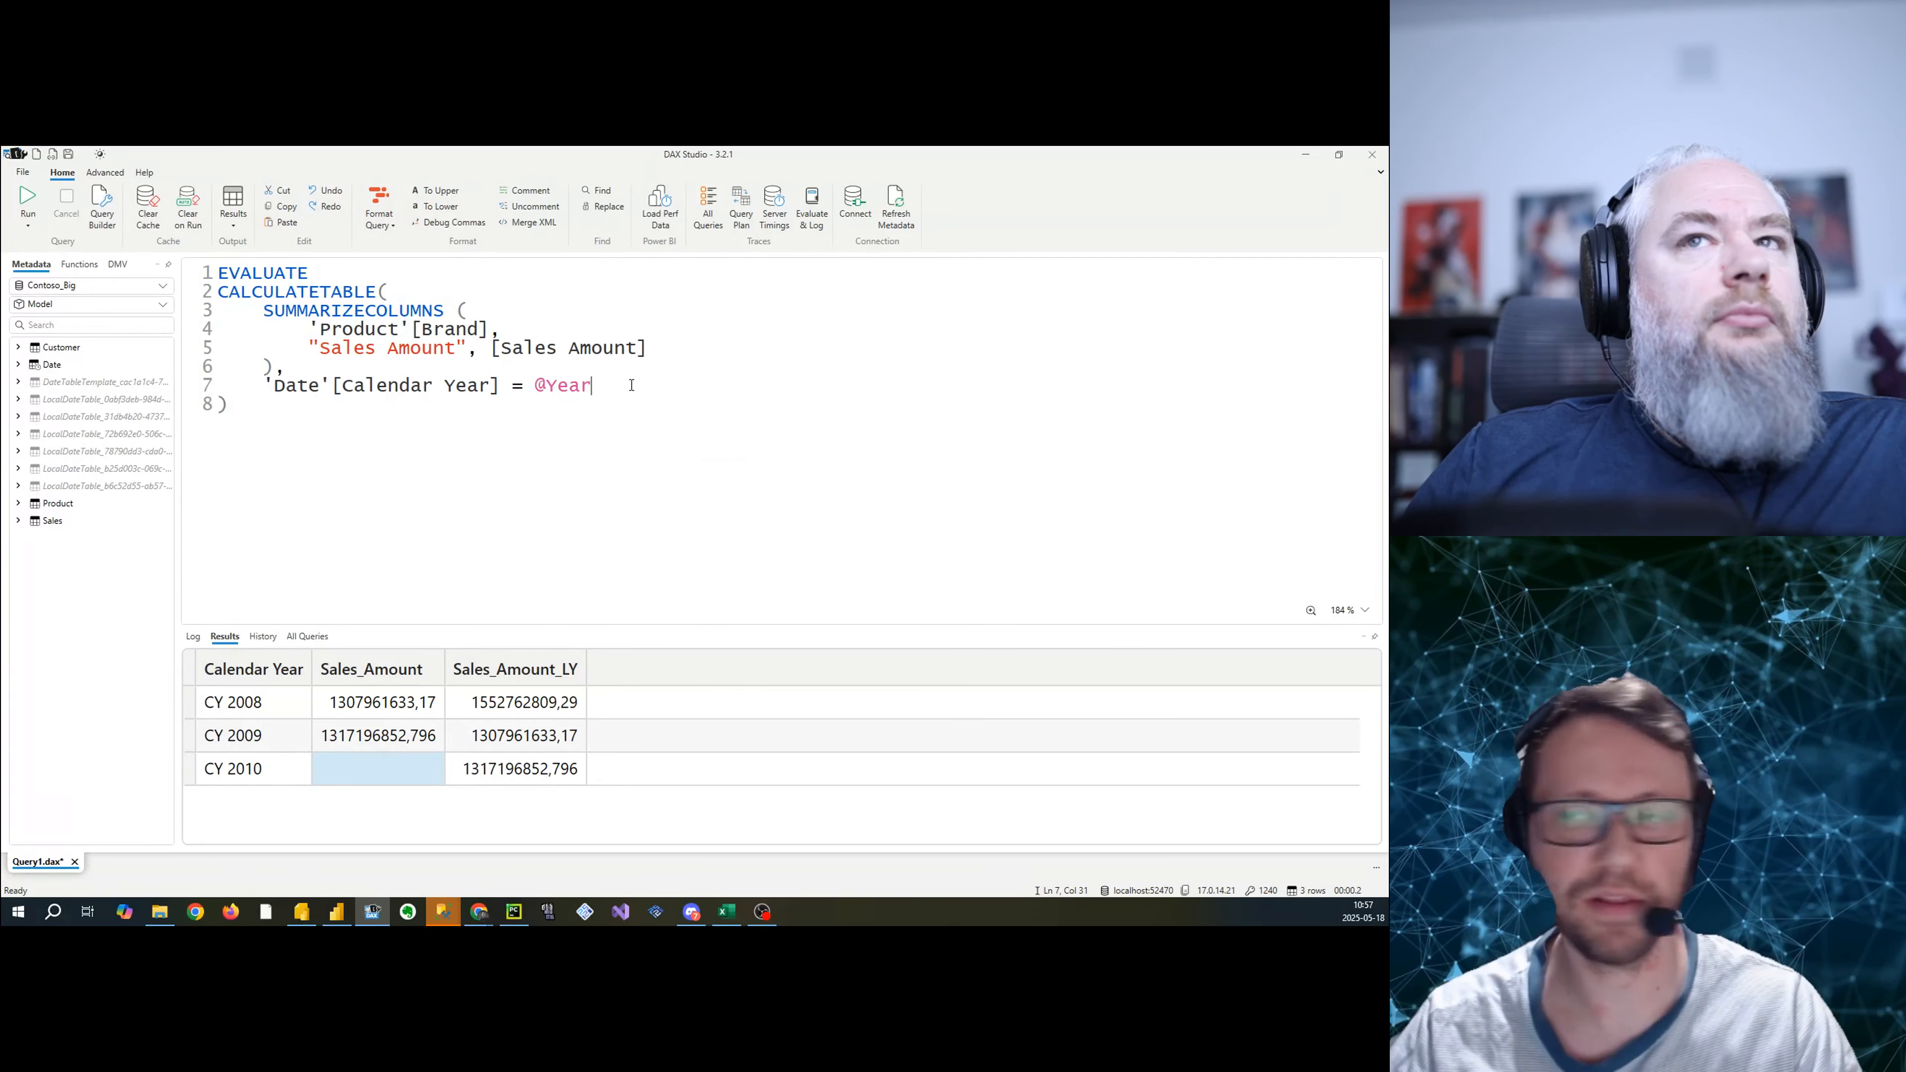
pyautogui.press('F5')
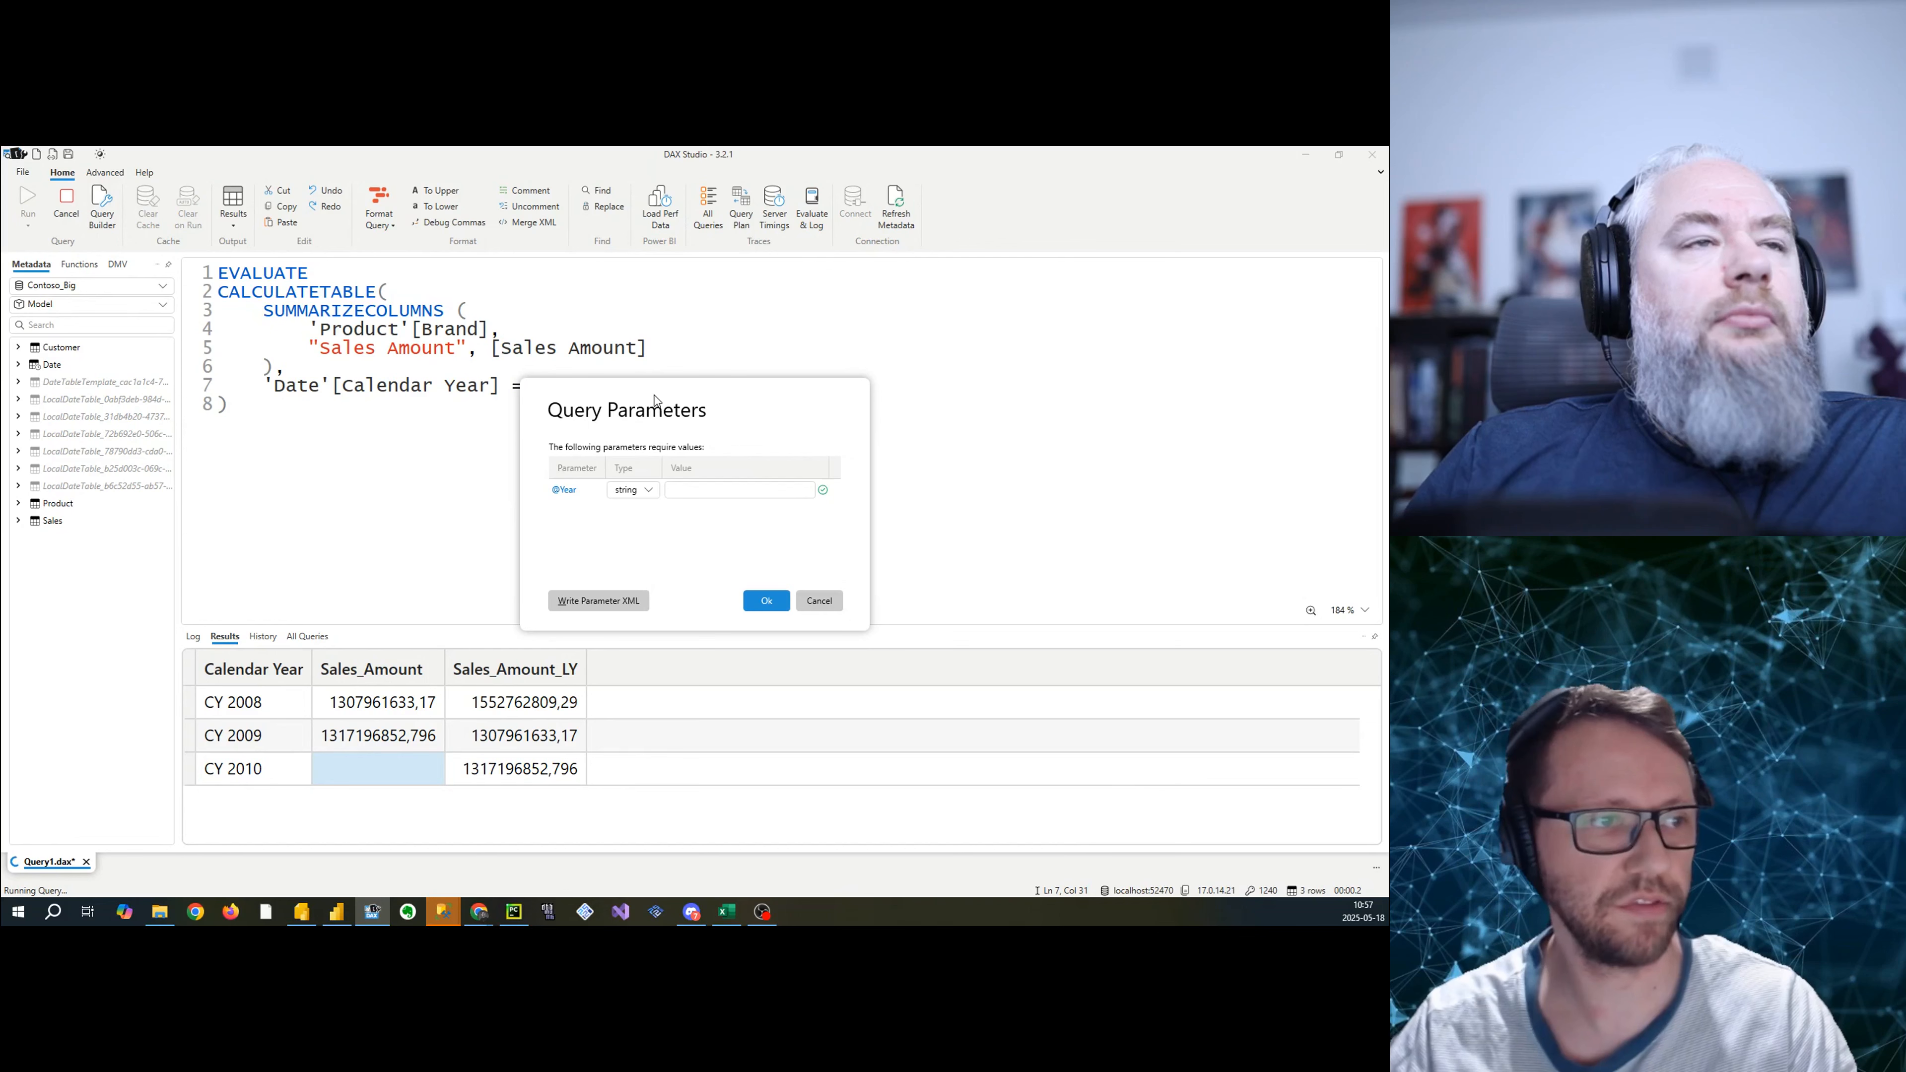
pyautogui.click(716, 491)
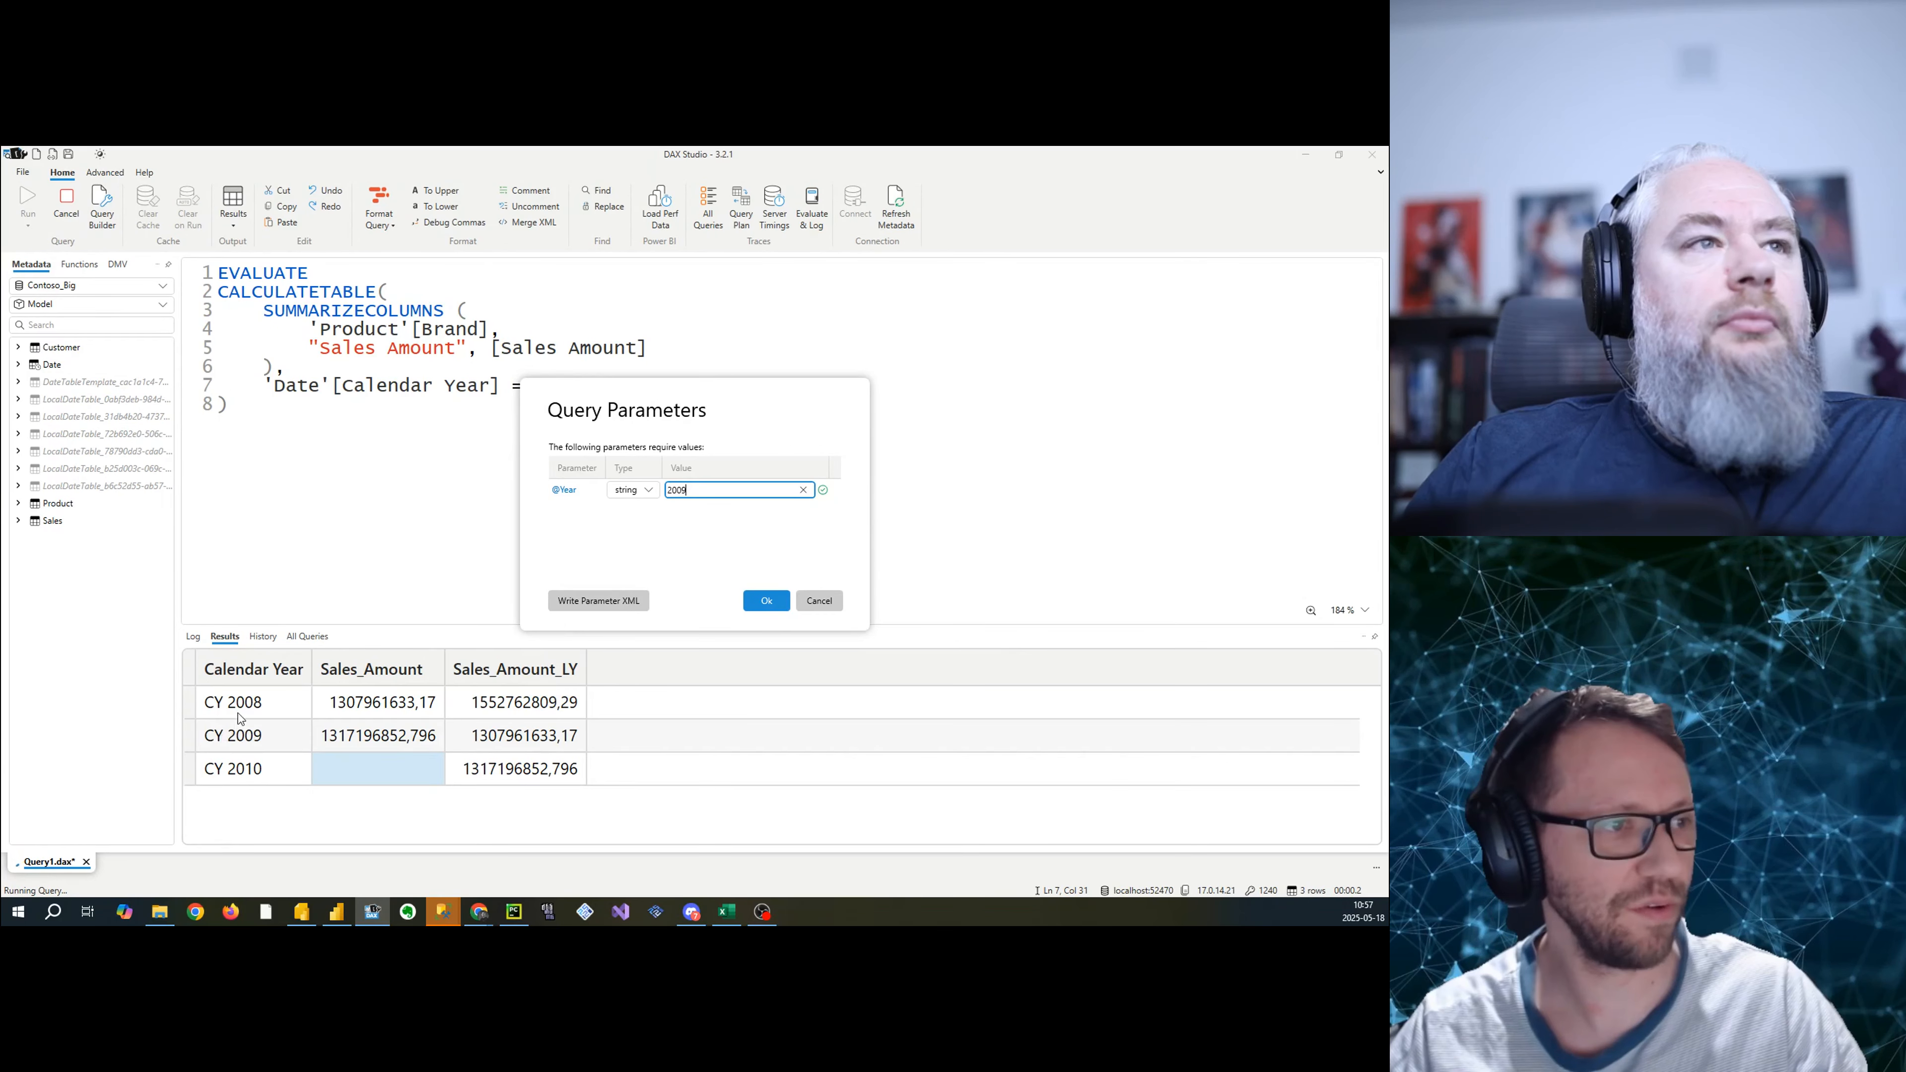
pyautogui.click(767, 600)
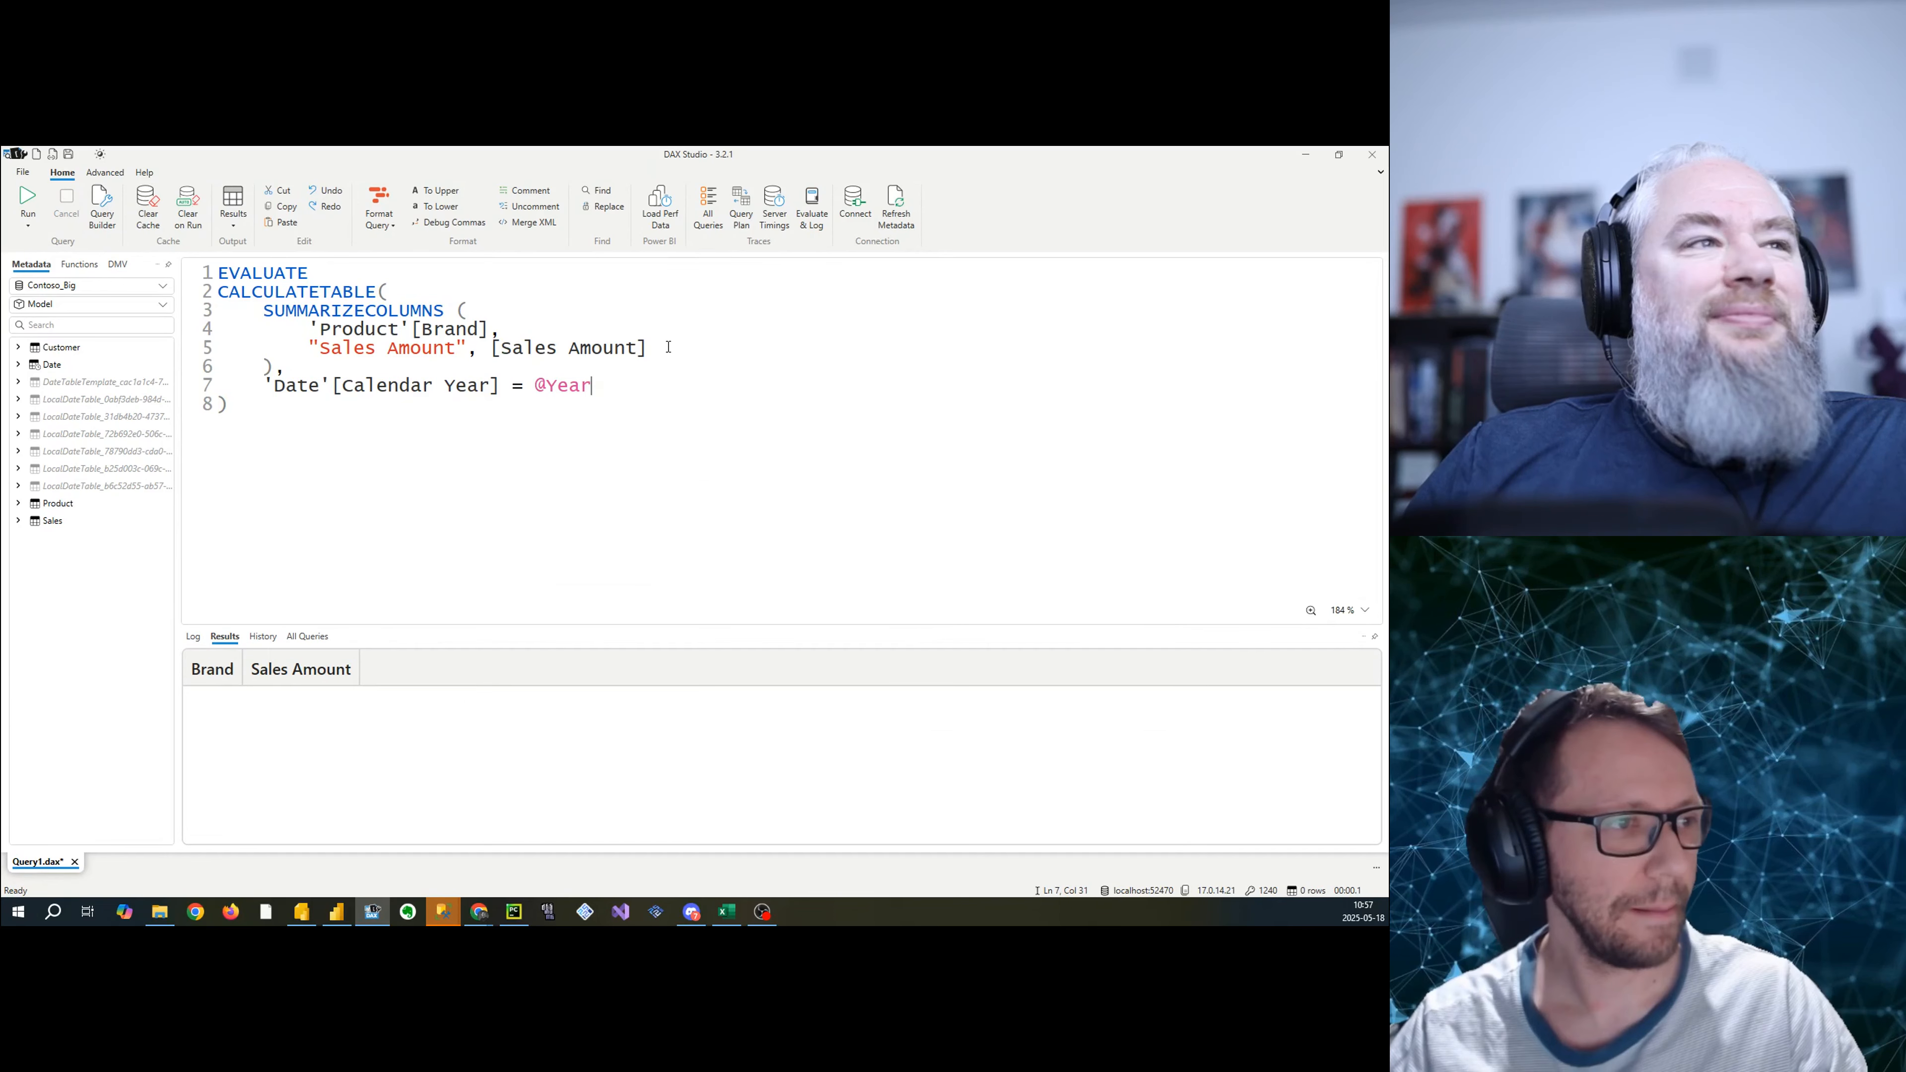
pyautogui.click(647, 442)
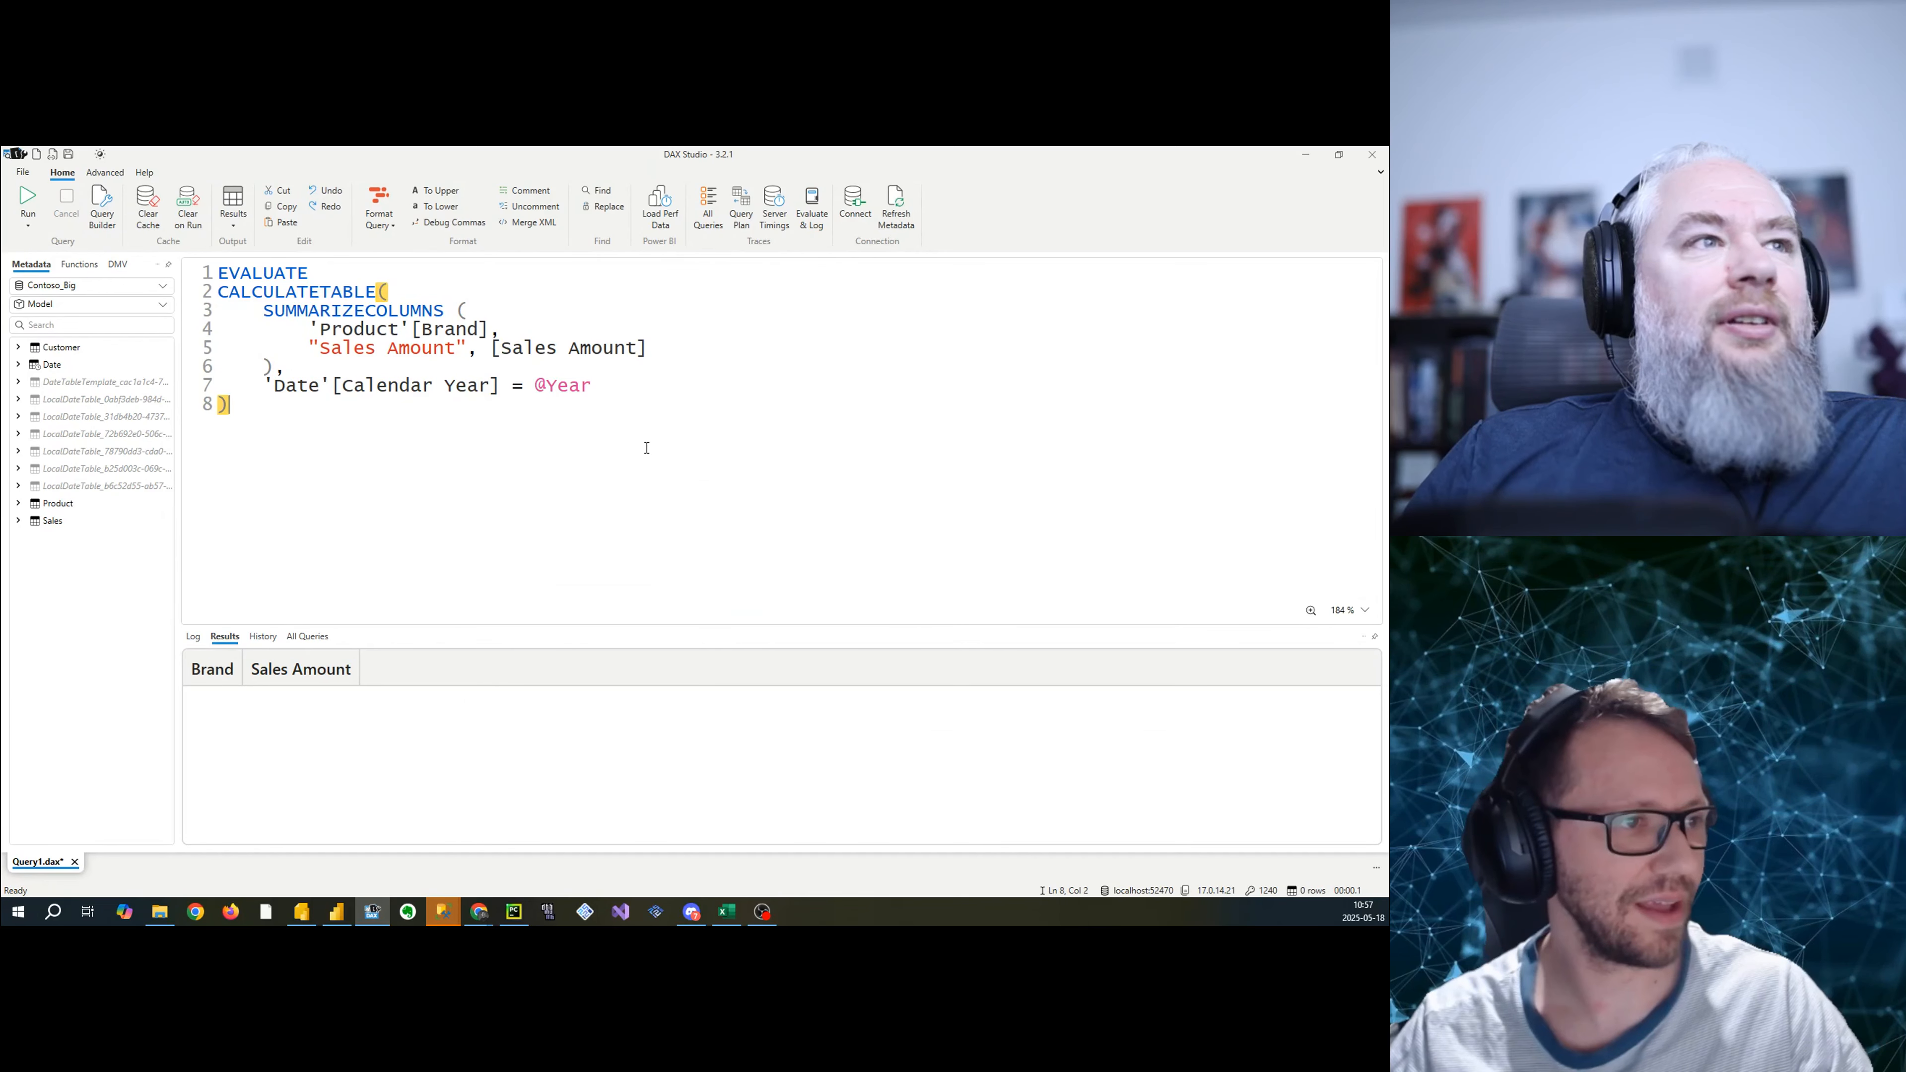
pyautogui.press('F5')
pyautogui.click(718, 488)
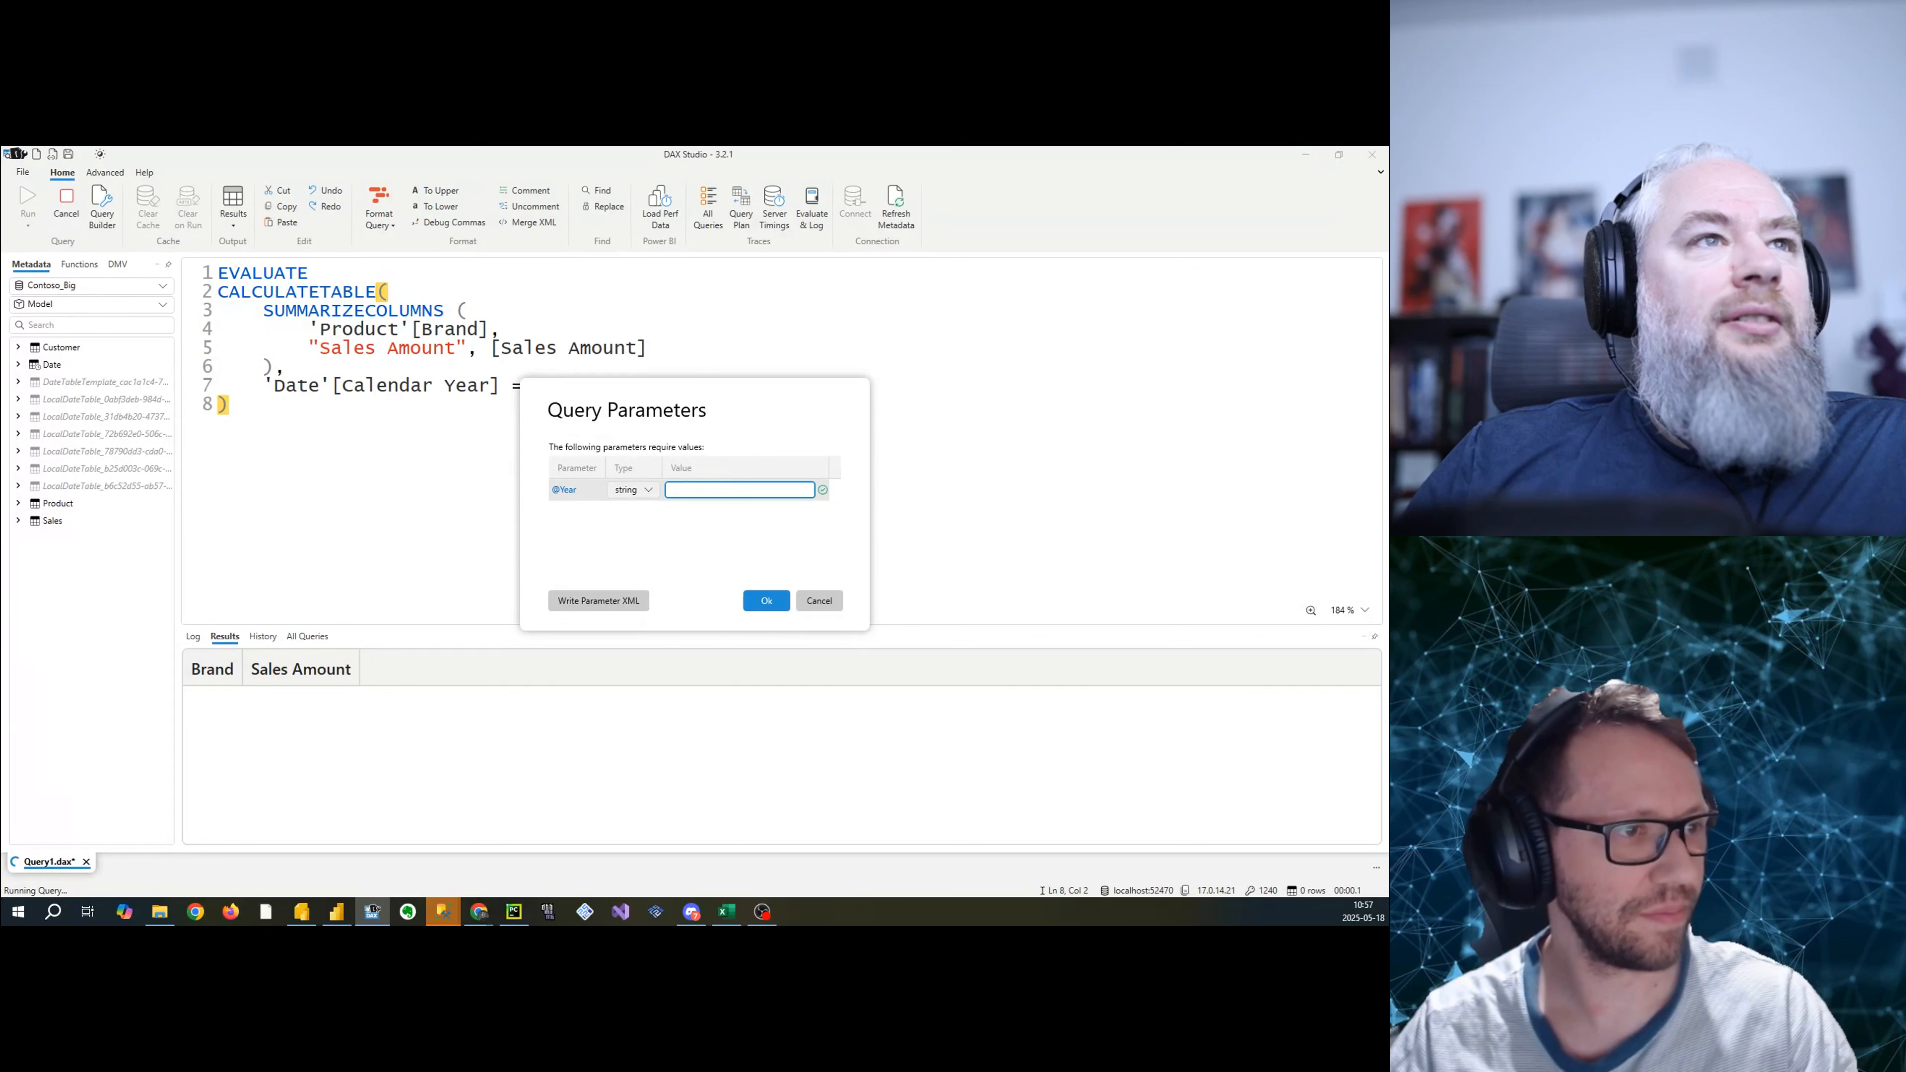
pyautogui.write('2008')
pyautogui.click(771, 597)
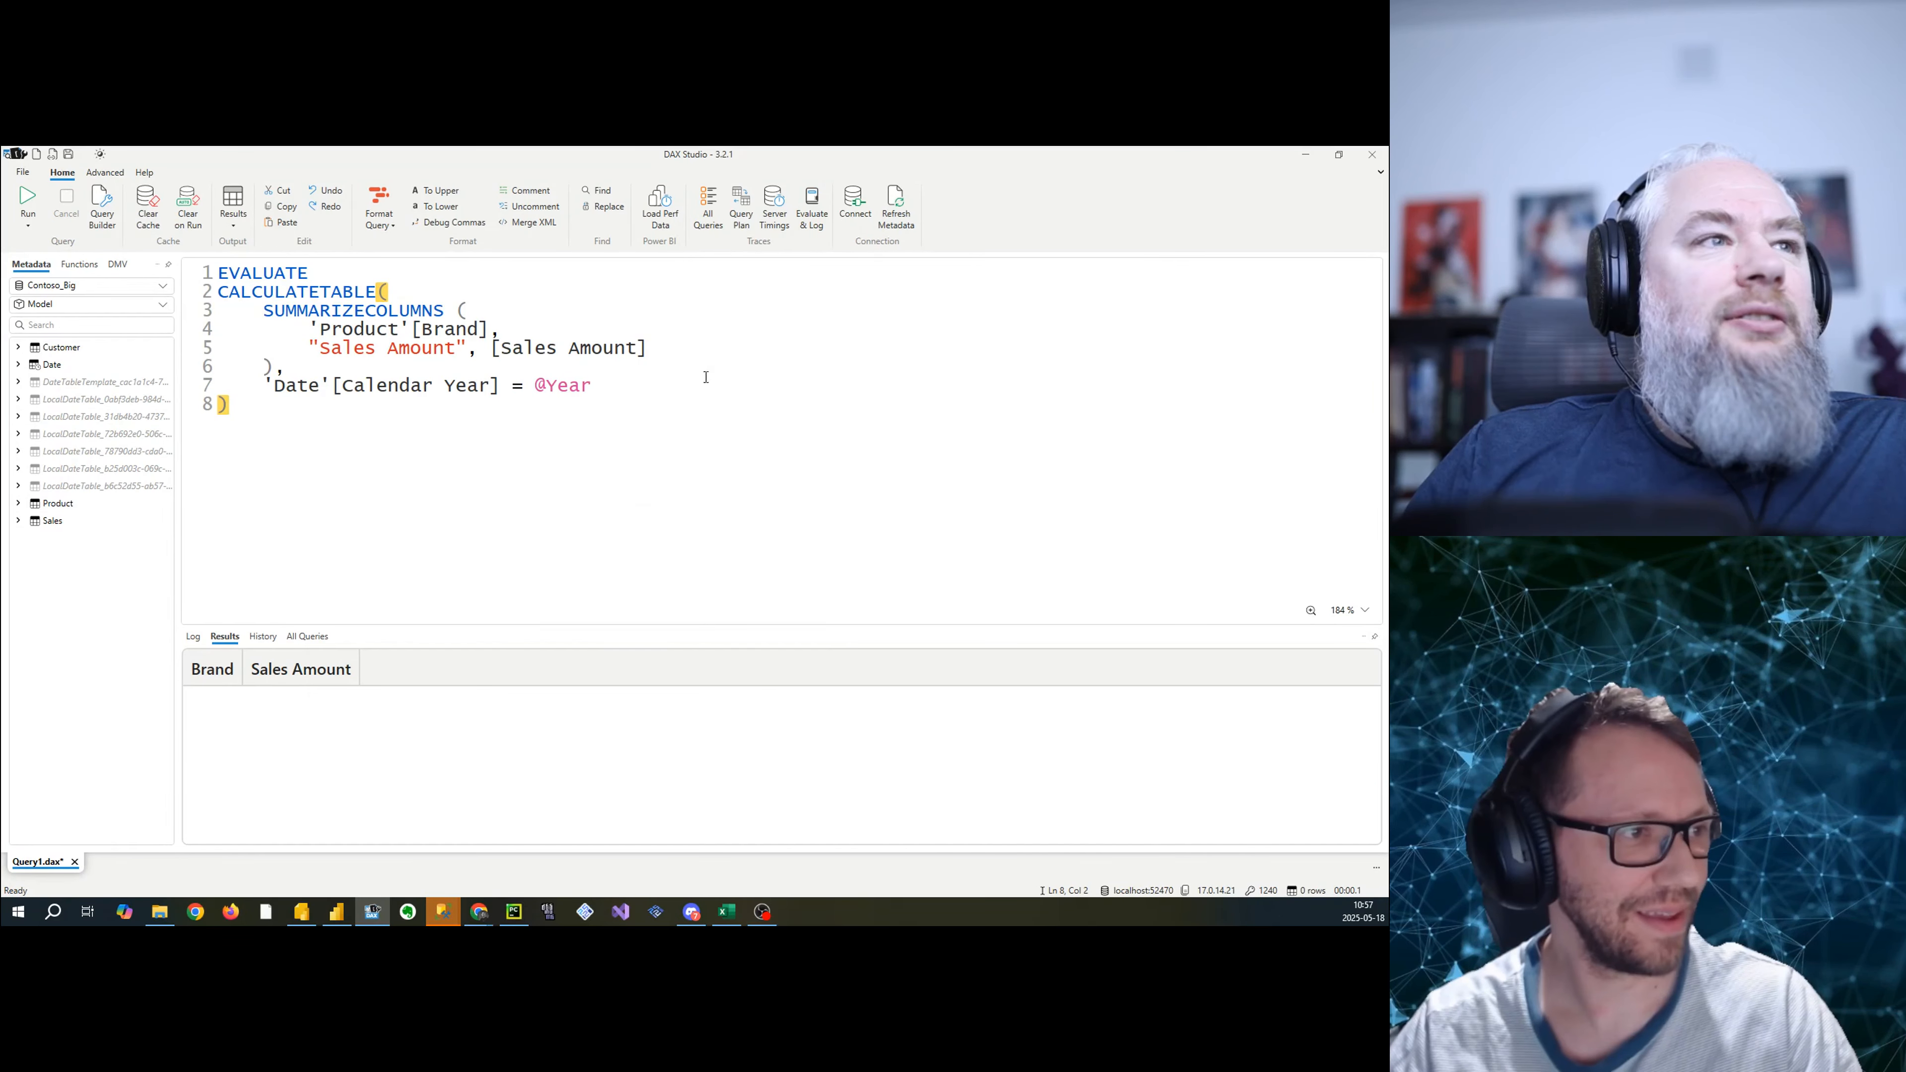
pyautogui.click(645, 386)
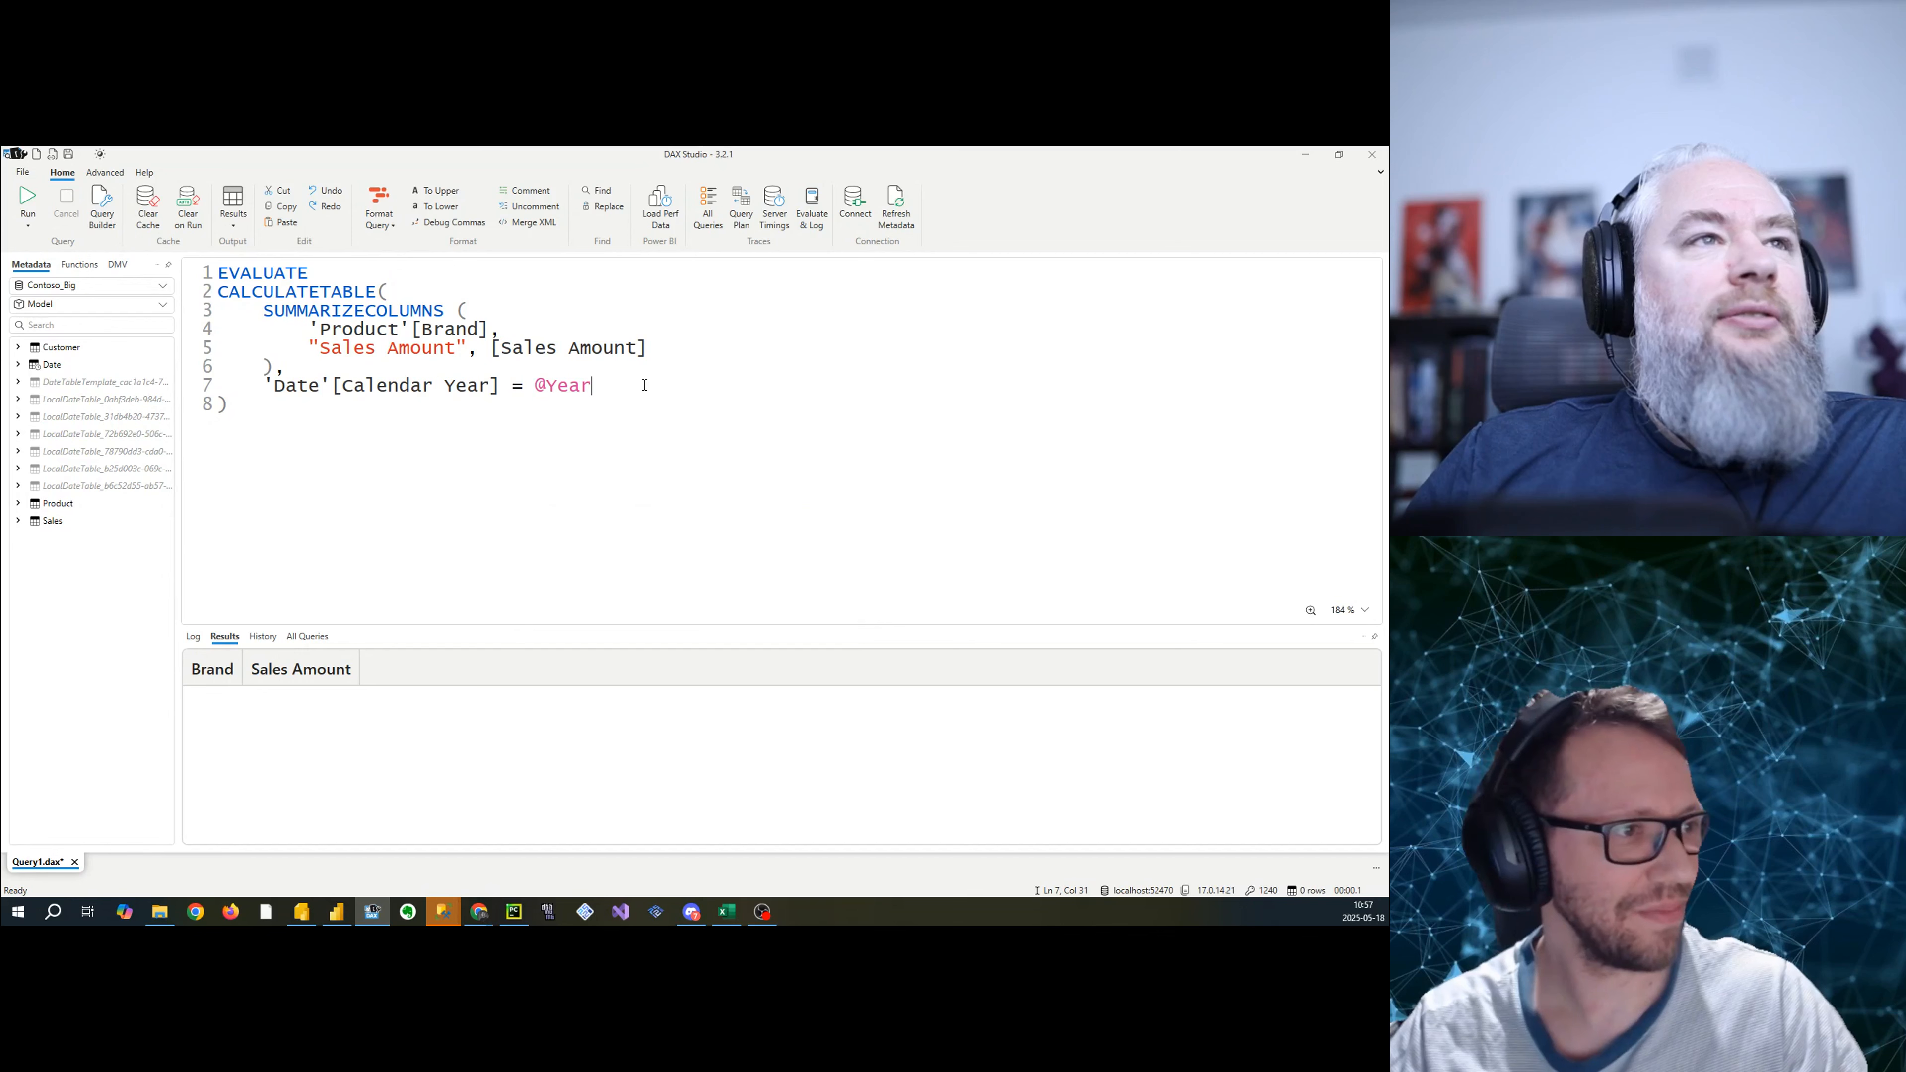
pyautogui.press('F5')
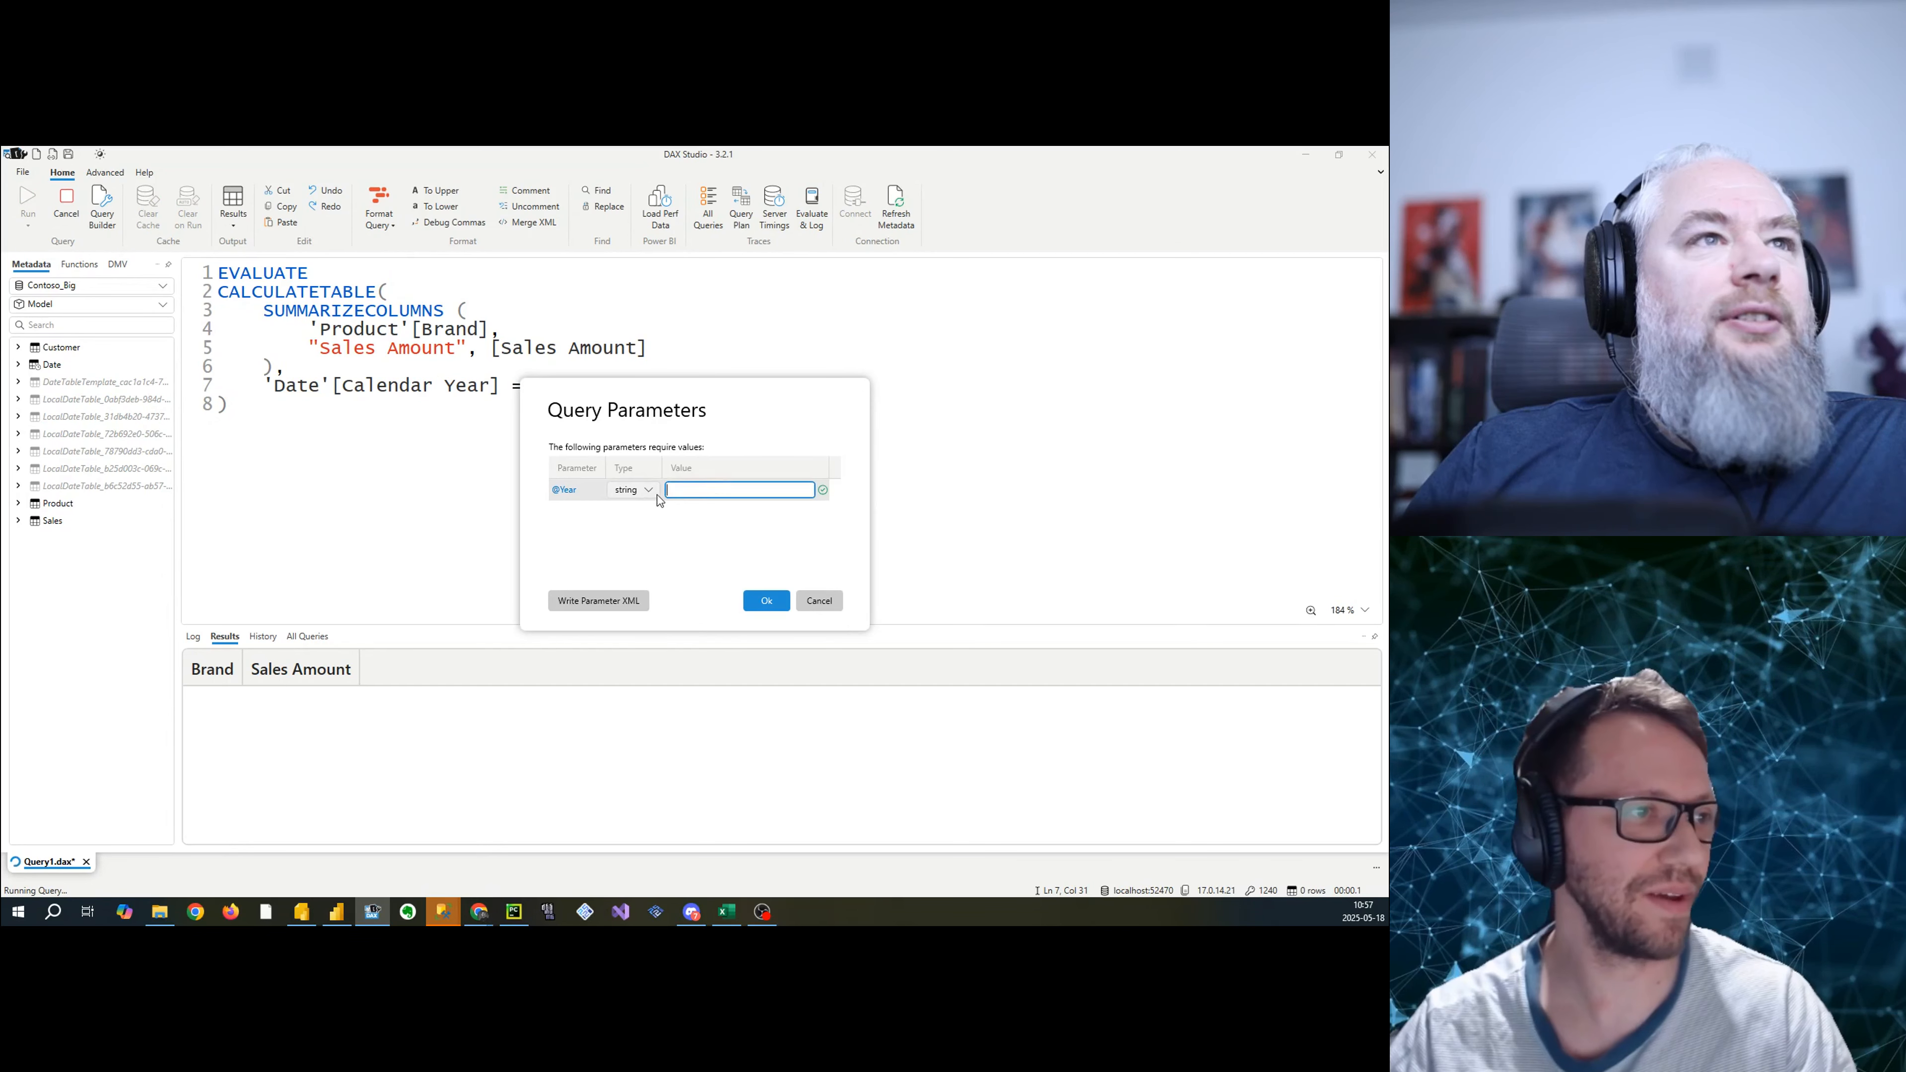
pyautogui.click(650, 492)
pyautogui.click(649, 532)
pyautogui.click(713, 494)
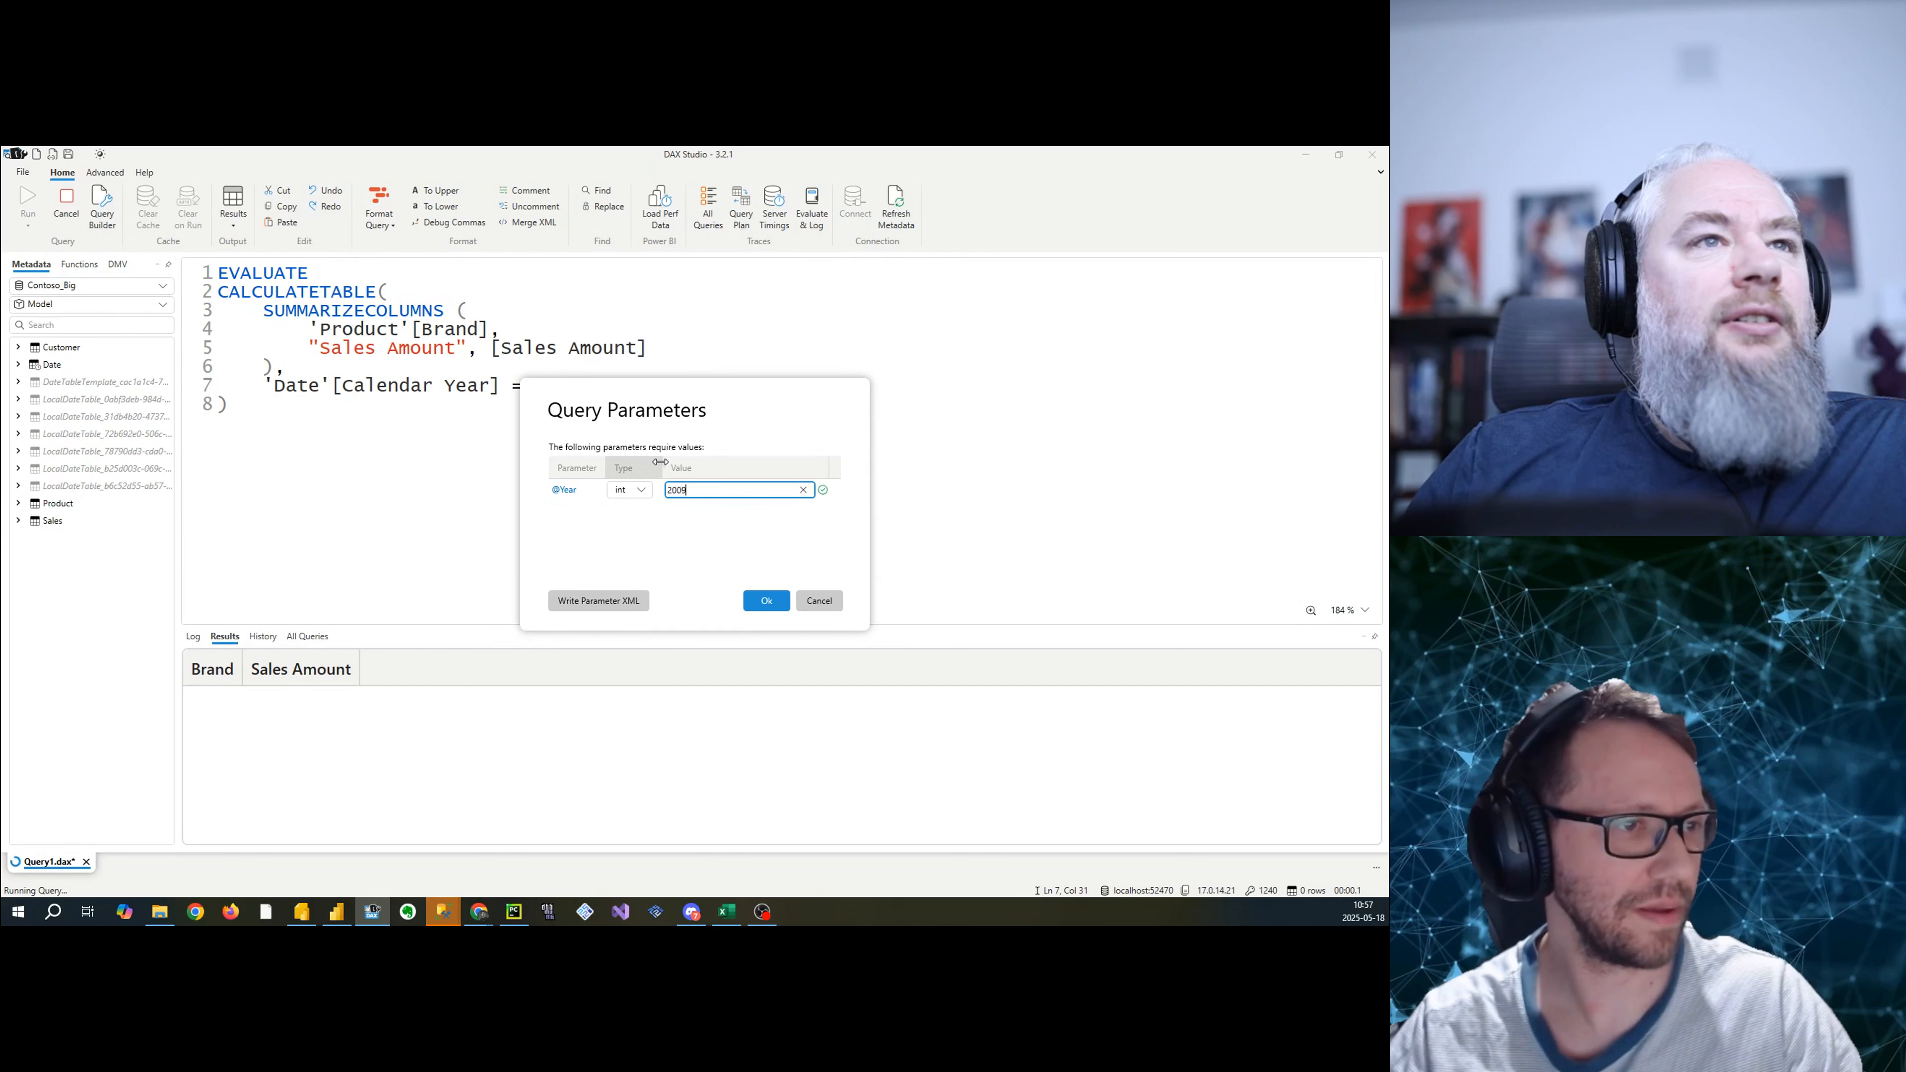
pyautogui.write('2009')
pyautogui.click(760, 609)
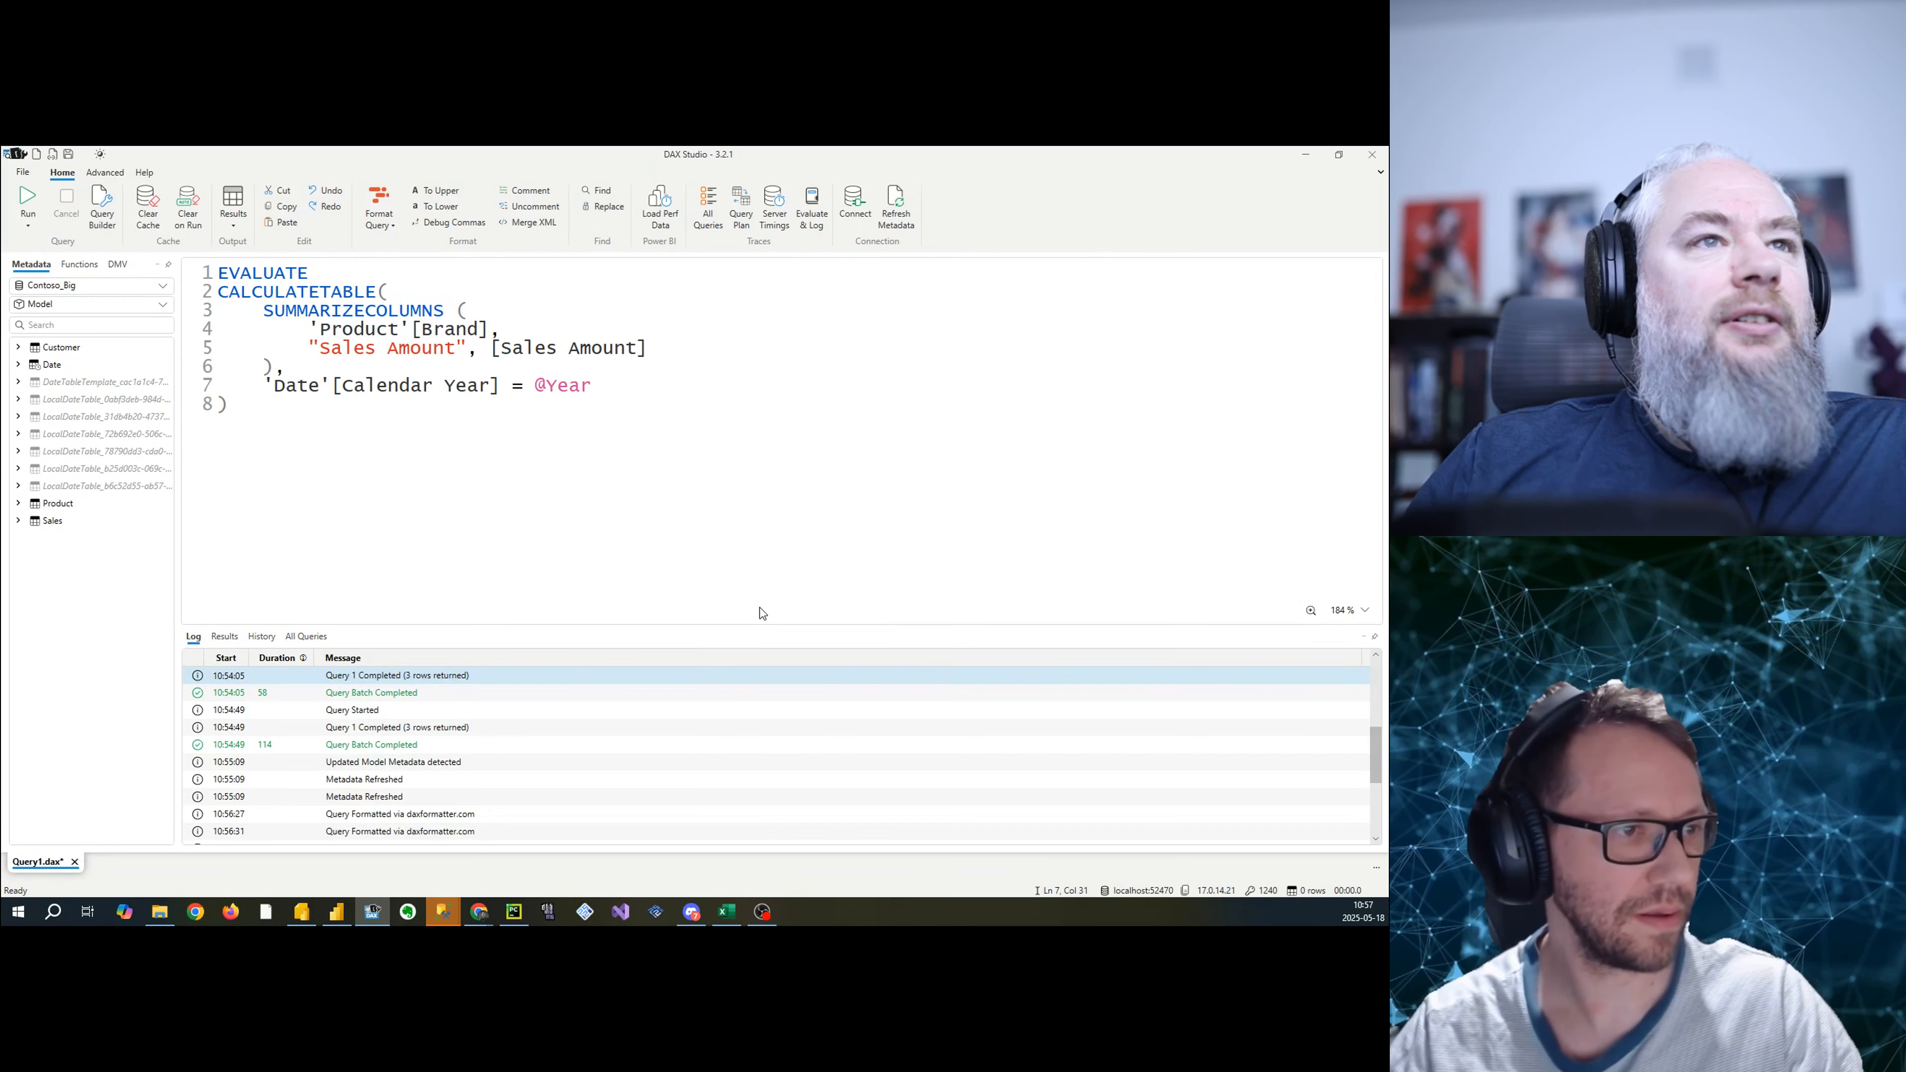
pyautogui.click(223, 638)
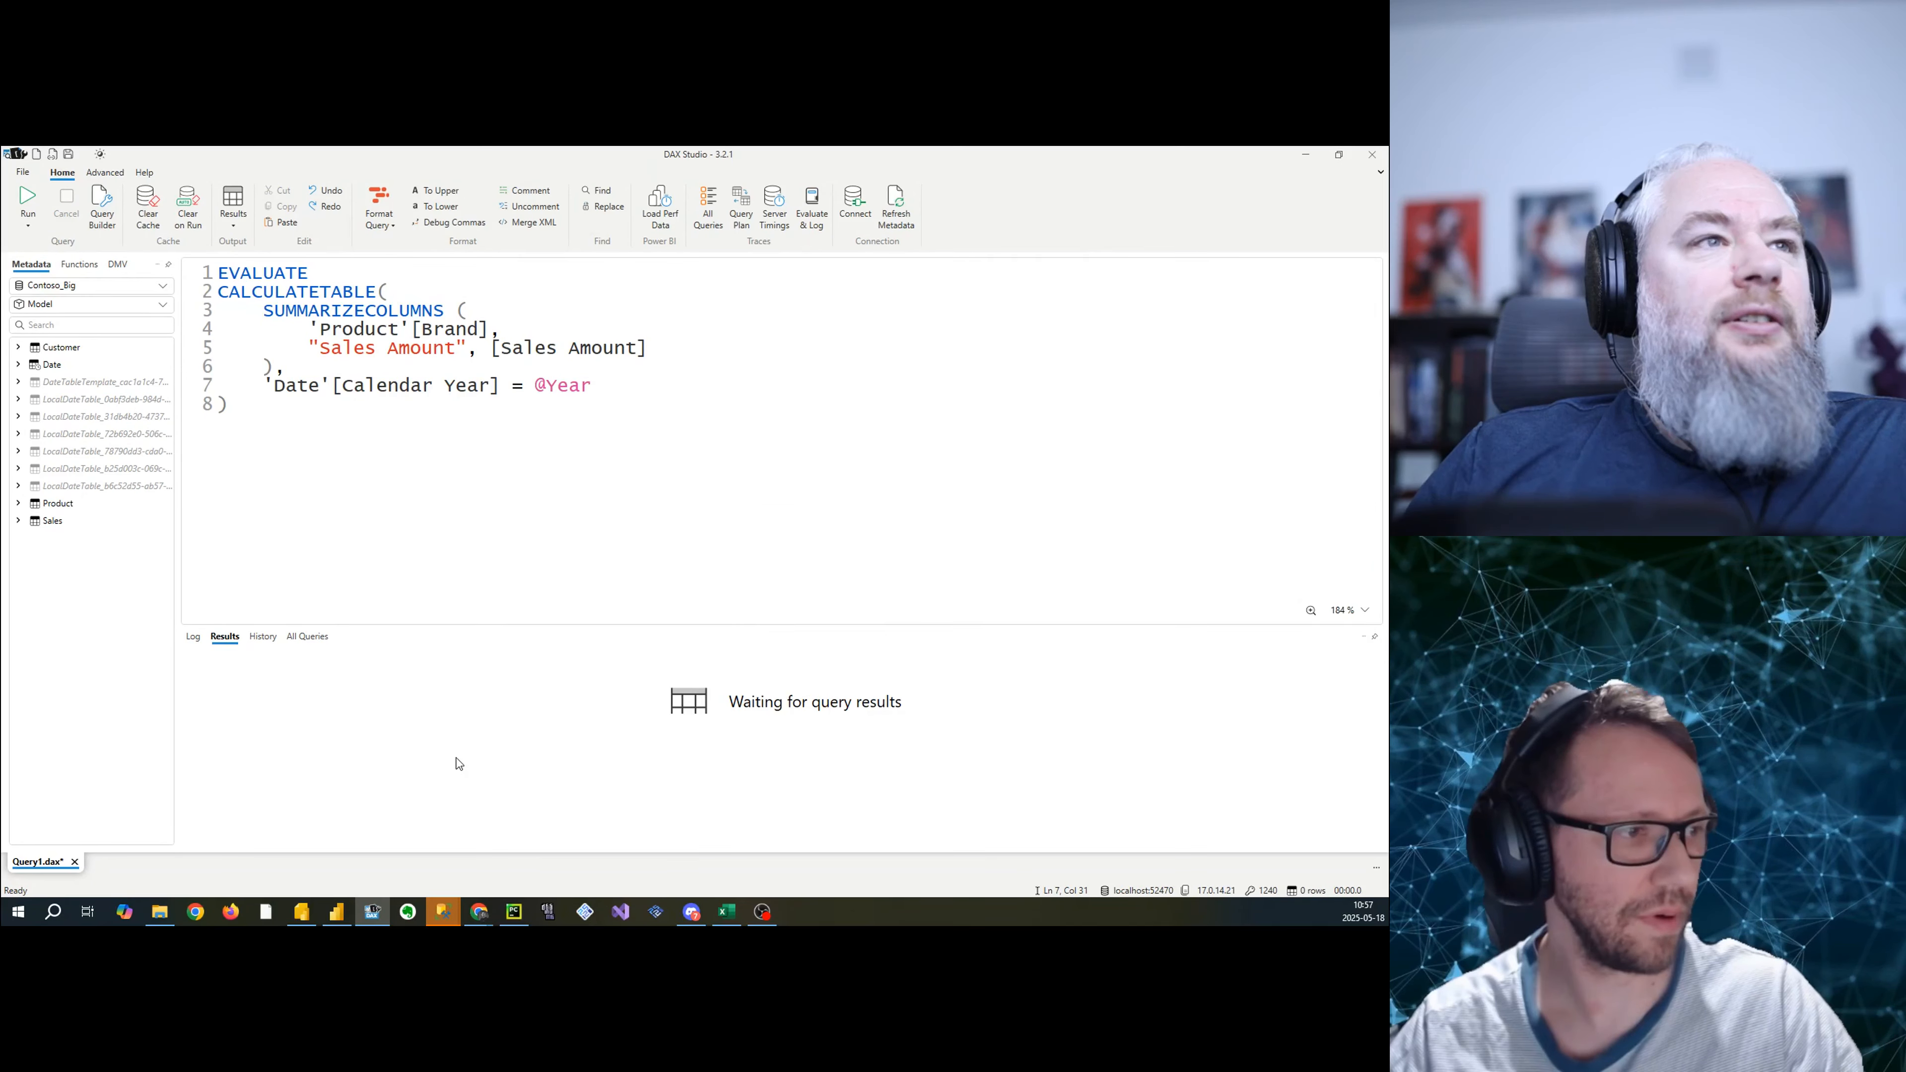
pyautogui.click(198, 640)
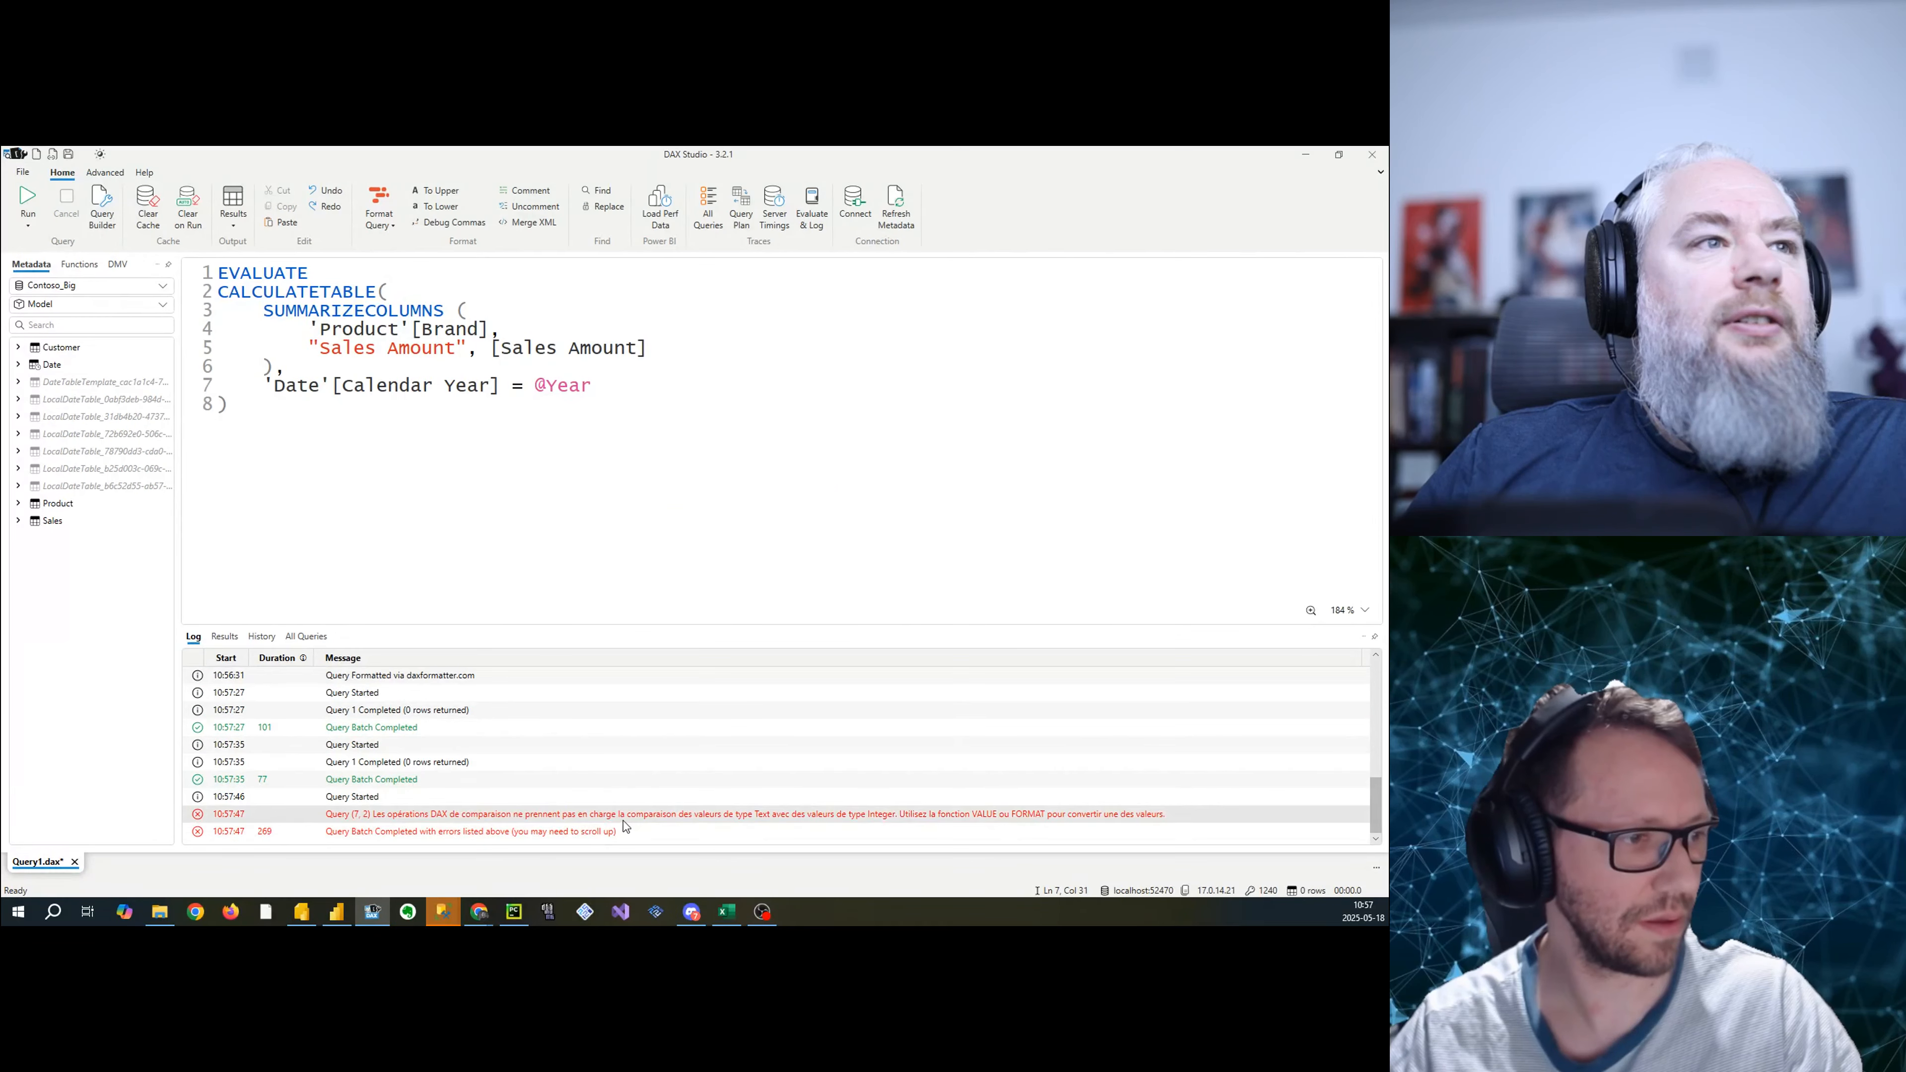
# - Switch to the Contoso_Big file in Power BI Desktop and examine the Calendar Year column's values and data type in the Date table
pyautogui.moveTo(336, 911)
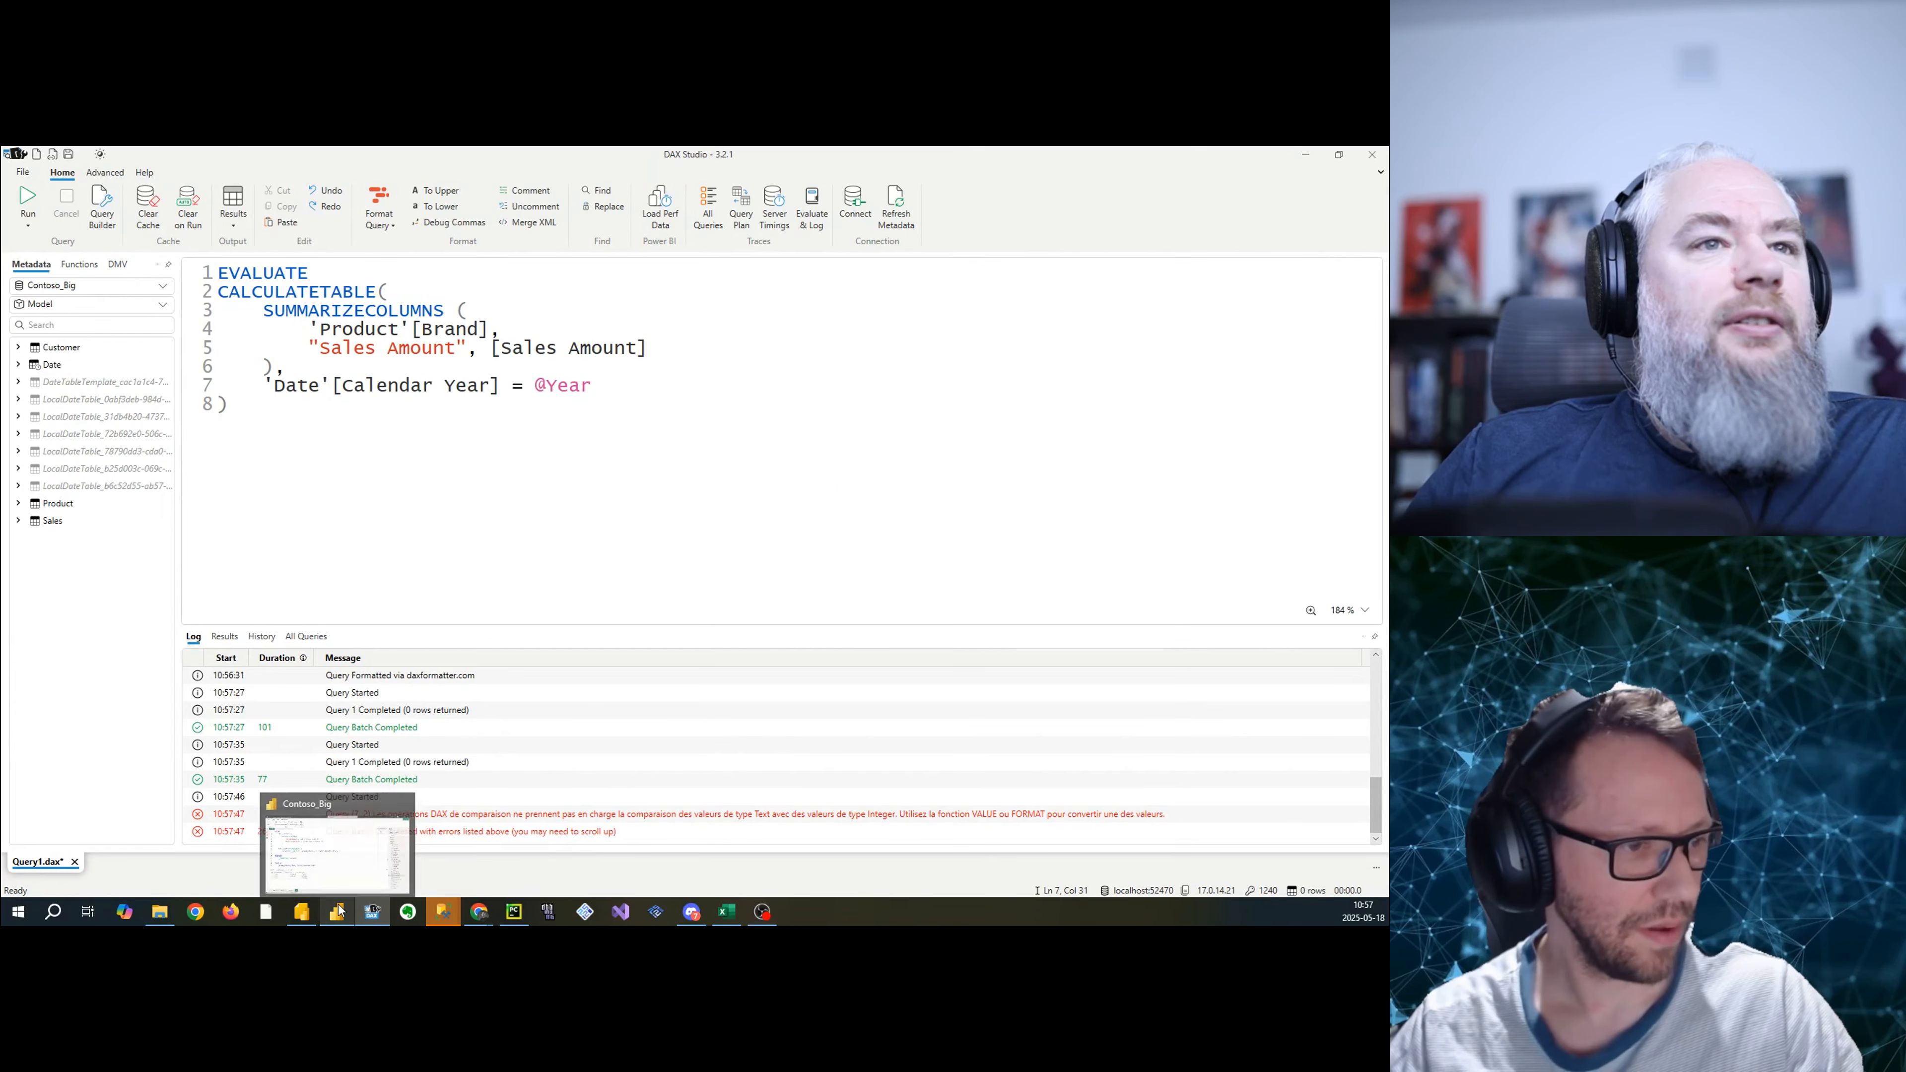
pyautogui.click(364, 803)
pyautogui.click(16, 304)
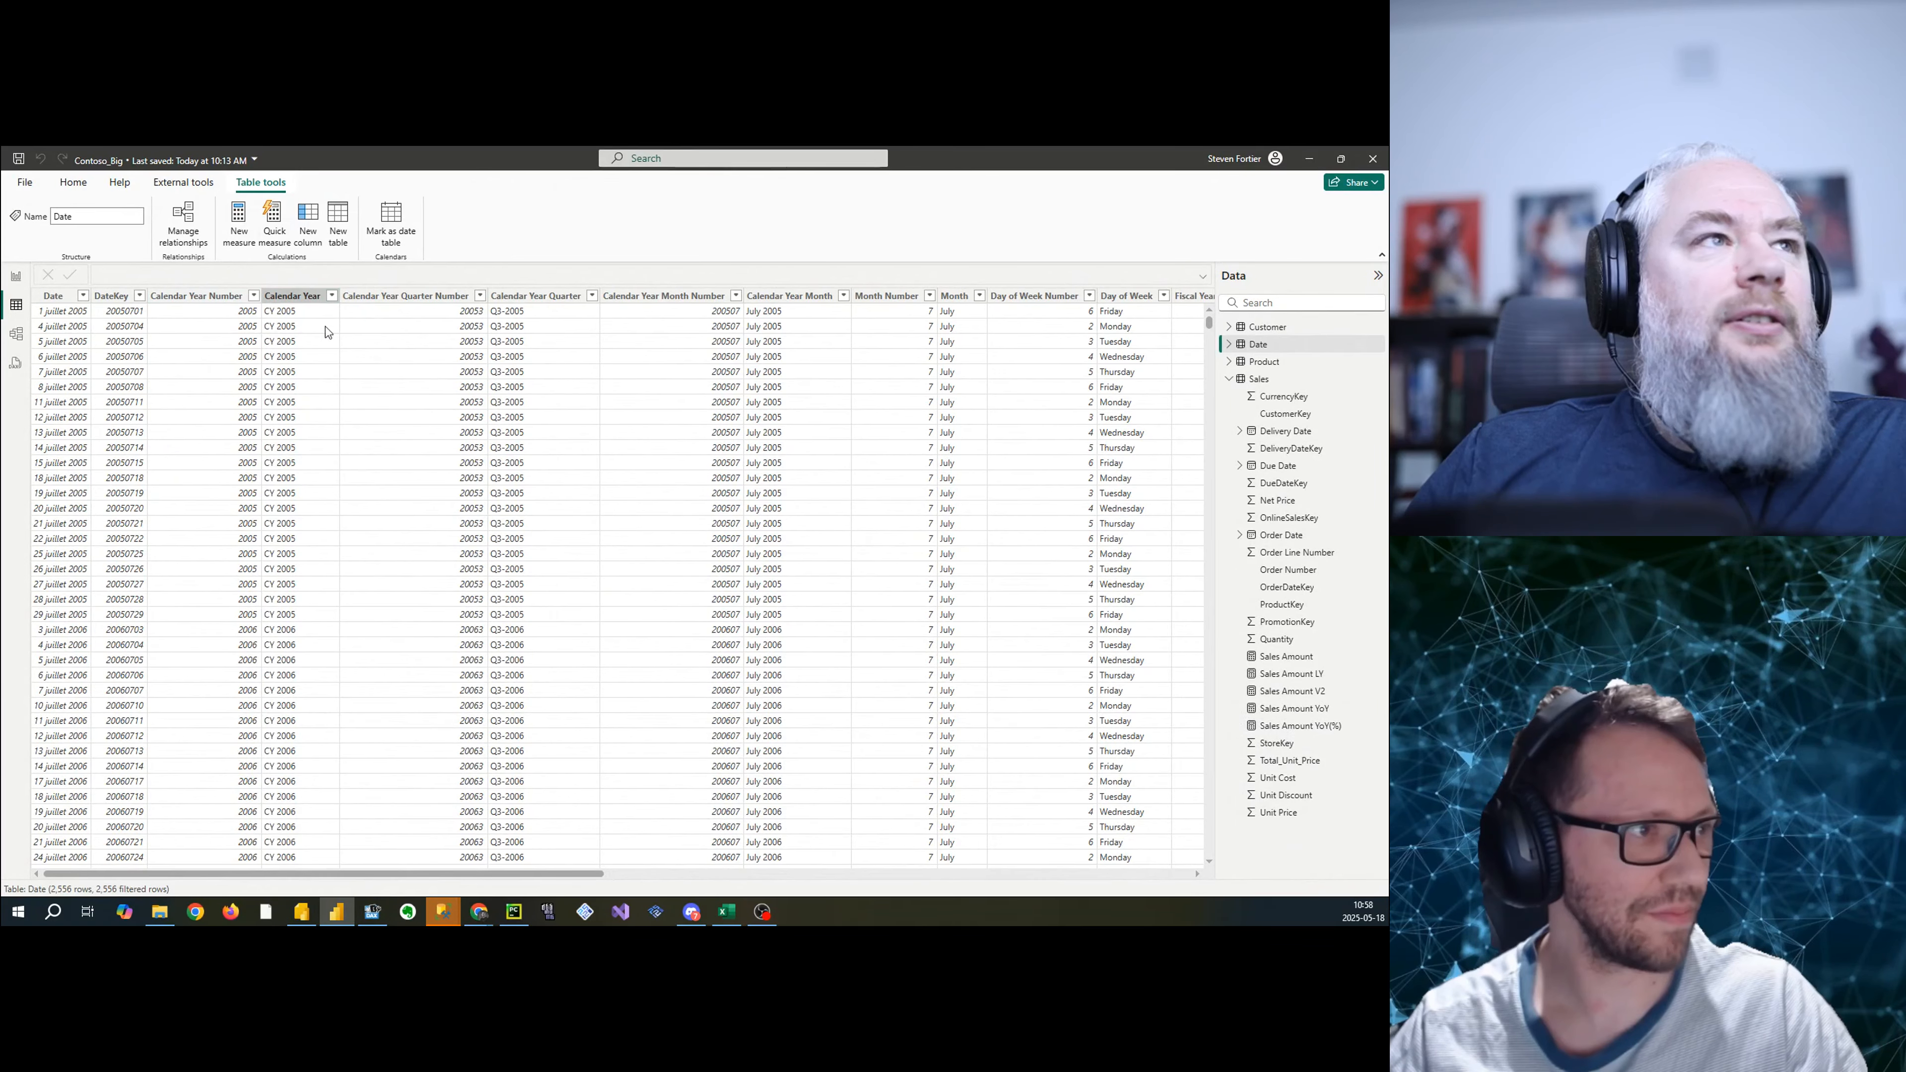
pyautogui.click(303, 320)
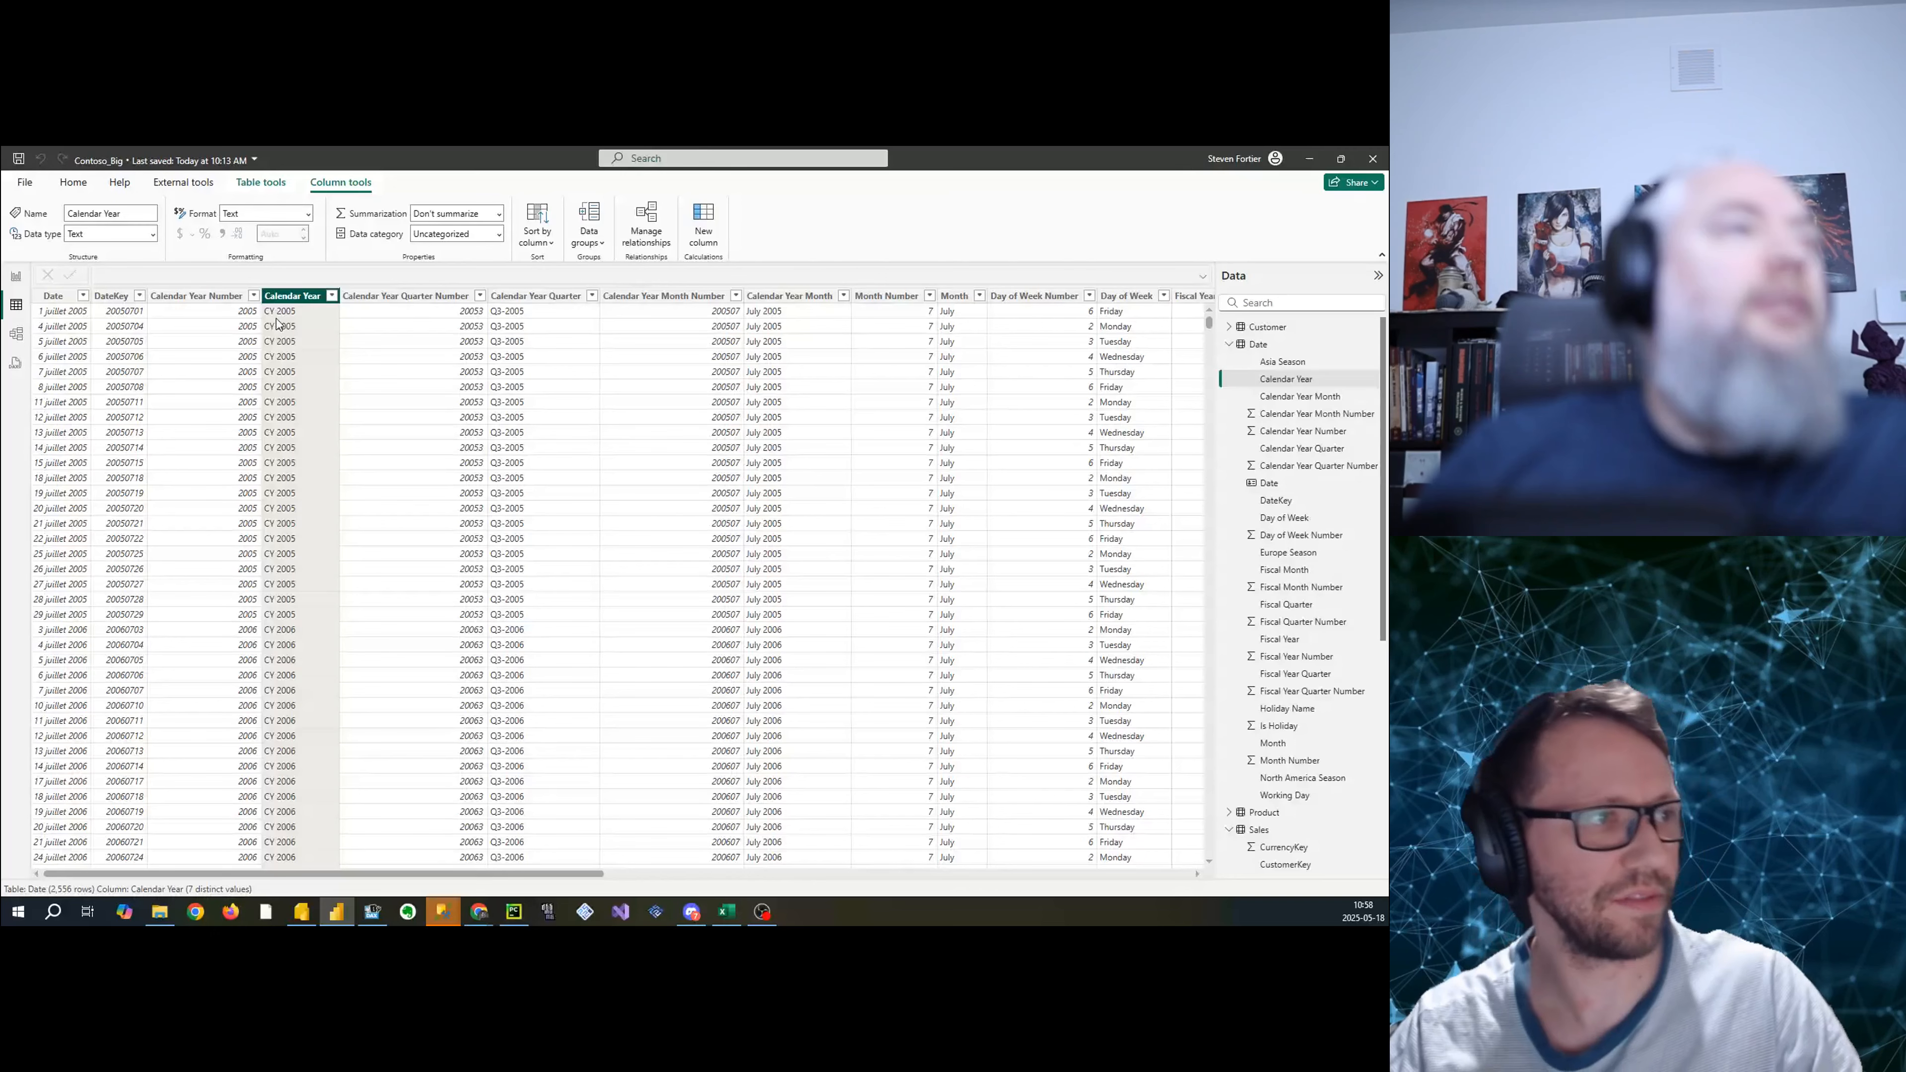
pyautogui.hotkey('alt', 'Tab')
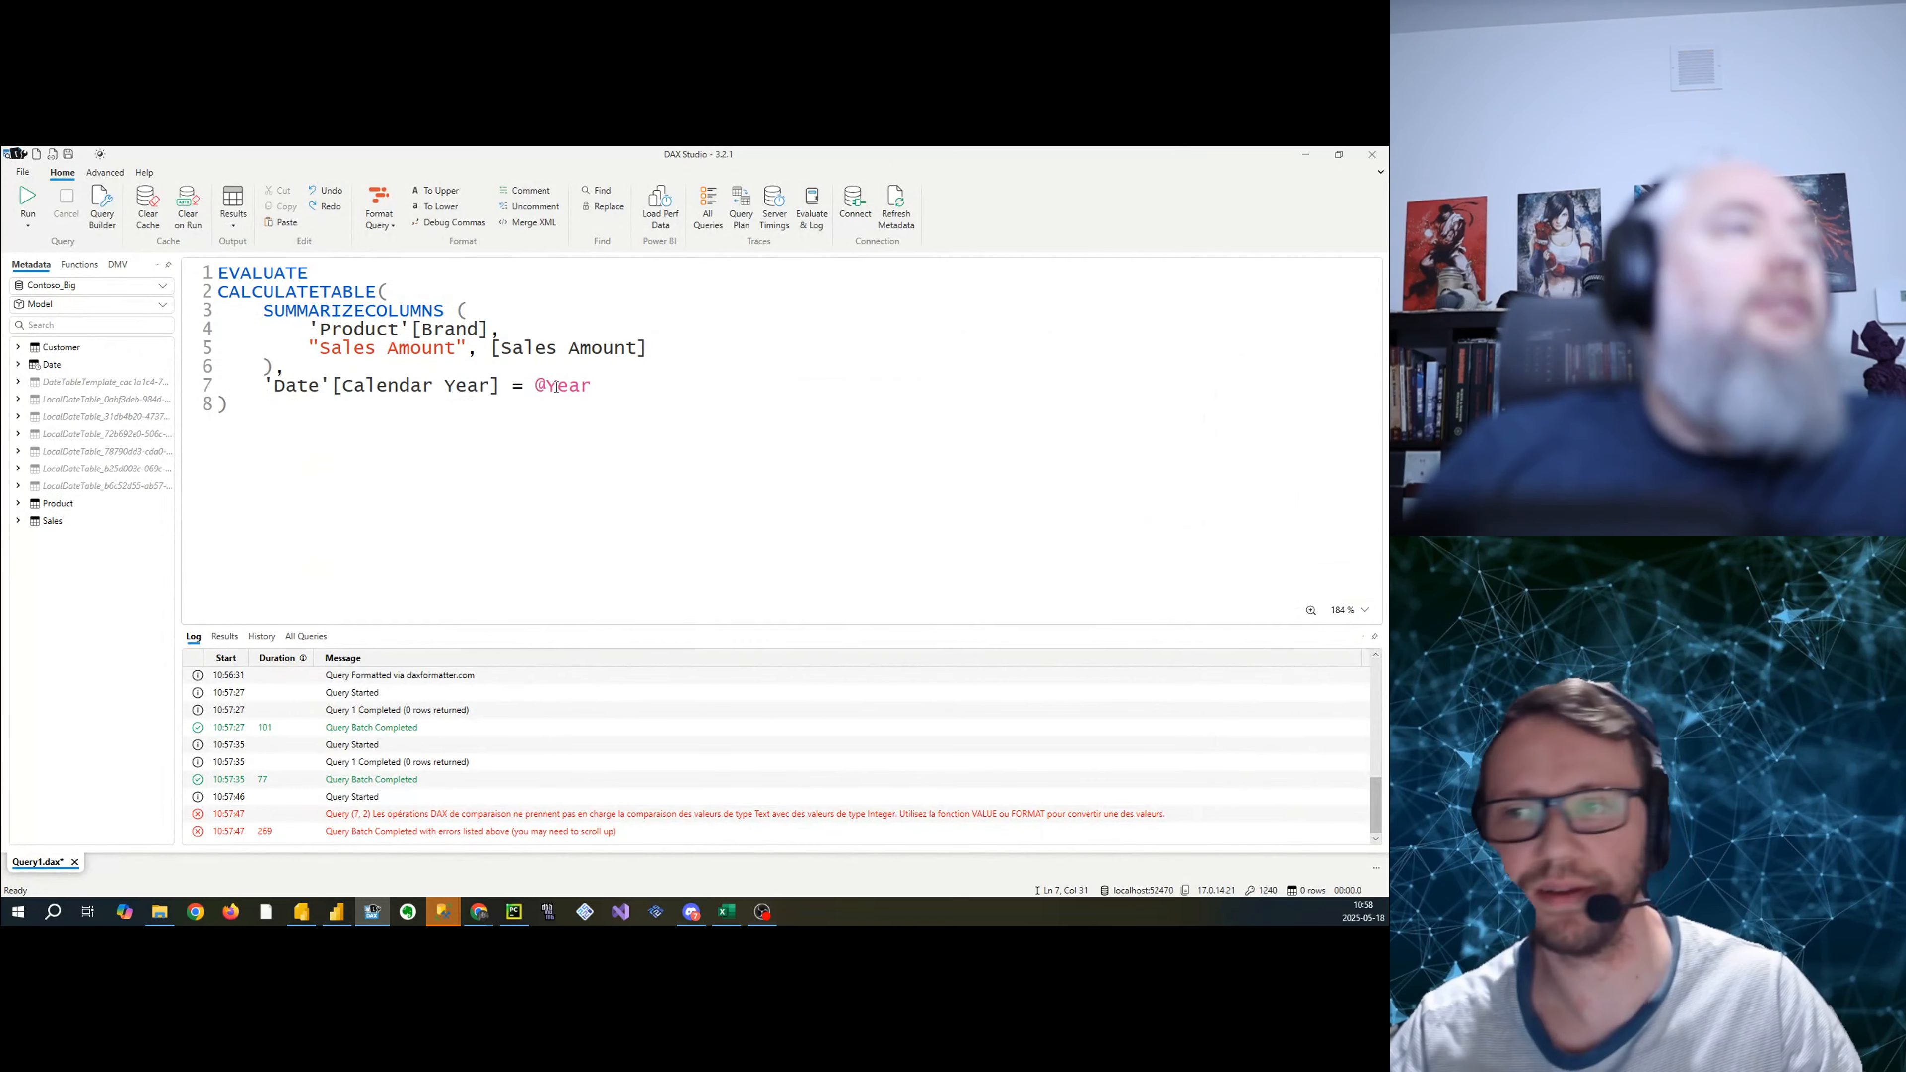
pyautogui.press('F5')
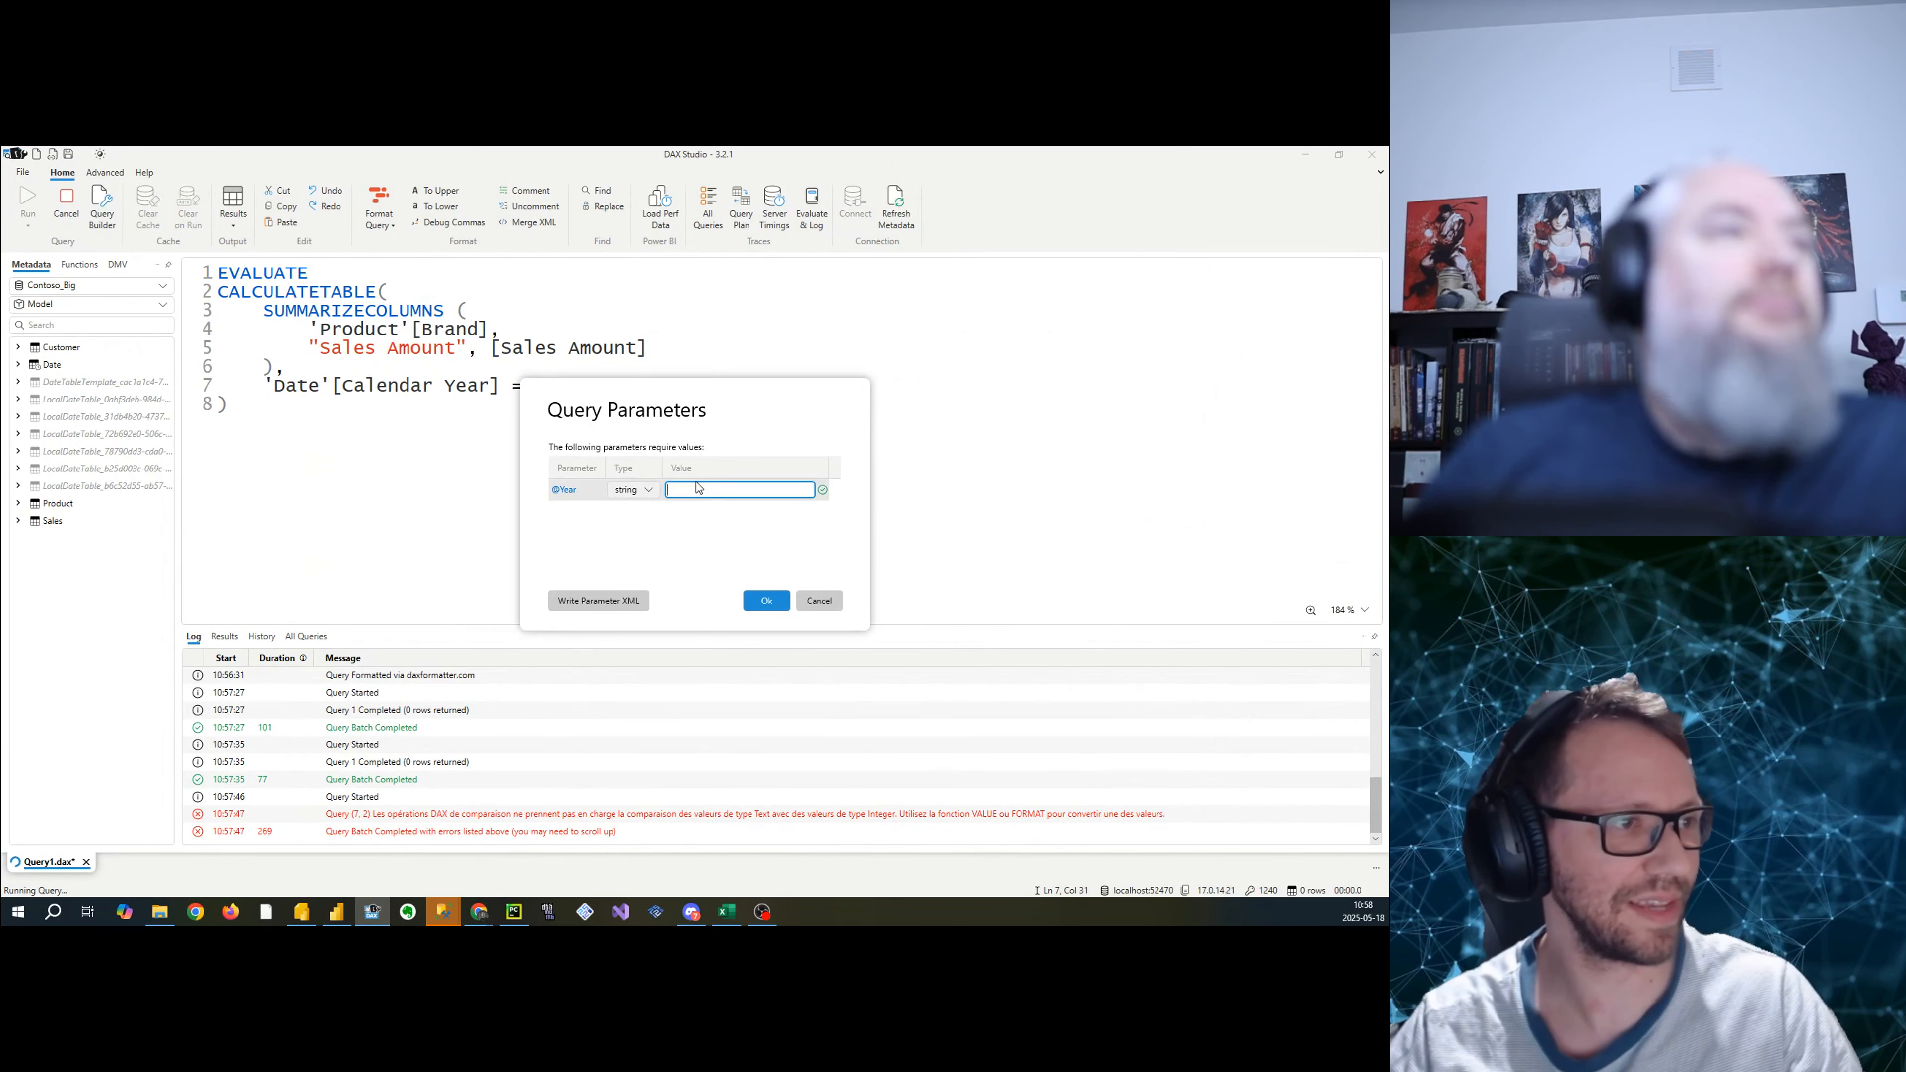
pyautogui.write('CY 20')
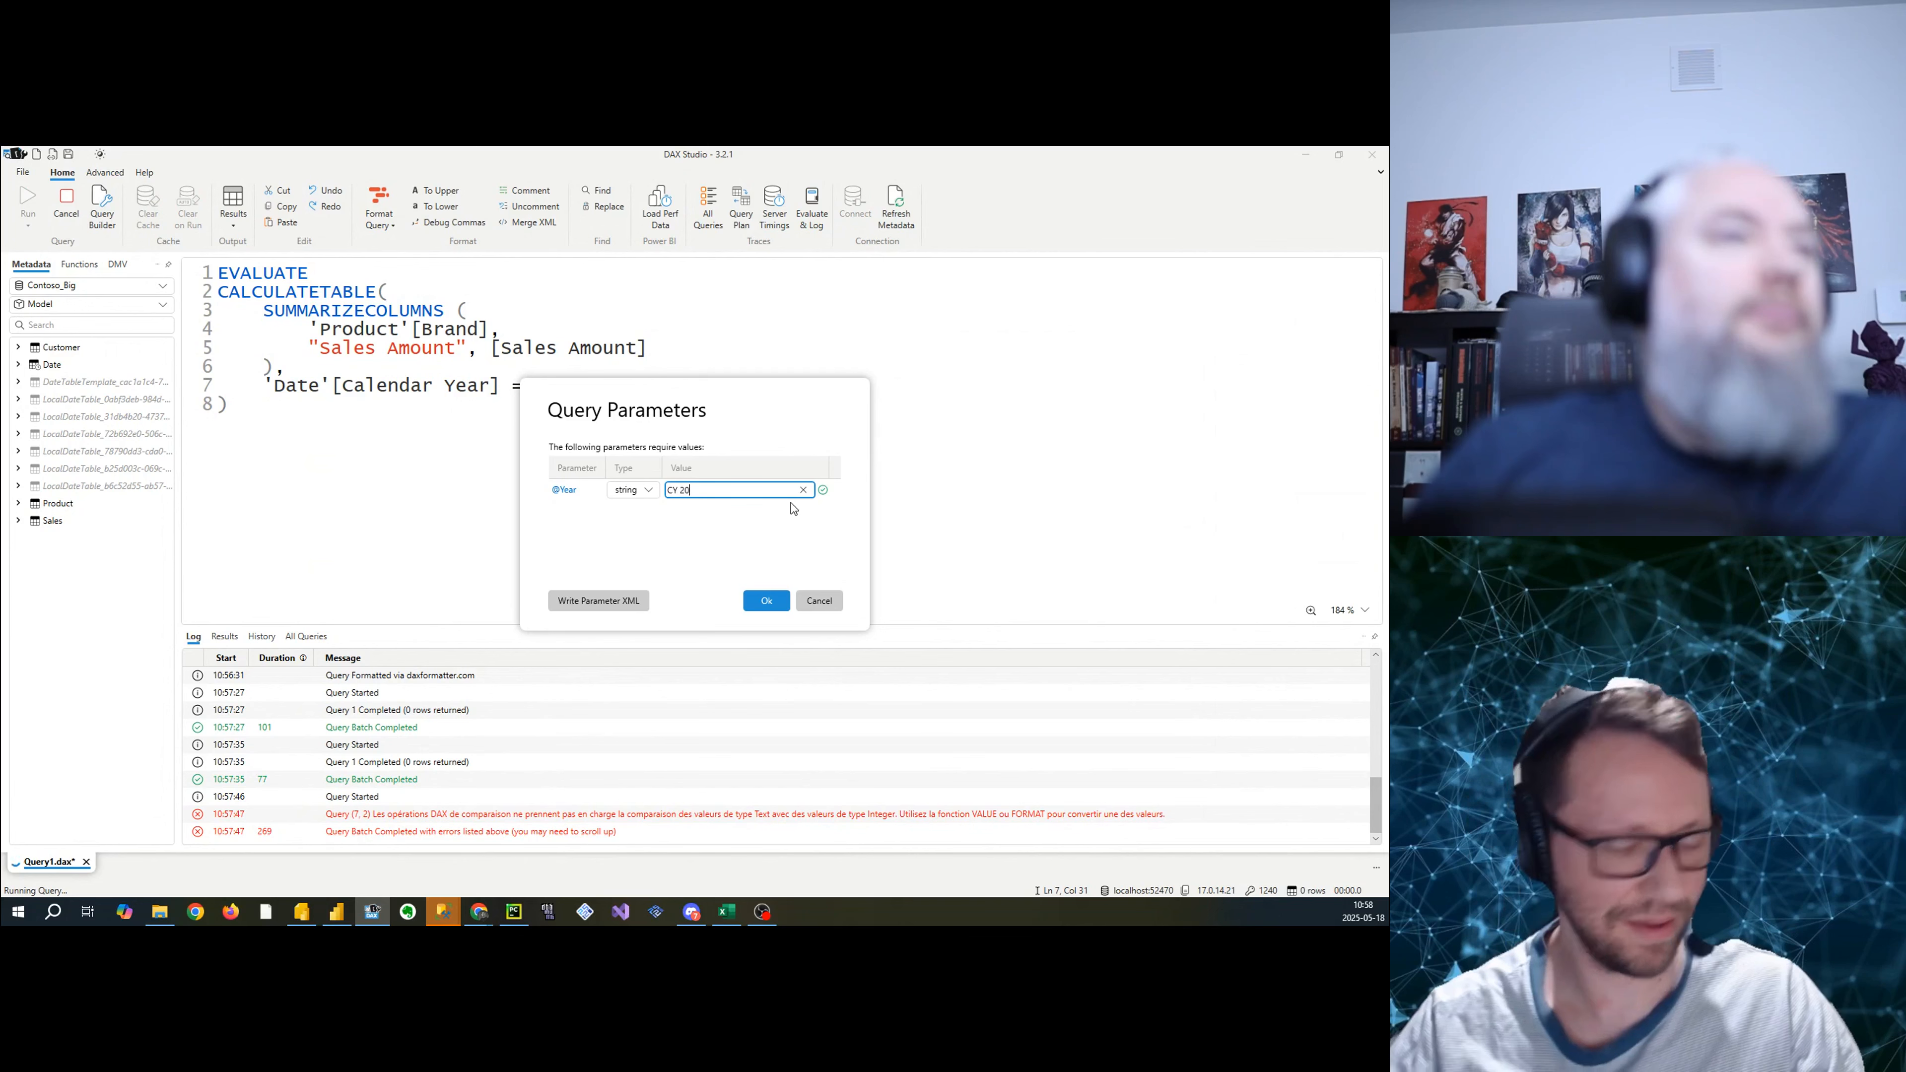
pyautogui.write('09')
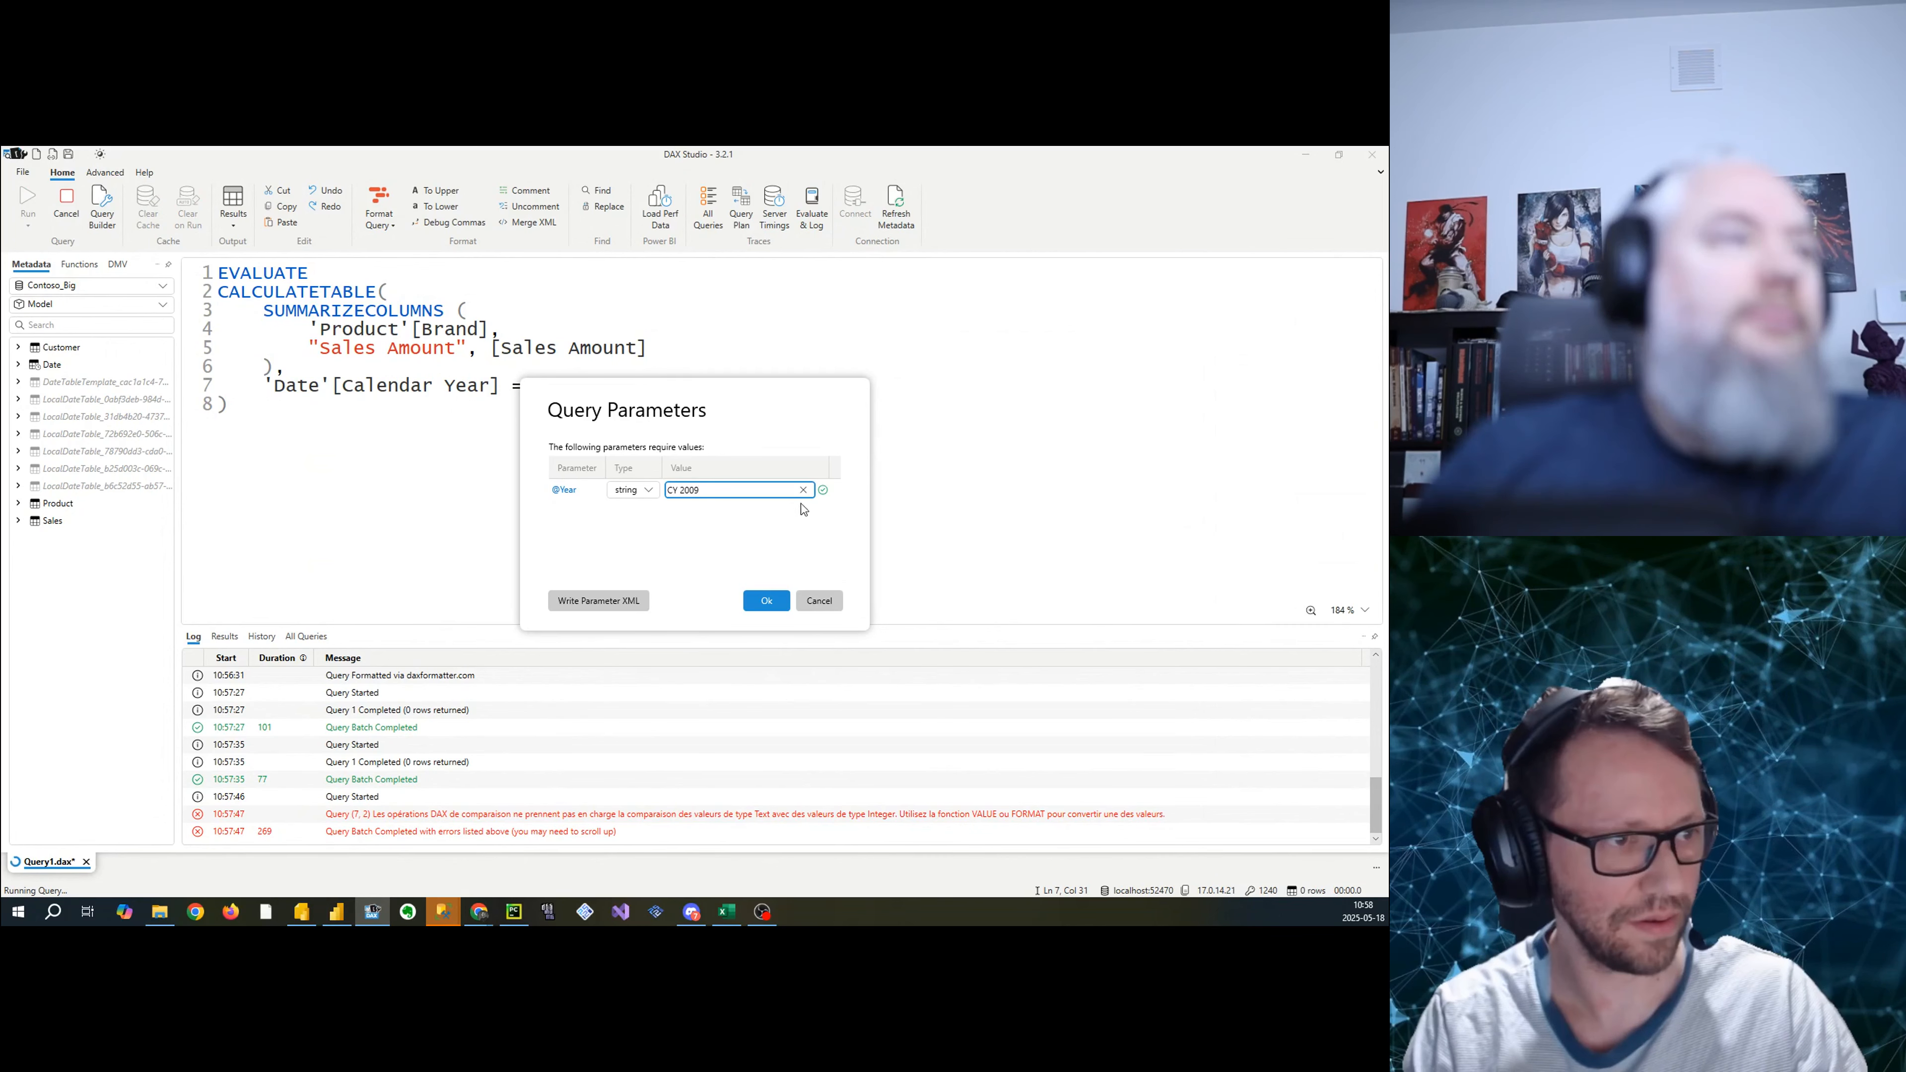
pyautogui.click(762, 598)
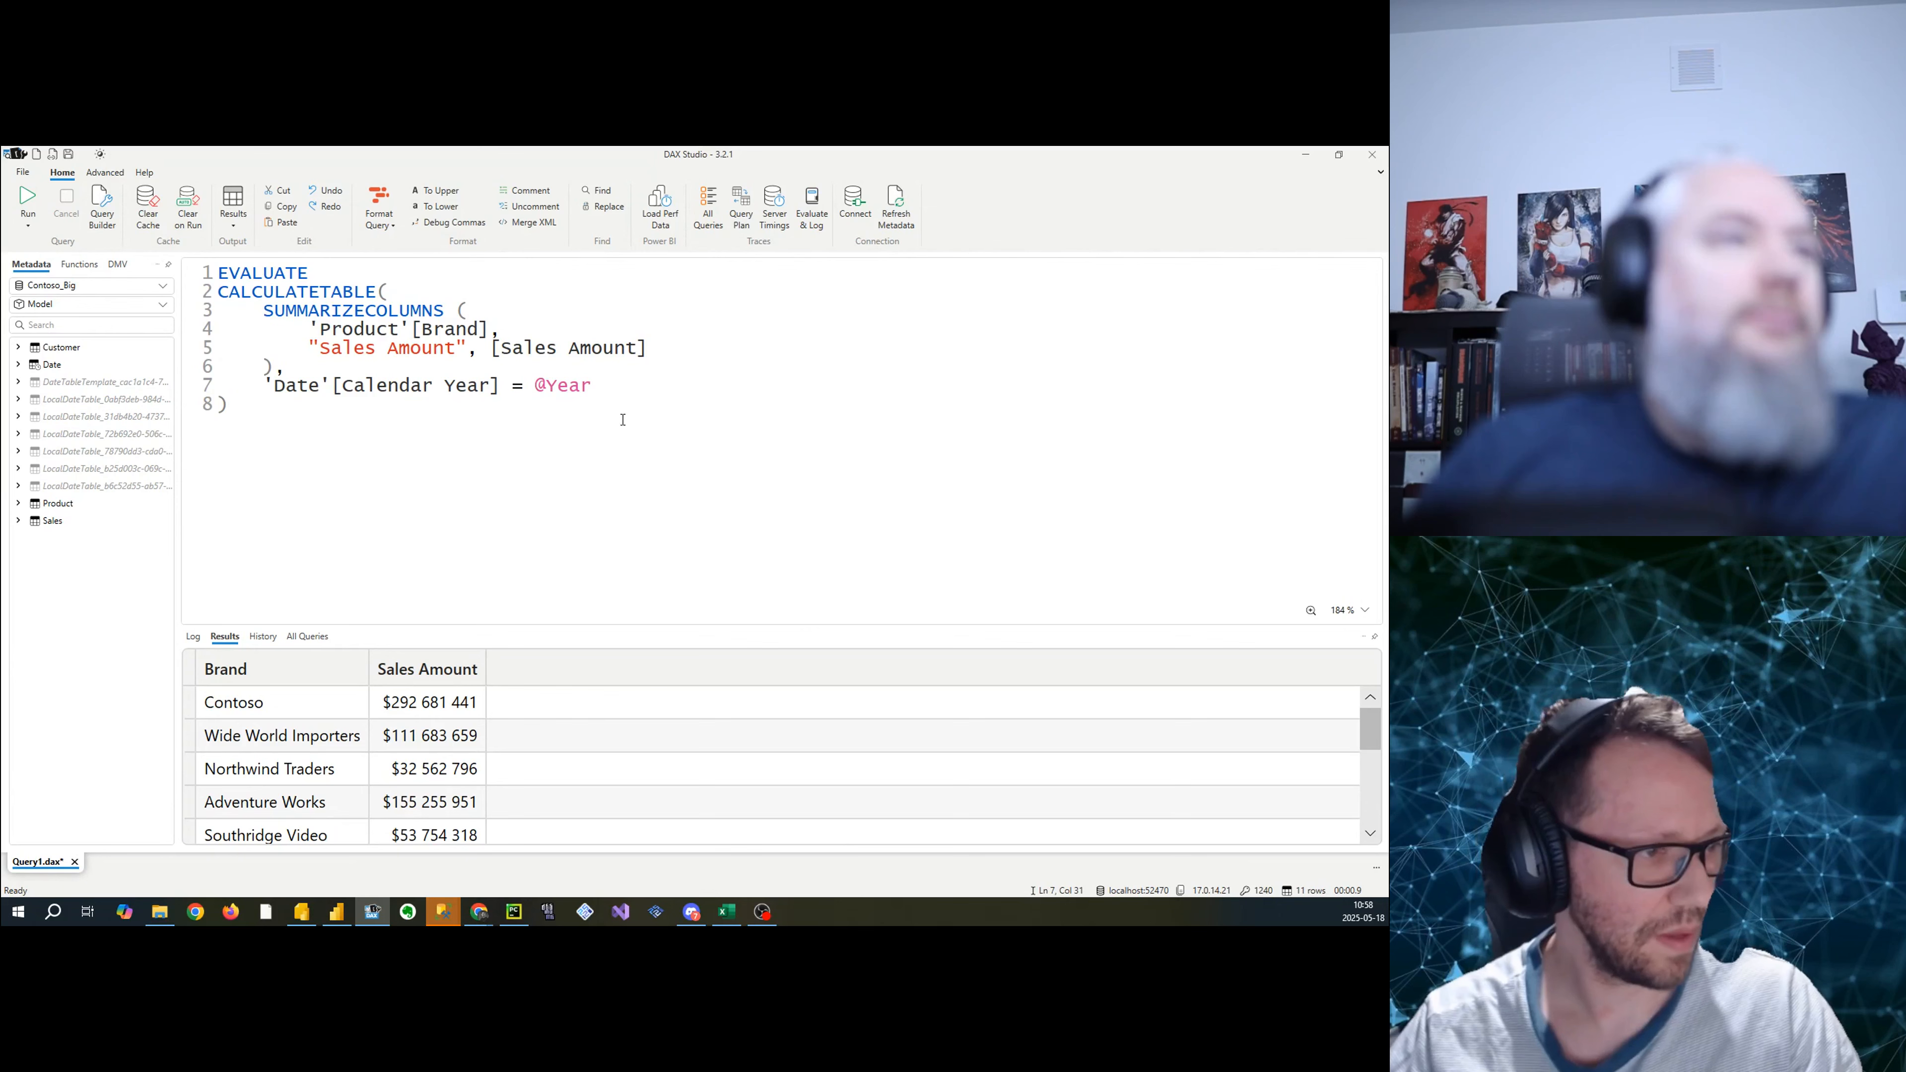
pyautogui.click(623, 420)
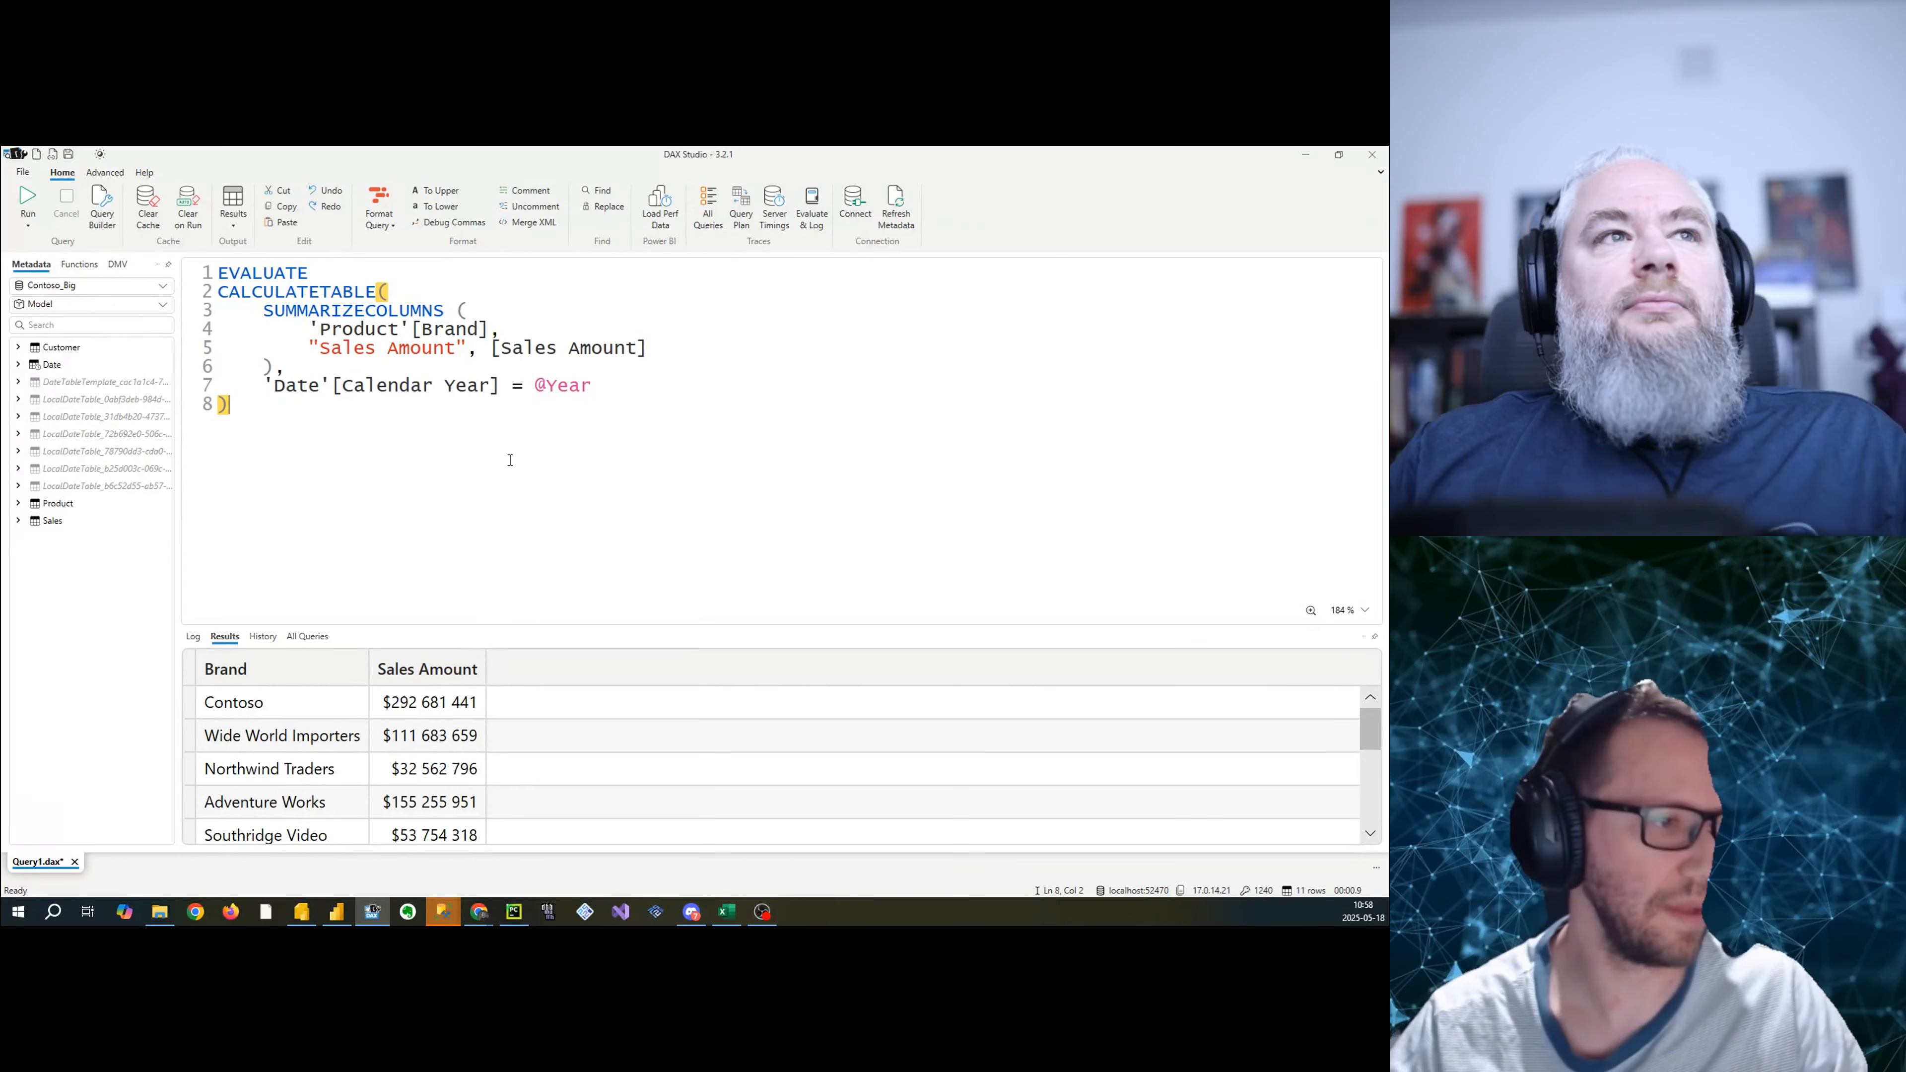
pyautogui.hotkey('ctrl', 'a')
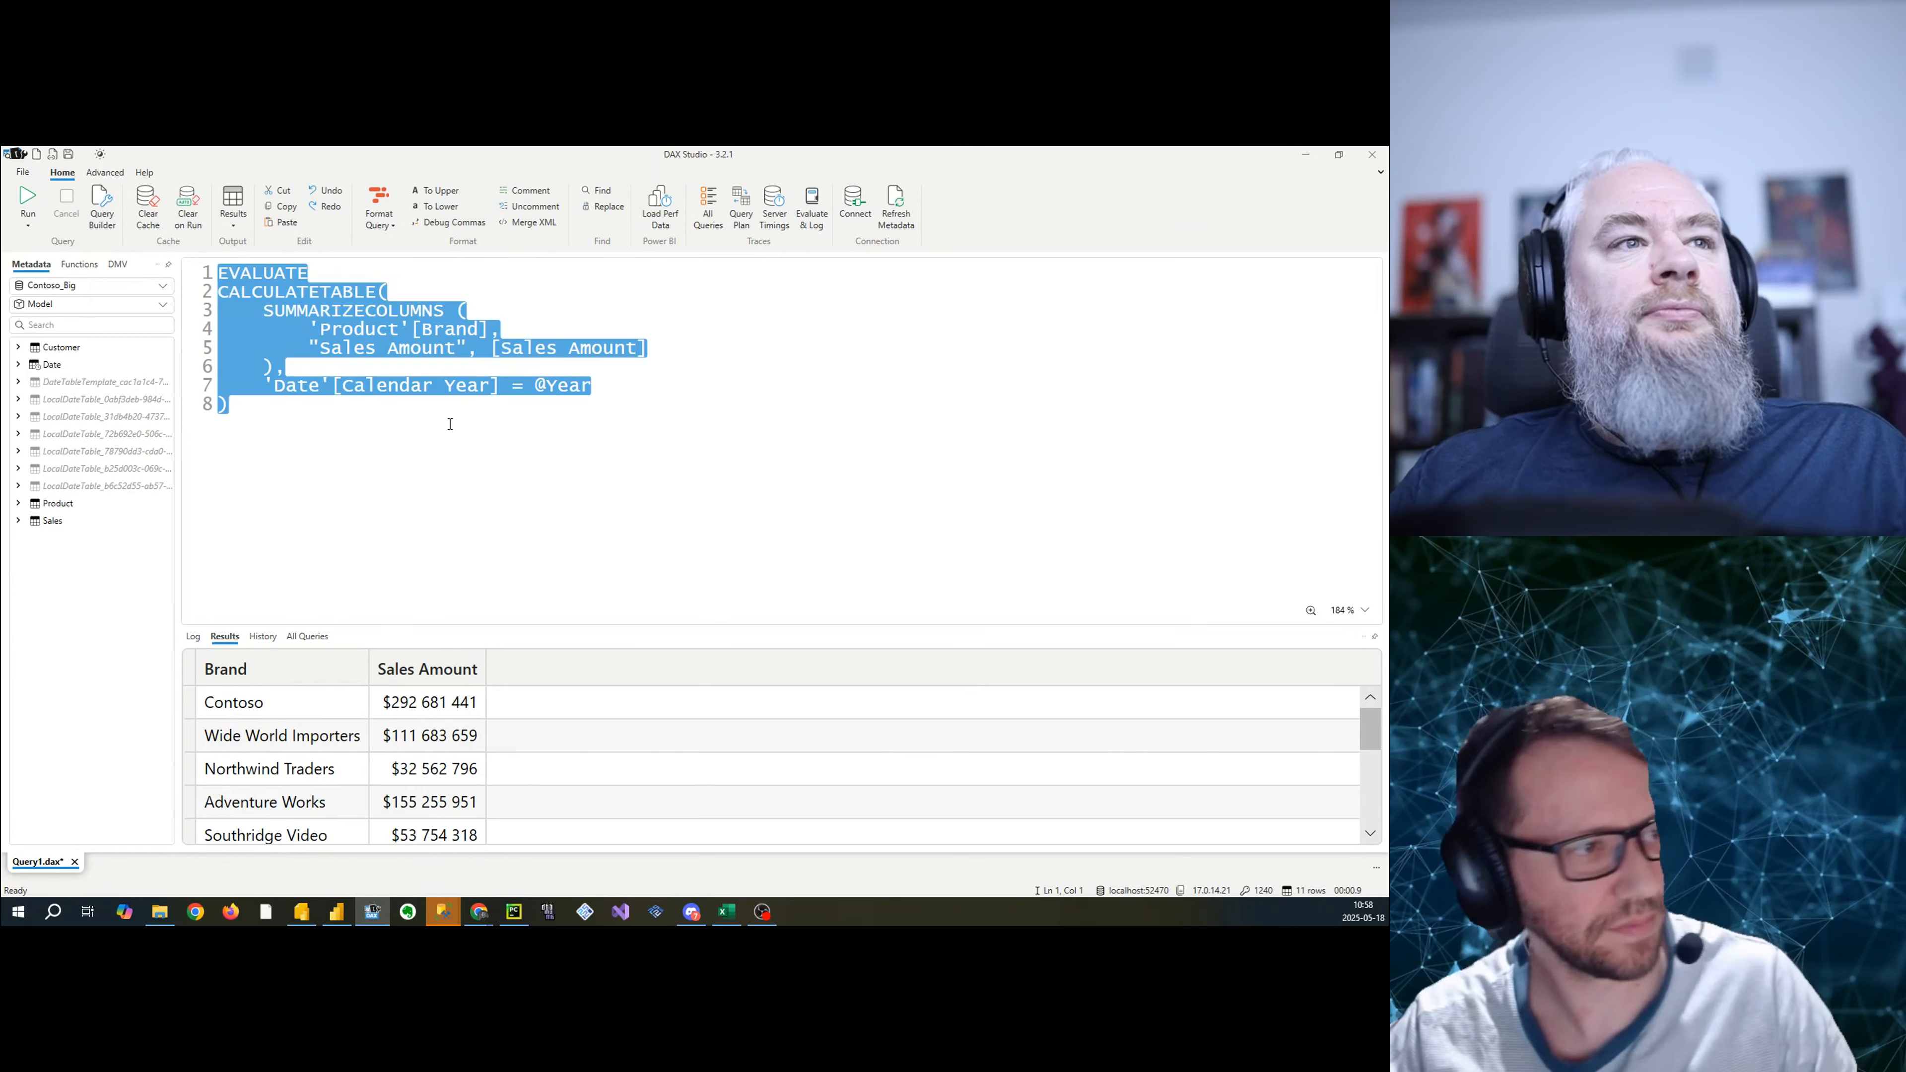
pyautogui.click(600, 509)
pyautogui.click(373, 383)
pyautogui.click(413, 364)
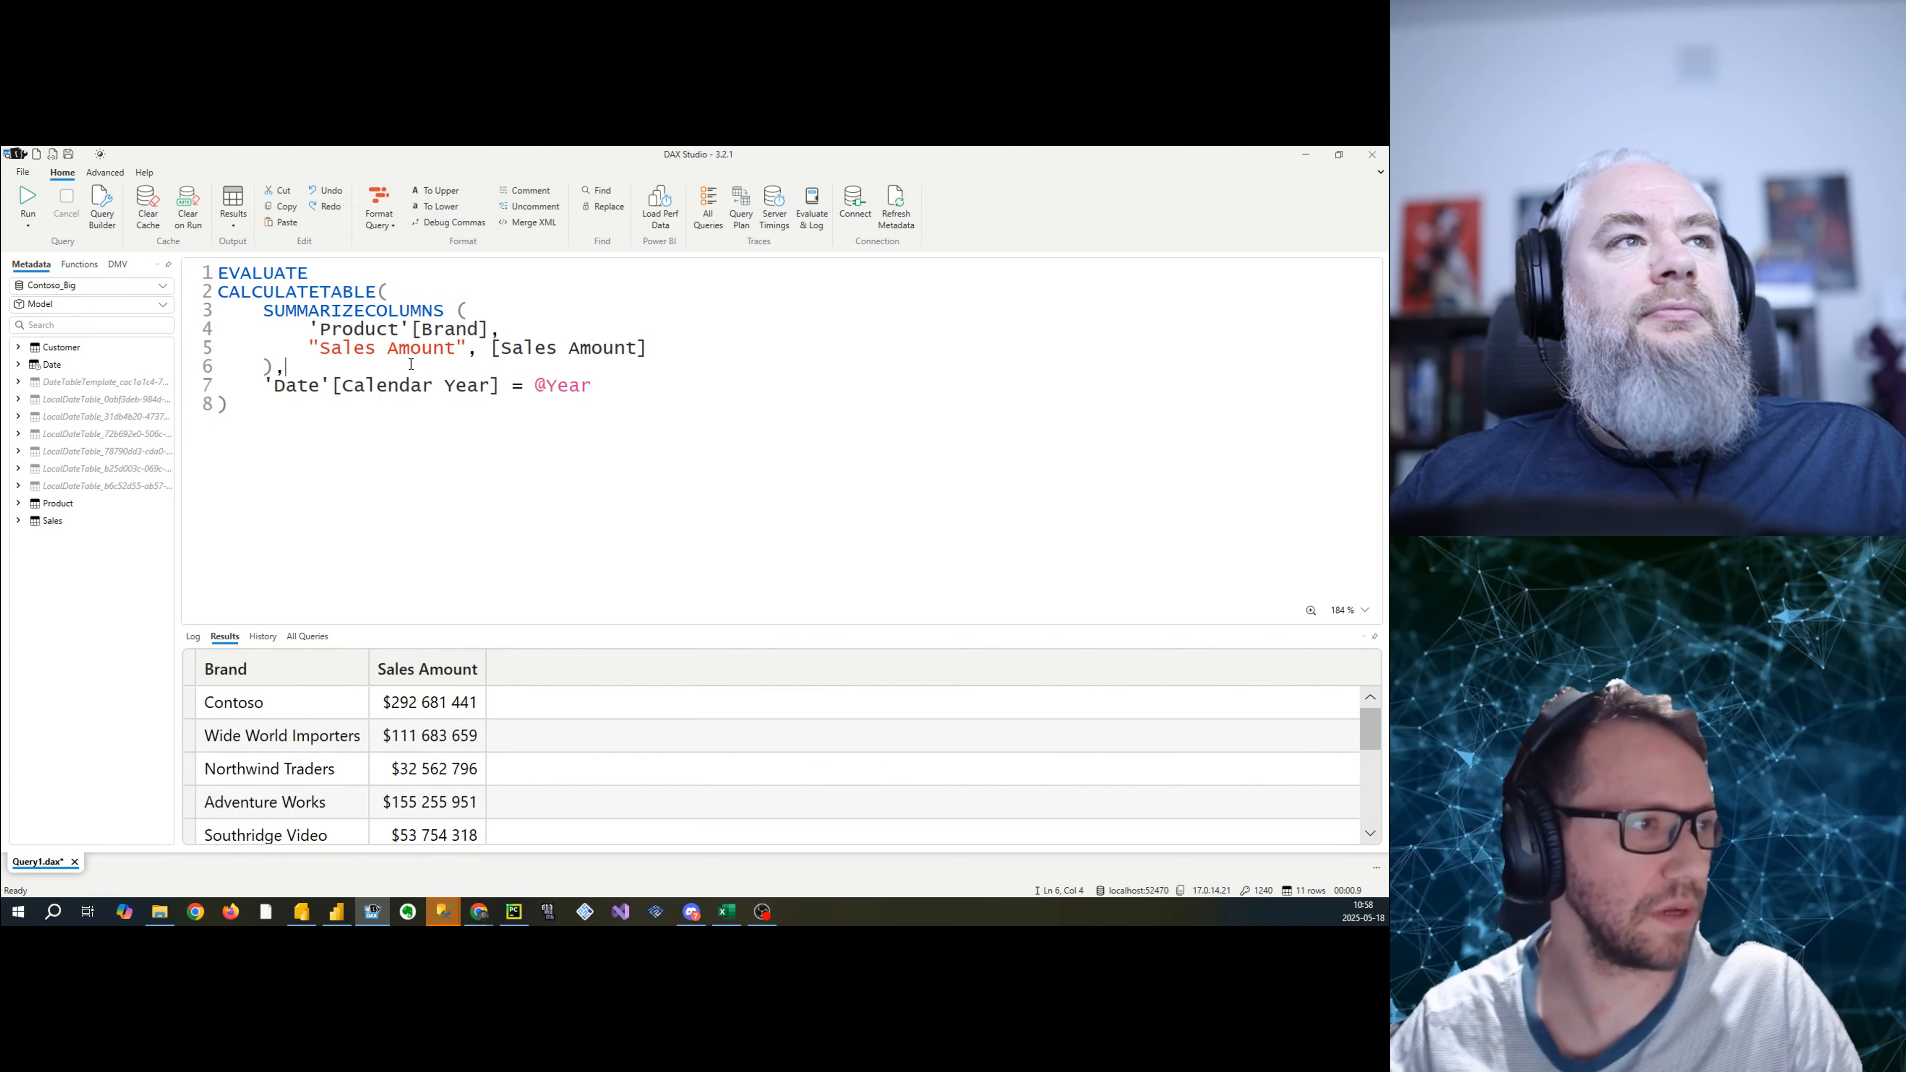
# - Copy the whole CALCULATETABLE query and switch to Report Builder, selecting the existing query text of the Sales by Brand dataset
pyautogui.hotkey('ctrl', 'a')
pyautogui.hotkey('ctrl', 'c')
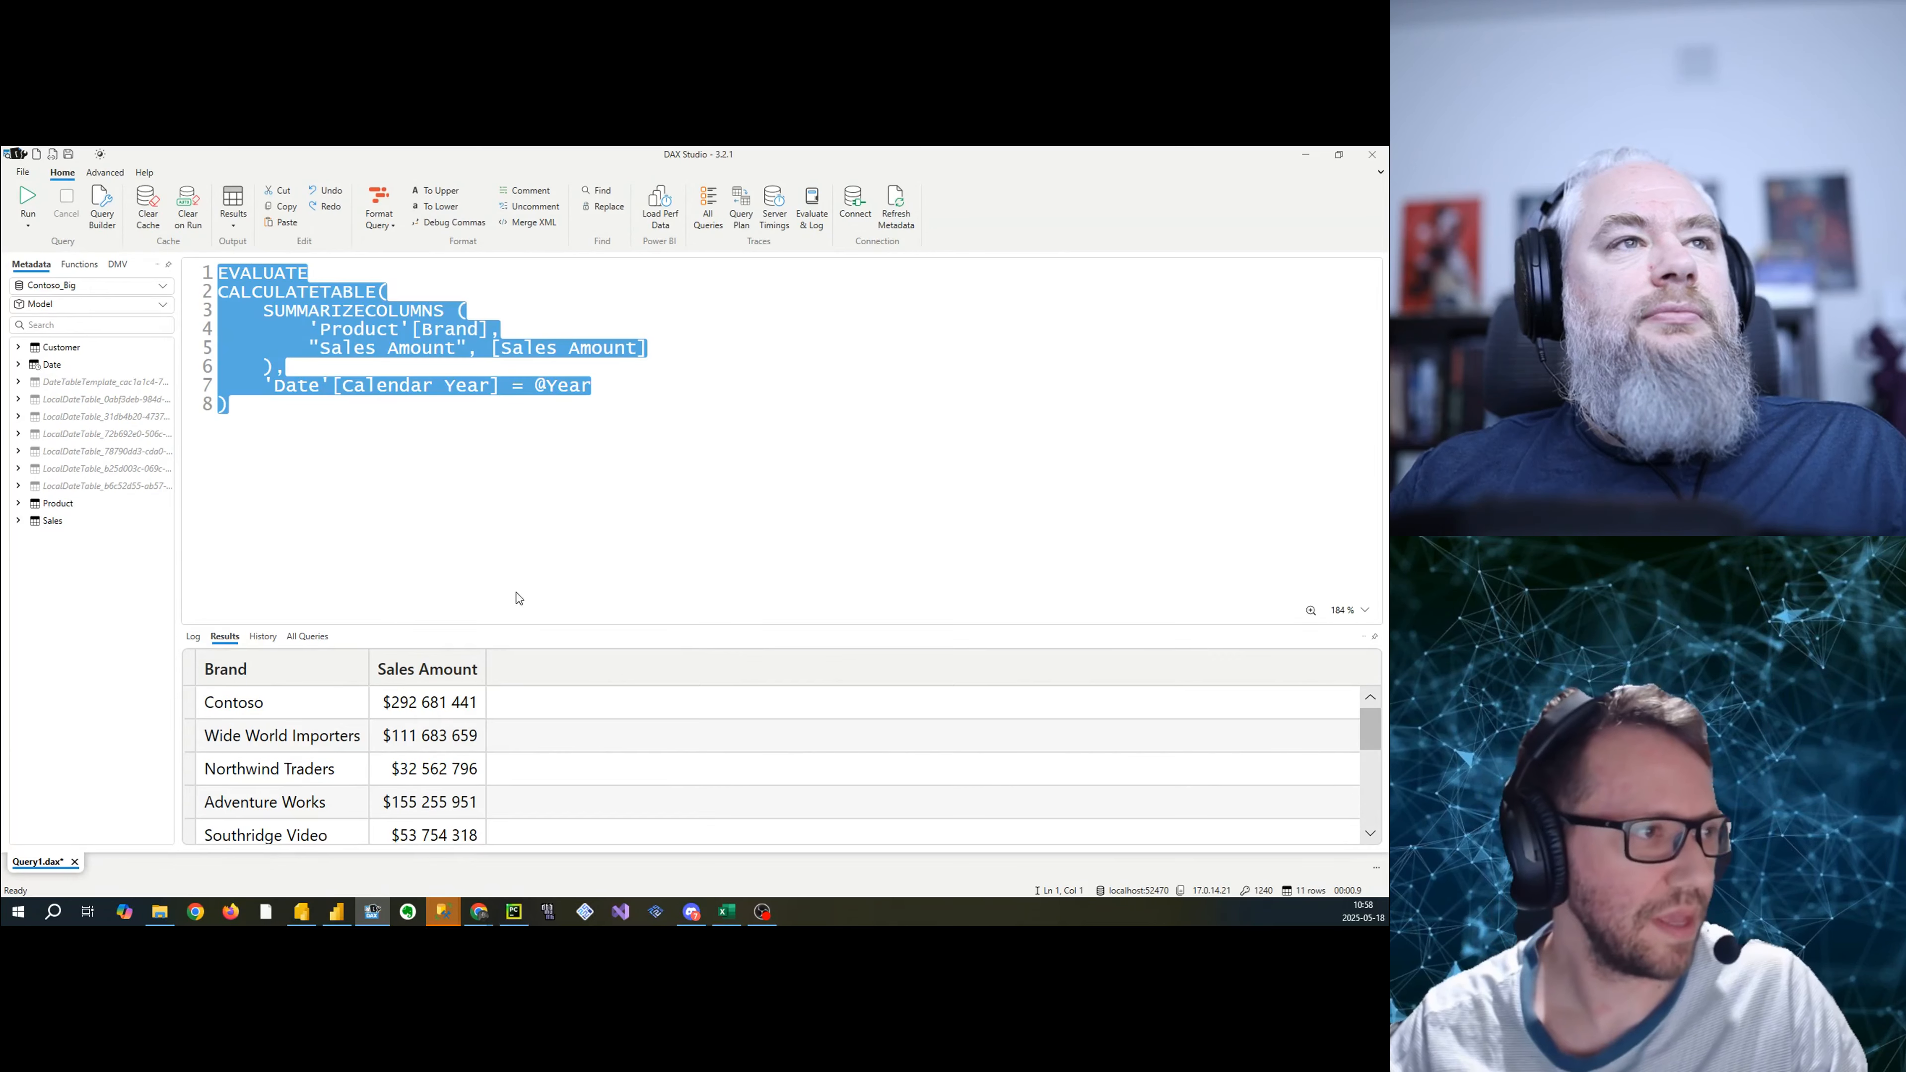
pyautogui.click(304, 913)
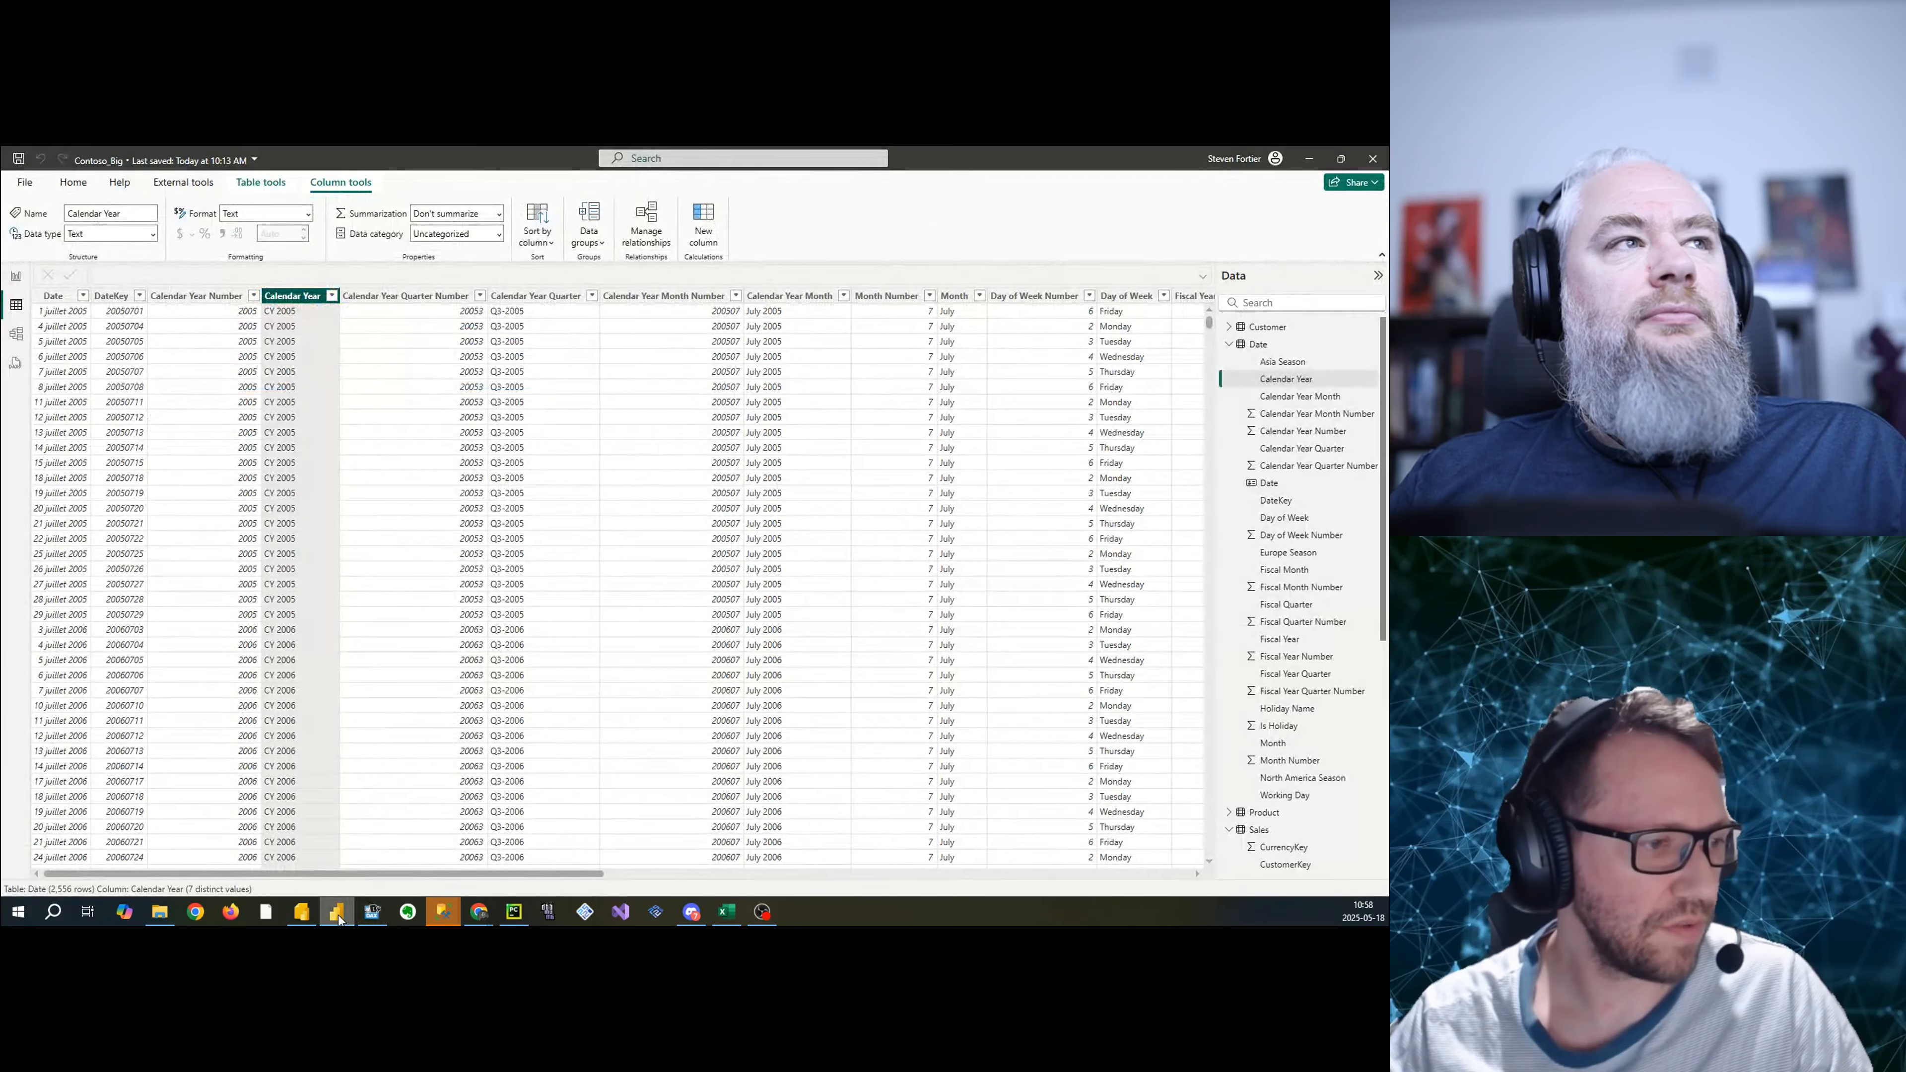
pyautogui.click(309, 918)
pyautogui.click(309, 918)
pyautogui.click(729, 592)
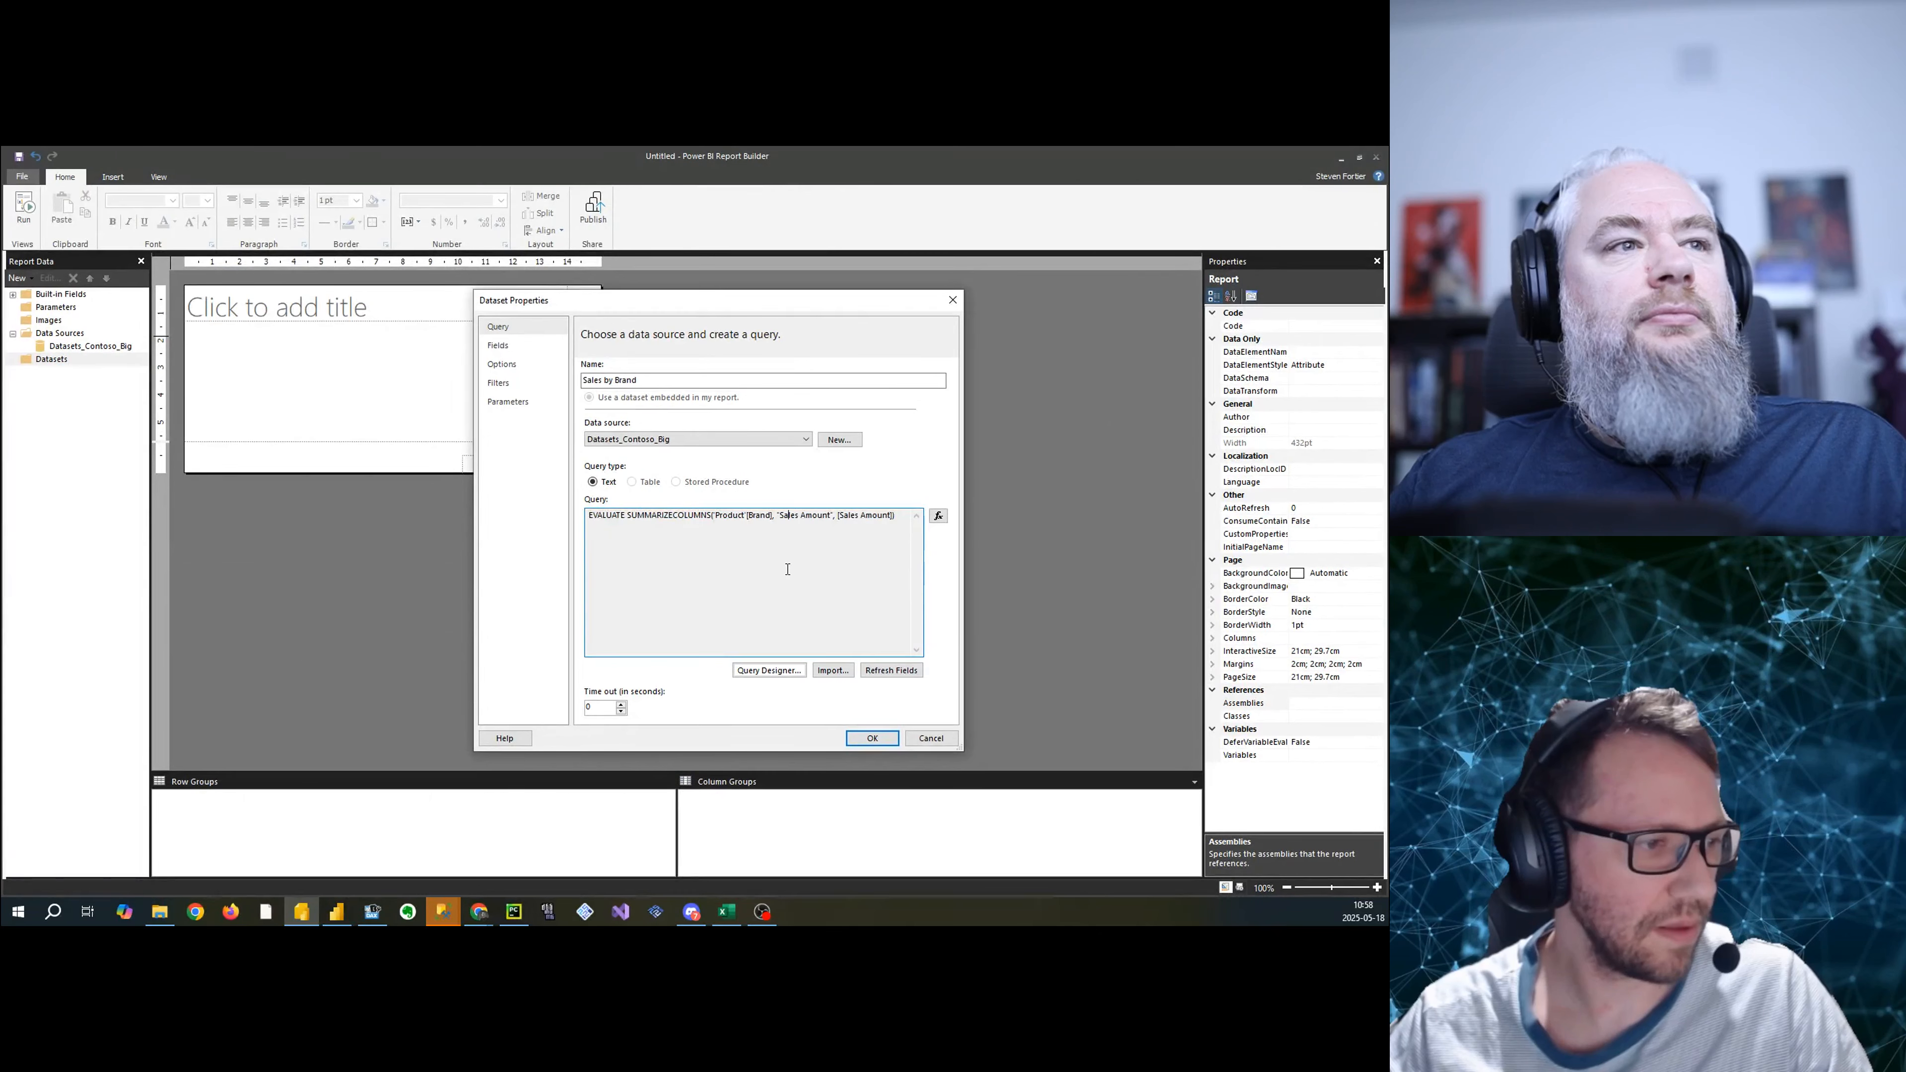
pyautogui.moveTo(897, 527); pyautogui.dragTo(587, 517)
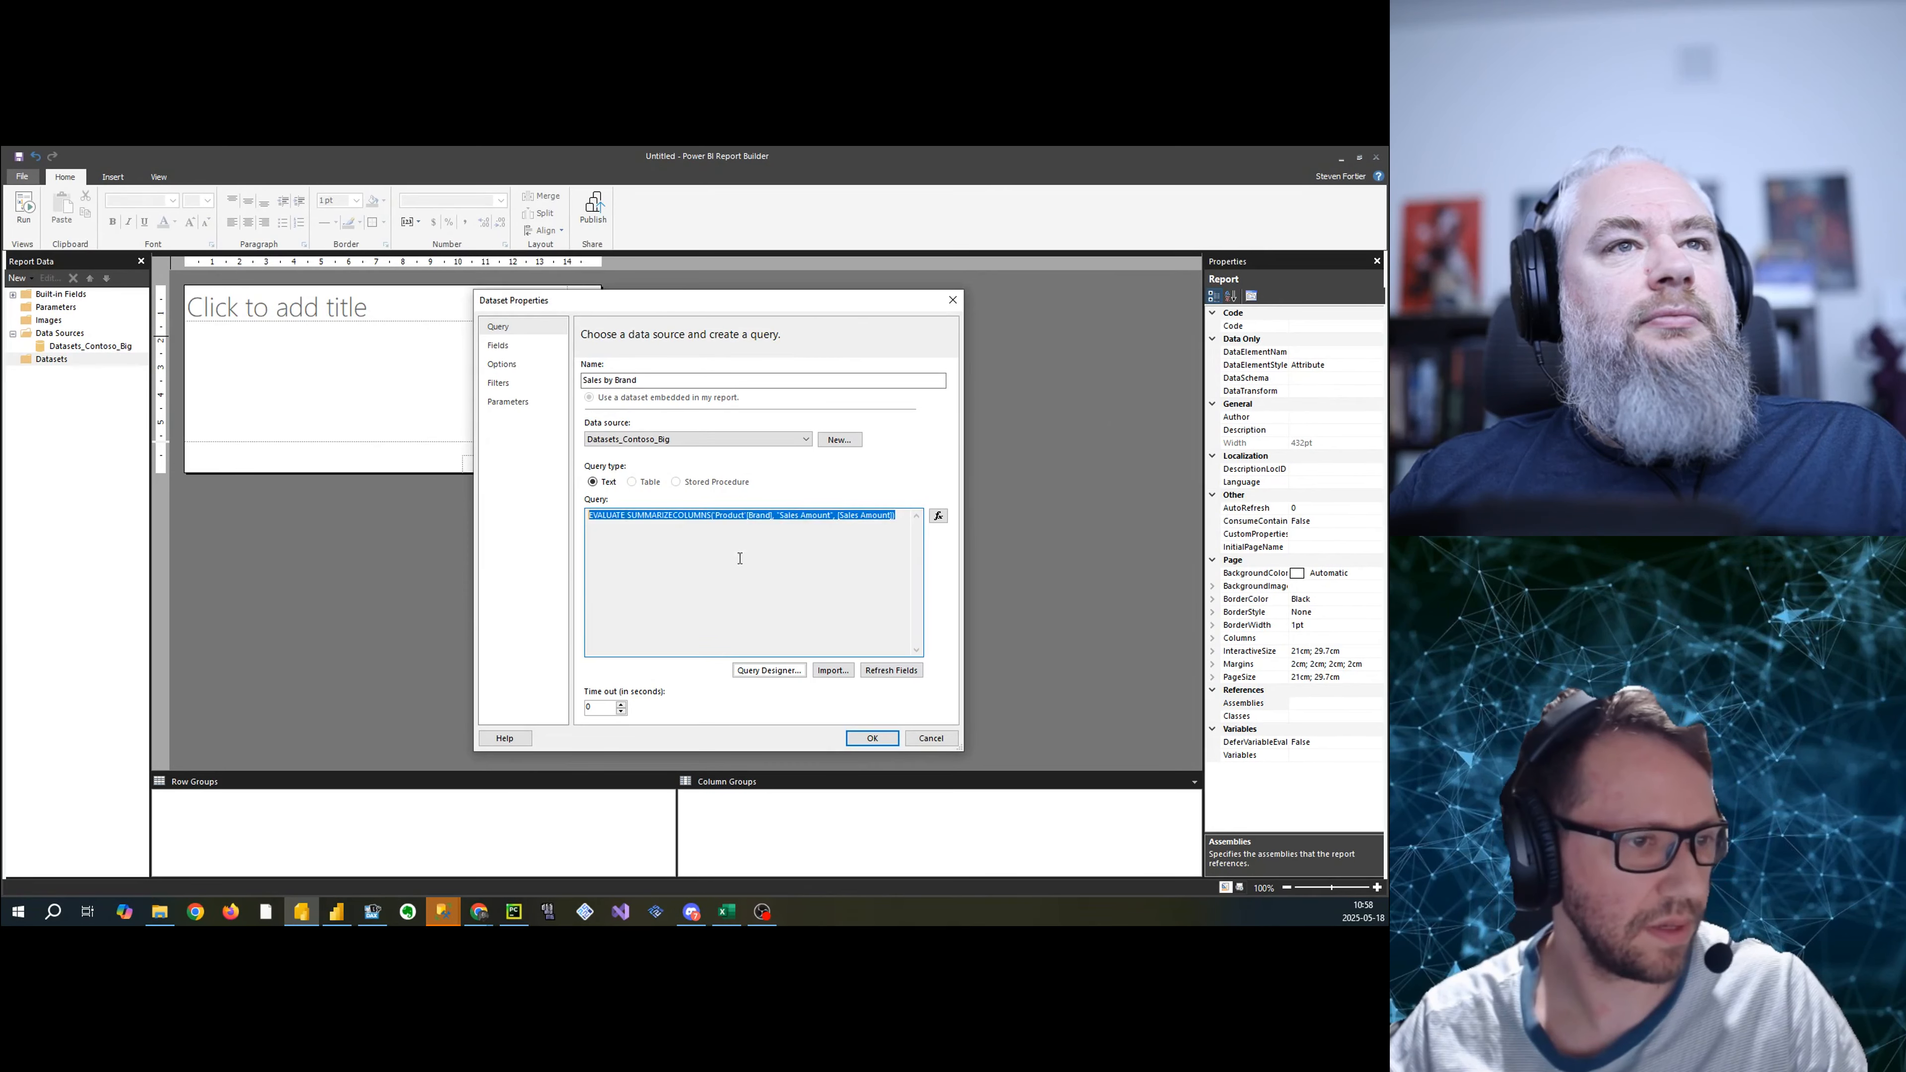
# - Open the dataset's Query Designer, turn off design mode and replace the query with the copied CALCULATETABLE query
pyautogui.click(758, 669)
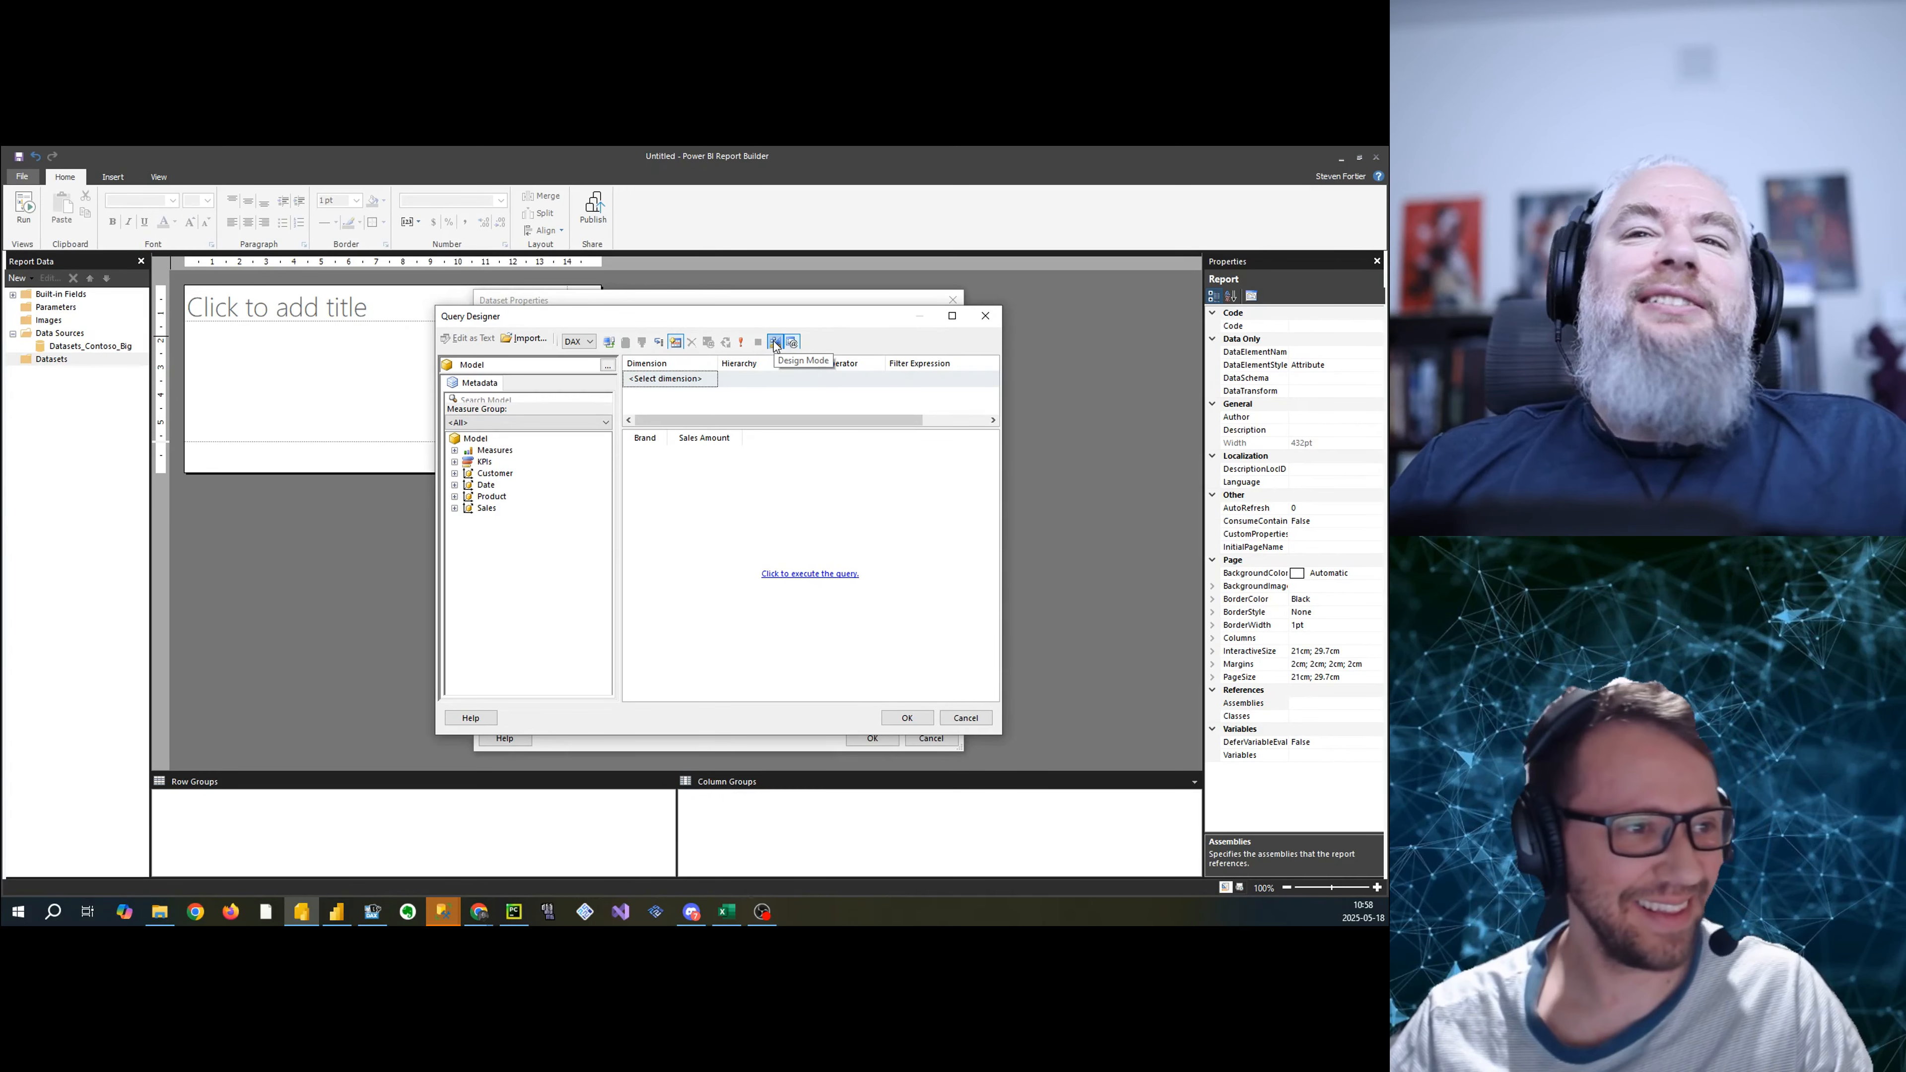
pyautogui.moveTo(753, 316); pyautogui.dragTo(690, 305)
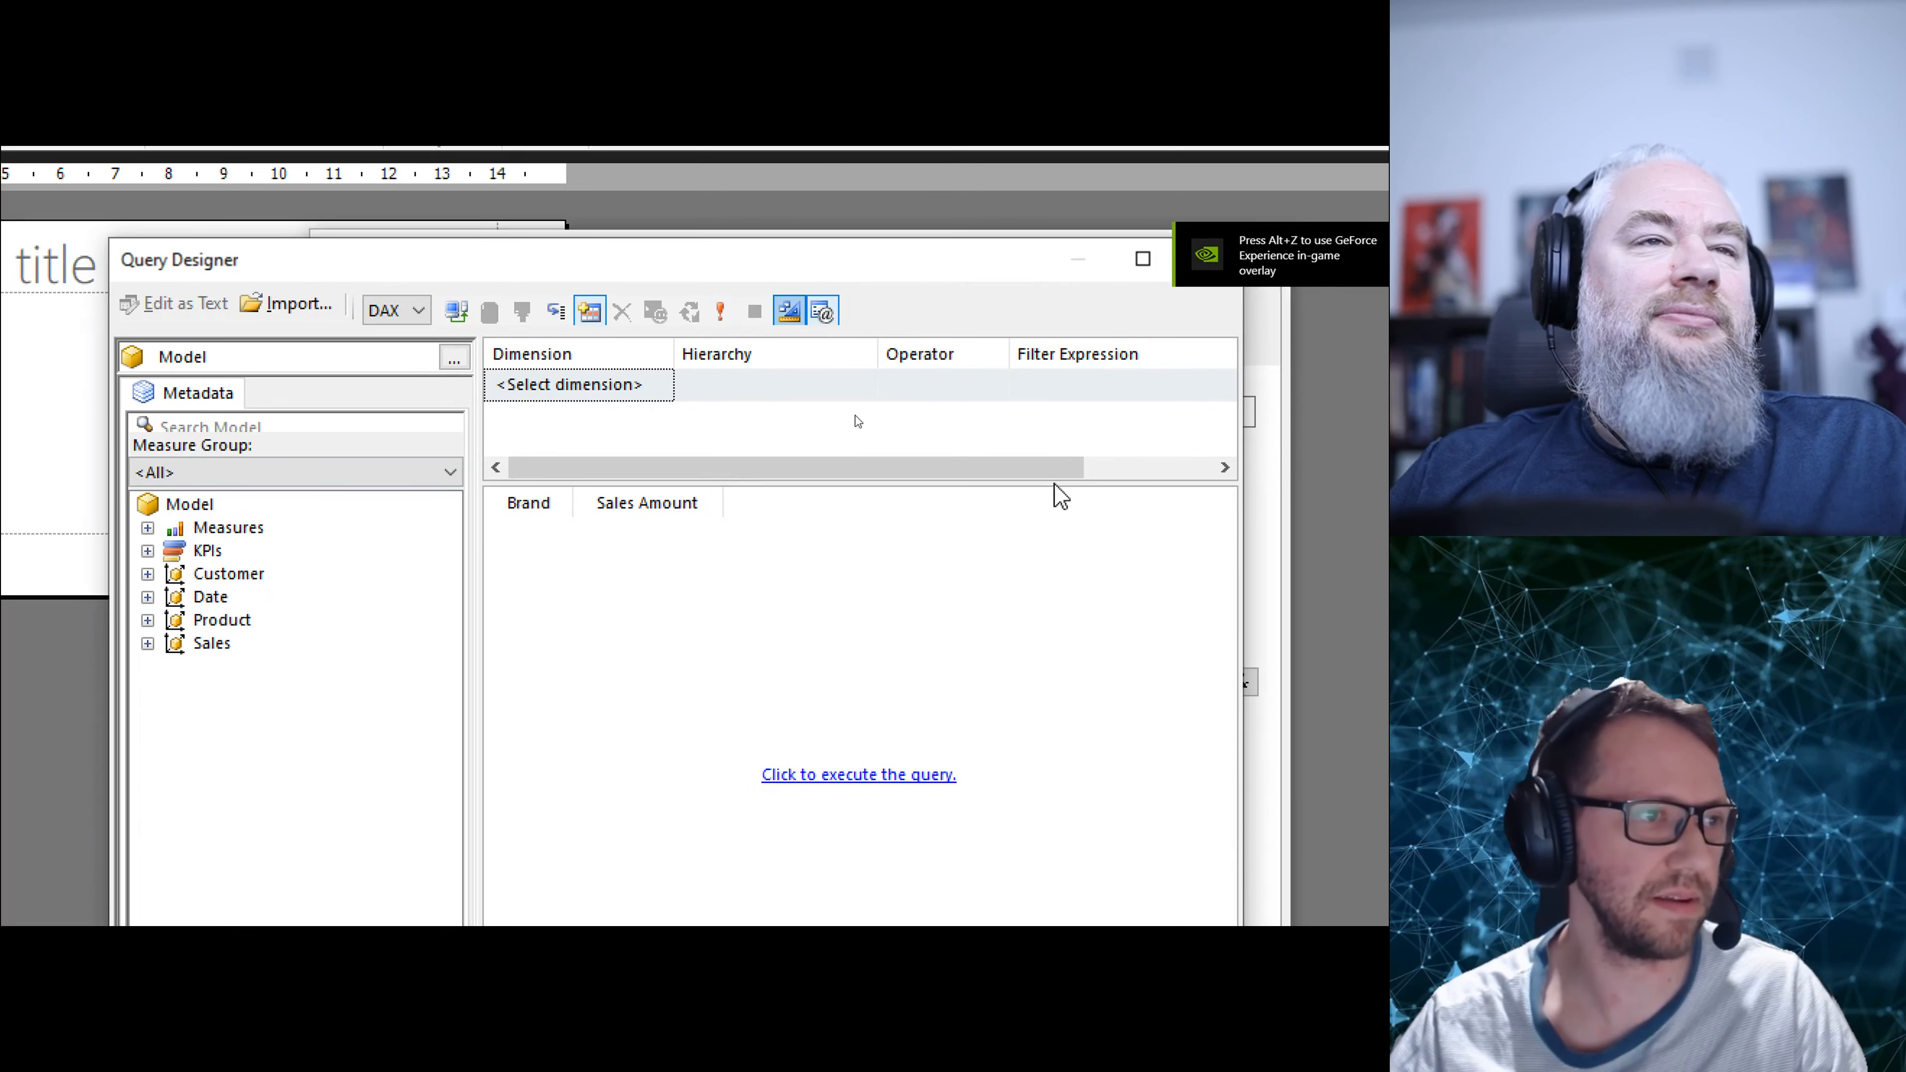
pyautogui.click(788, 311)
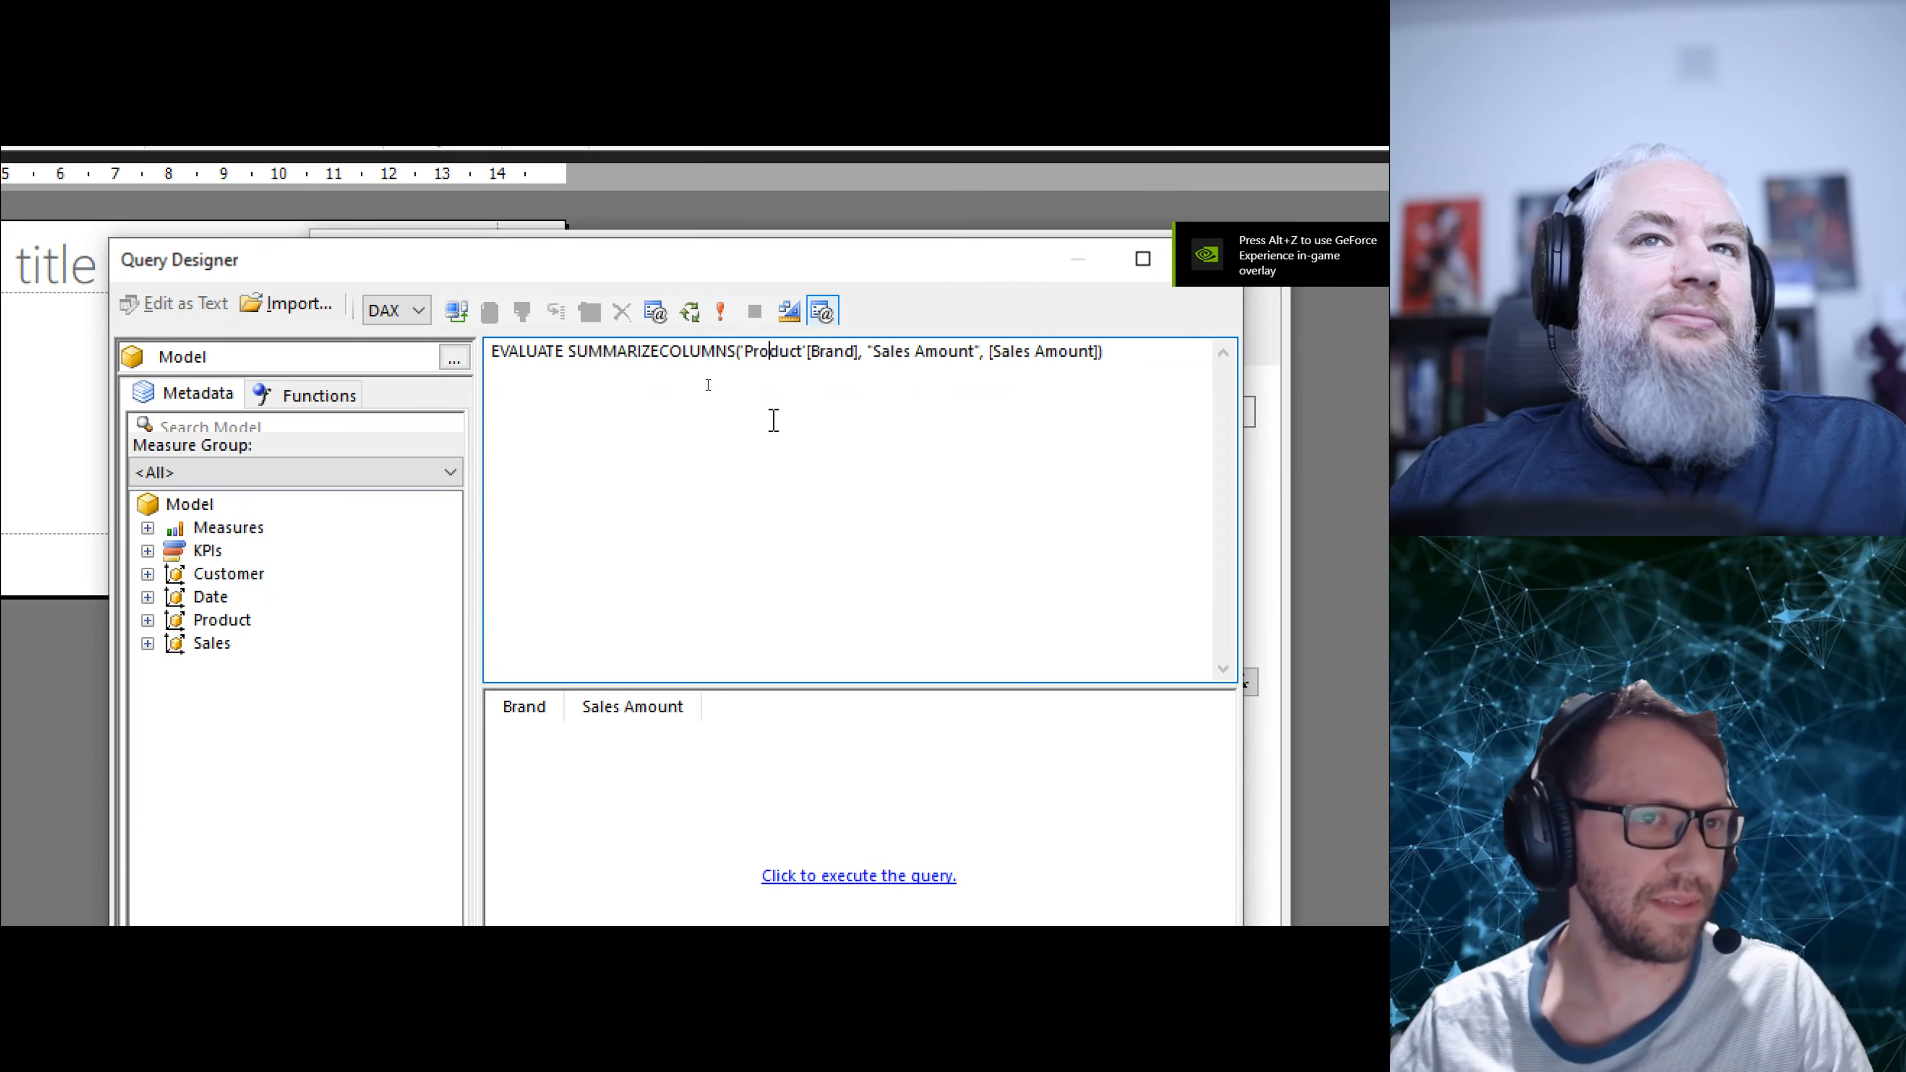
pyautogui.hotkey('ctrl', 'a')
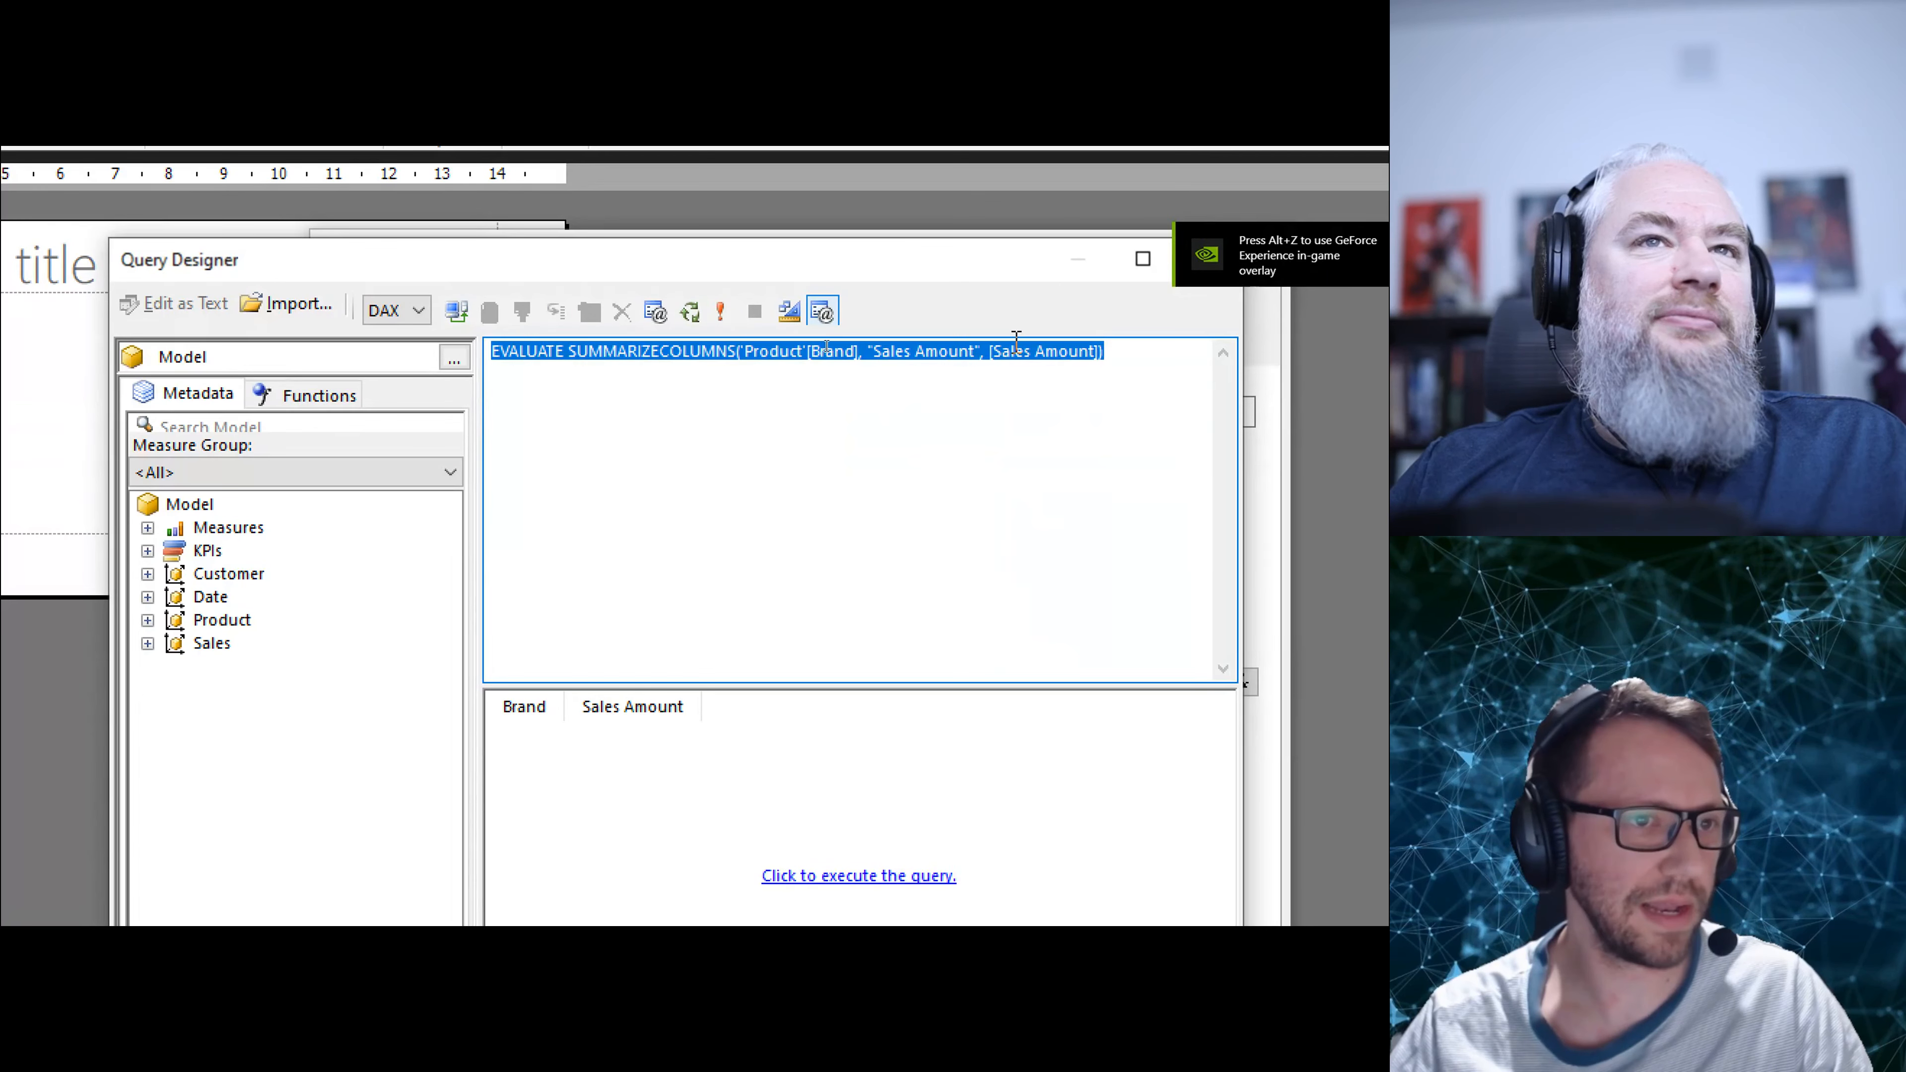
pyautogui.hotkey('ctrl', 'v')
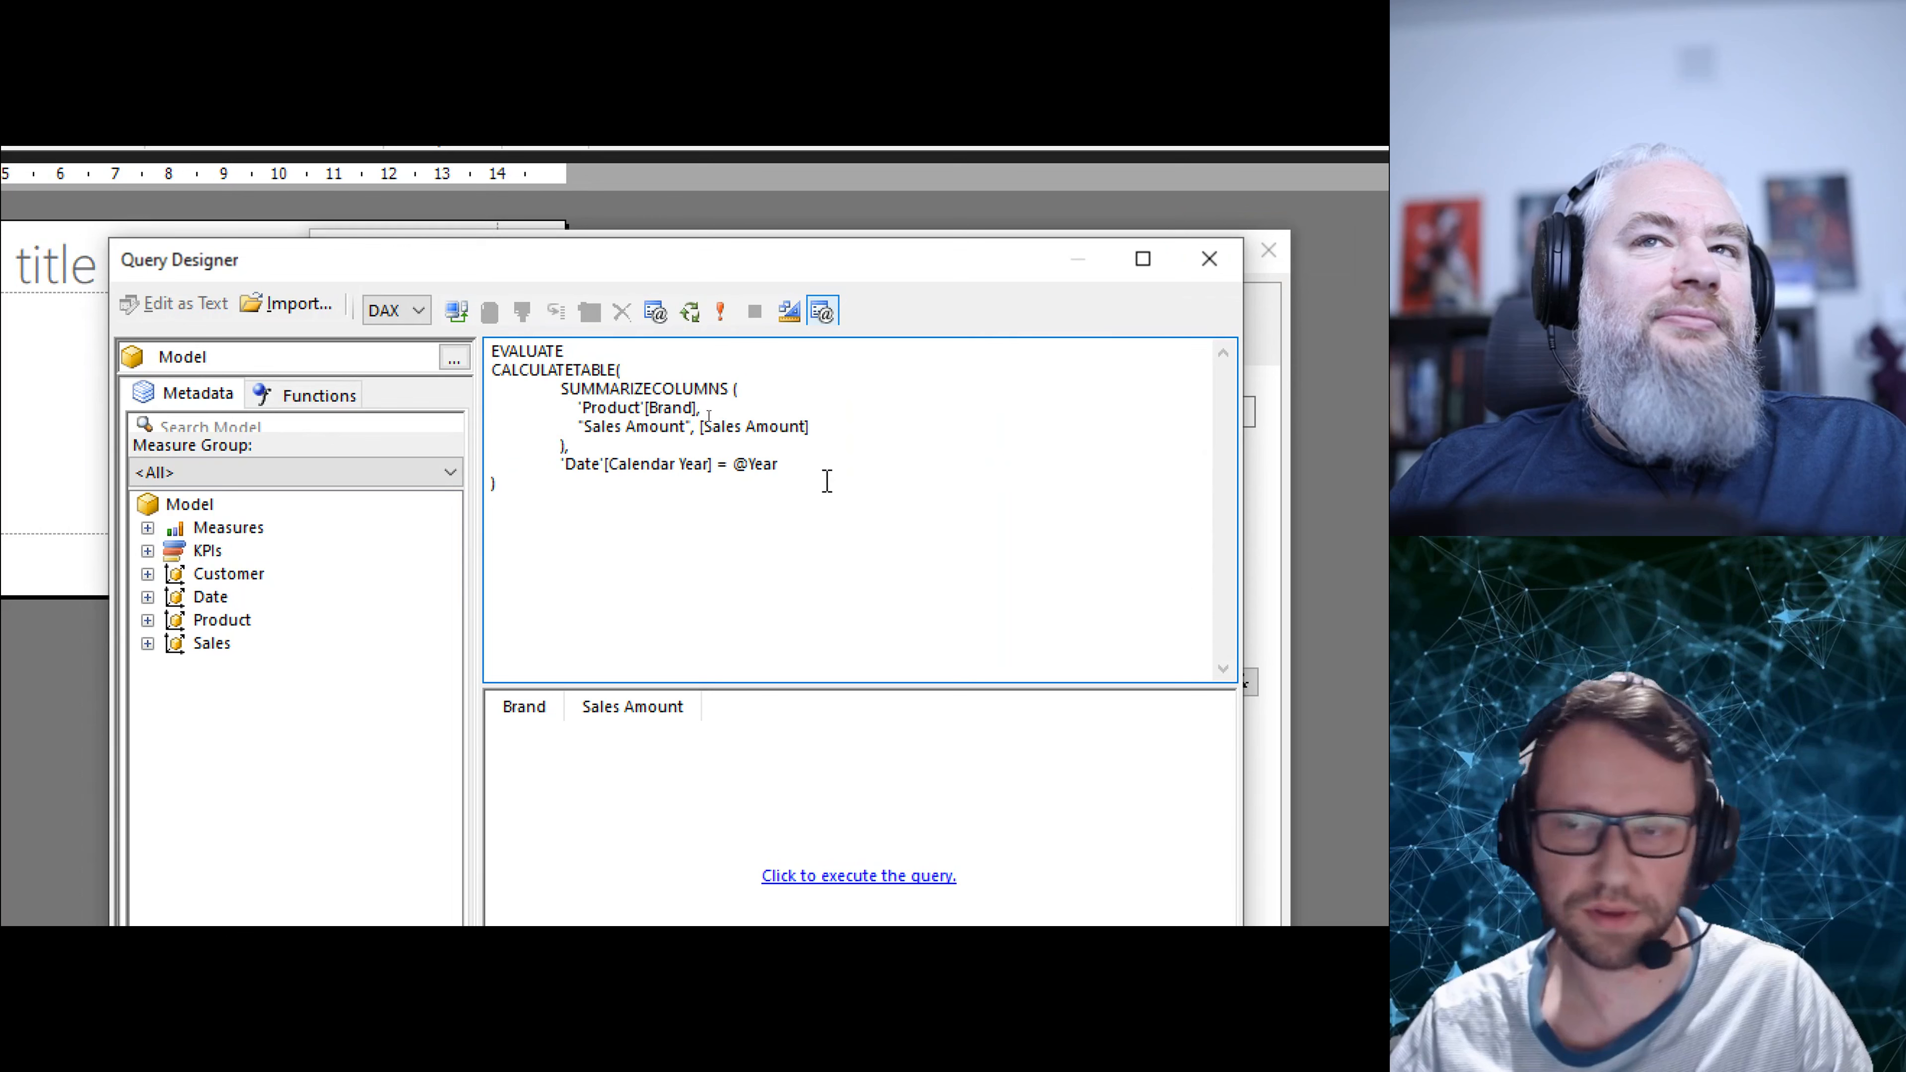
pyautogui.hotkey('ctrl', 'a')
pyautogui.click(729, 549)
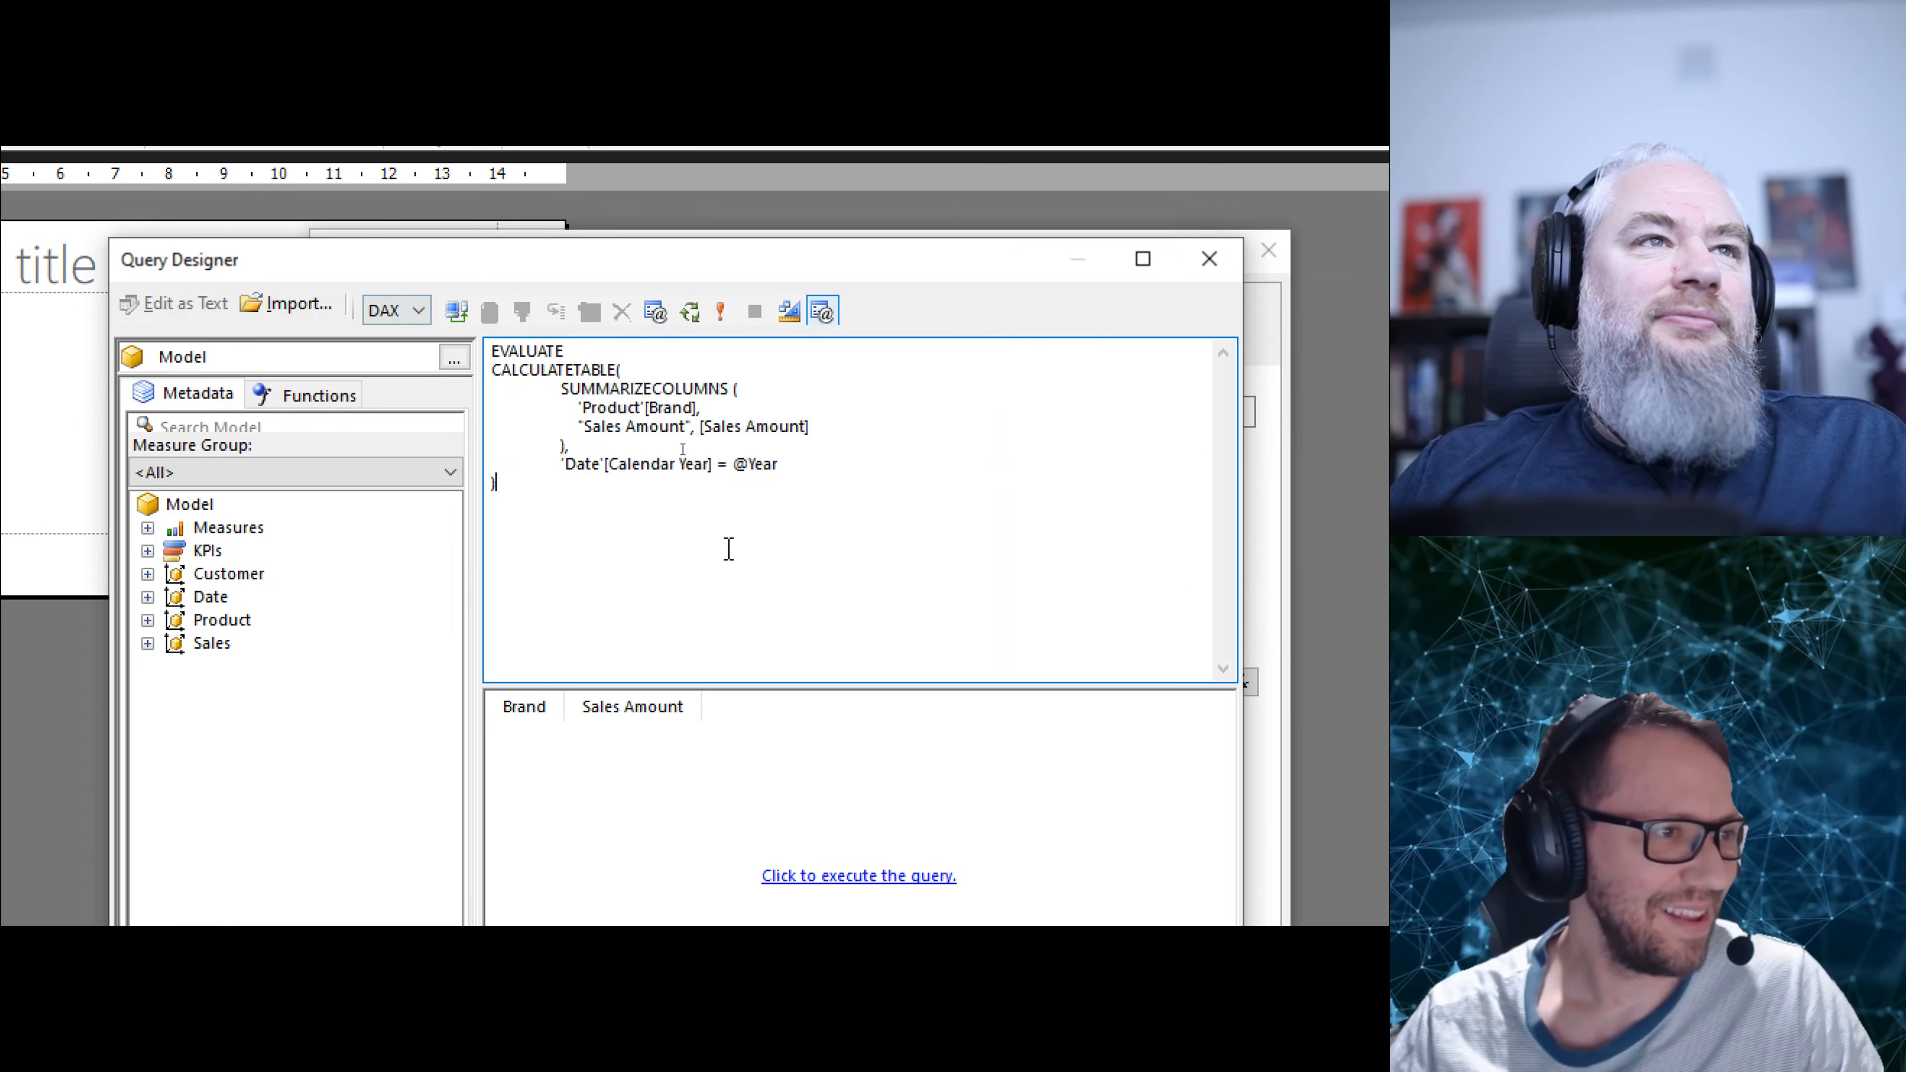
pyautogui.doubleClick(754, 465)
pyautogui.click(796, 469)
pyautogui.doubleClick(756, 466)
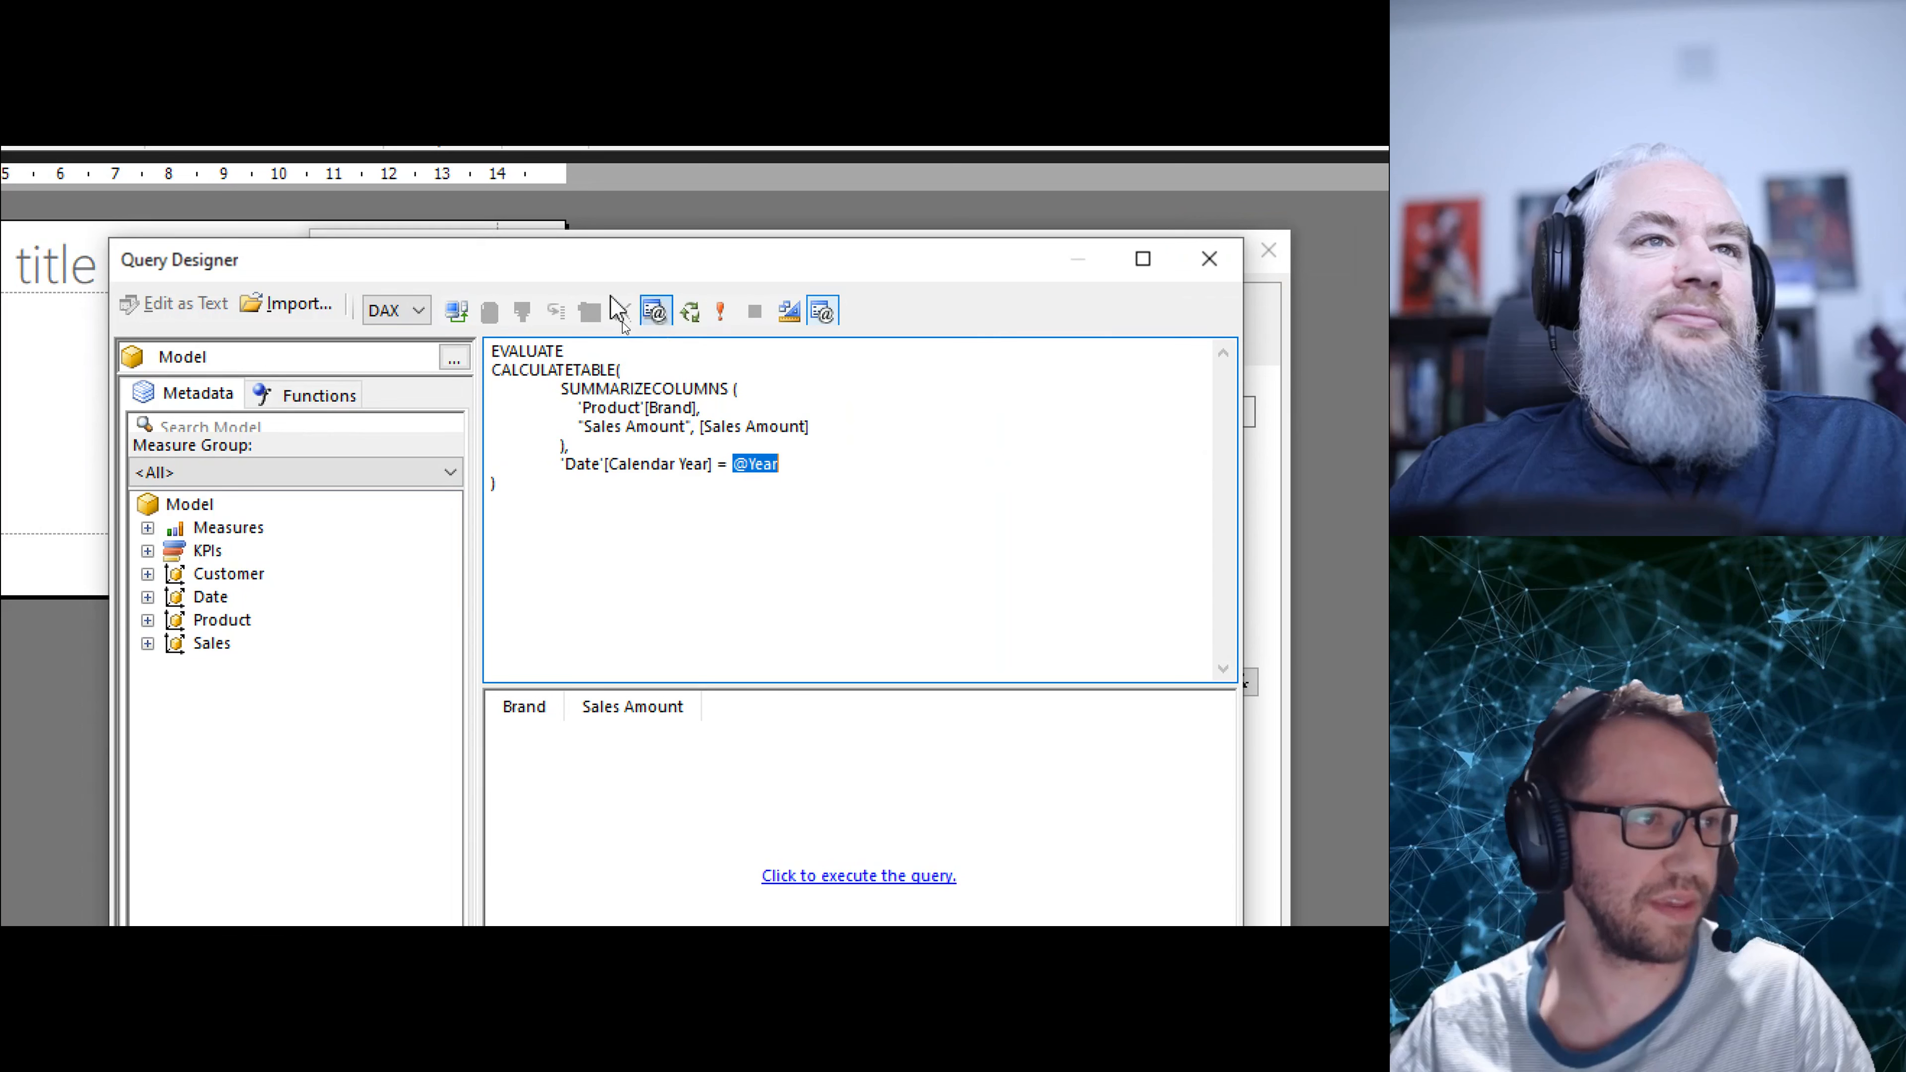
pyautogui.click(654, 315)
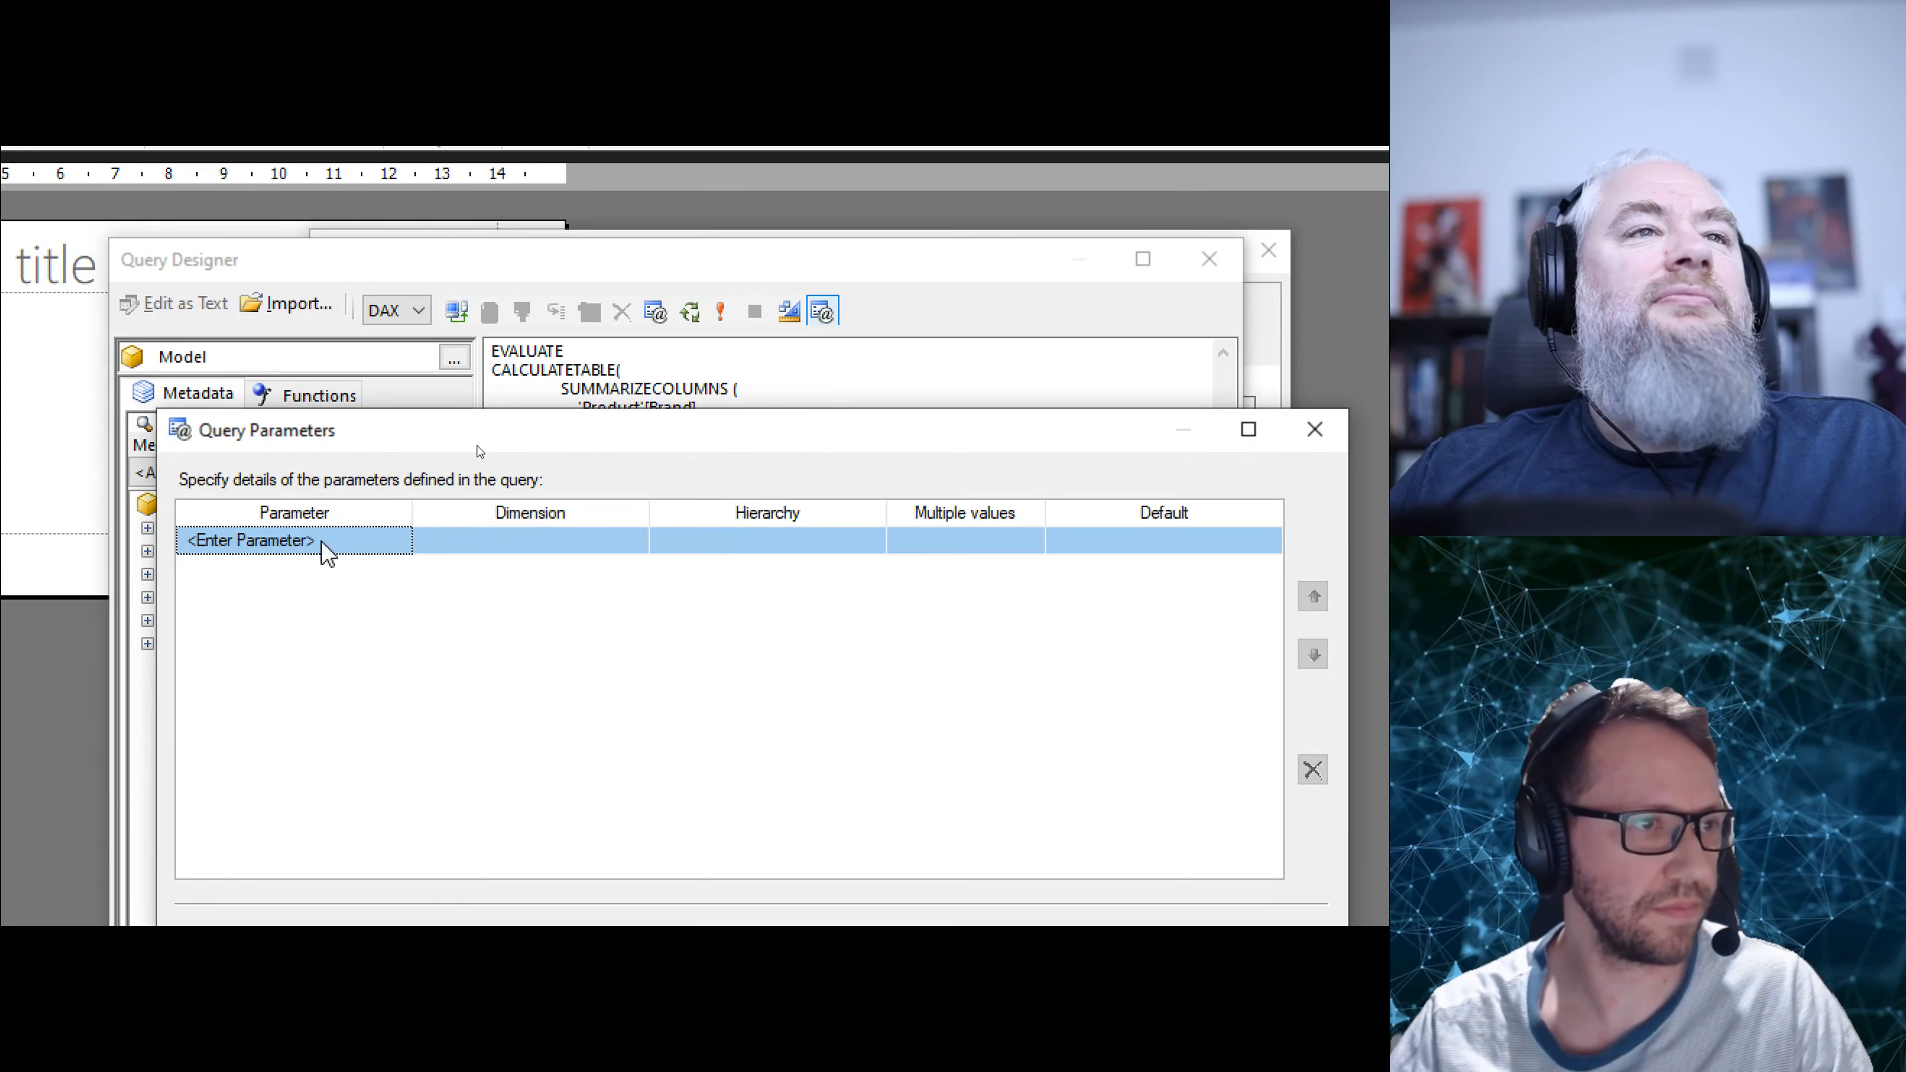
pyautogui.click(324, 542)
pyautogui.moveTo(550, 434); pyautogui.dragTo(644, 501)
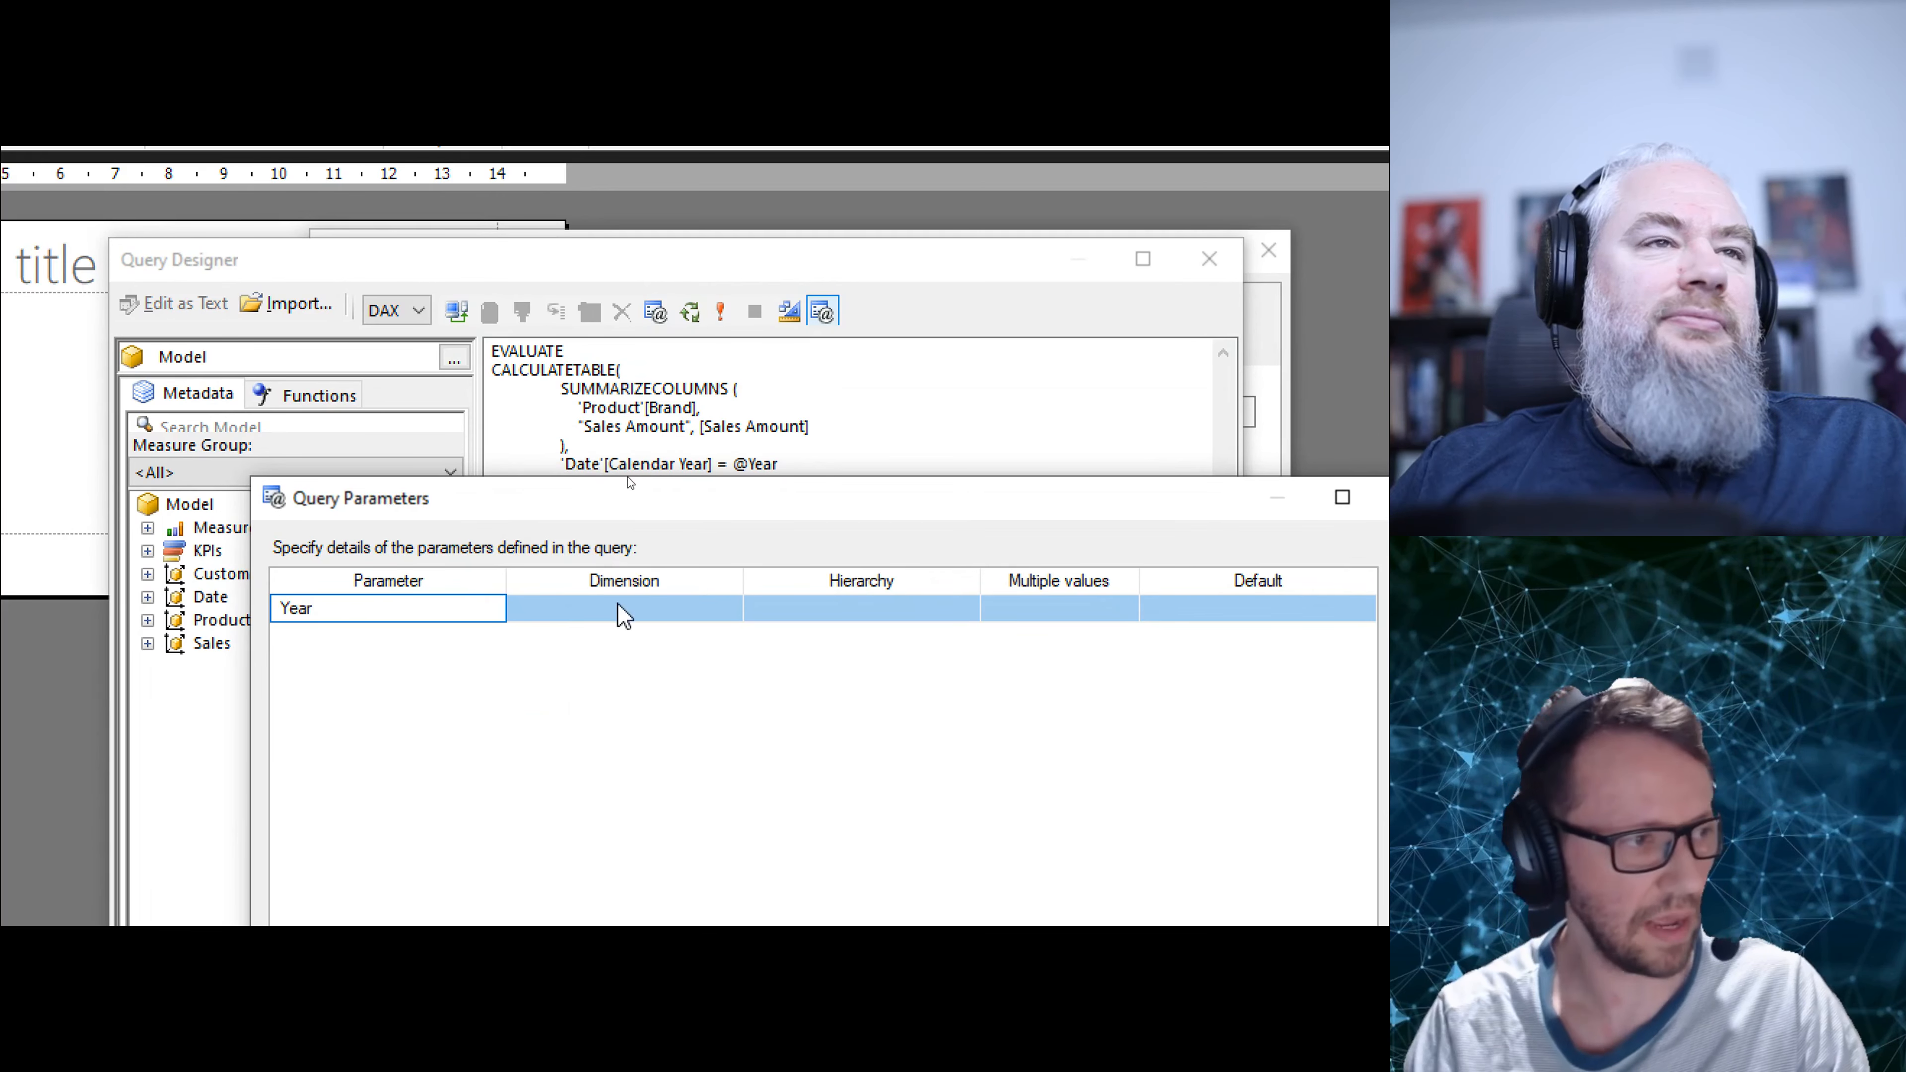
# - Set the Year parameter's dimension to Date, hierarchy to Calendar Year and default to All, and accept the query parameters
pyautogui.click(723, 609)
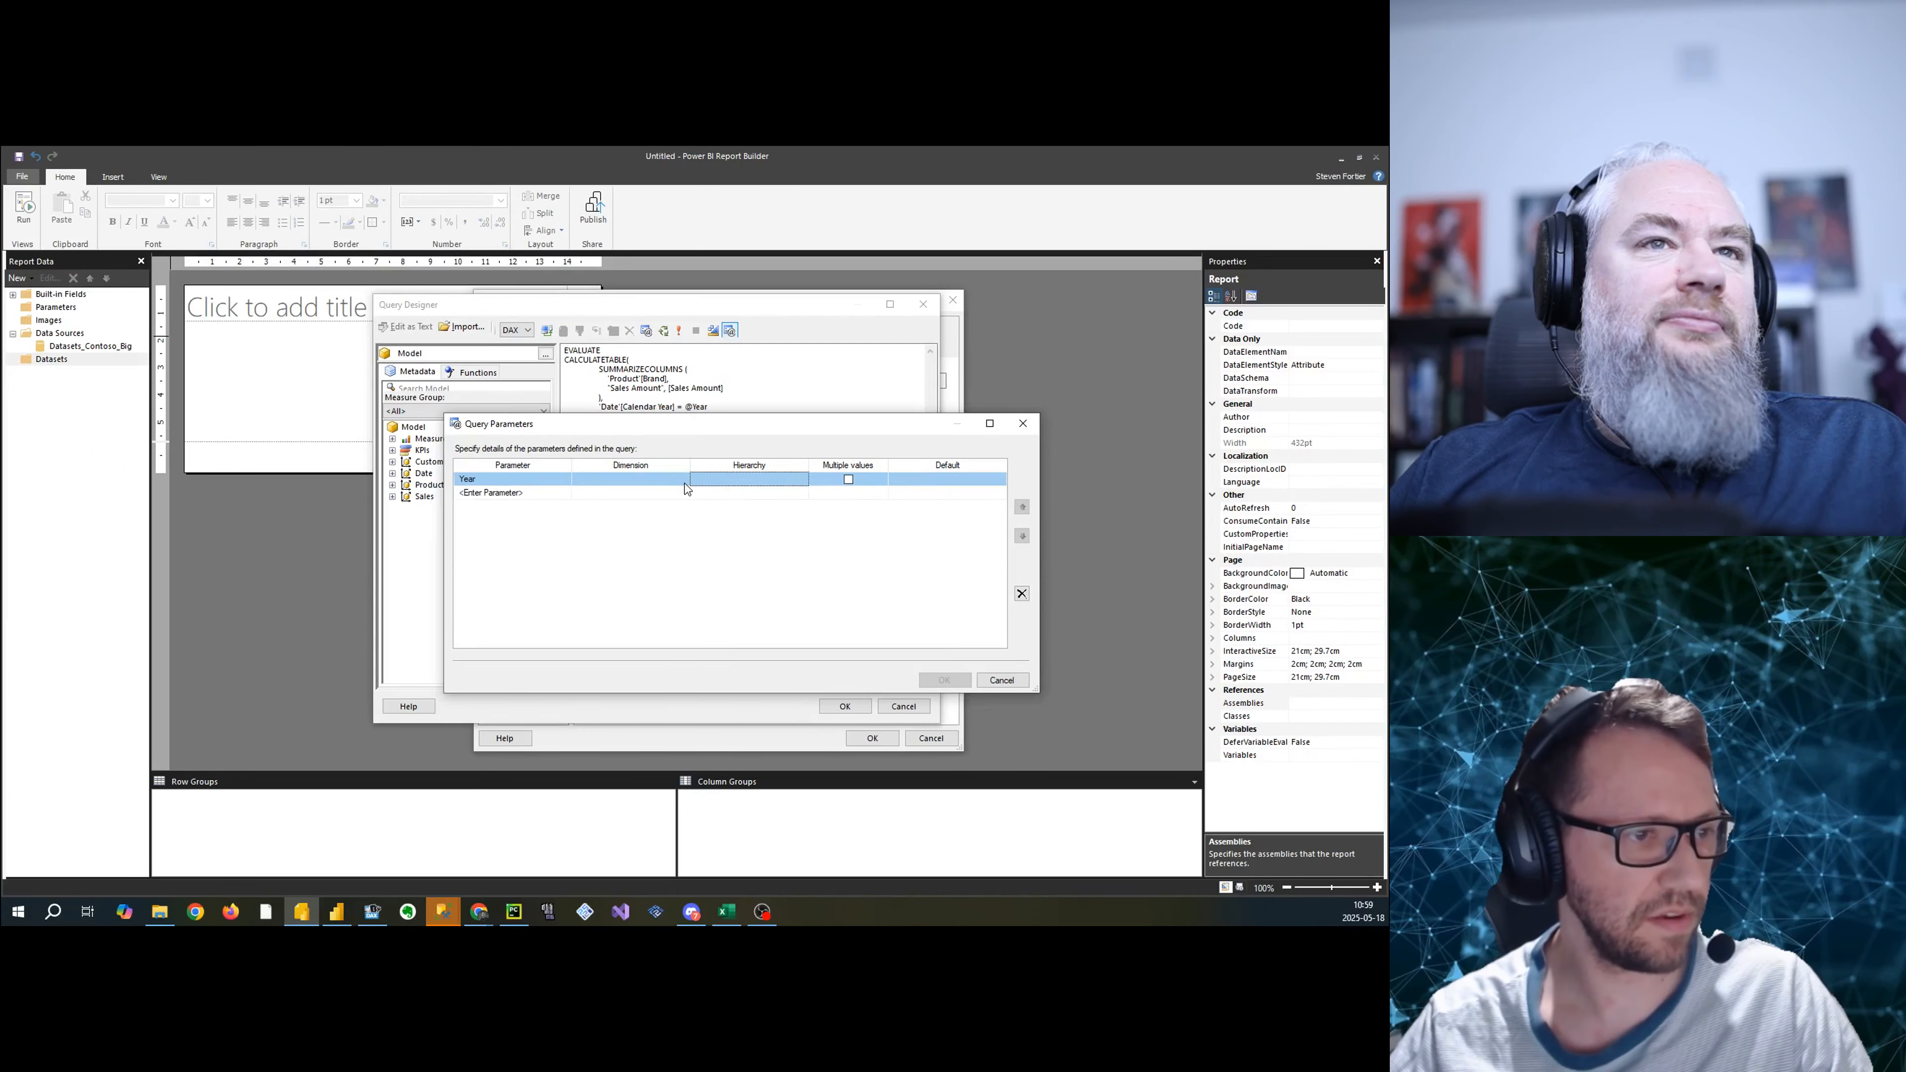
pyautogui.click(688, 489)
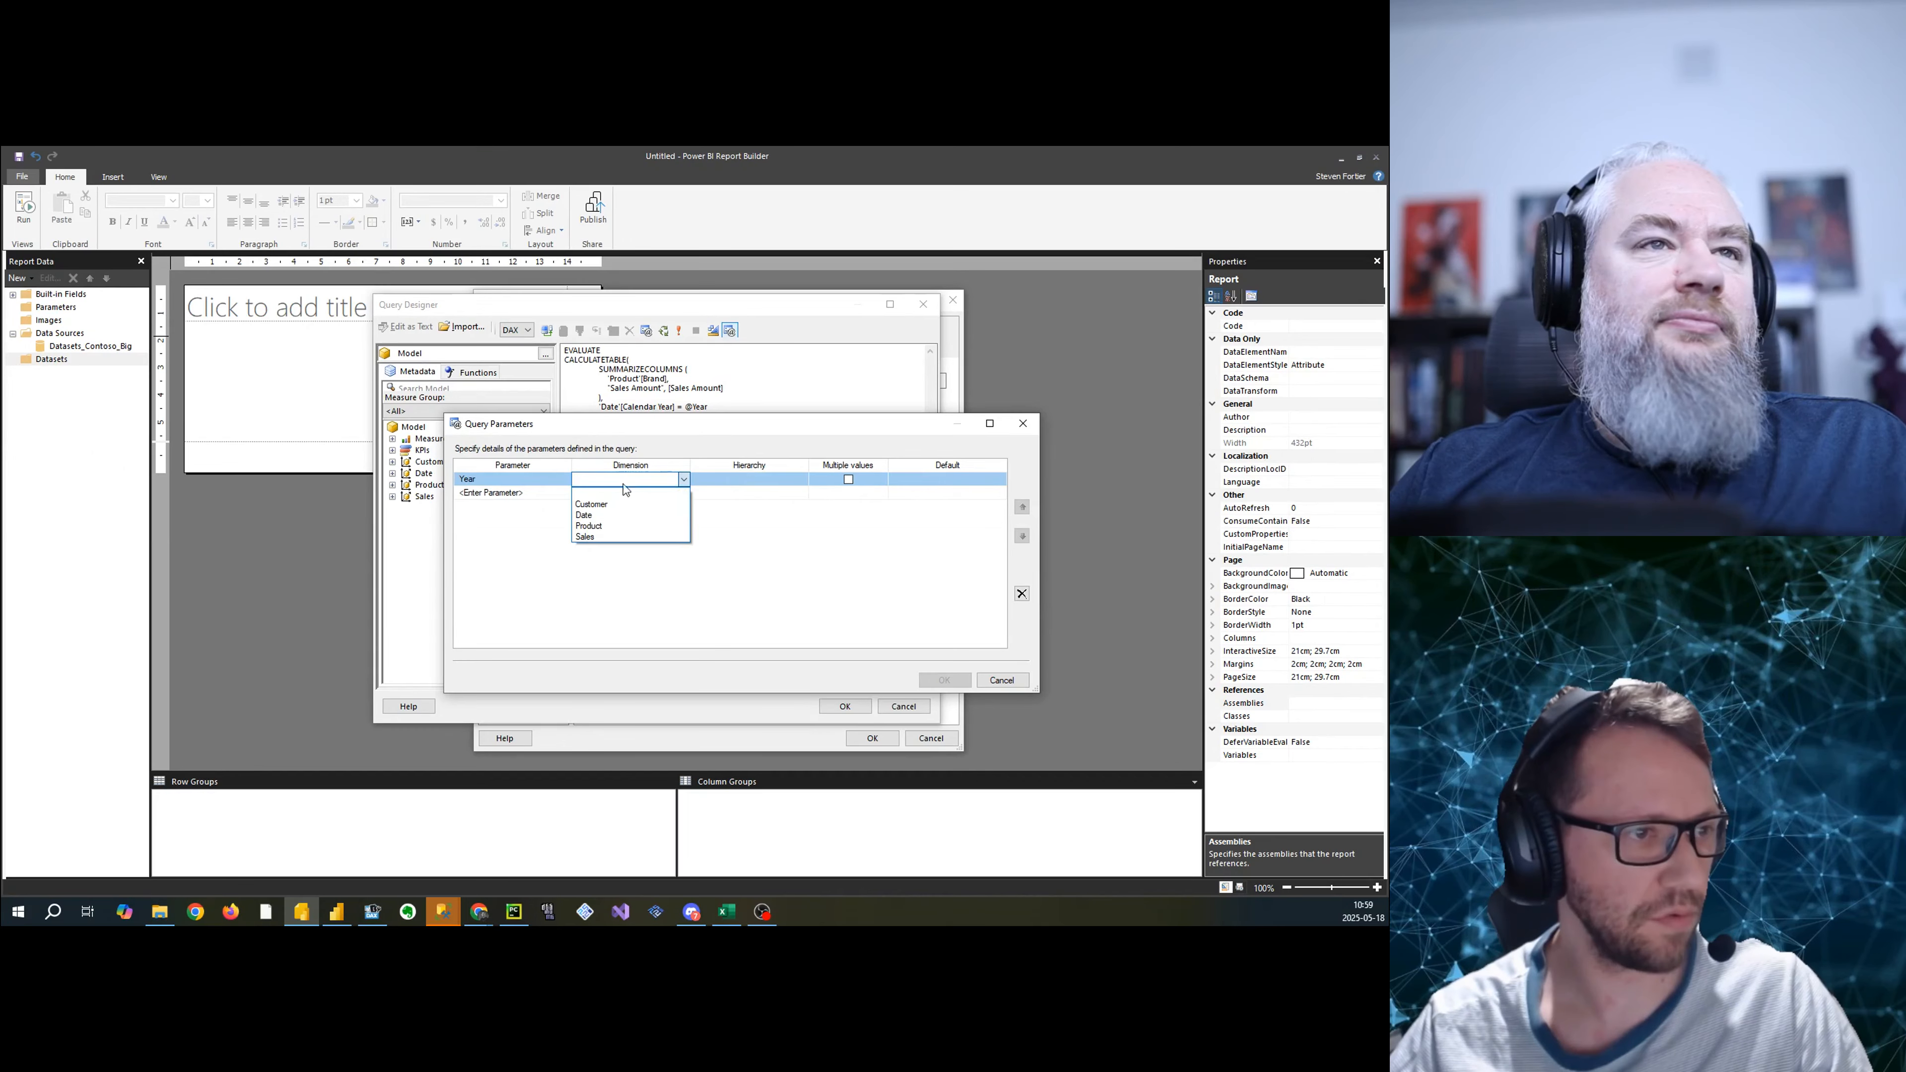
pyautogui.click(616, 507)
pyautogui.click(780, 480)
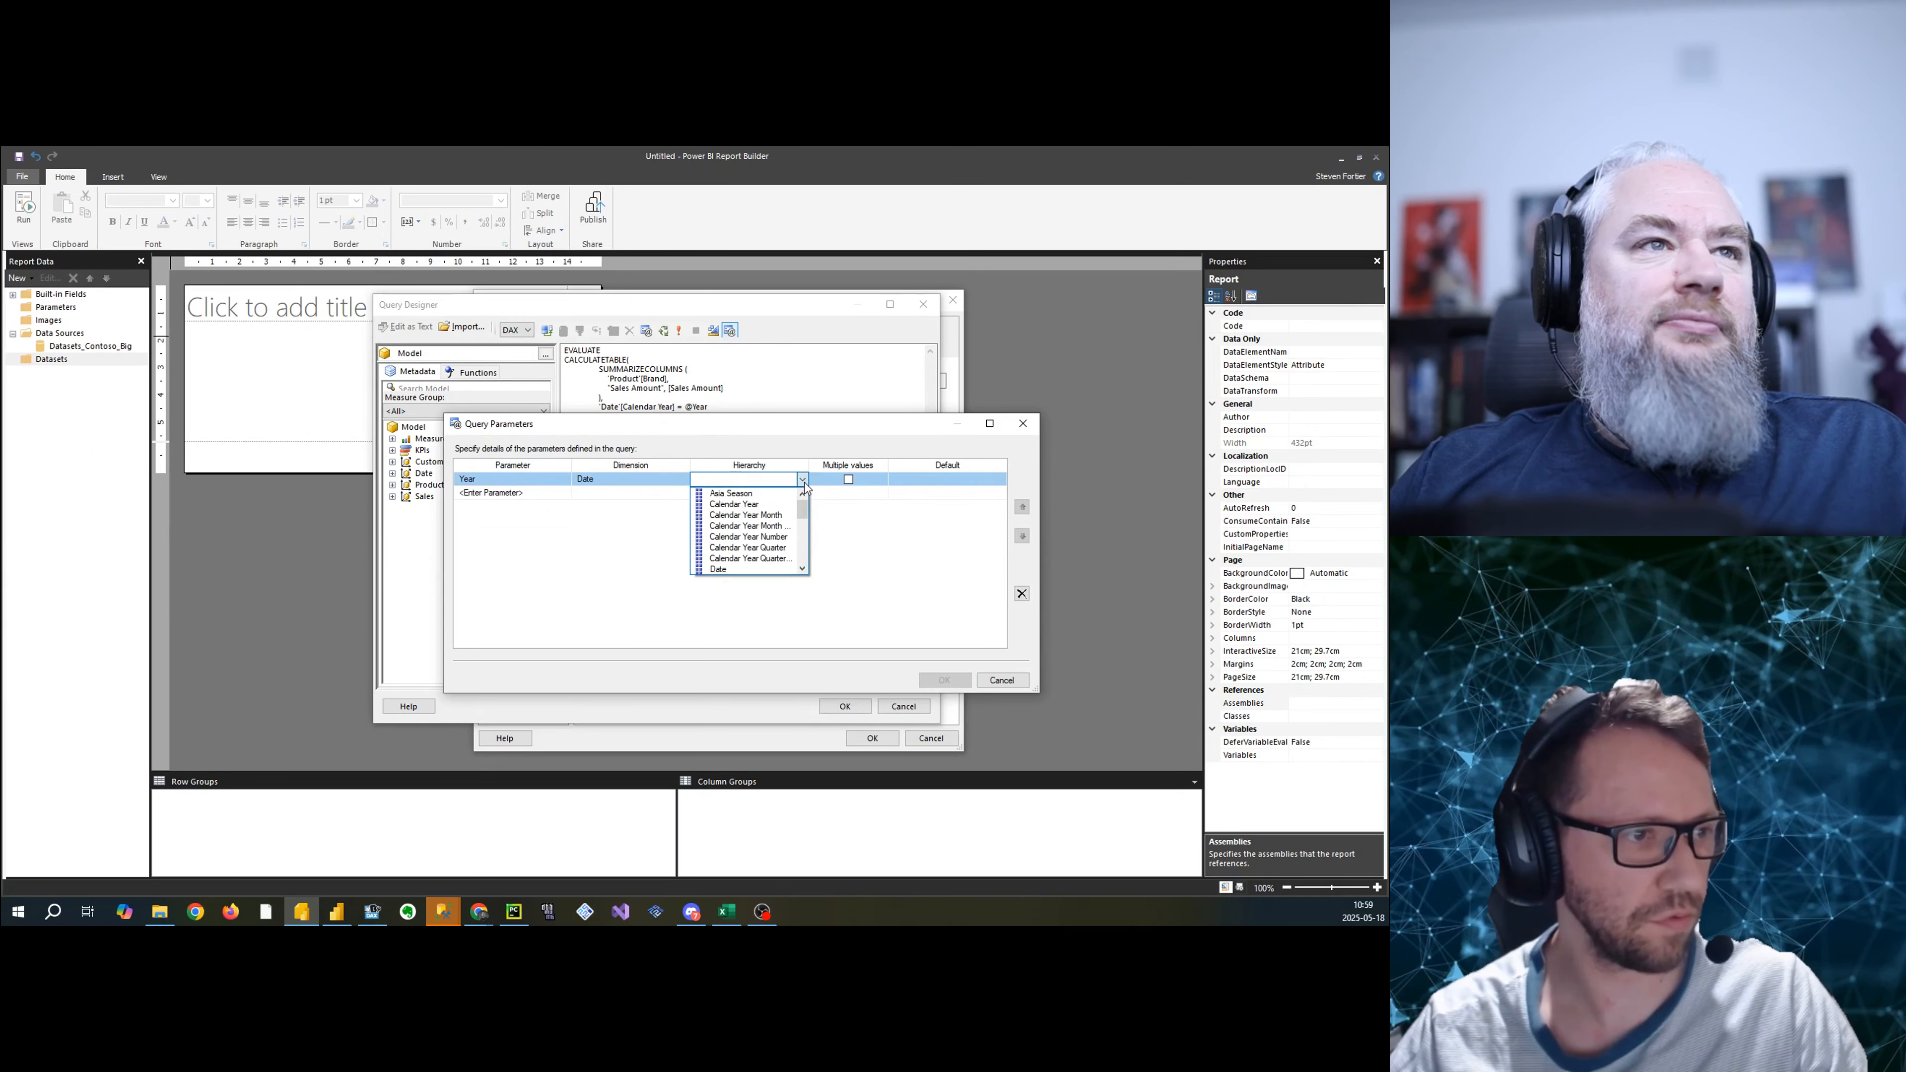
pyautogui.click(784, 504)
pyautogui.click(996, 484)
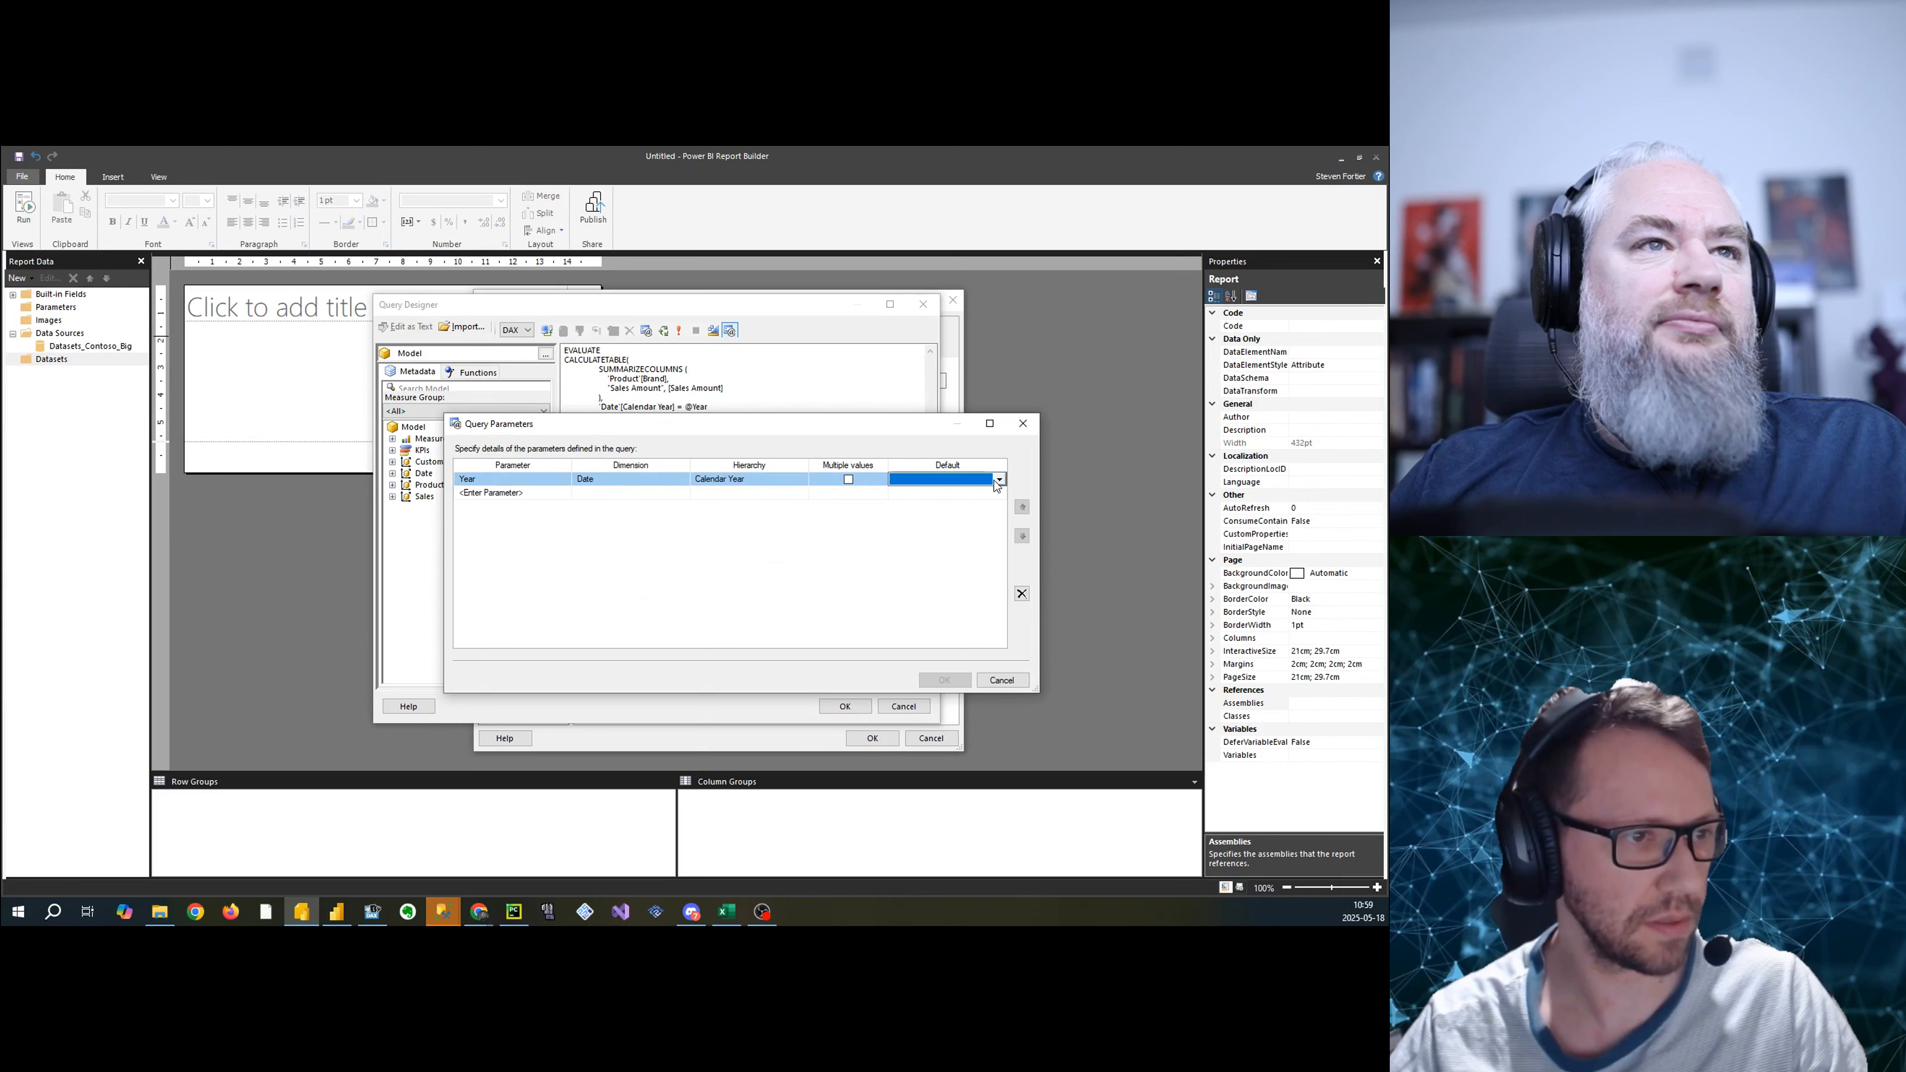
pyautogui.click(988, 479)
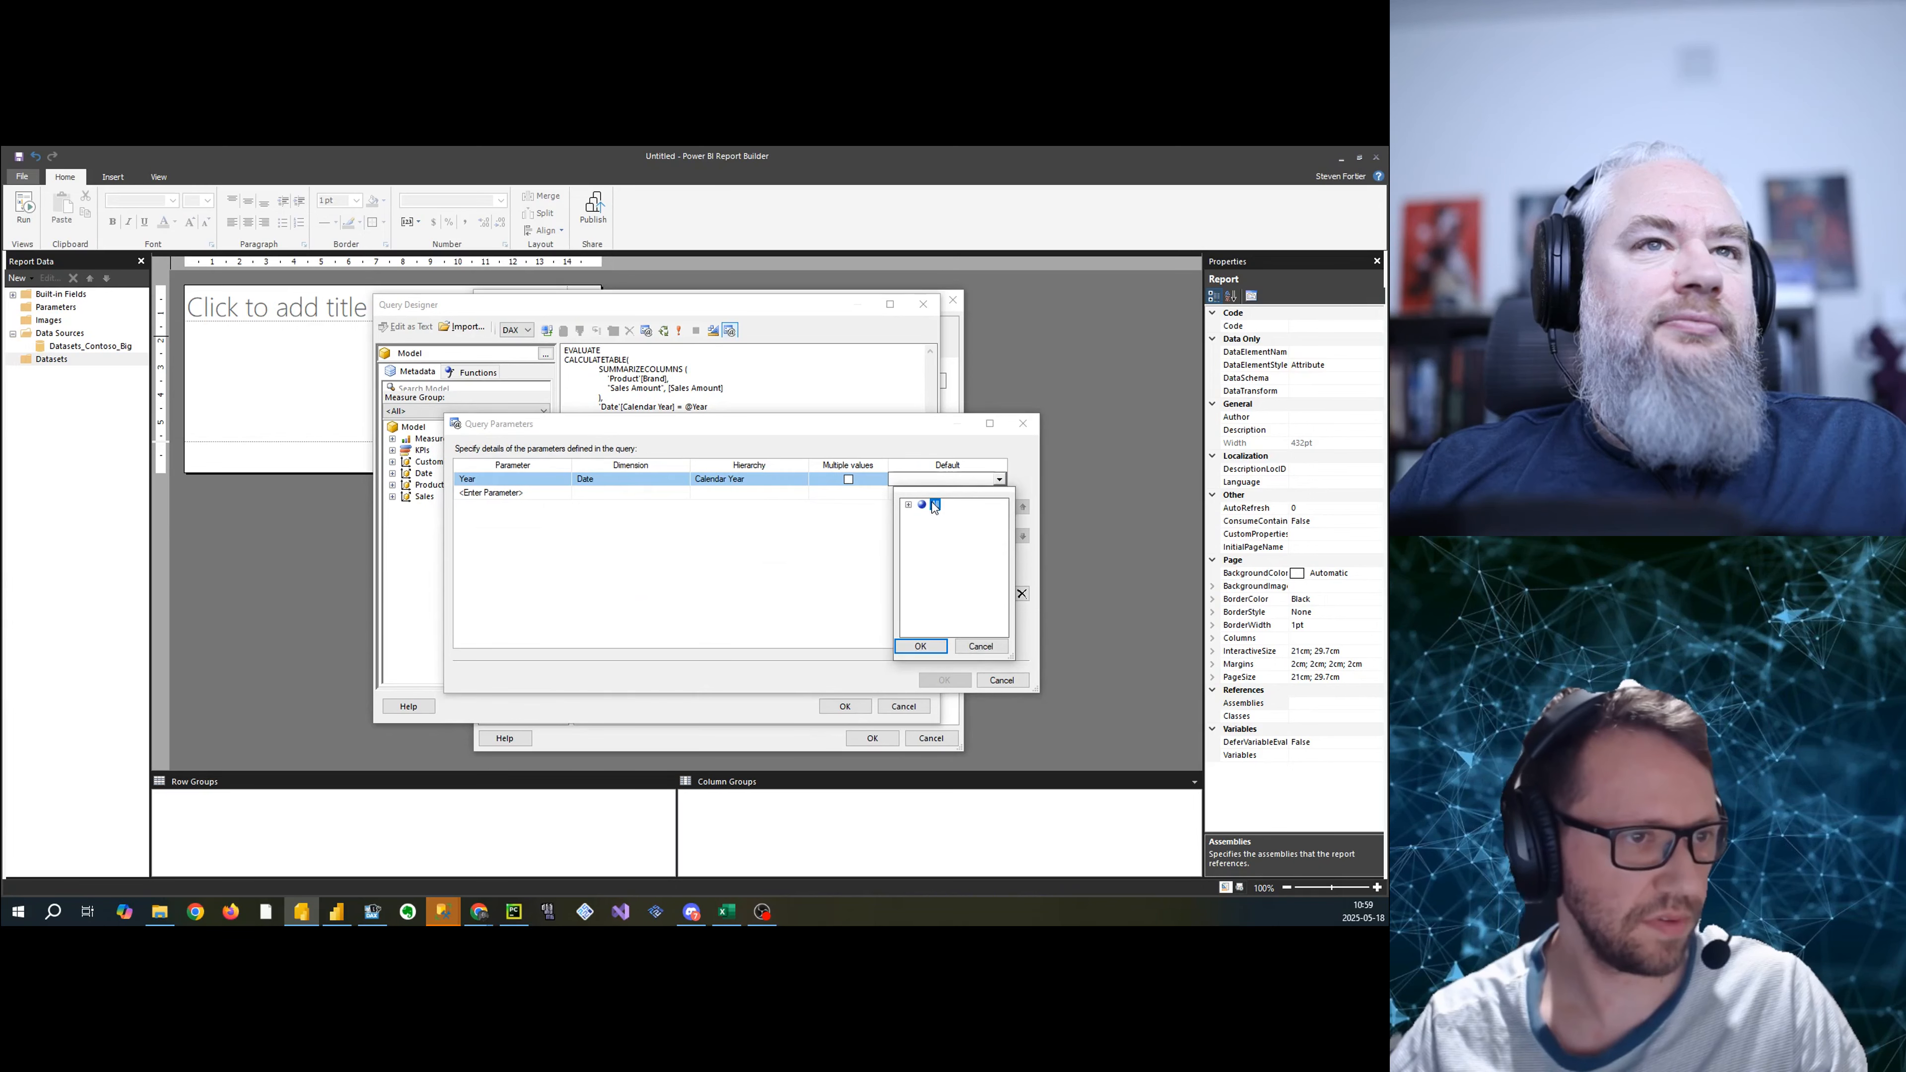
pyautogui.click(933, 649)
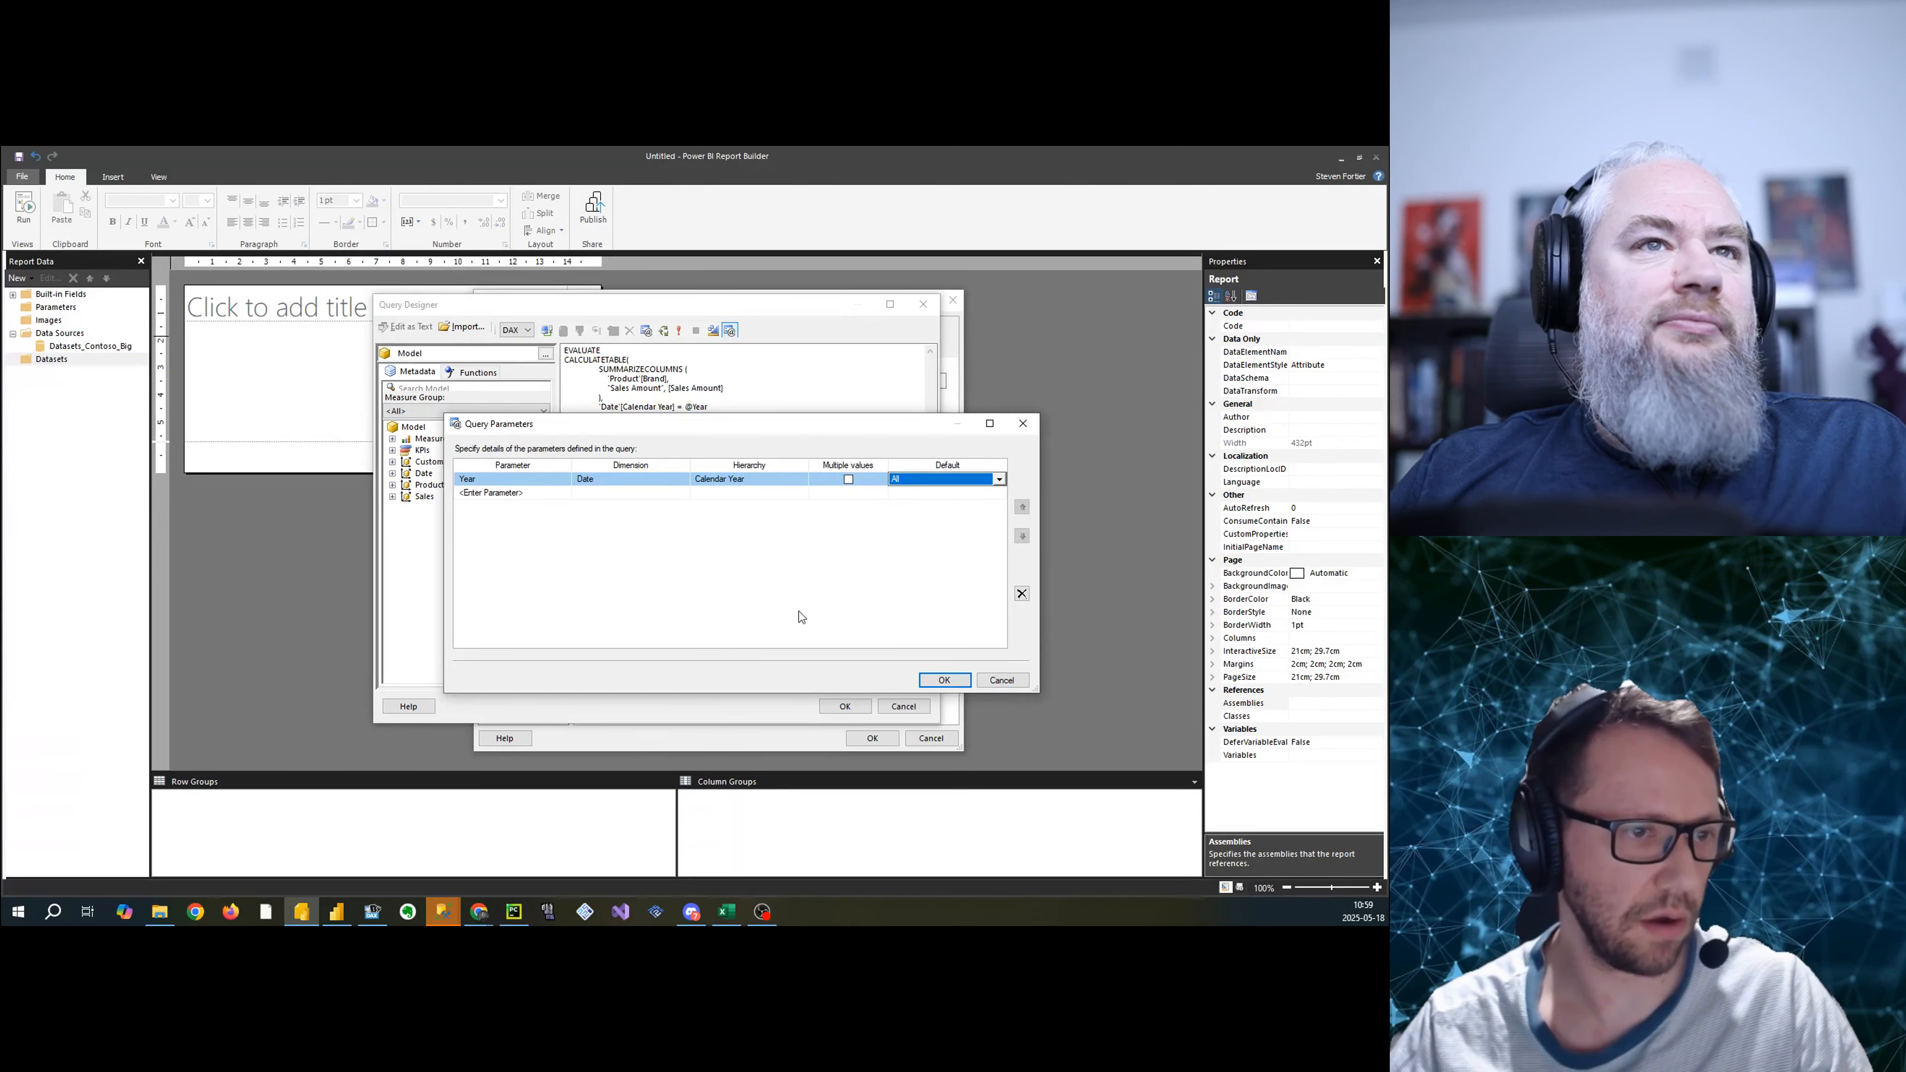
pyautogui.click(945, 680)
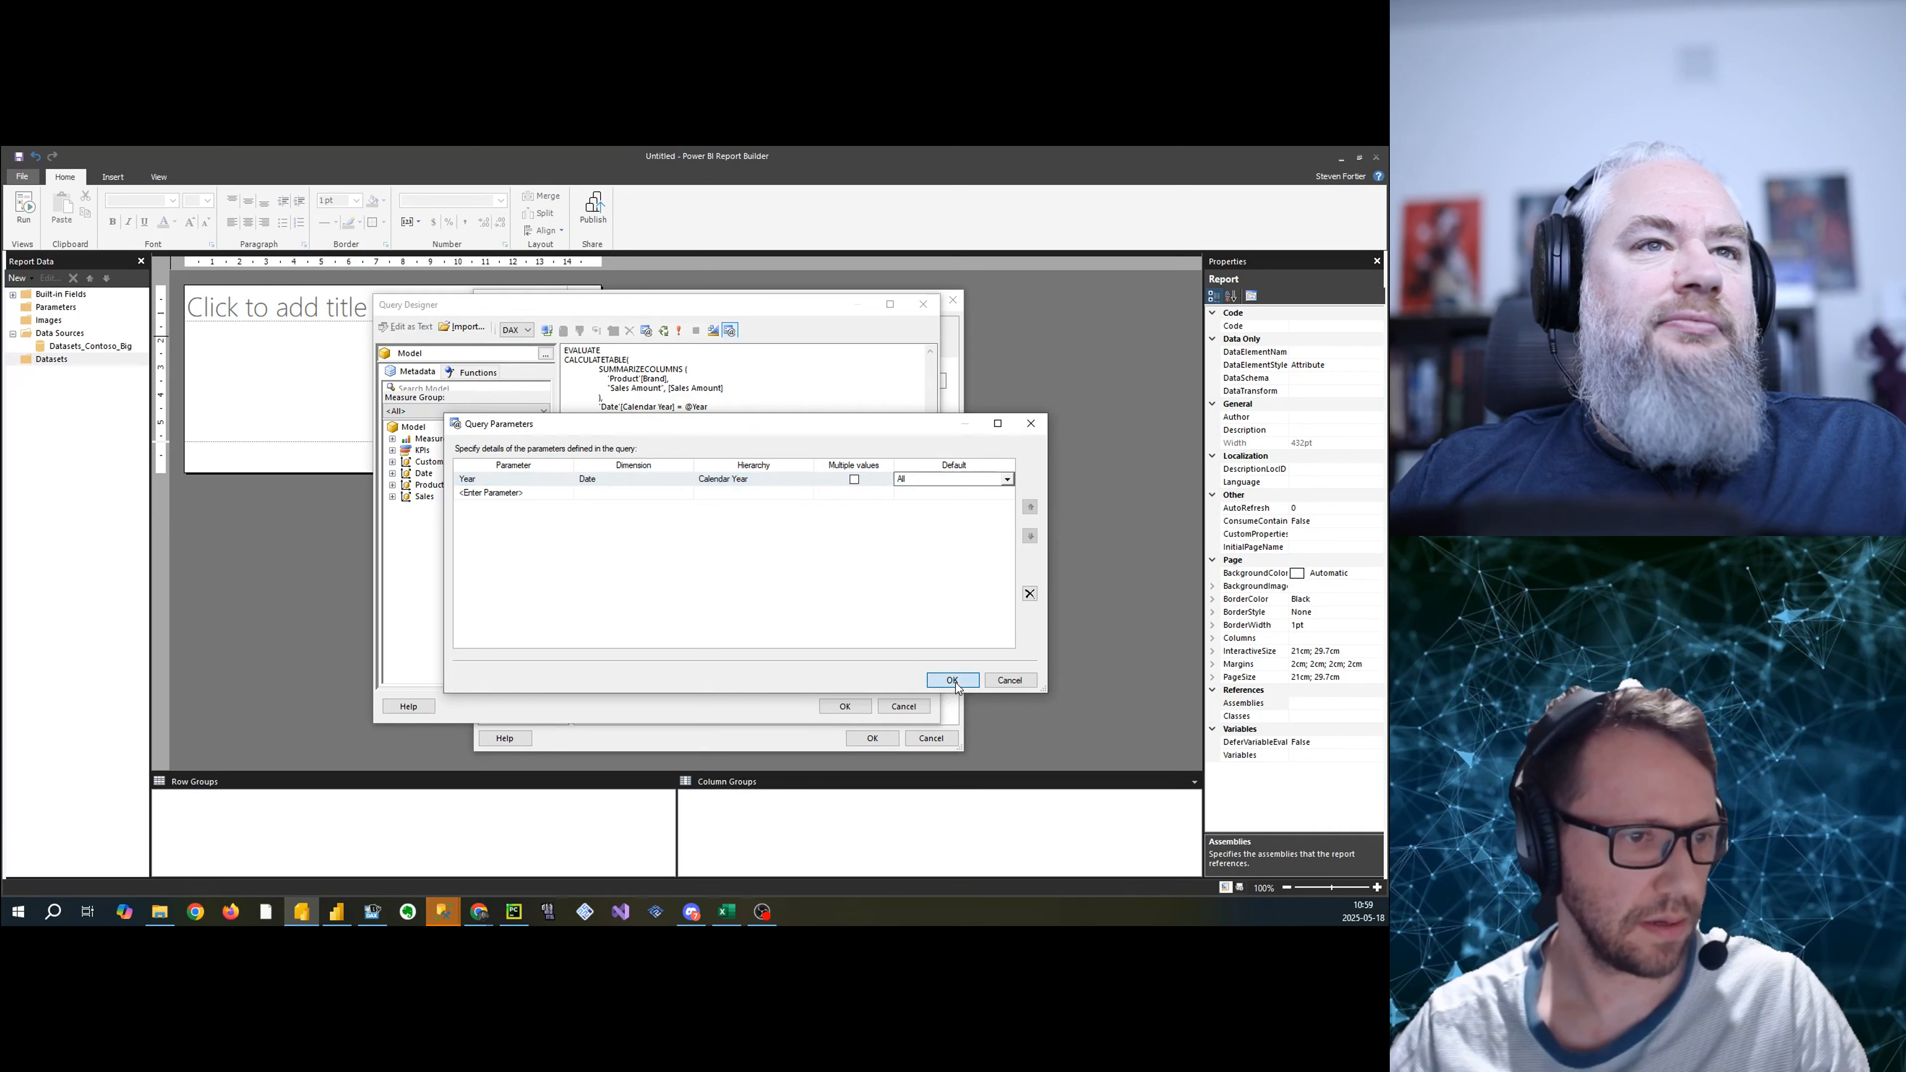
pyautogui.moveTo(770, 426); pyautogui.dragTo(395, 306)
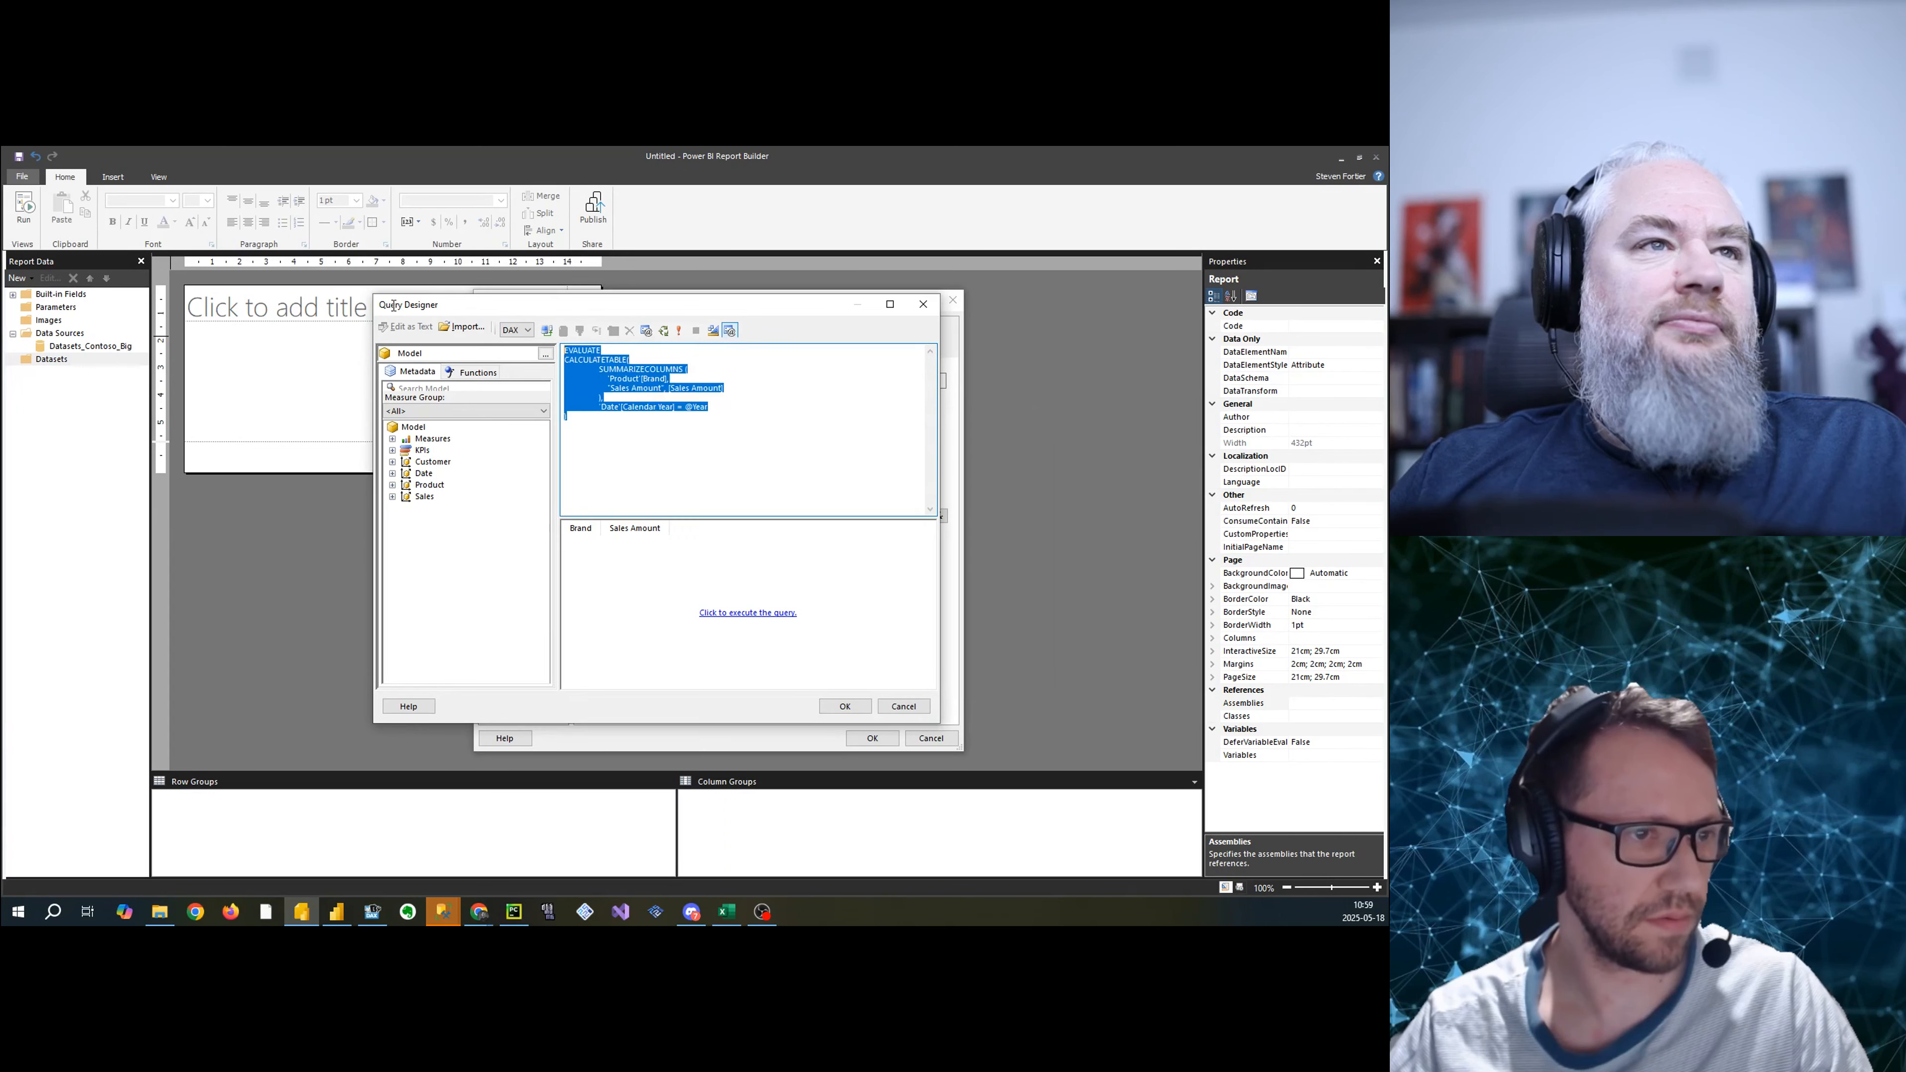
pyautogui.click(746, 415)
pyautogui.moveTo(698, 406)
pyautogui.mouseDown()
pyautogui.moveTo(578, 404)
pyautogui.moveTo(696, 408)
pyautogui.mouseUp()
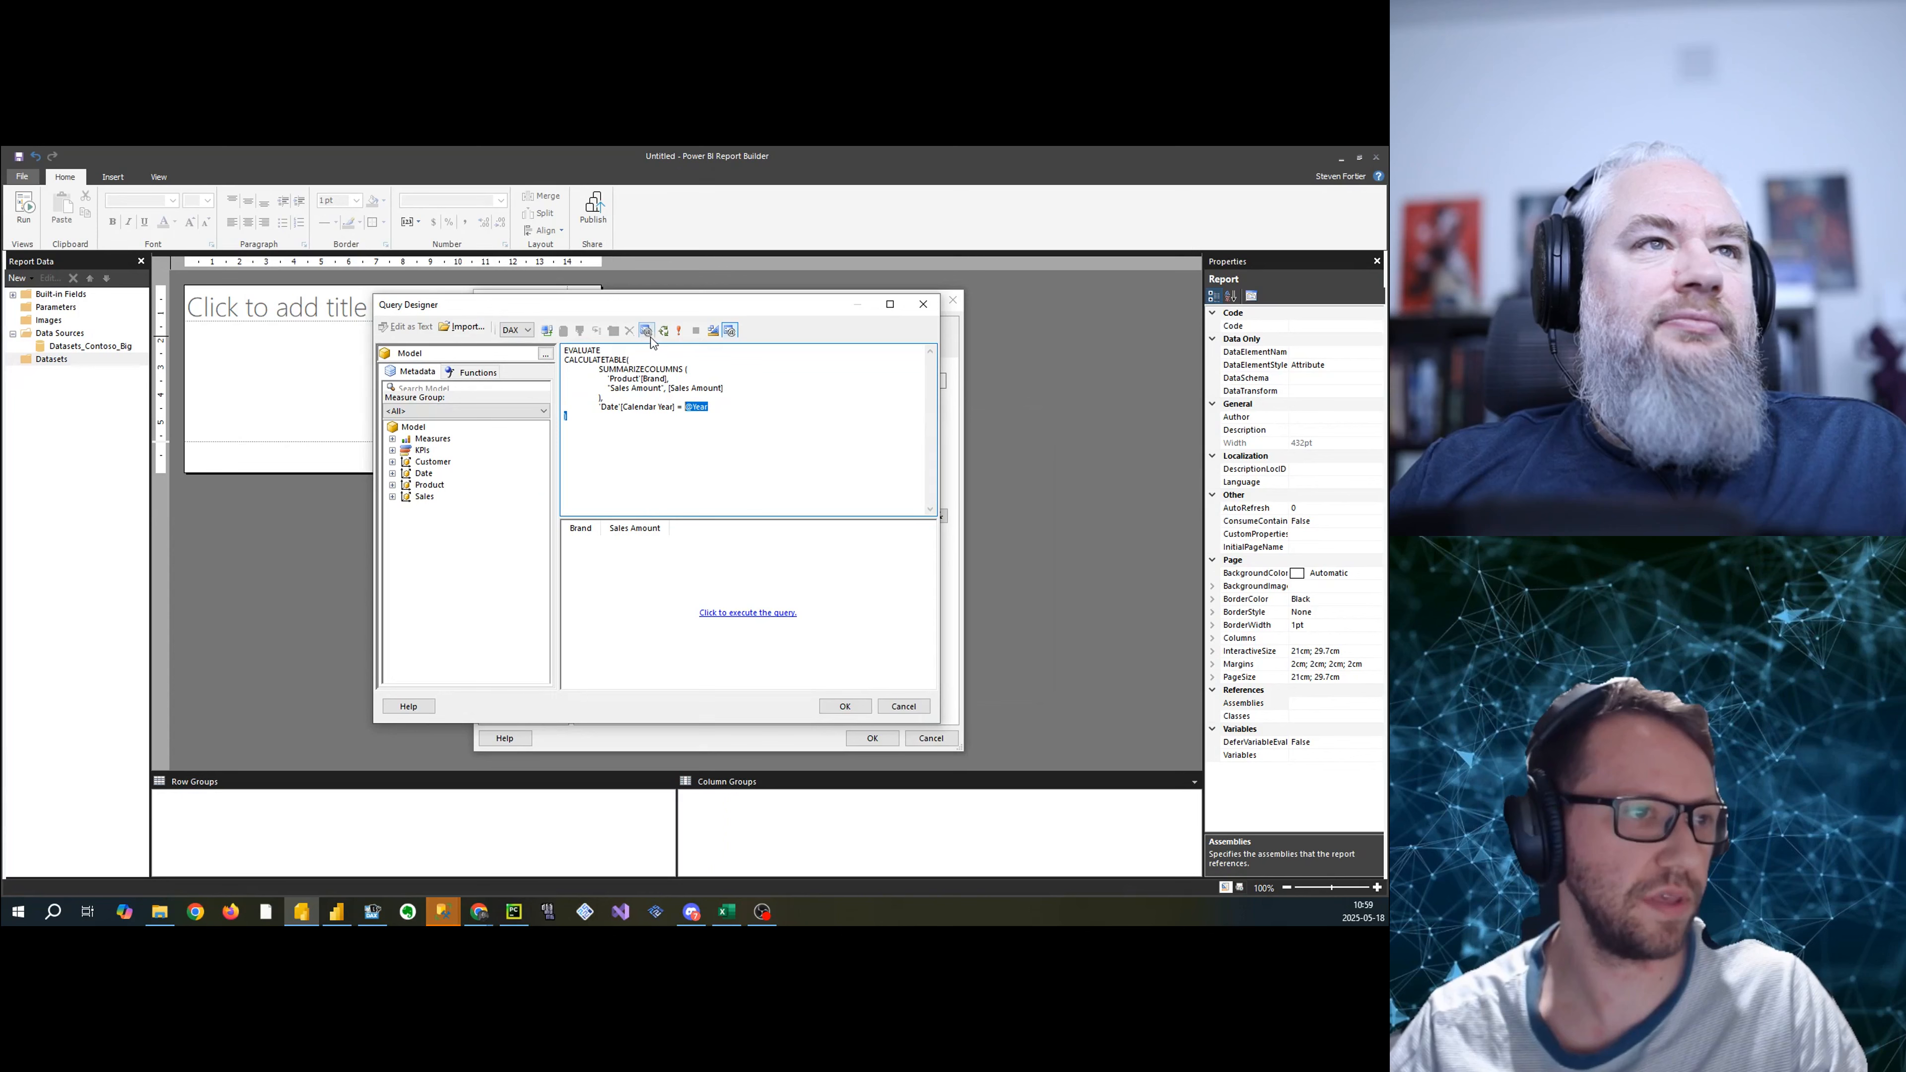
pyautogui.click(729, 390)
pyautogui.click(845, 706)
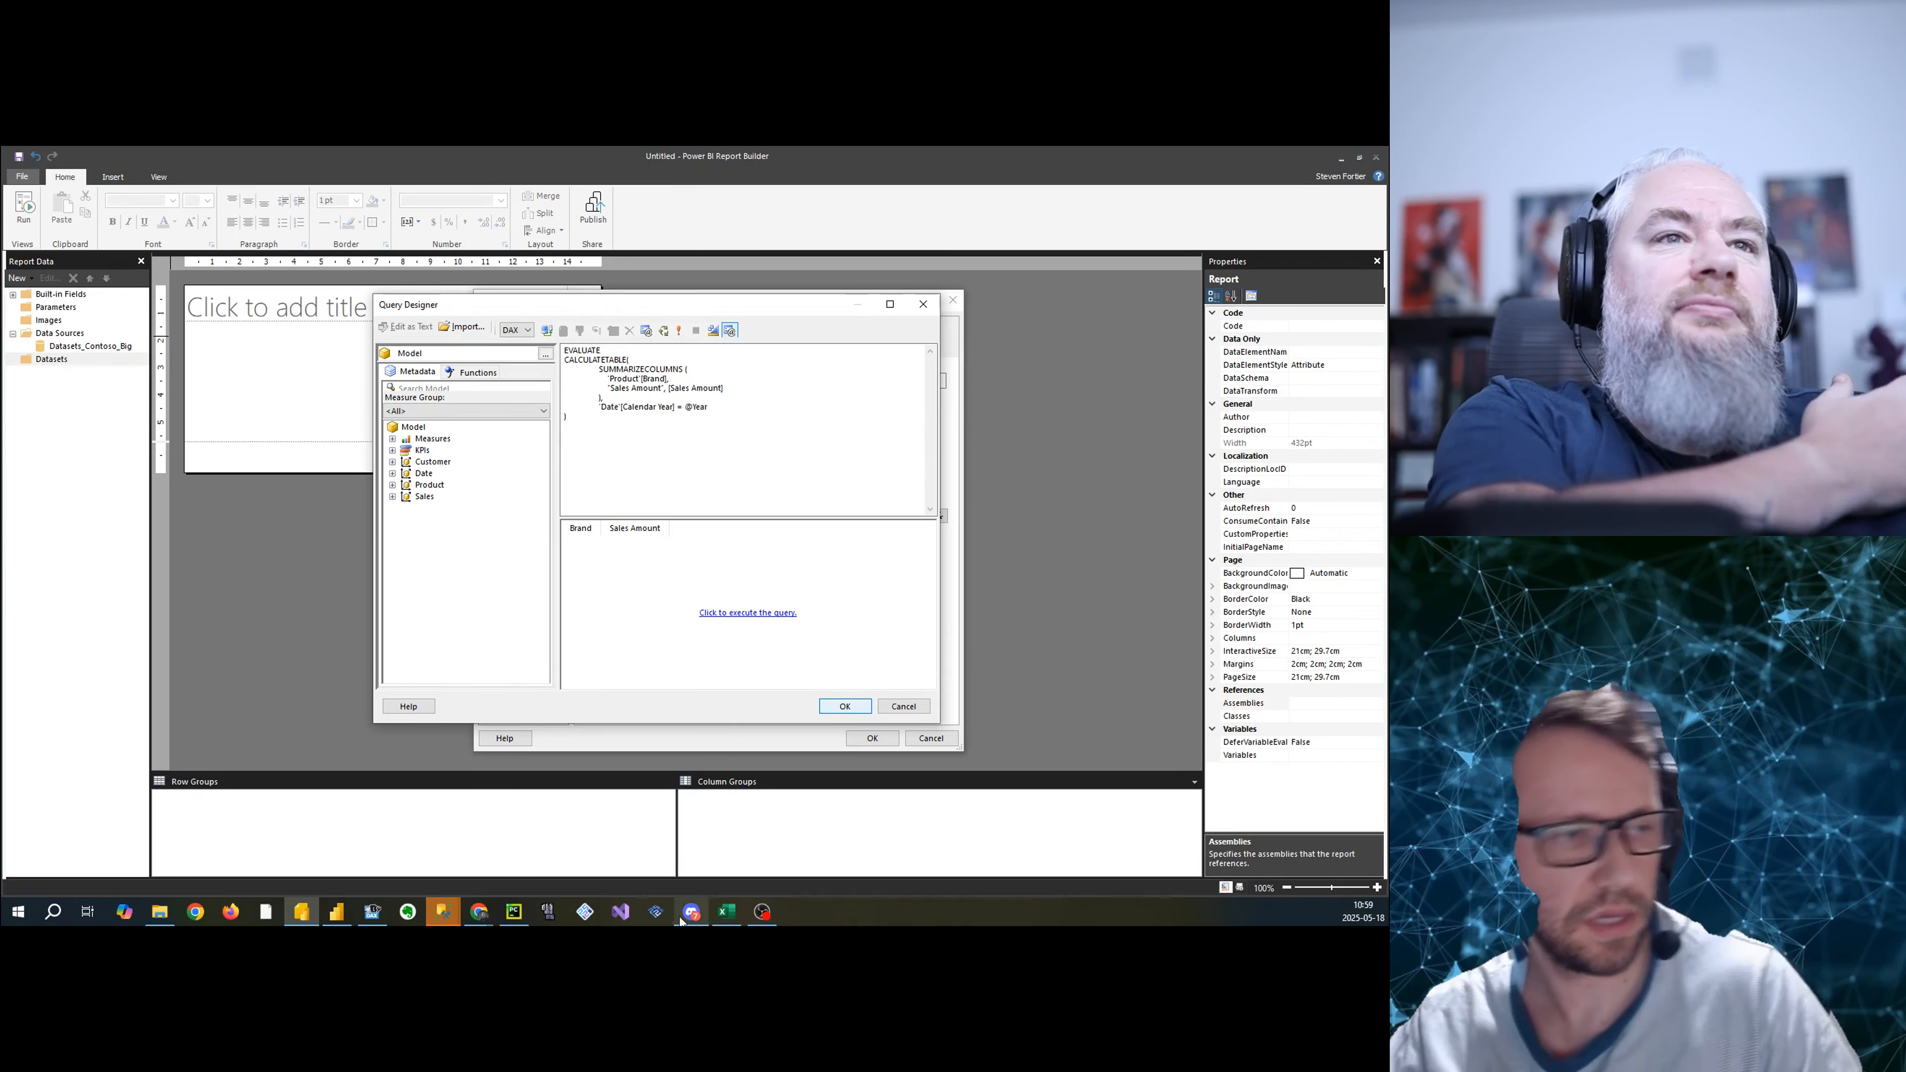
pyautogui.click(372, 911)
pyautogui.click(676, 454)
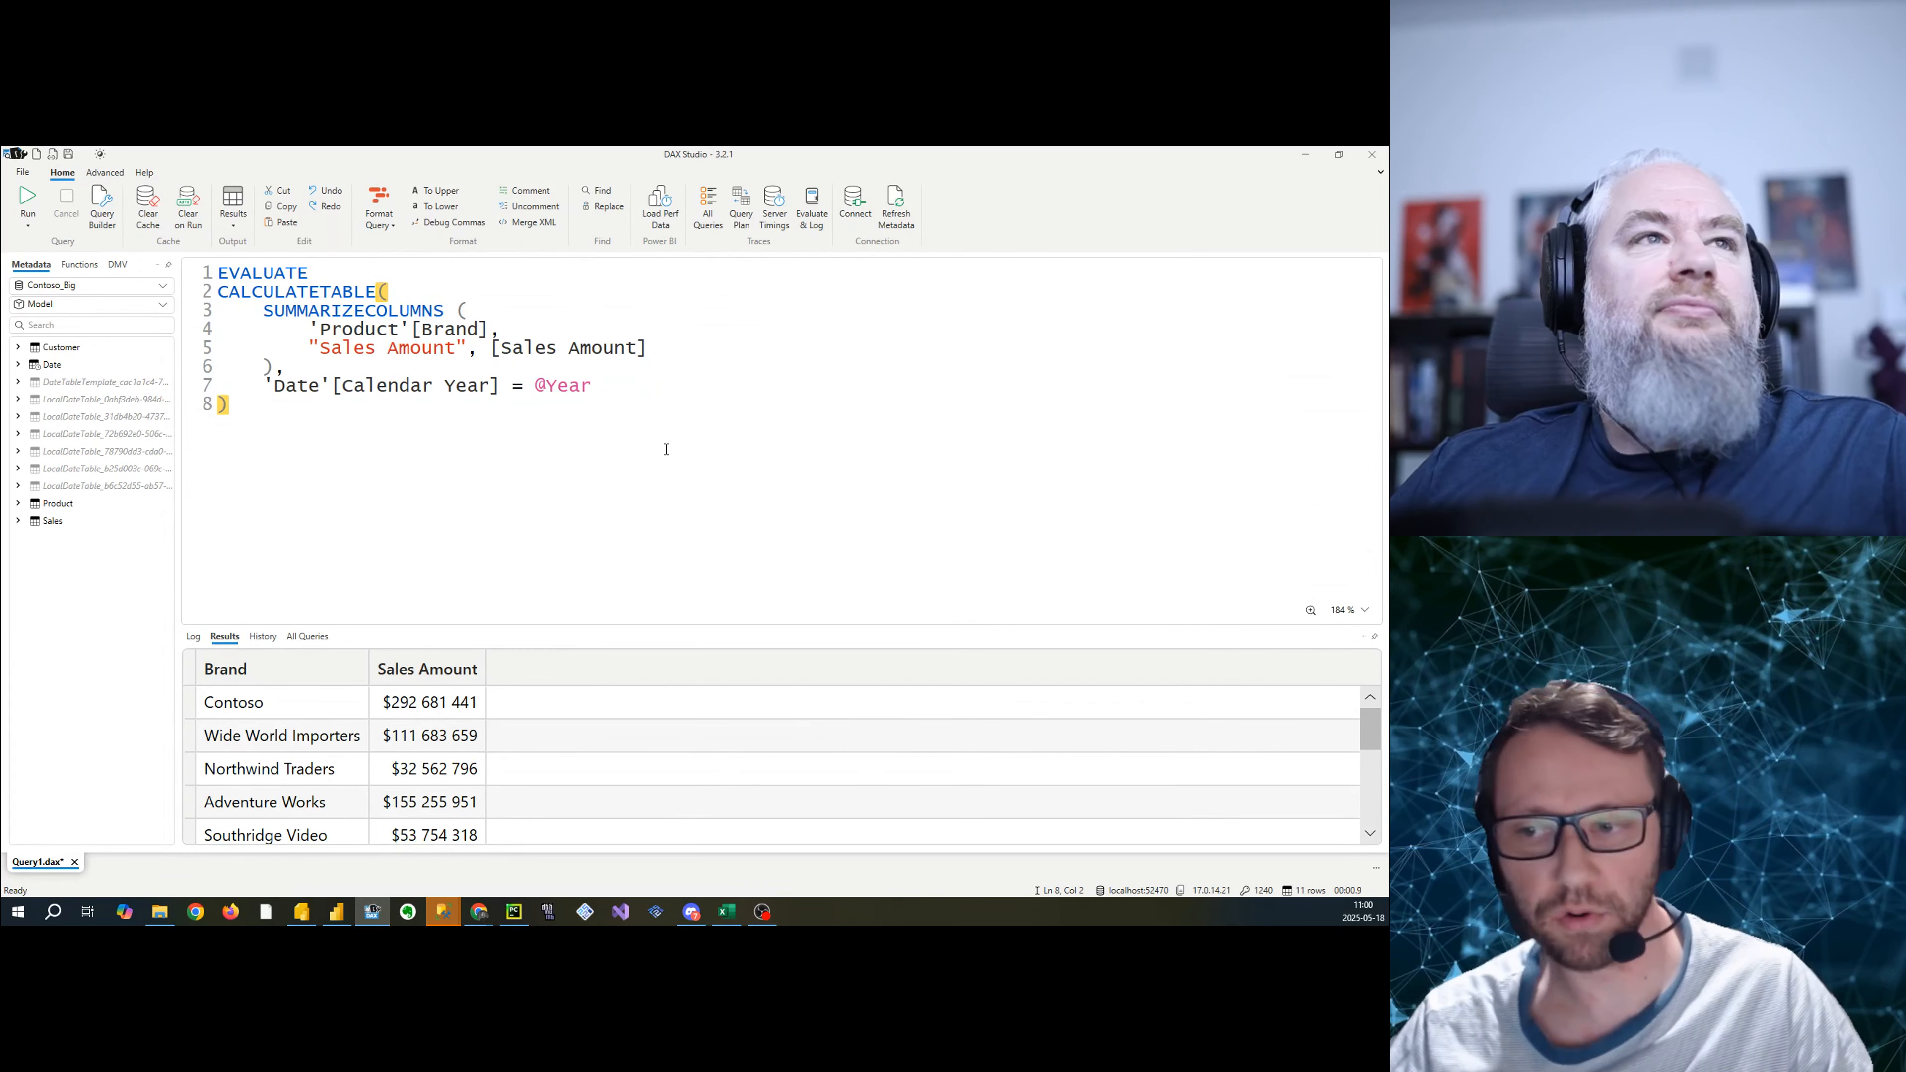
pyautogui.hotkey('alt', 'Tab')
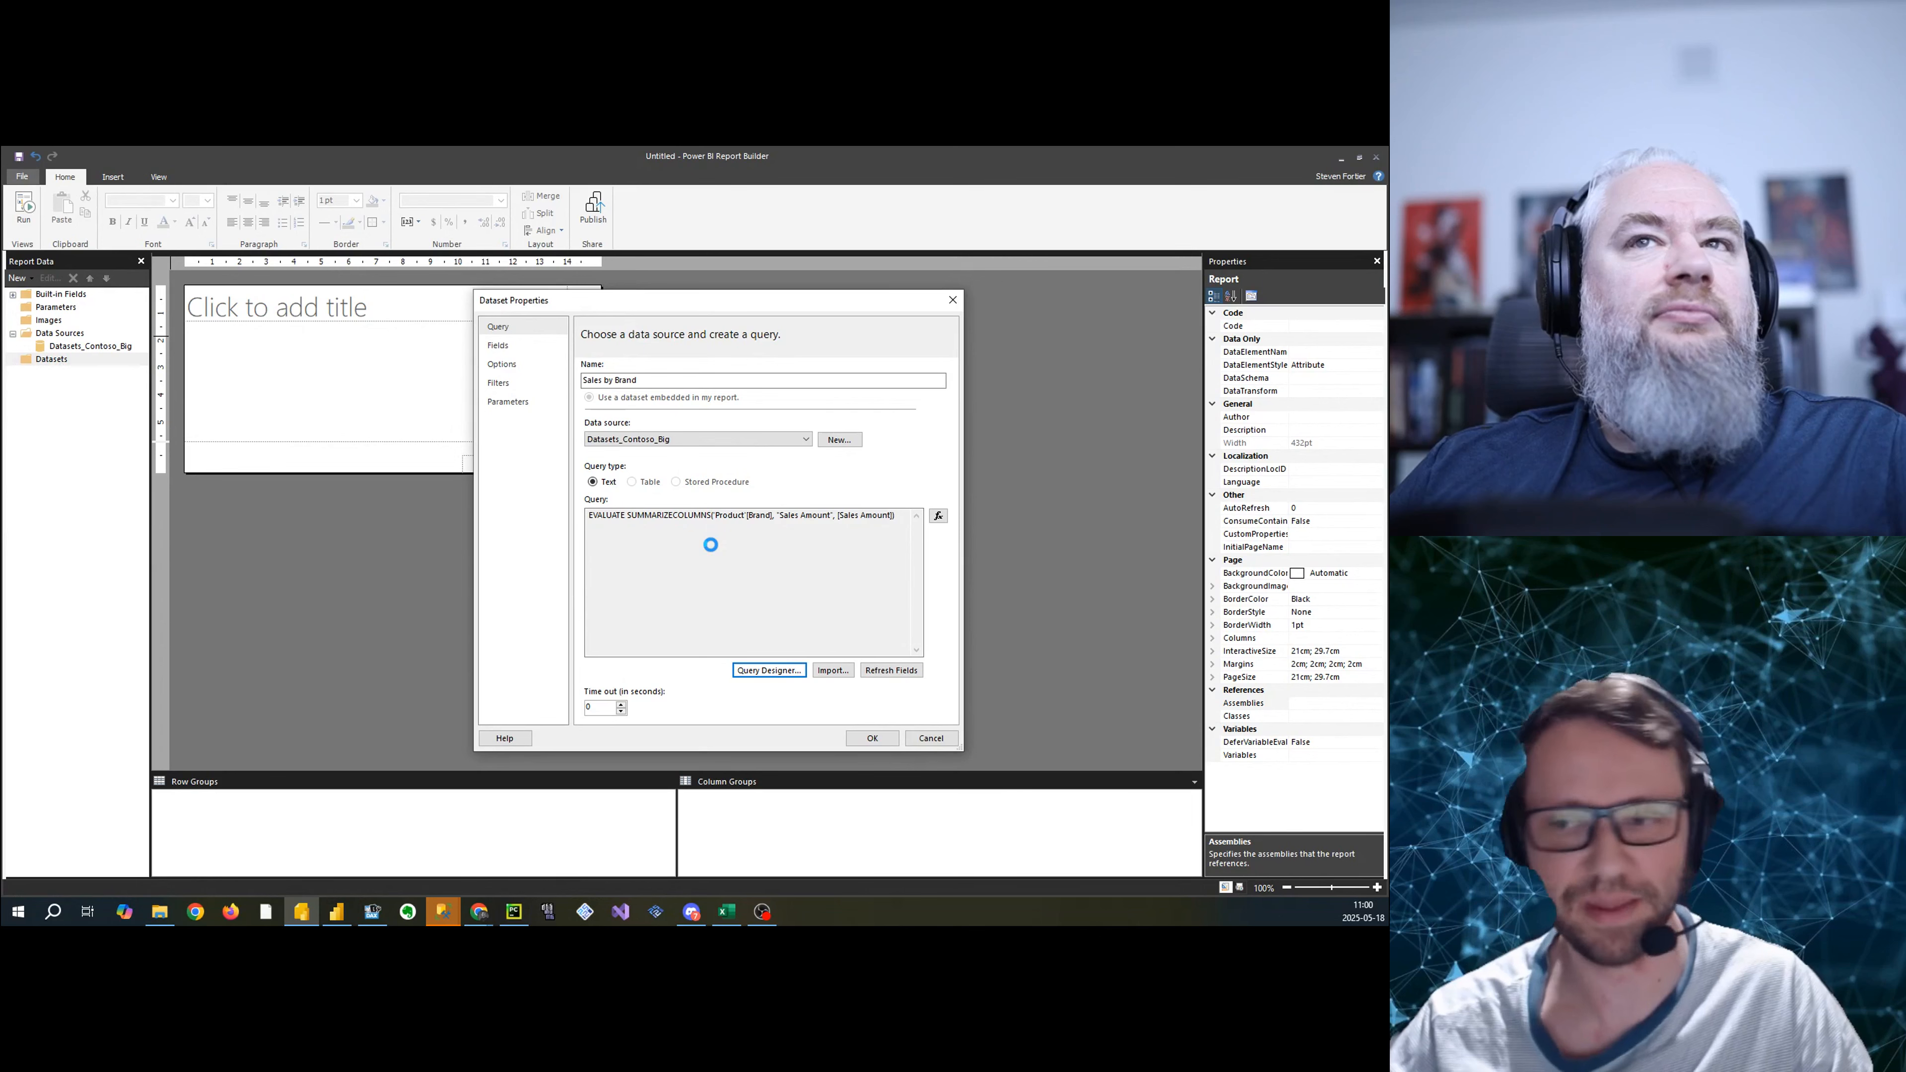
pyautogui.hotkey('alt', 'Tab')
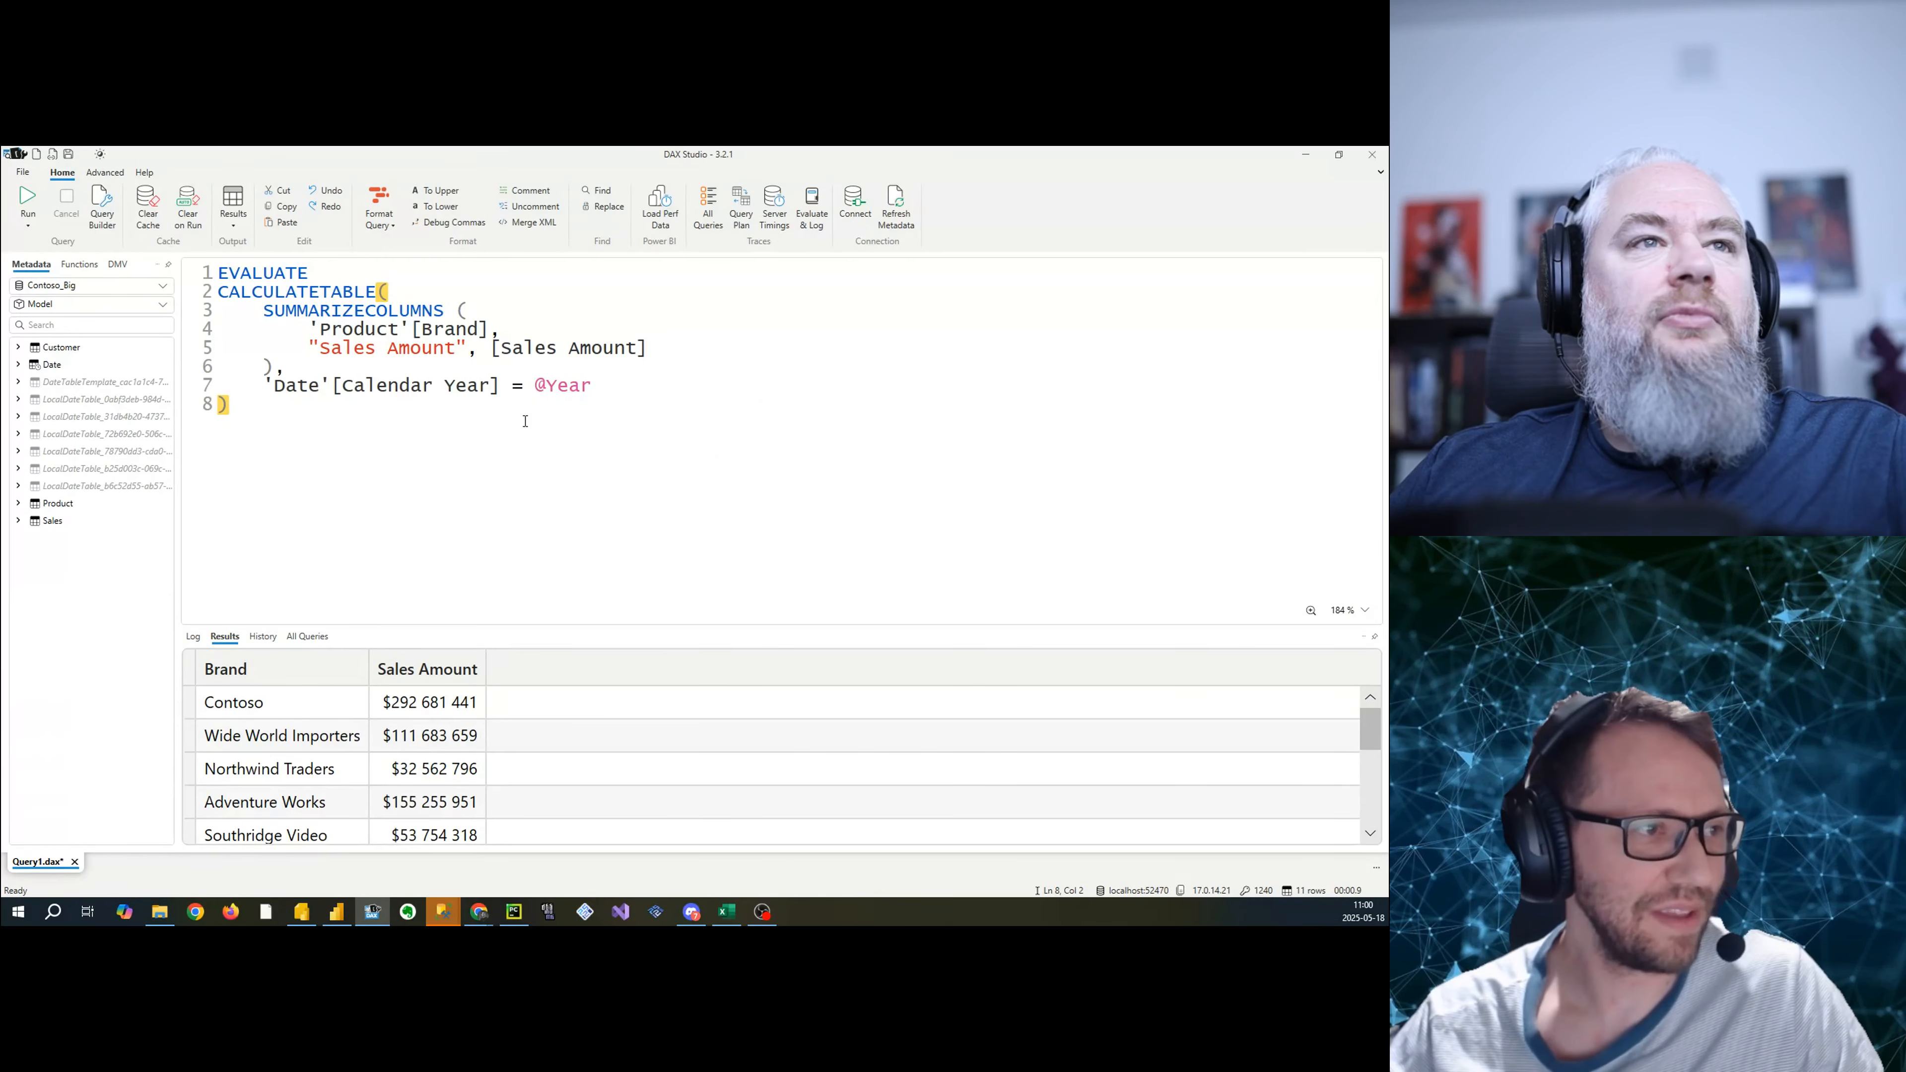
pyautogui.click(448, 916)
pyautogui.click(612, 387)
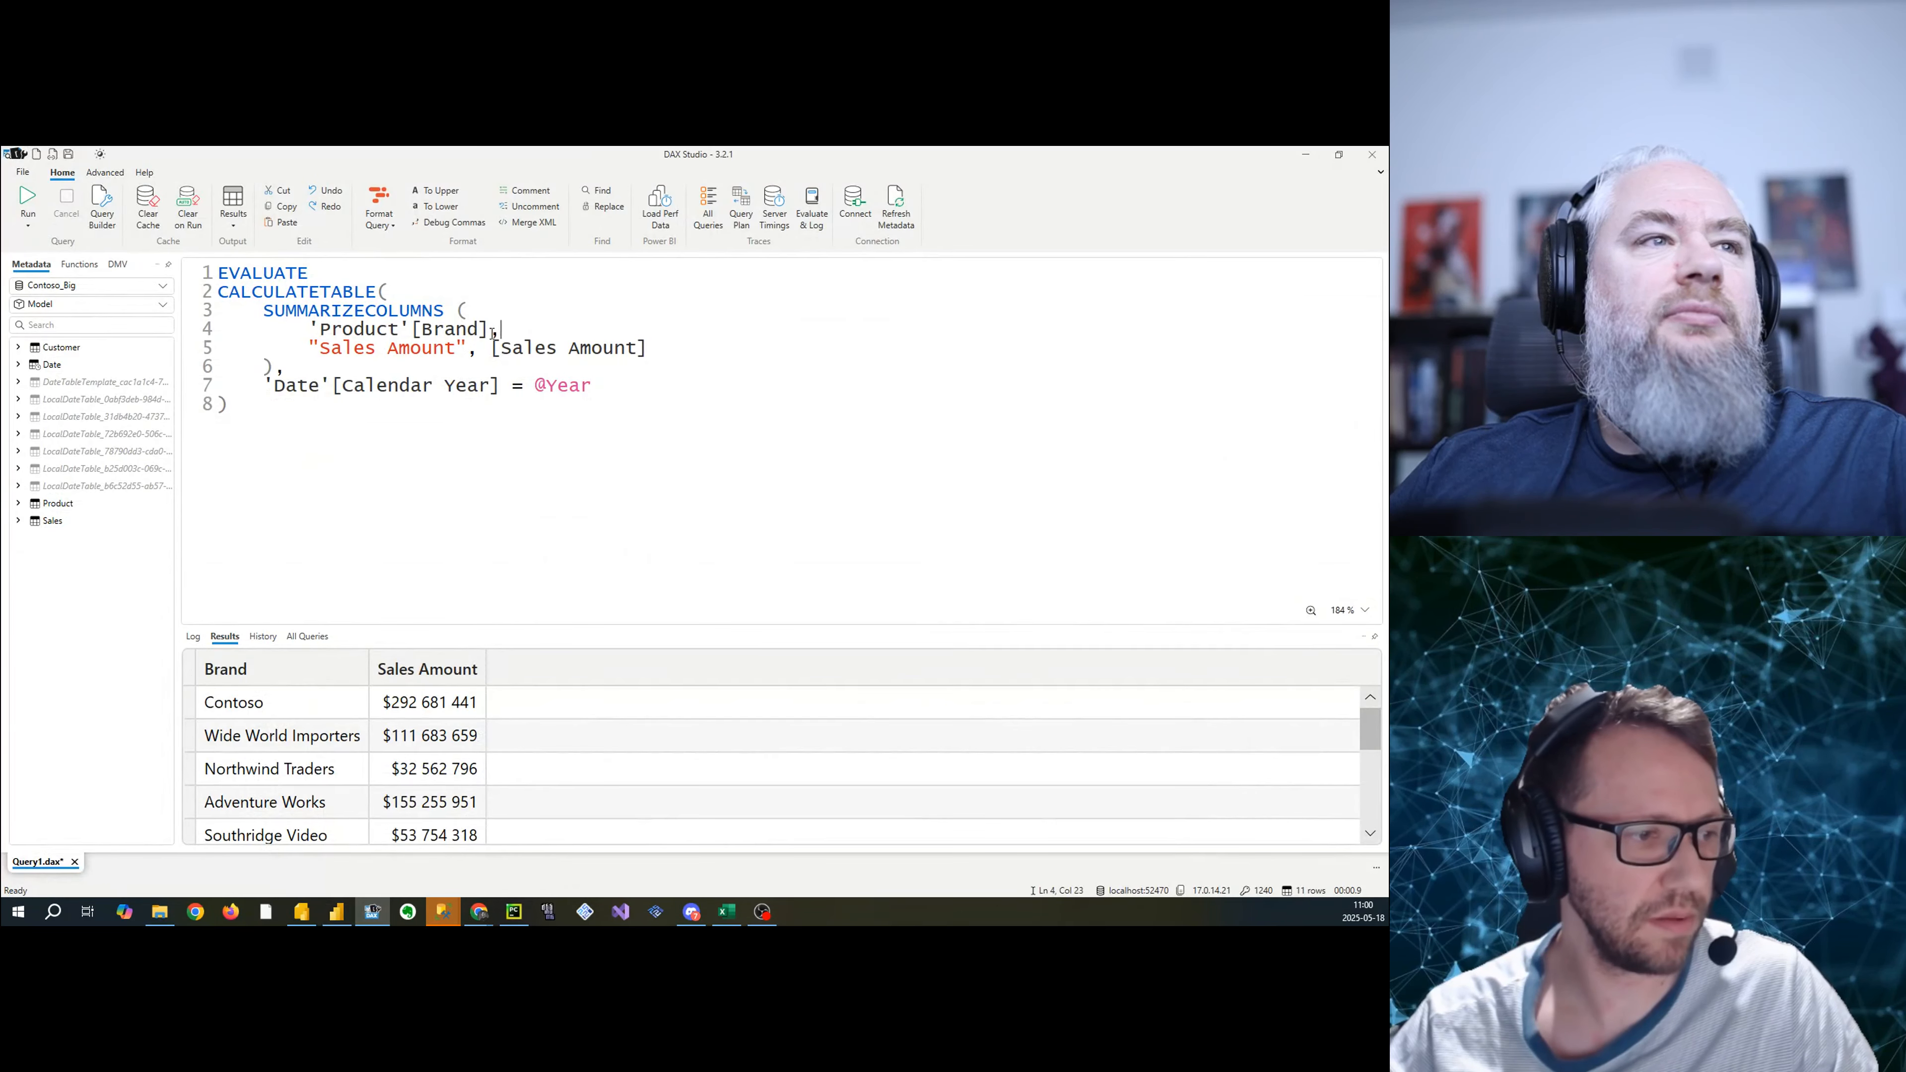
pyautogui.moveTo(493, 334); pyautogui.dragTo(330, 342)
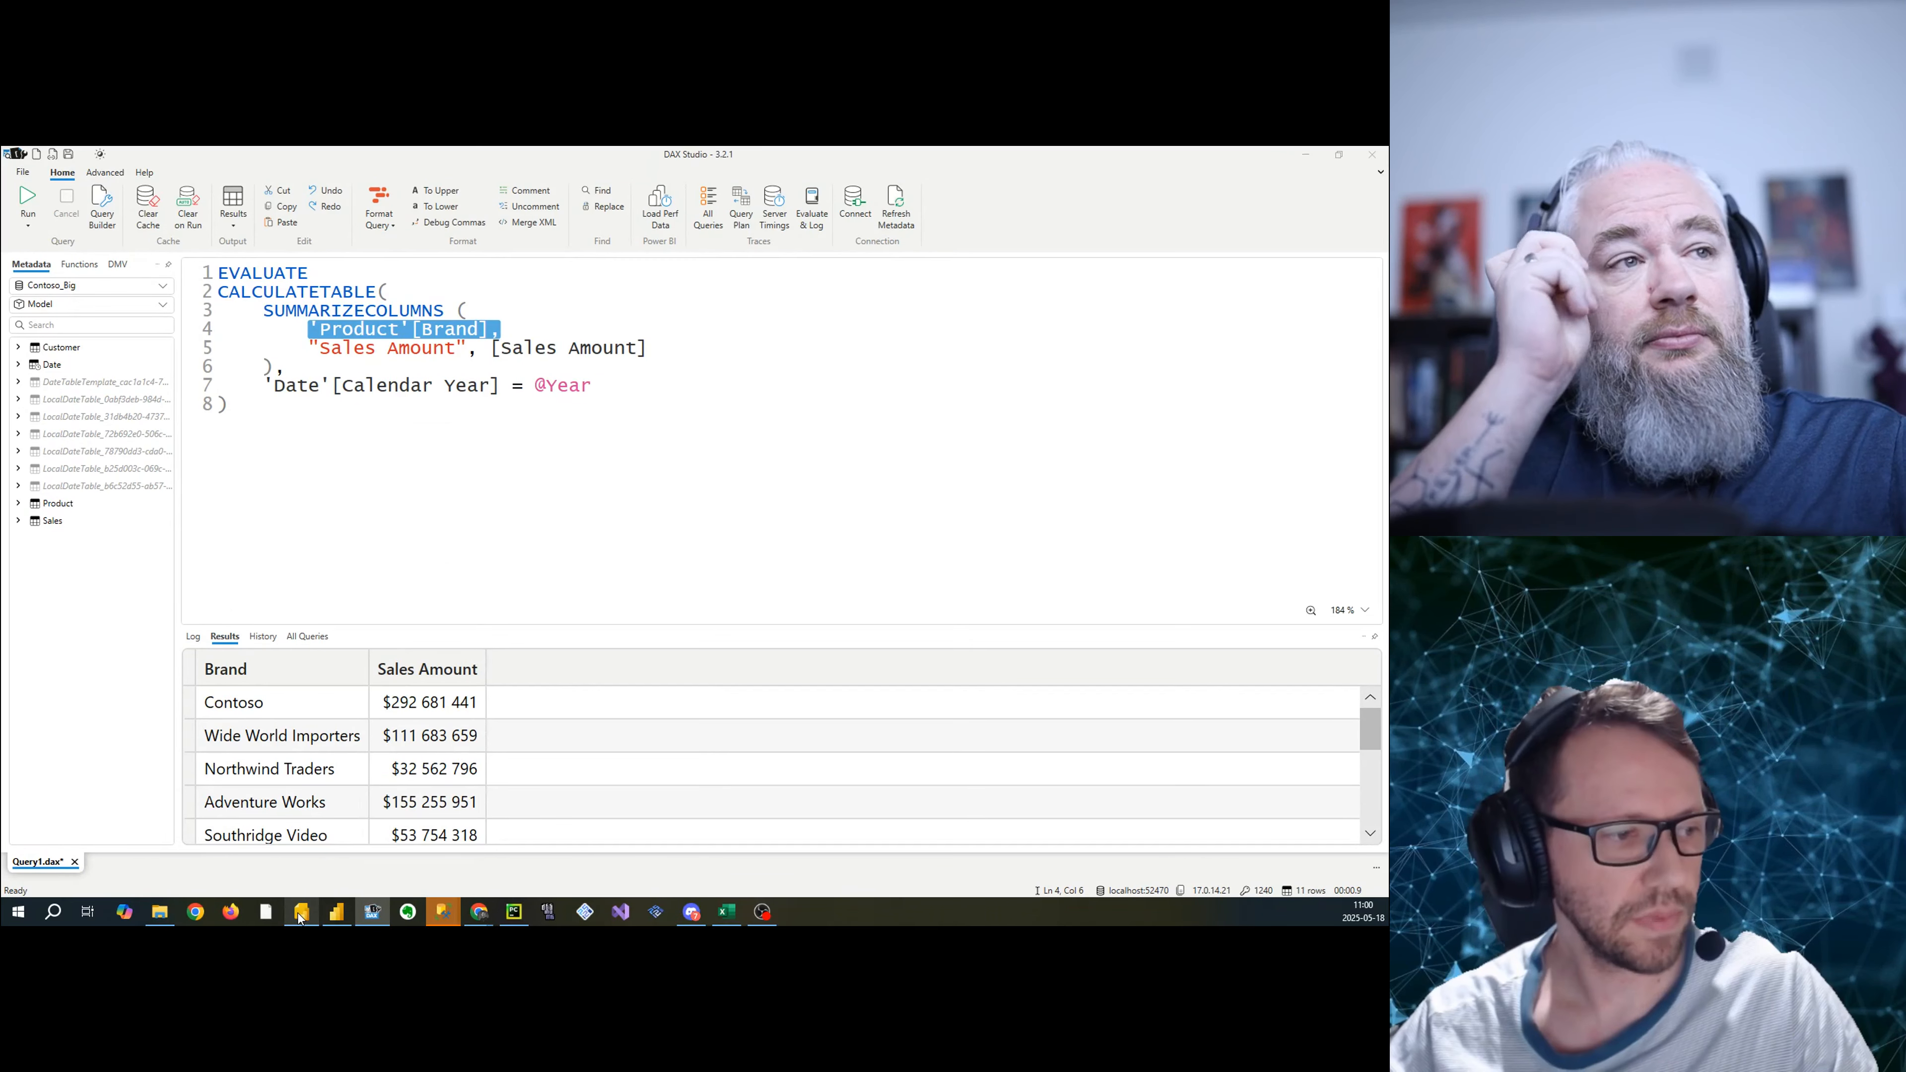
pyautogui.click(336, 913)
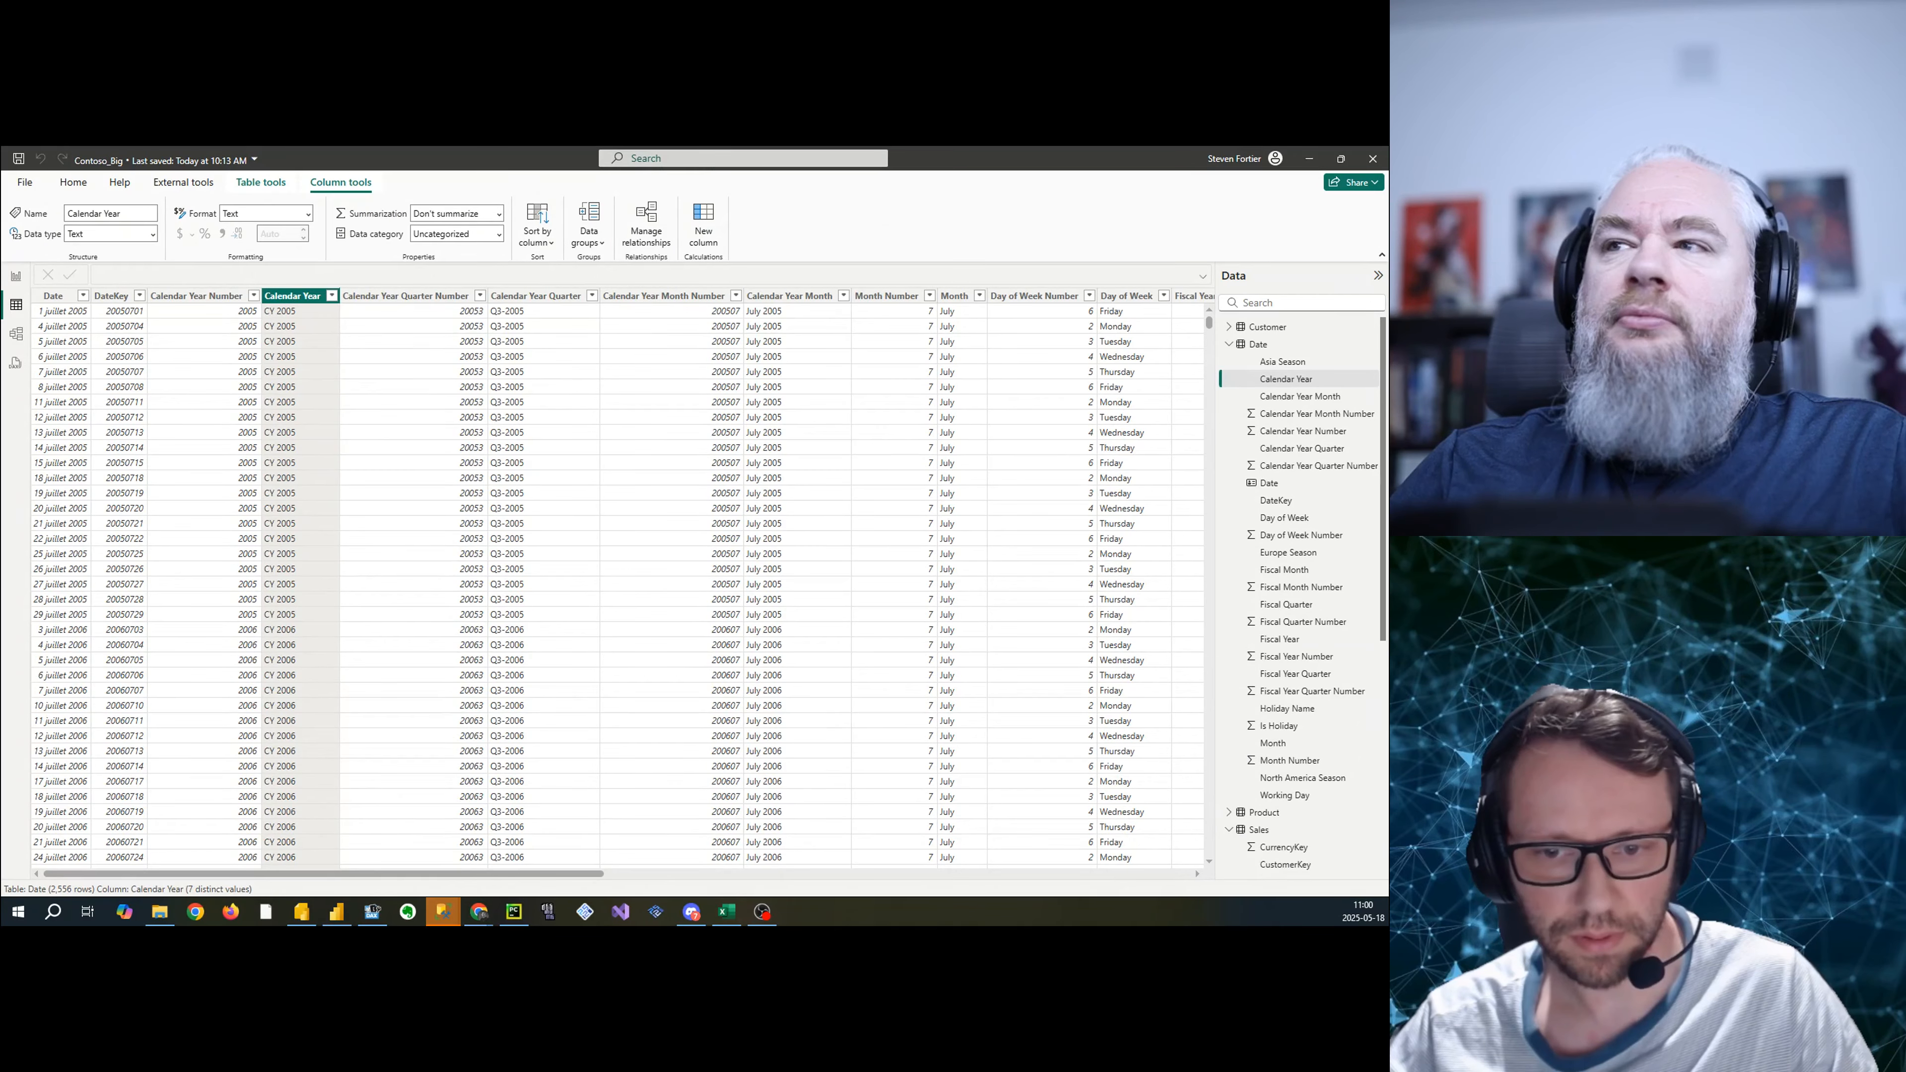
pyautogui.click(301, 912)
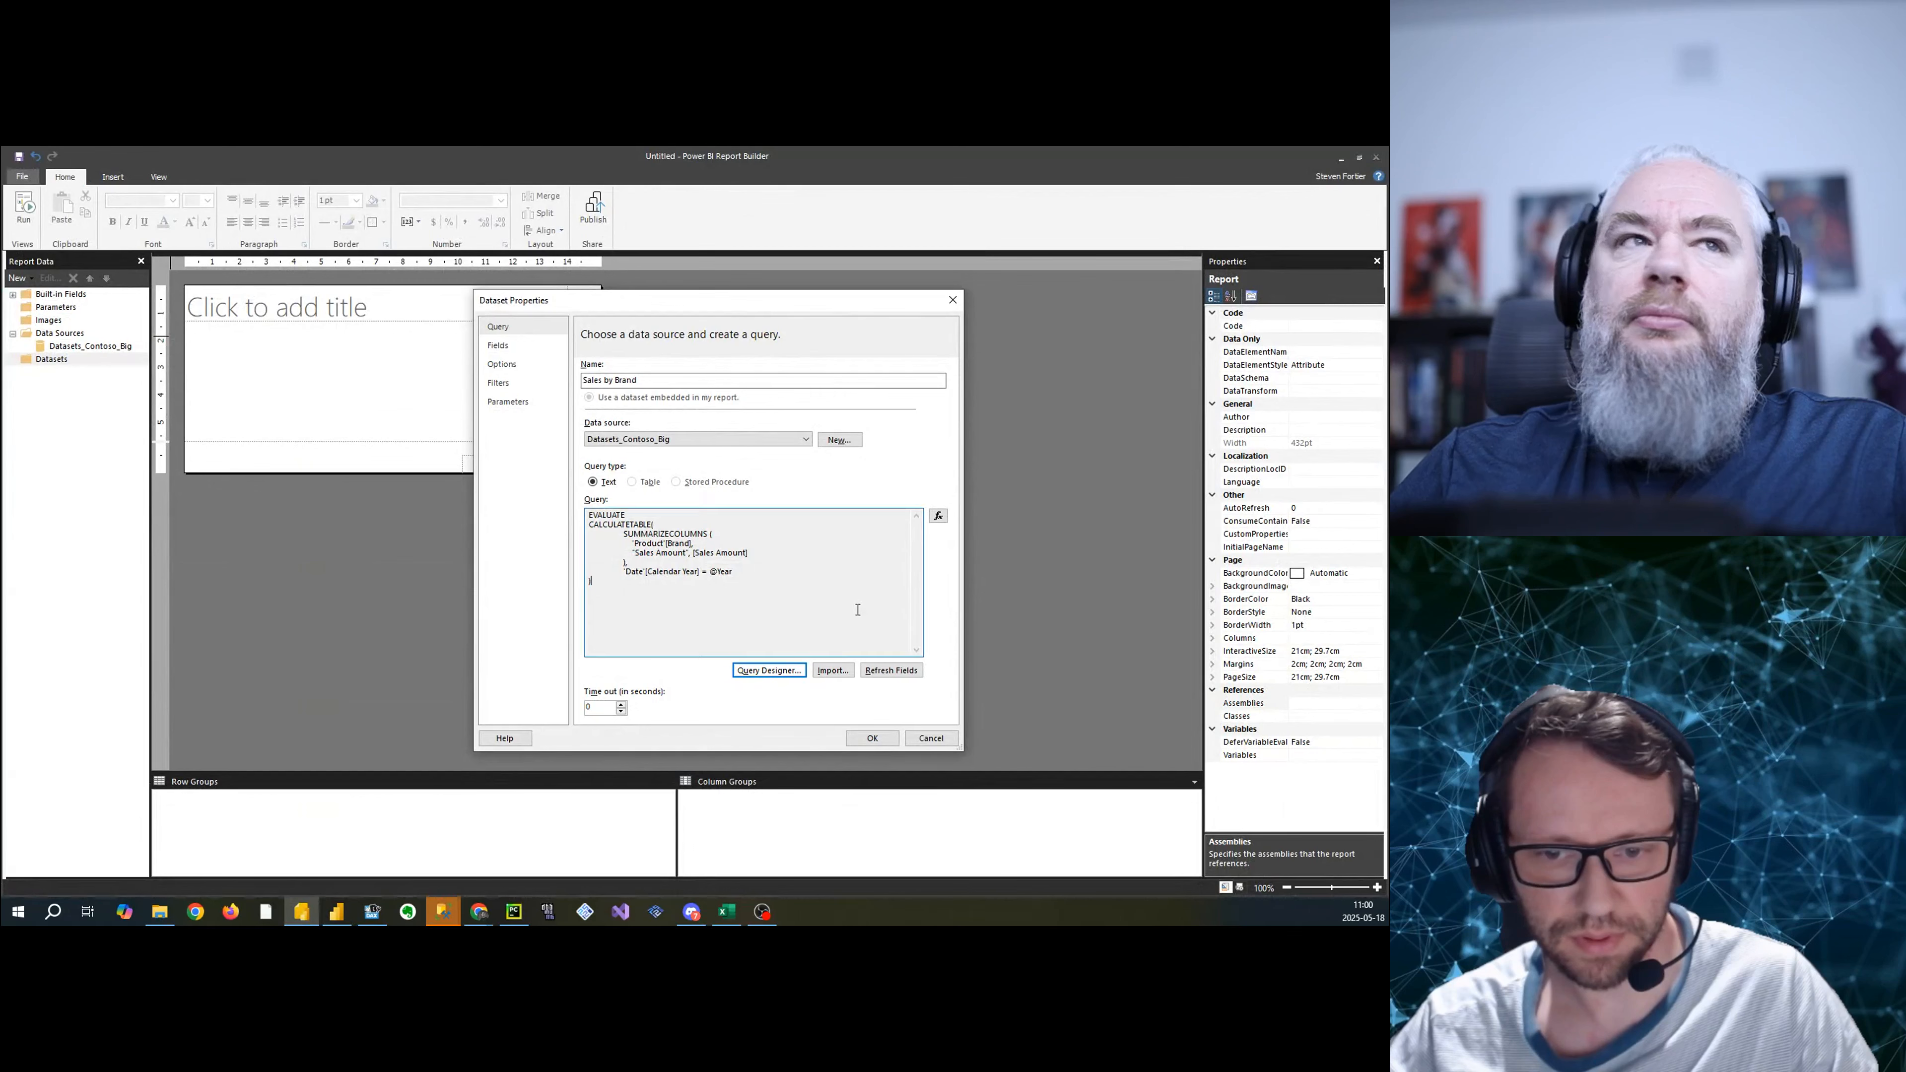
pyautogui.moveTo(772, 594); pyautogui.dragTo(558, 504)
pyautogui.click(742, 580)
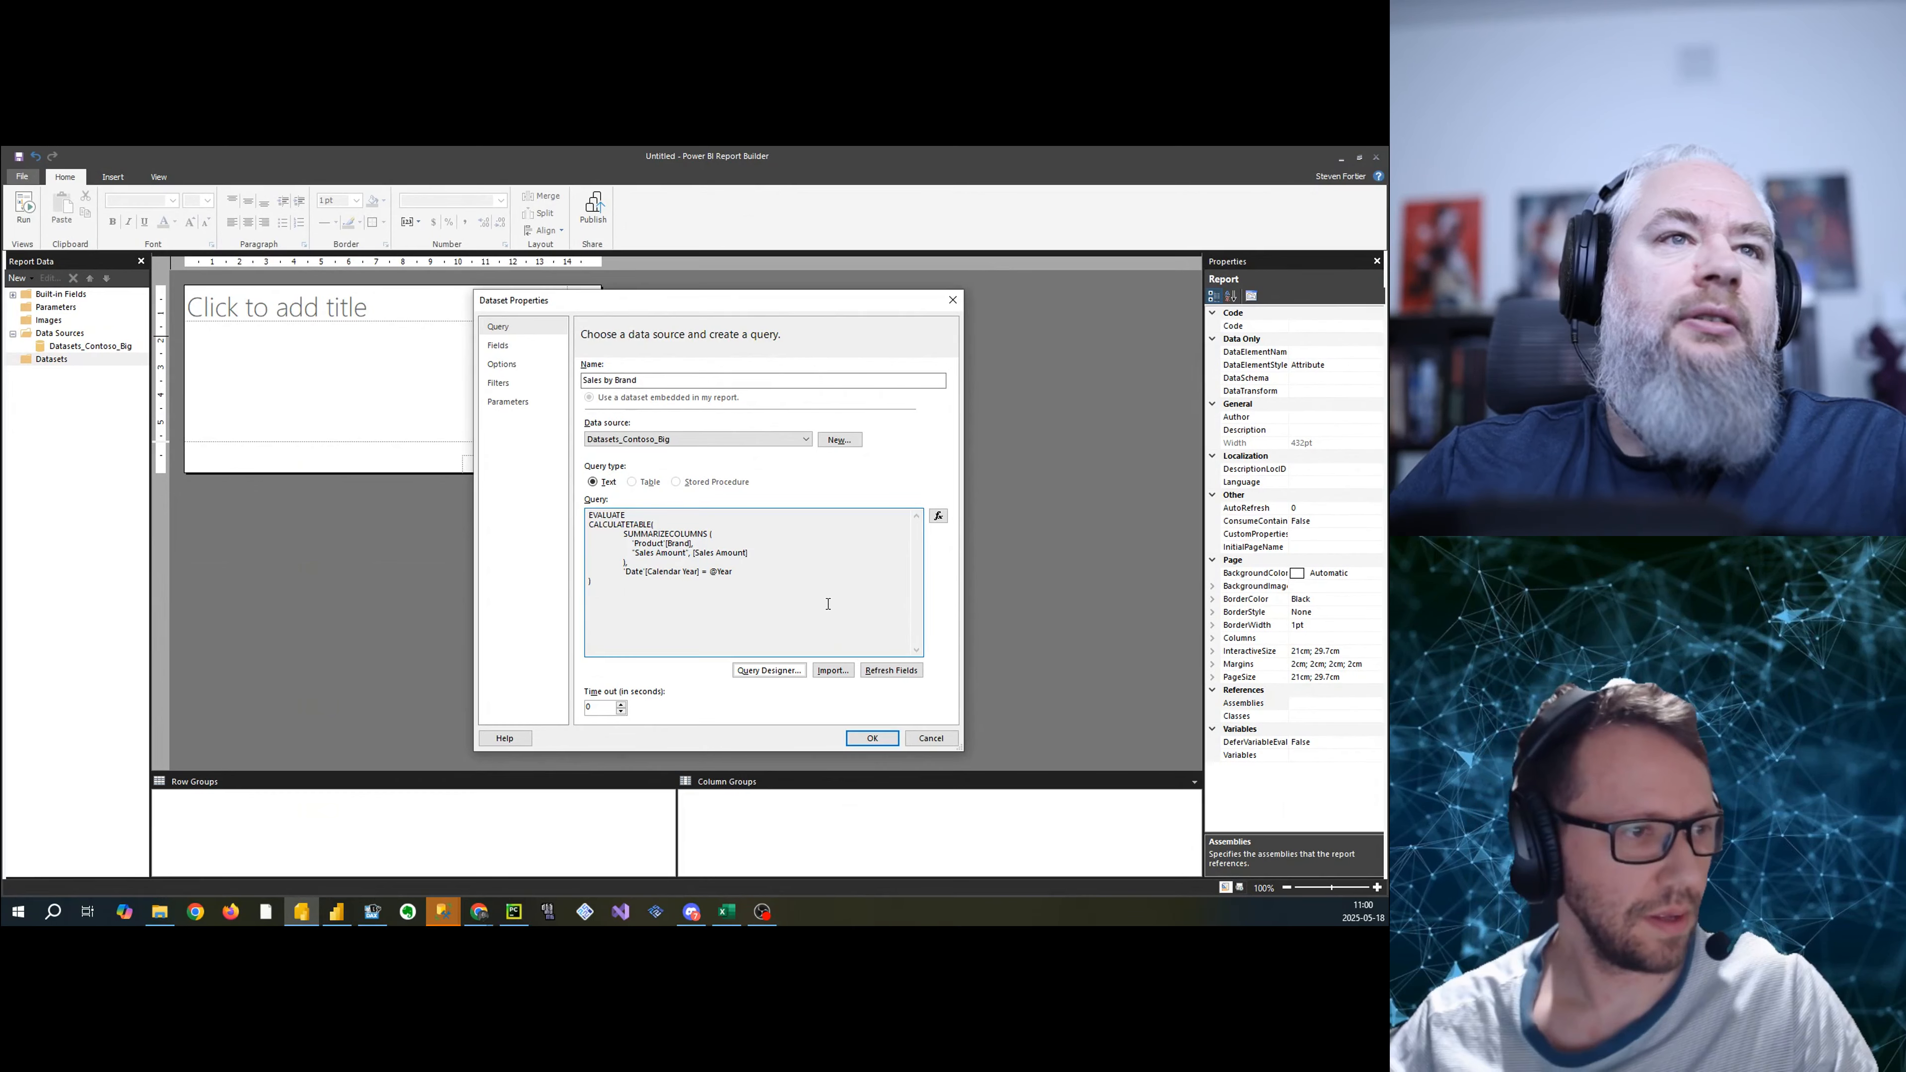
pyautogui.moveTo(804, 615); pyautogui.dragTo(438, 456)
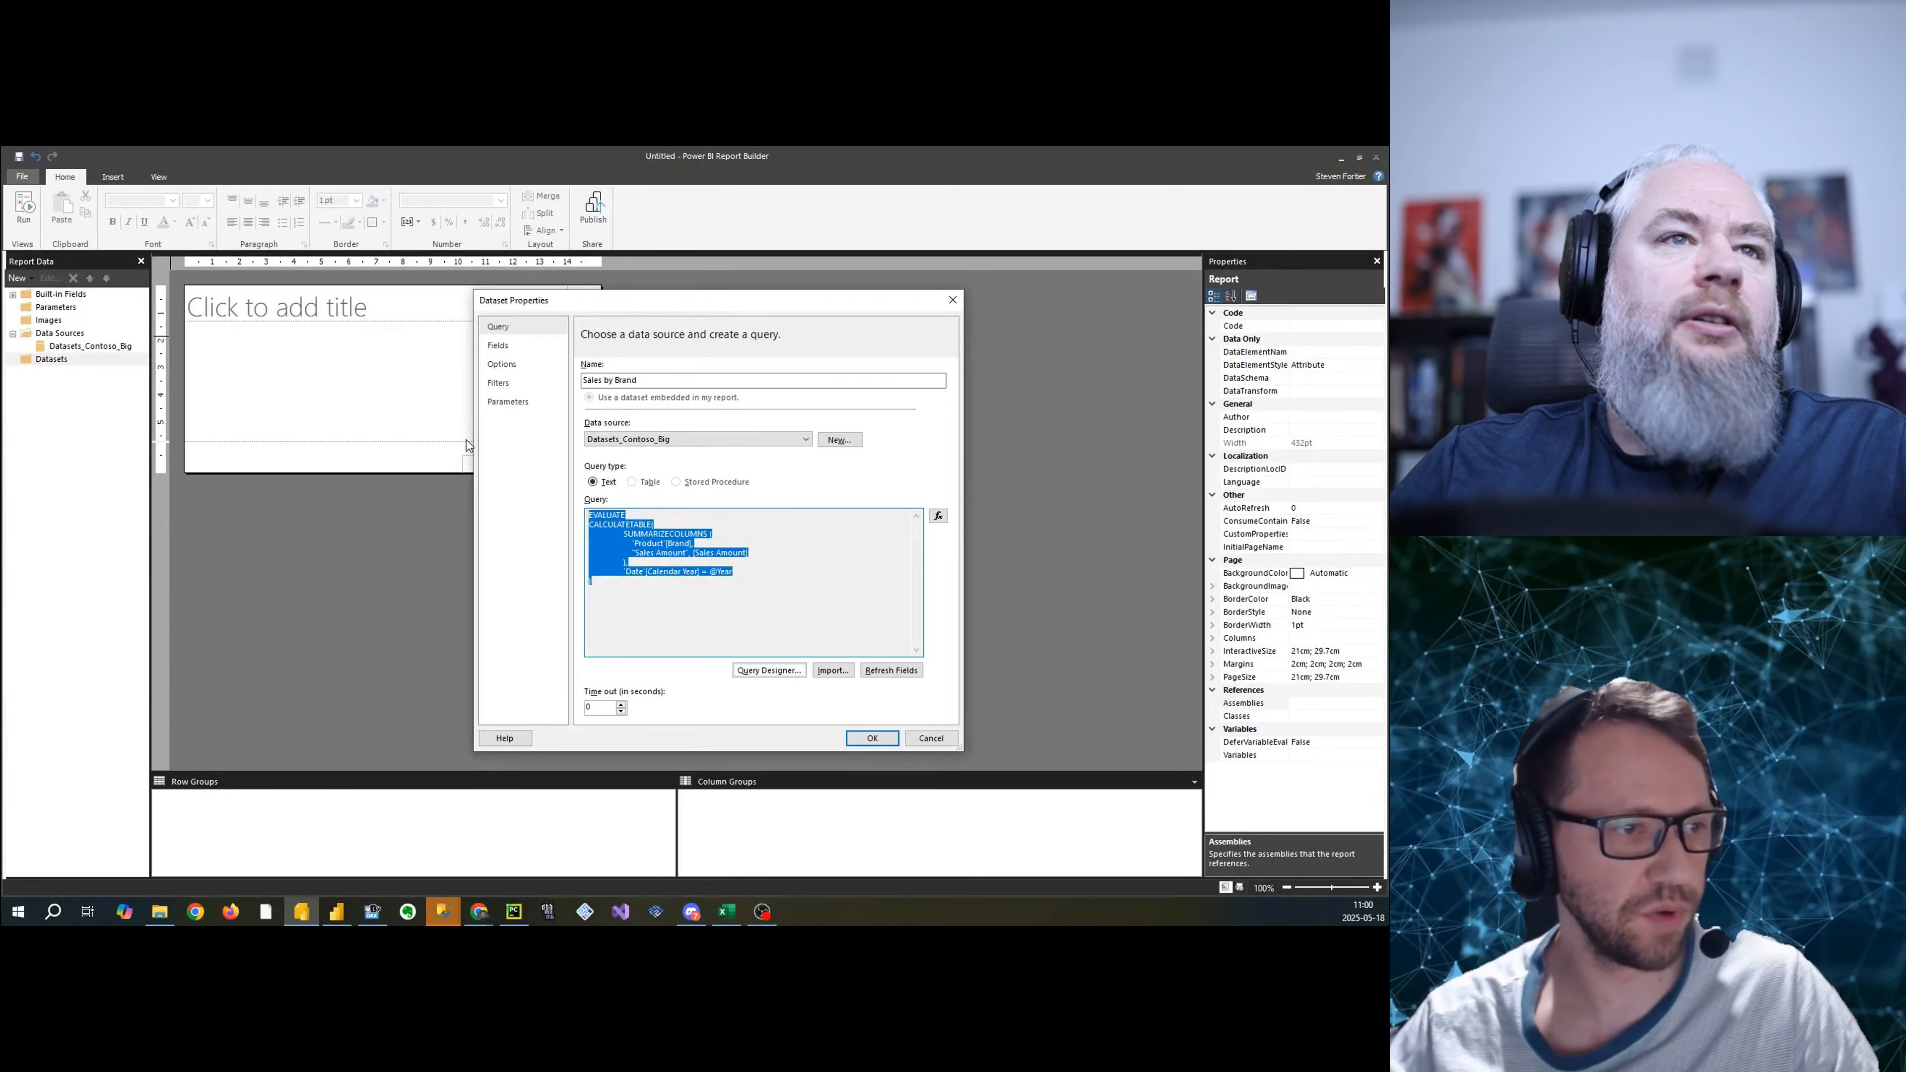
pyautogui.click(737, 569)
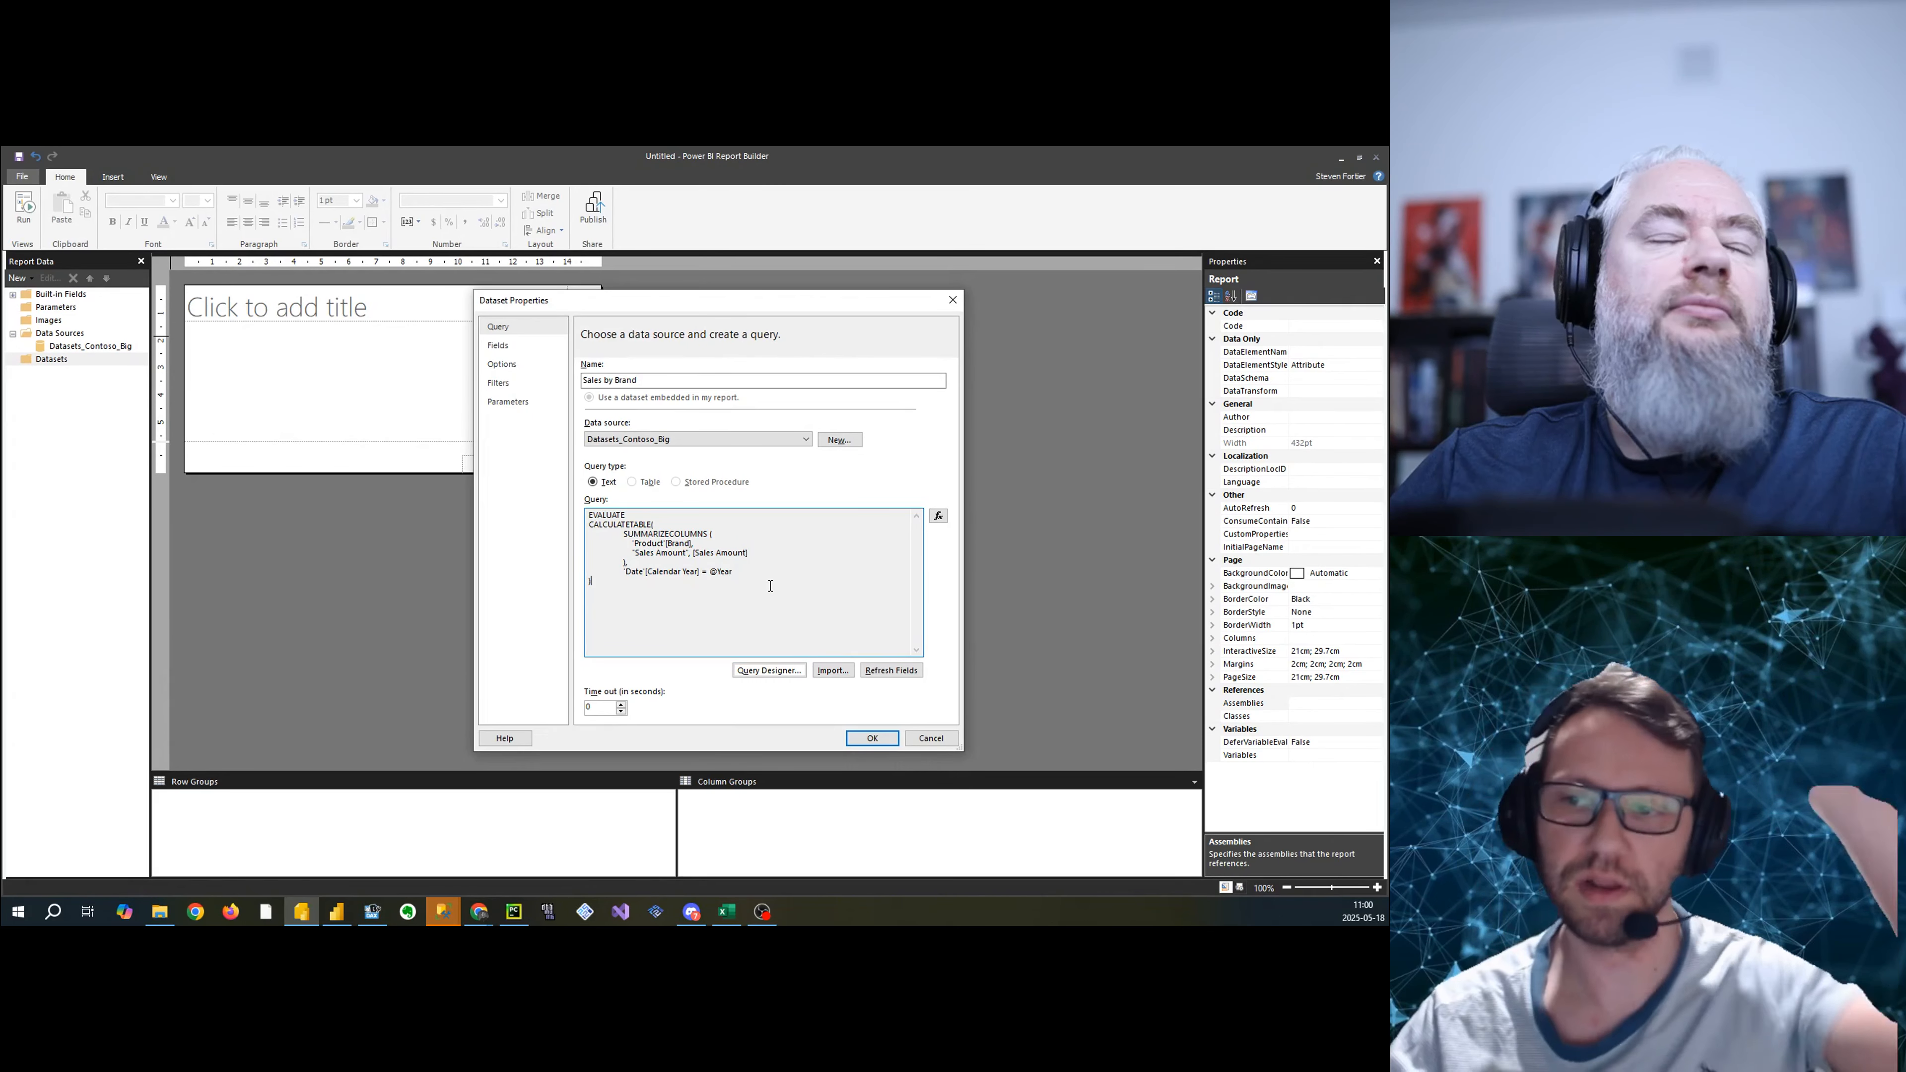
pyautogui.hotkey('shift', 'Home')
pyautogui.moveTo(732, 561); pyautogui.dragTo(535, 485)
pyautogui.click(747, 595)
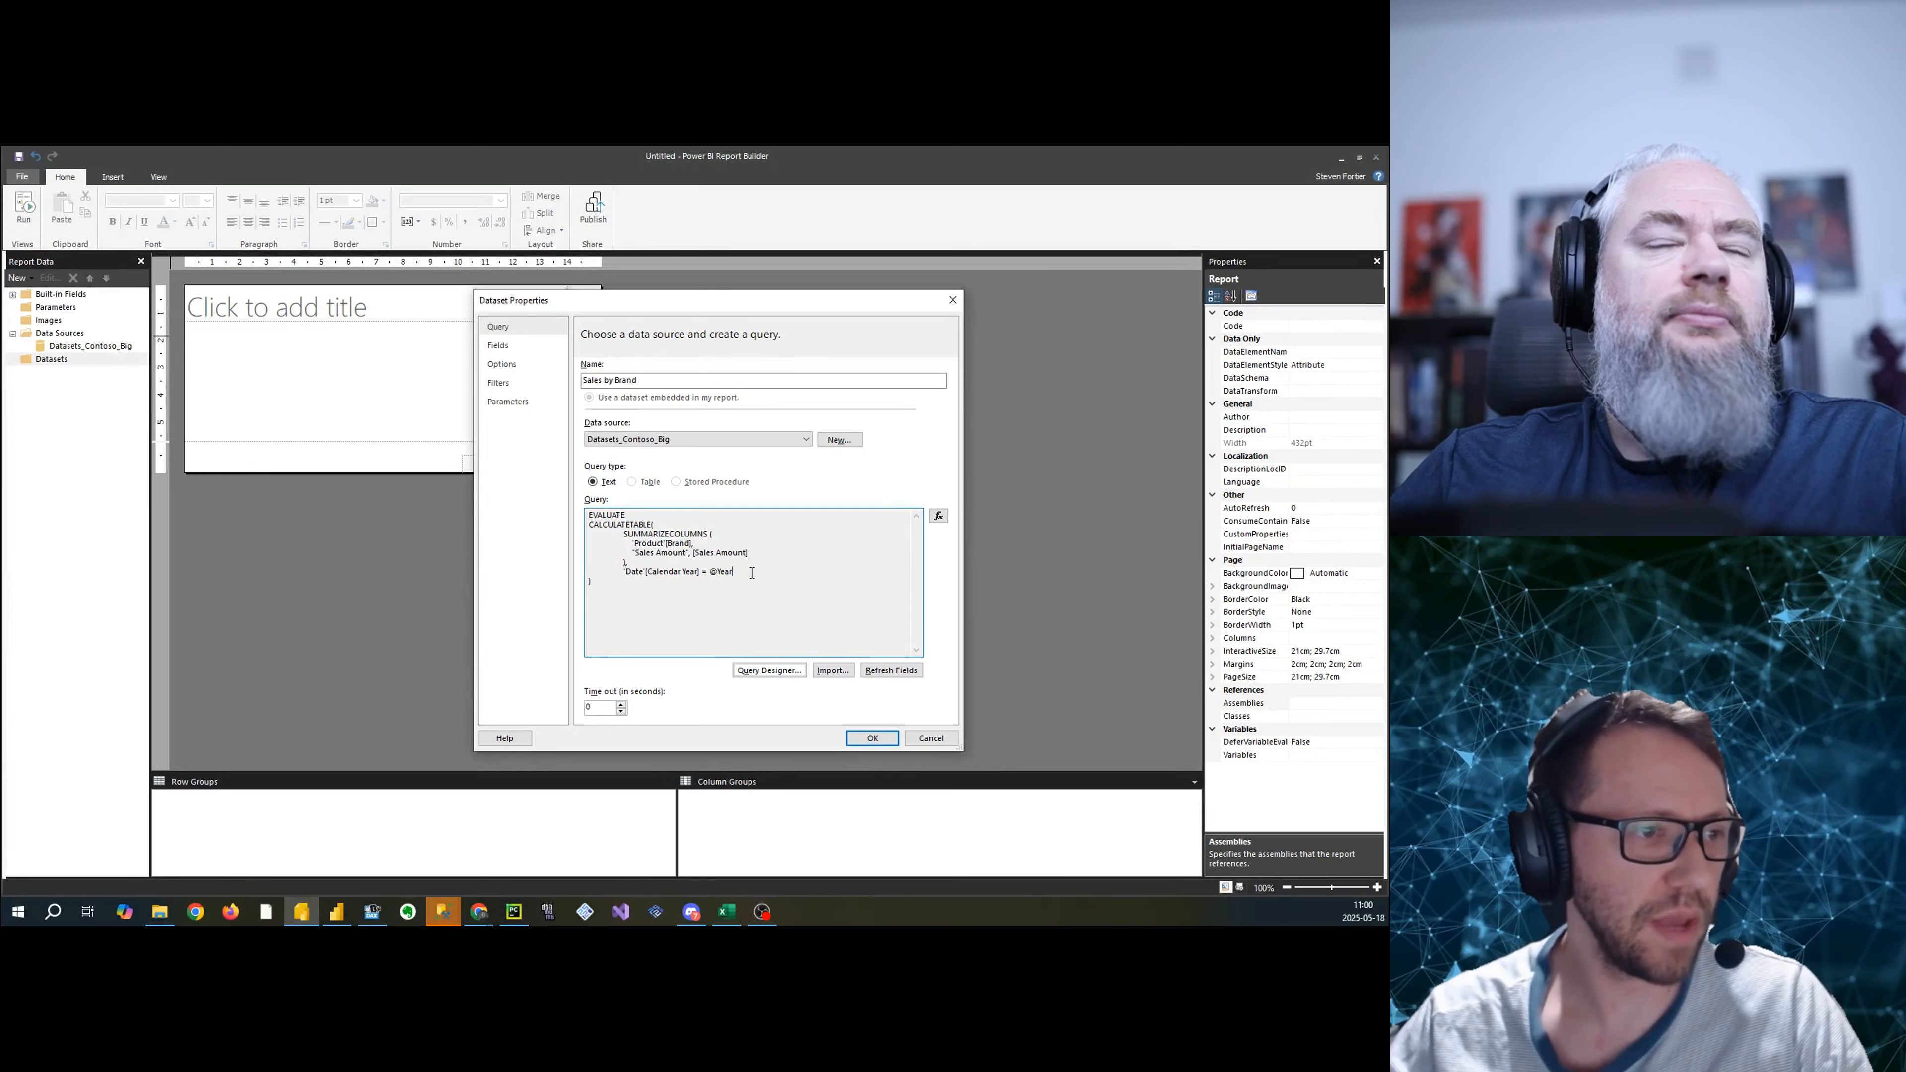
pyautogui.doubleClick(752, 573)
pyautogui.click(759, 578)
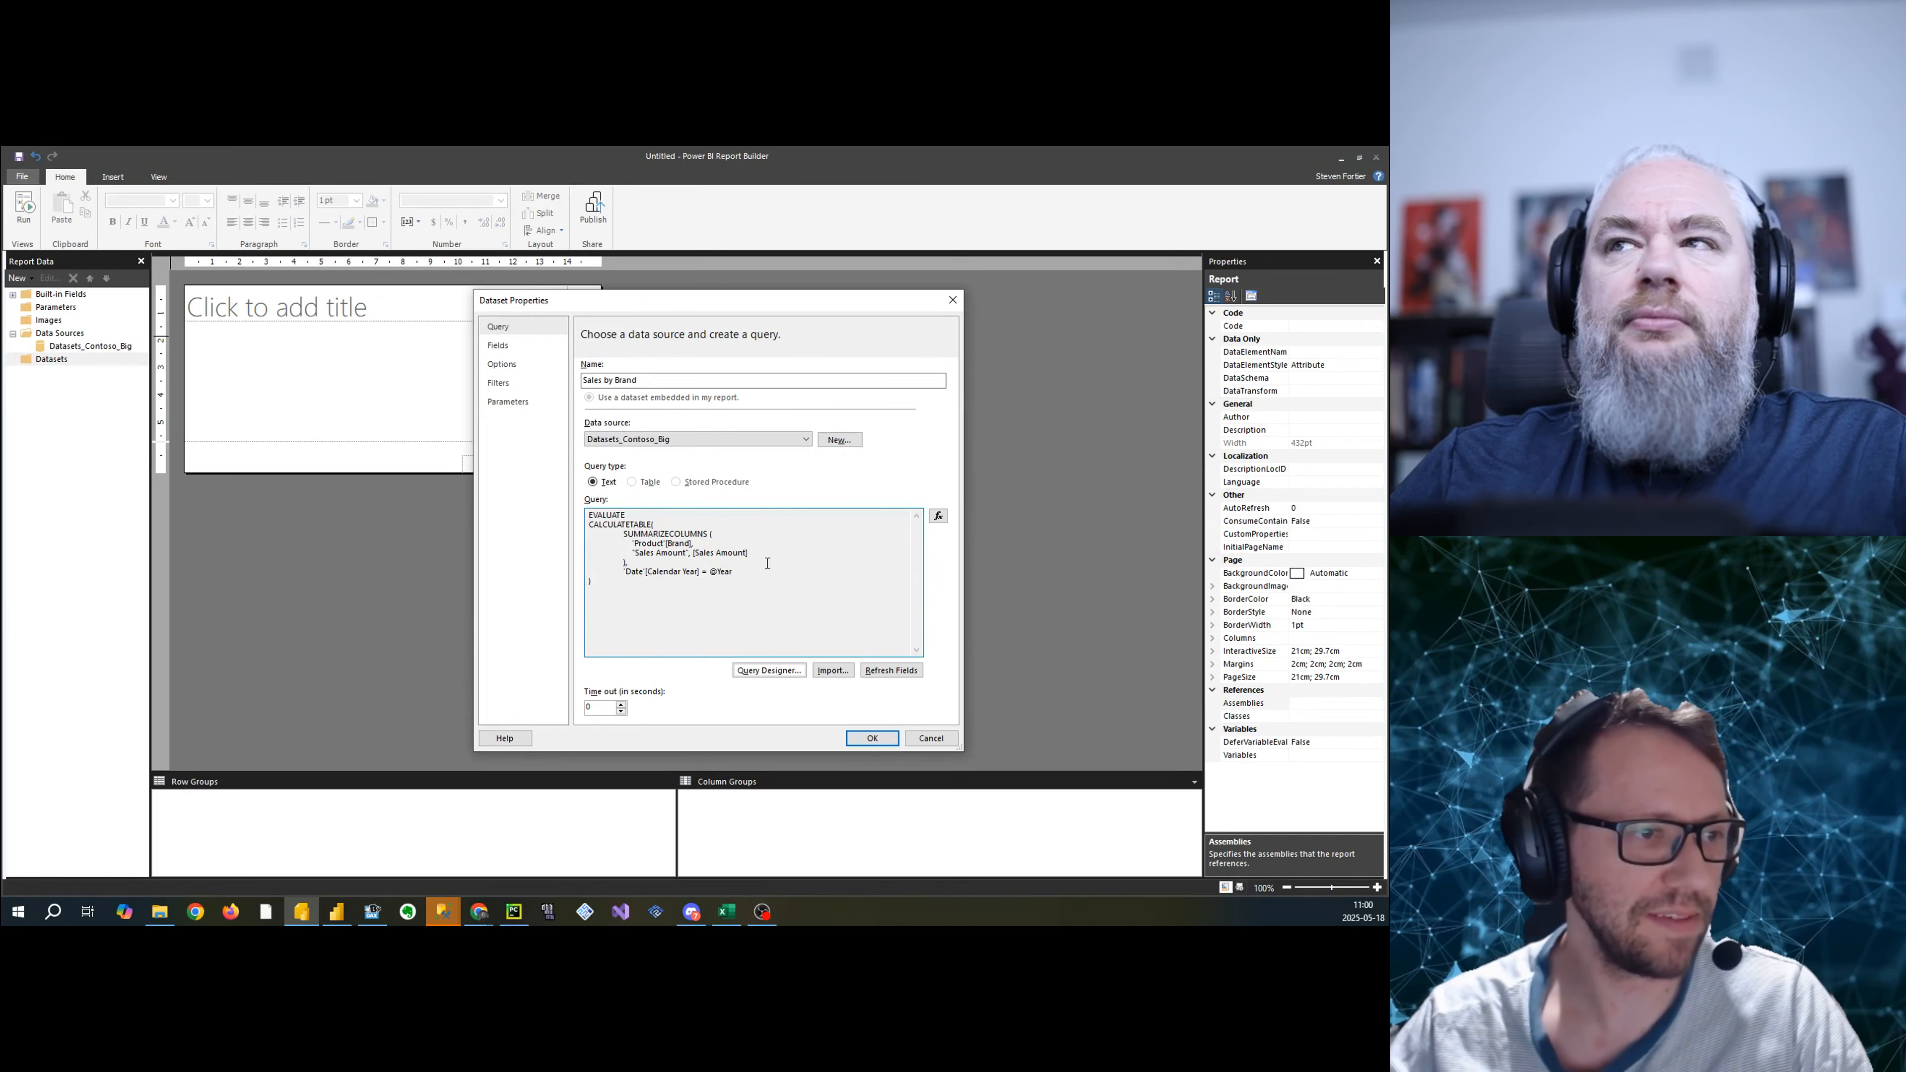
# - Set the Year query parameter's value to 2009 and try to accept the Sales by Brand dataset
pyautogui.click(508, 402)
pyautogui.click(638, 407)
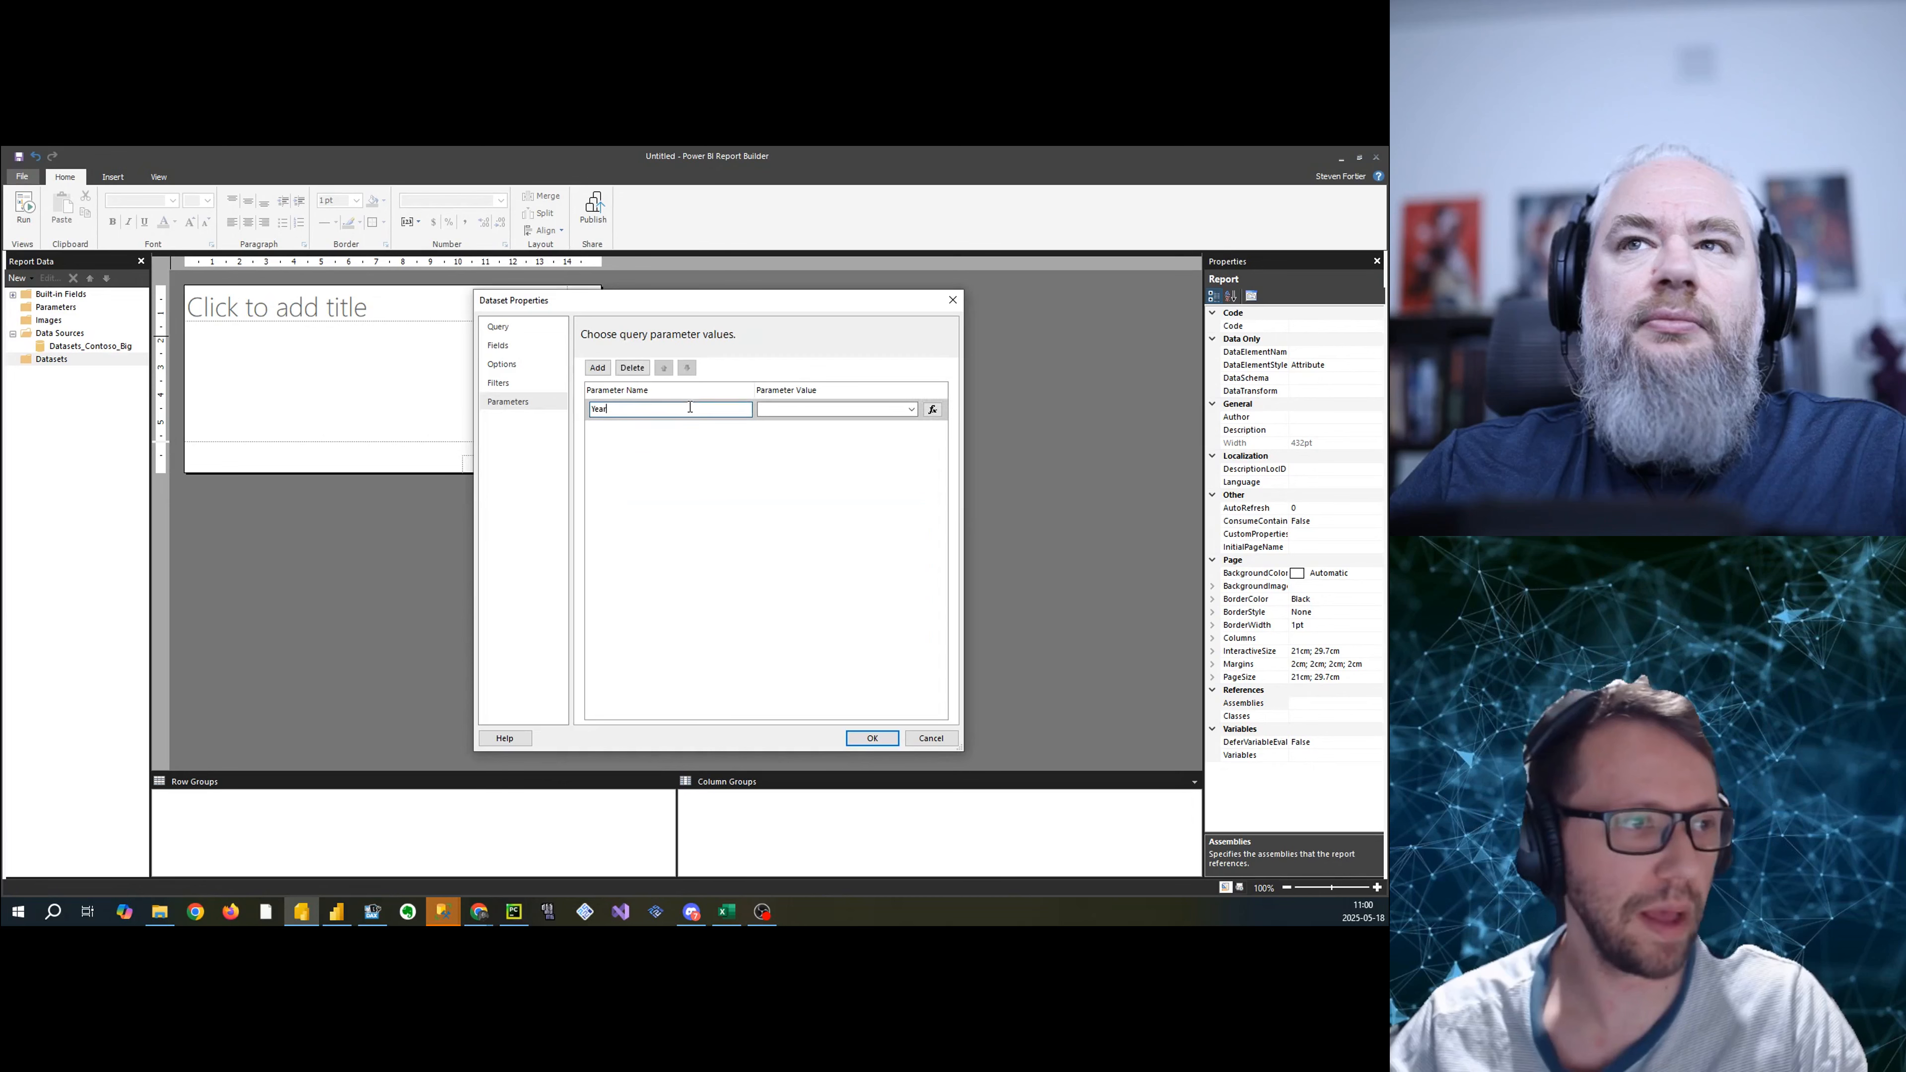
pyautogui.moveTo(638, 410); pyautogui.dragTo(575, 410)
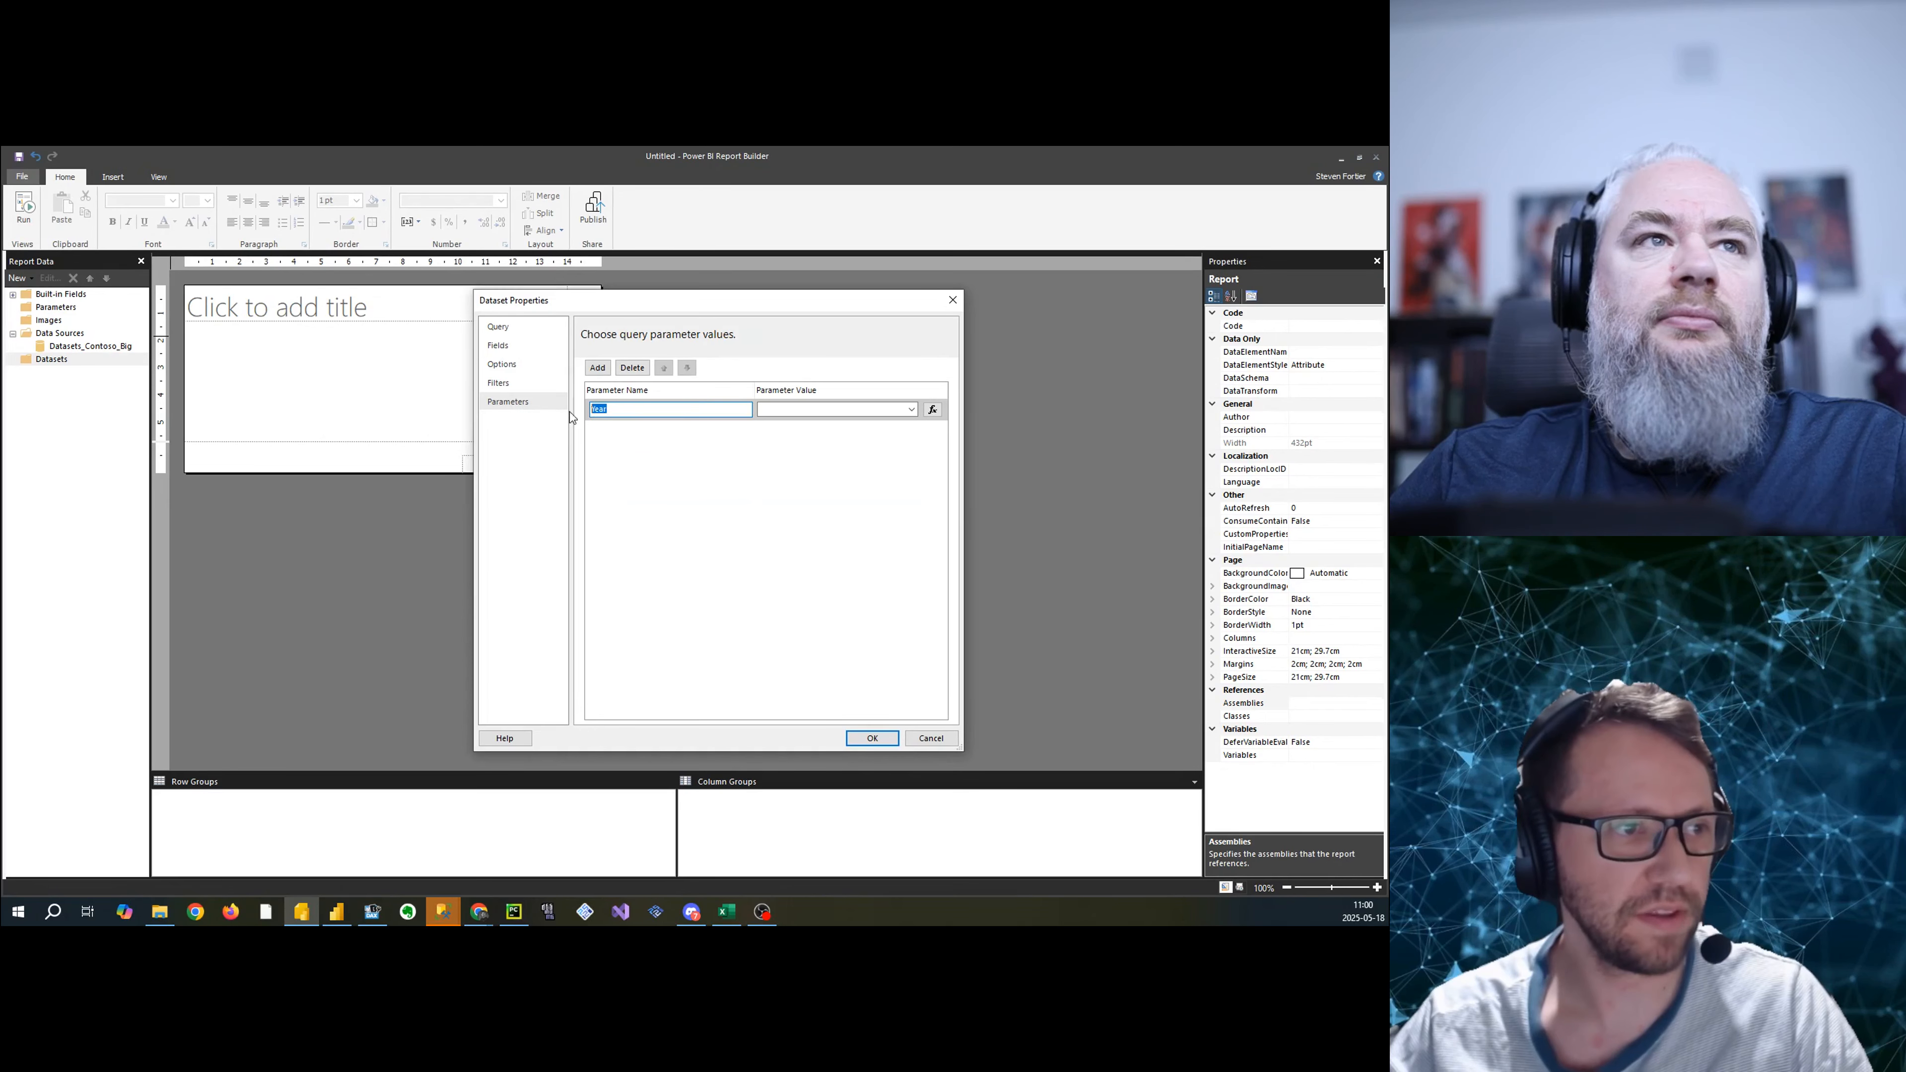
pyautogui.click(911, 410)
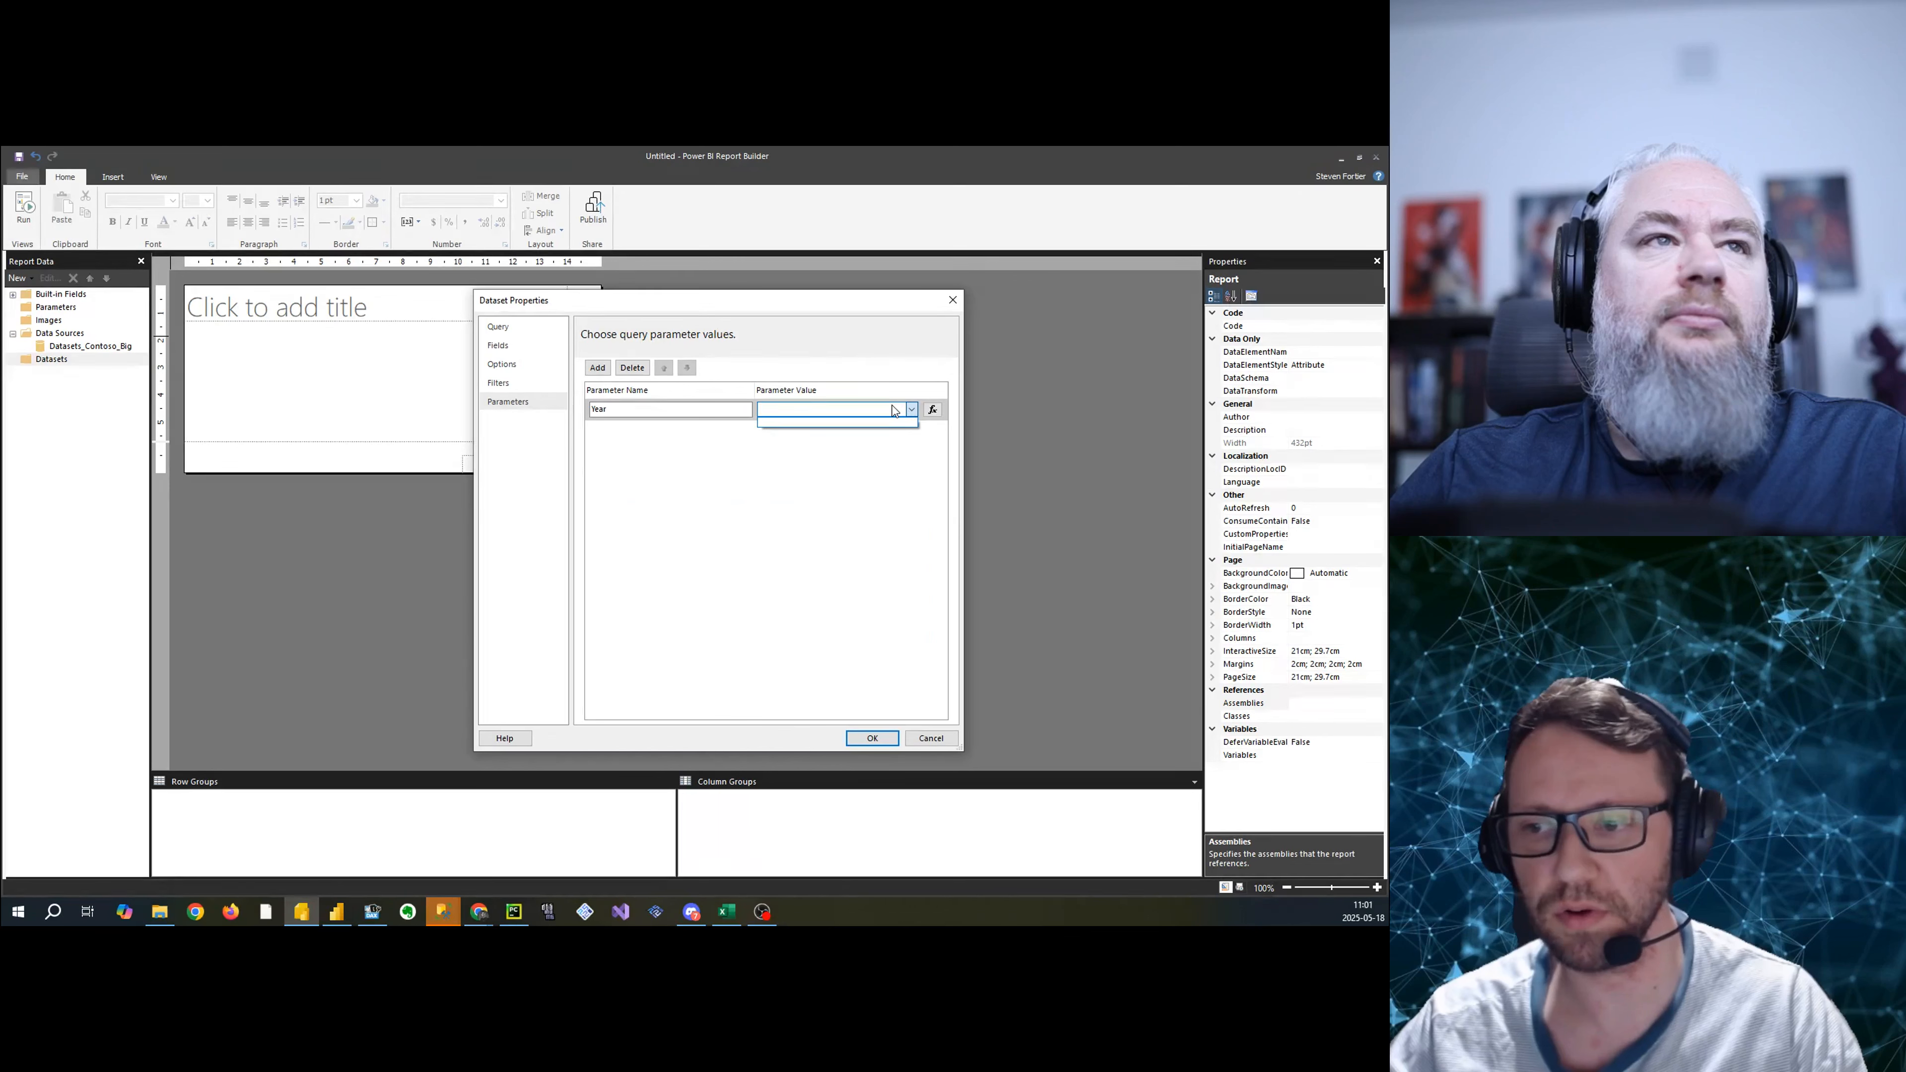
pyautogui.click(806, 411)
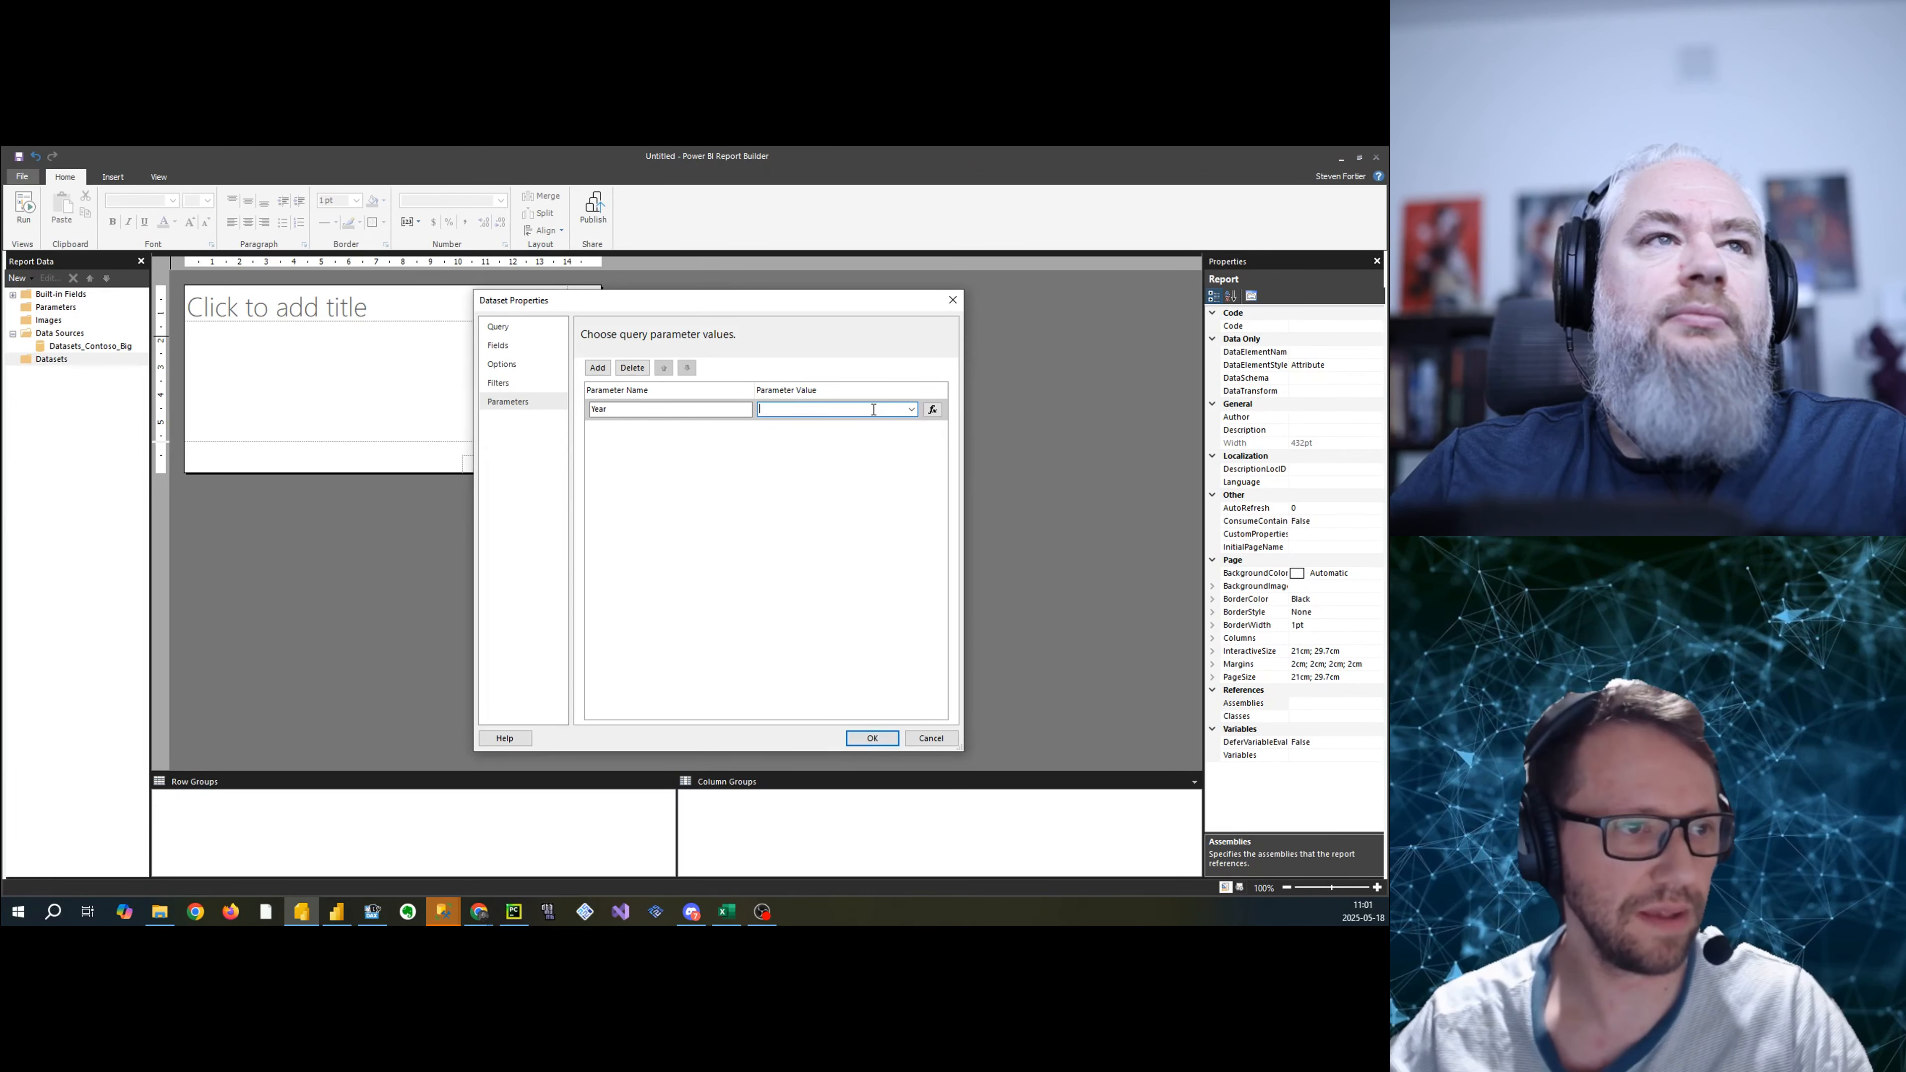
pyautogui.write('2009')
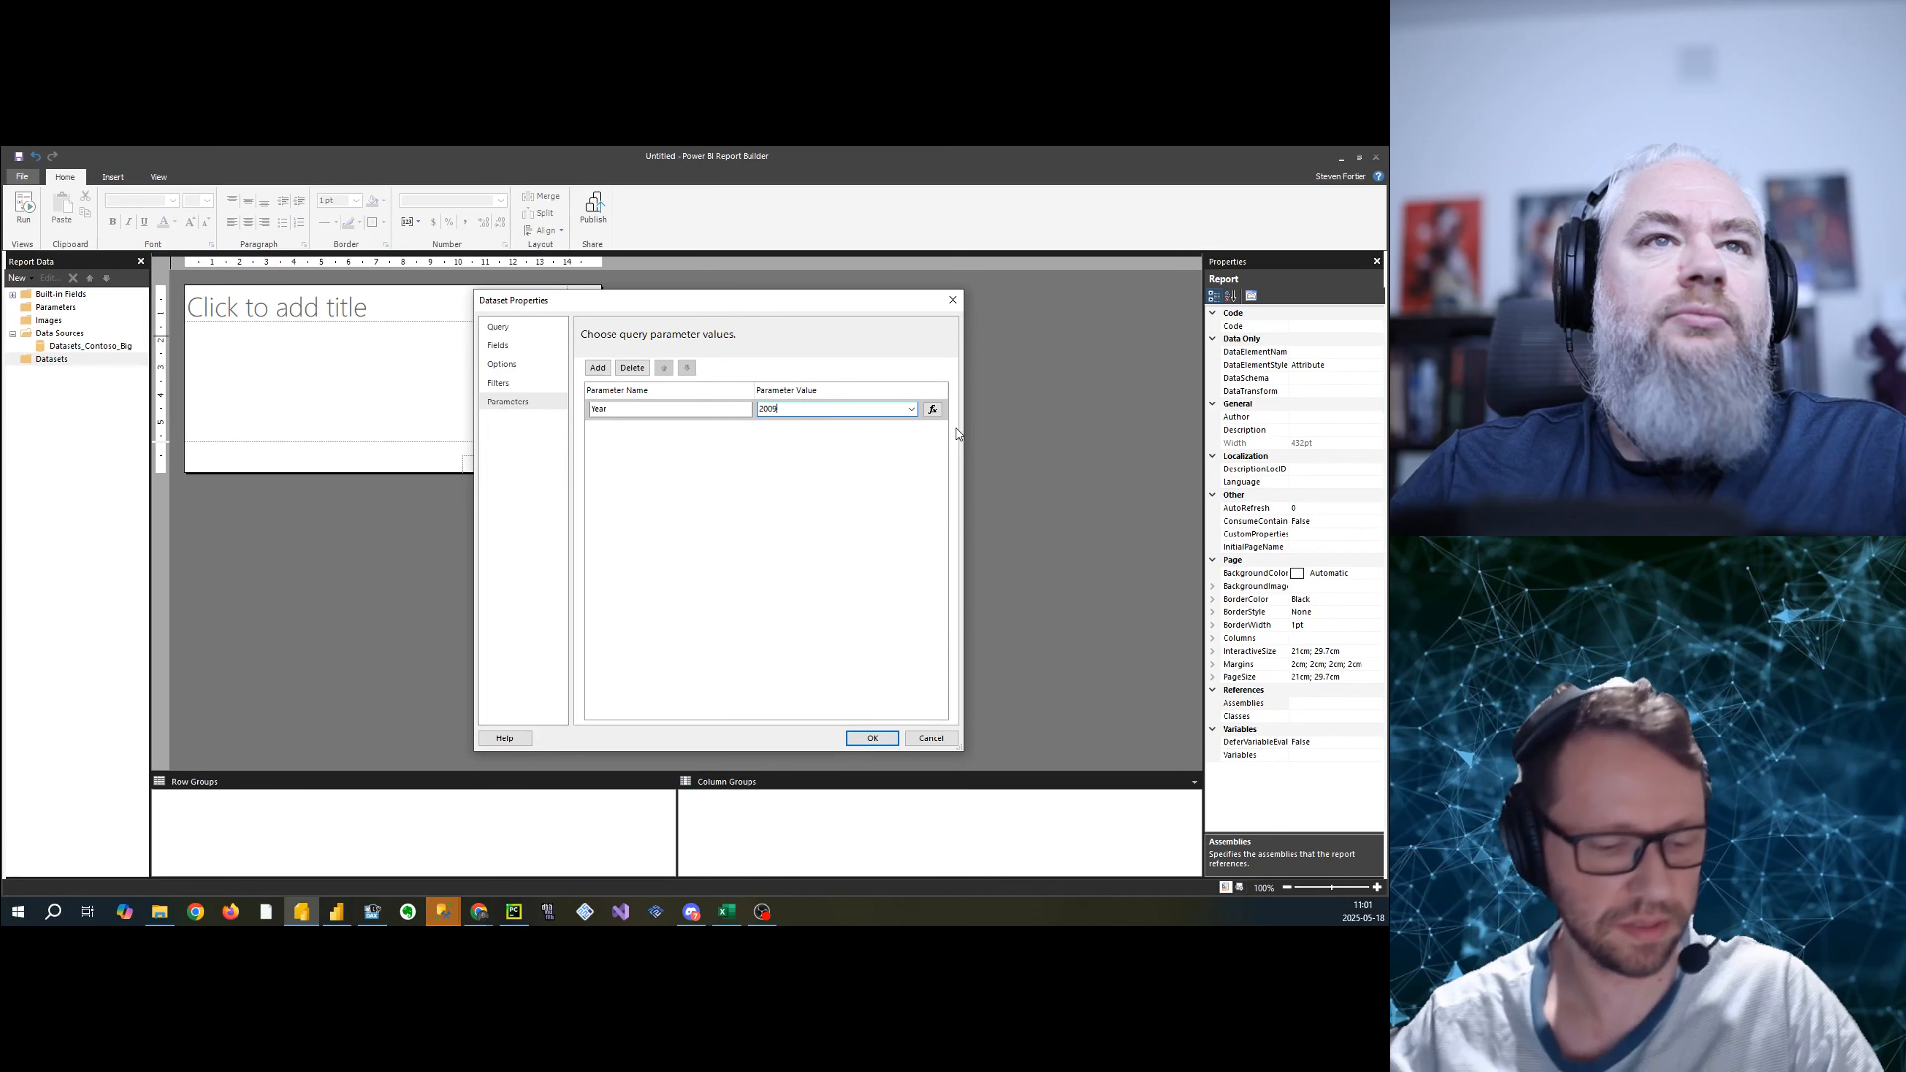
pyautogui.click(862, 738)
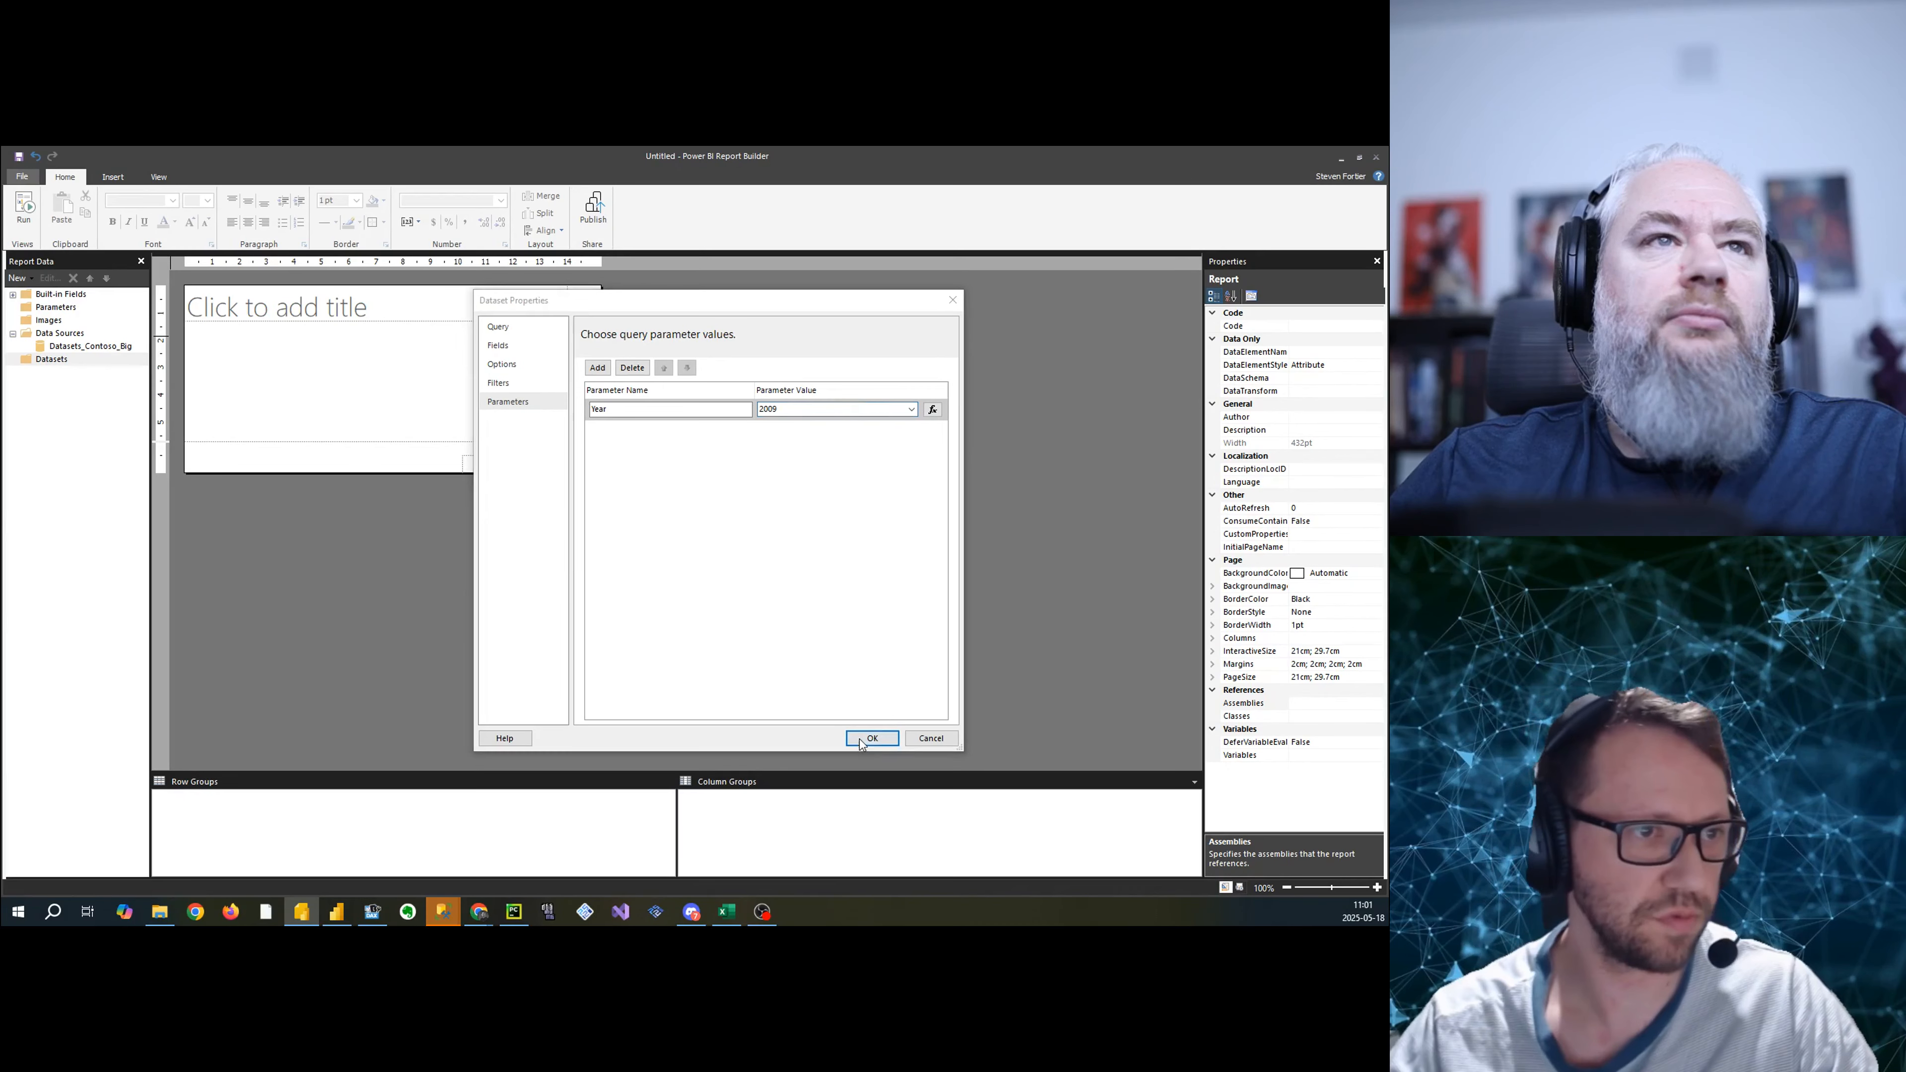
pyautogui.click(871, 484)
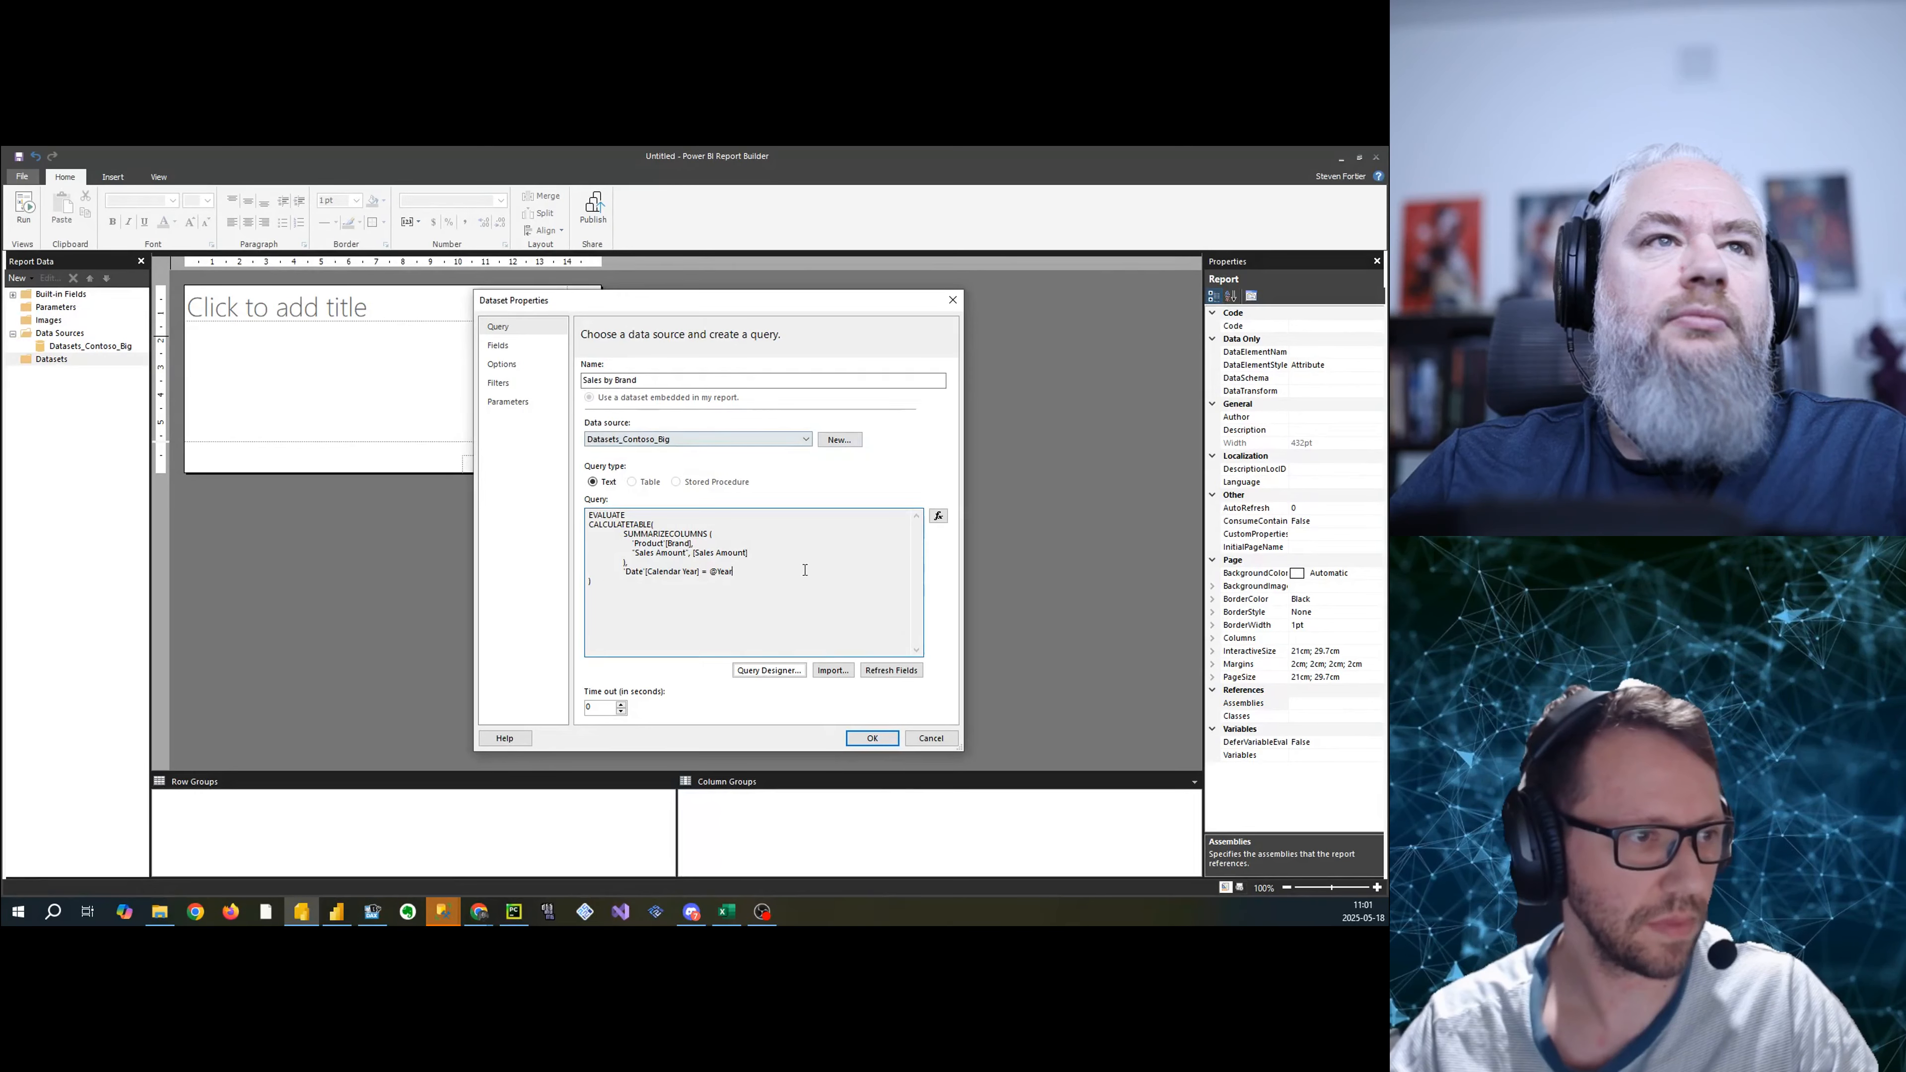
# - Set the Year parameter's value expression to "CY 2009" in quotation marks and try to accept the dataset properties
pyautogui.click(503, 401)
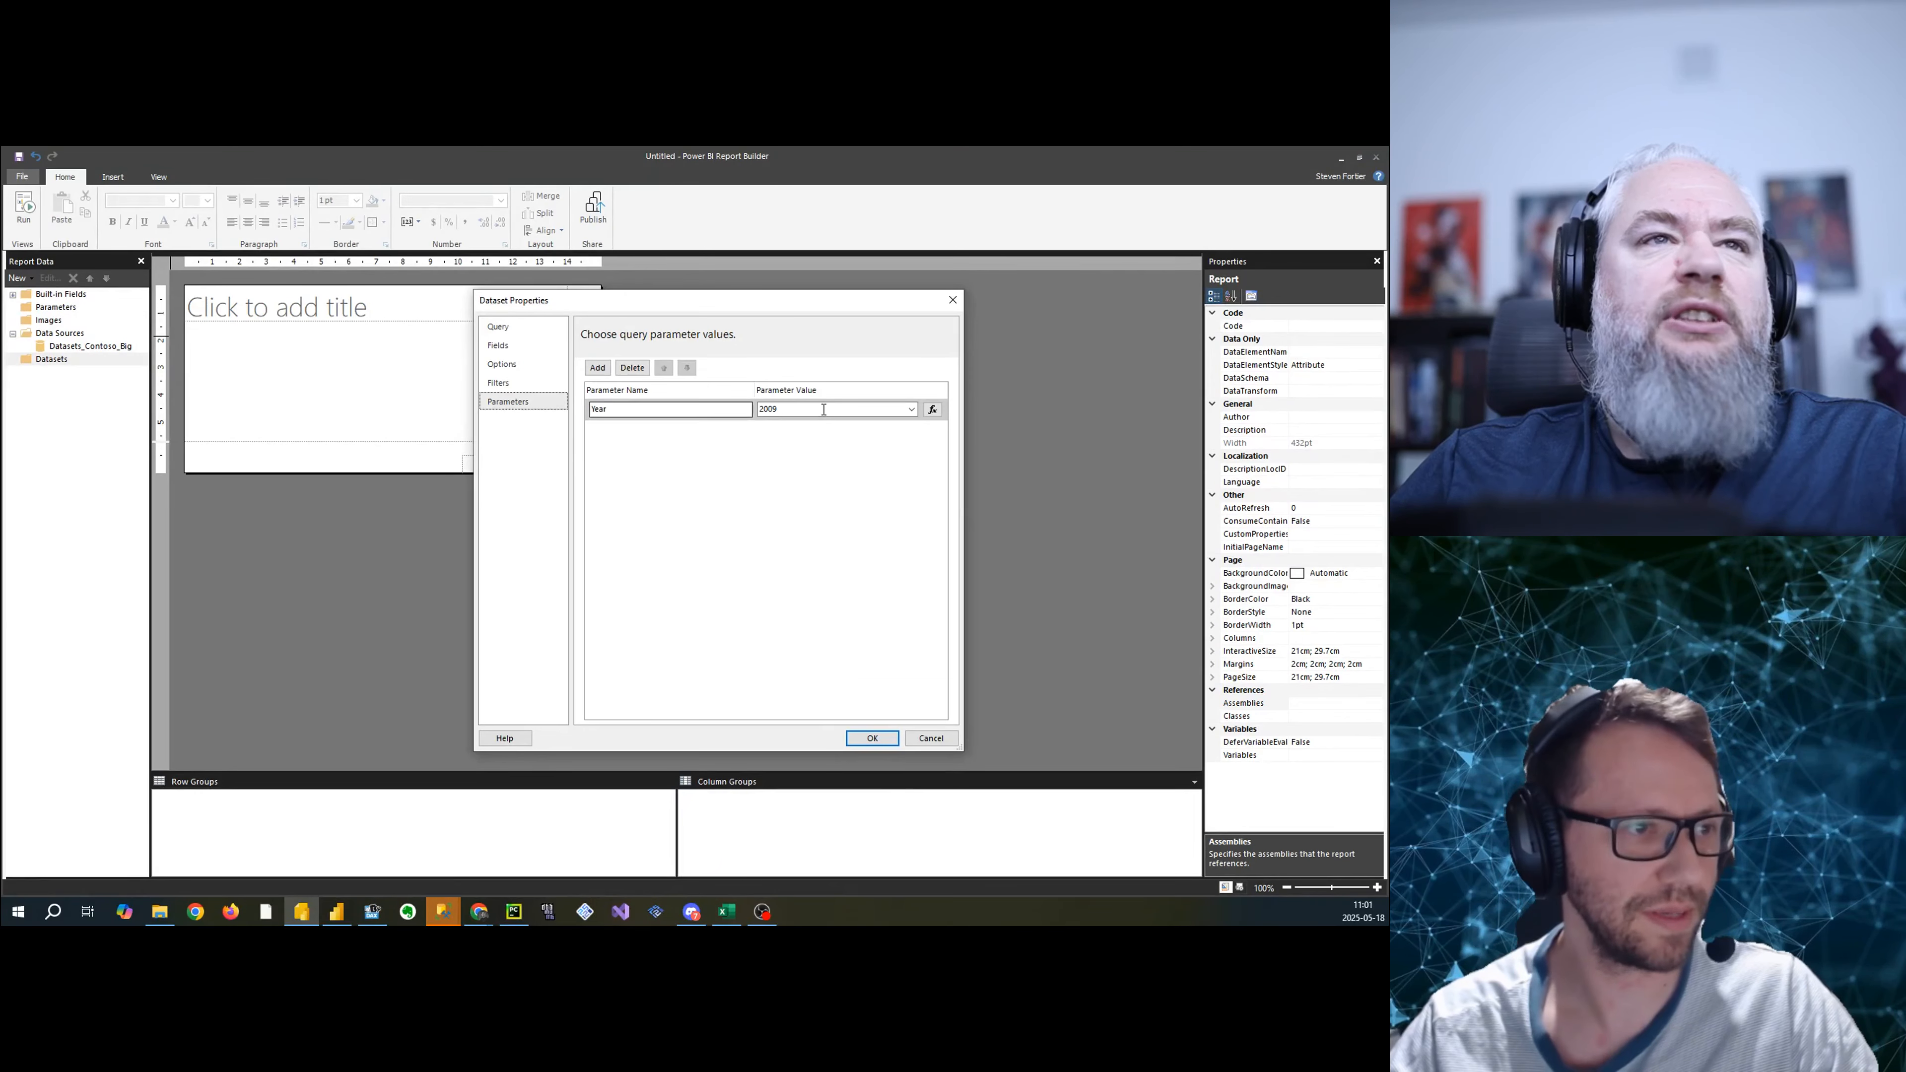
pyautogui.click(933, 409)
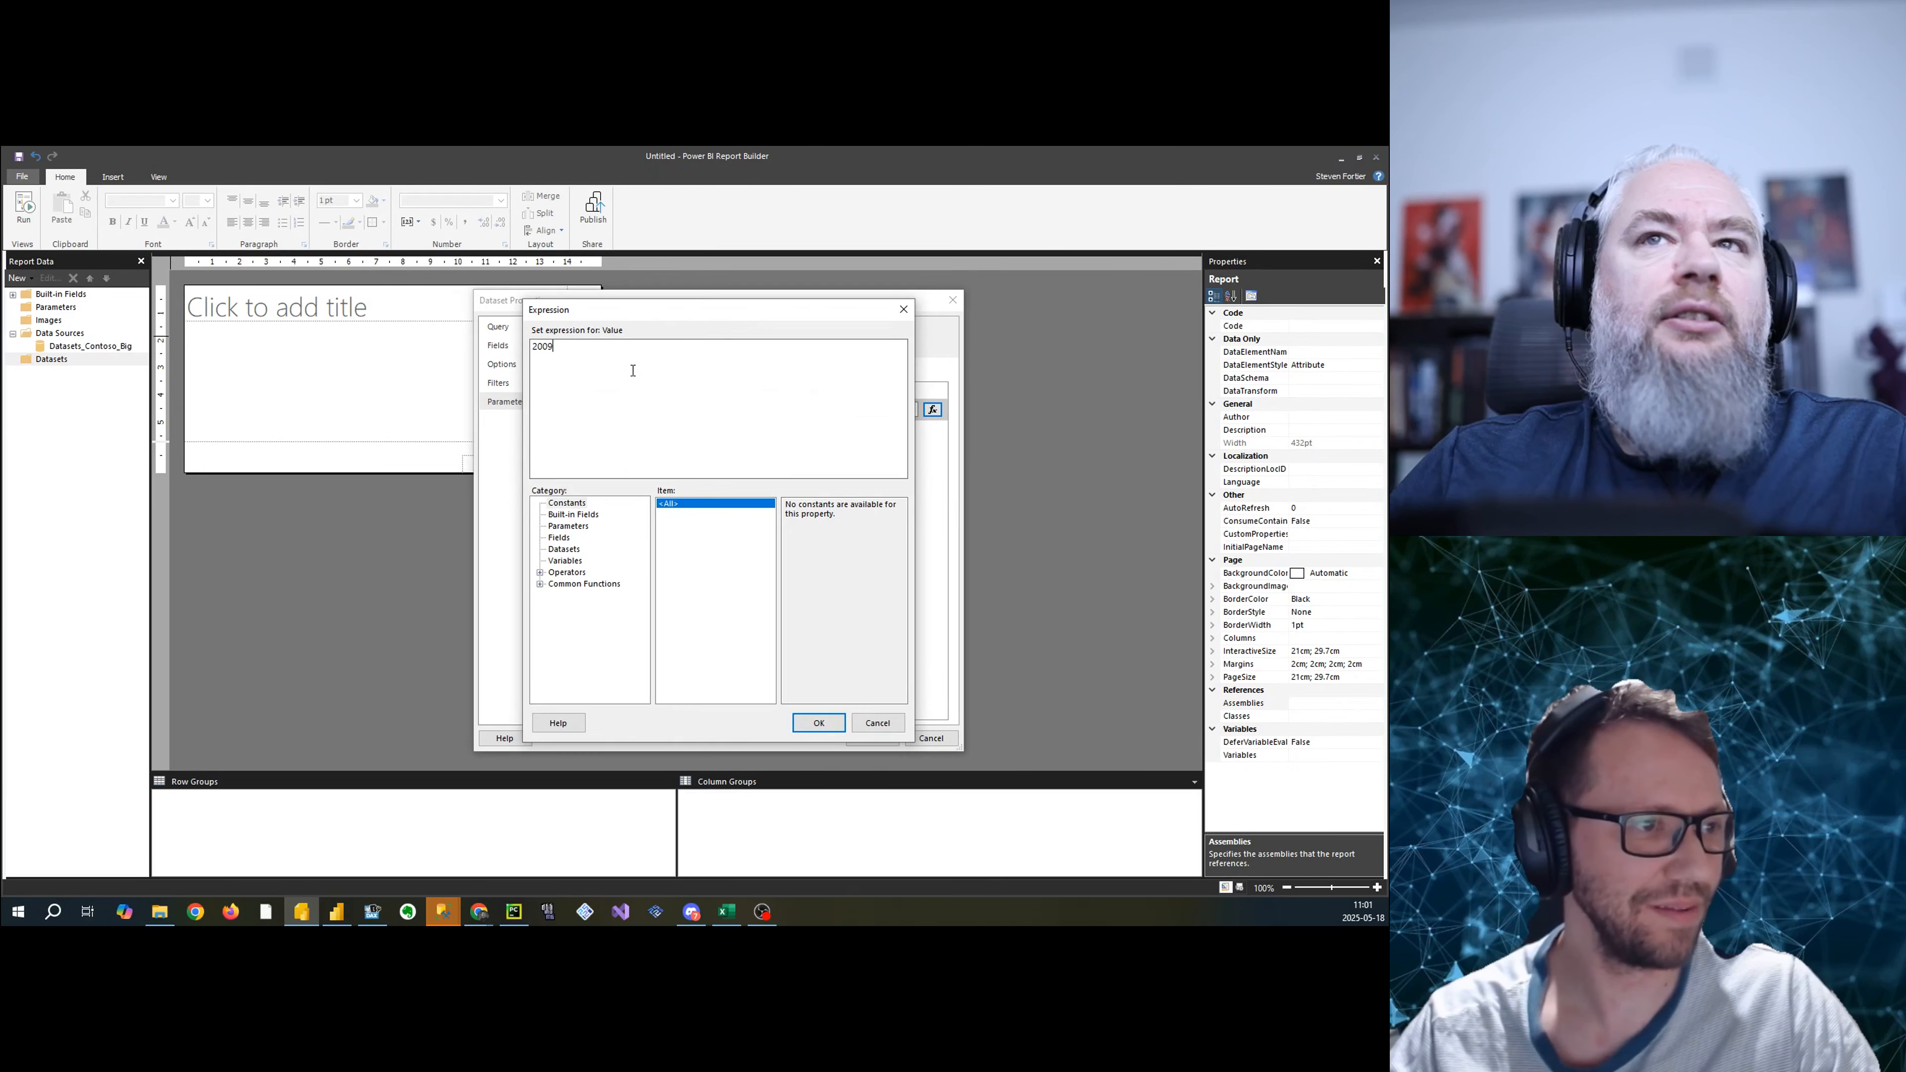
pyautogui.write('"')
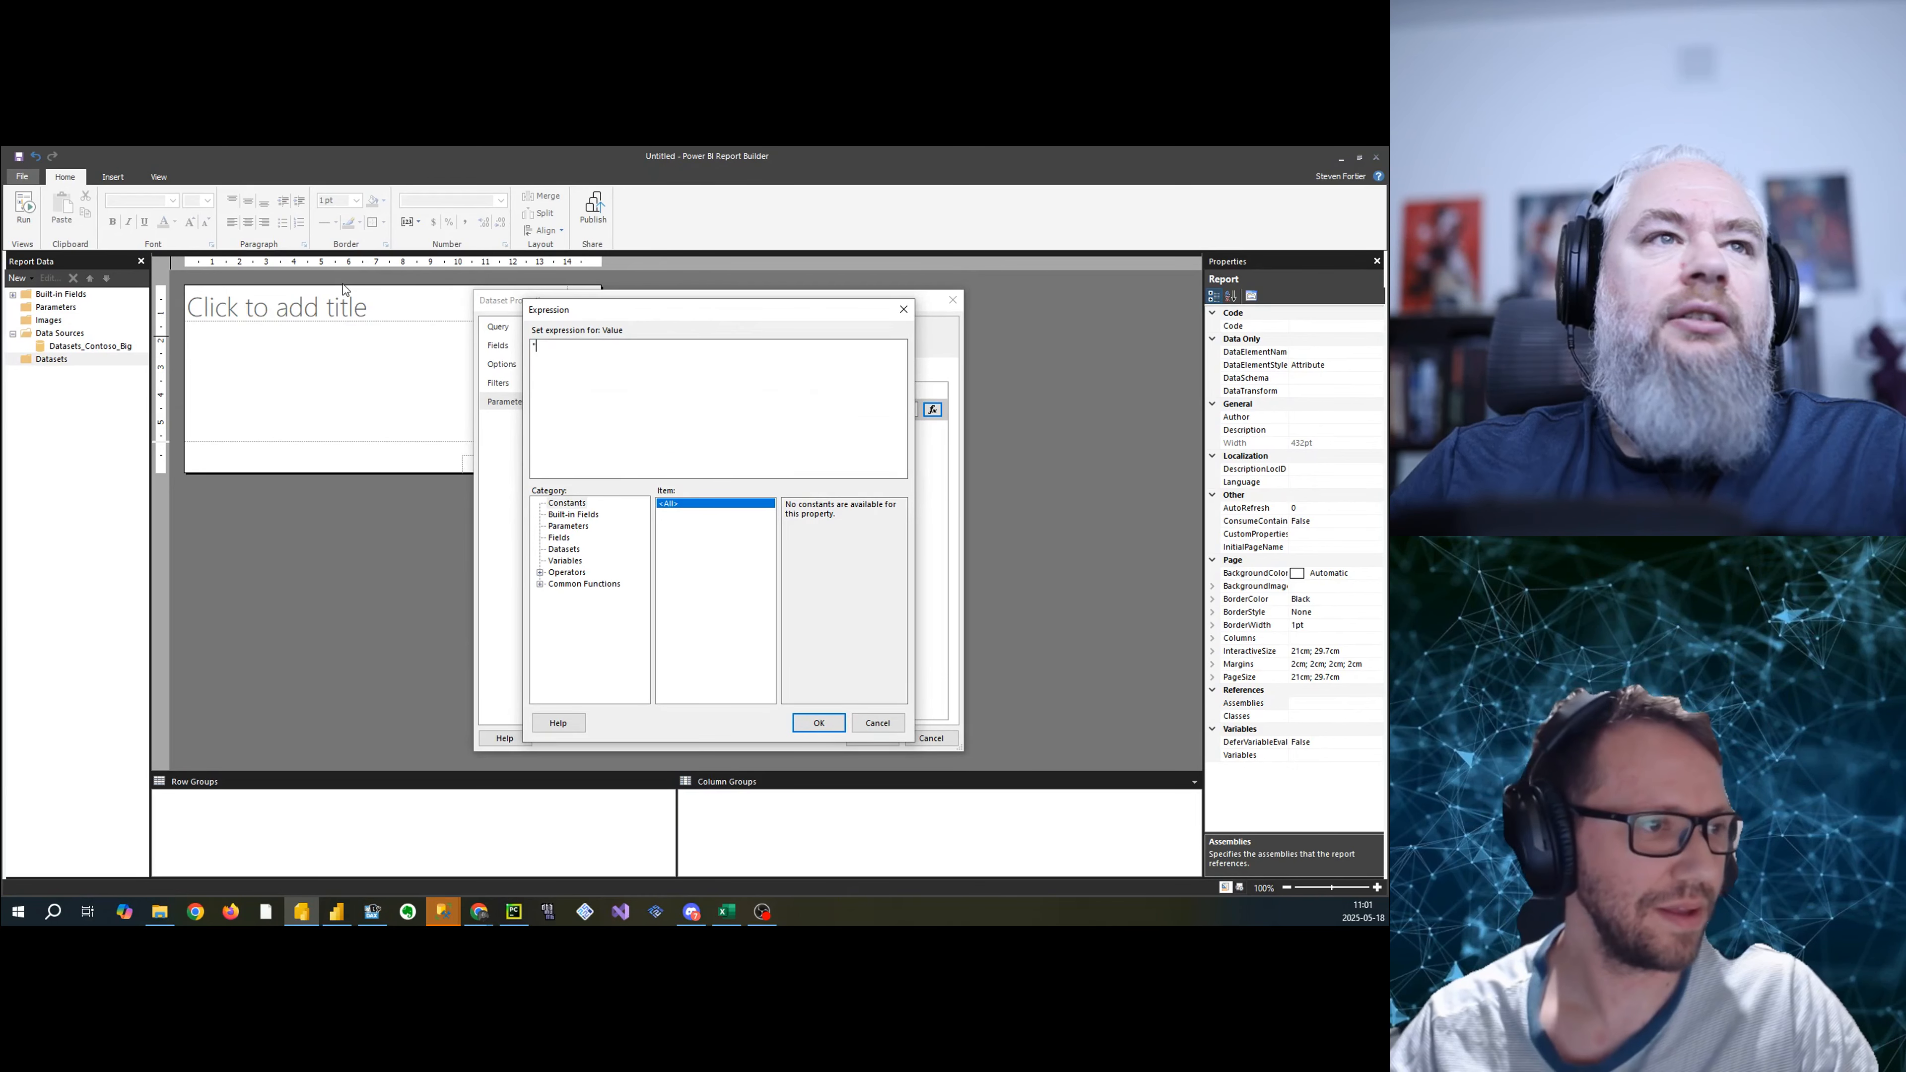
pyautogui.write('CY 2009')
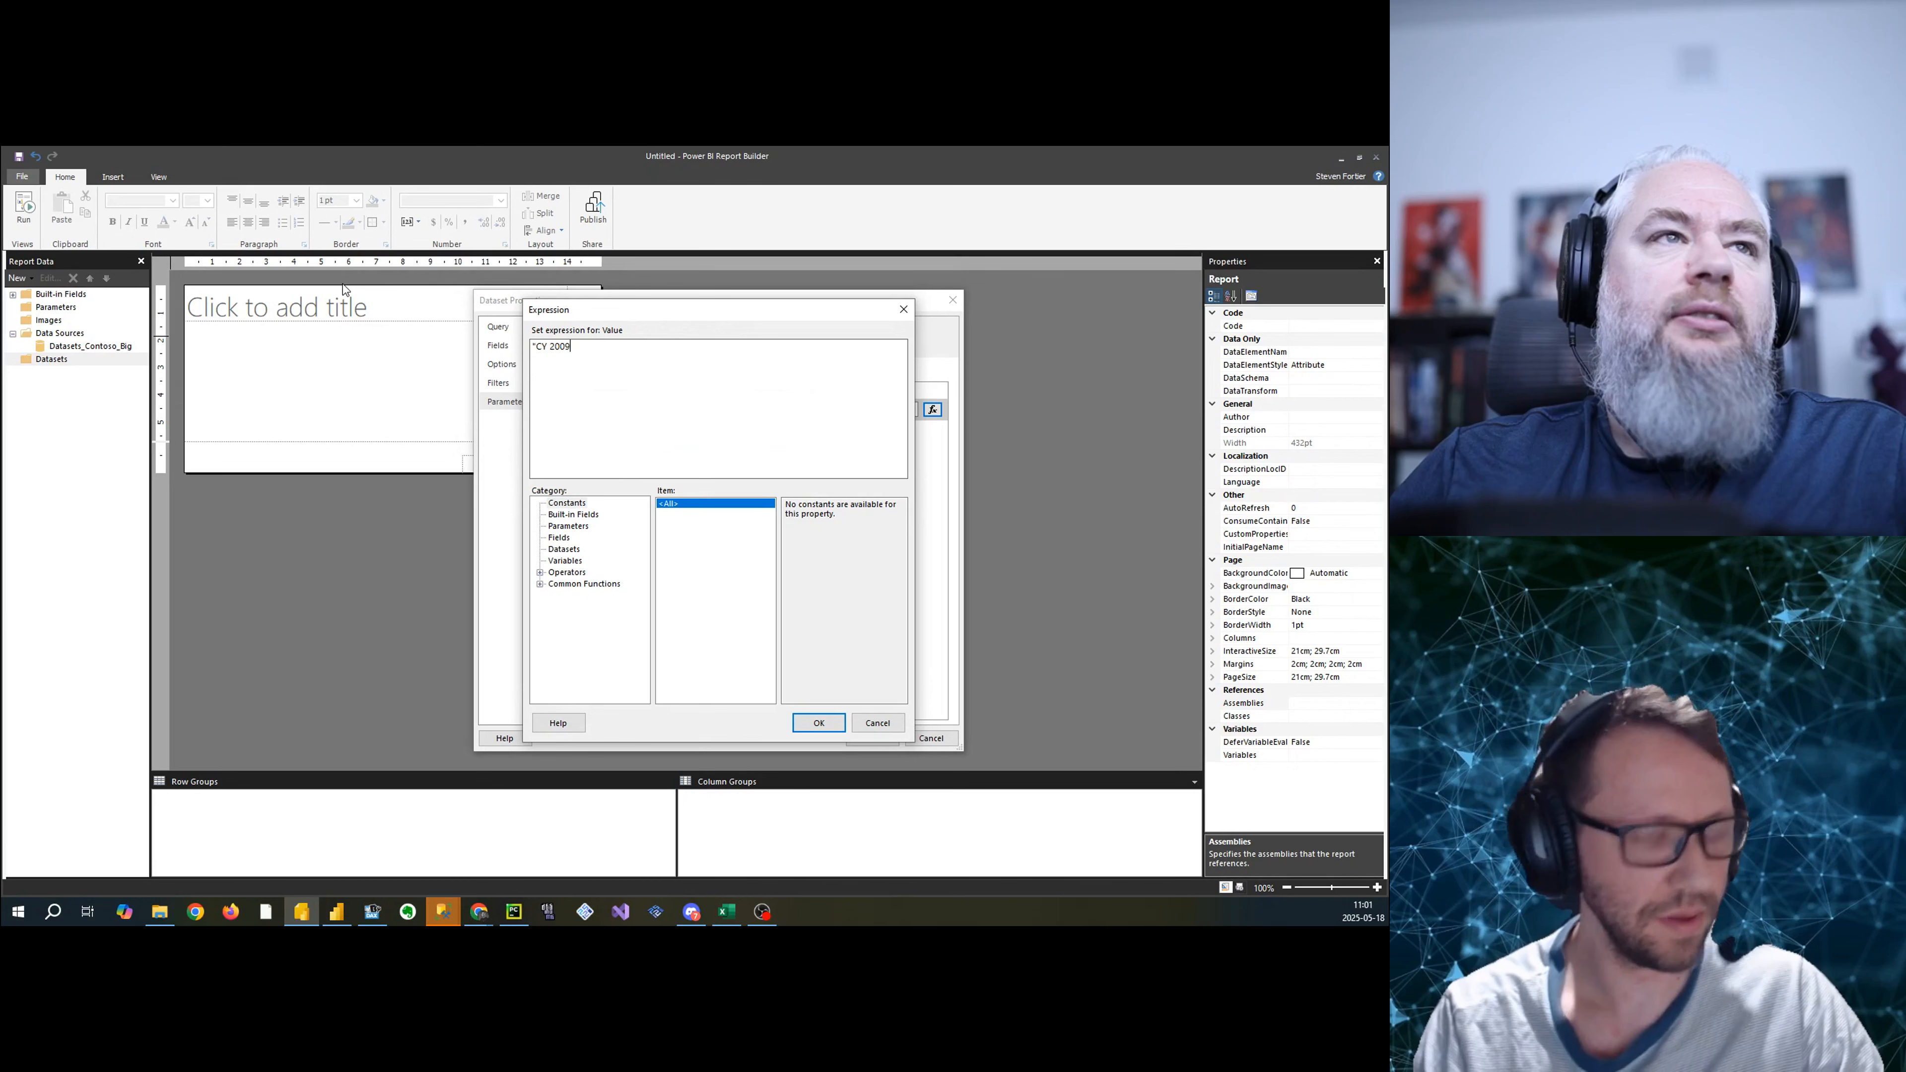
pyautogui.write('"')
pyautogui.click(819, 722)
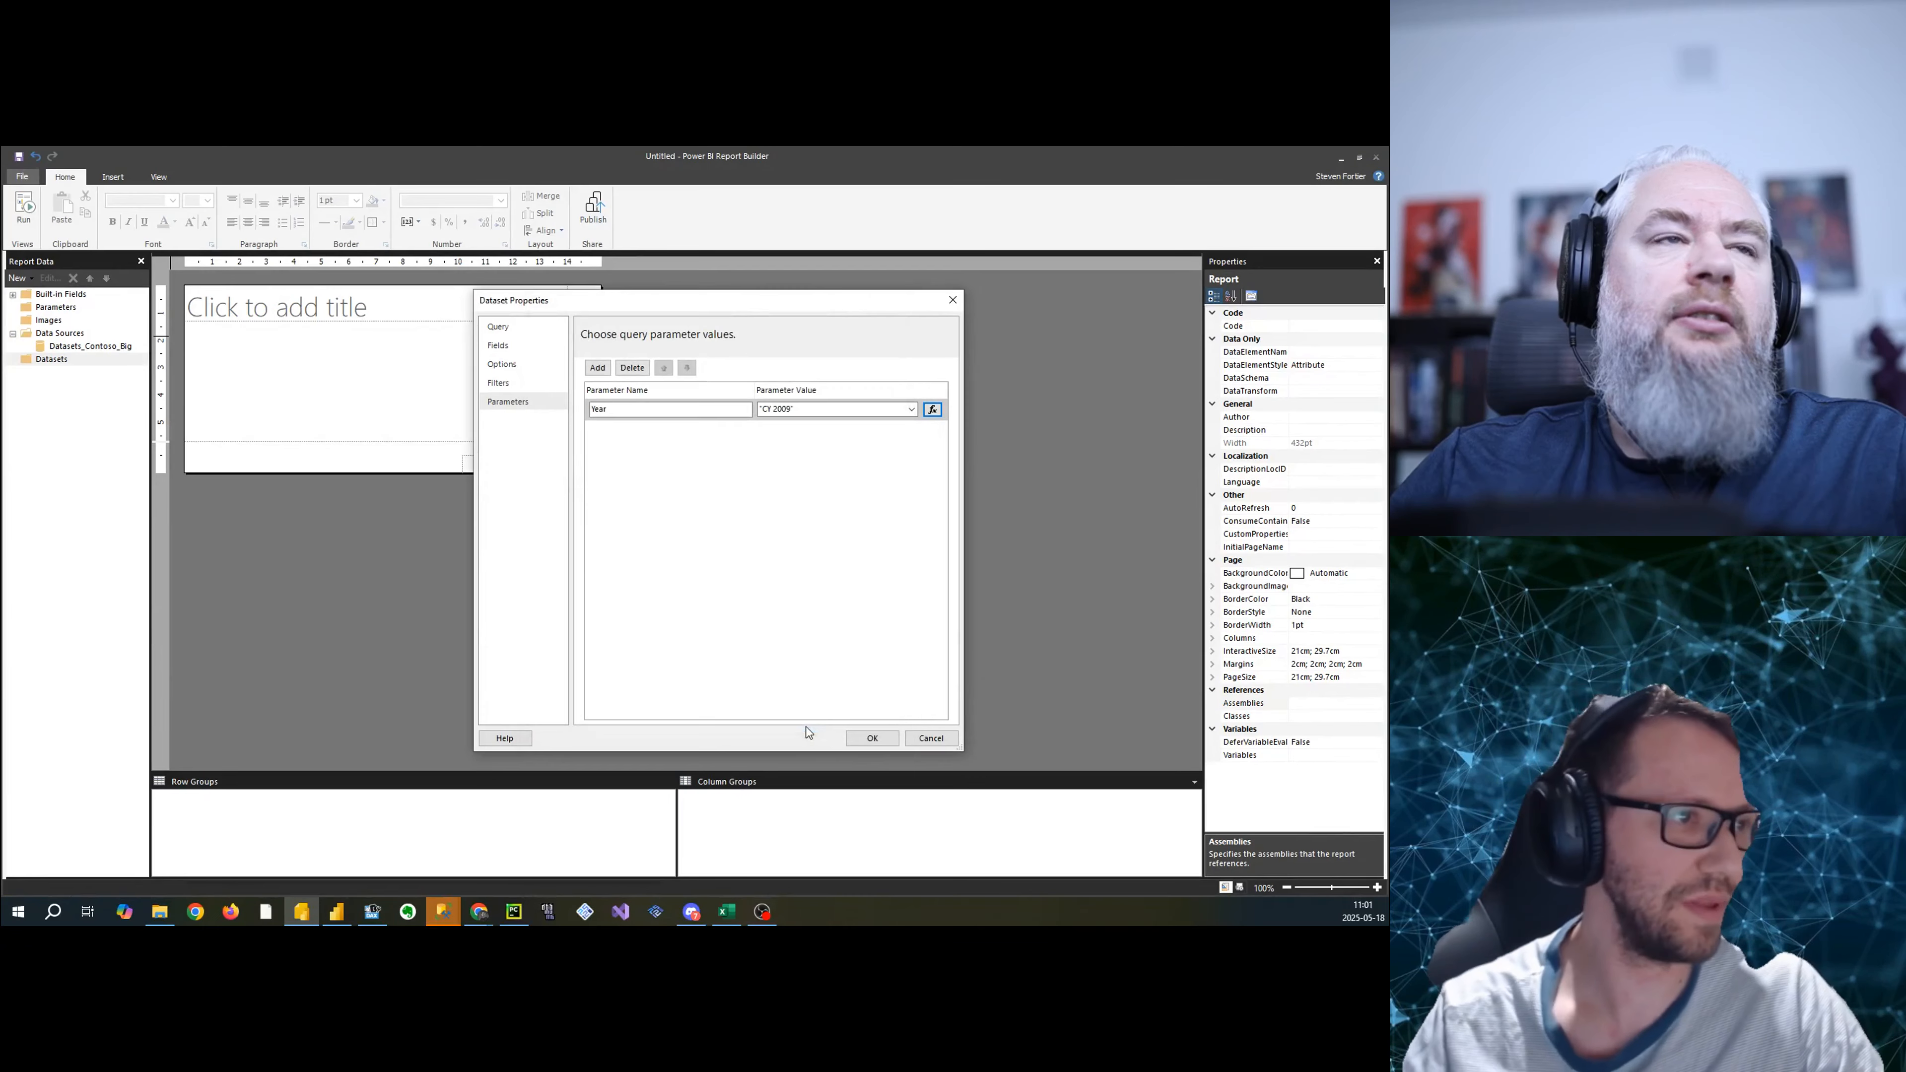
pyautogui.click(873, 737)
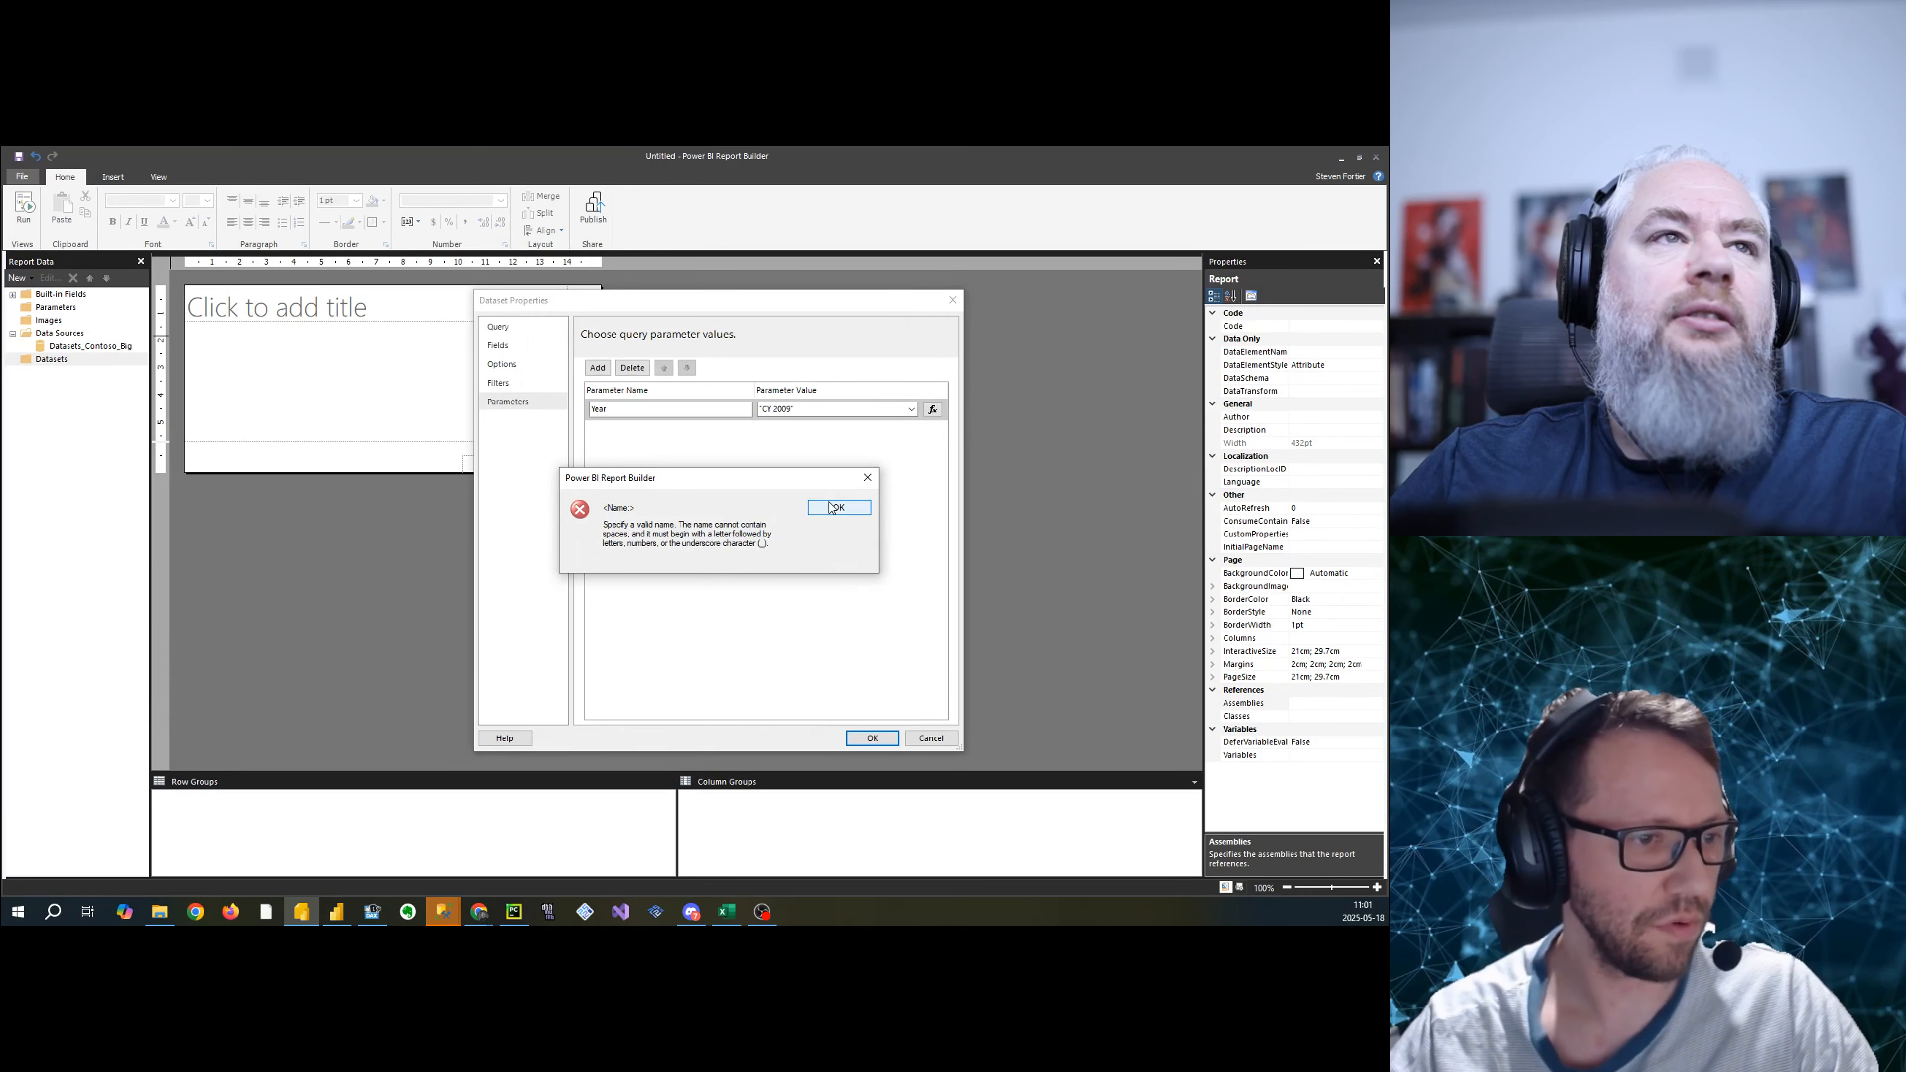
pyautogui.click(873, 485)
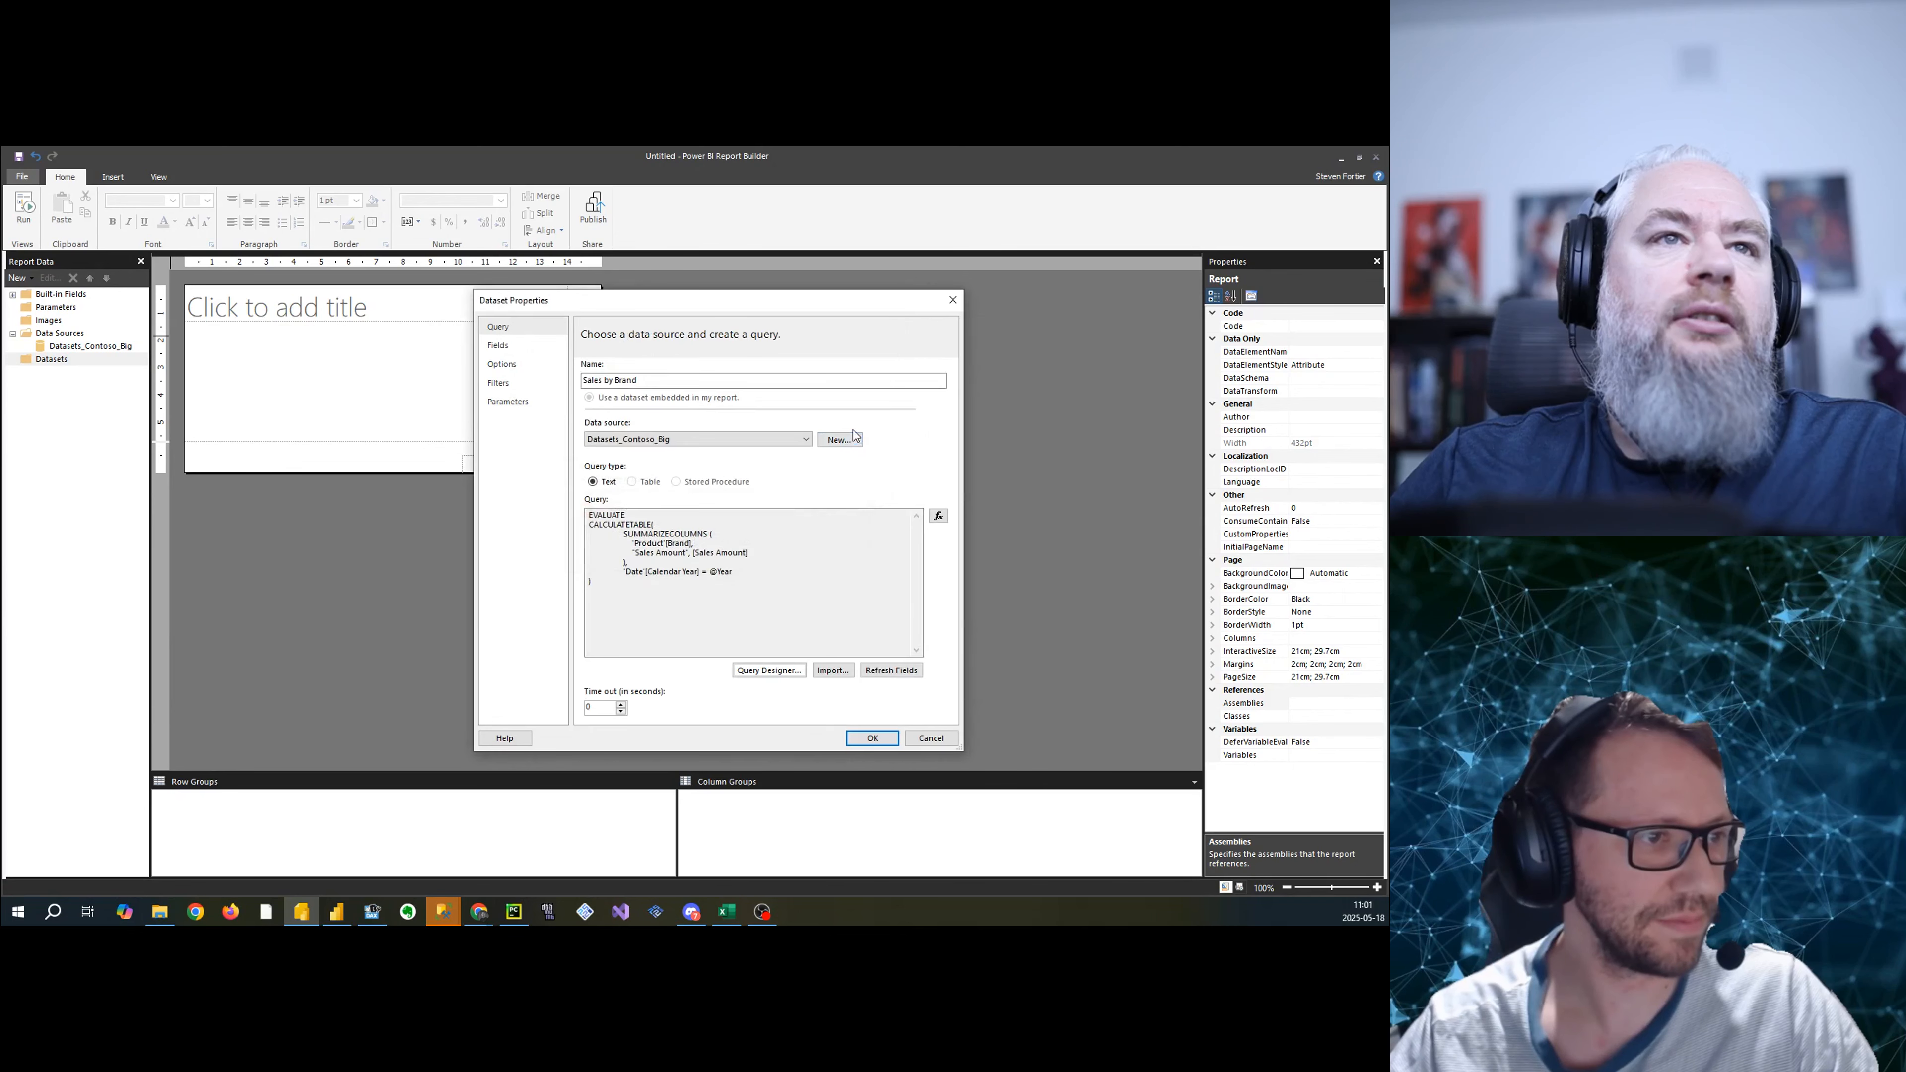
pyautogui.click(872, 738)
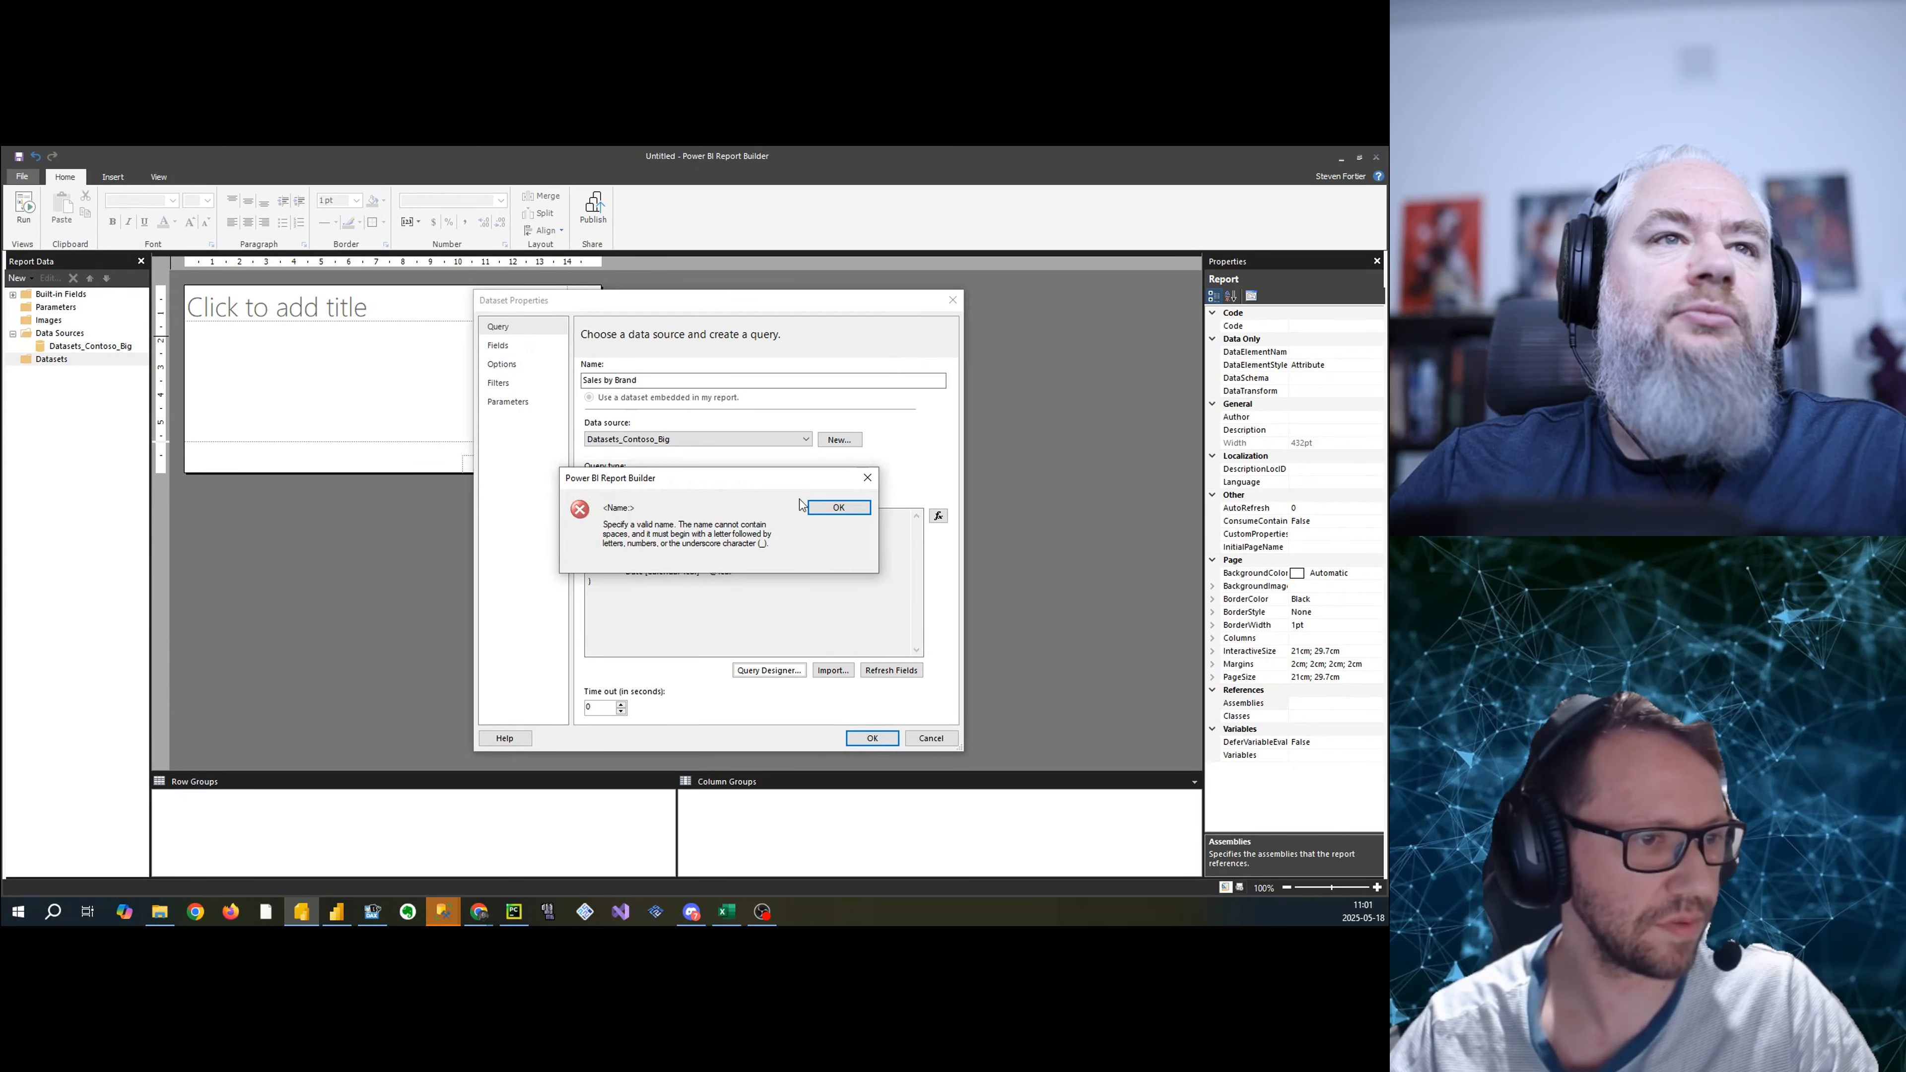
pyautogui.click(867, 479)
# - Clear the Year parameter's value expression and replace it with the built-in Language field
pyautogui.click(508, 402)
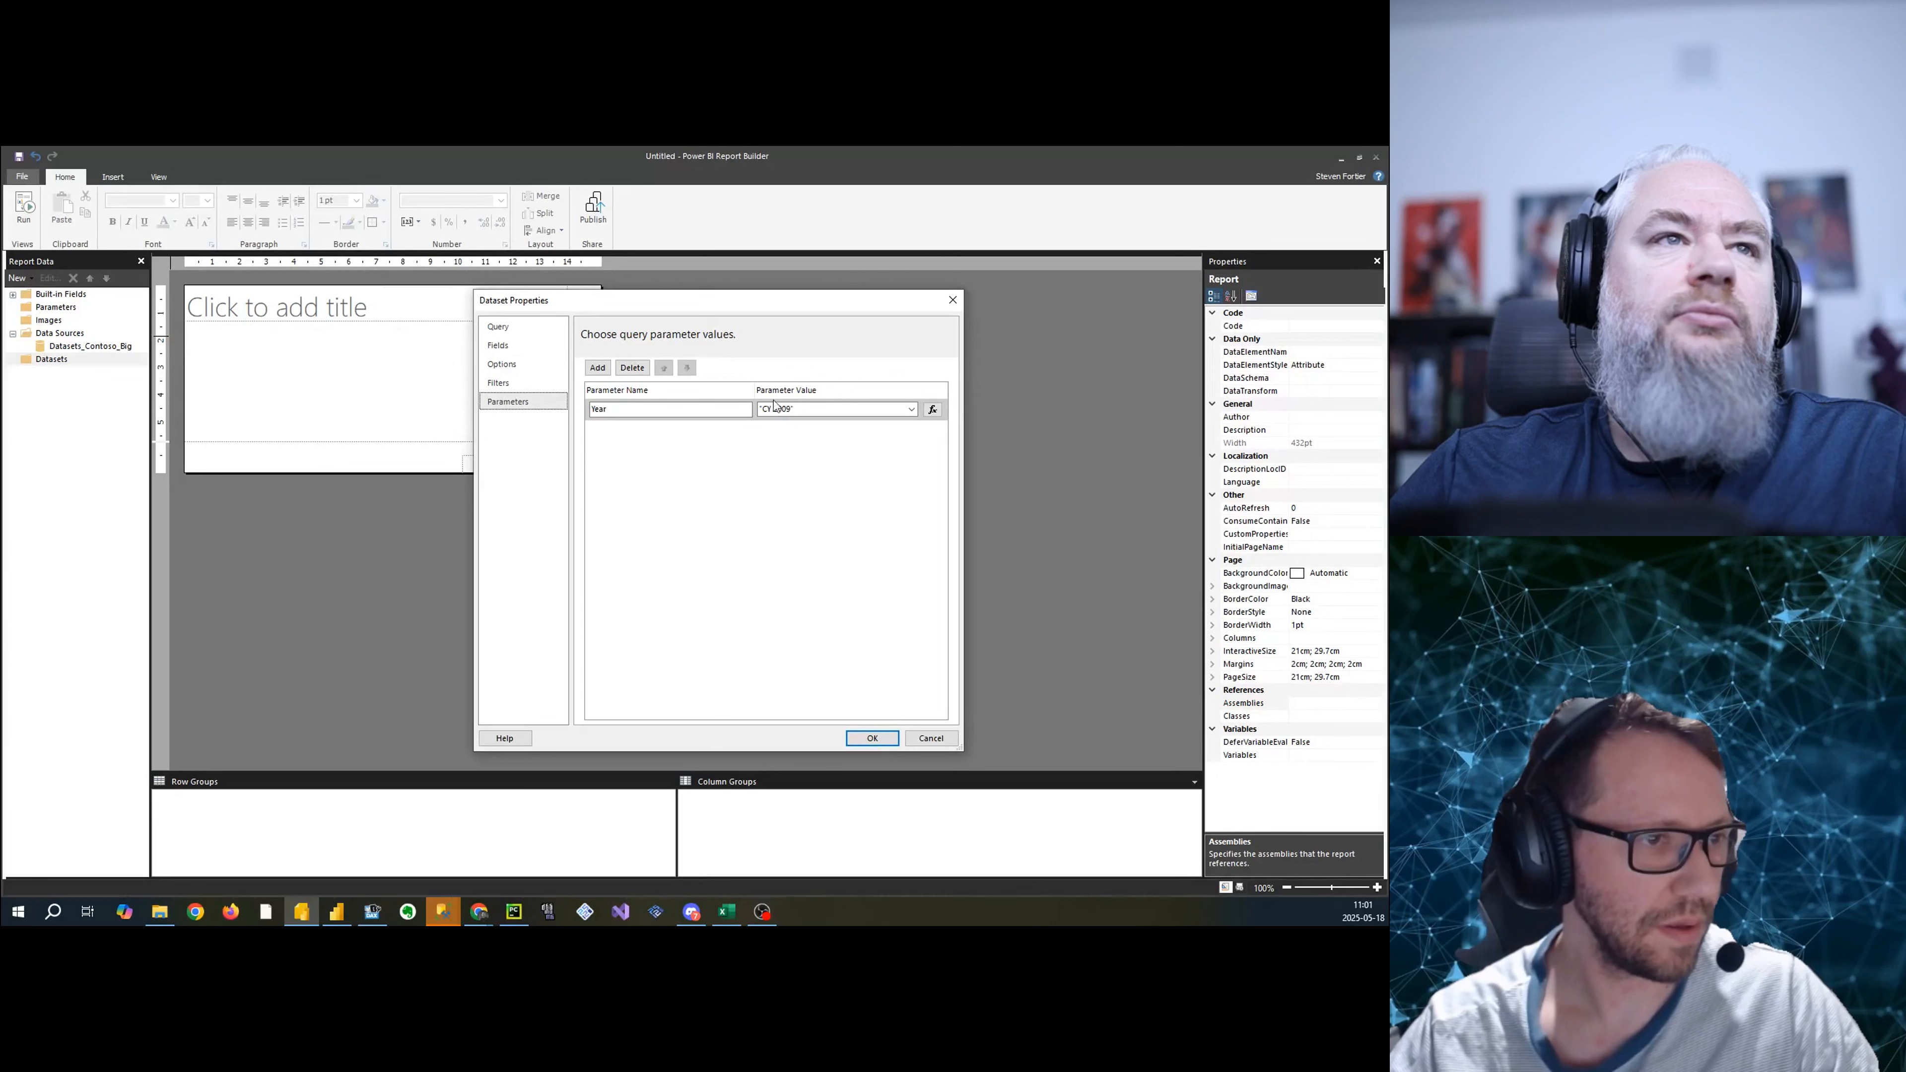
pyautogui.click(848, 409)
pyautogui.click(933, 409)
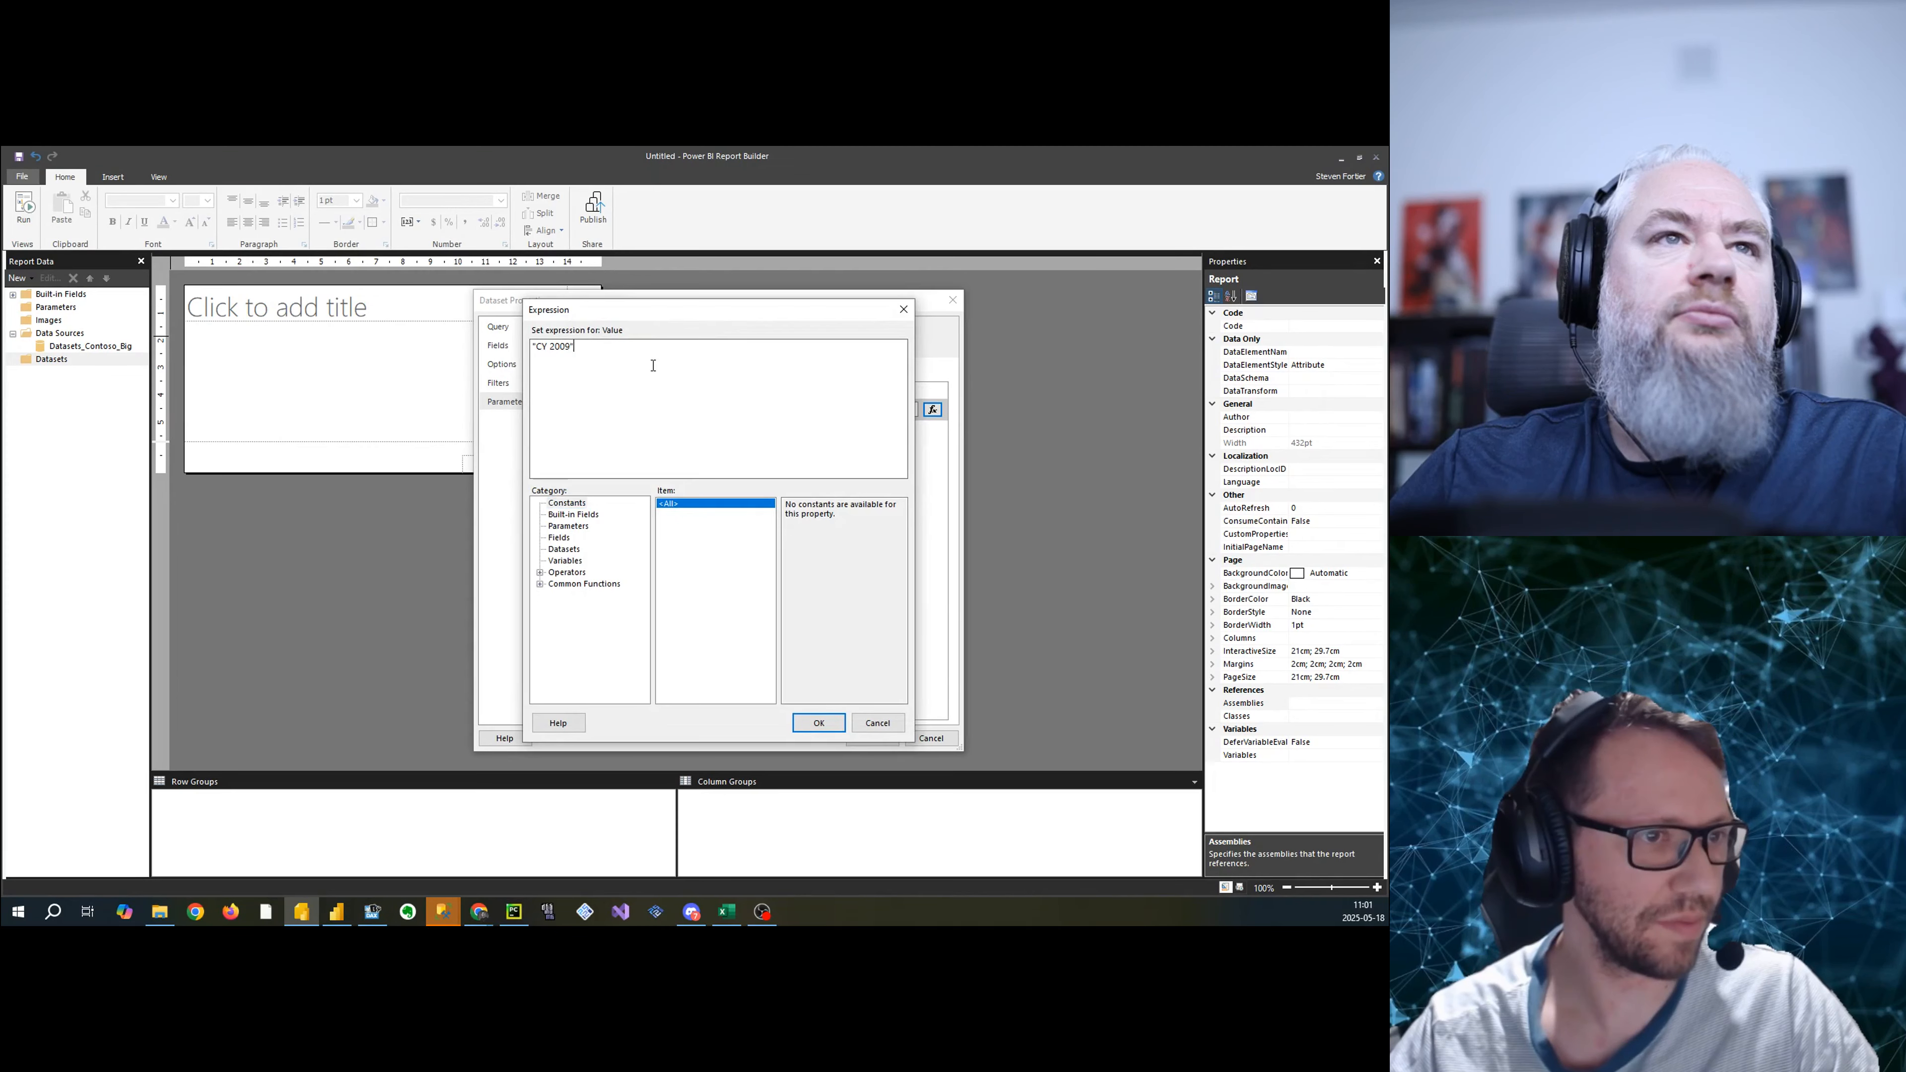
pyautogui.doubleClick(564, 346)
pyautogui.press('BackSpace')
pyautogui.press('BackSpace')
pyautogui.press('BackSpace')
pyautogui.press('BackSpace')
pyautogui.press('BackSpace')
pyautogui.click(571, 526)
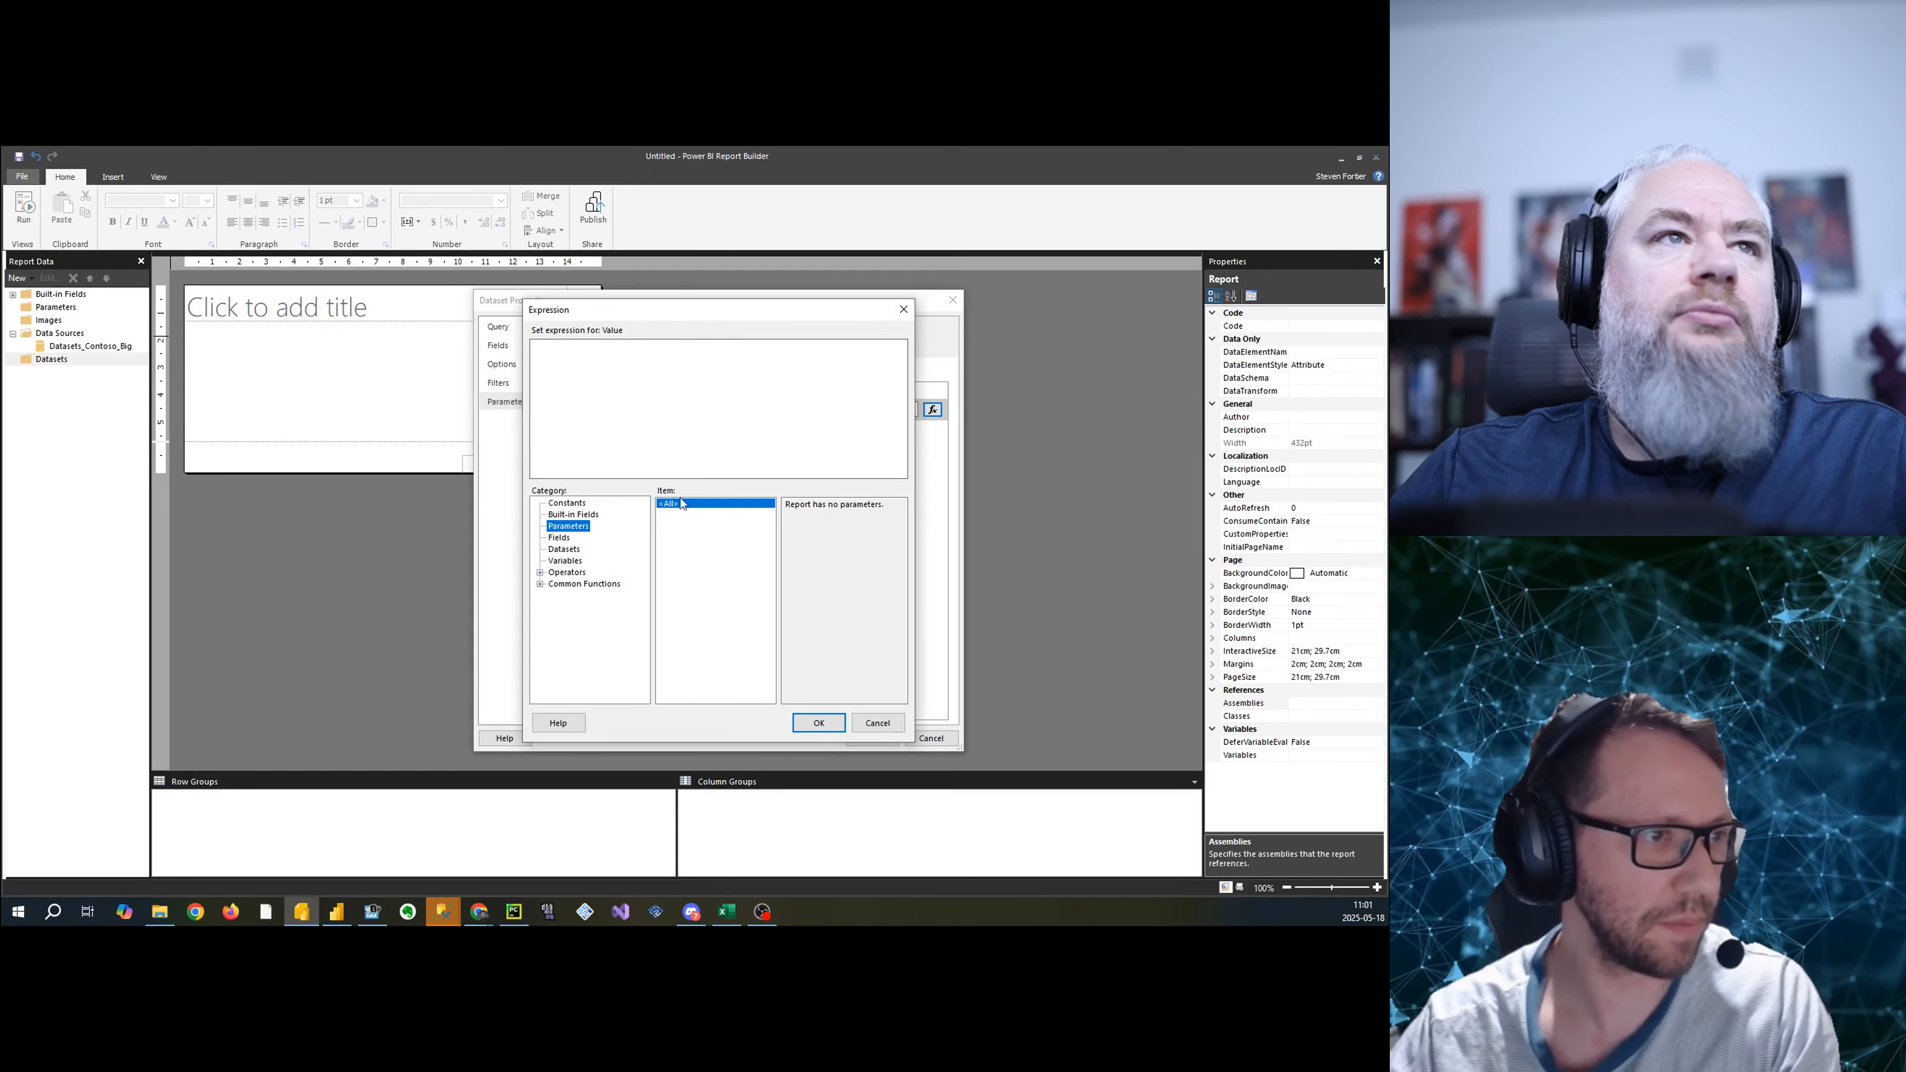
pyautogui.click(567, 515)
pyautogui.doubleClick(692, 513)
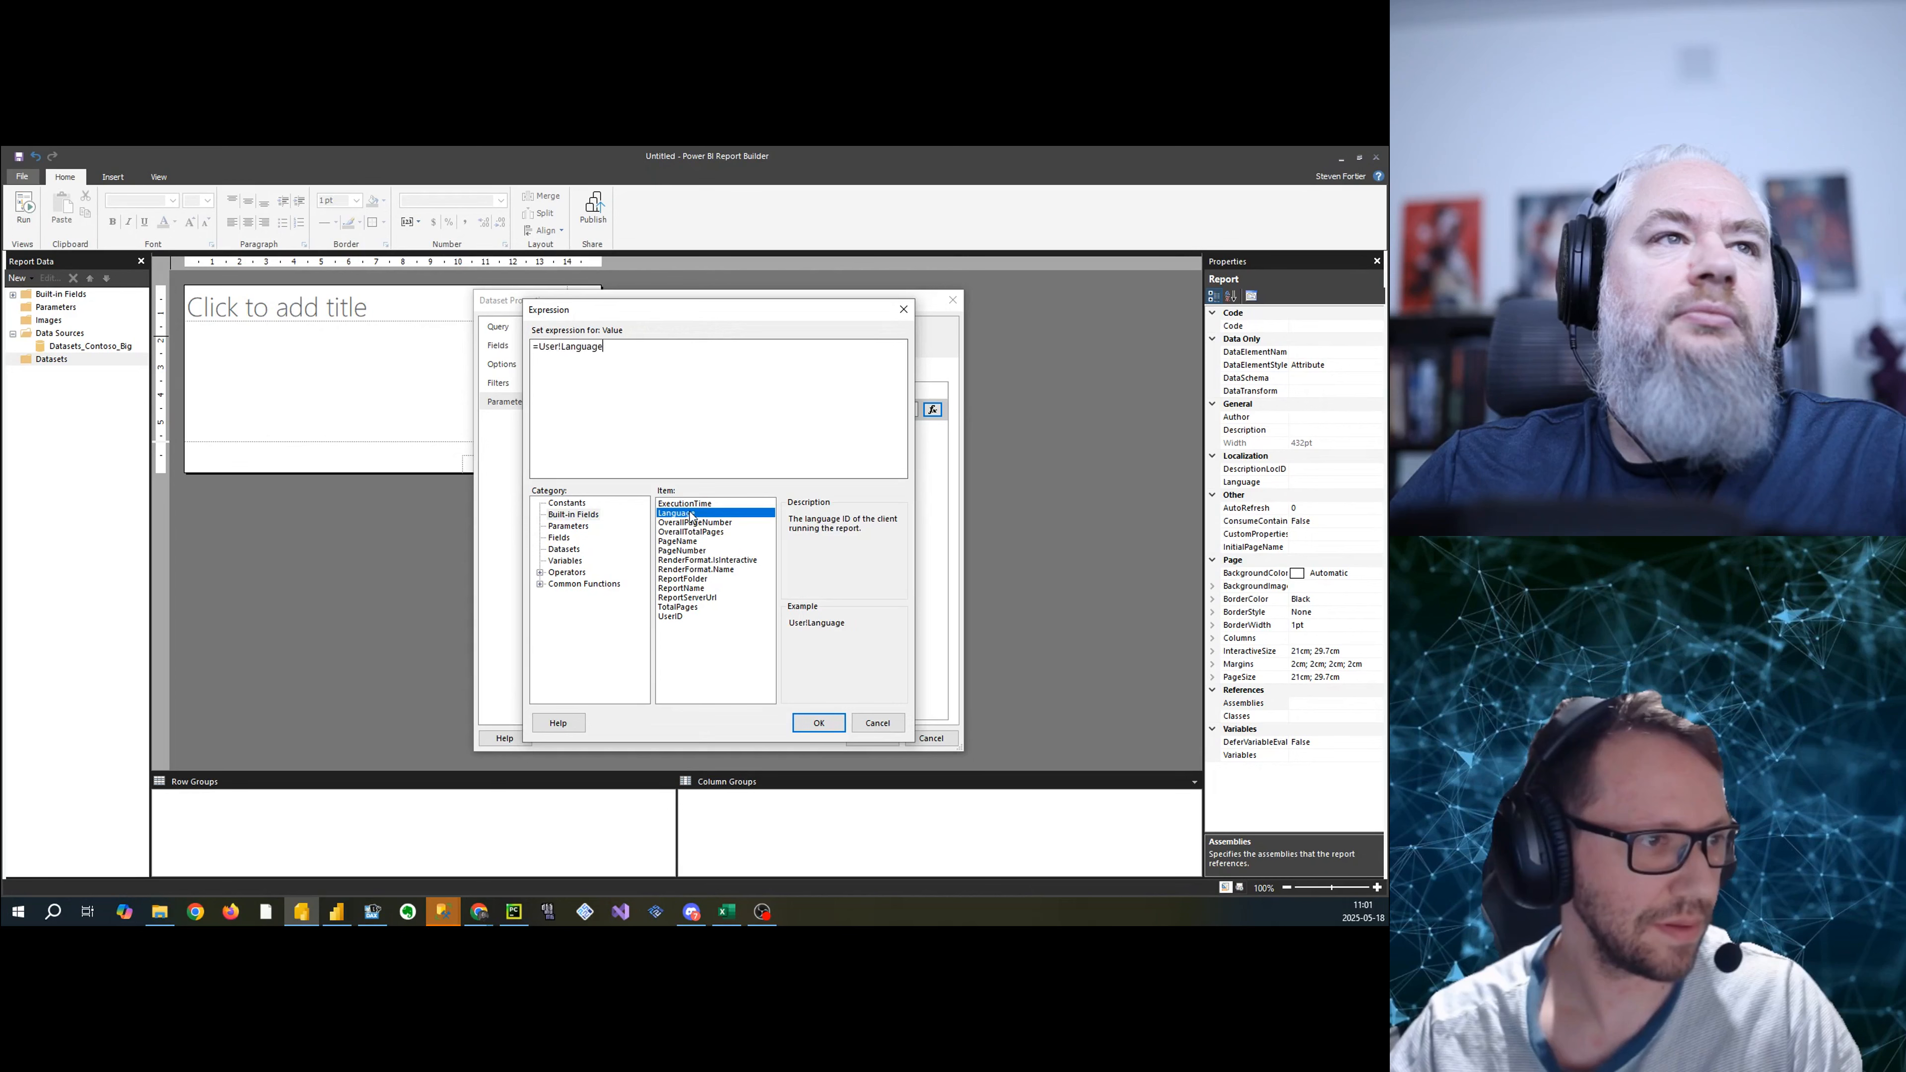
pyautogui.click(819, 721)
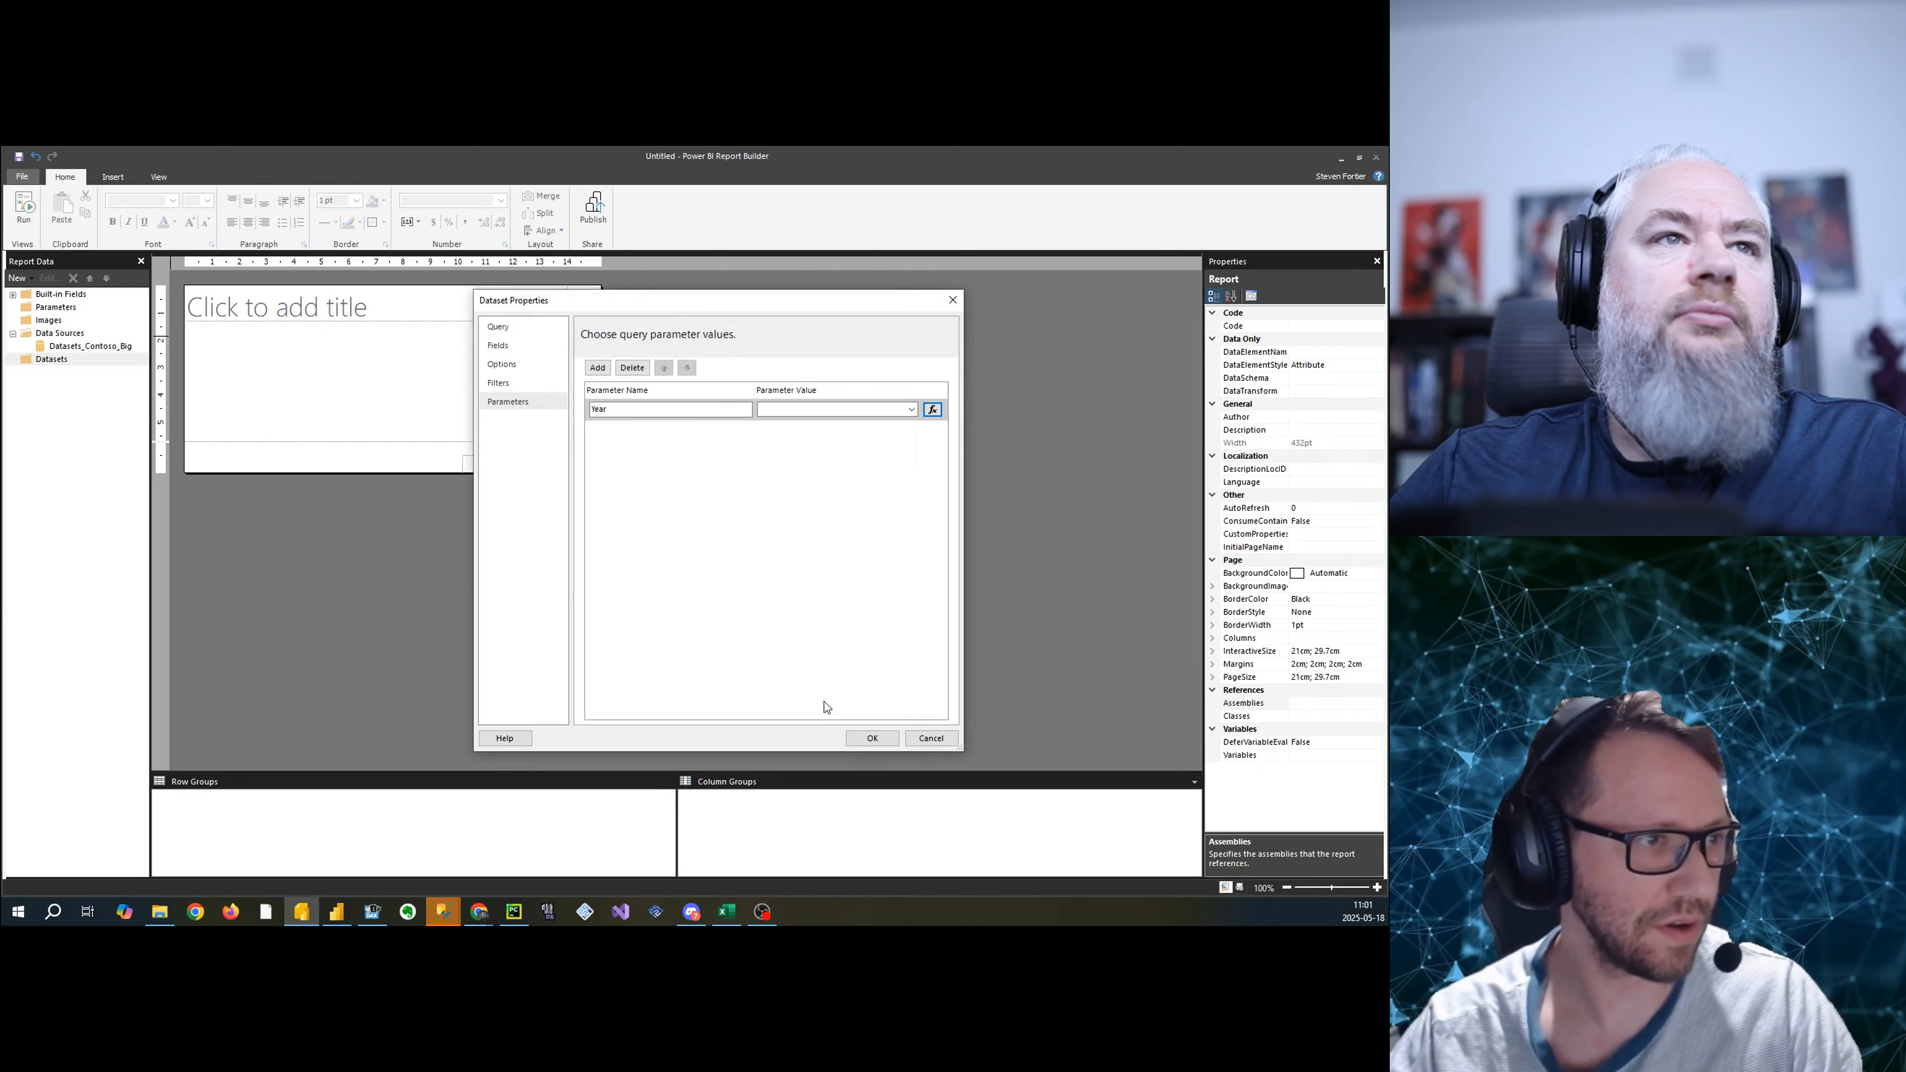
# - Enter =User!Language as the Year parameter's value expression and try to accept the dataset
pyautogui.click(910, 413)
pyautogui.click(909, 413)
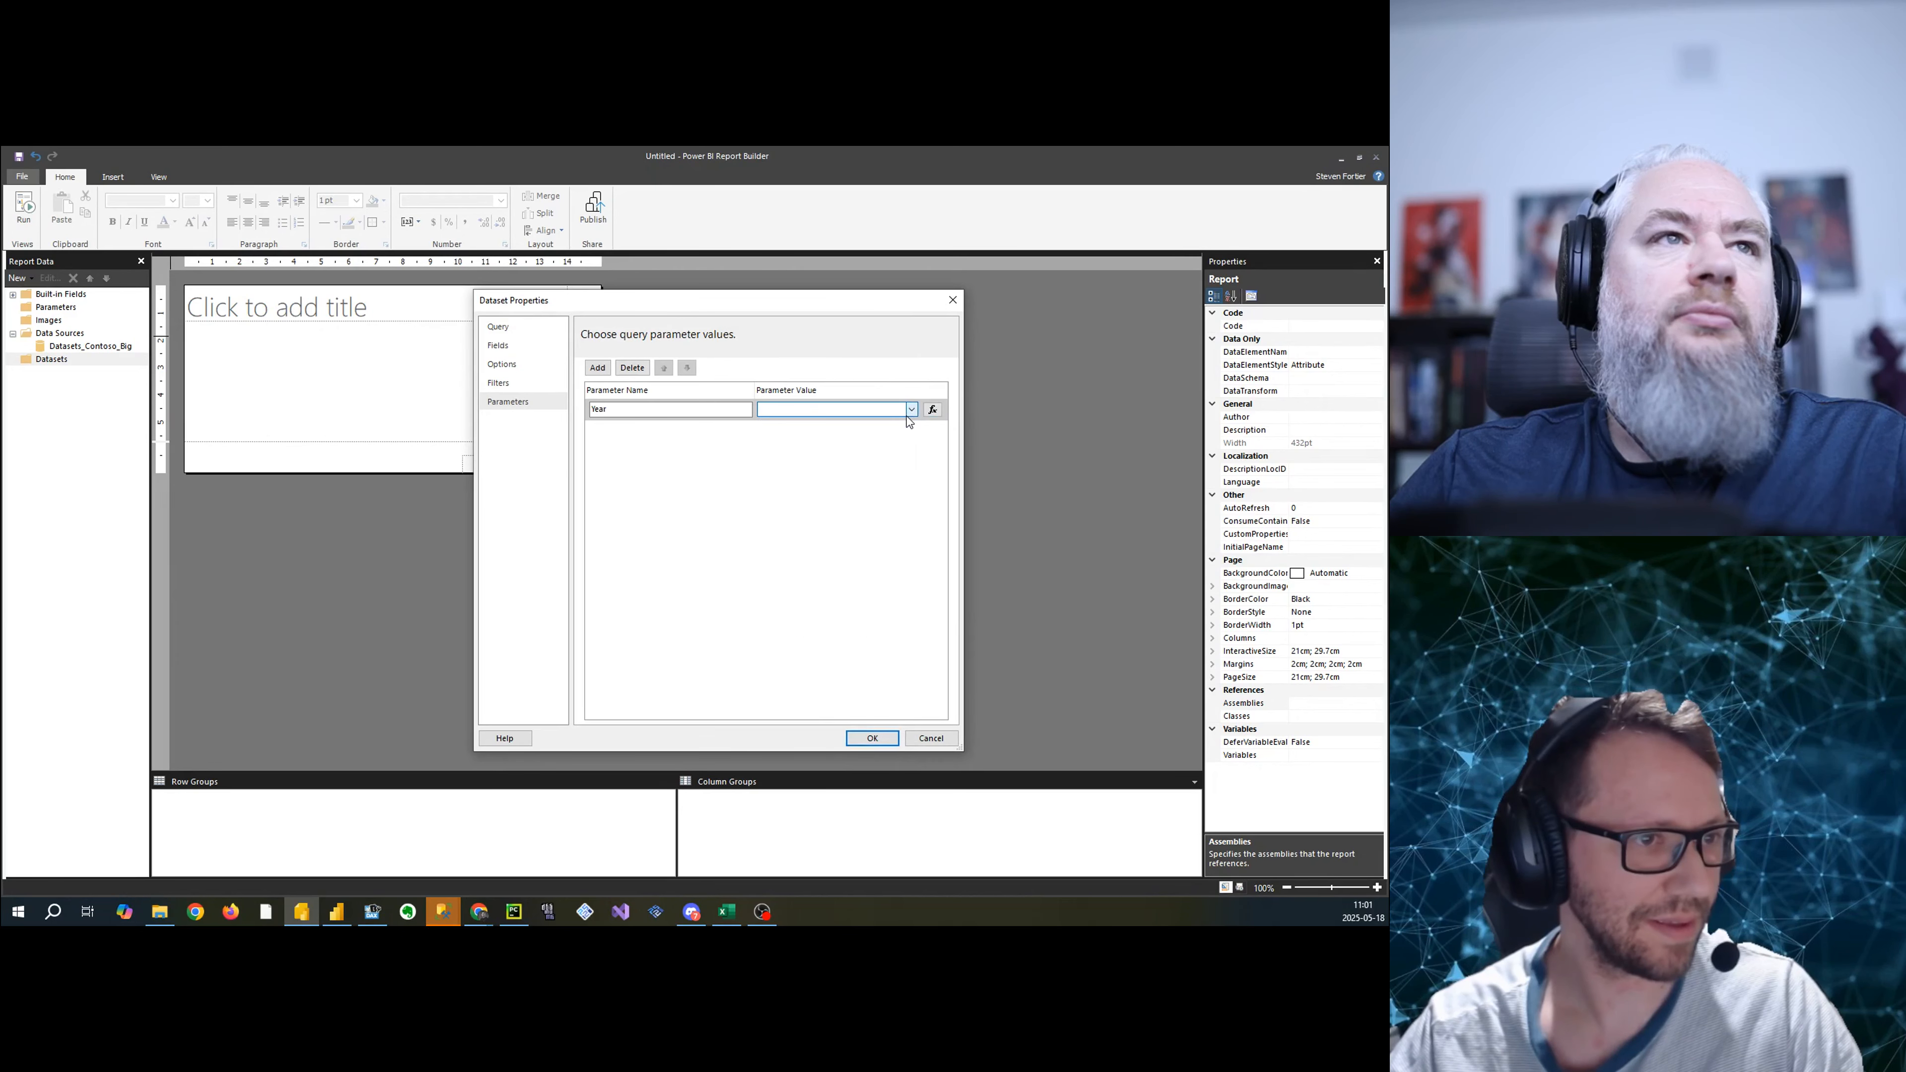
pyautogui.click(933, 410)
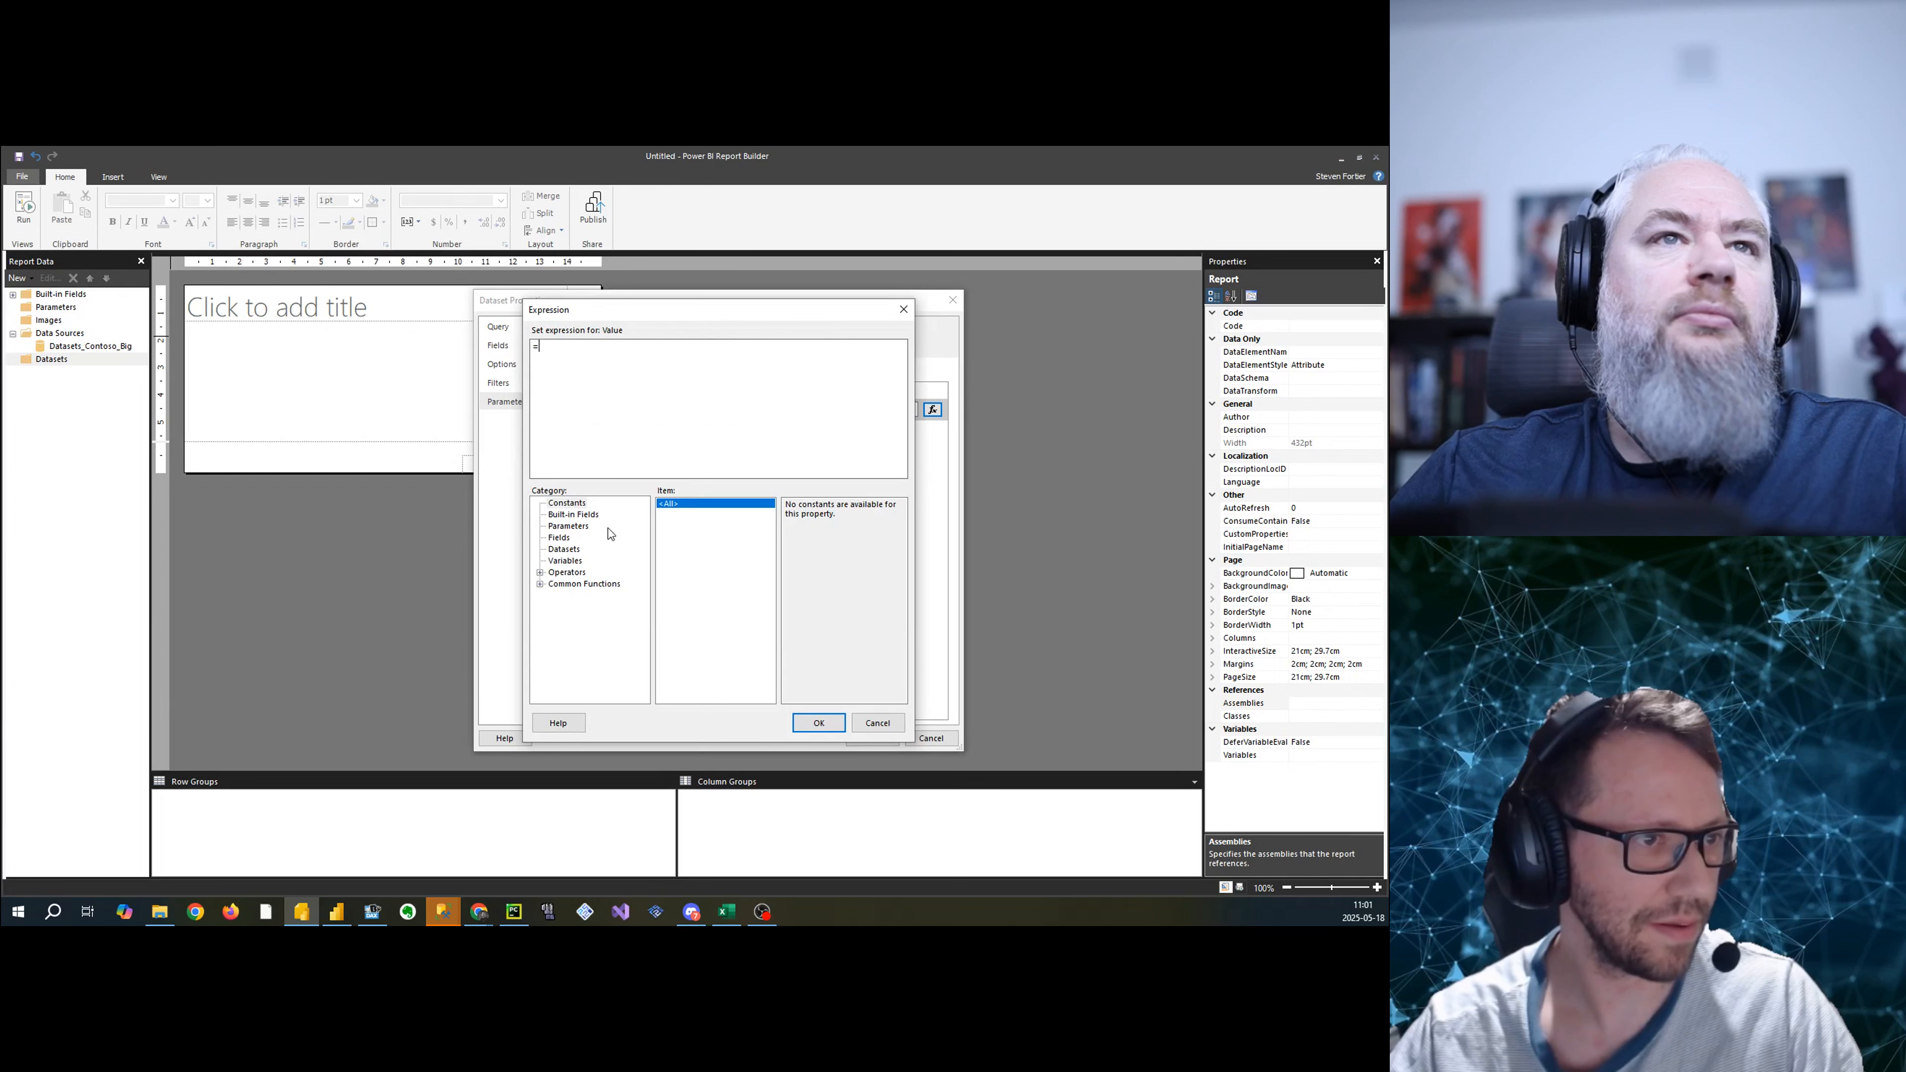
pyautogui.click(569, 526)
pyautogui.click(578, 515)
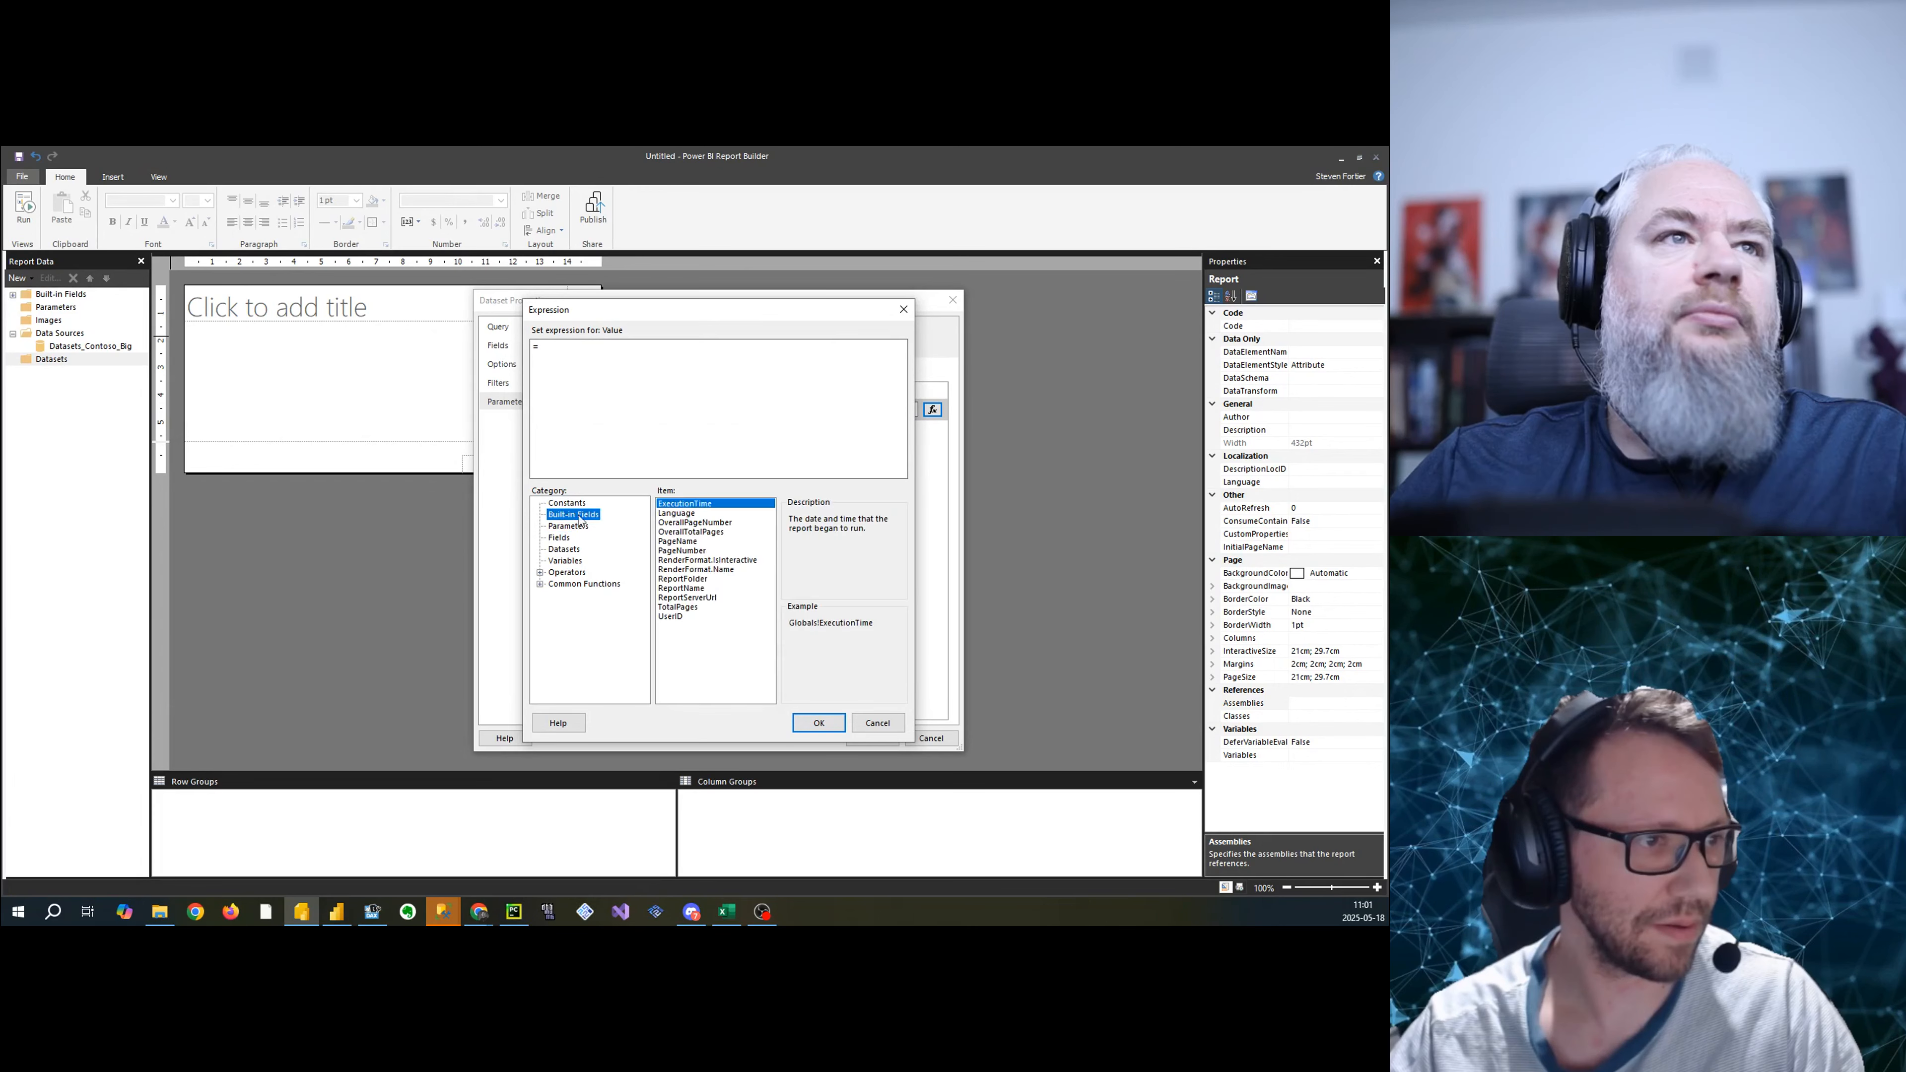
pyautogui.doubleClick(694, 515)
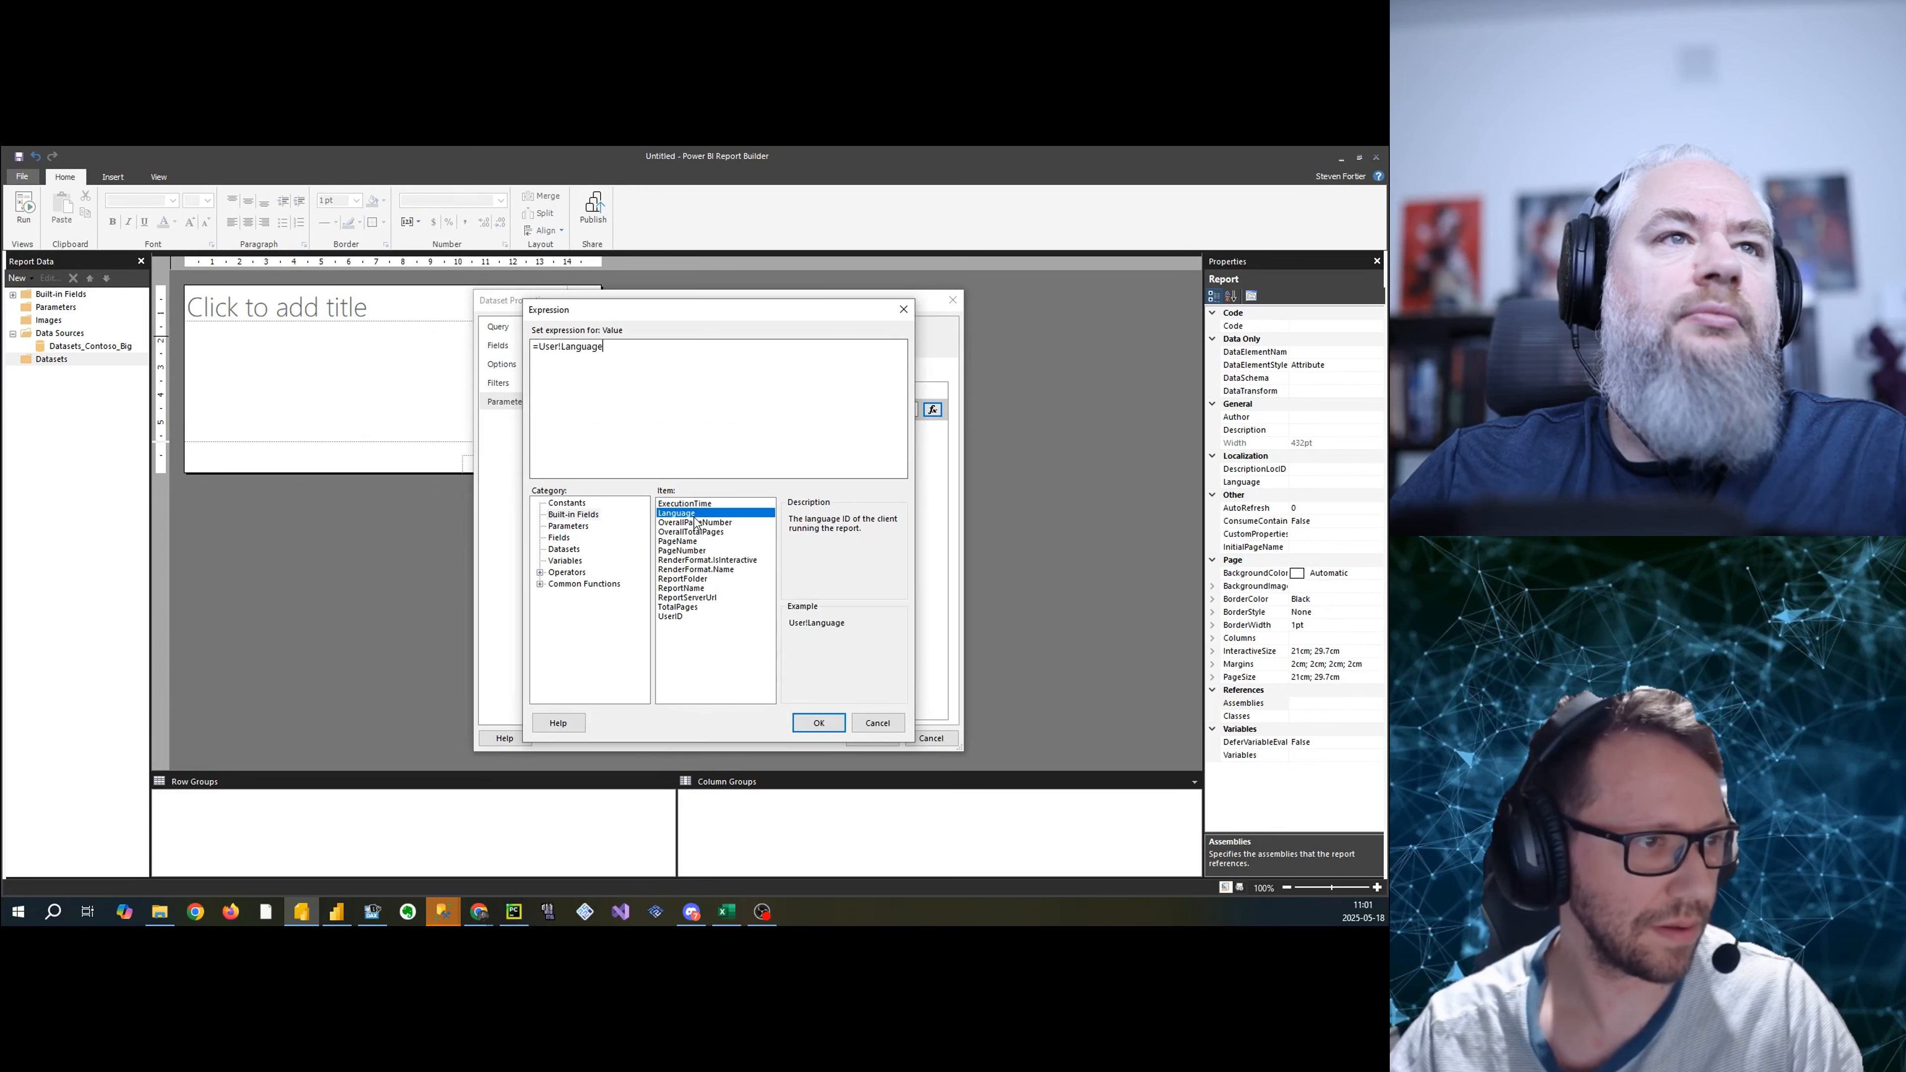
pyautogui.click(818, 723)
pyautogui.click(872, 739)
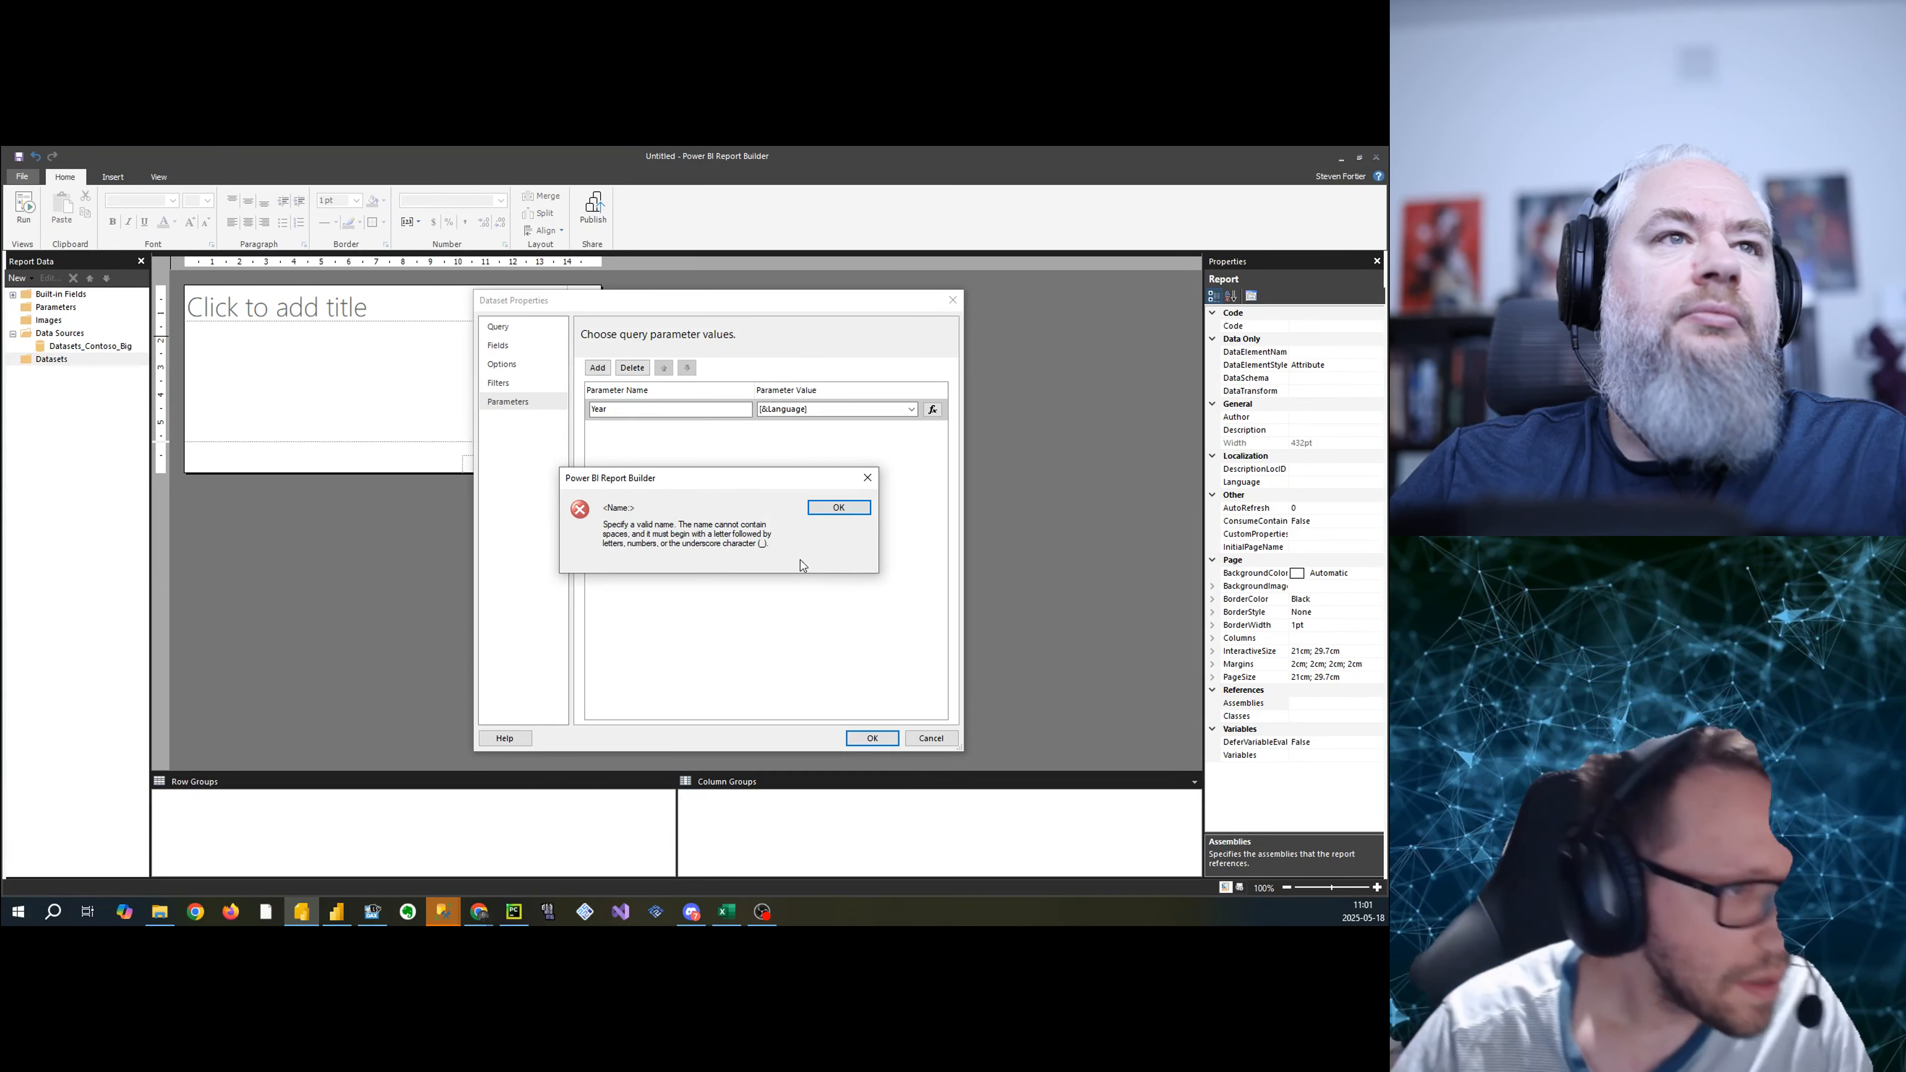
pyautogui.click(866, 484)
# - Recheck the dataset's filters, query and Year parameter settings, and try to accept the dataset once more
pyautogui.click(536, 388)
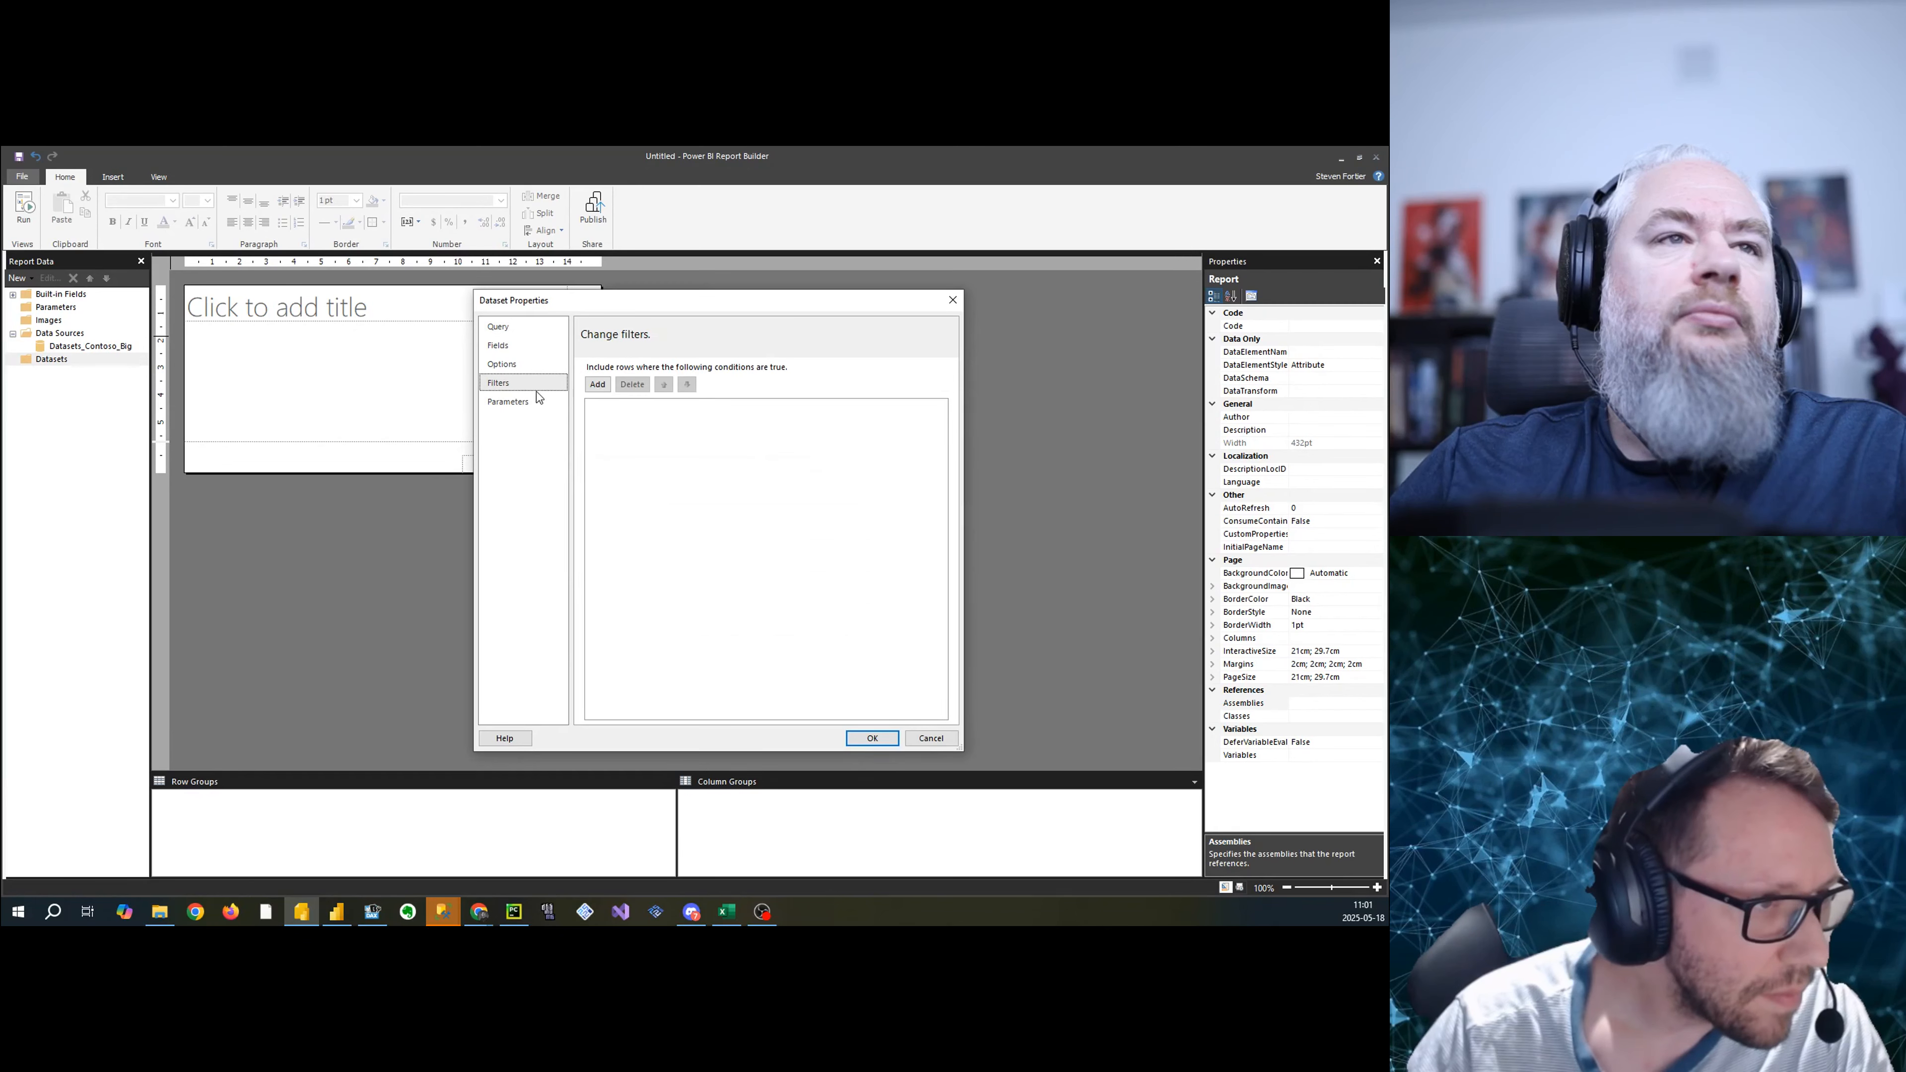
pyautogui.click(539, 398)
pyautogui.click(847, 409)
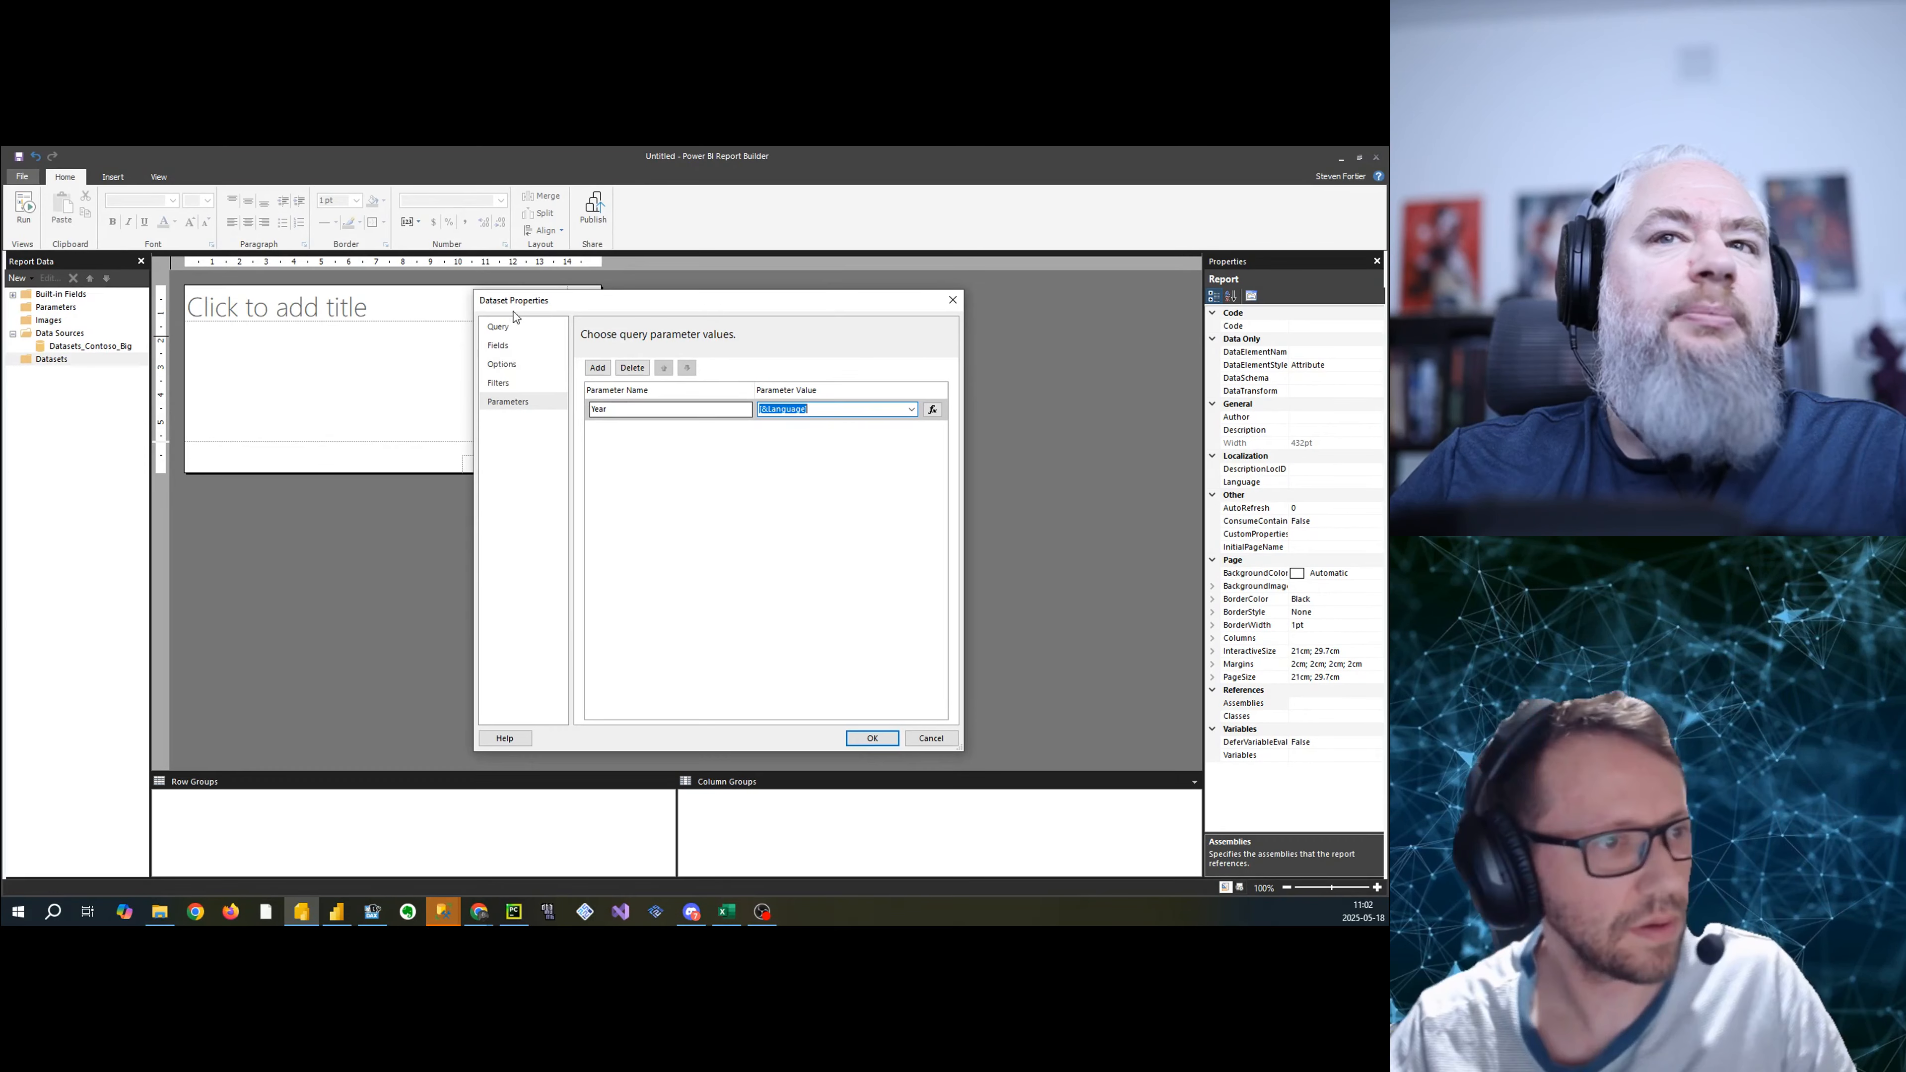
pyautogui.click(507, 328)
pyautogui.click(508, 402)
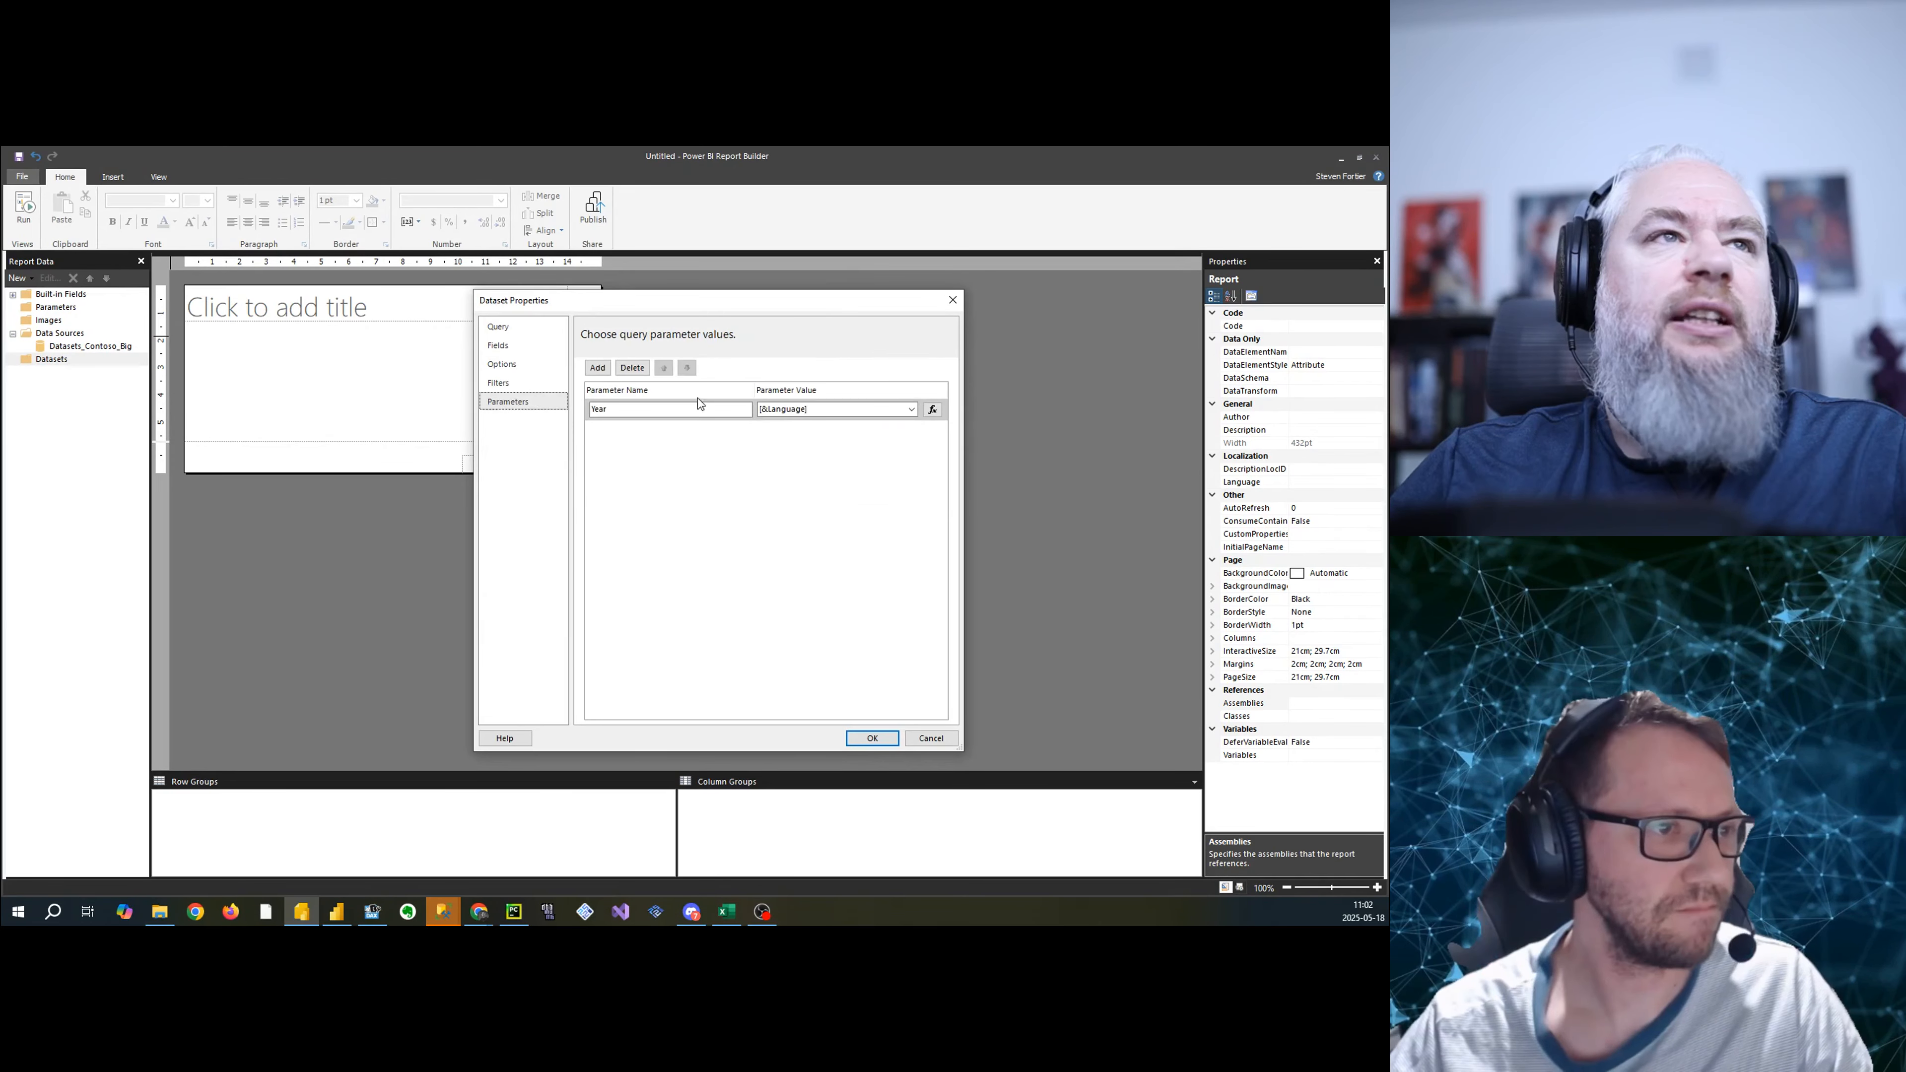
pyautogui.click(862, 407)
pyautogui.click(875, 739)
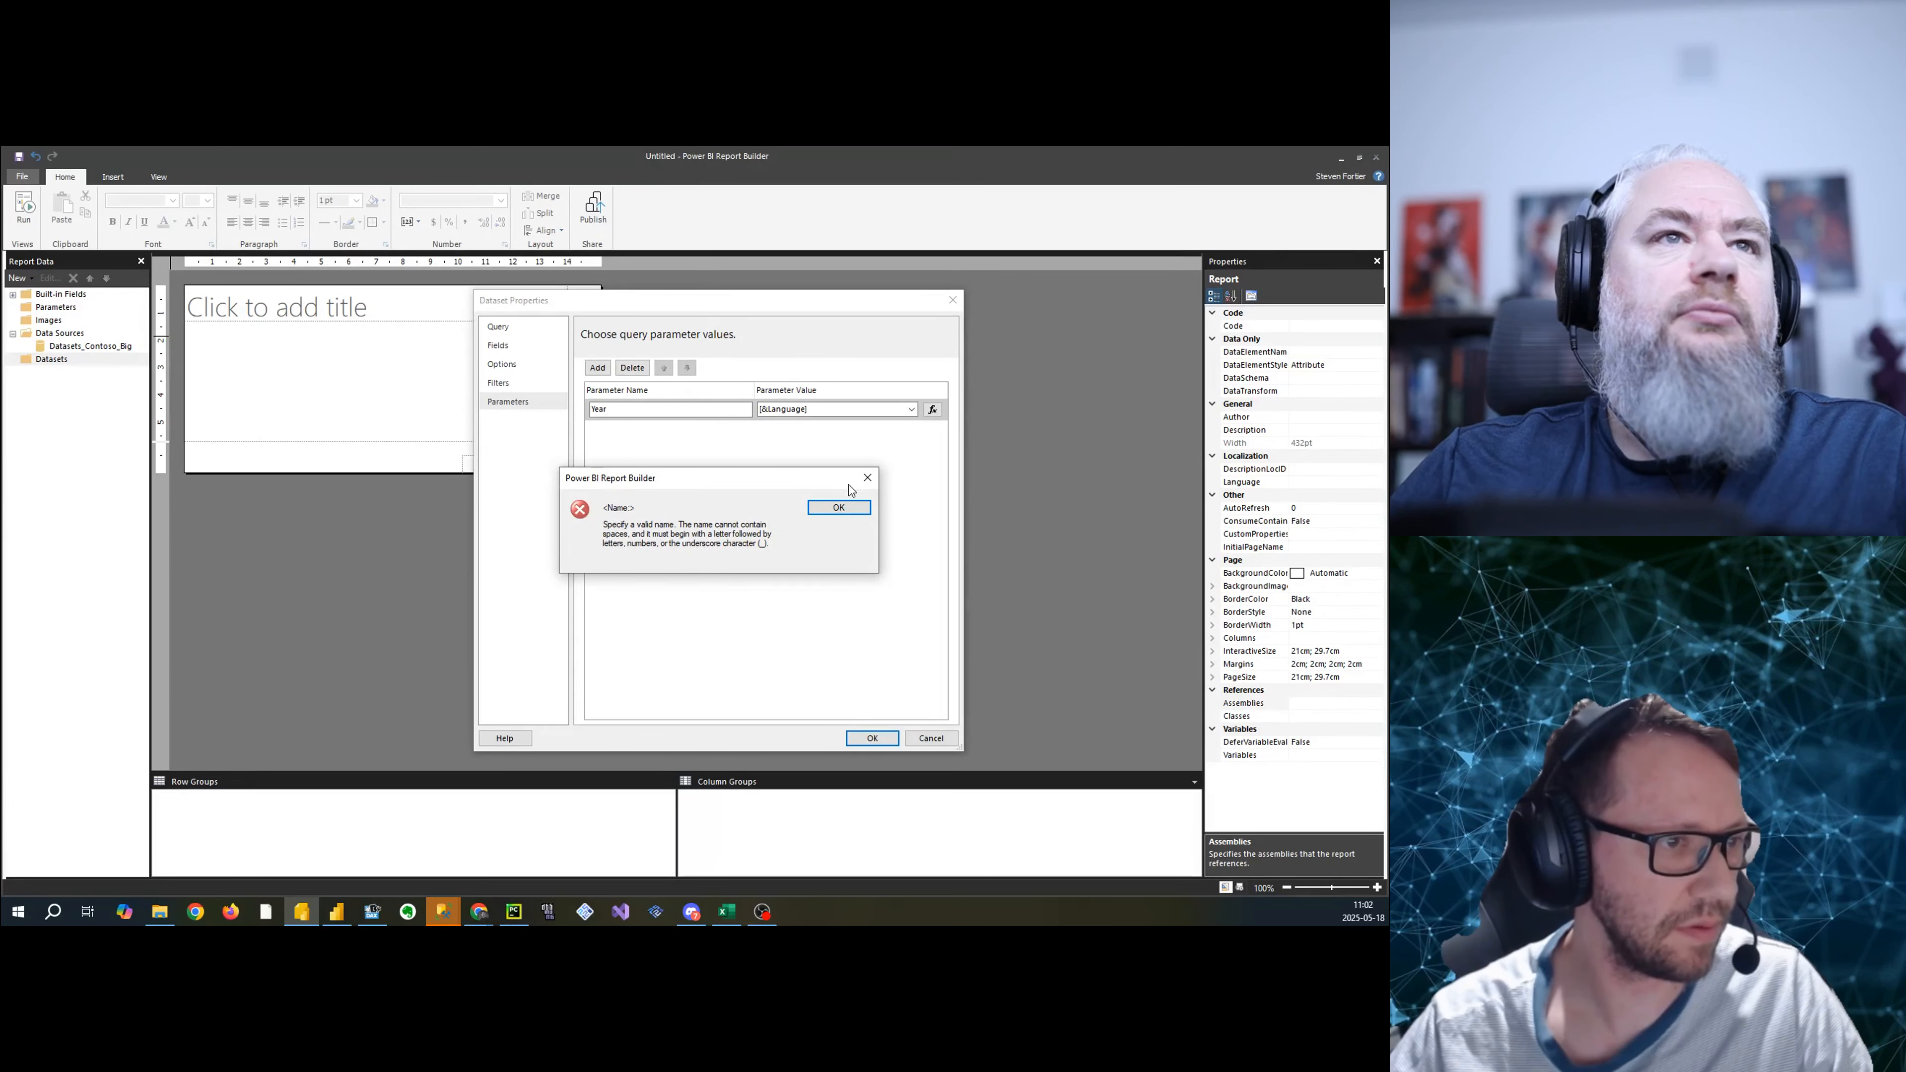
pyautogui.click(868, 478)
# - Select the full DAX query text in the dataset properties and cancel creating the Sales by Brand dataset
pyautogui.click(787, 591)
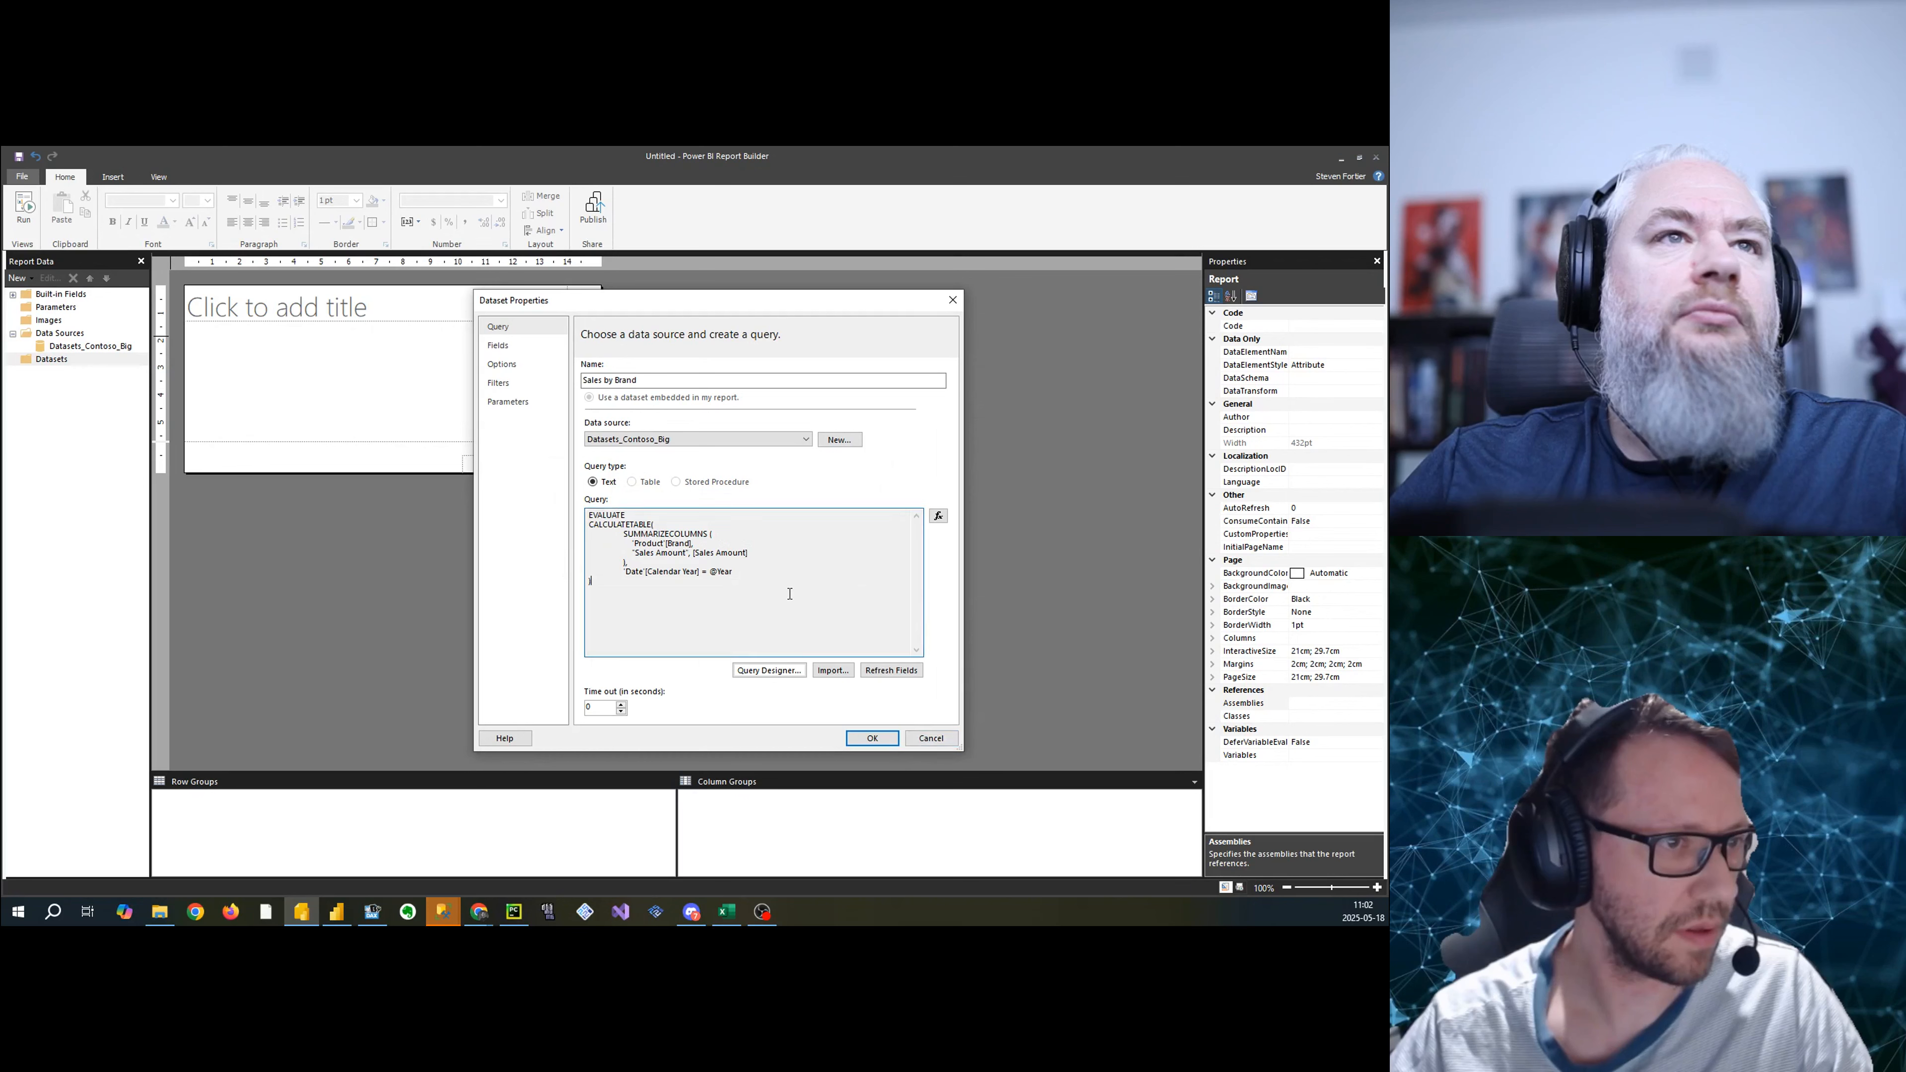
pyautogui.hotkey('ctrl', 'a')
pyautogui.click(931, 738)
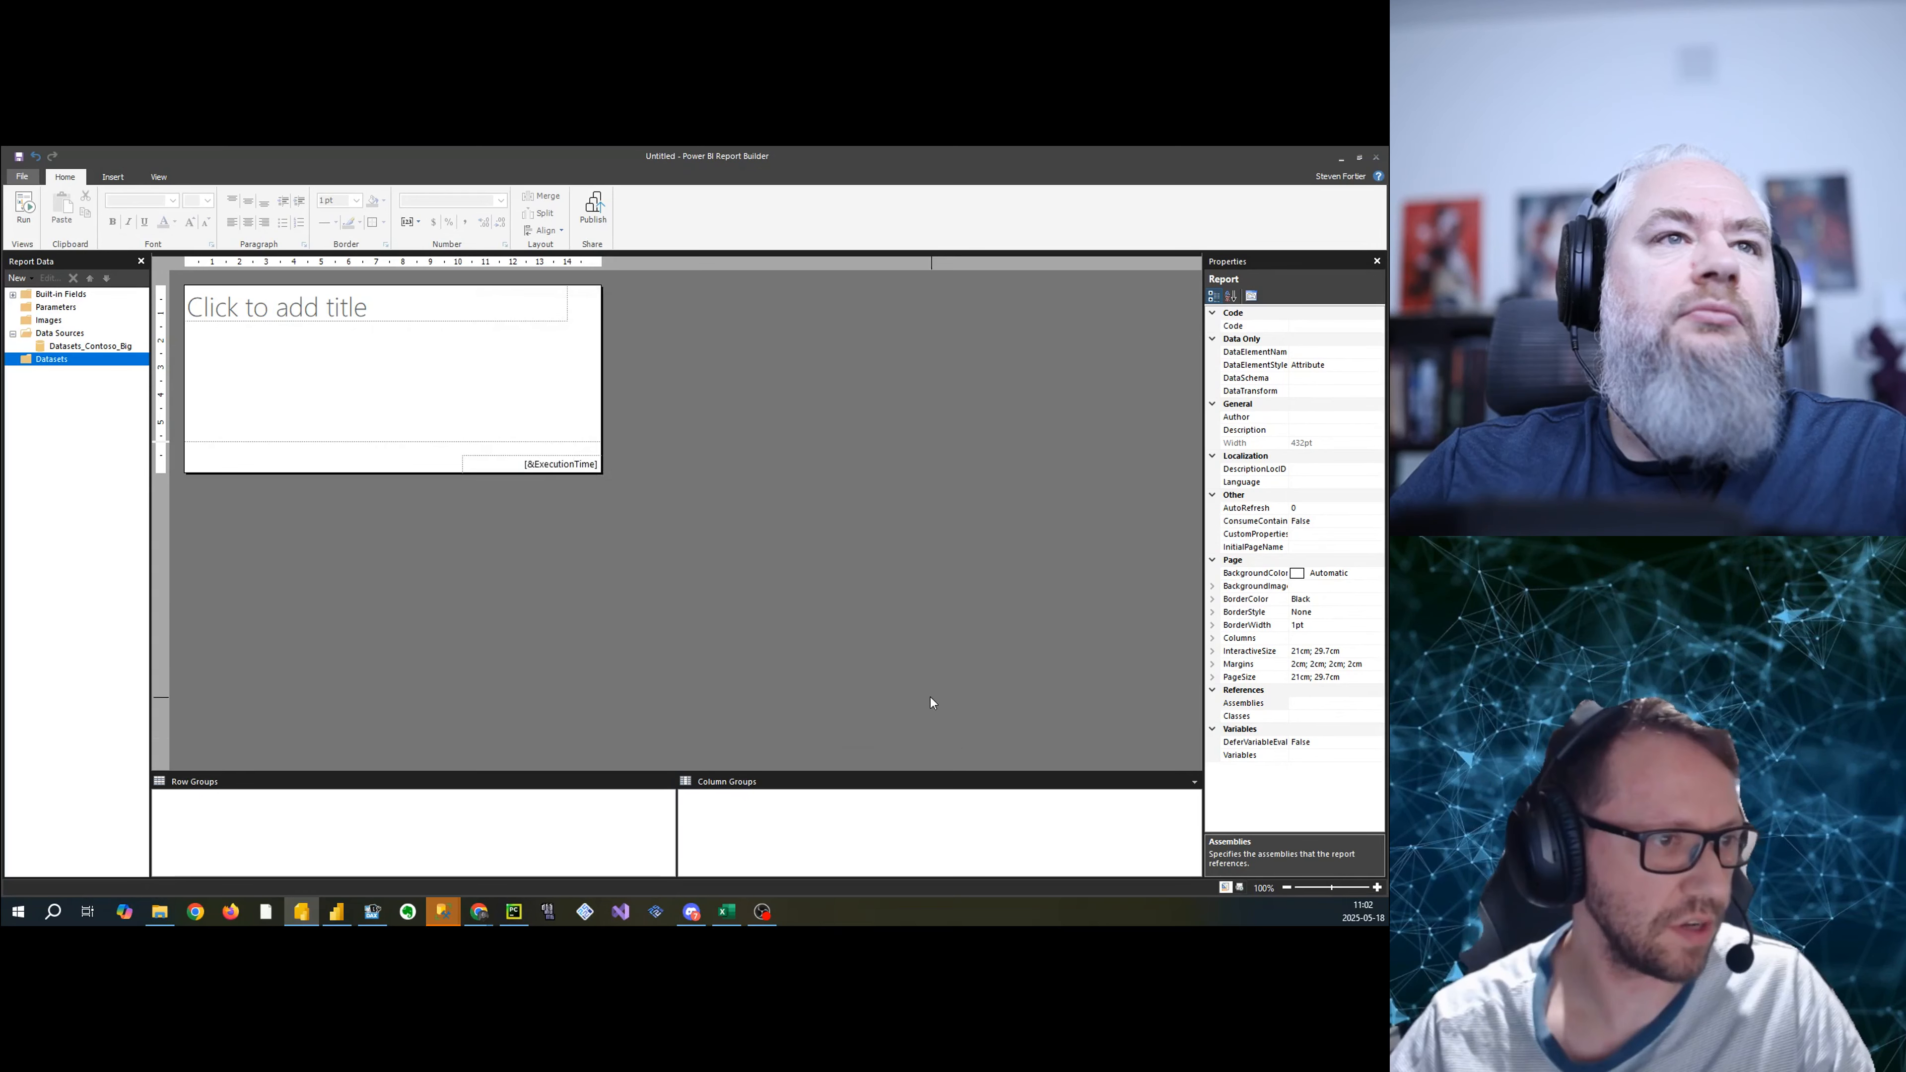
# - Add a new report parameter and name it Calendar Year
pyautogui.rightClick(56, 307)
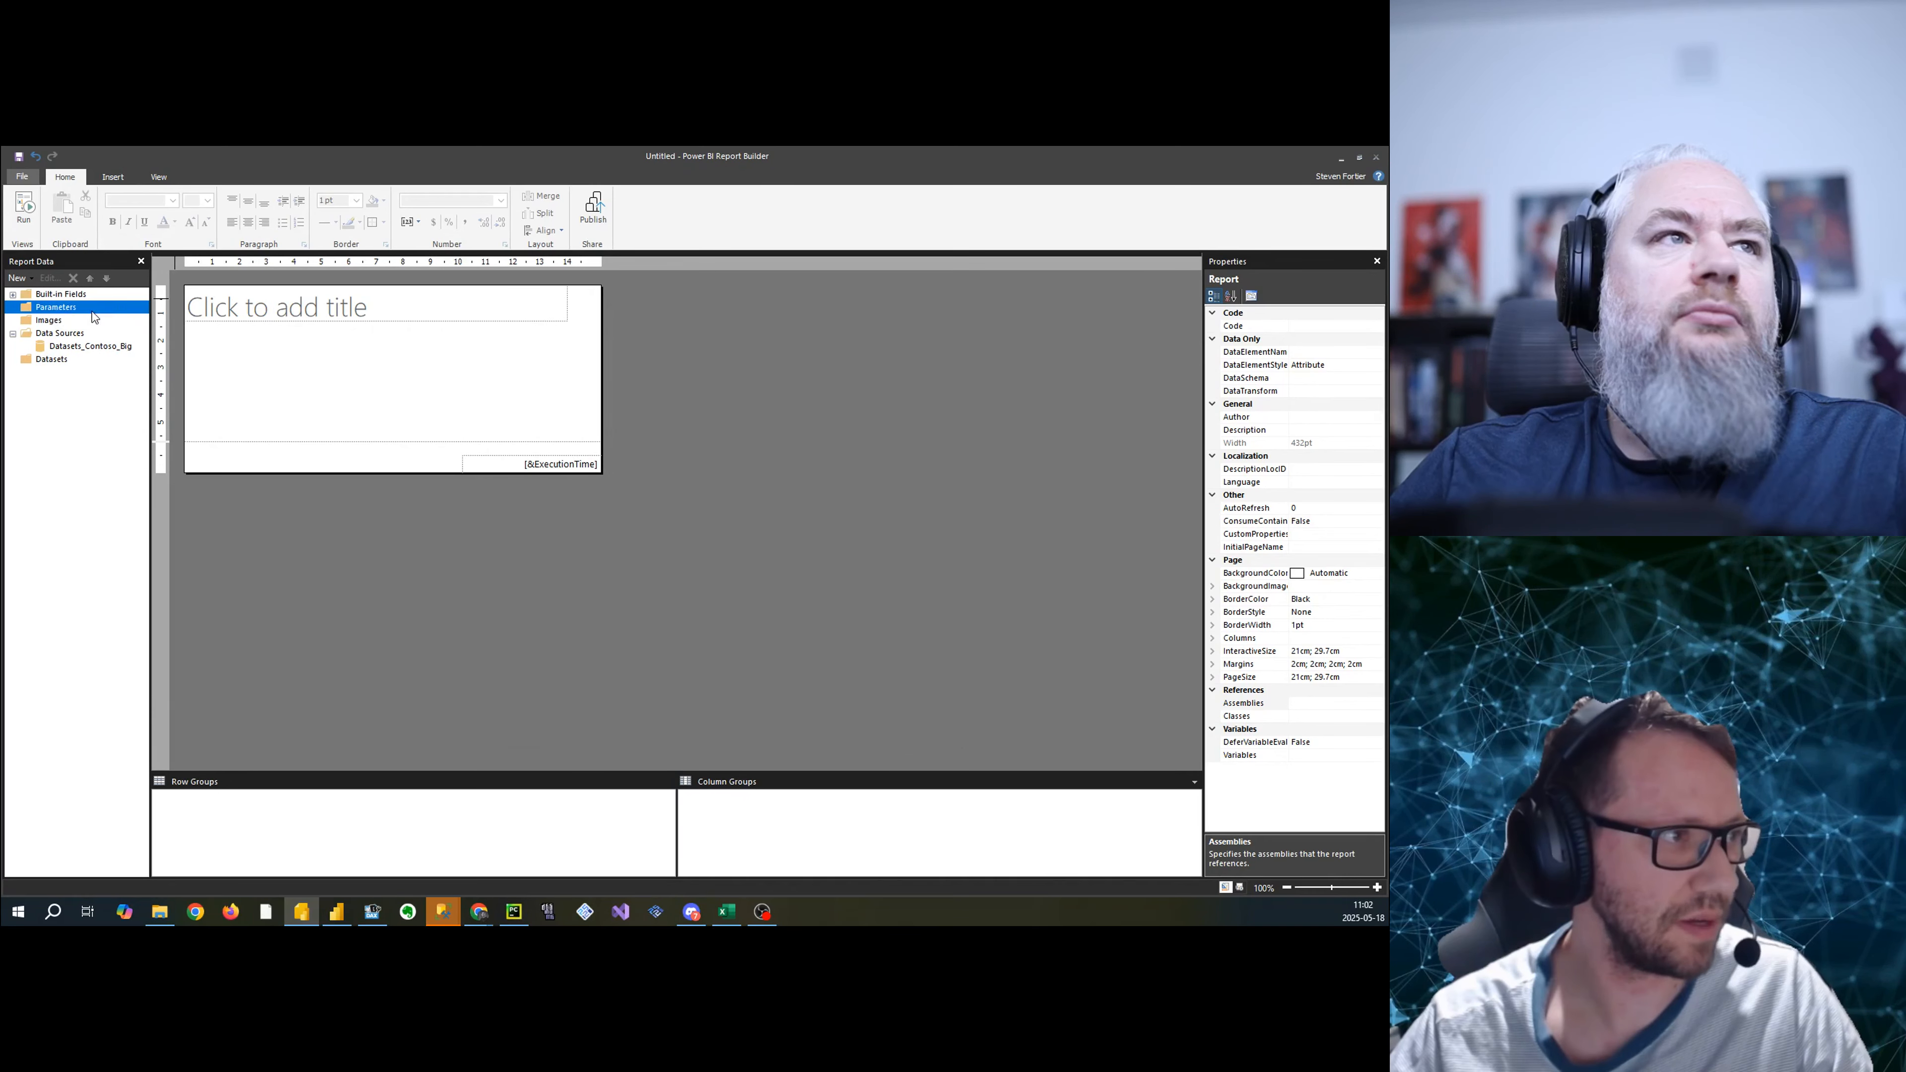
pyautogui.click(105, 319)
pyautogui.doubleClick(742, 442)
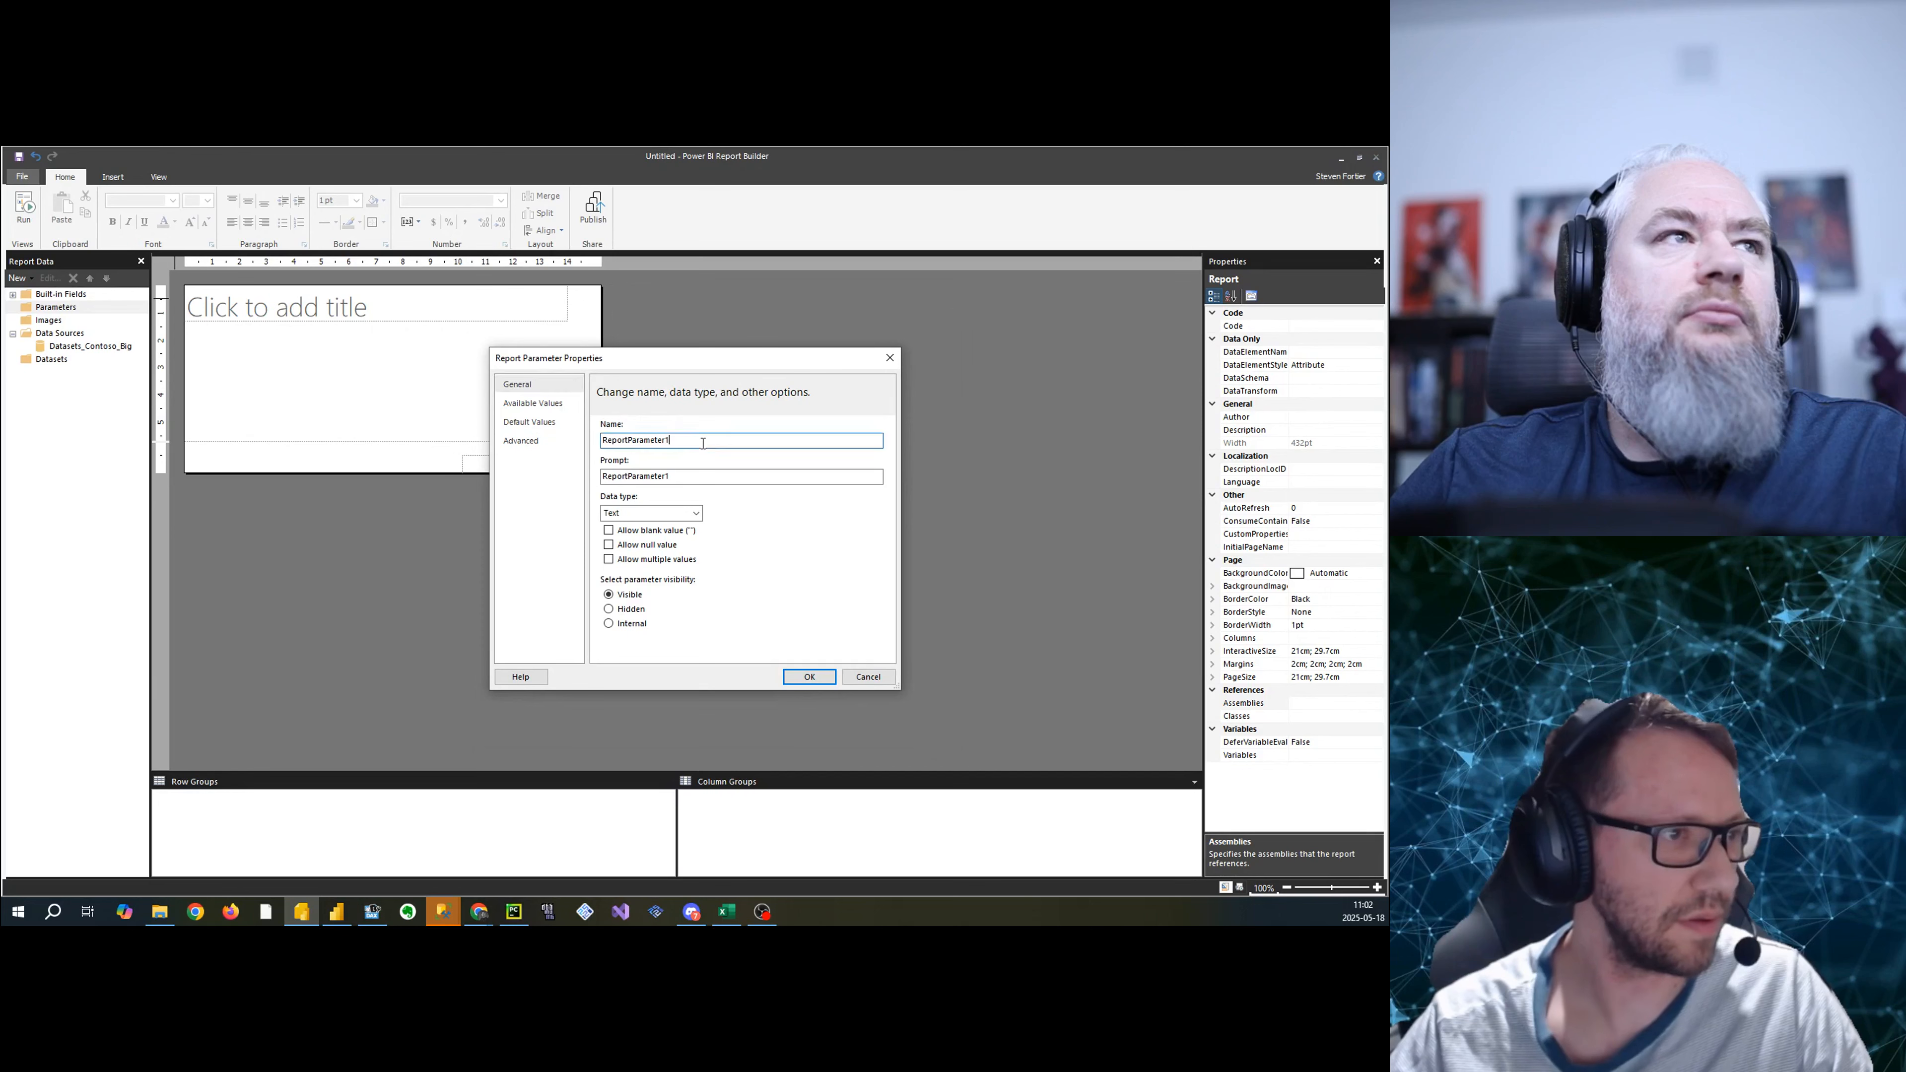
pyautogui.write('Calendar Year')
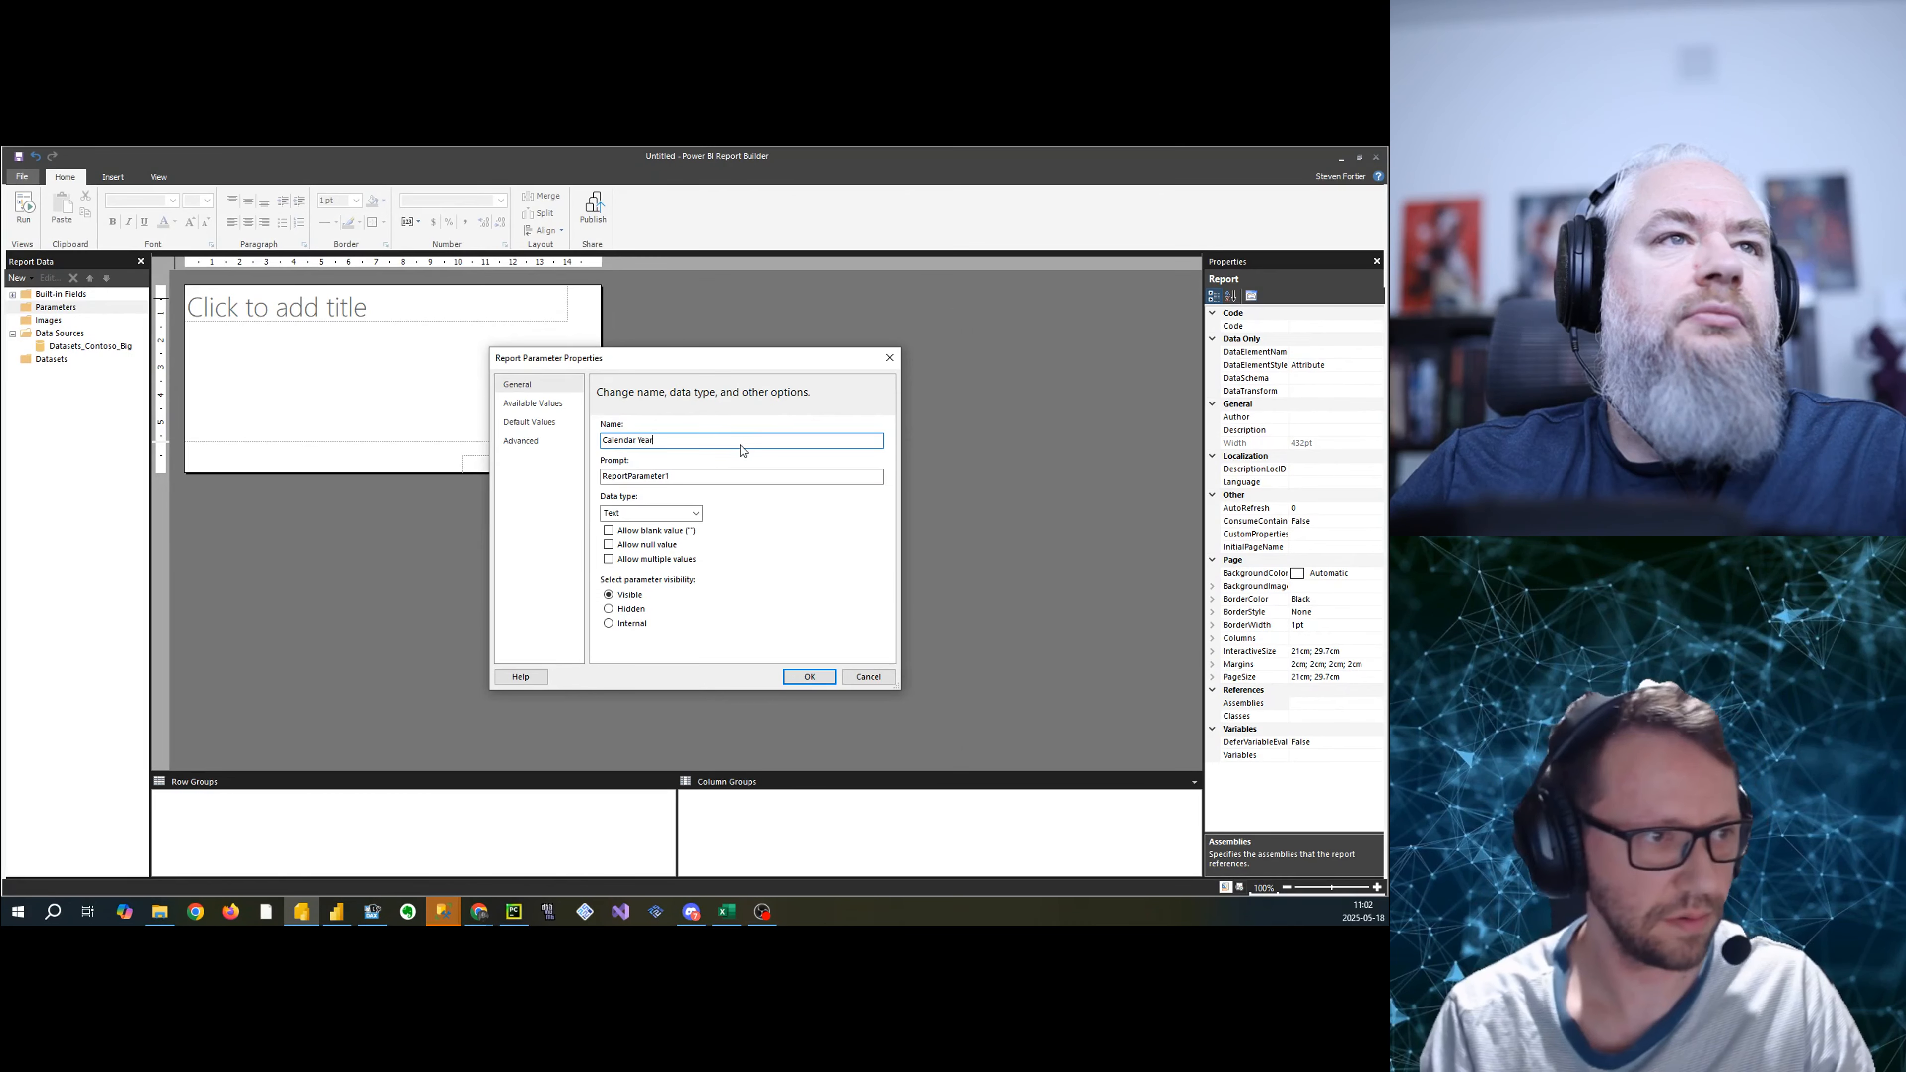
# - Specify two available values for the new parameter, labelled CY 2008 and CY 2009
pyautogui.click(534, 405)
pyautogui.click(538, 423)
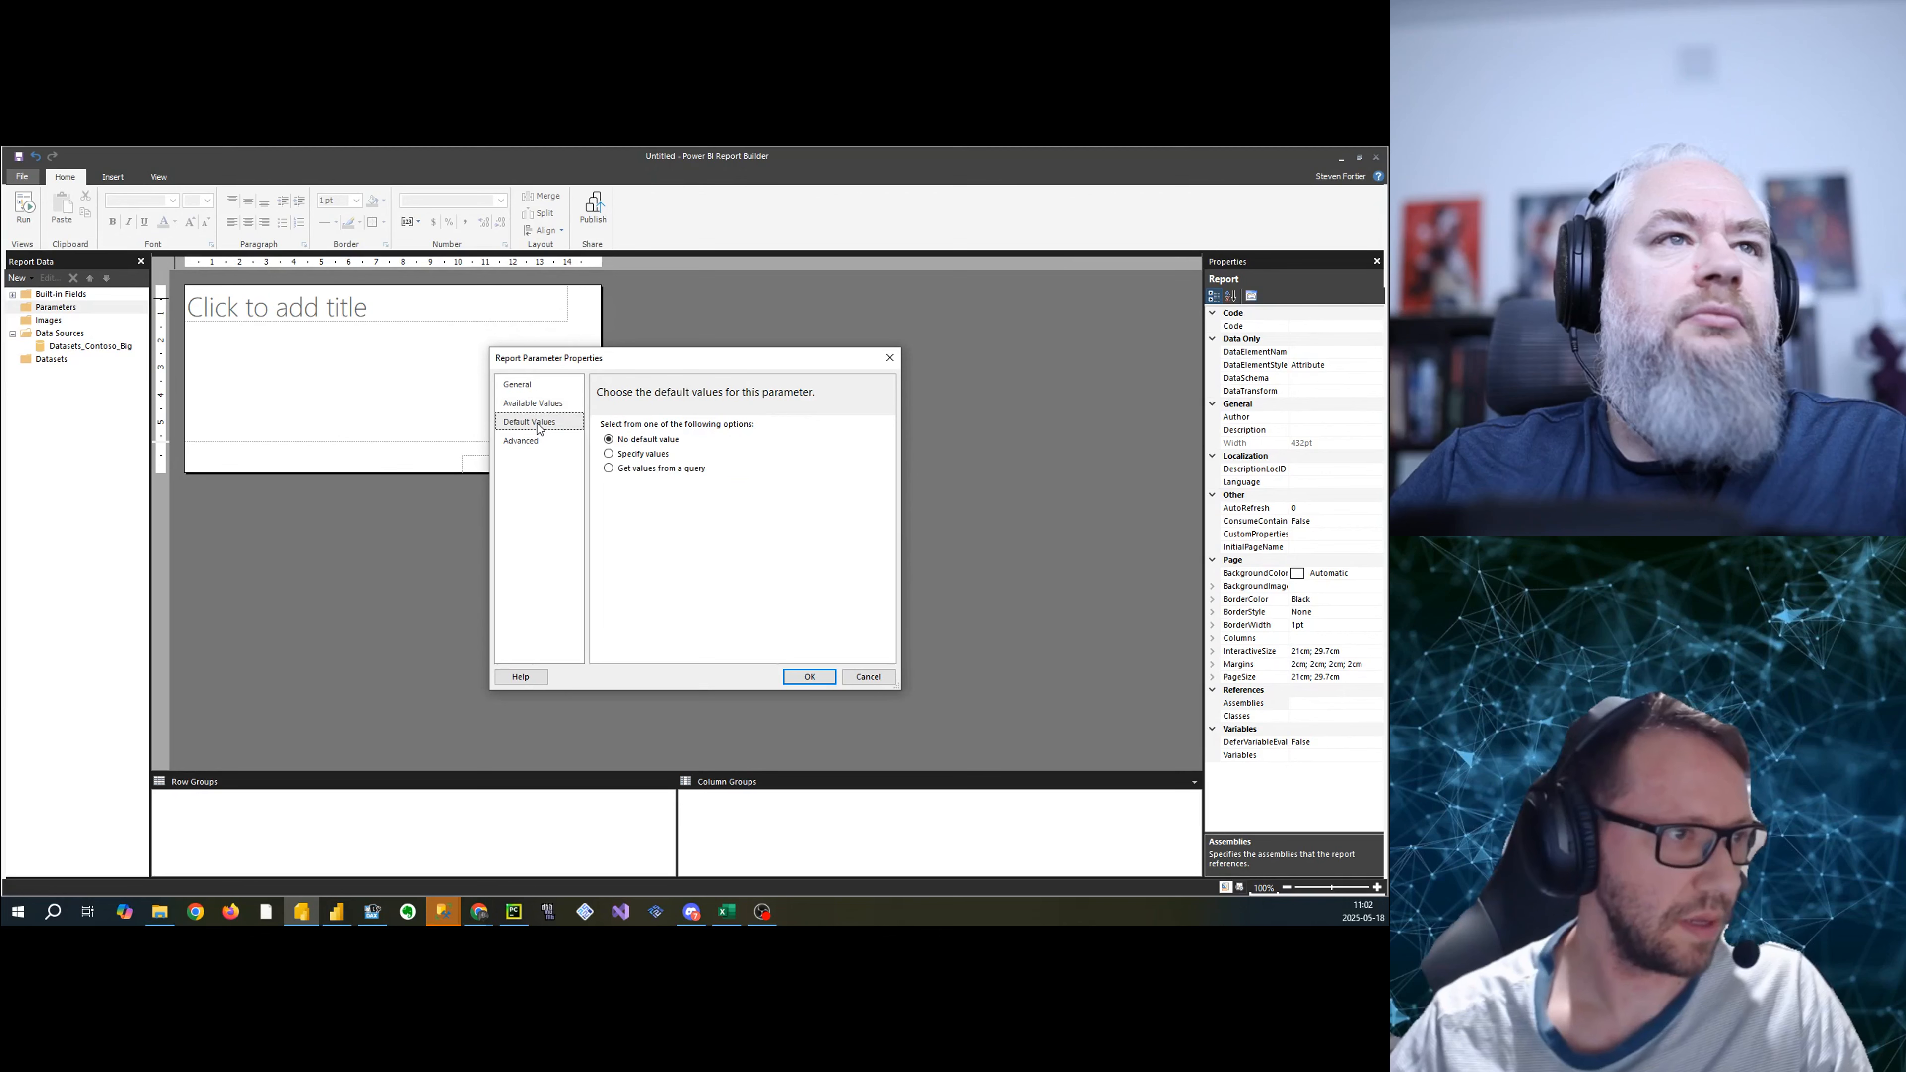
pyautogui.click(533, 403)
pyautogui.click(643, 454)
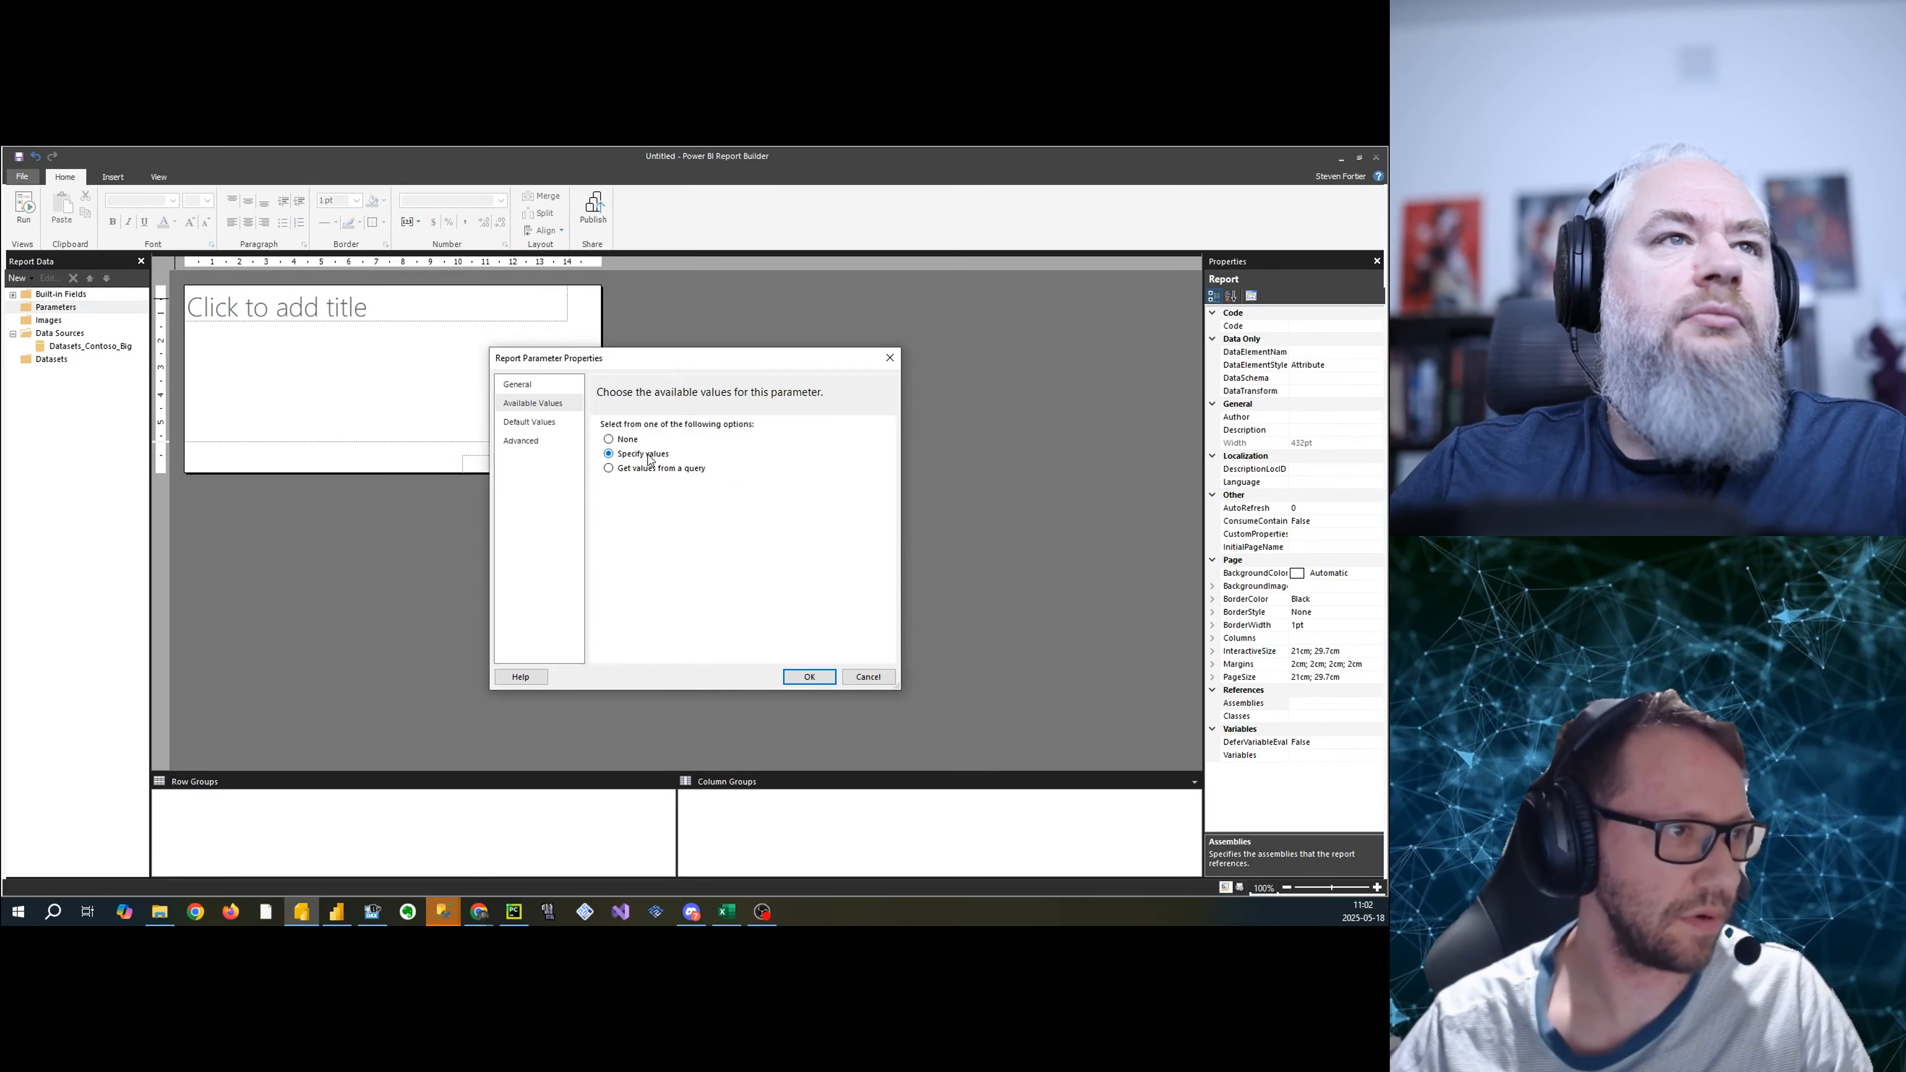
pyautogui.click(614, 499)
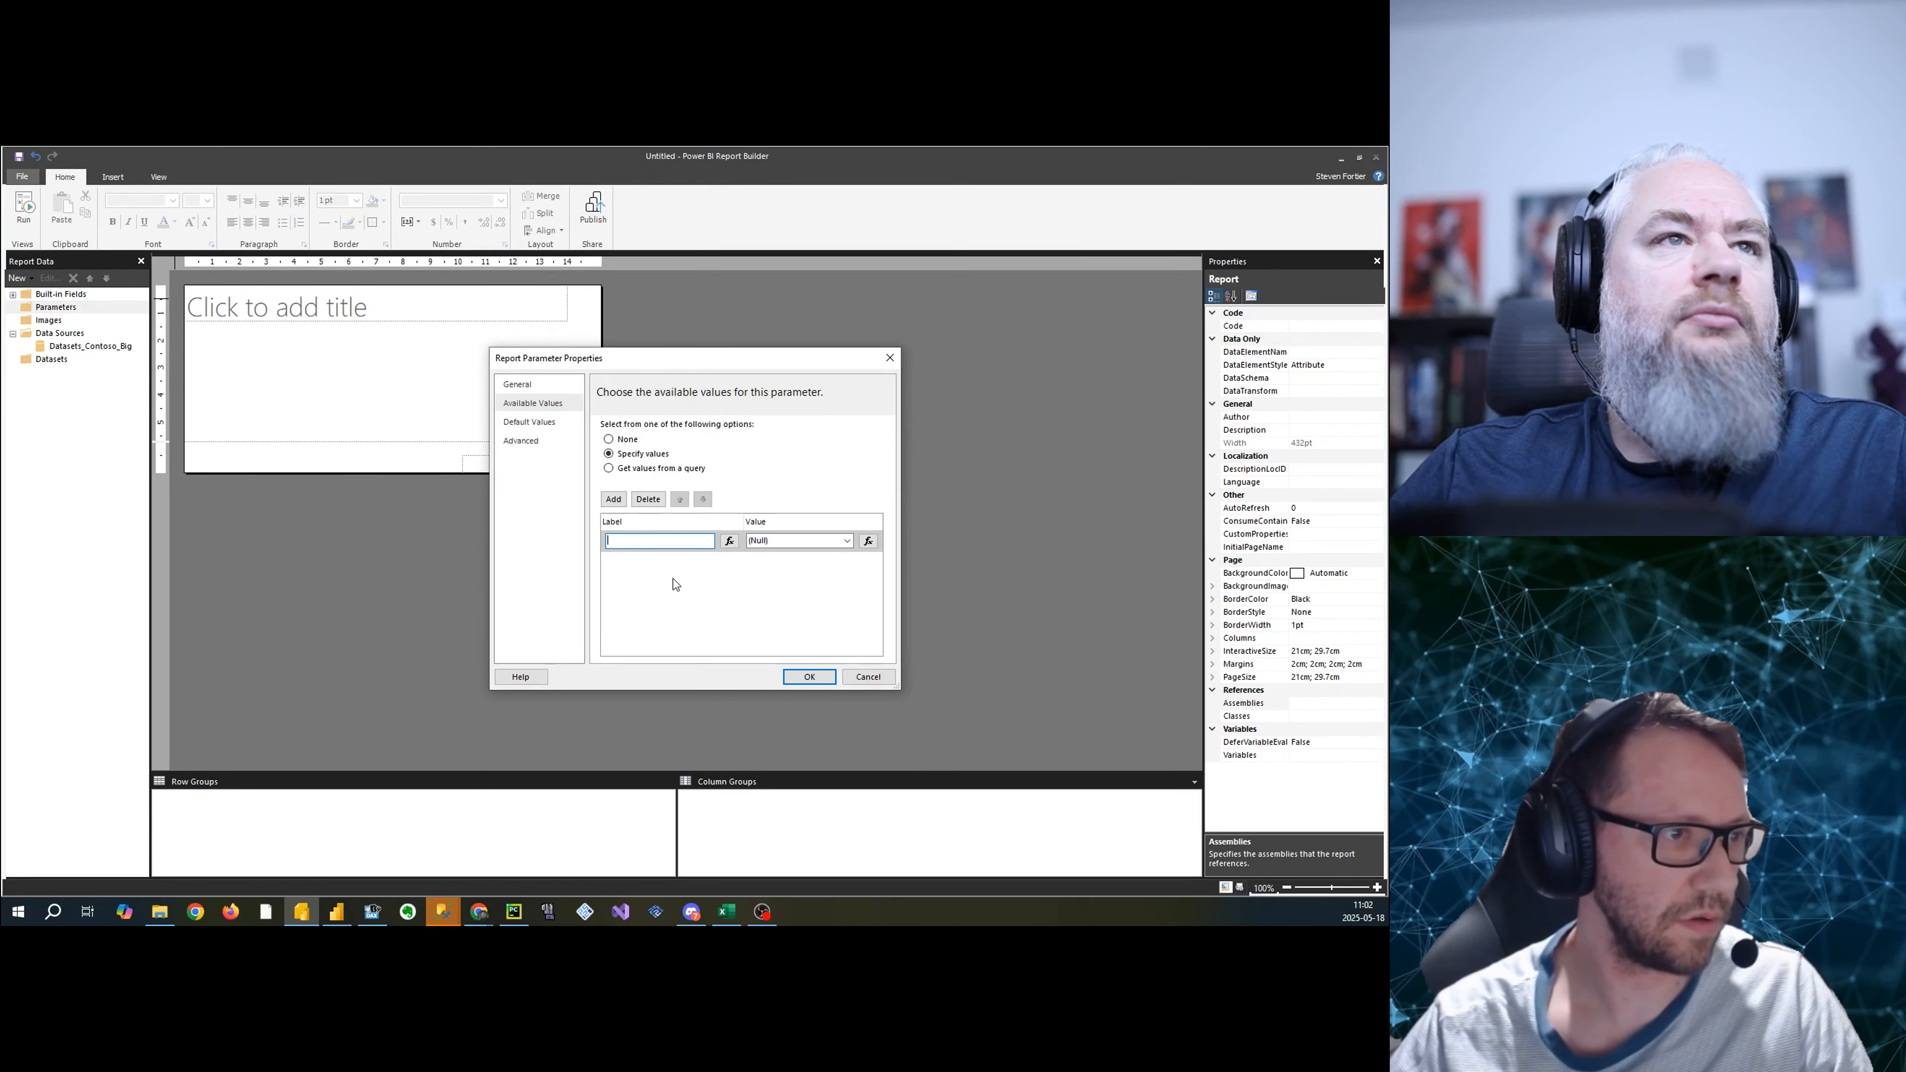
pyautogui.write('CY 2008')
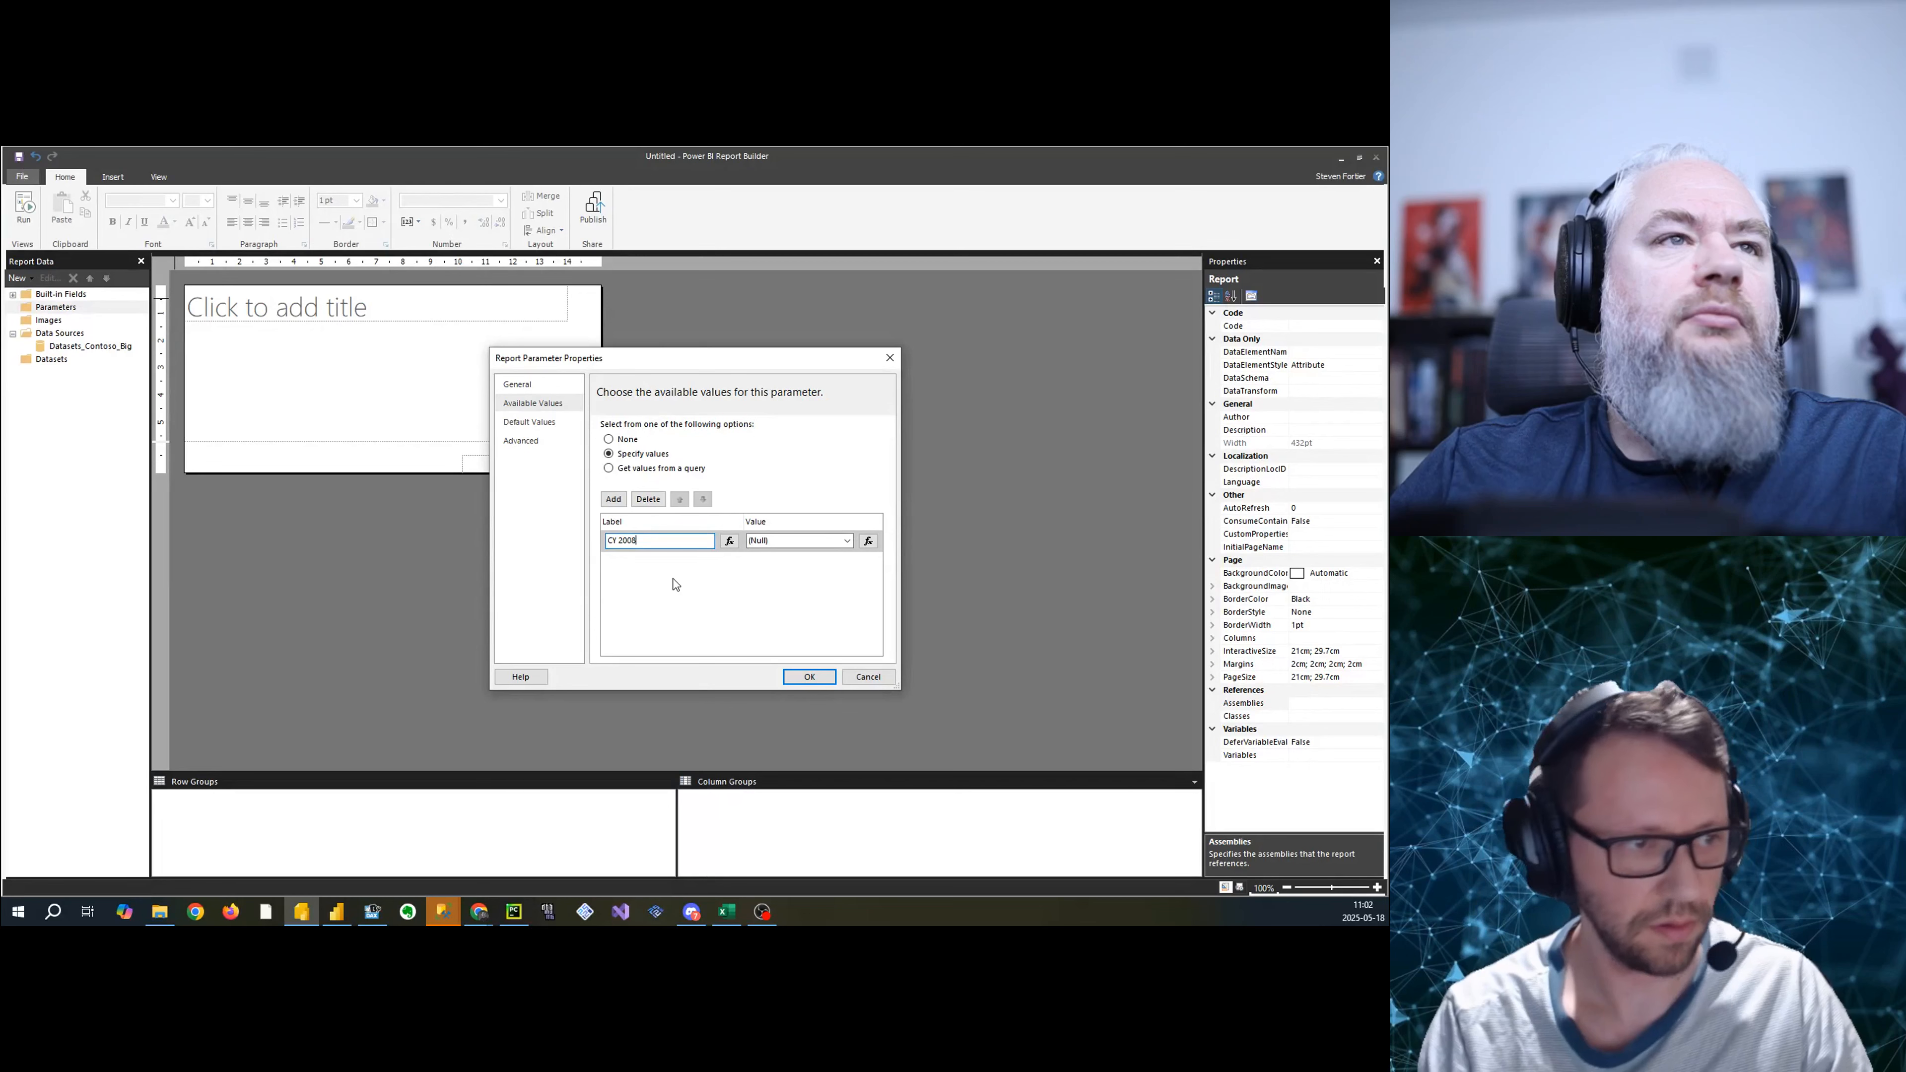
pyautogui.click(613, 498)
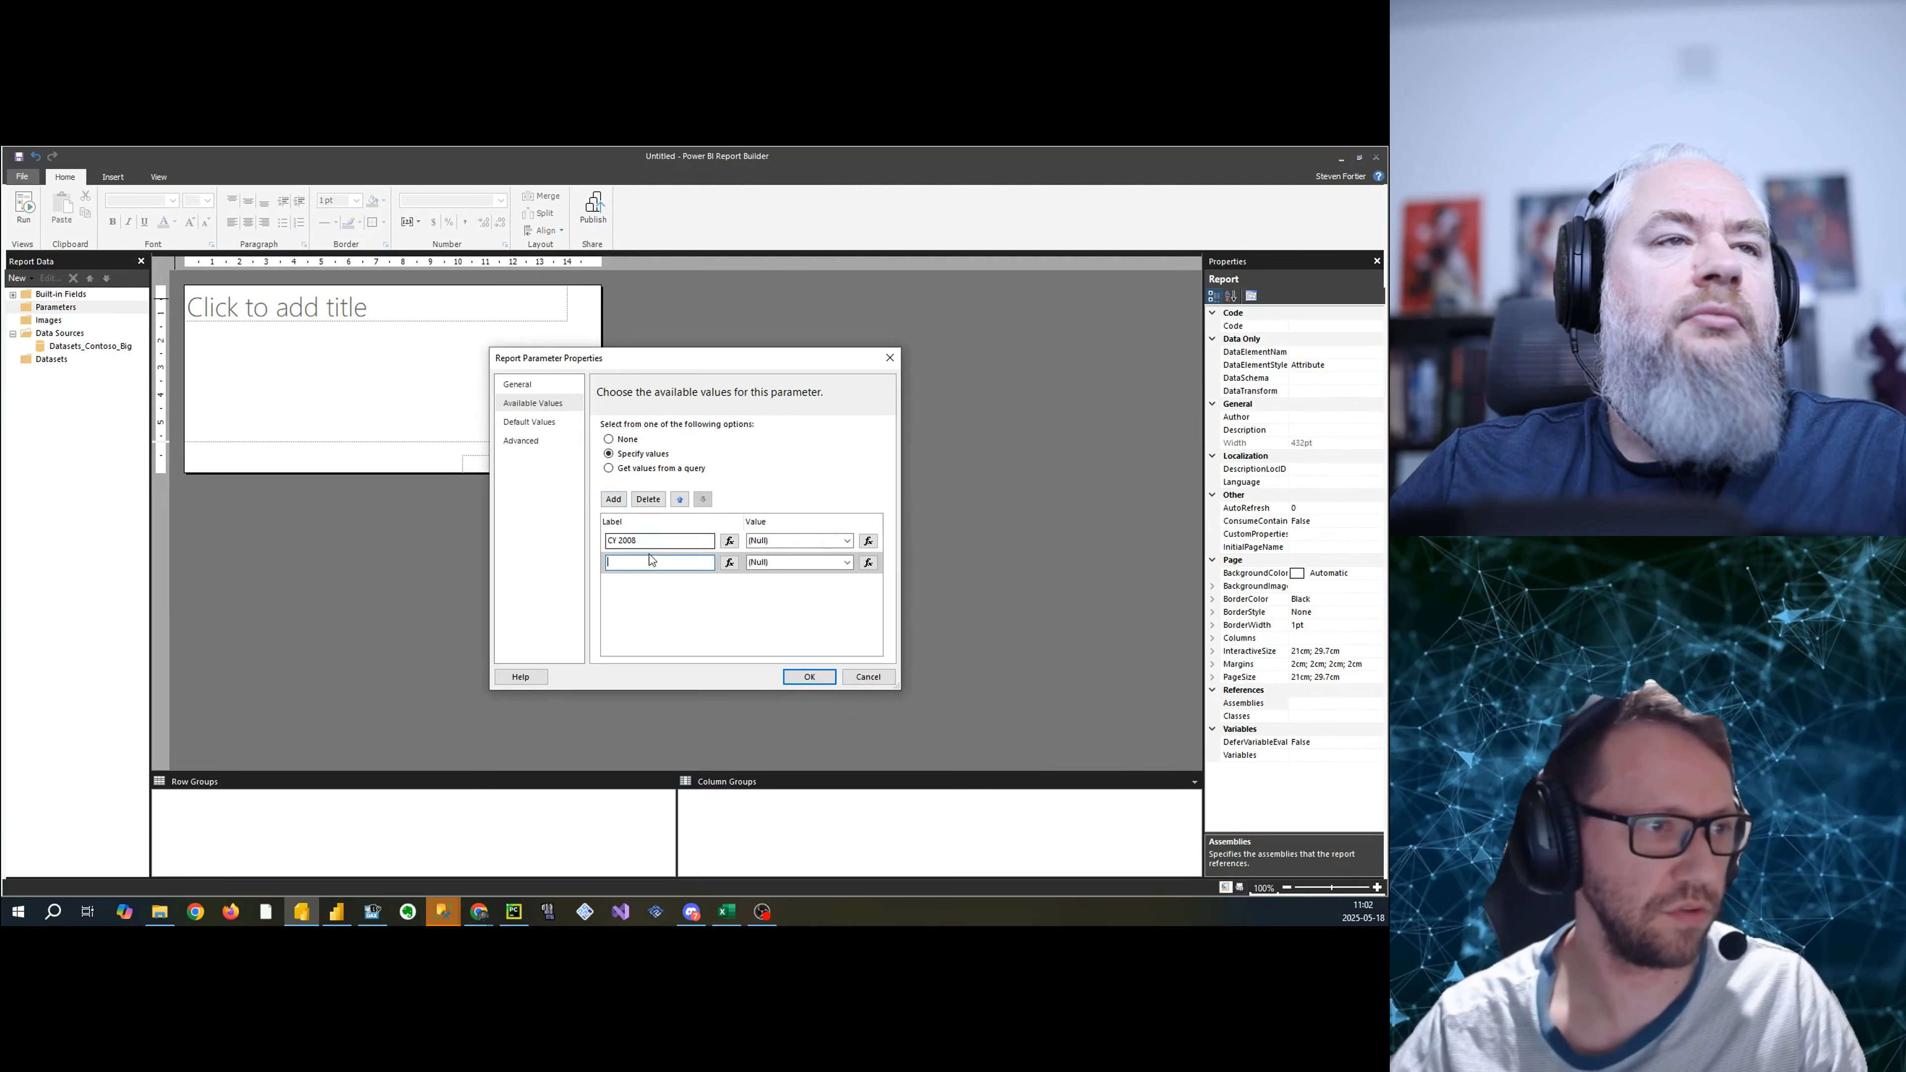
pyautogui.write('CY 200')
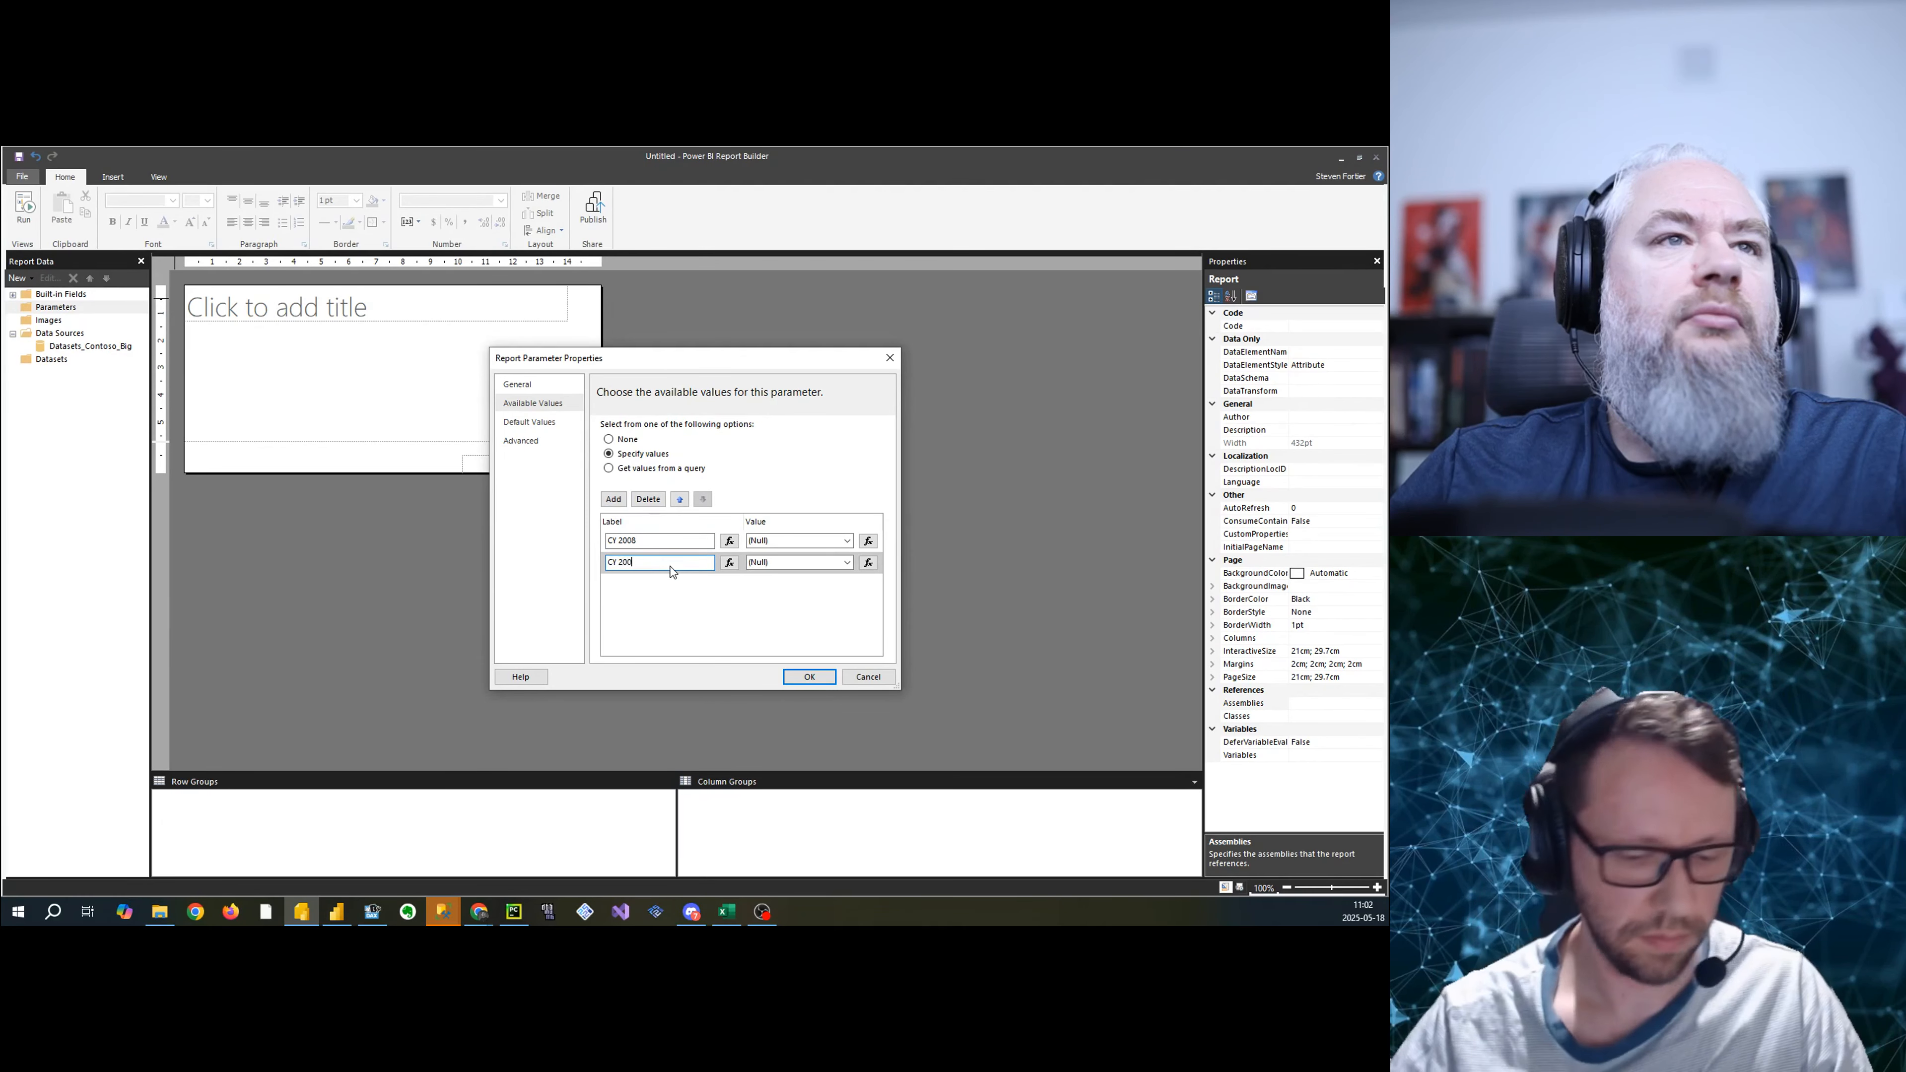
pyautogui.write('9')
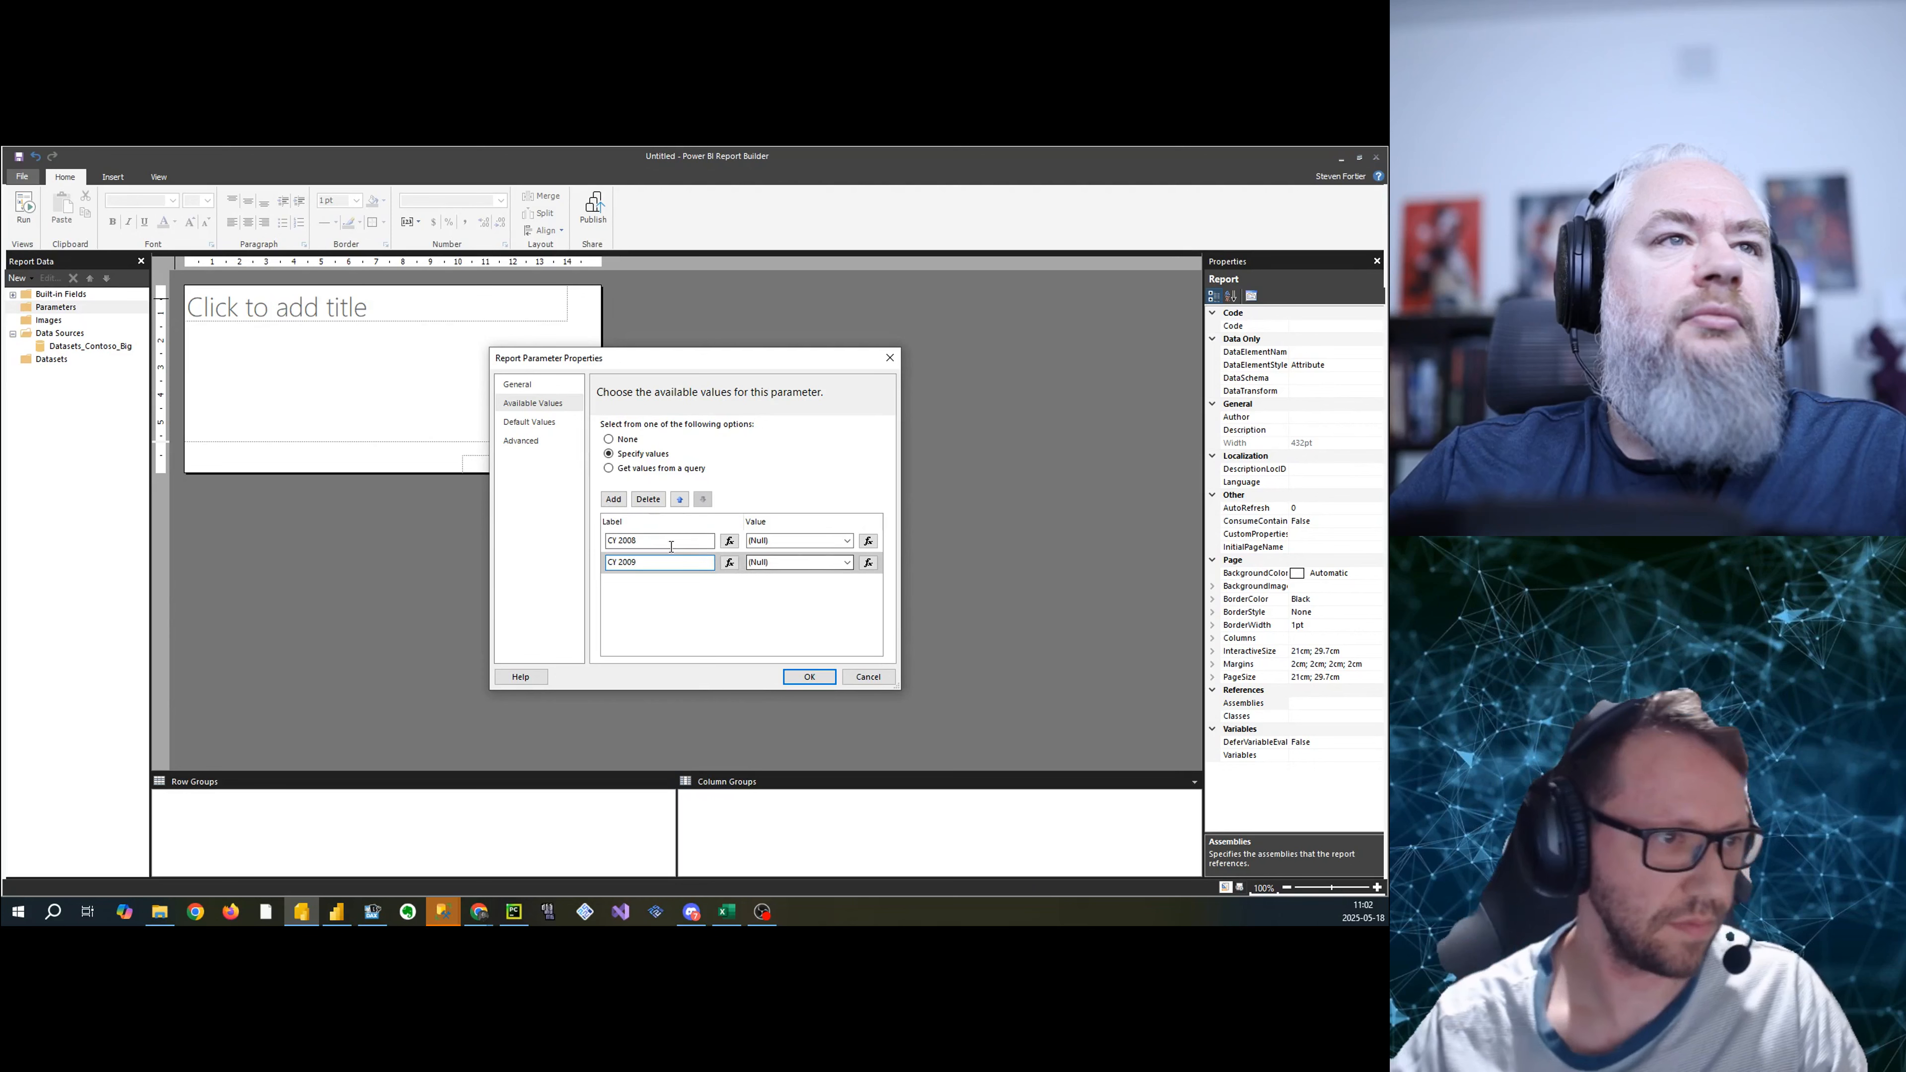
# - Copy the labels CY 2008 and CY 2009 into their matching available values and try to accept the parameter
pyautogui.click(672, 546)
pyautogui.hotkey('ctrl', 'c')
pyautogui.click(791, 542)
pyautogui.hotkey('ctrl', 'v')
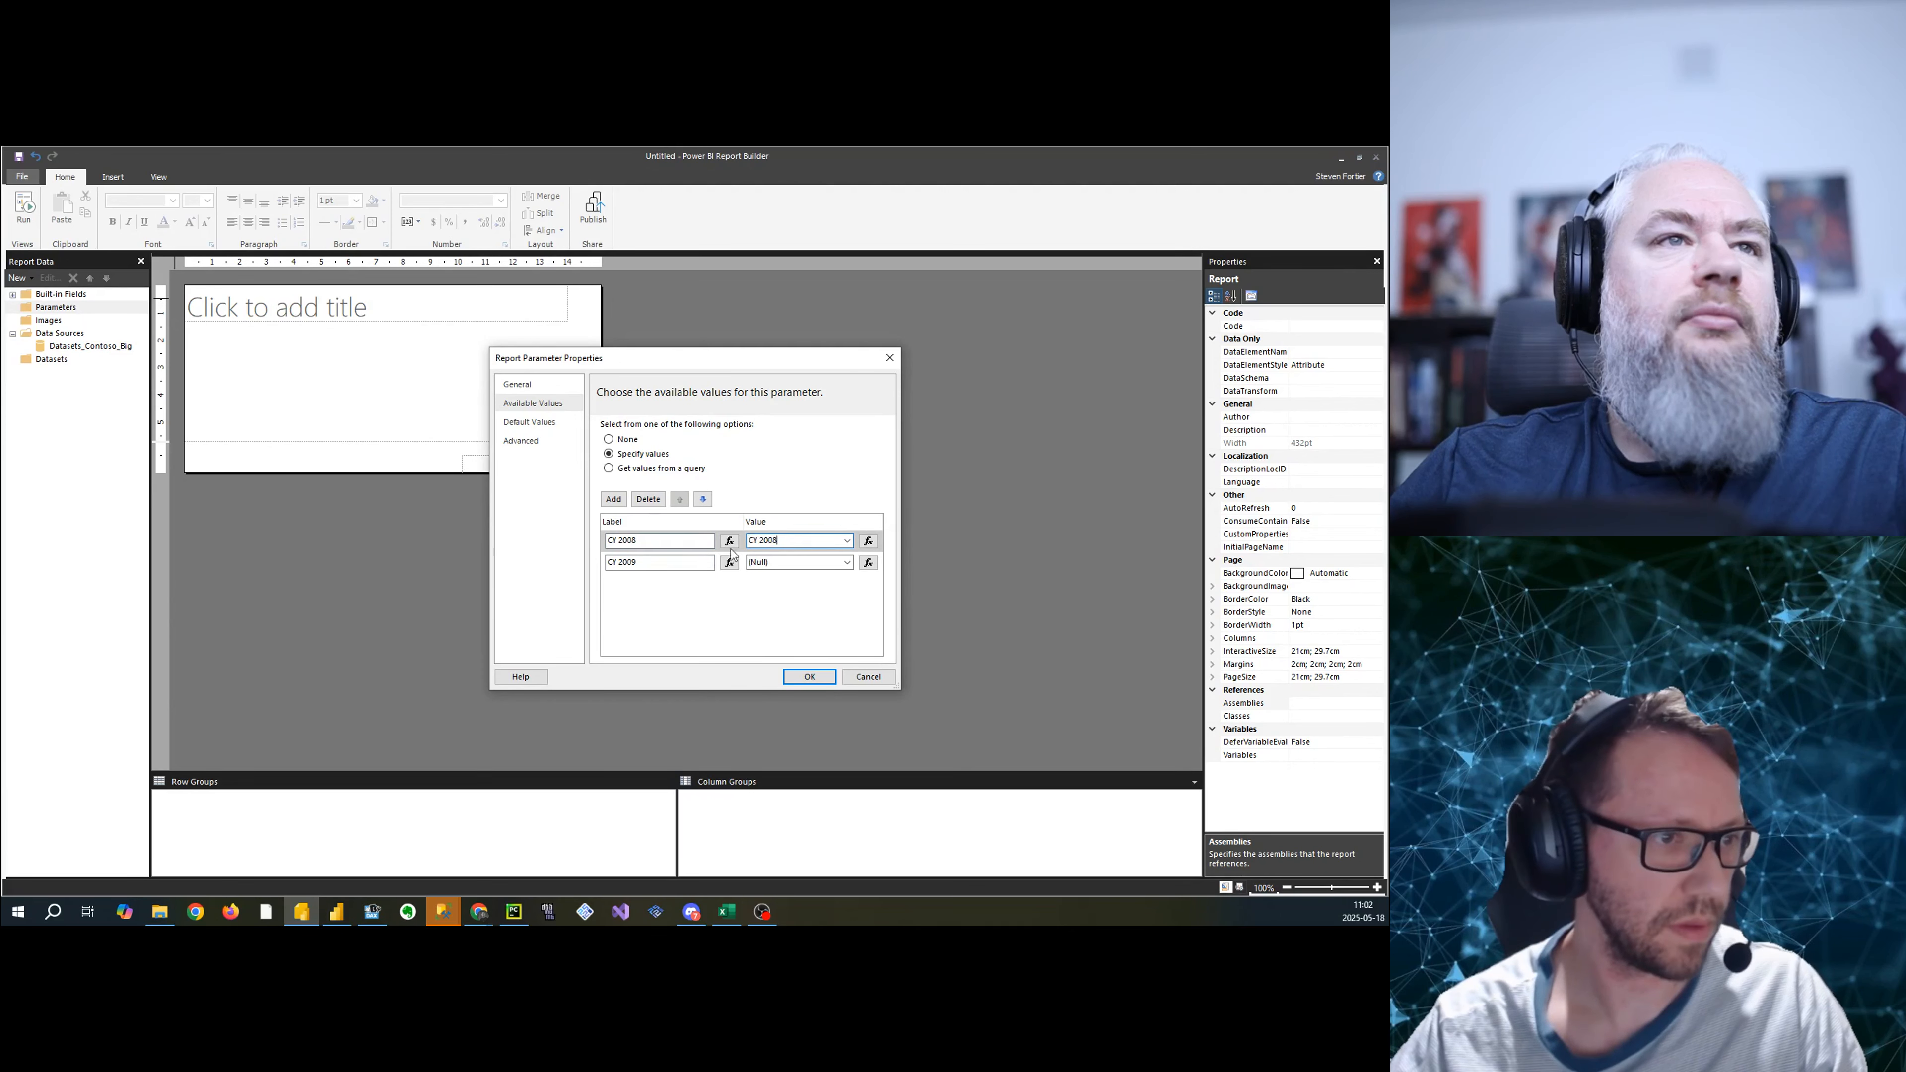
pyautogui.moveTo(668, 562); pyautogui.dragTo(575, 549)
pyautogui.click(813, 562)
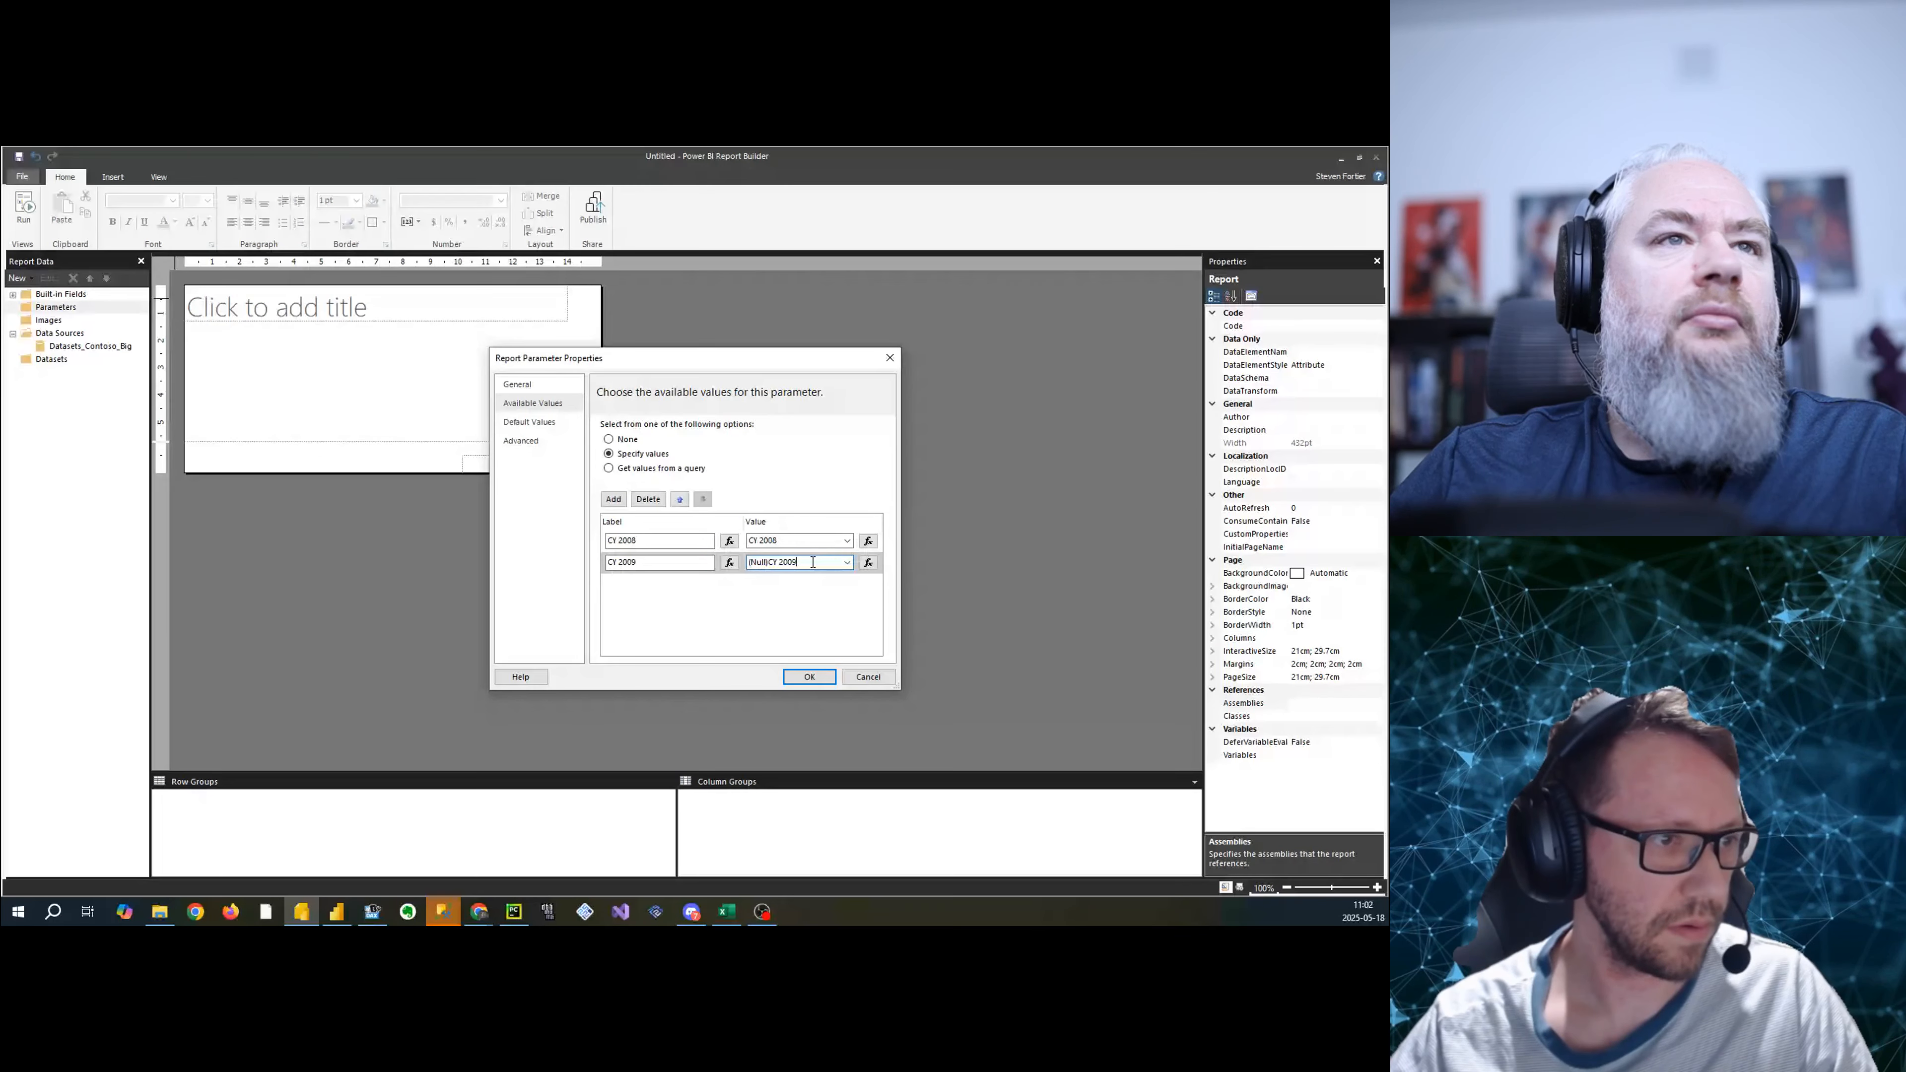
pyautogui.click(804, 678)
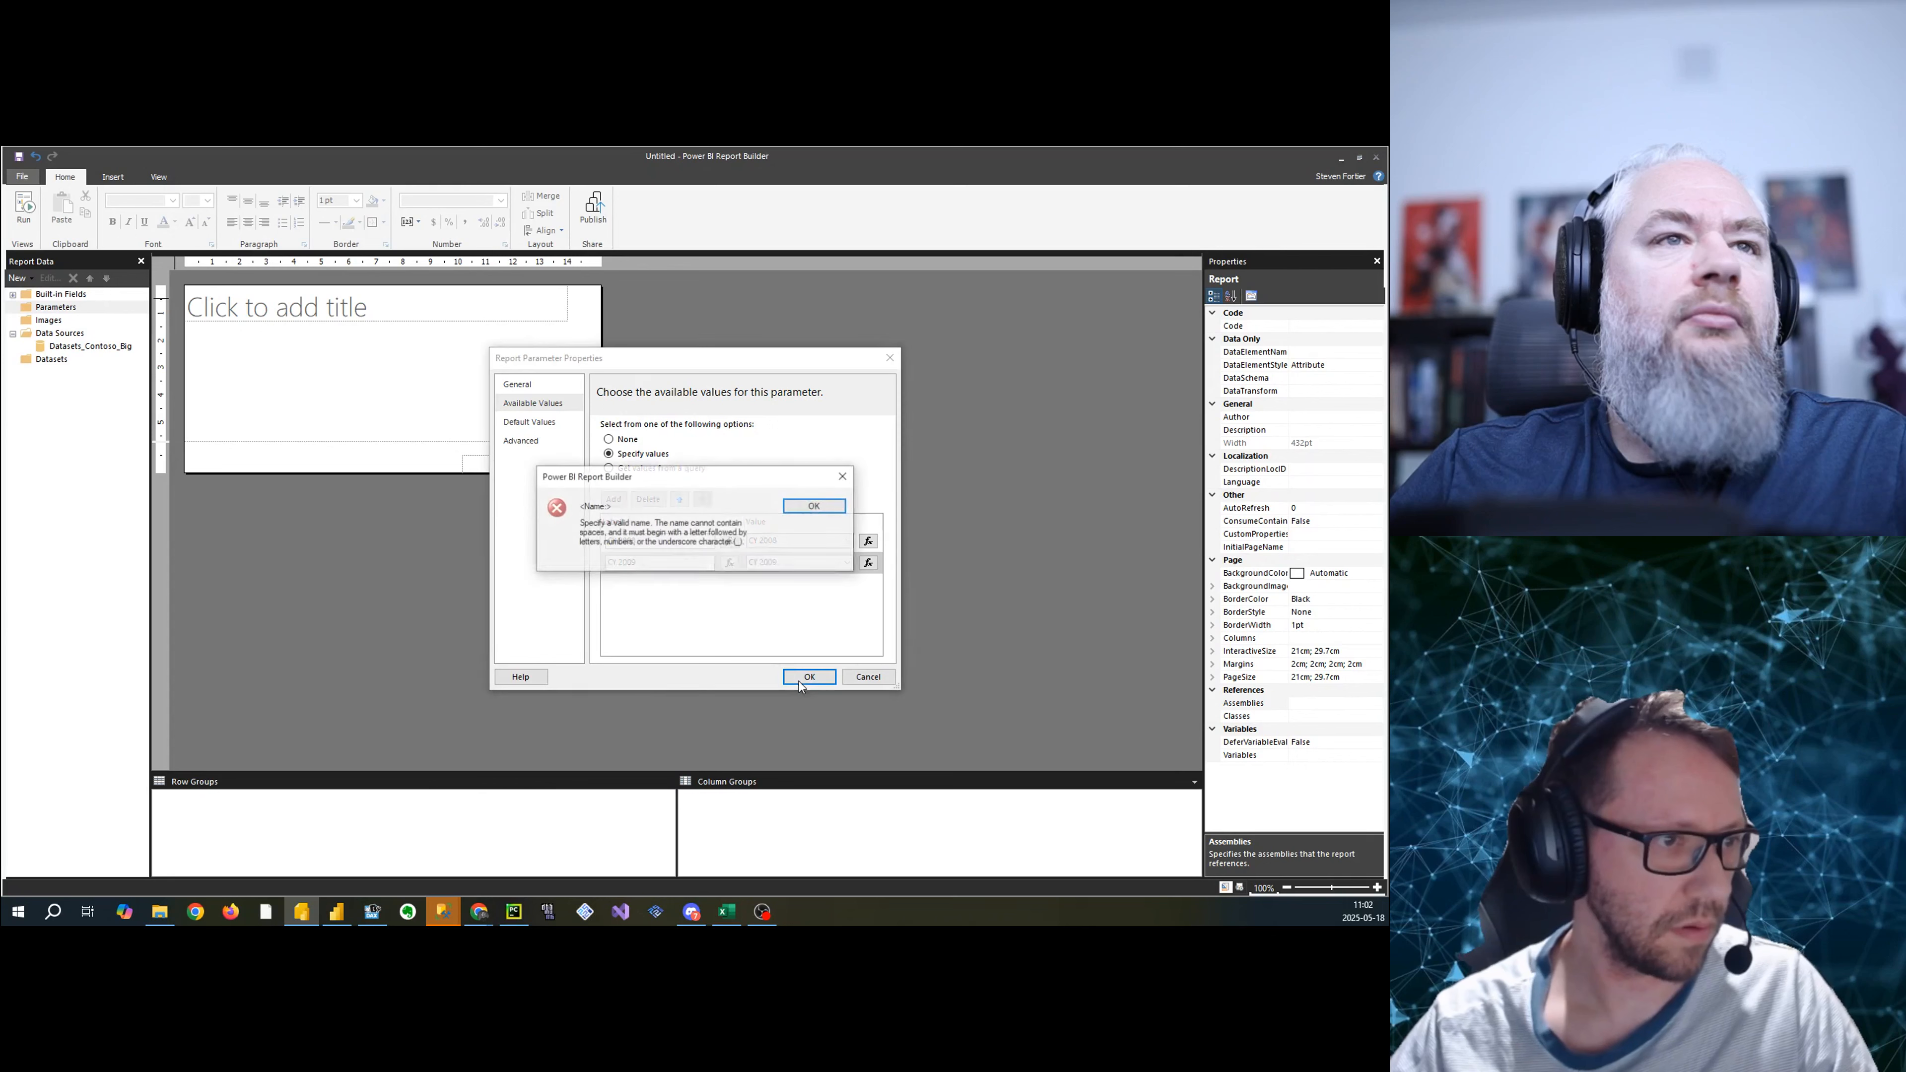
pyautogui.click(842, 474)
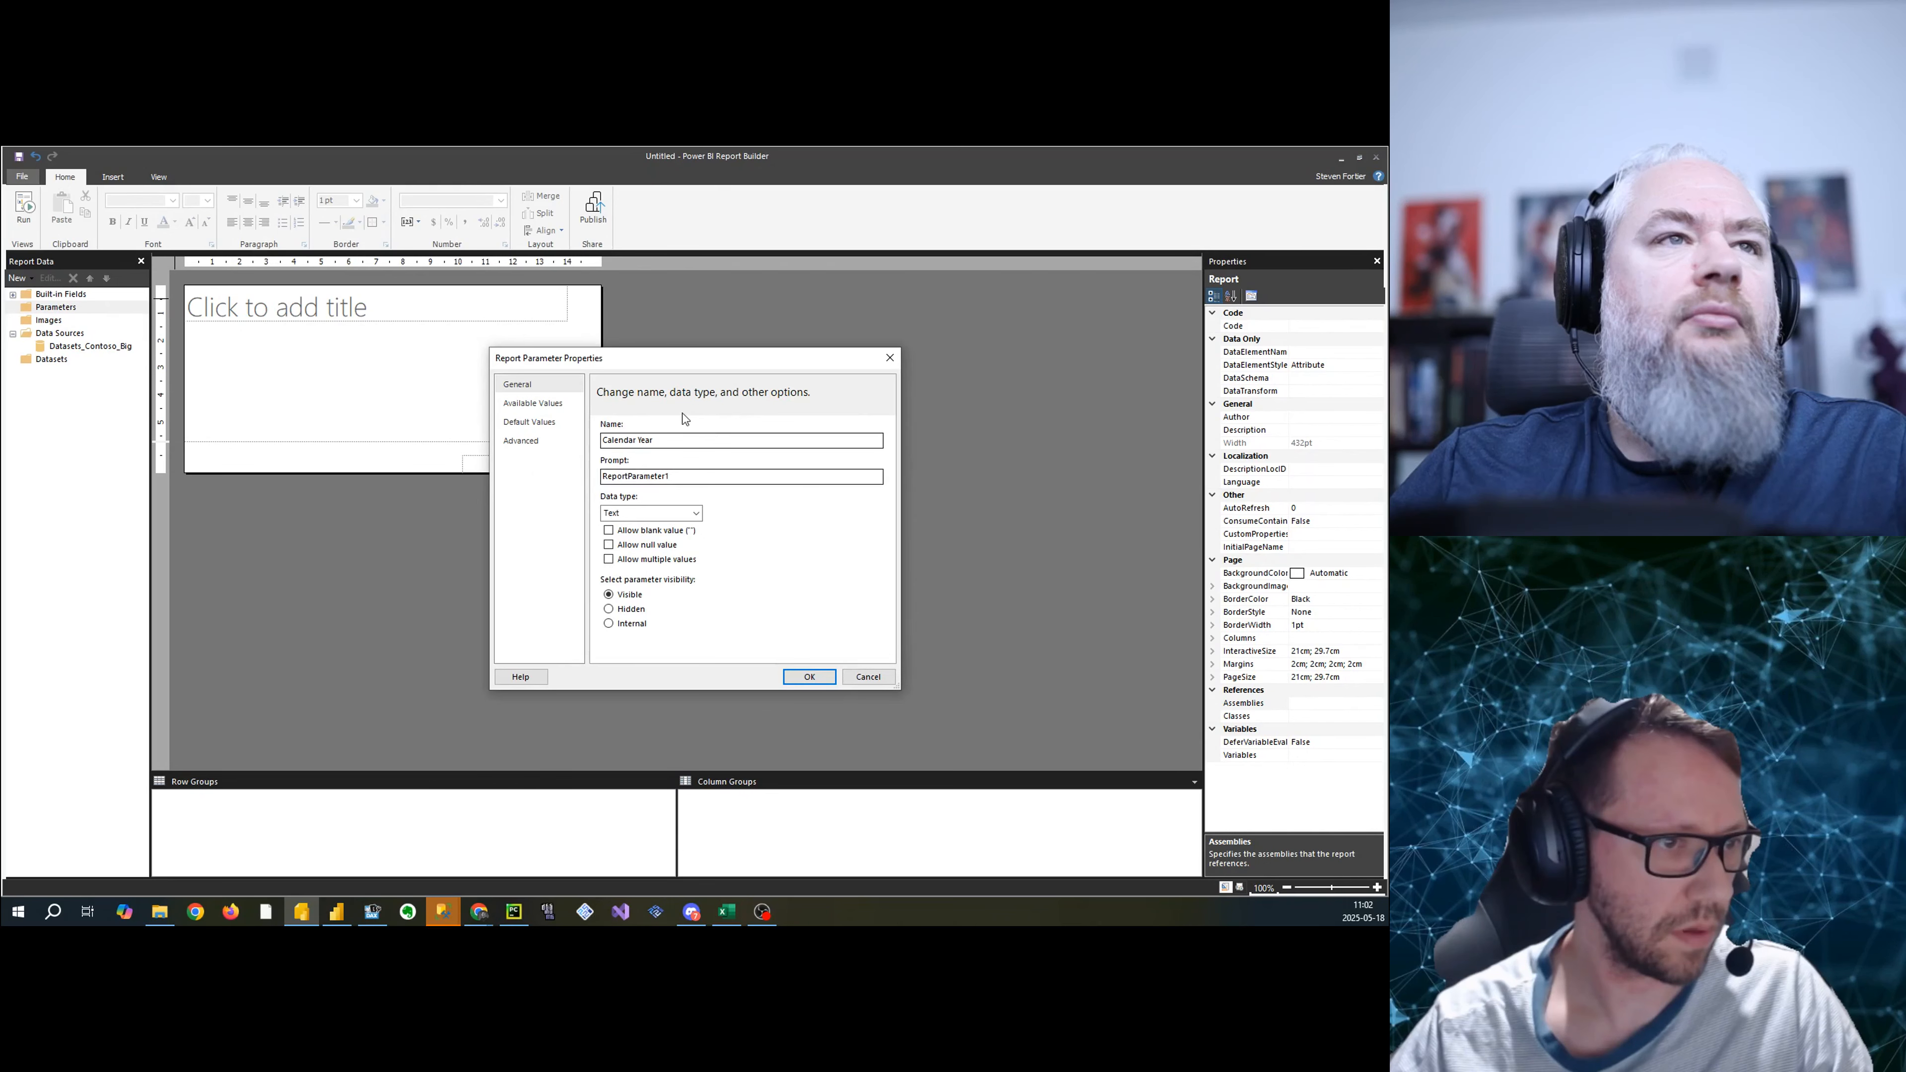
# - Specify CY 2008 as the parameter's default value and try to accept the parameter
pyautogui.click(532, 403)
pyautogui.click(532, 426)
pyautogui.click(629, 455)
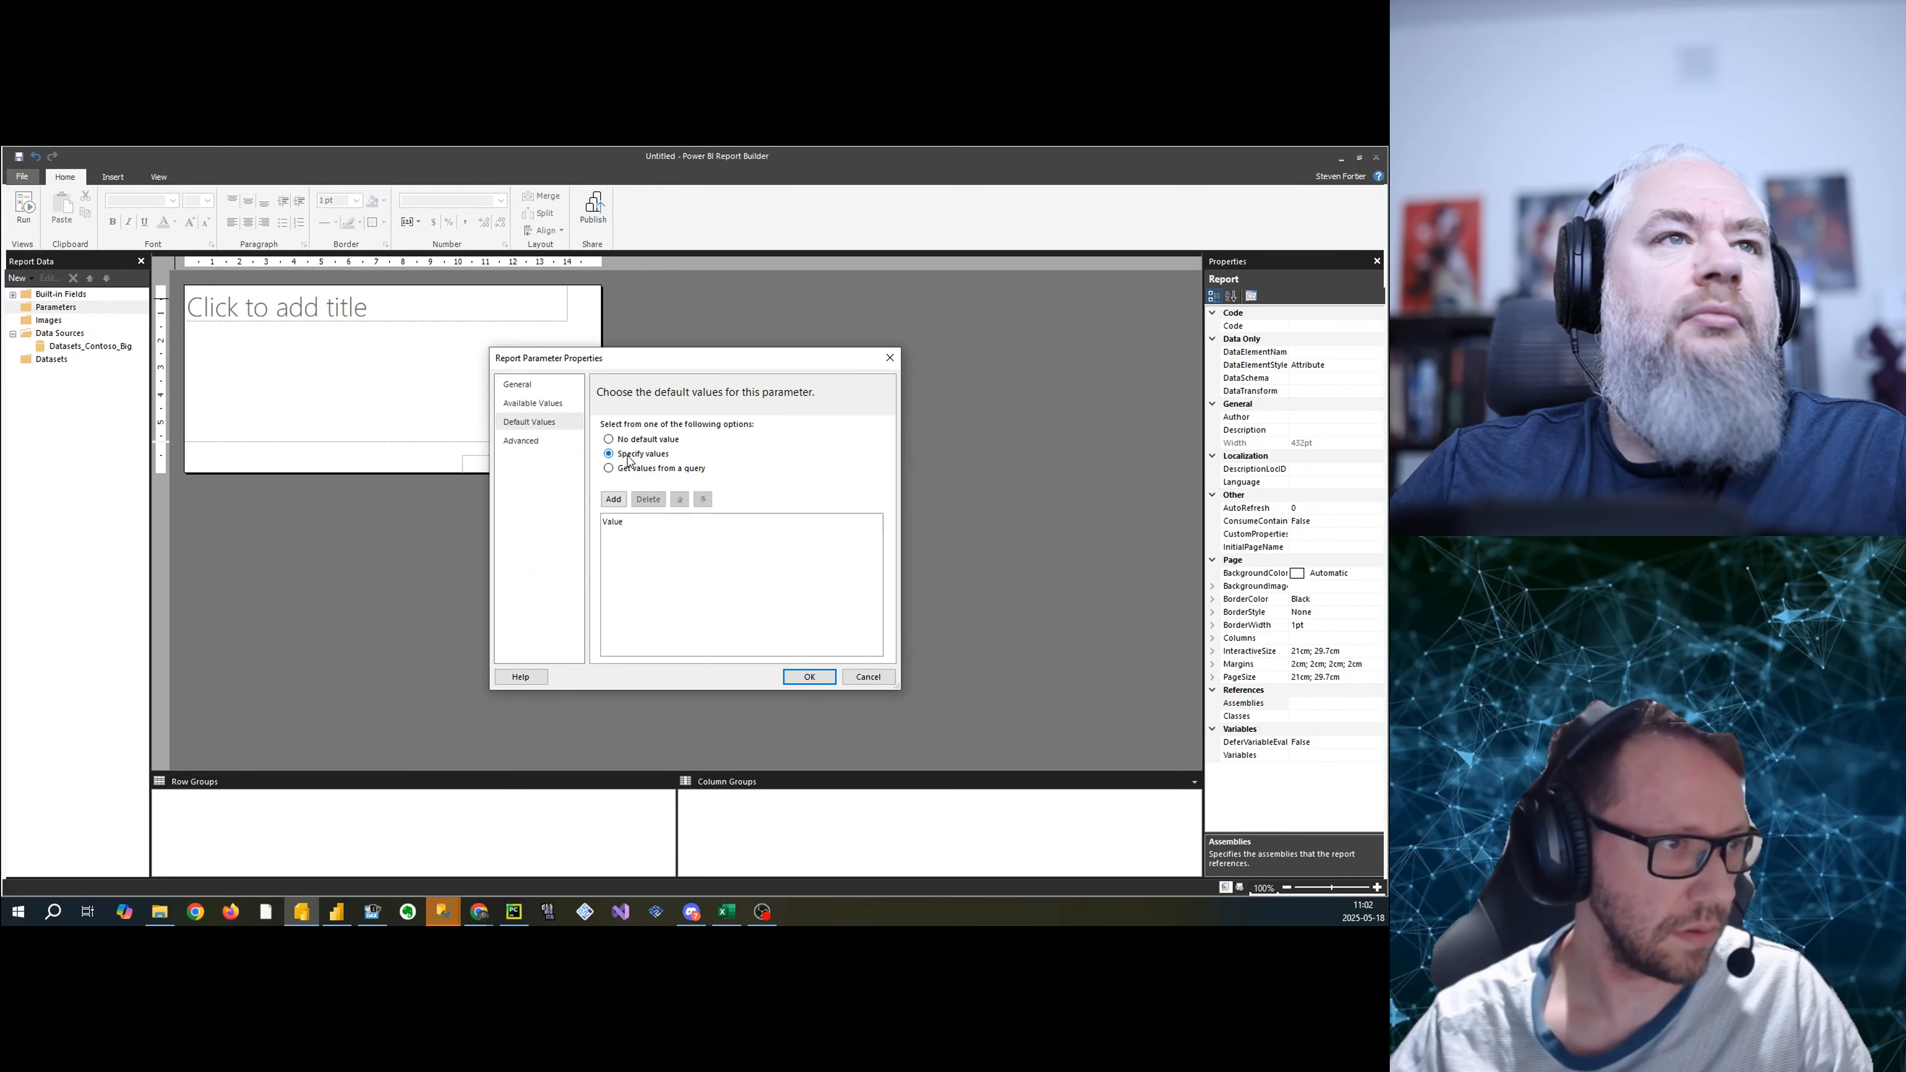
pyautogui.click(613, 500)
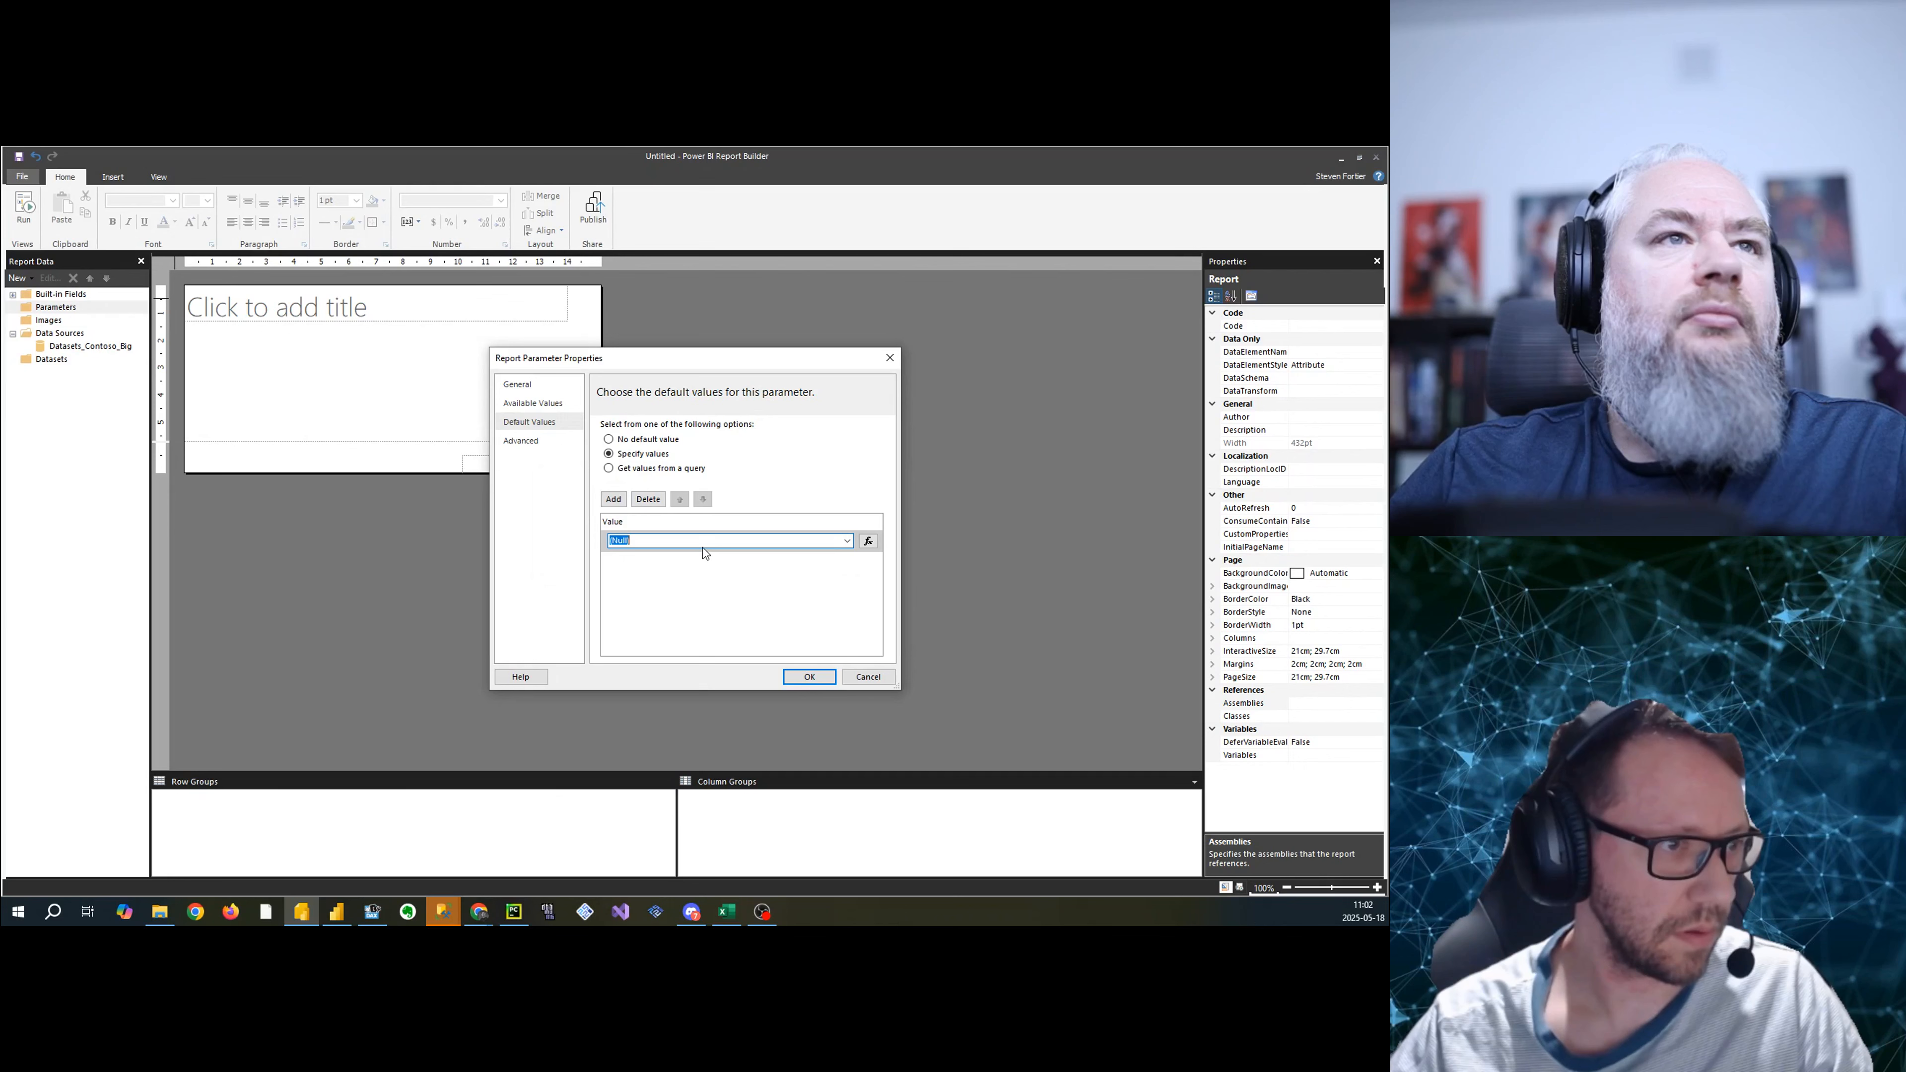
pyautogui.click(849, 543)
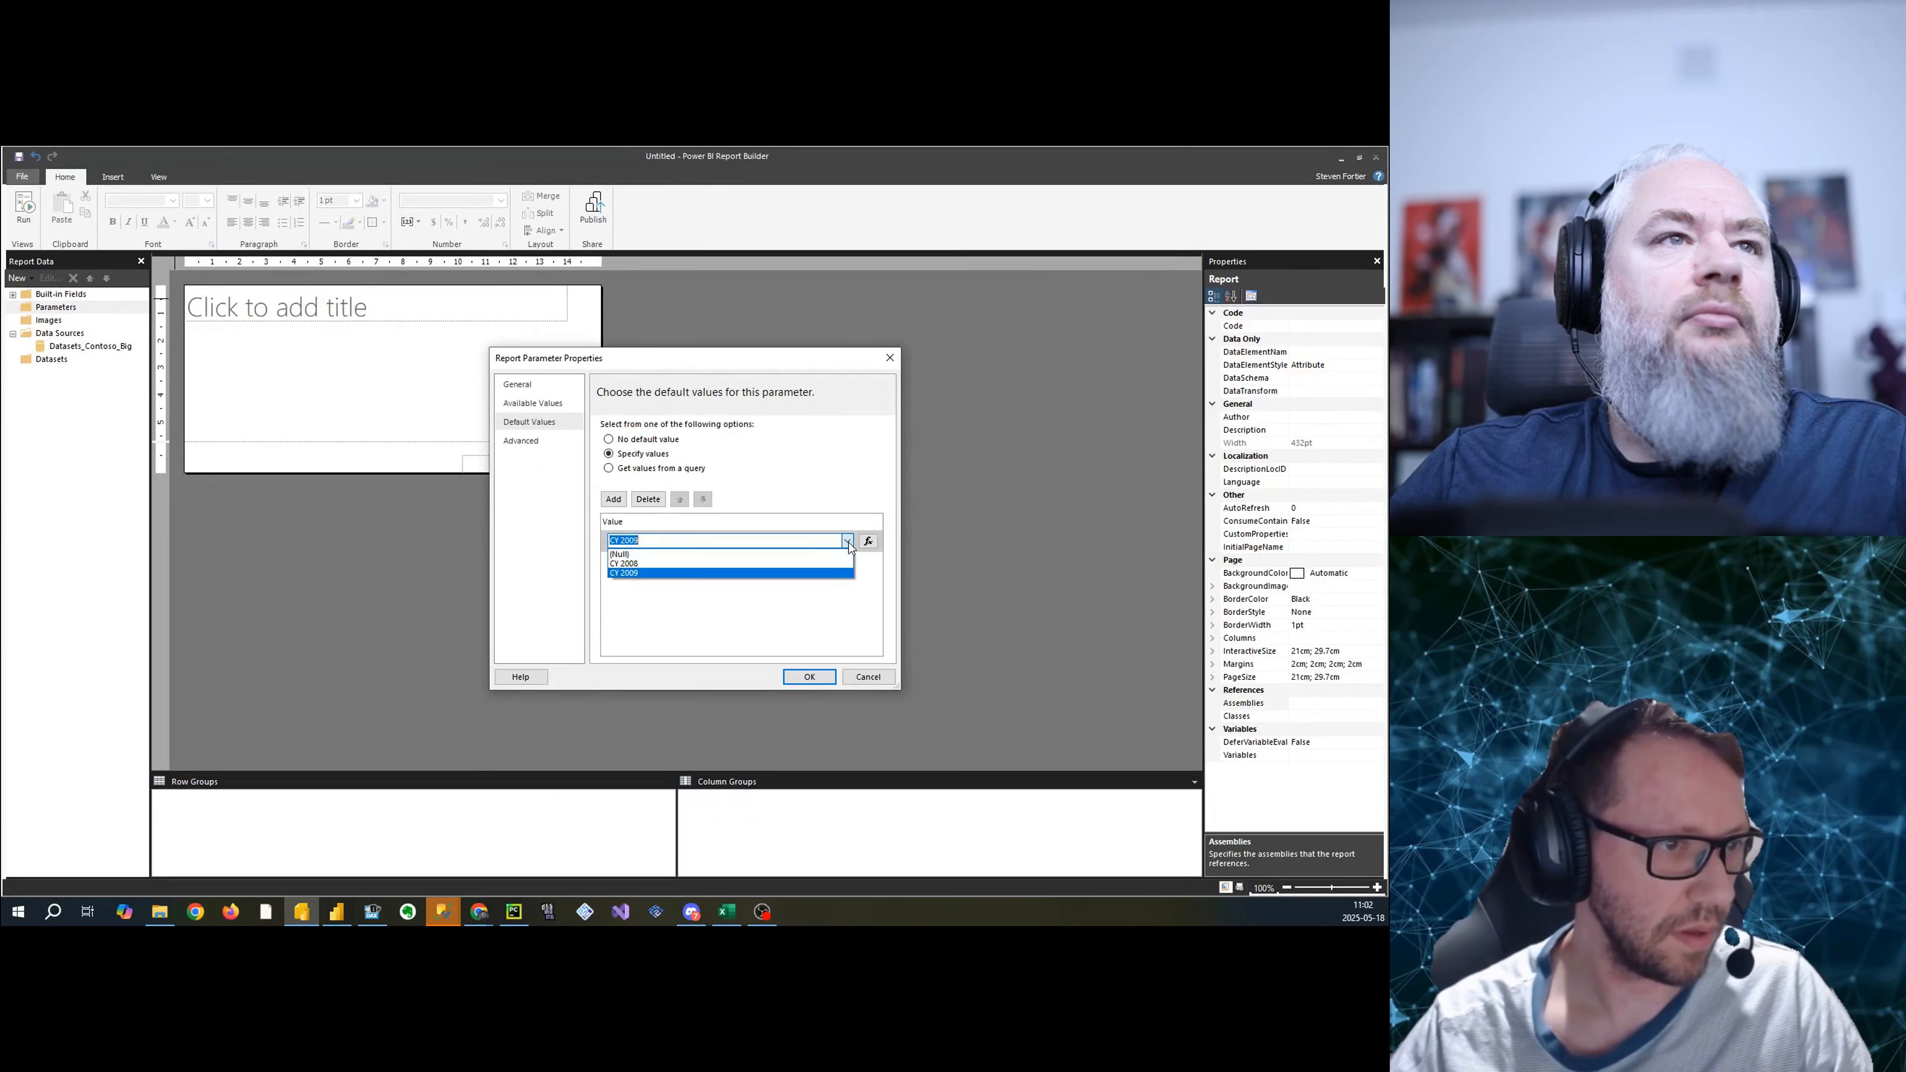
pyautogui.click(770, 557)
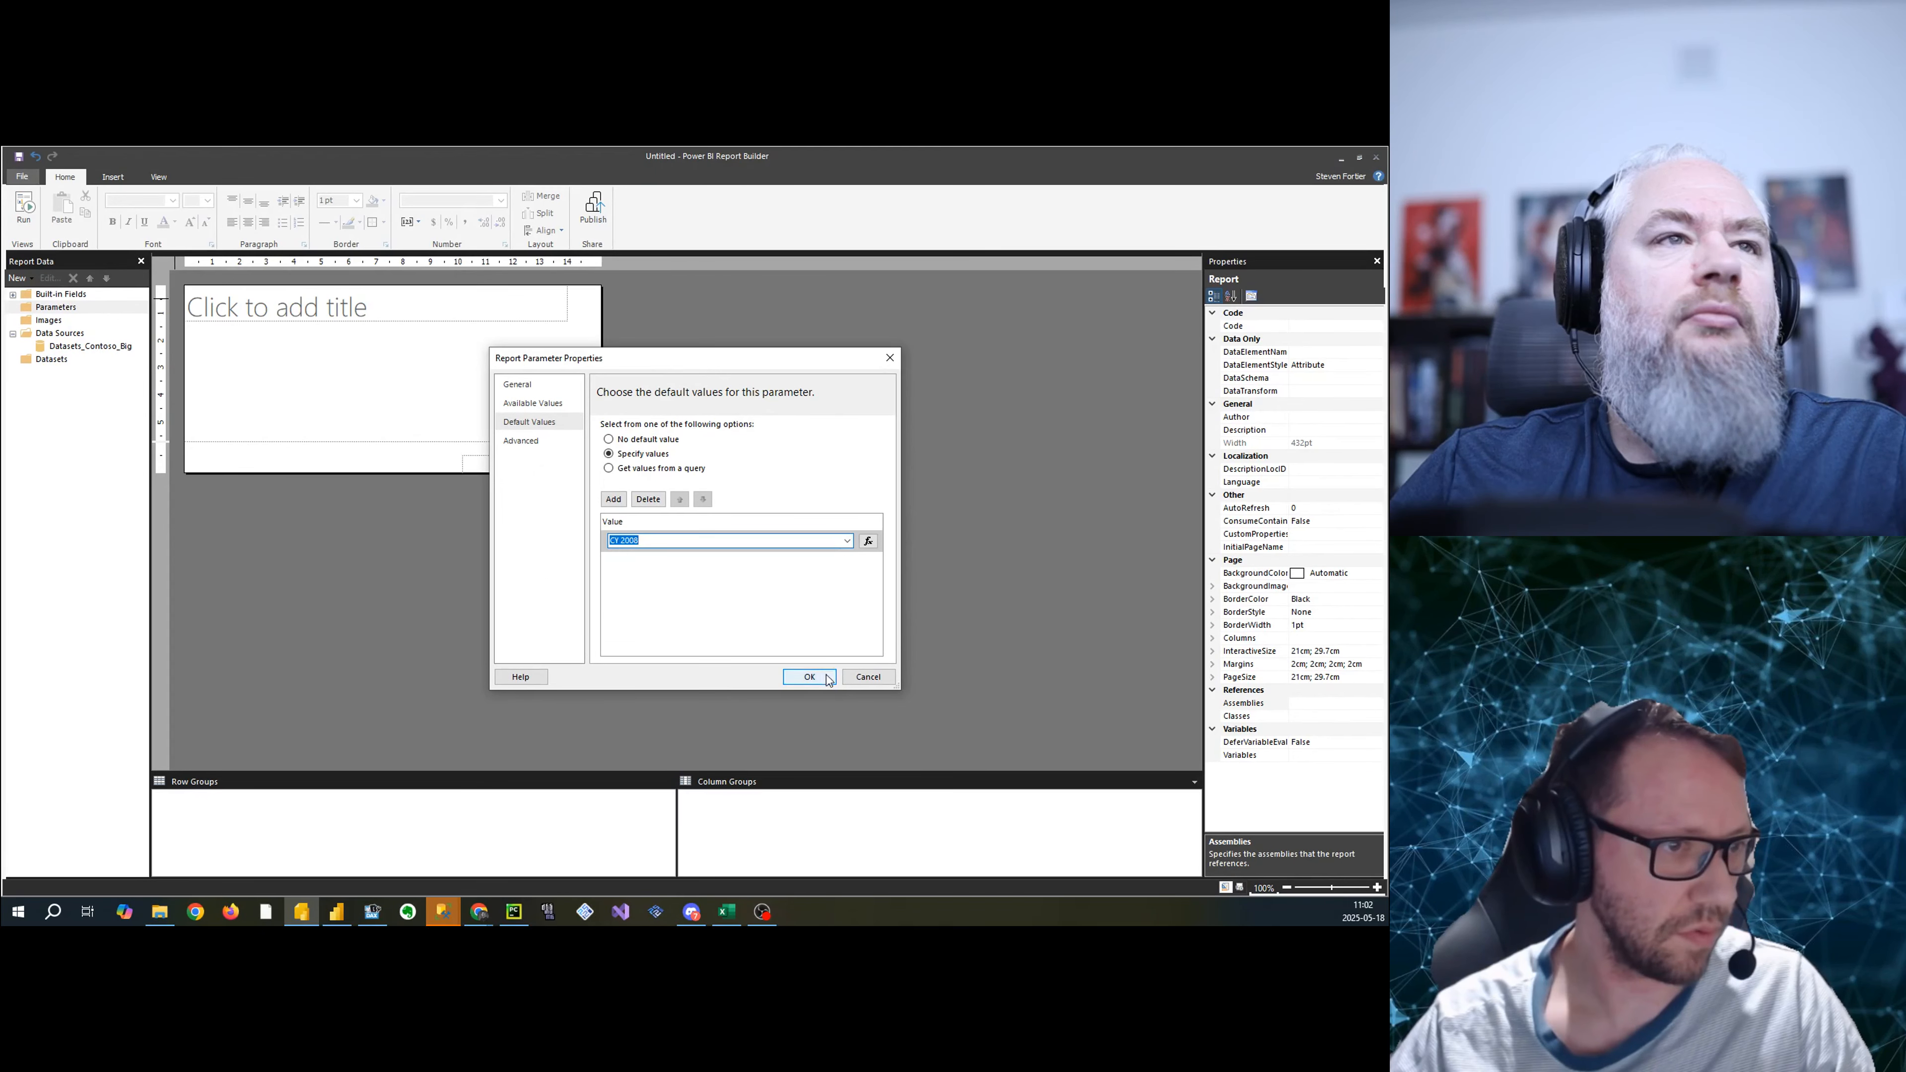
pyautogui.click(809, 677)
pyautogui.click(836, 504)
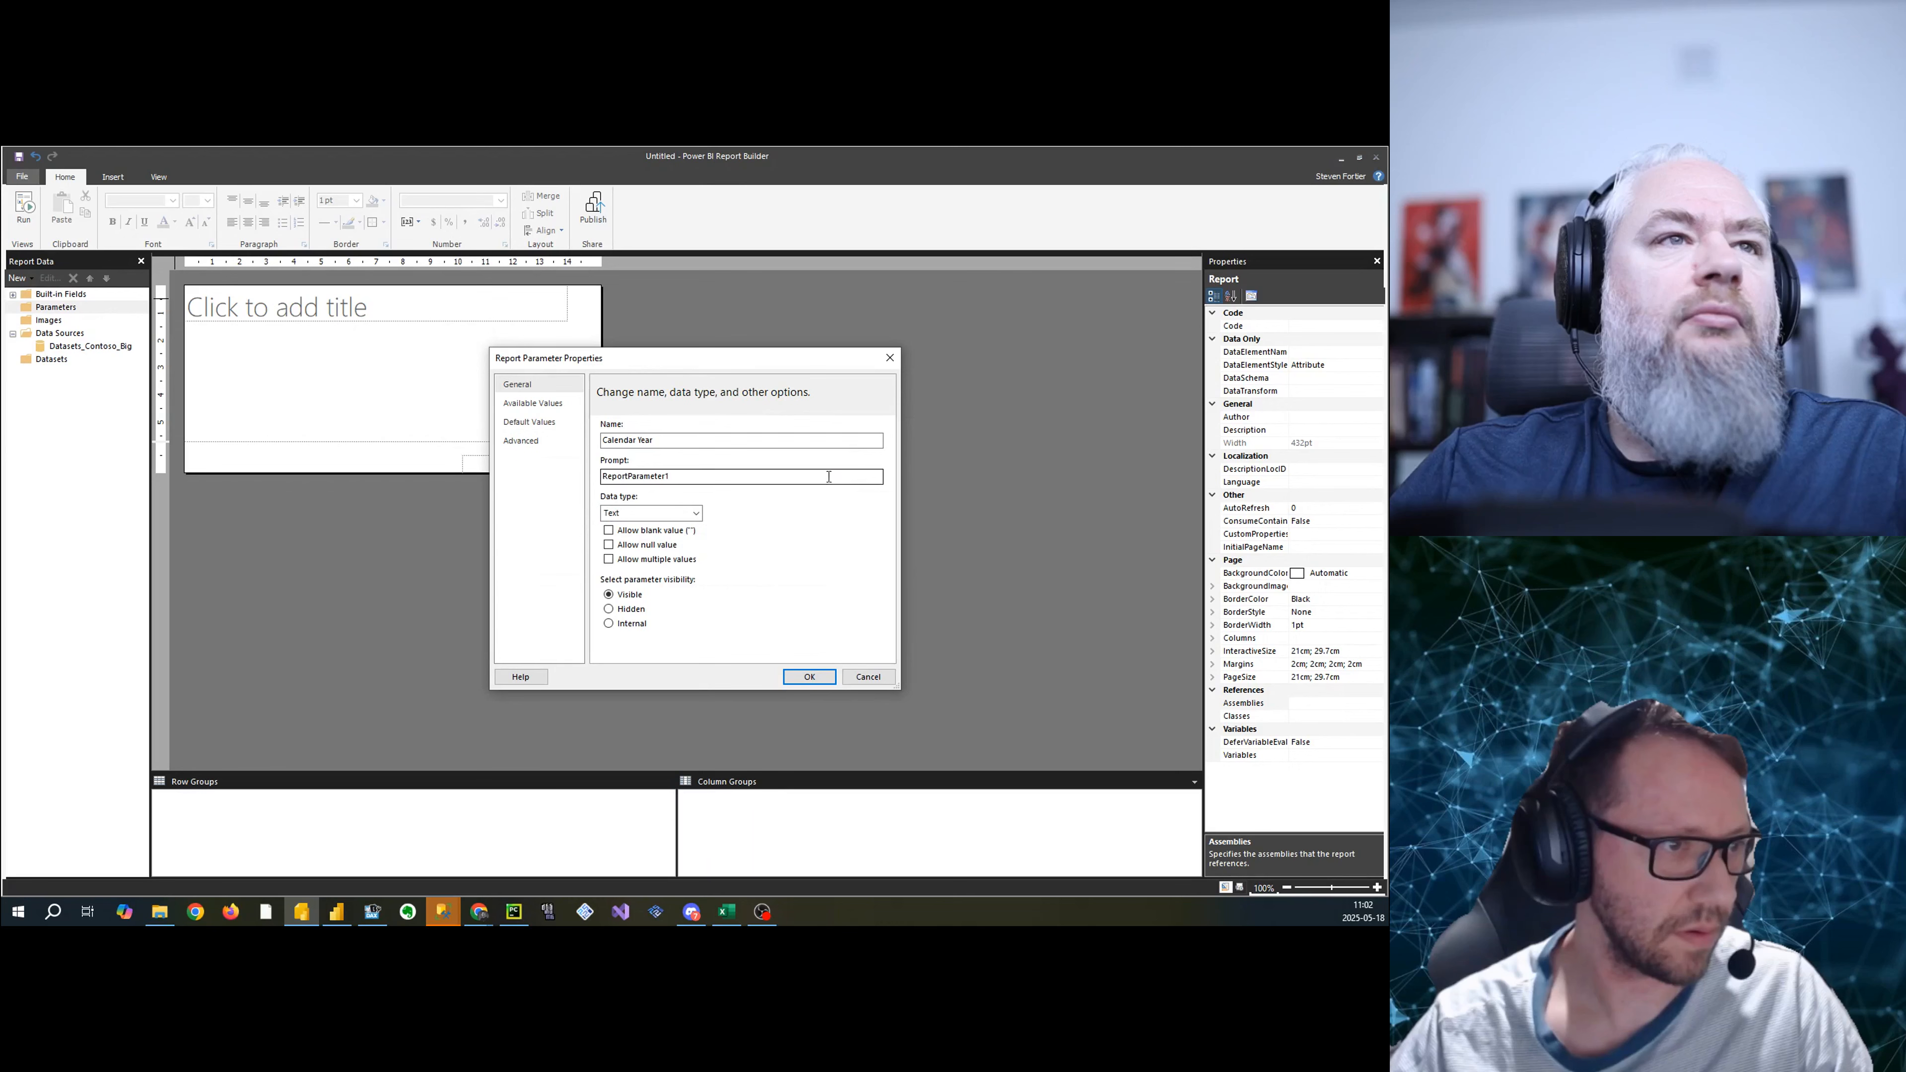
# - Set the parameter's available values to None, check its default value and try to accept it again
pyautogui.click(534, 403)
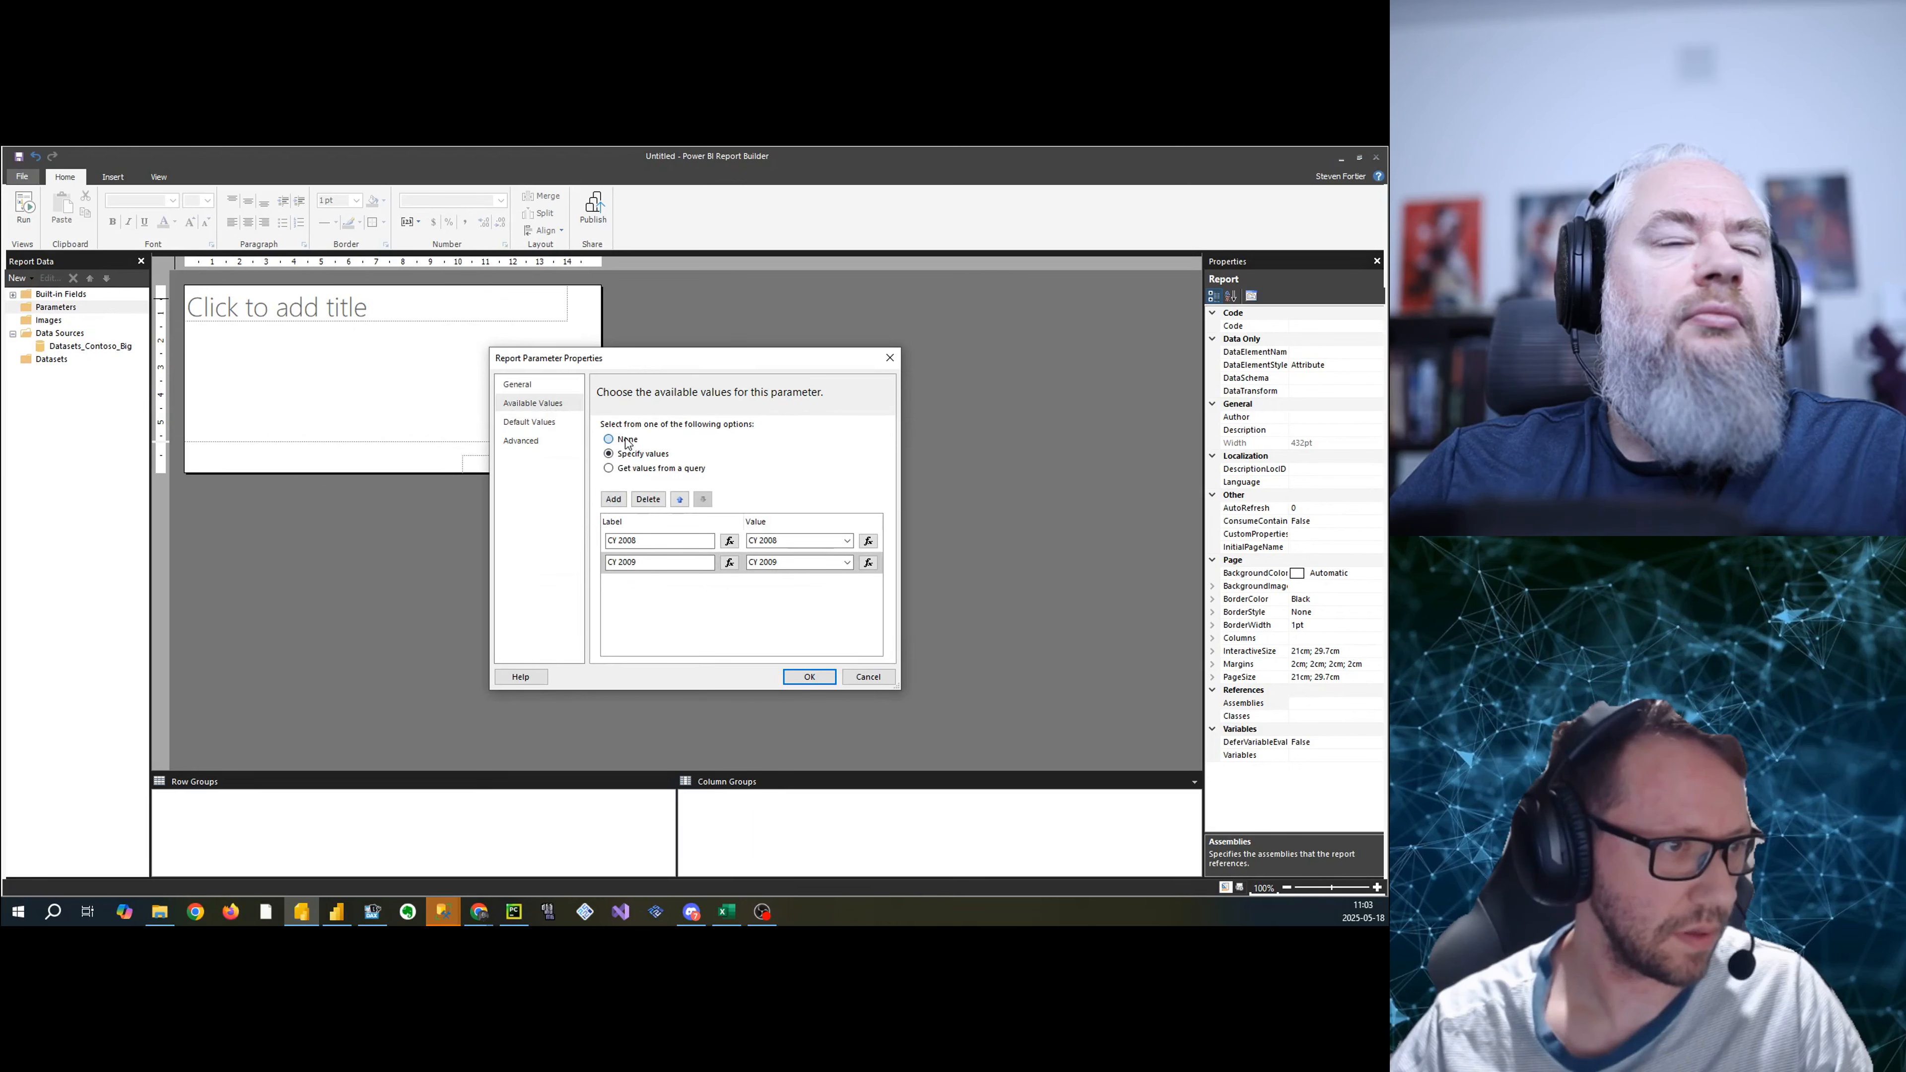
pyautogui.click(626, 440)
pyautogui.click(529, 422)
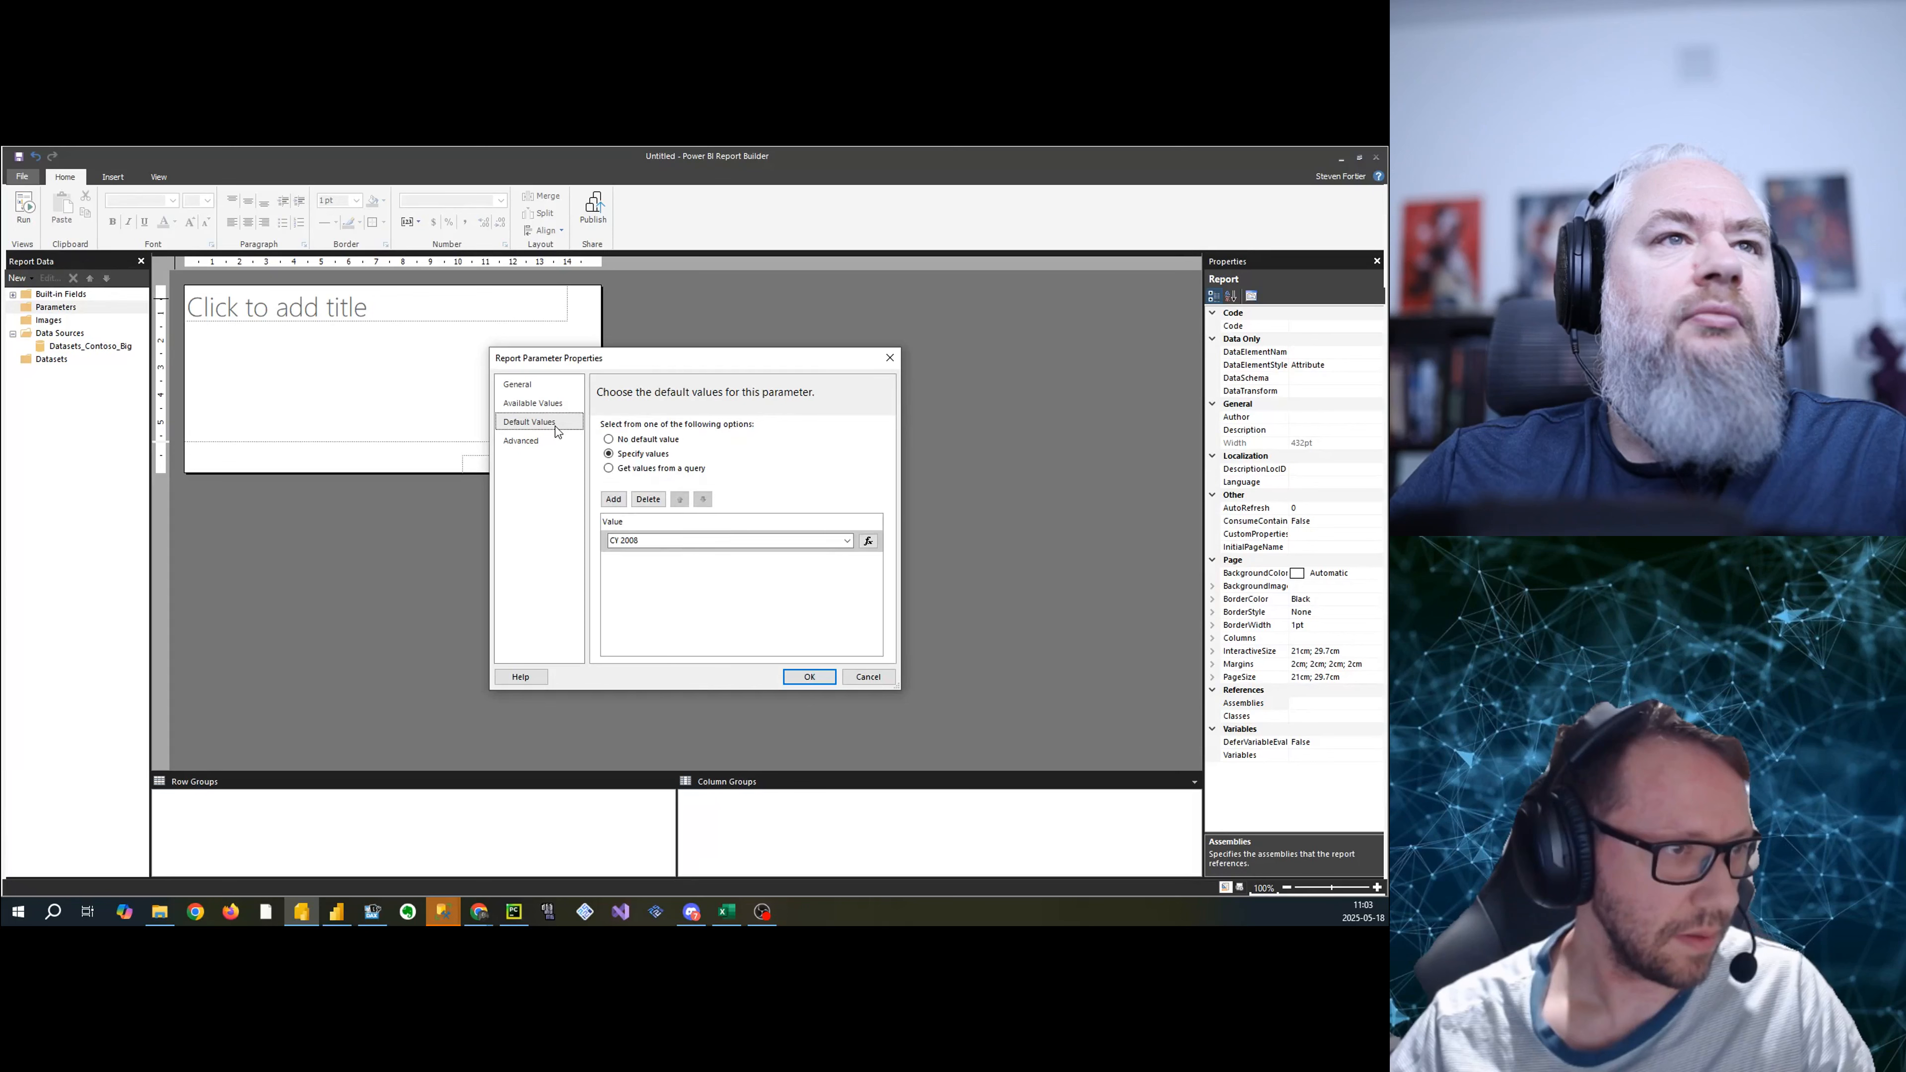
pyautogui.click(801, 675)
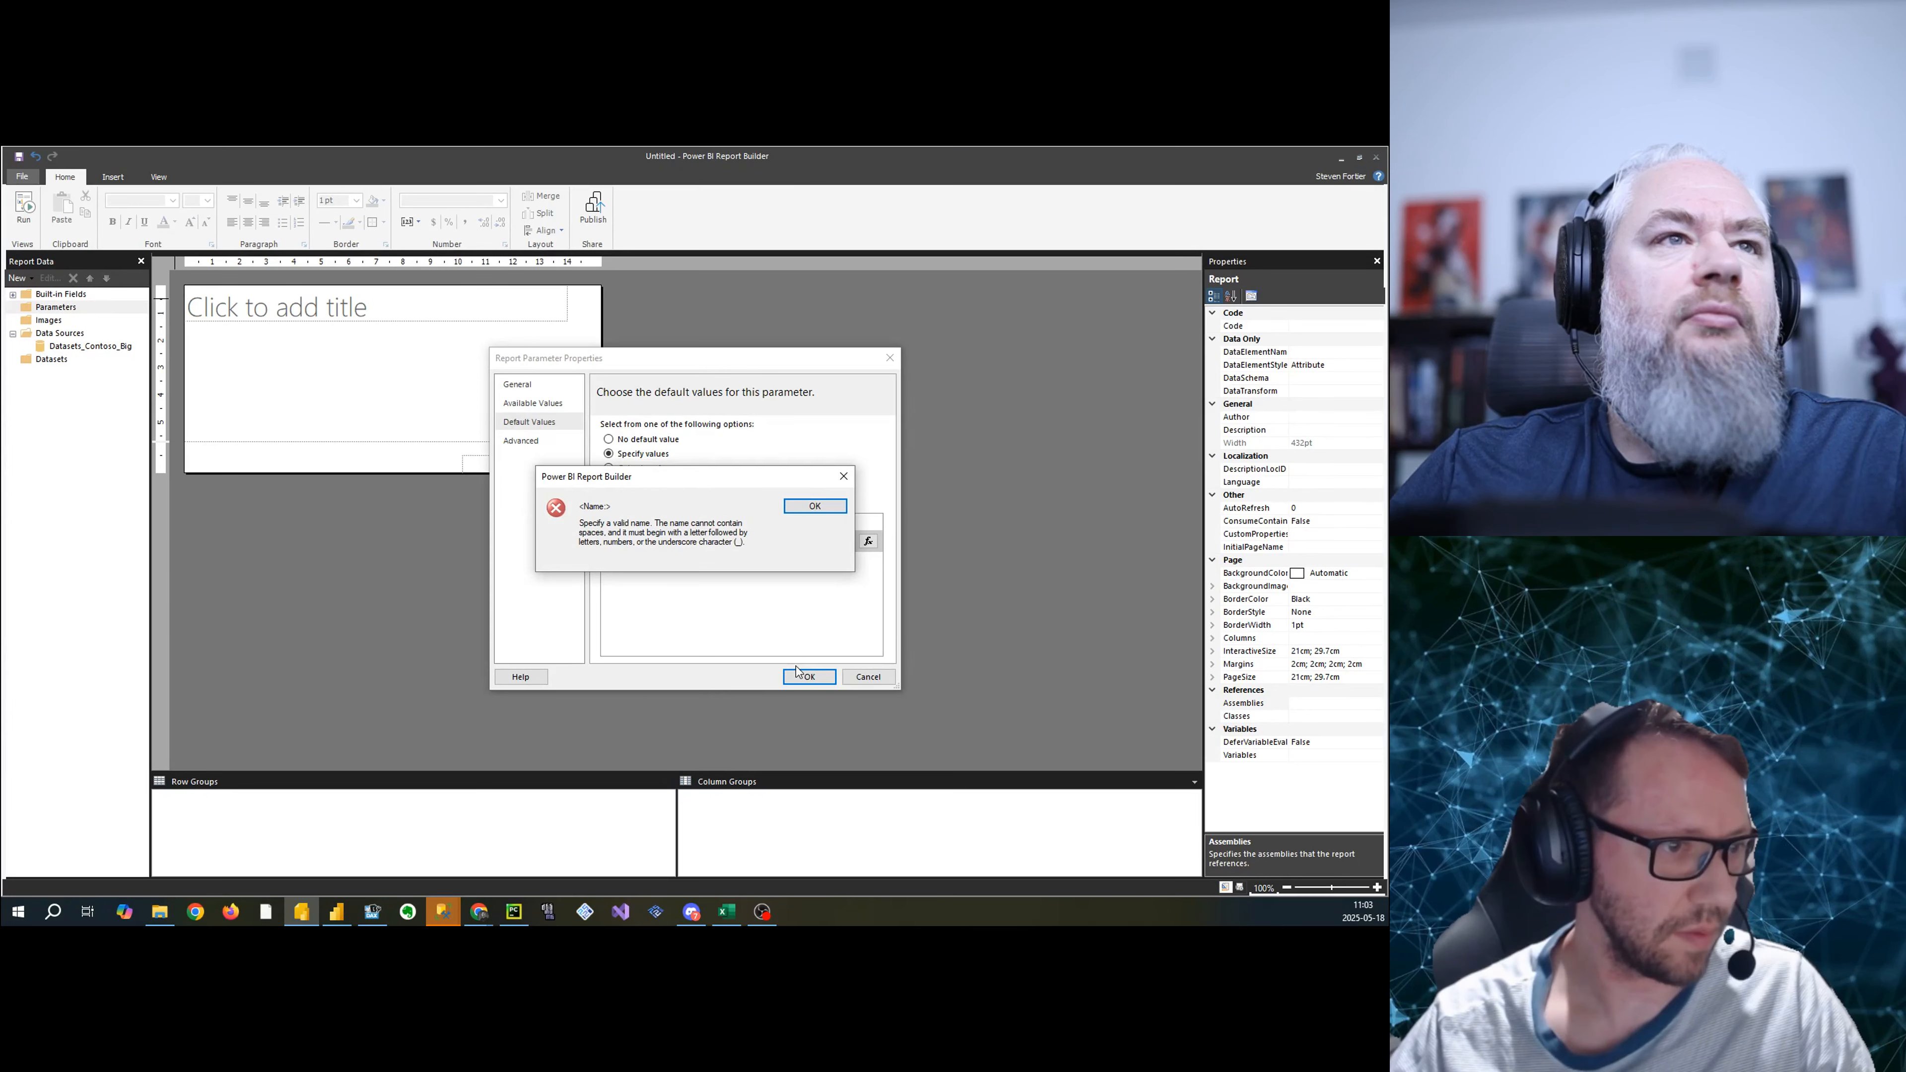
pyautogui.click(840, 505)
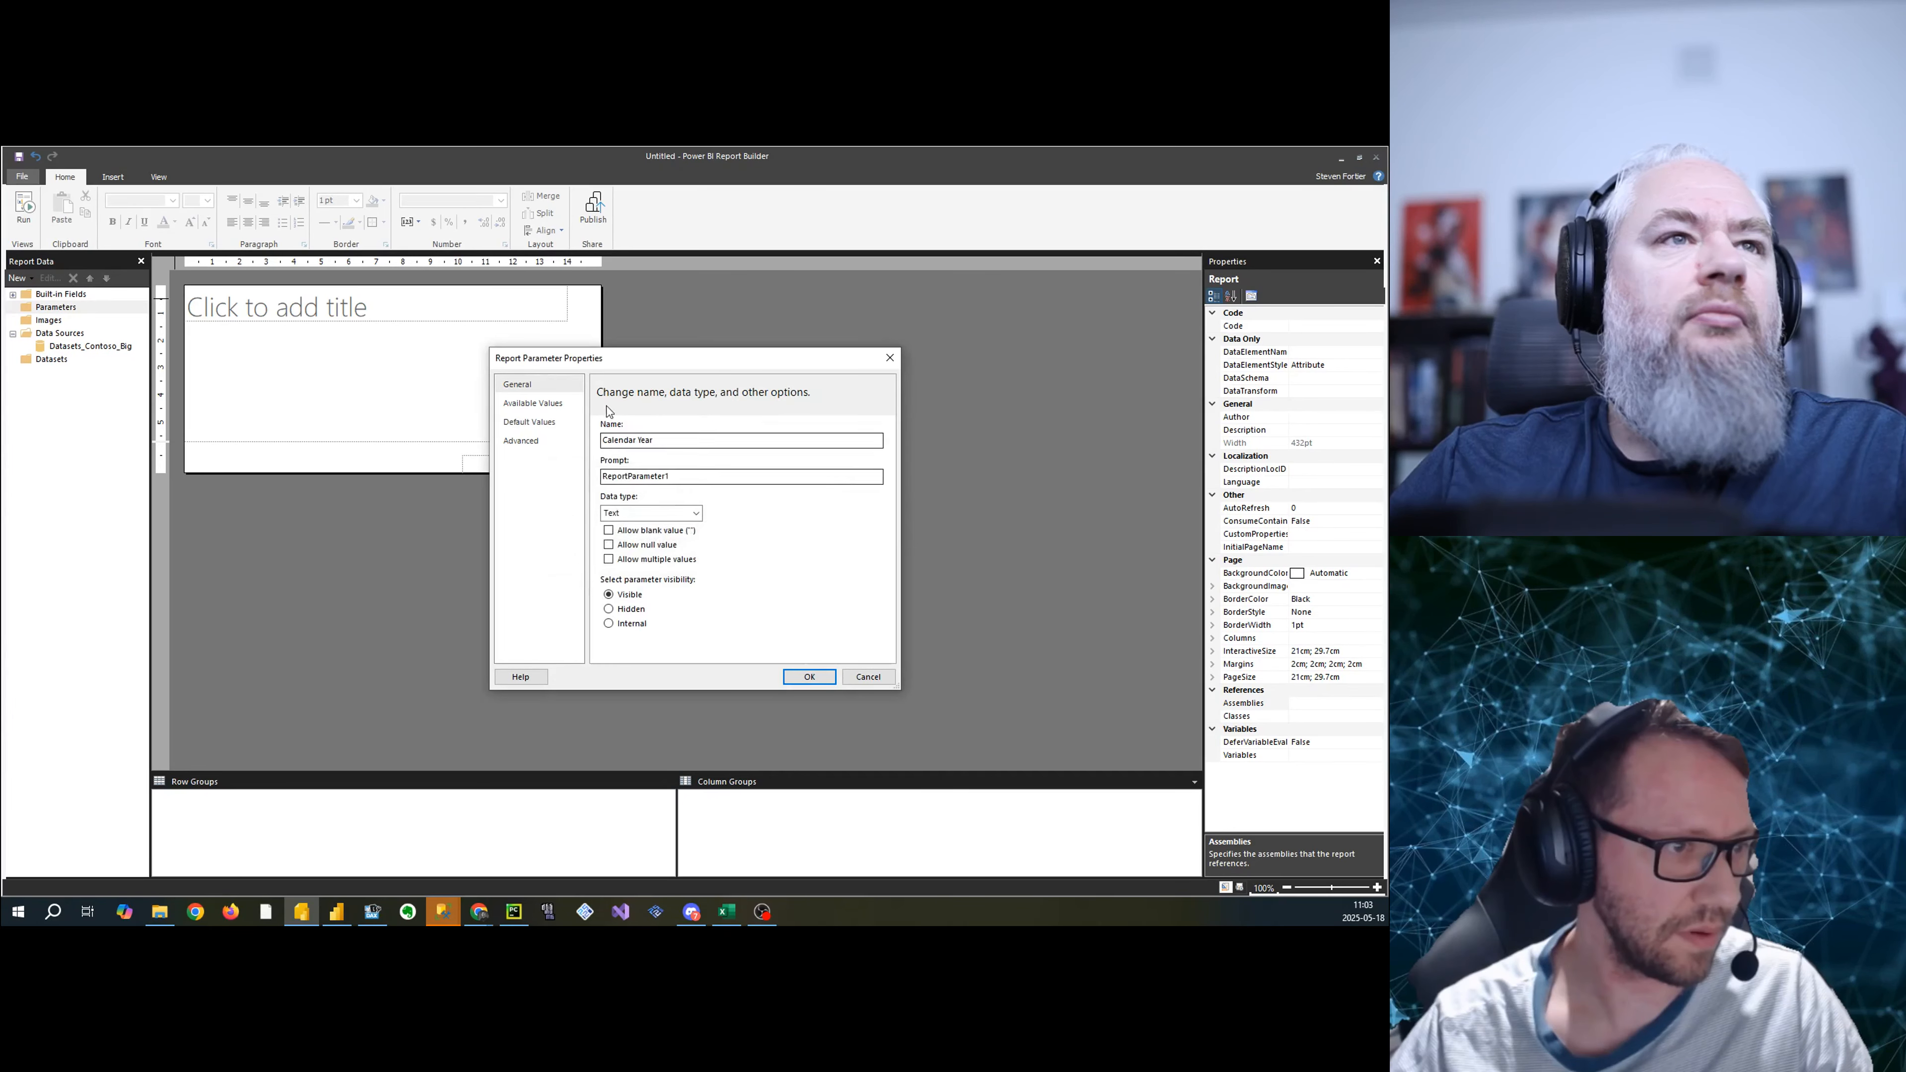
# - Remove the space from the parameter's name so it reads CalendarYear, and accept the parameter
pyautogui.click(661, 440)
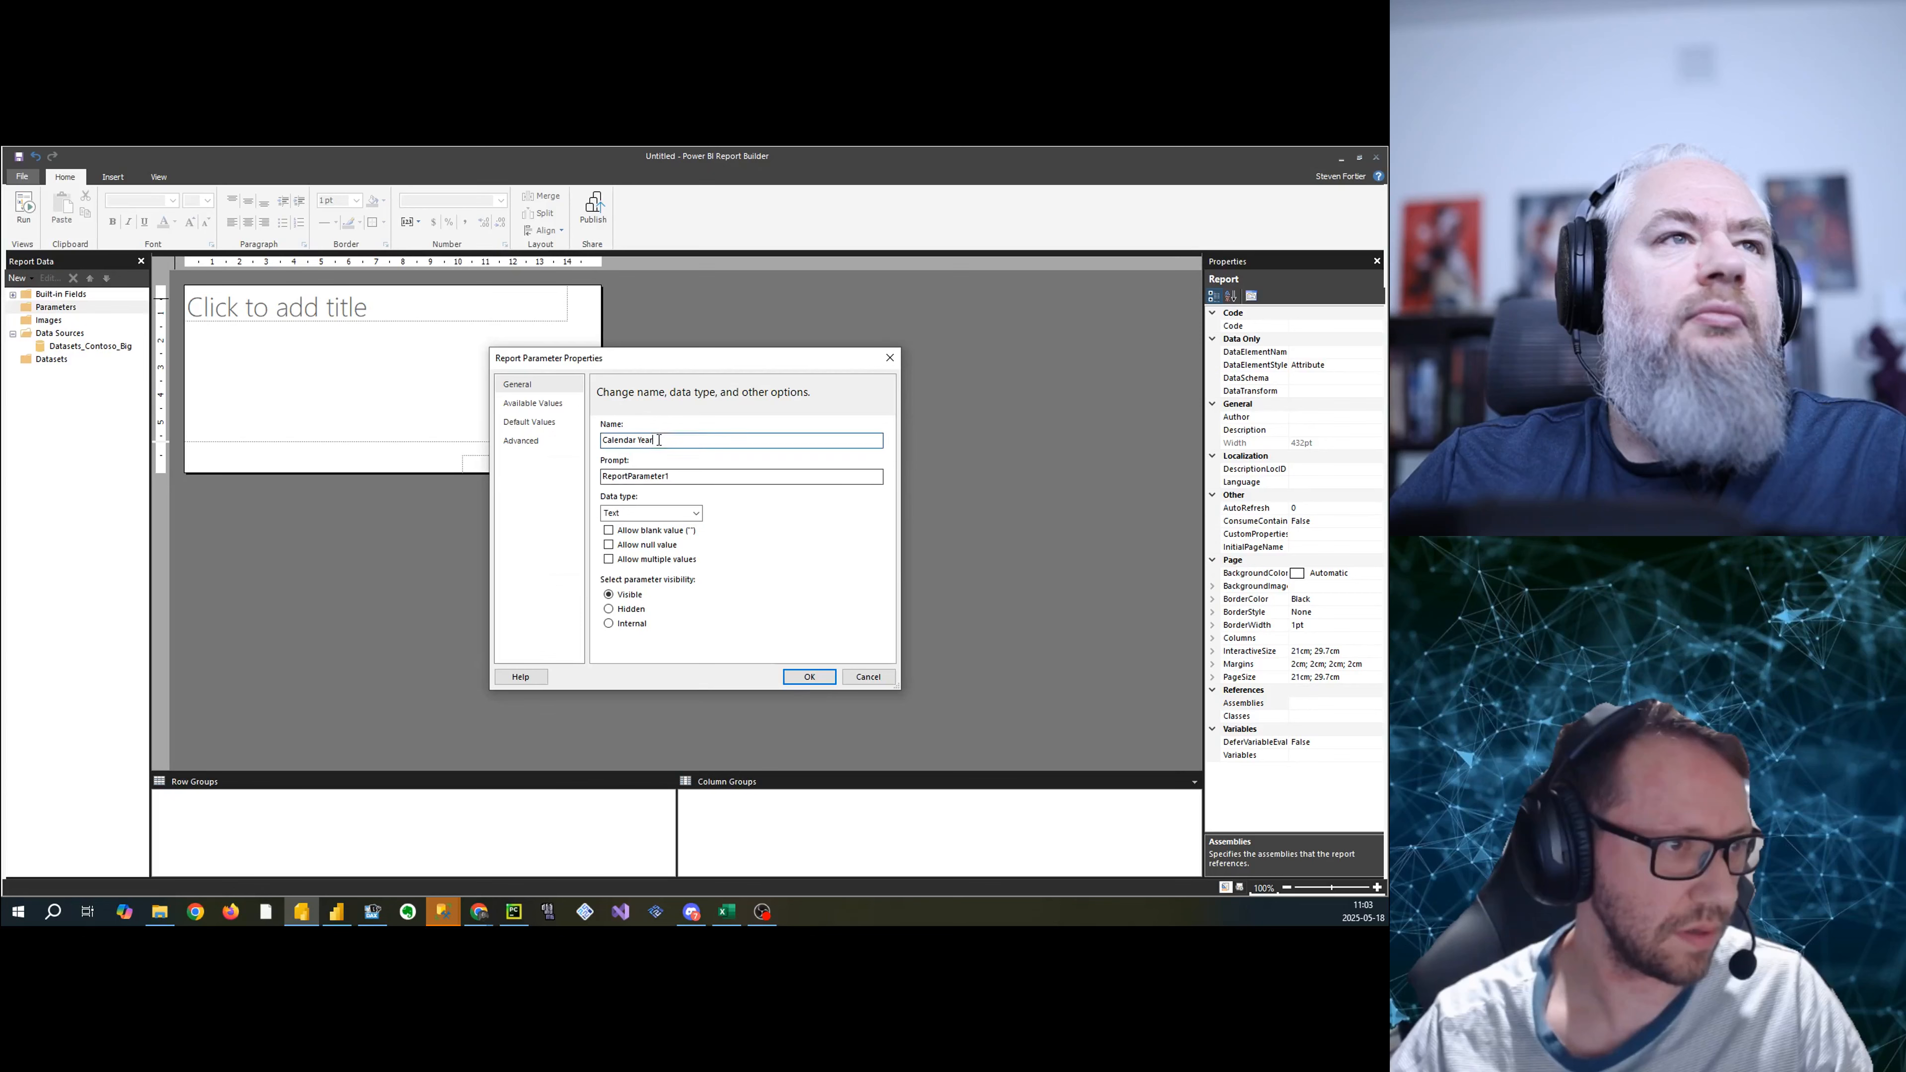
pyautogui.press('Left')
pyautogui.press('Left')
pyautogui.press('Left')
pyautogui.press('Left')
pyautogui.press('BackSpace')
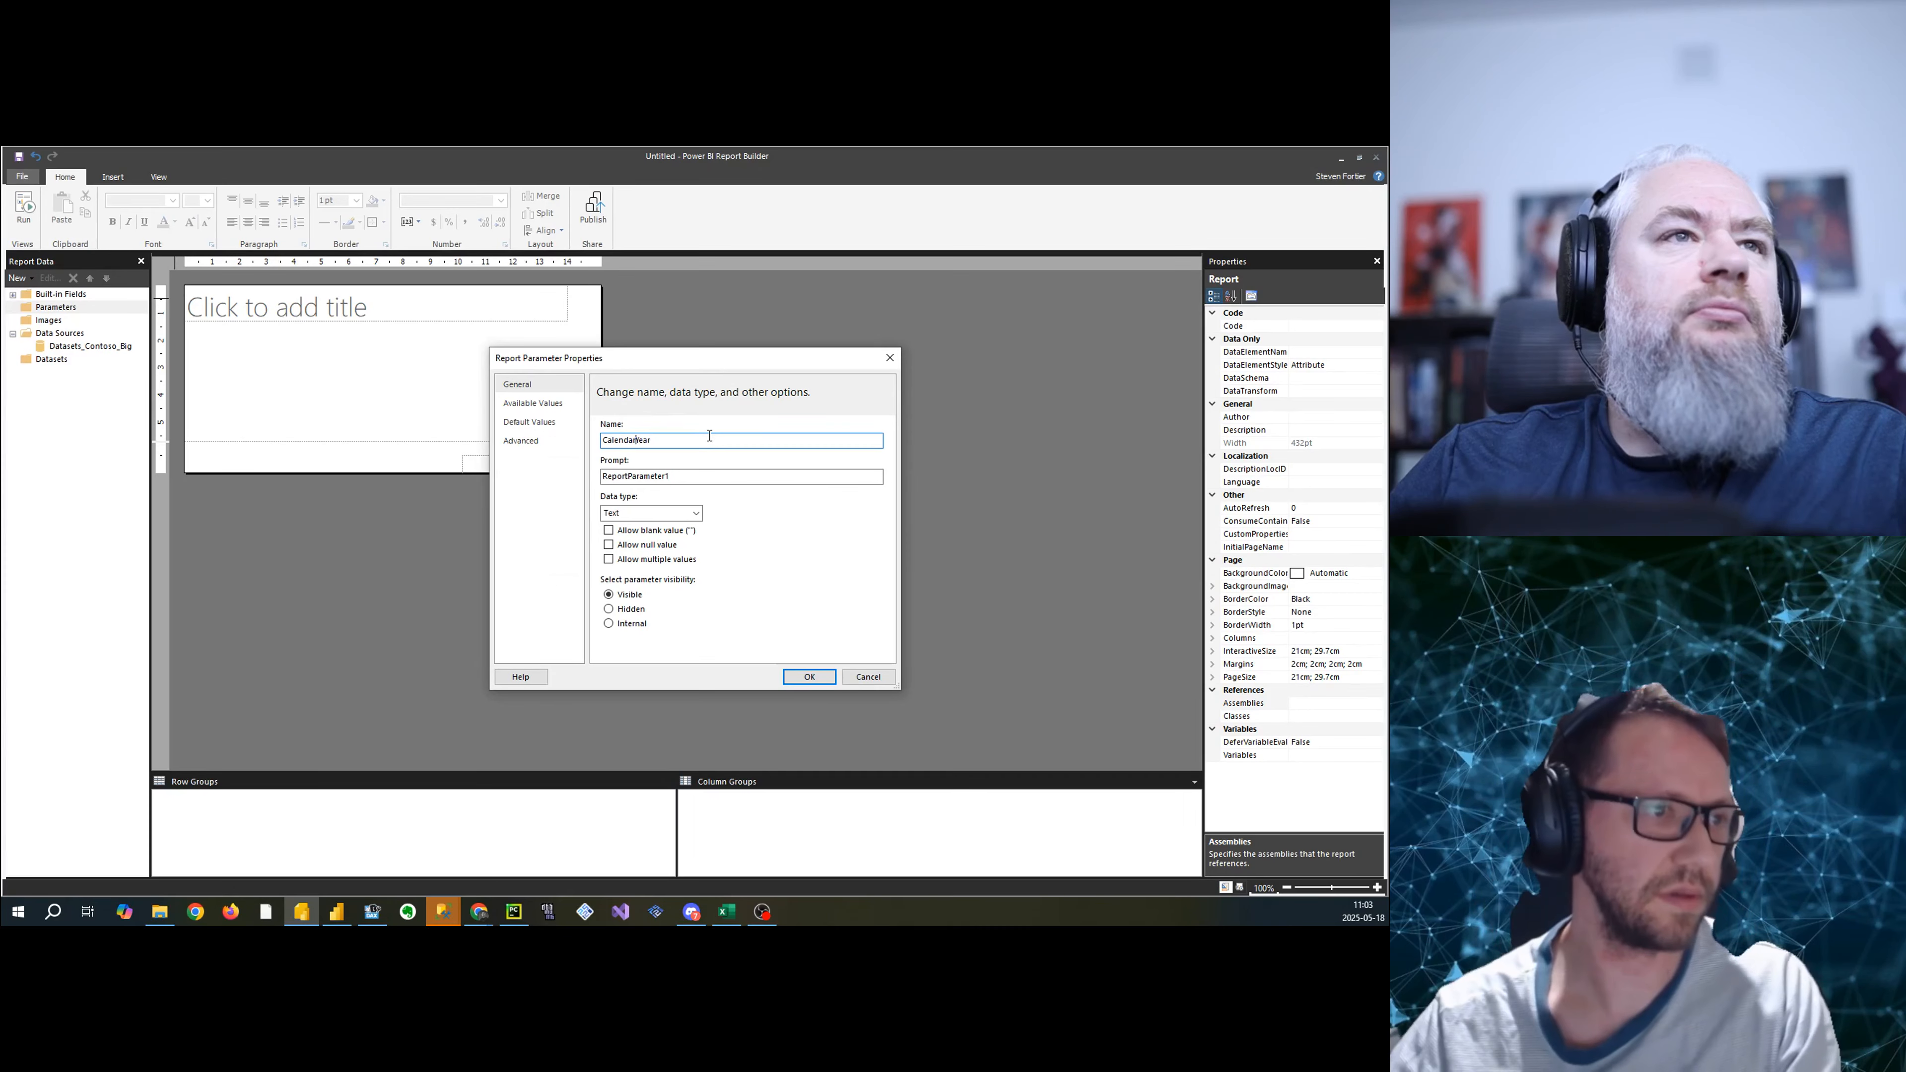
pyautogui.click(534, 422)
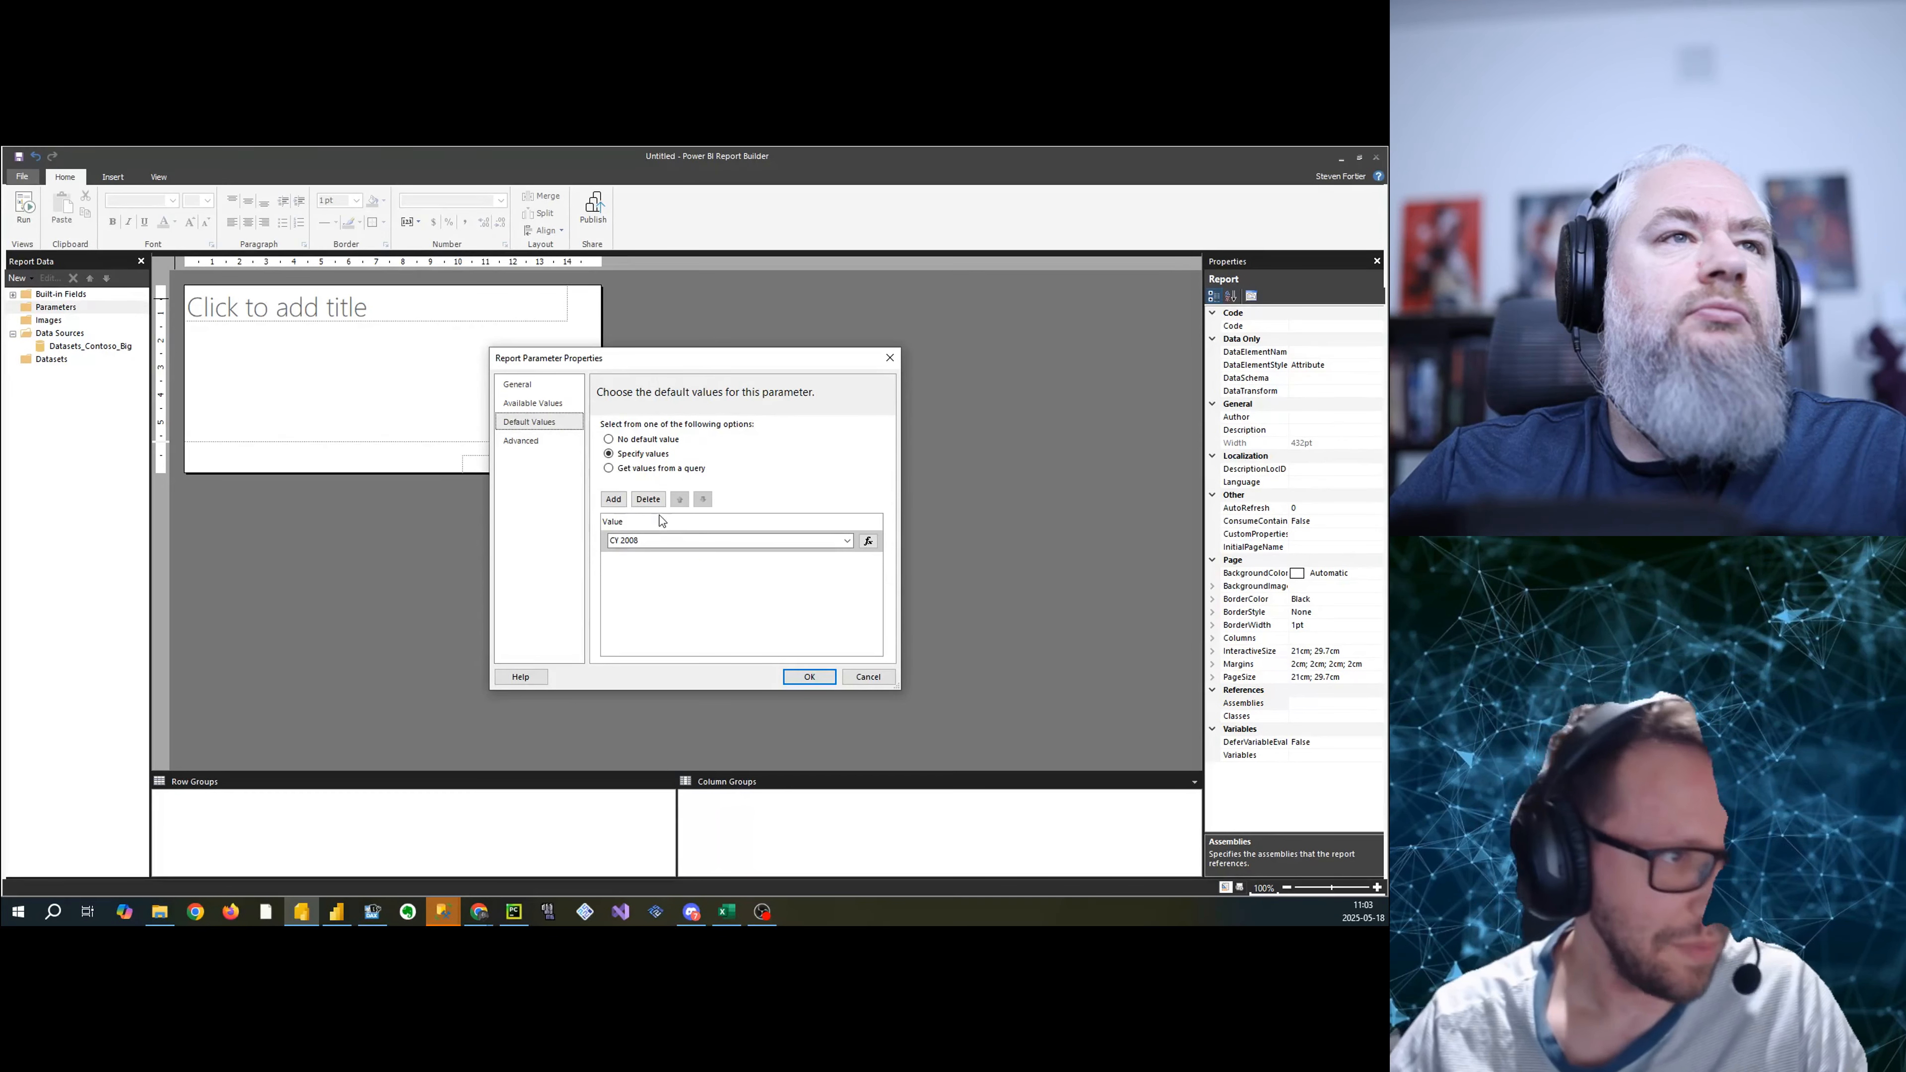
pyautogui.click(801, 677)
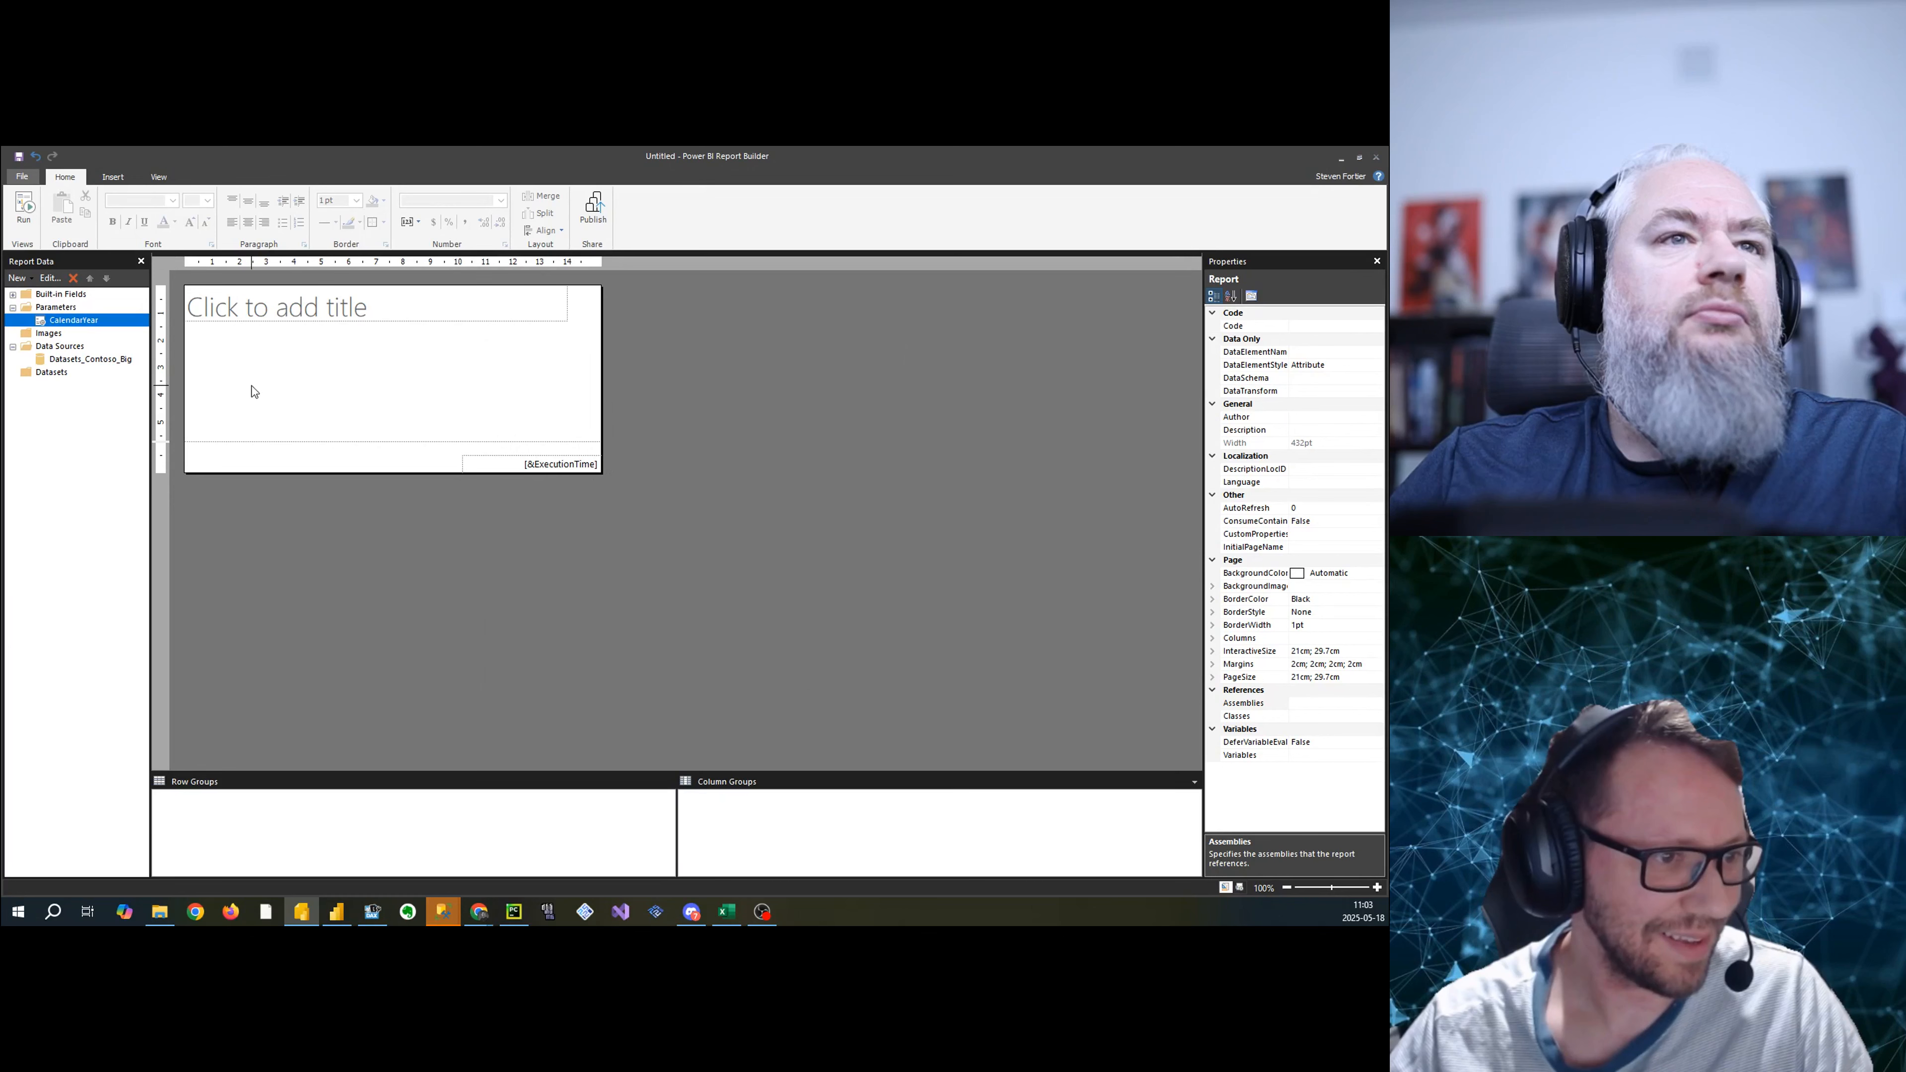
# - Start a new dataset on the Datasets_Contoso_Big data source and open its query designer
pyautogui.click(39, 298)
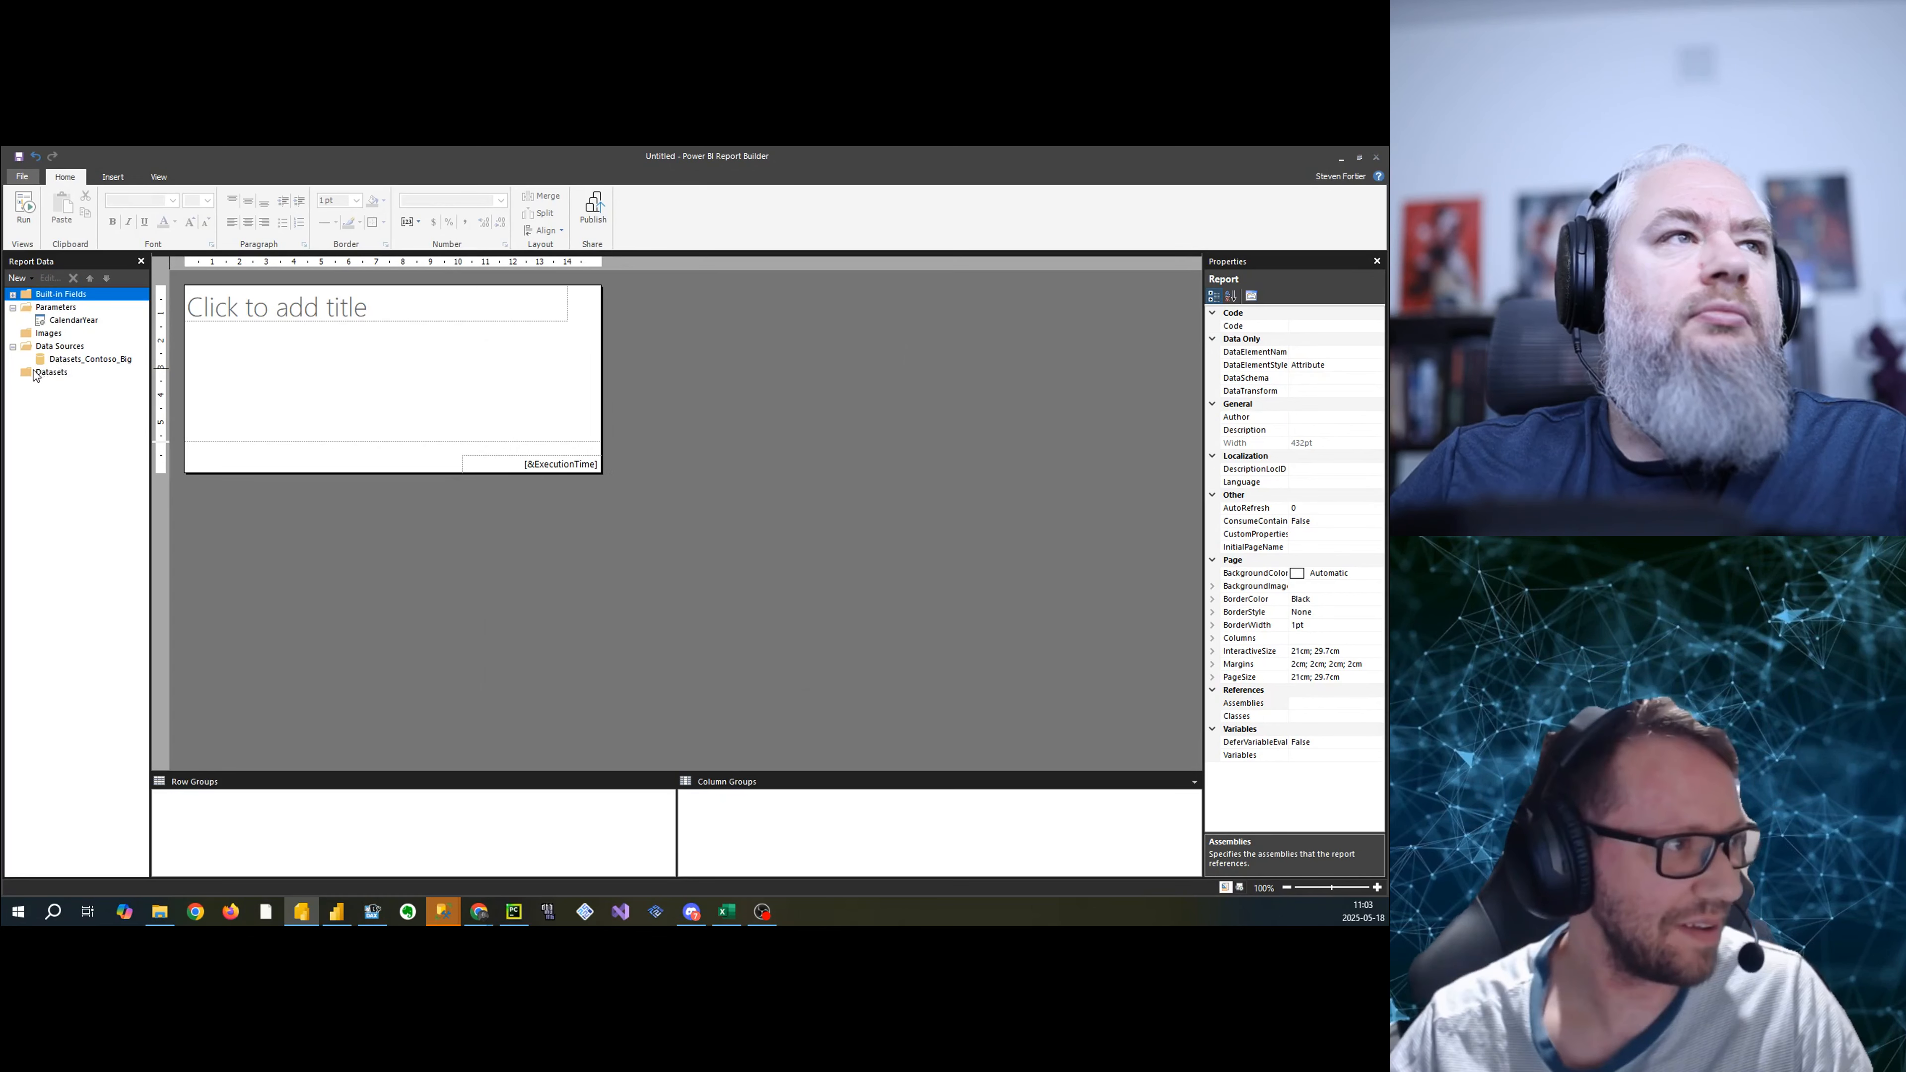
pyautogui.click(48, 372)
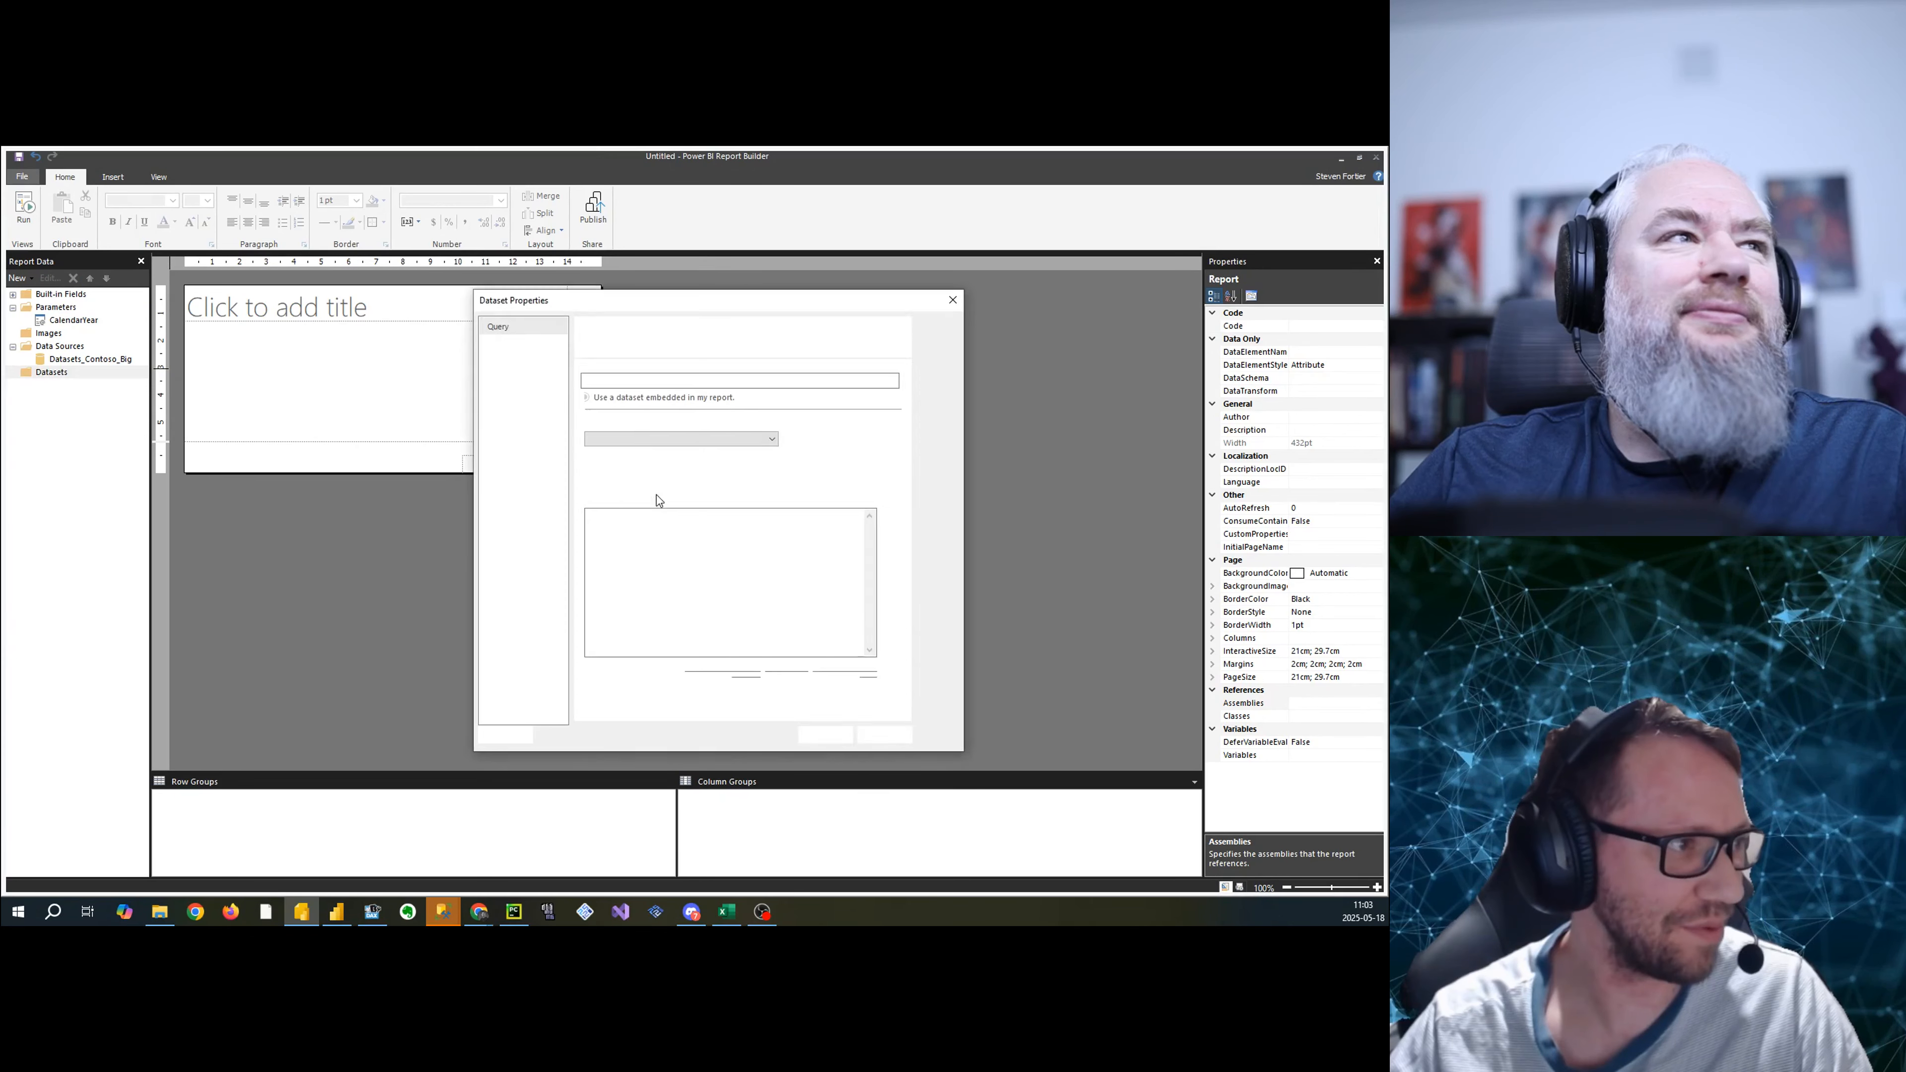
pyautogui.click(831, 441)
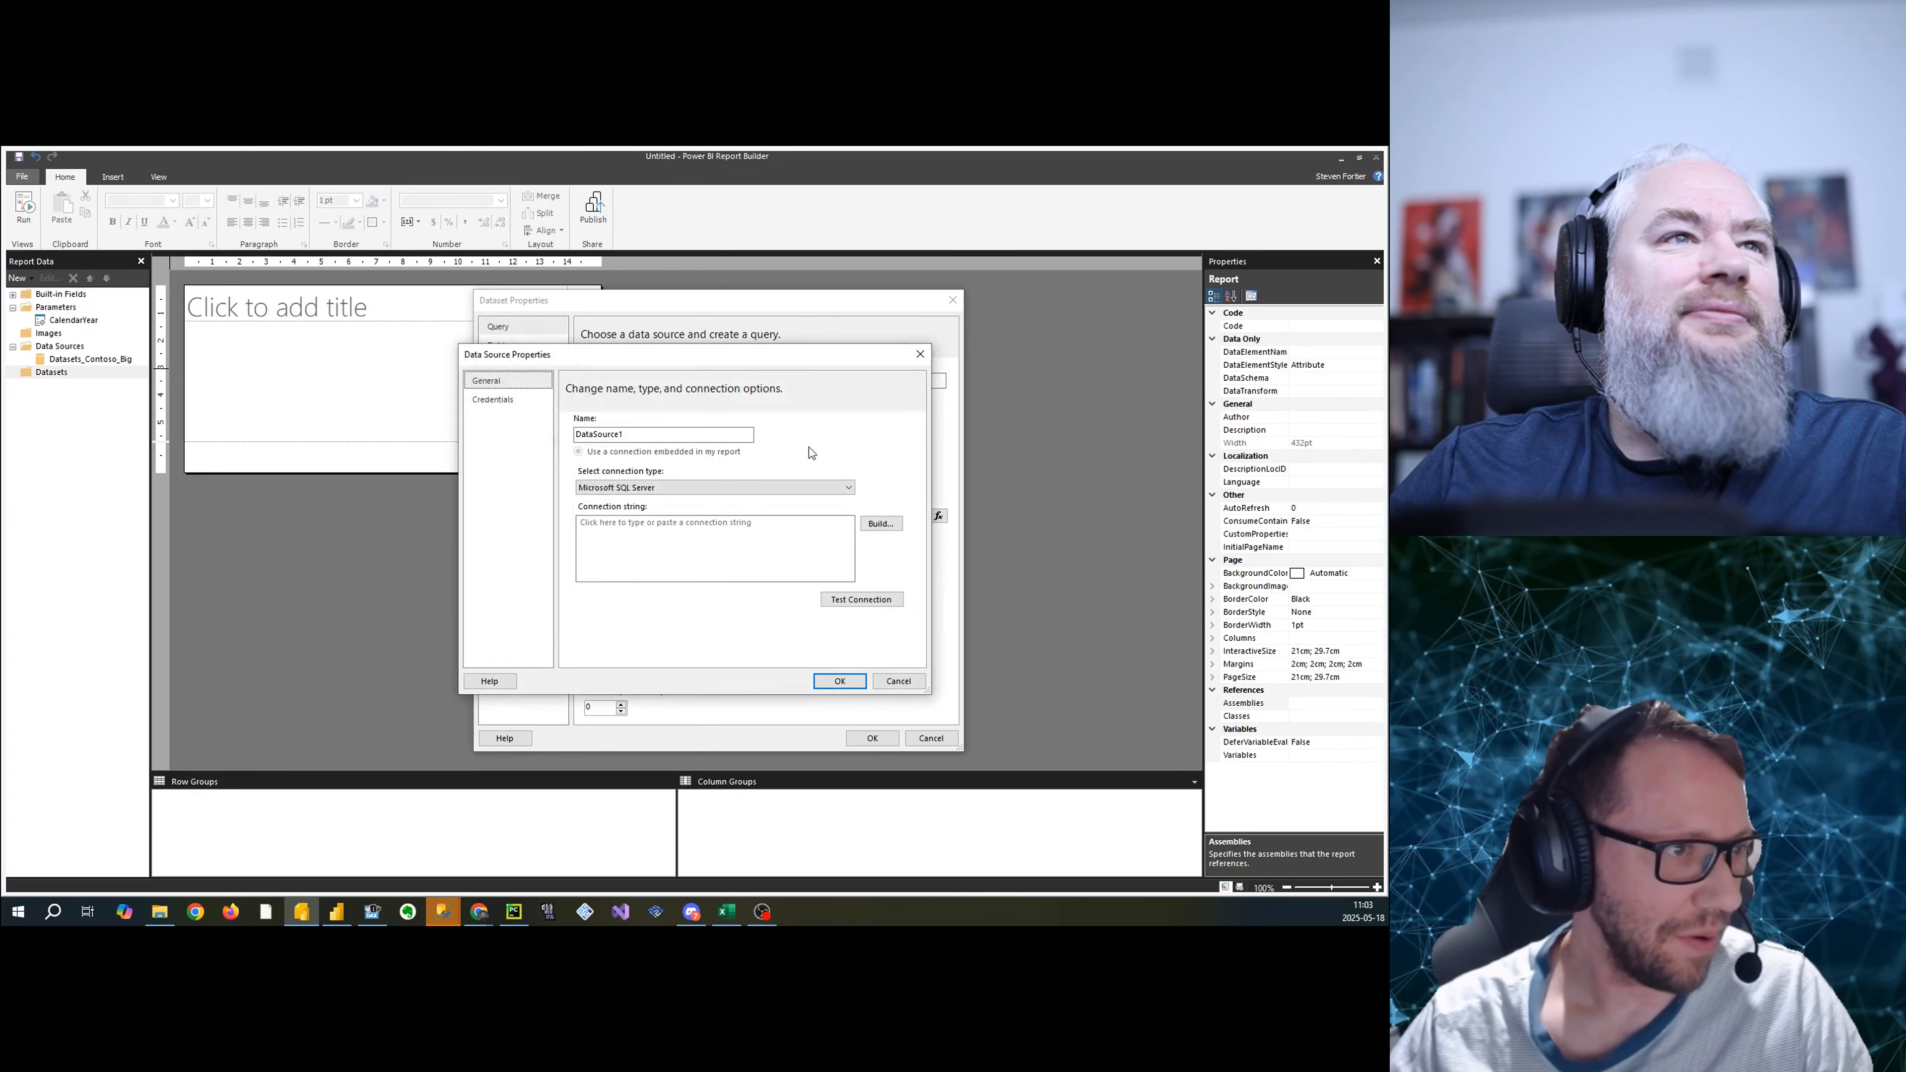
pyautogui.click(897, 681)
pyautogui.click(725, 443)
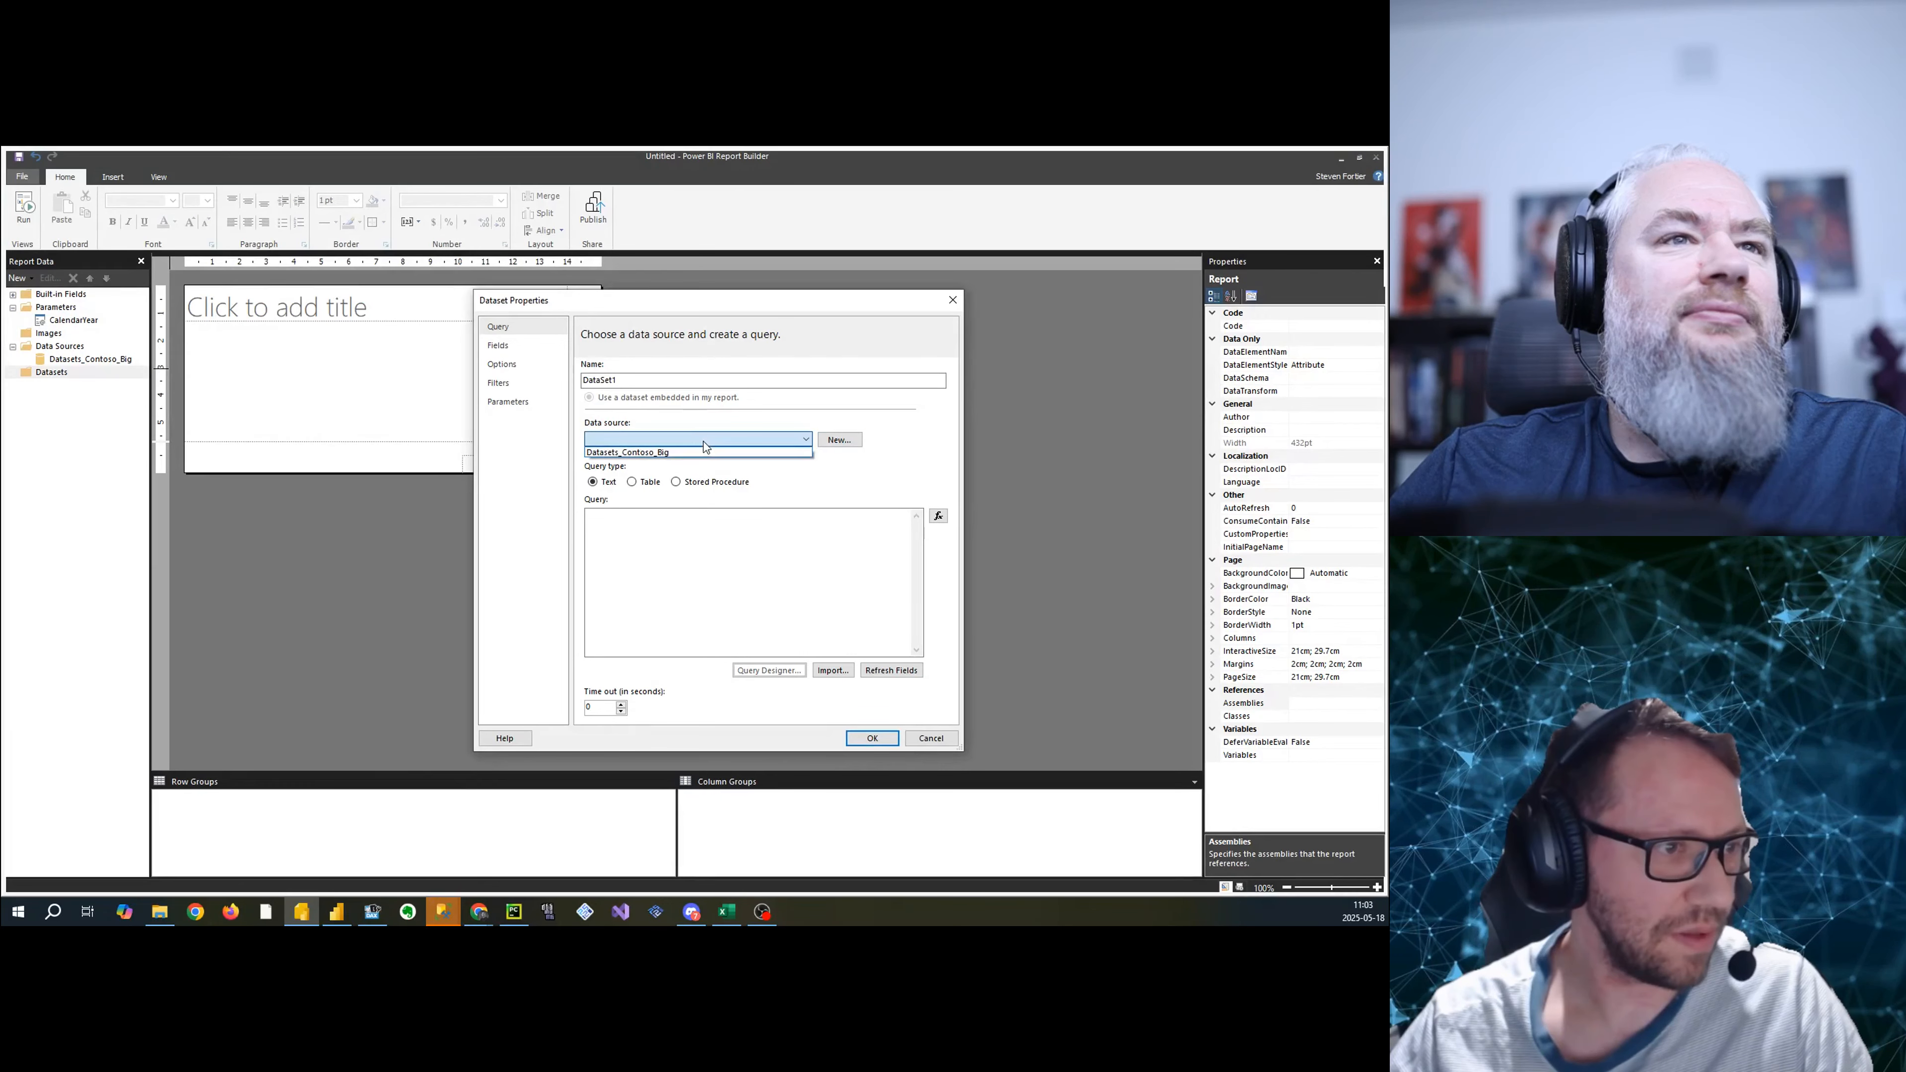
pyautogui.click(698, 455)
pyautogui.click(723, 551)
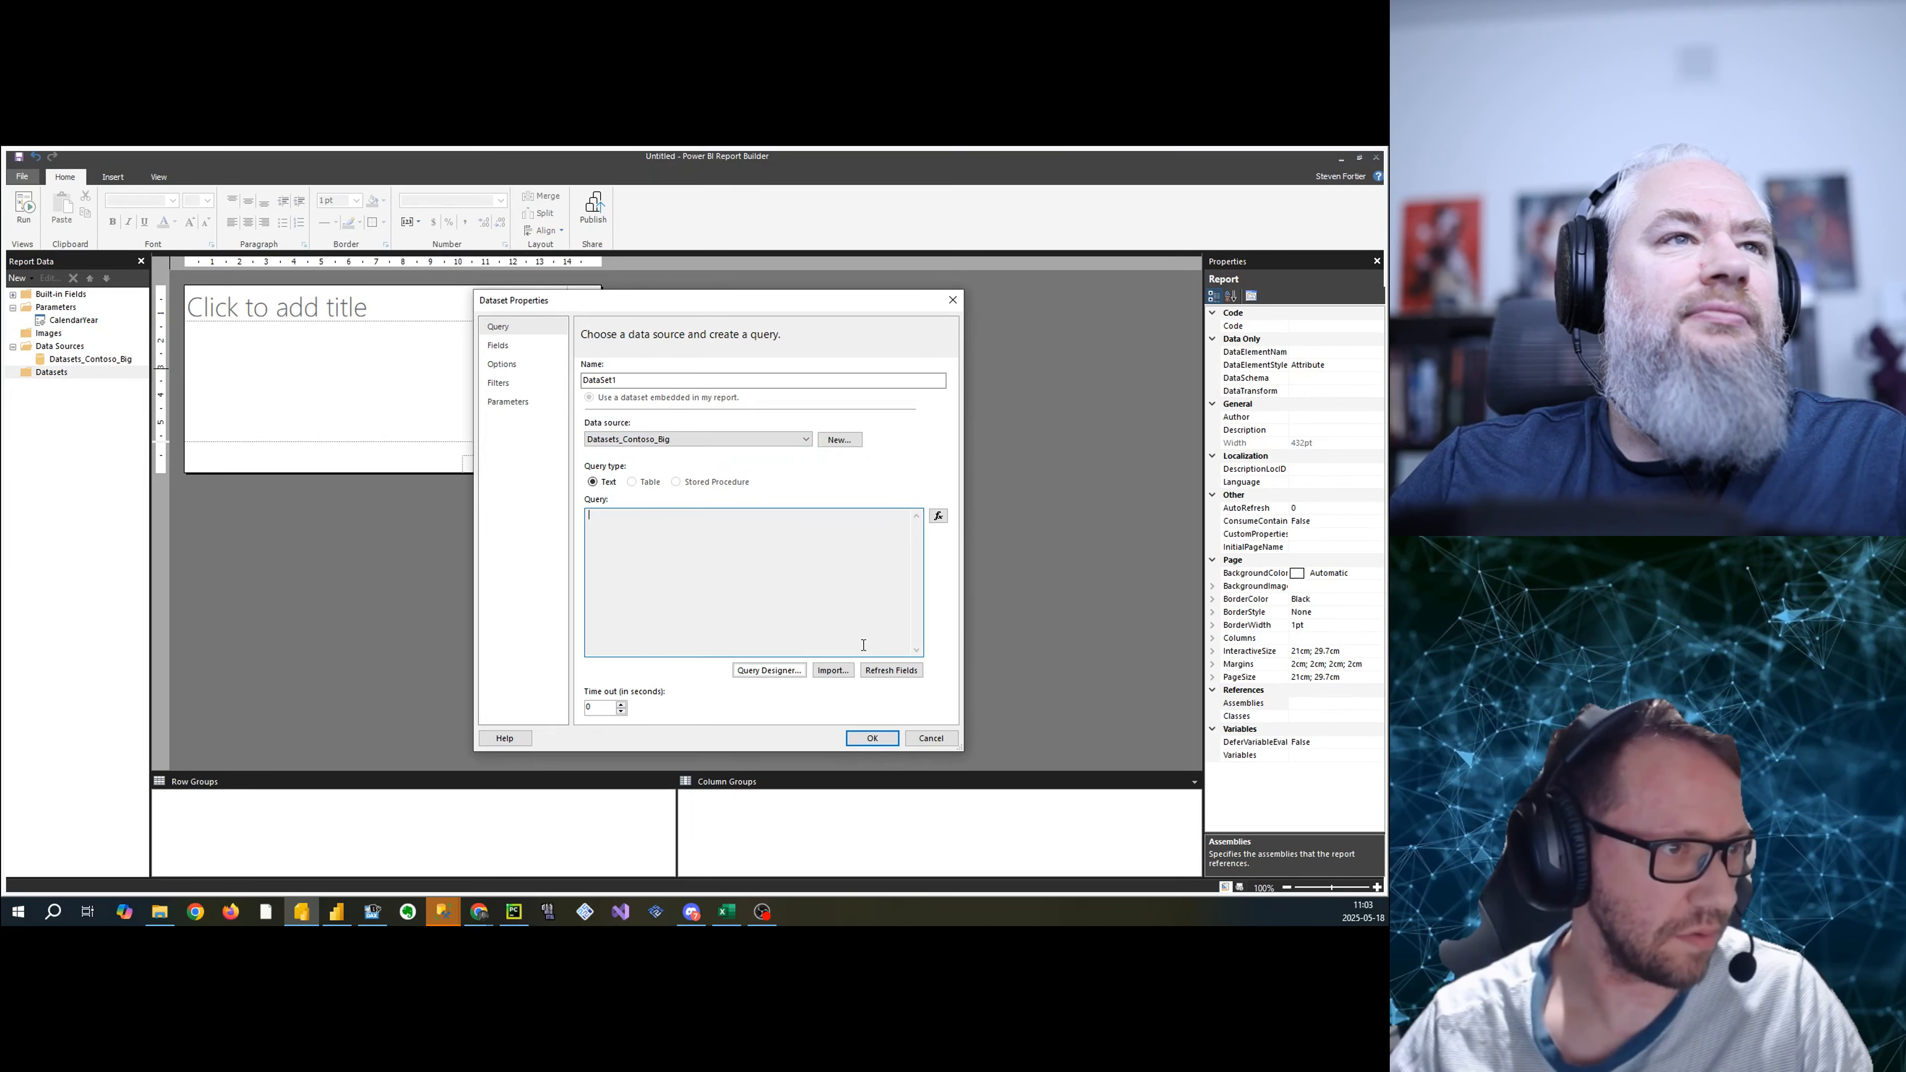
pyautogui.click(764, 672)
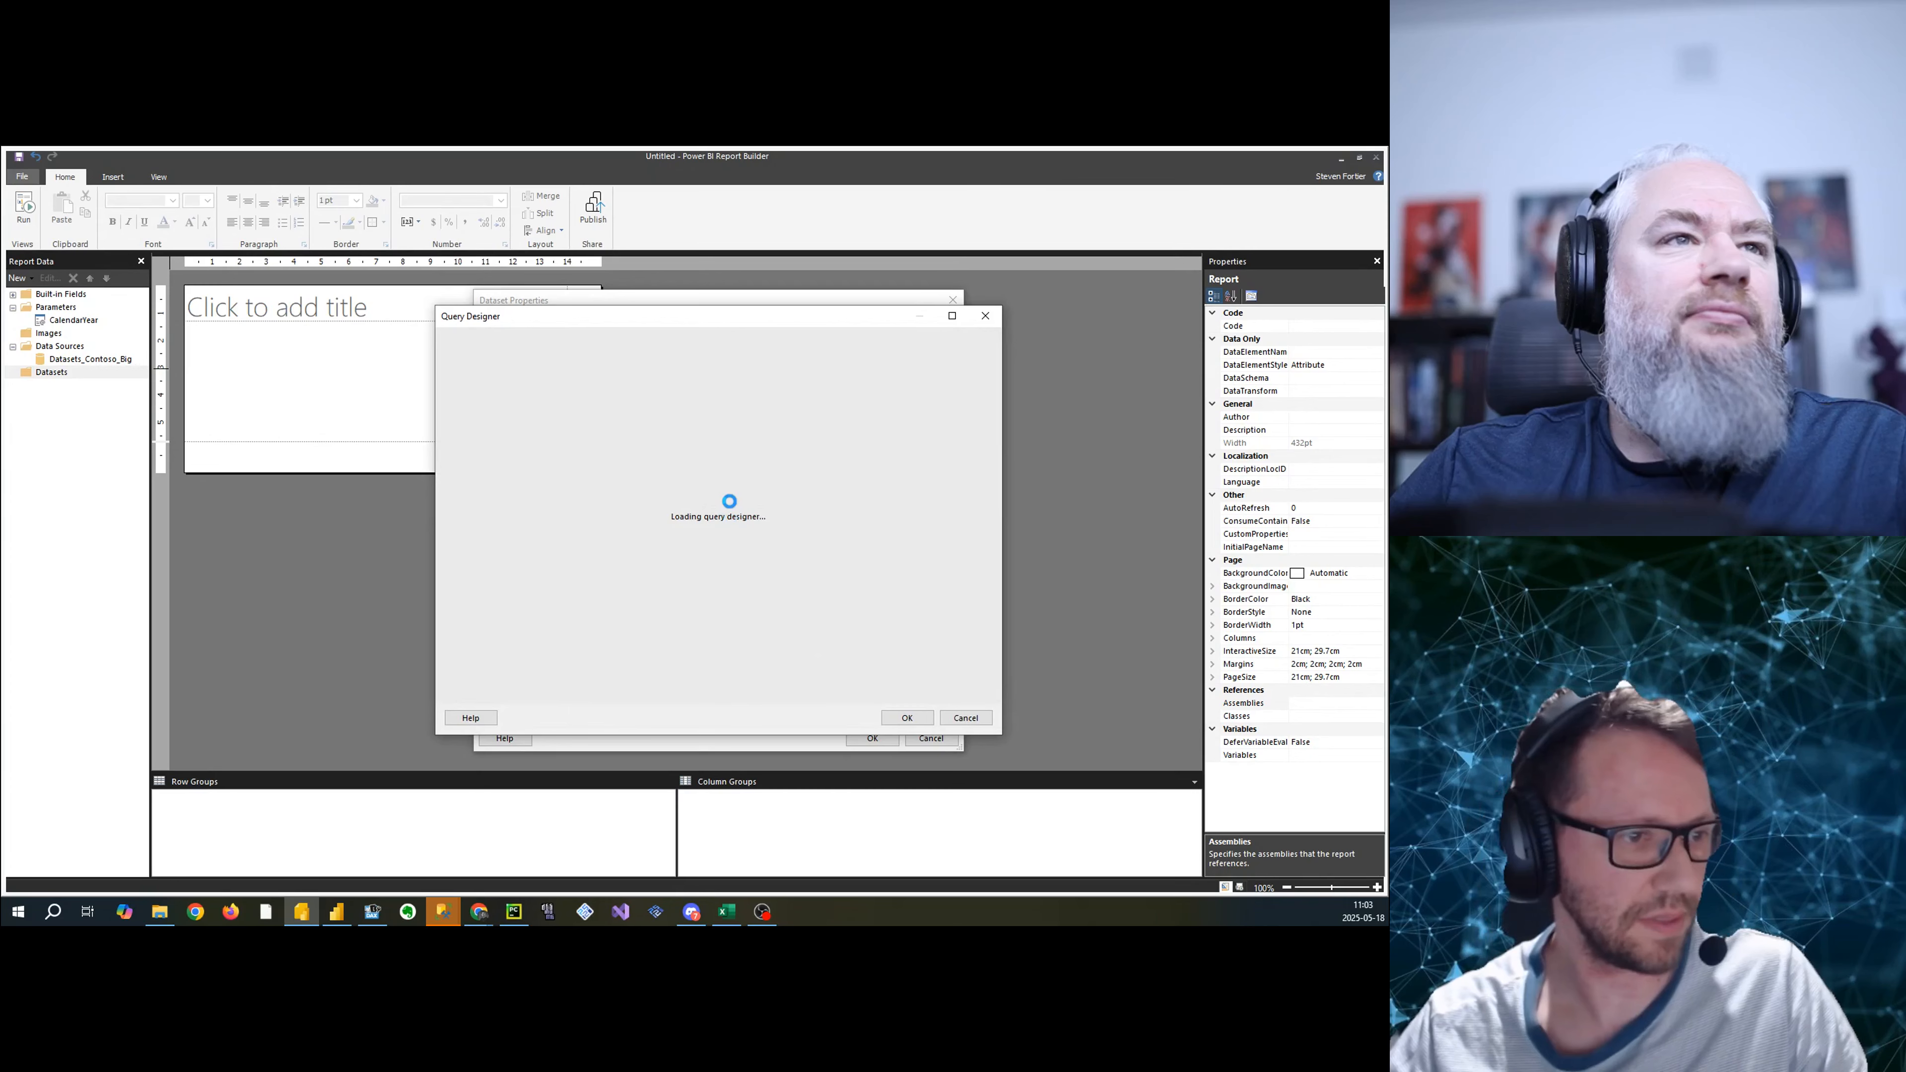
# - Switch to the Contoso_Big file in Power BI Desktop and go to its report view
pyautogui.click(336, 912)
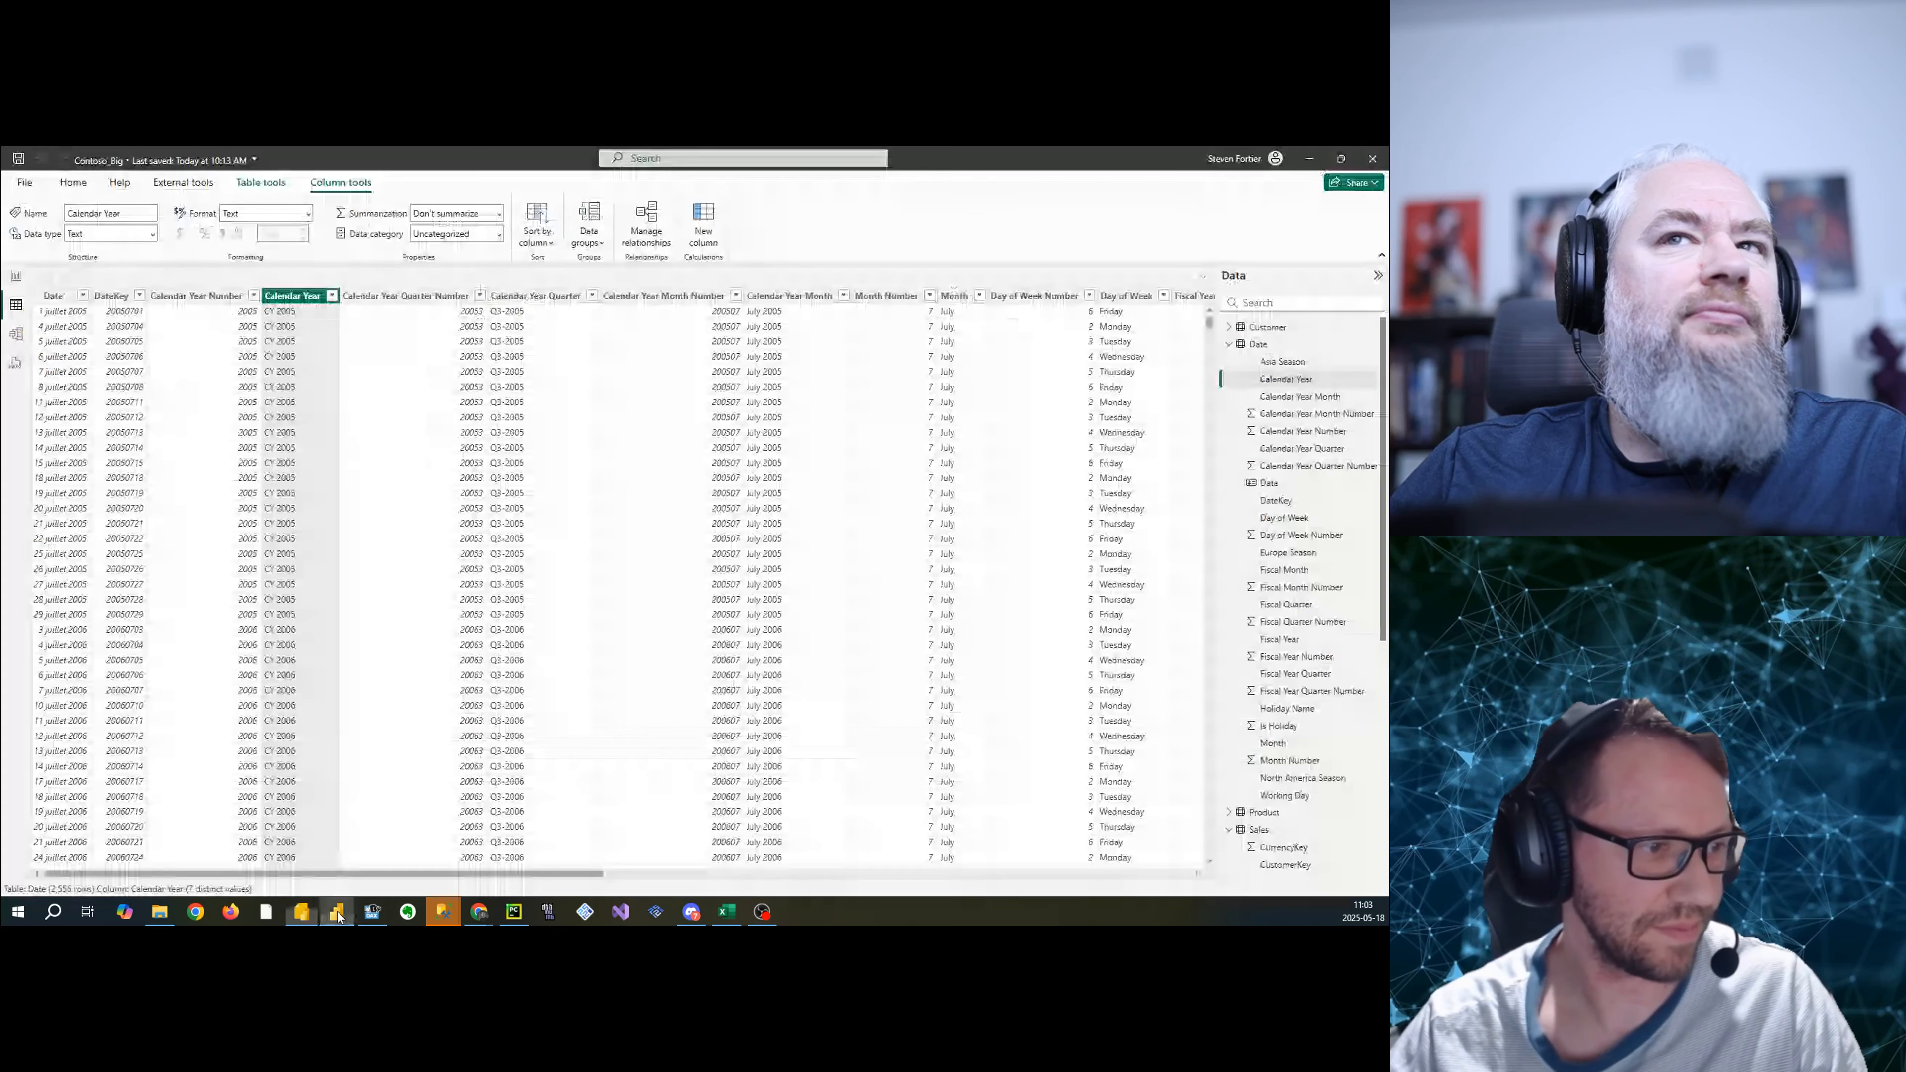
pyautogui.click(16, 278)
pyautogui.click(593, 586)
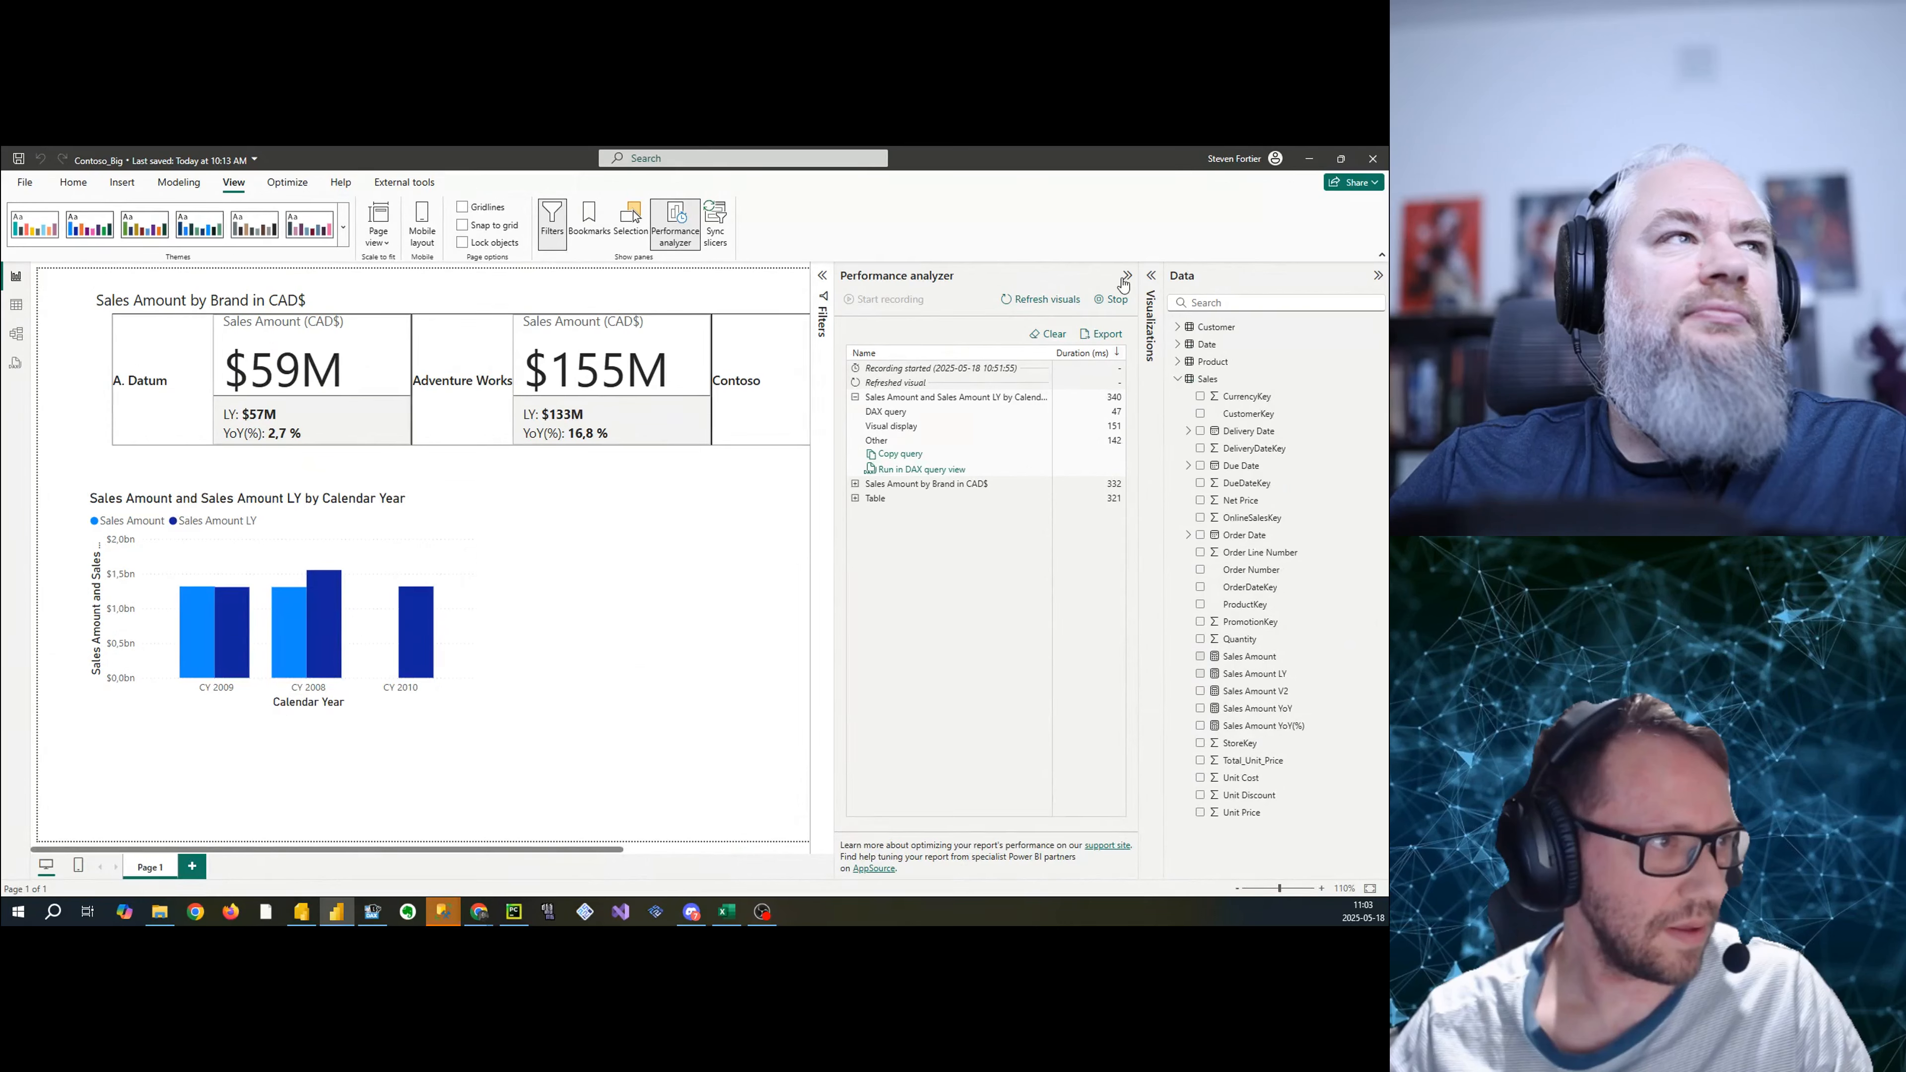
pyautogui.click(1127, 276)
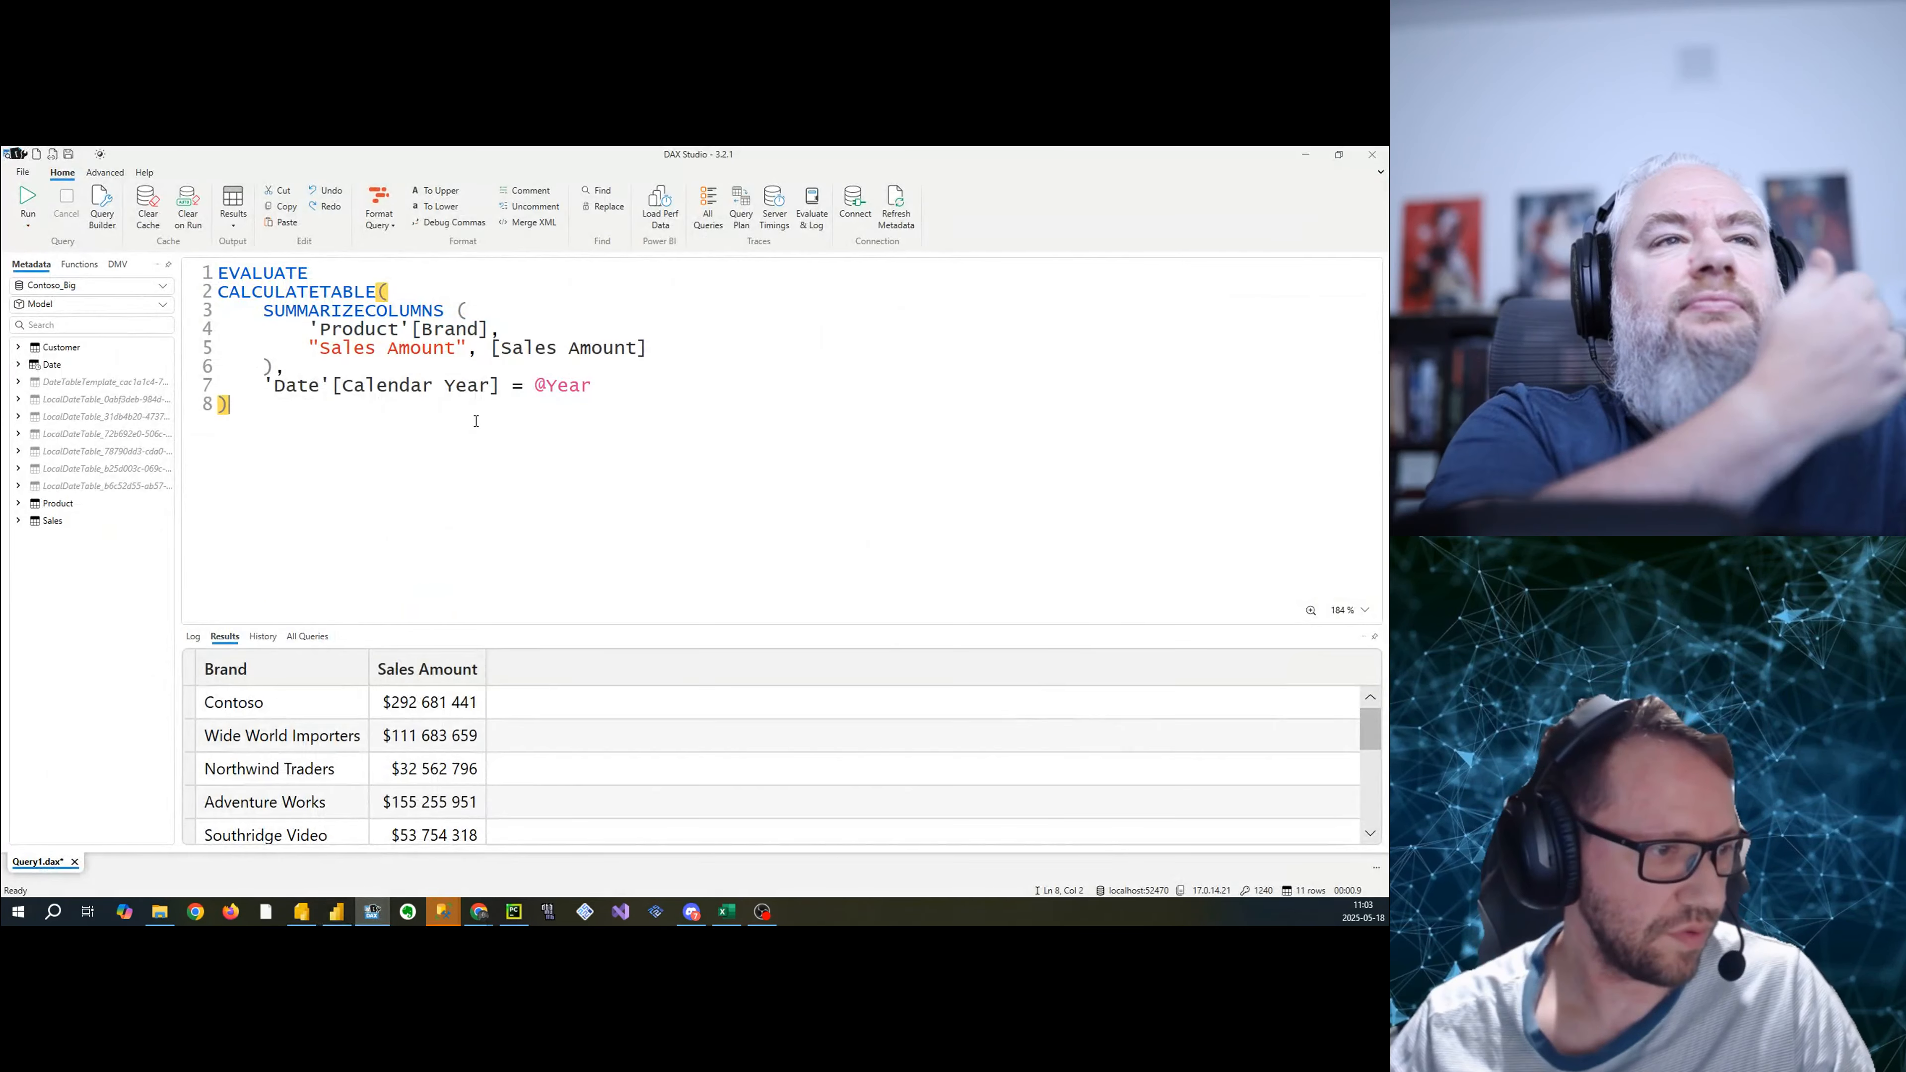
pyautogui.click(650, 391)
pyautogui.write(',')
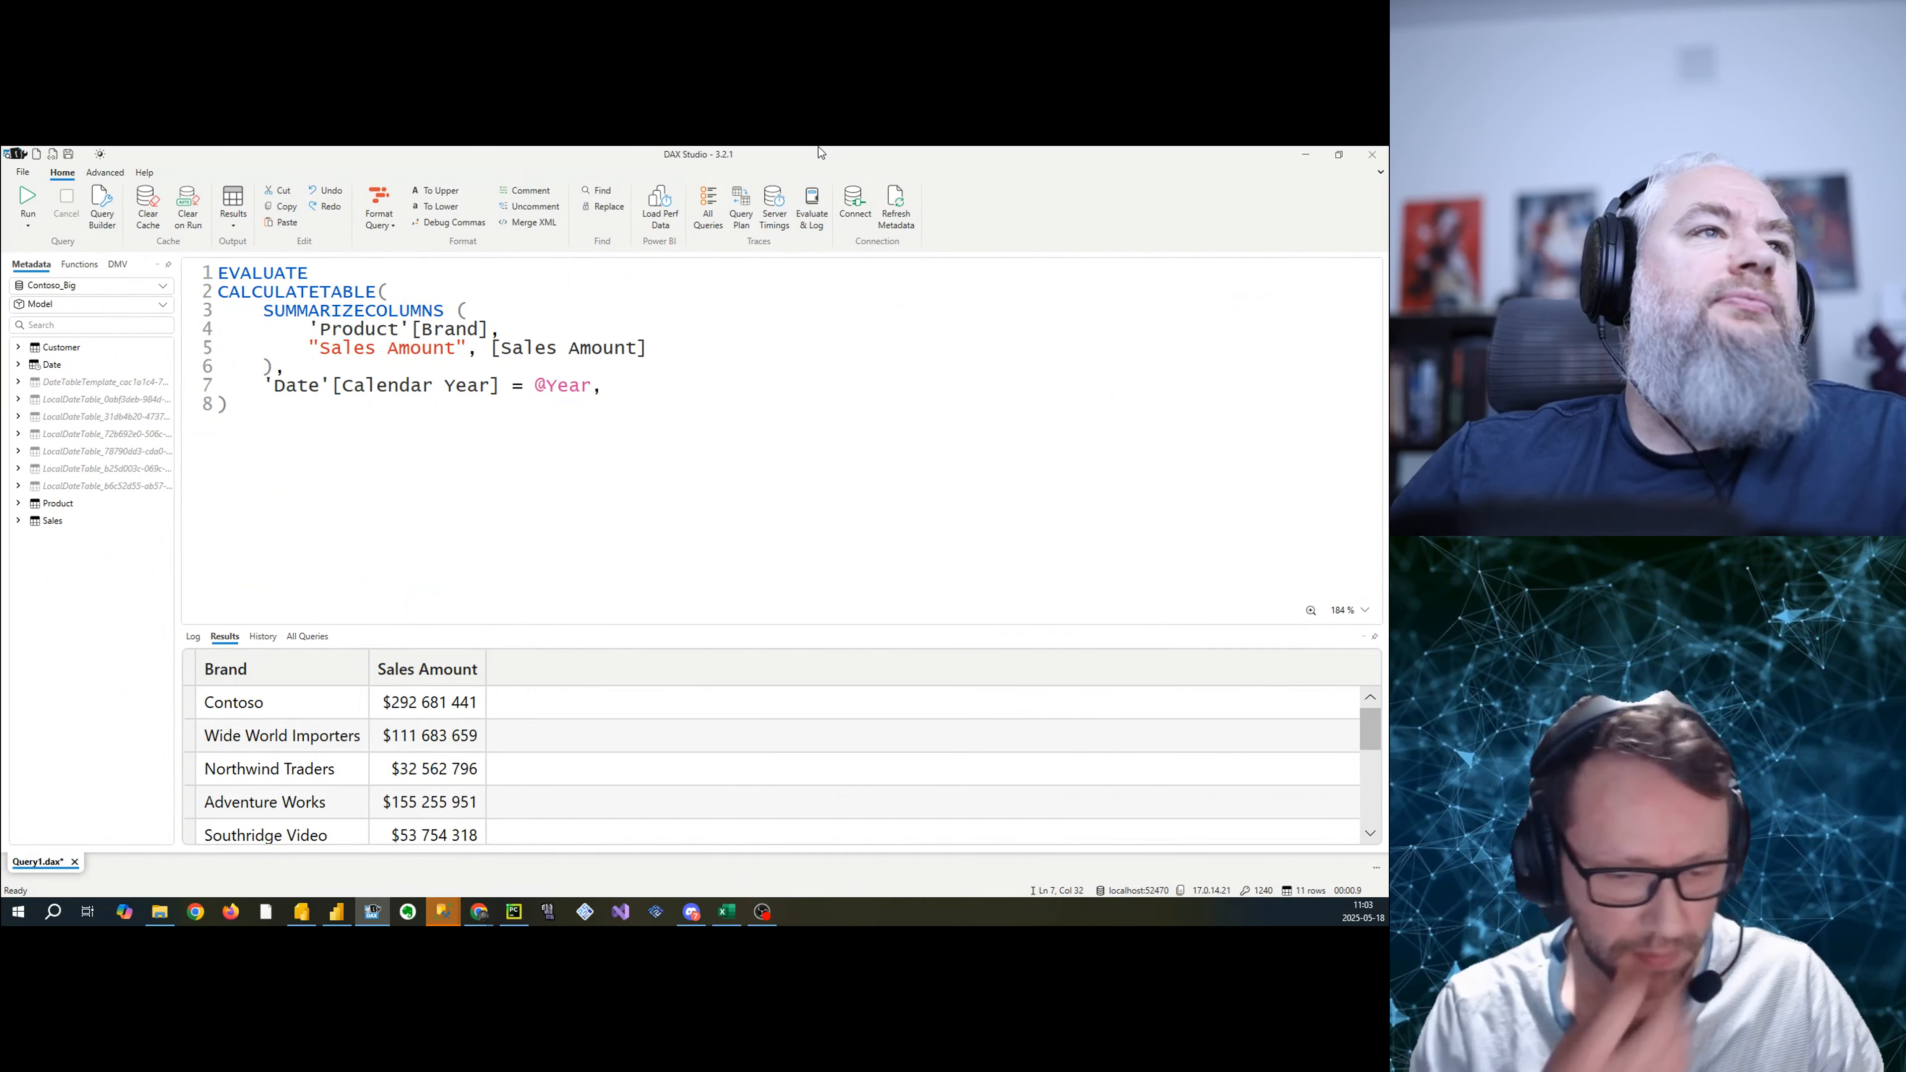
pyautogui.press('Return')
pyautogui.write("'")
pyautogui.press('BackSpace')
pyautogui.write('Customer[Cust')
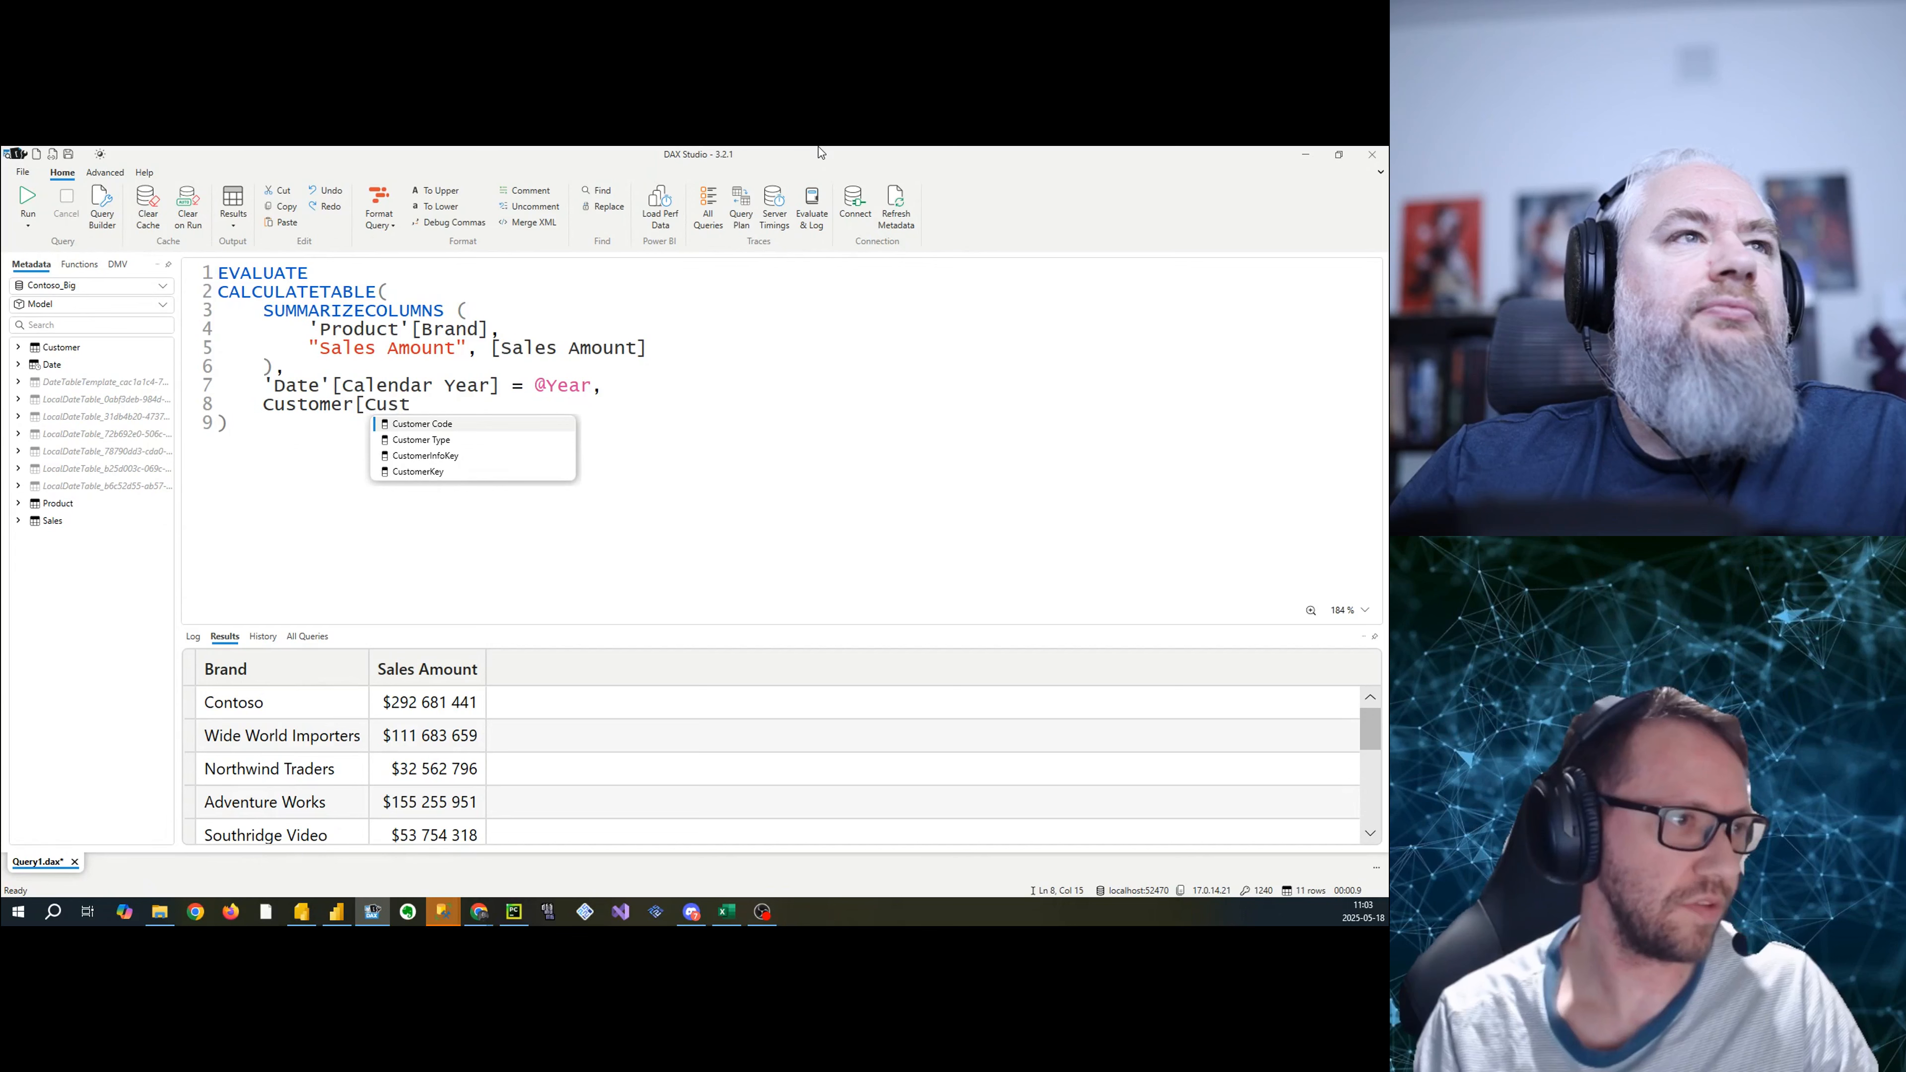
pyautogui.press('Tab')
pyautogui.write('= @Customer')
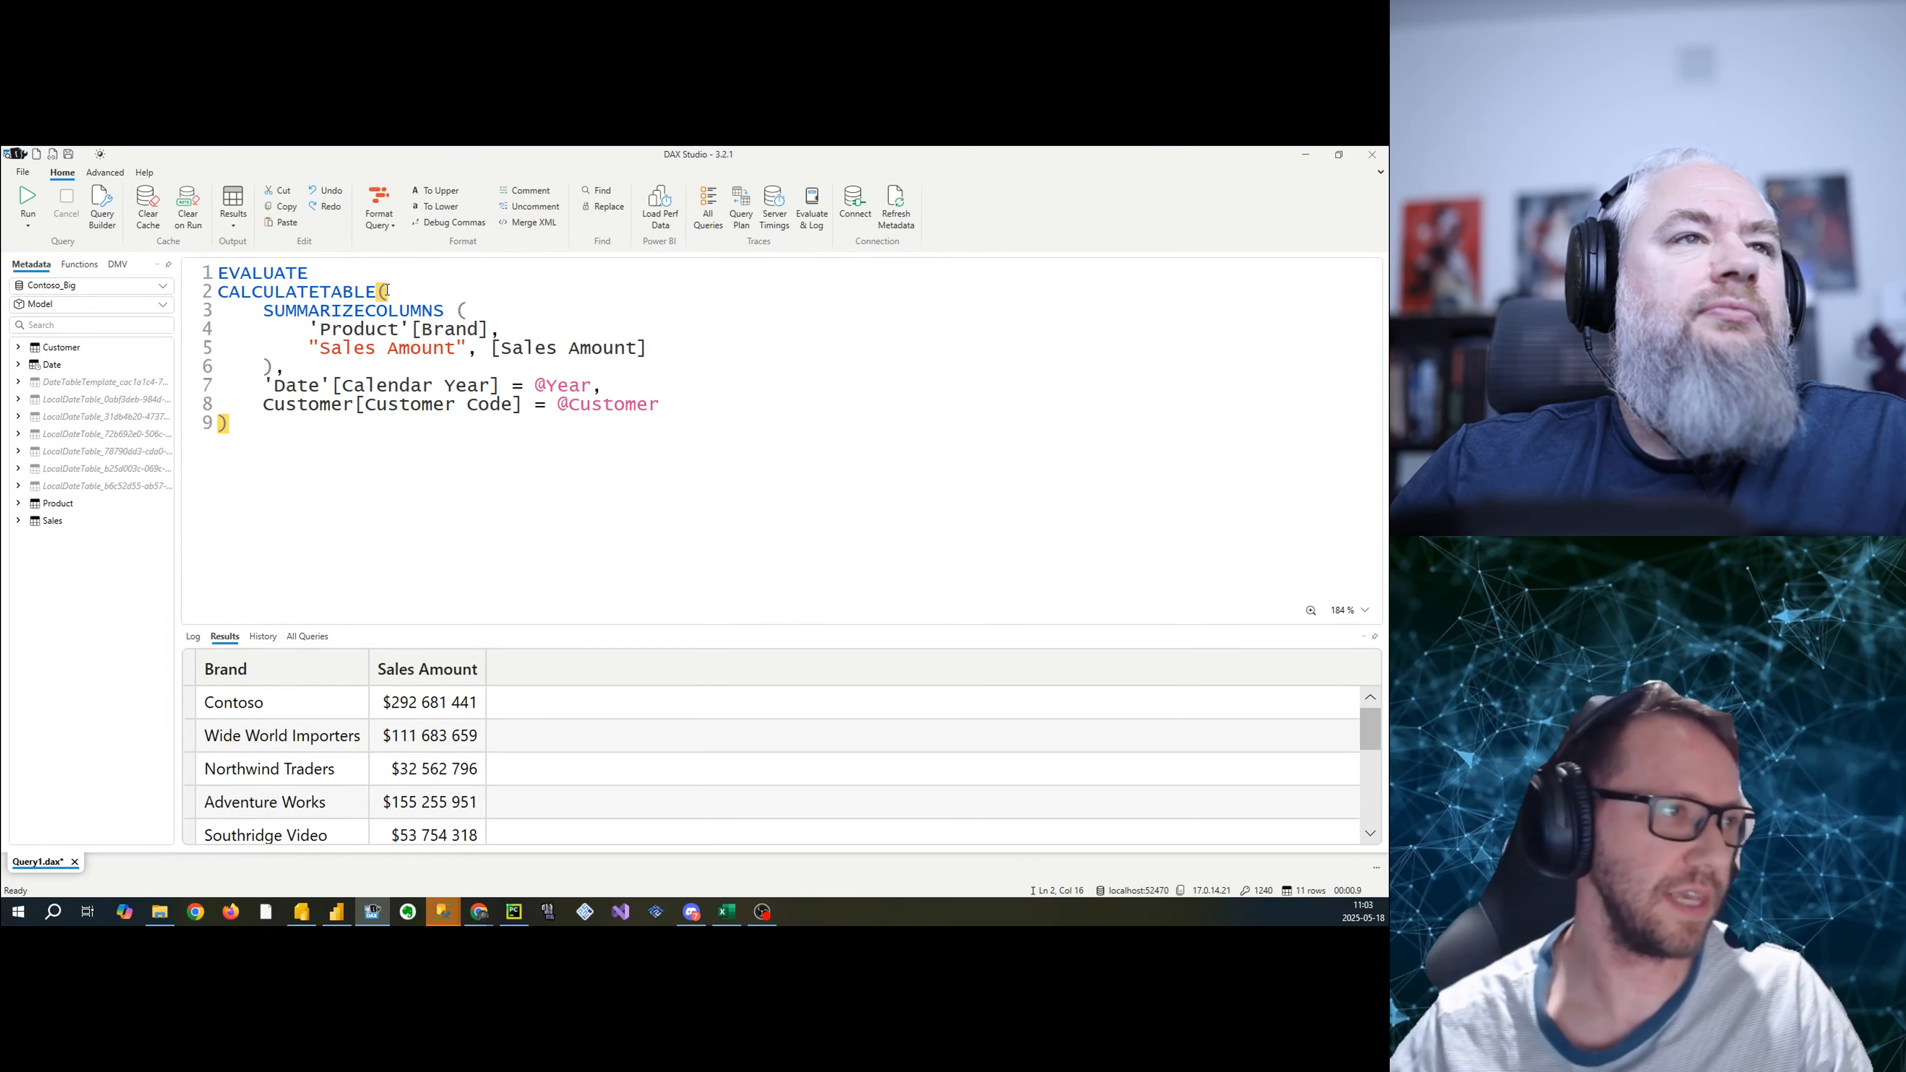
# - Examine the query's CALCULATETABLE wrapper, its SUMMARIZECOLUMNS table and its parameter filters by highlighting each part
pyautogui.moveTo(387, 291); pyautogui.dragTo(190, 295)
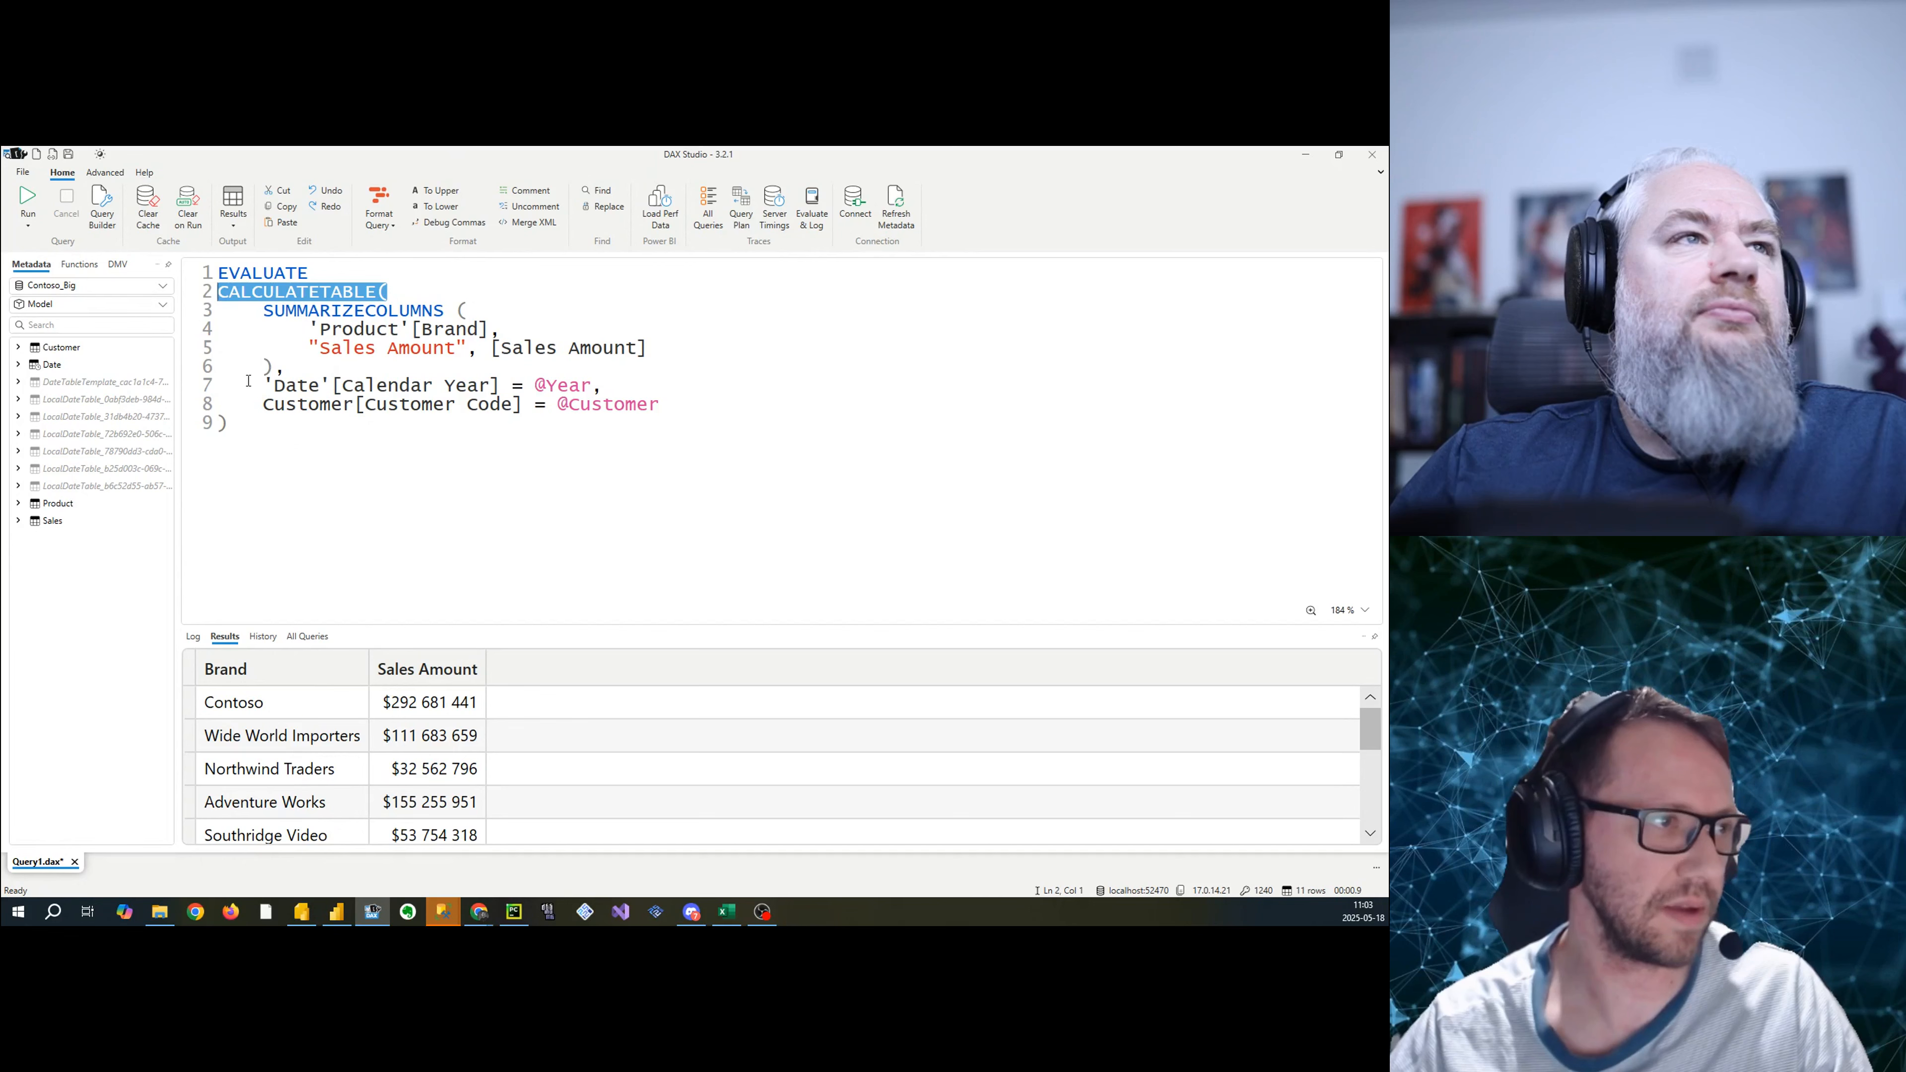
pyautogui.moveTo(248, 381); pyautogui.dragTo(714, 416)
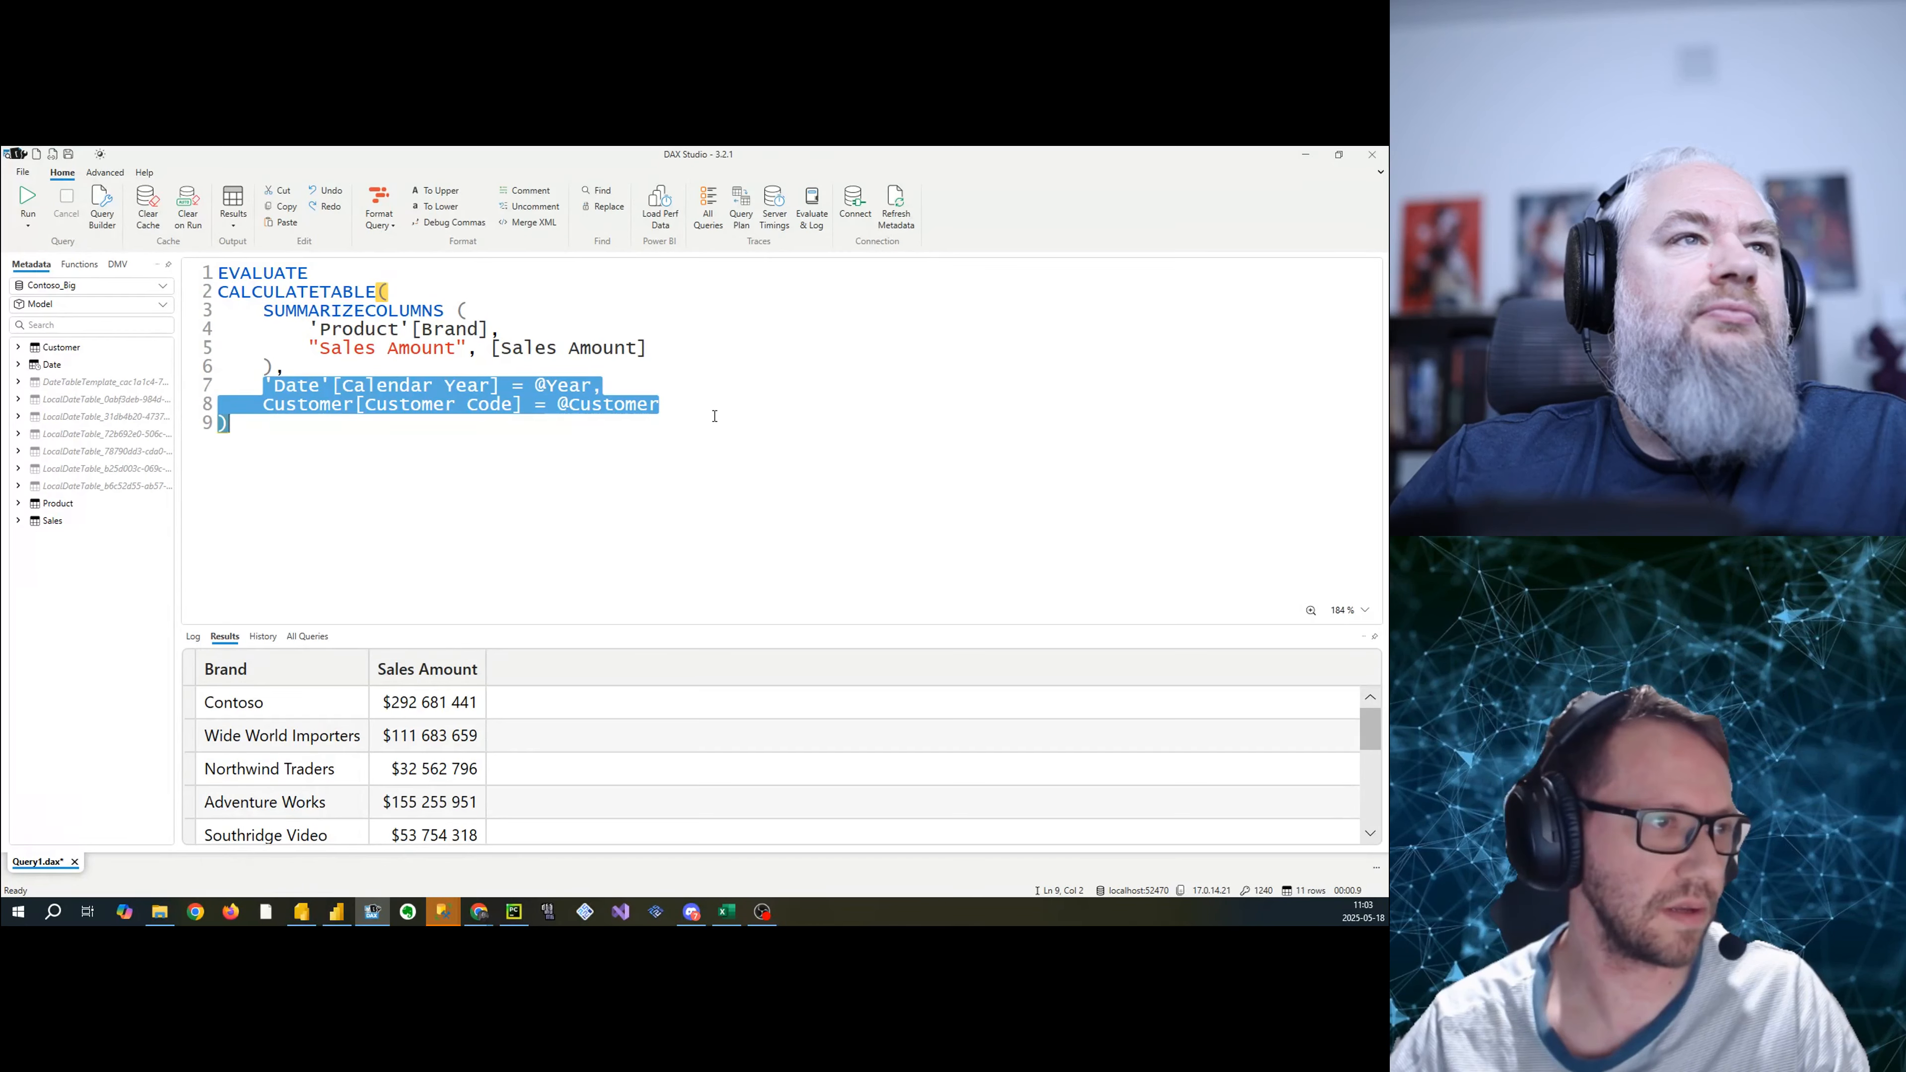
pyautogui.click(369, 351)
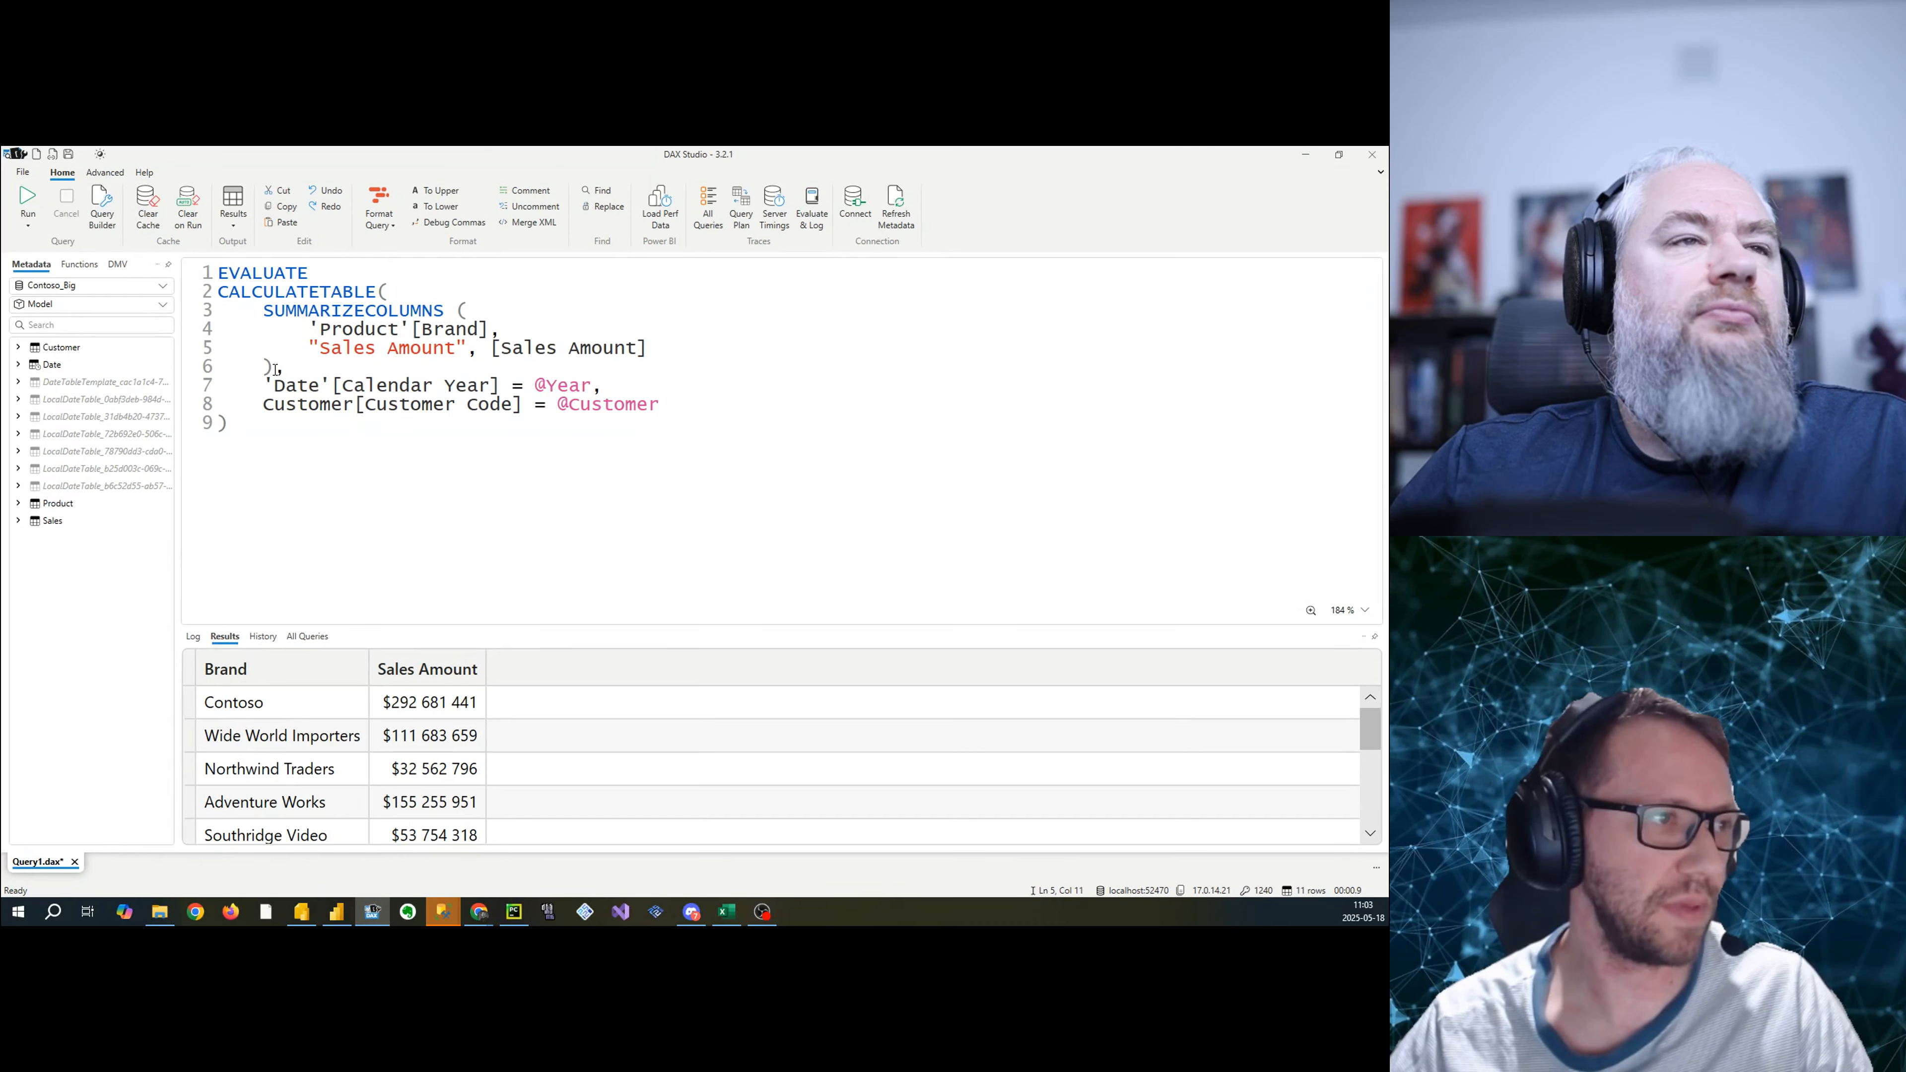
pyautogui.moveTo(276, 370); pyautogui.dragTo(269, 310)
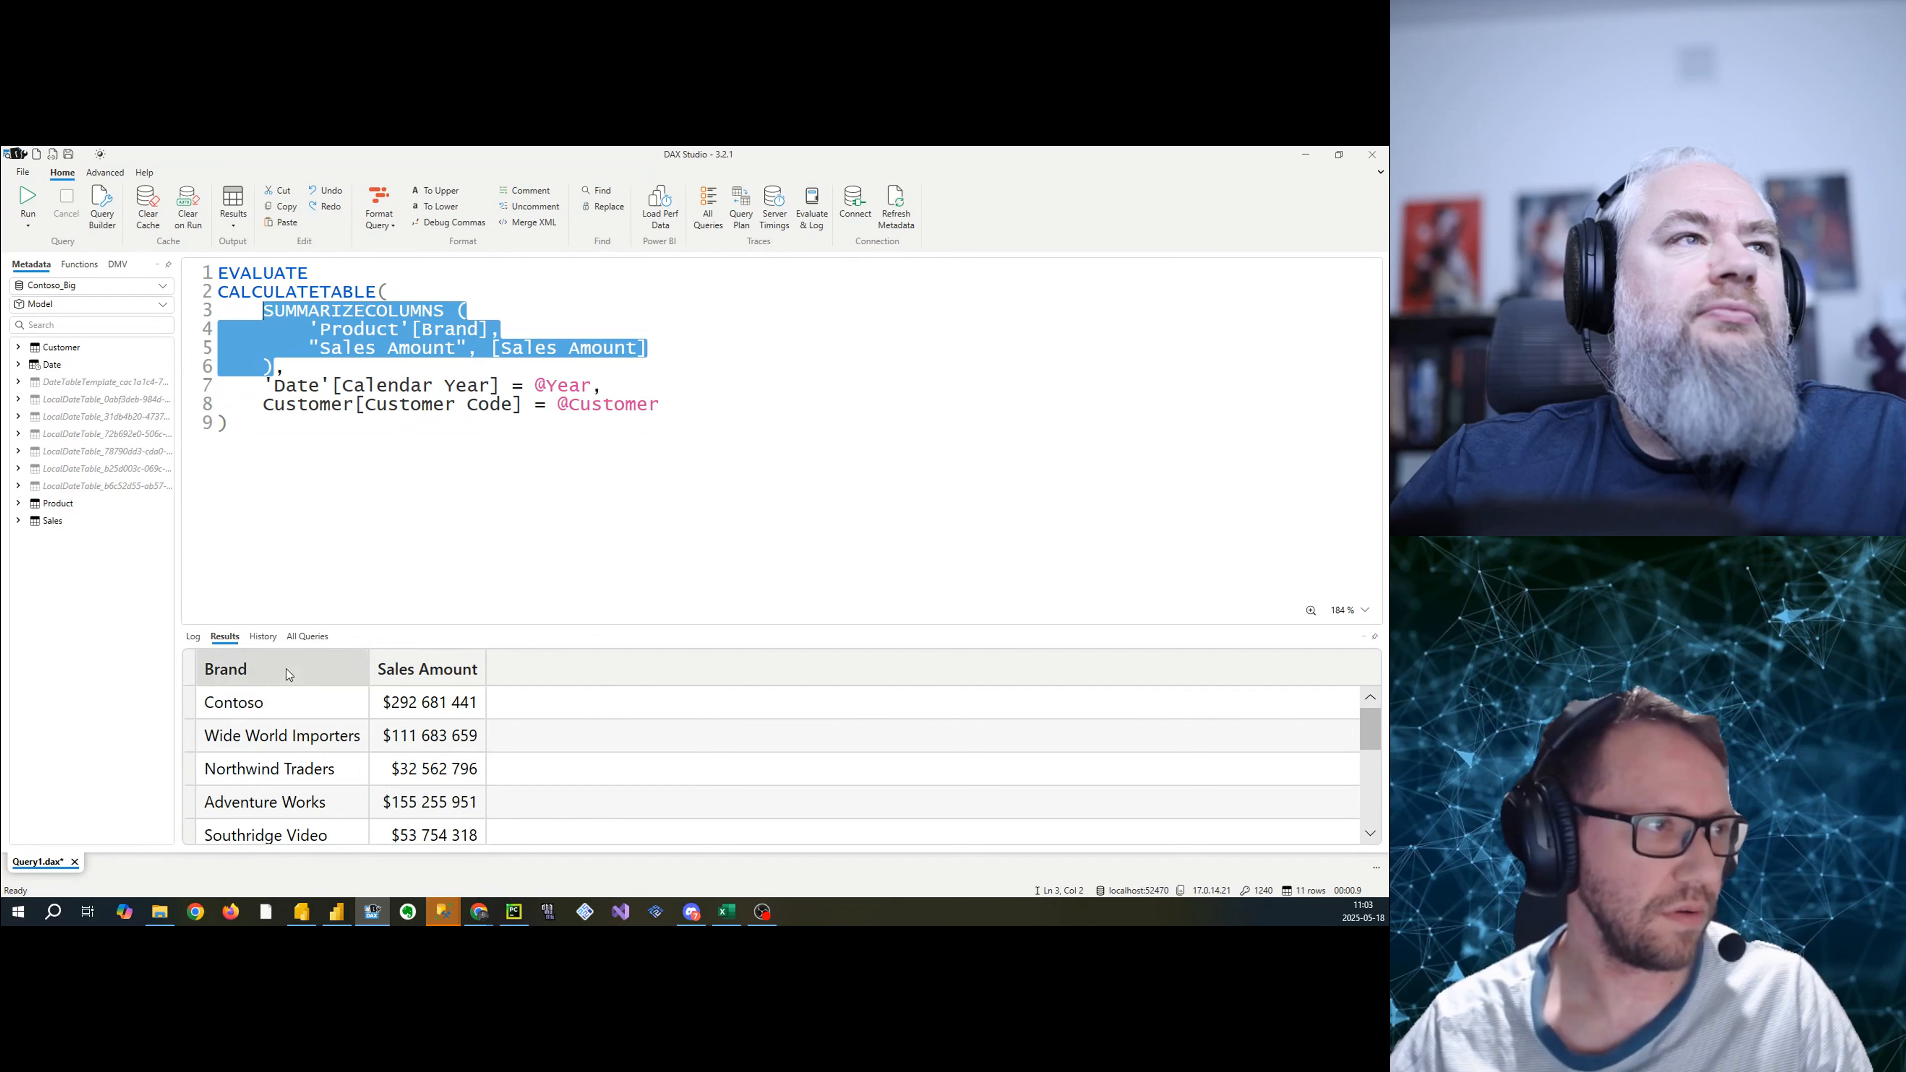
pyautogui.click(514, 342)
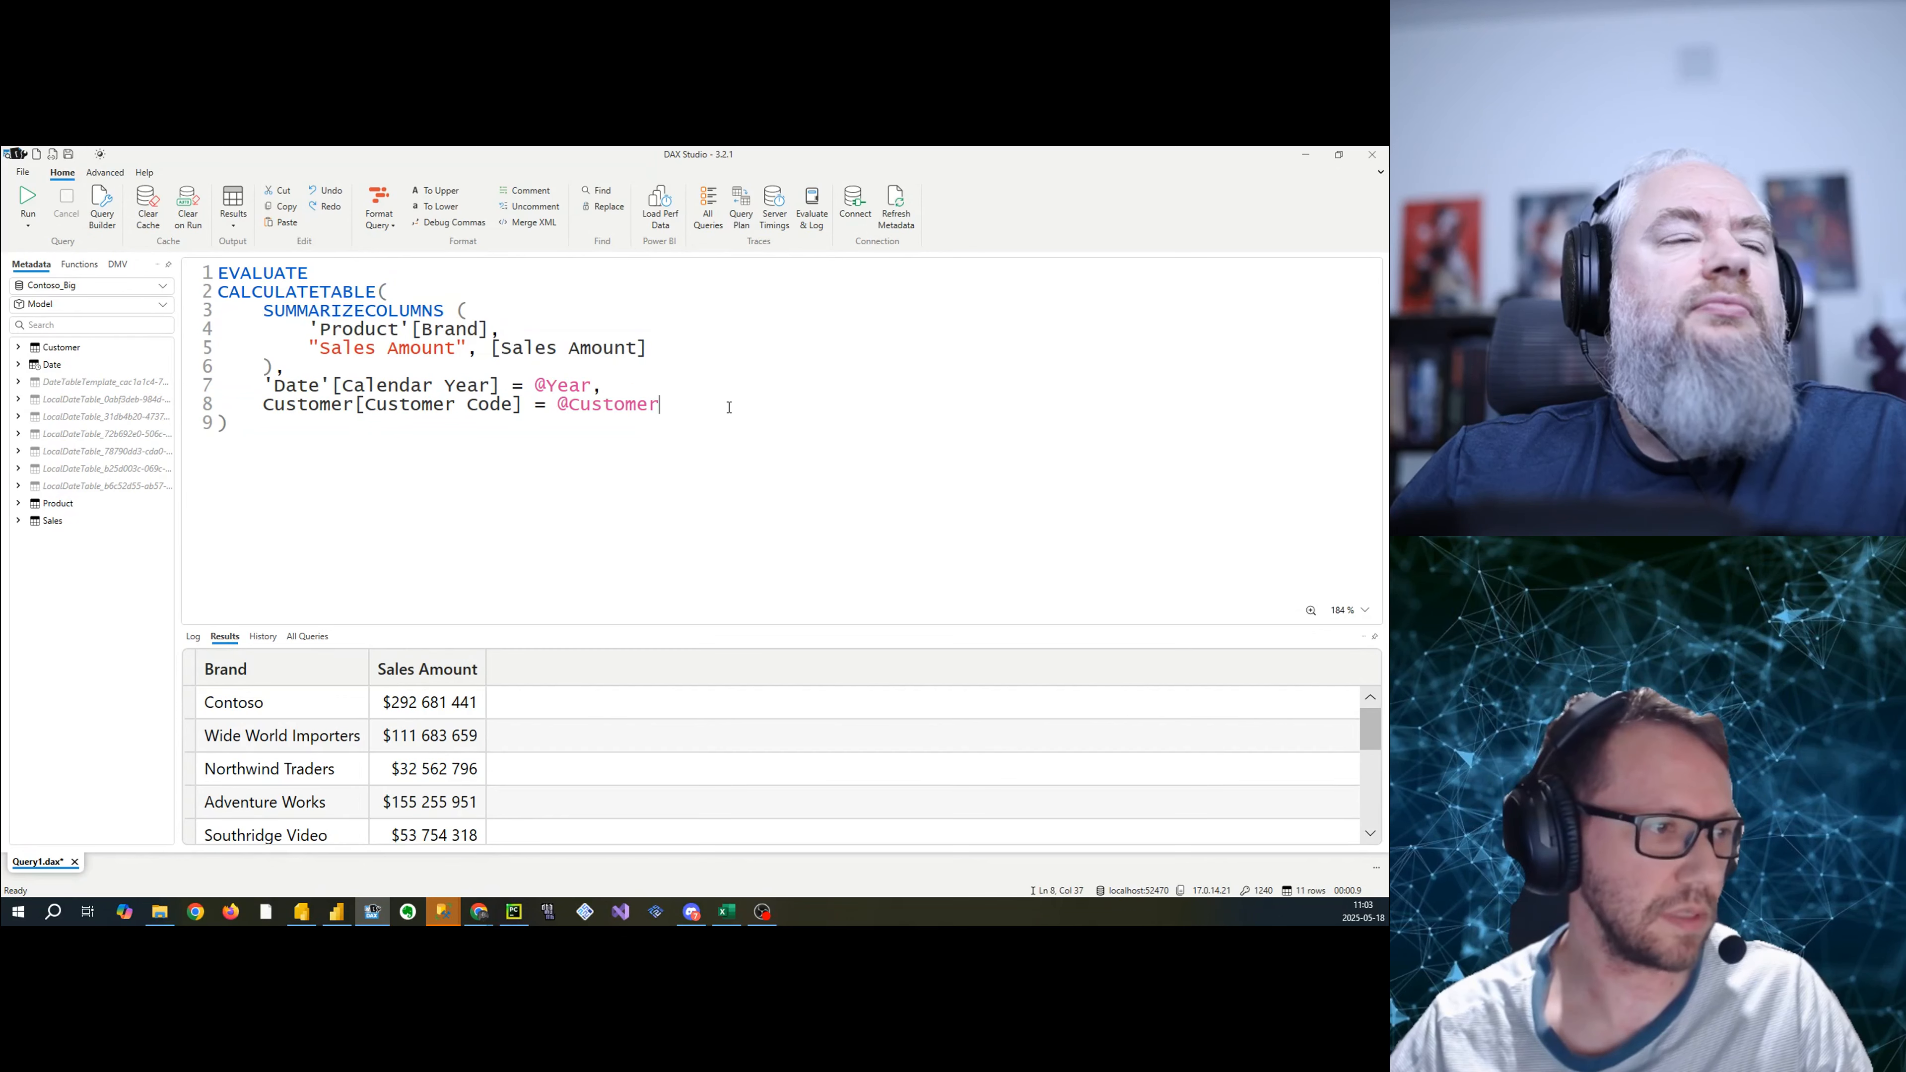
pyautogui.moveTo(728, 409); pyautogui.dragTo(265, 384)
pyautogui.click(610, 417)
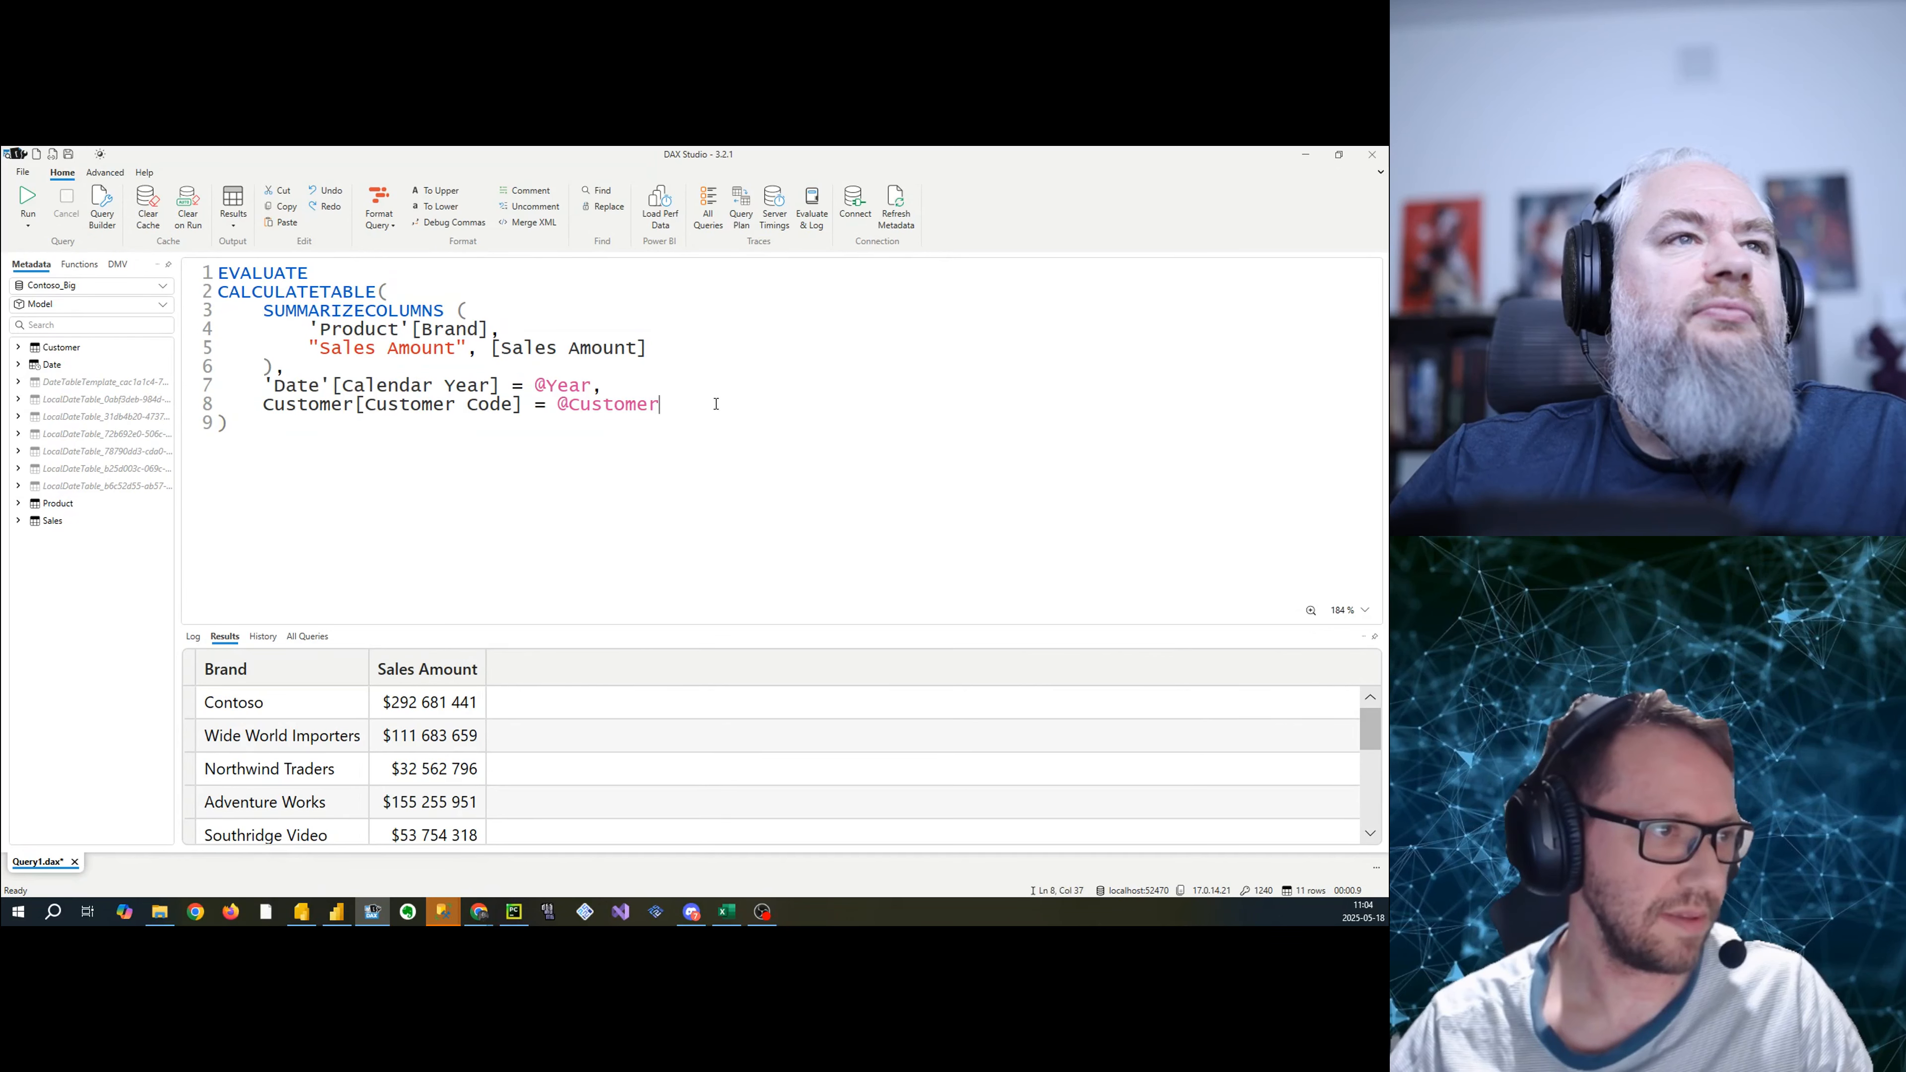
# - Switch to Report Builder and change the query designer from design mode to text entry
pyautogui.hotkey('alt', 'Tab')
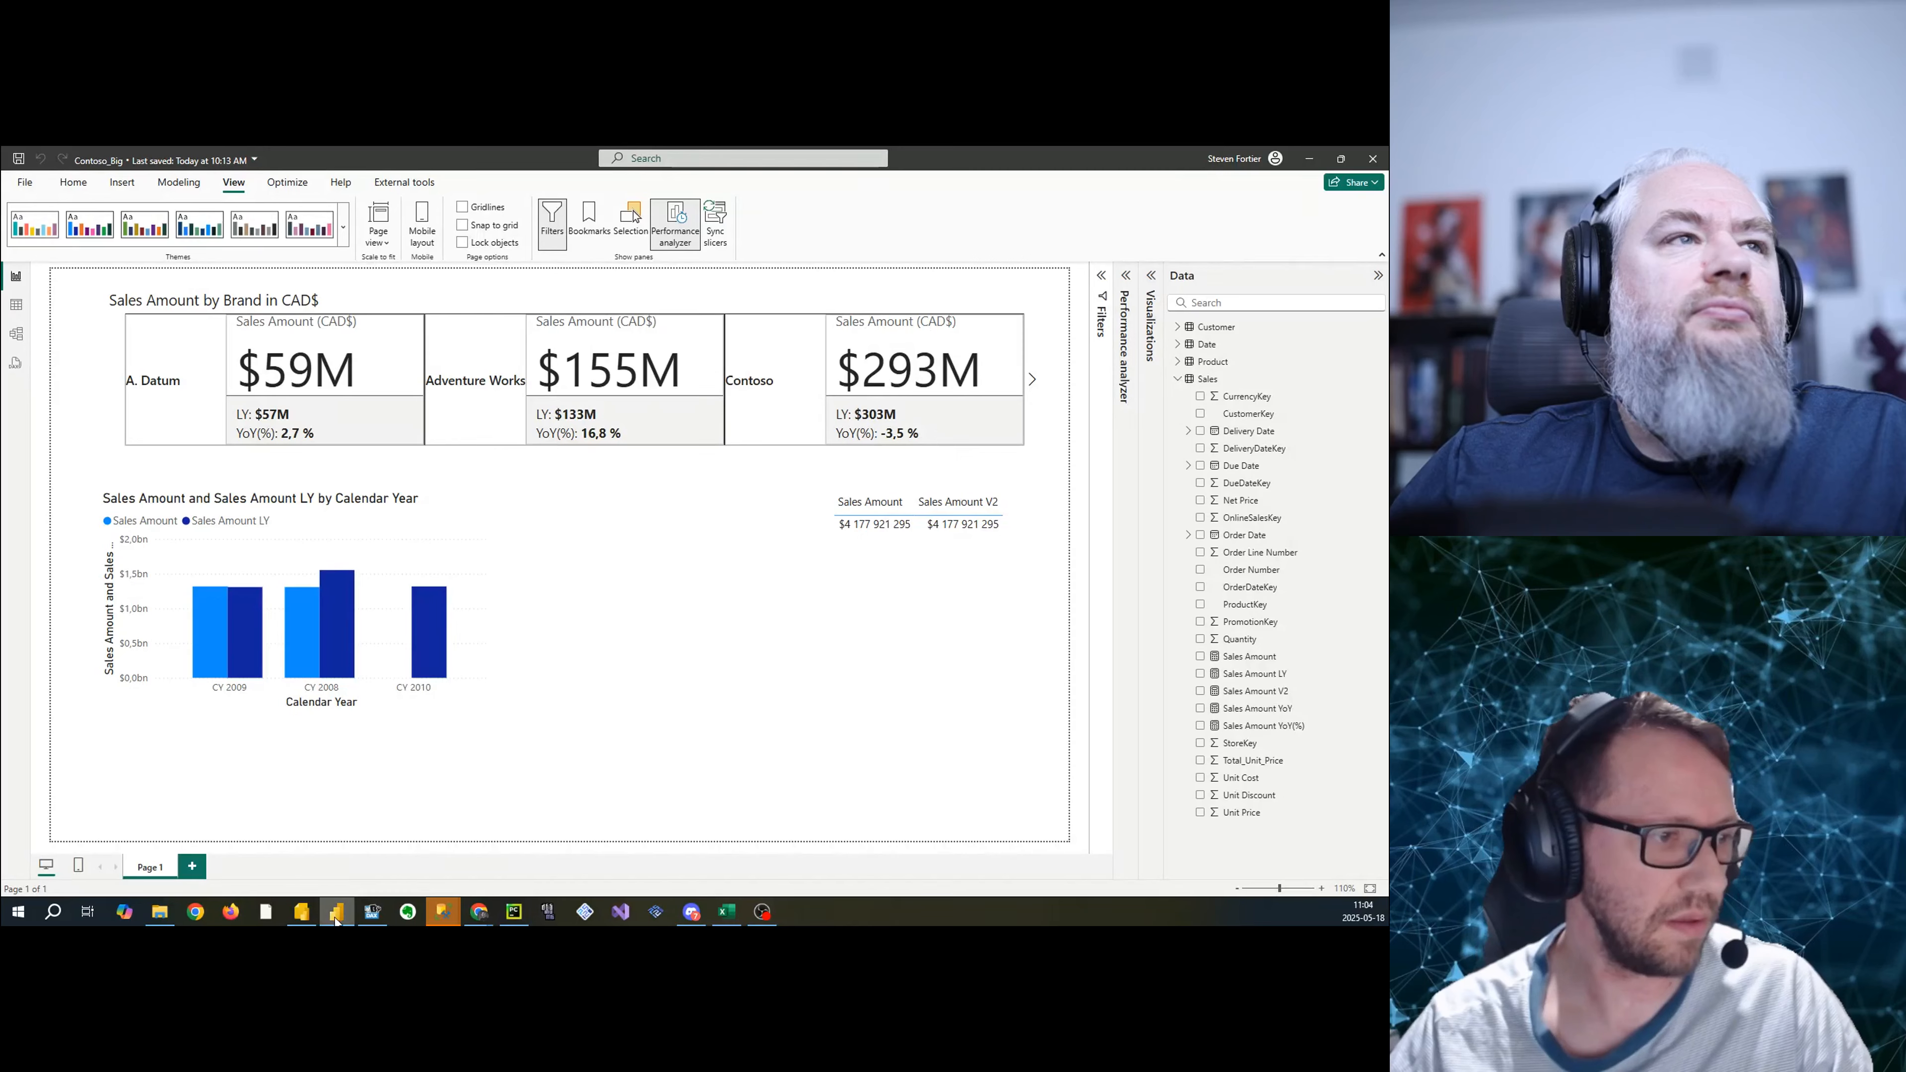
pyautogui.click(300, 911)
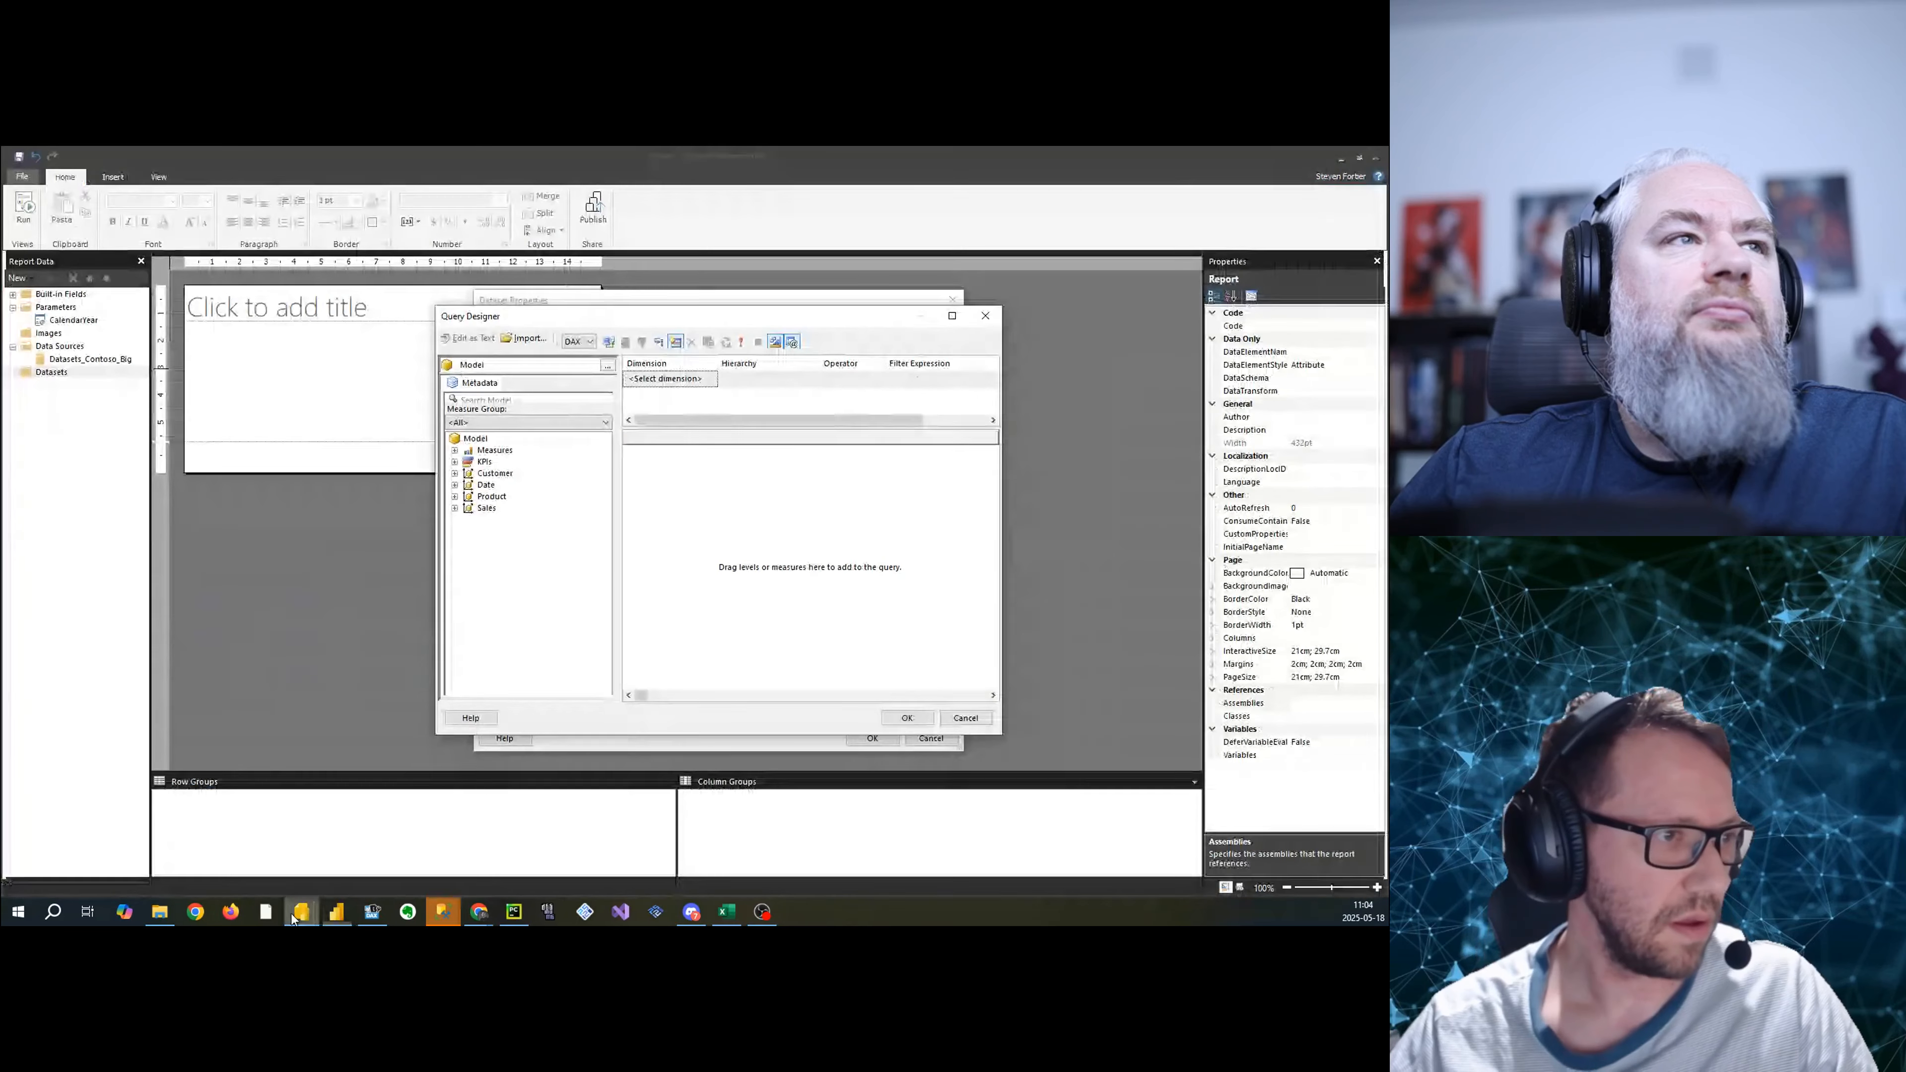
pyautogui.click(785, 344)
pyautogui.click(727, 408)
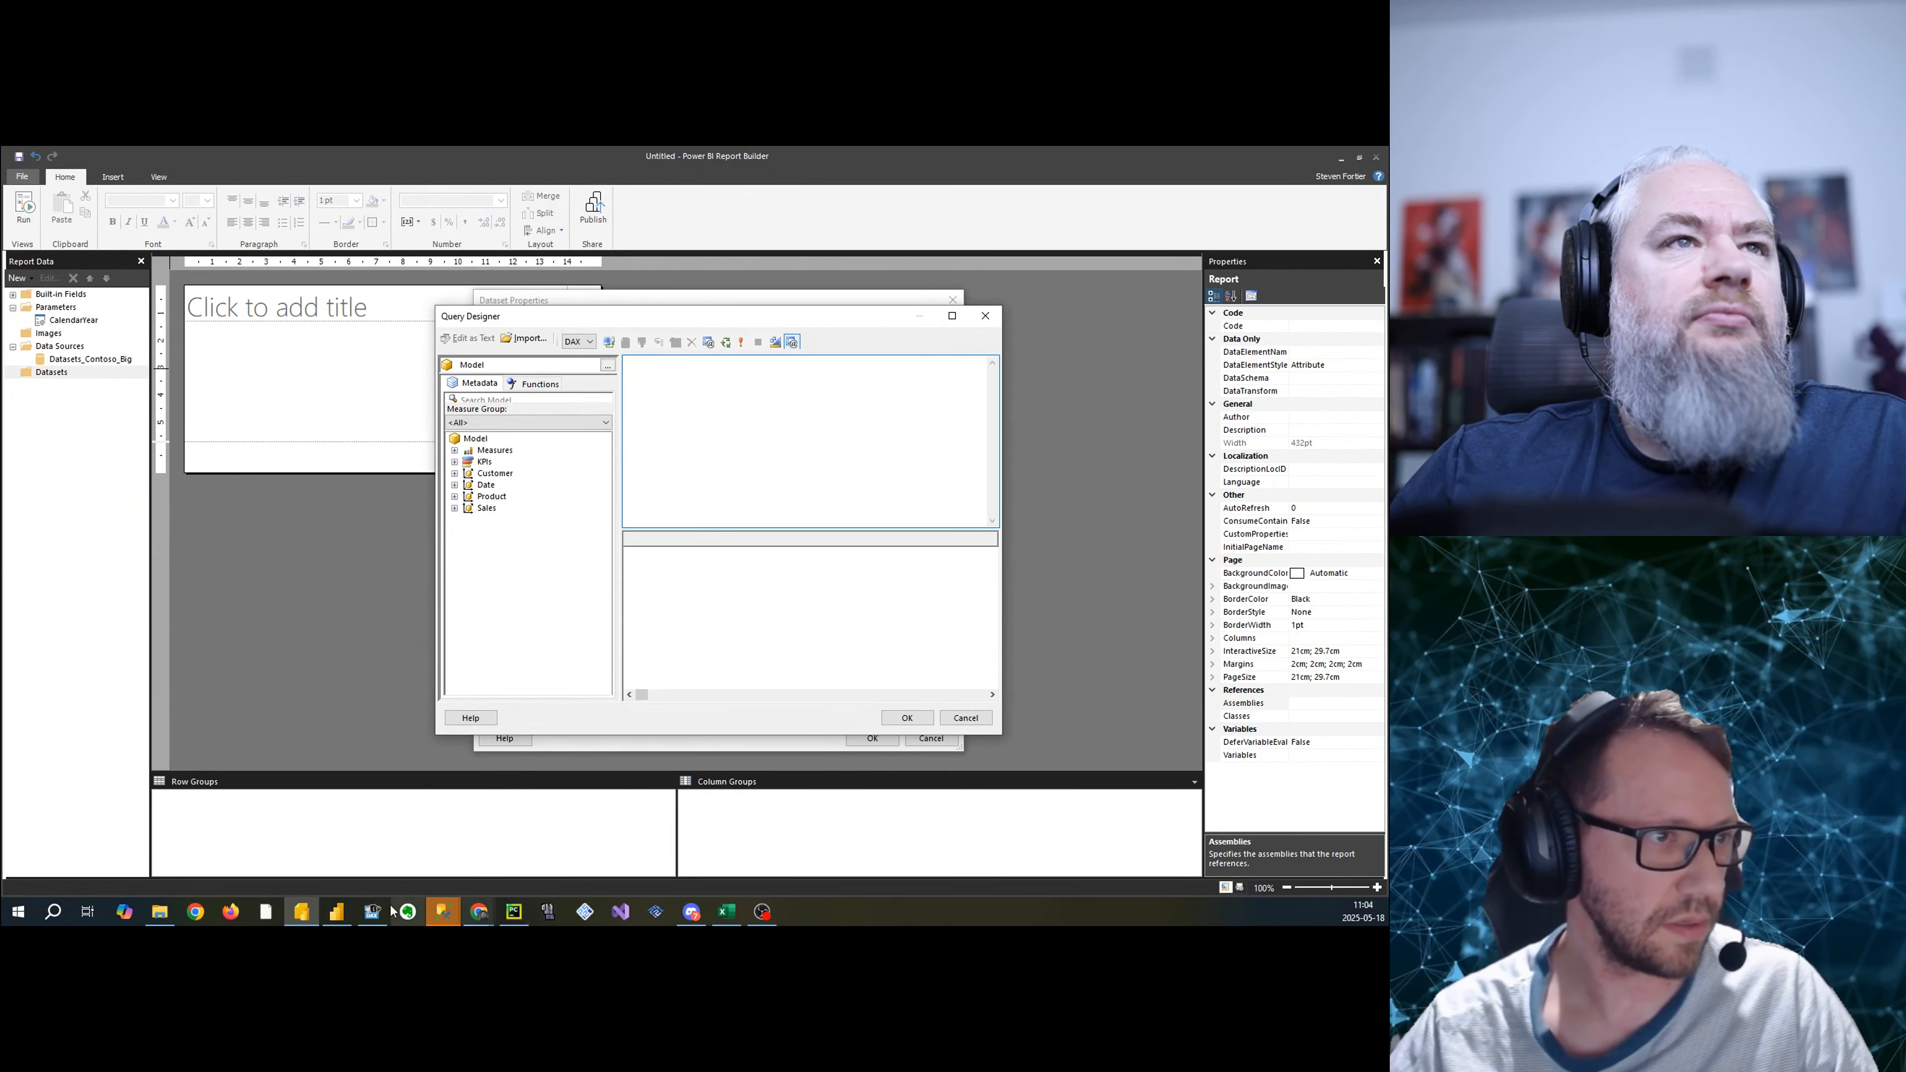
pyautogui.click(372, 911)
pyautogui.moveTo(688, 411); pyautogui.dragTo(626, 388)
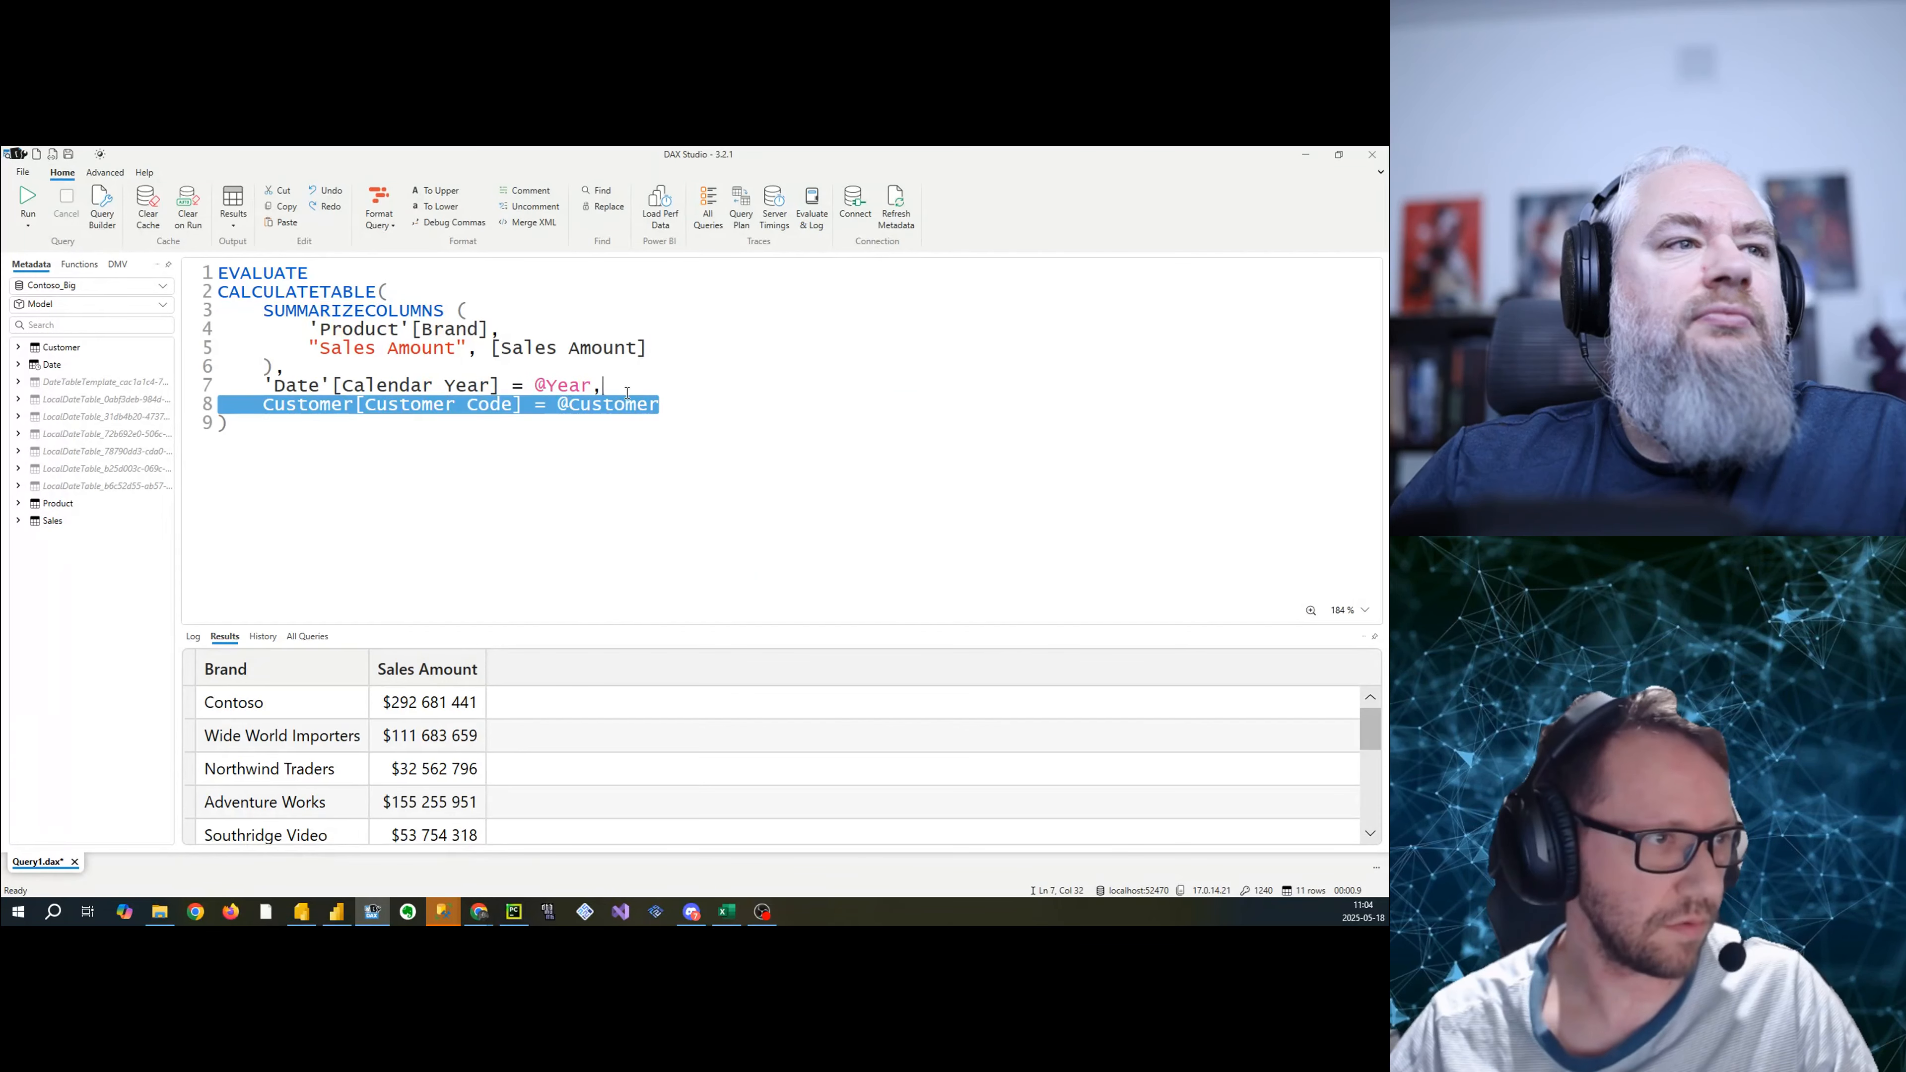
pyautogui.press('BackSpace')
pyautogui.press('BackSpace')
# - Copy the whole DAX query from DAX Studio and paste it into Report Builder's query designer
pyautogui.click(689, 415)
pyautogui.hotkey('ctrl', 'a')
pyautogui.hotkey('ctrl', 'c')
pyautogui.click(301, 912)
pyautogui.hotkey('ctrl', 'v')
# - Define the query parameter Year on the Date dimension's Calendar Year hierarchy with default All, and accept the query
pyautogui.click(708, 342)
pyautogui.click(480, 446)
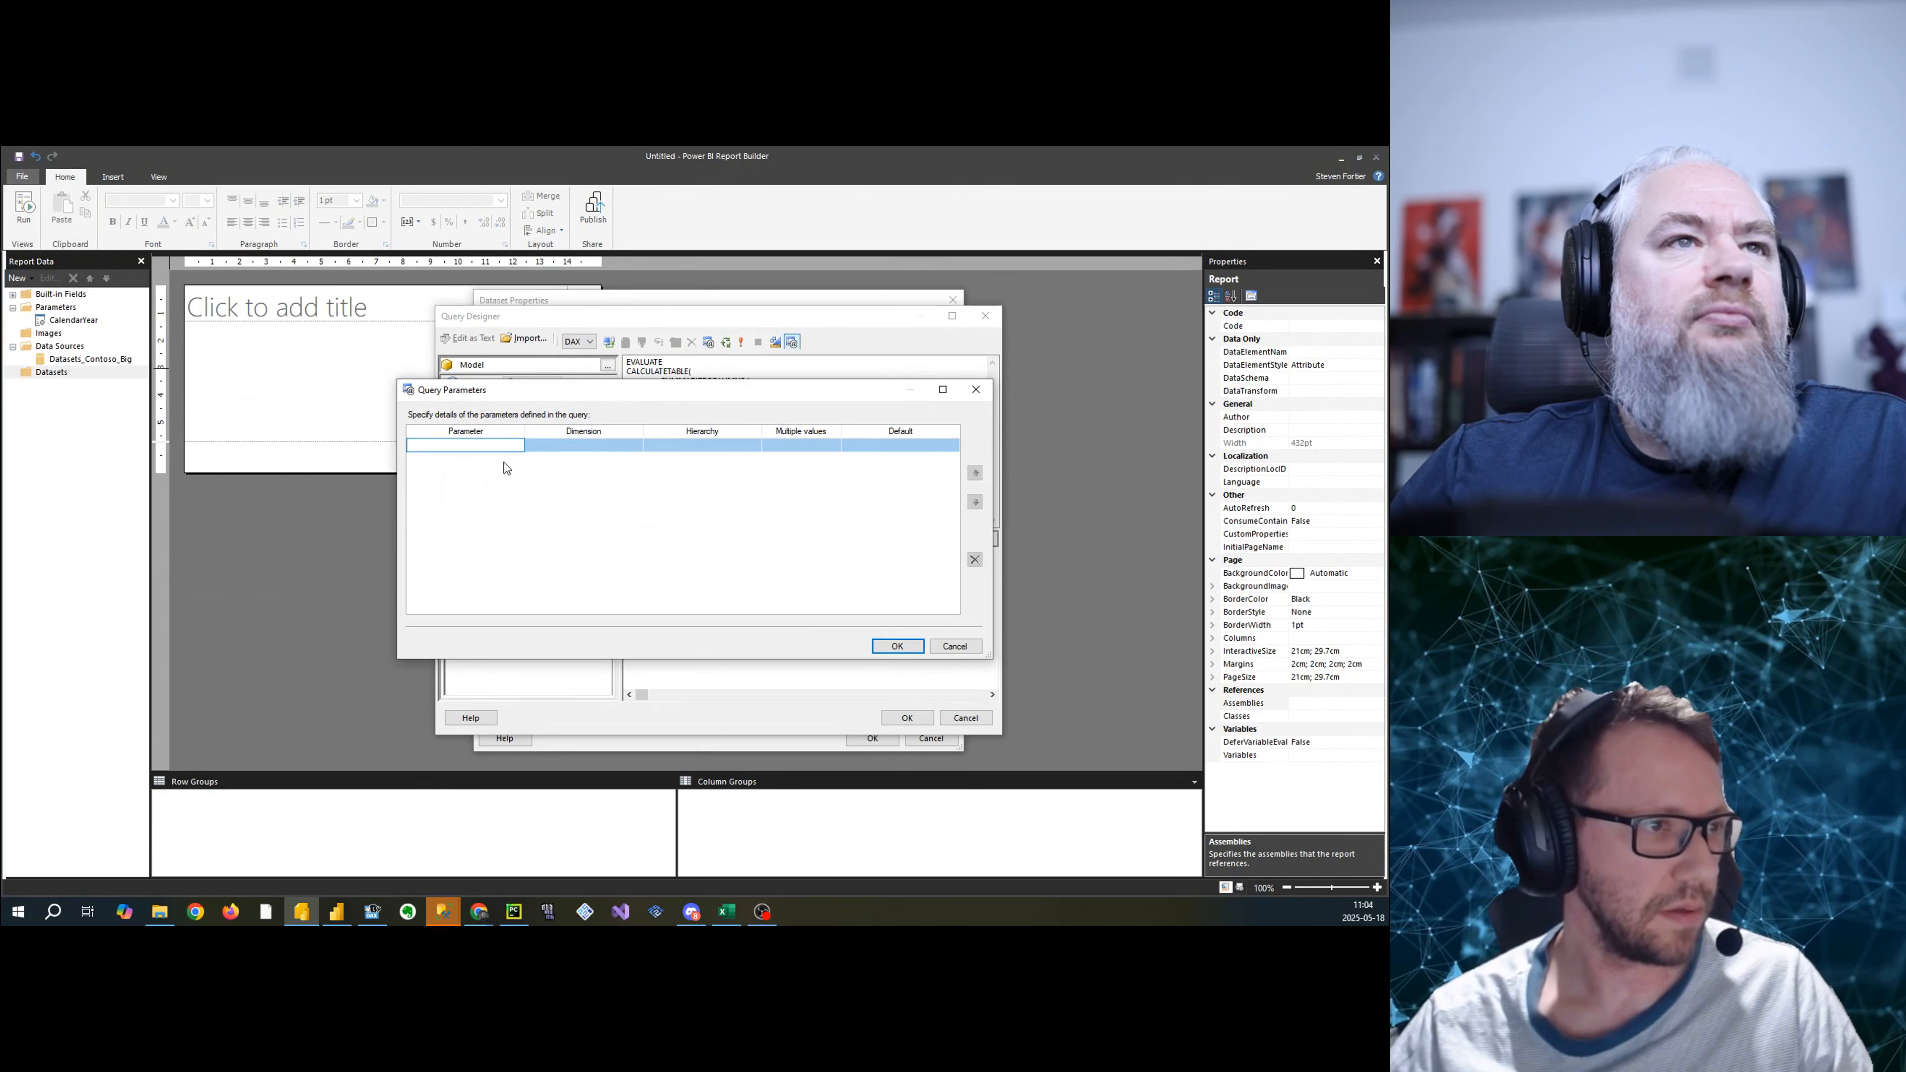
pyautogui.write('Year')
pyautogui.click(628, 446)
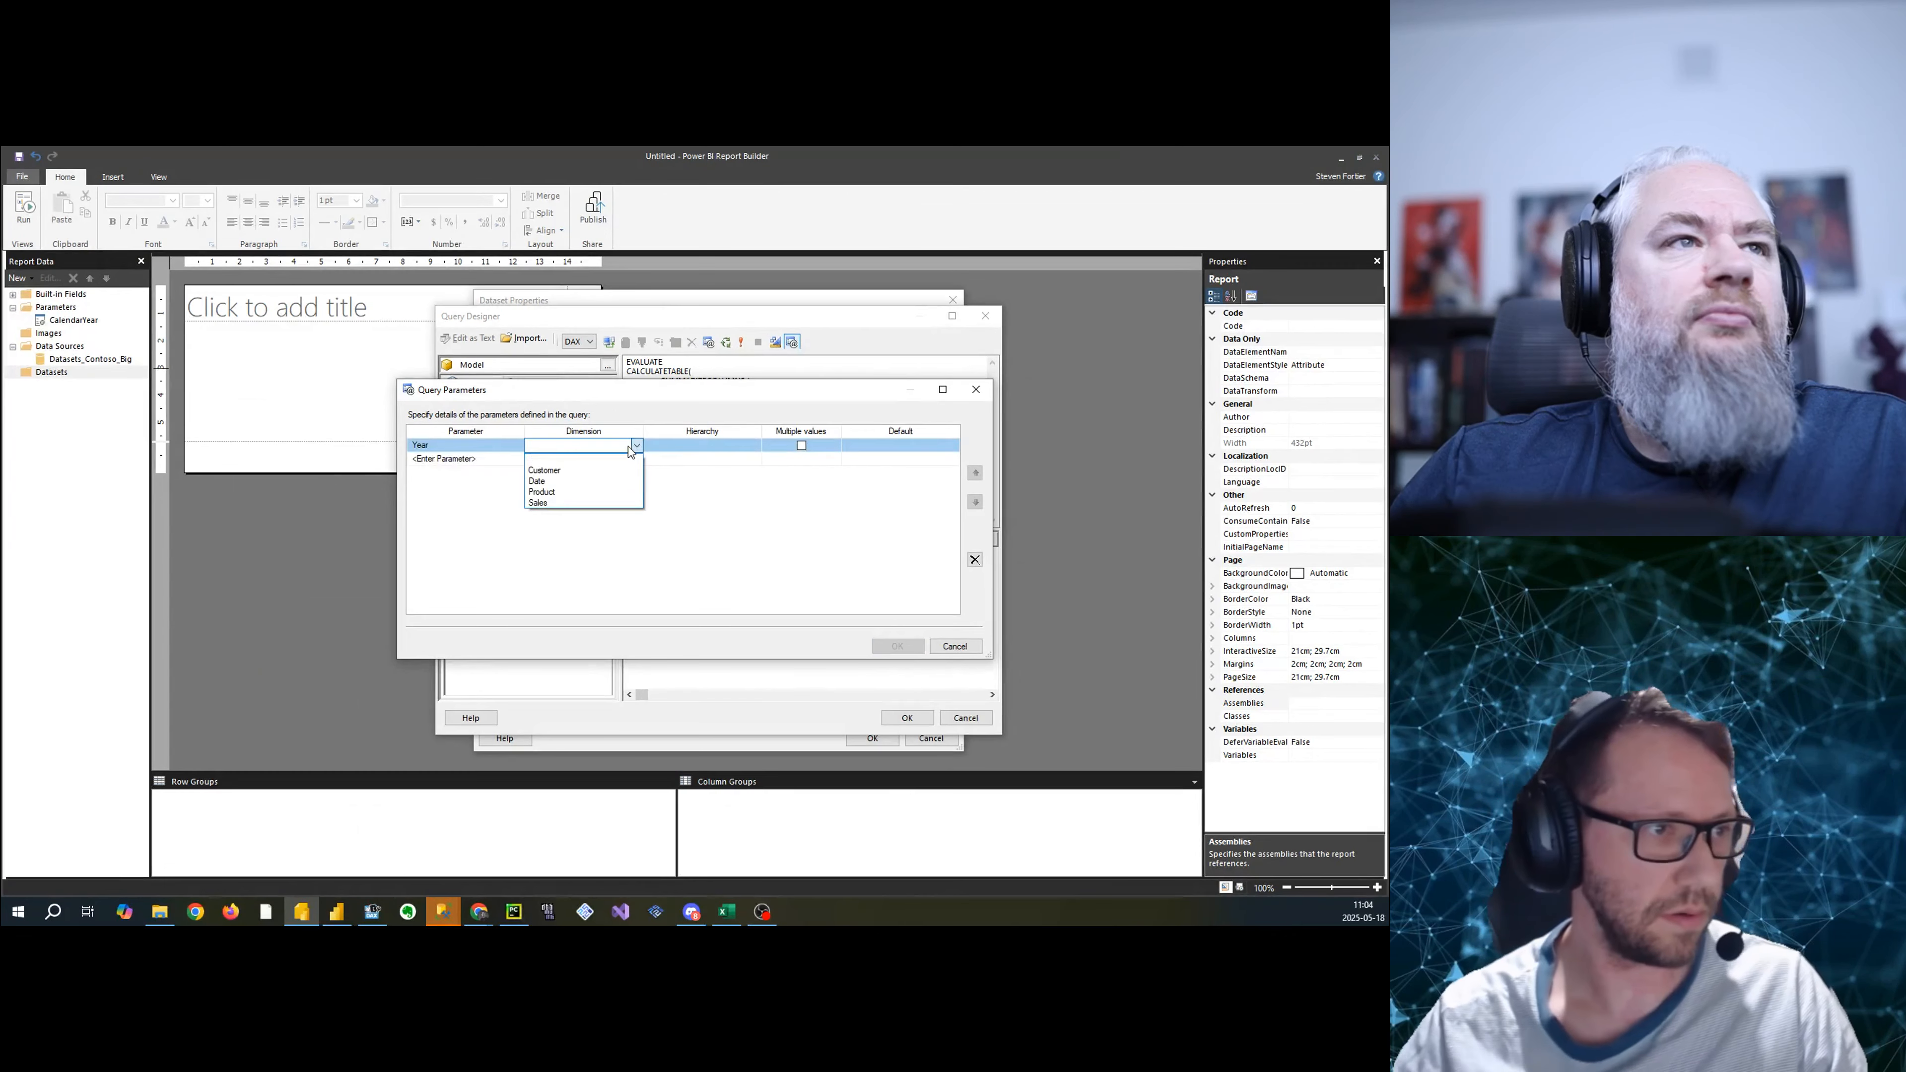
pyautogui.click(578, 492)
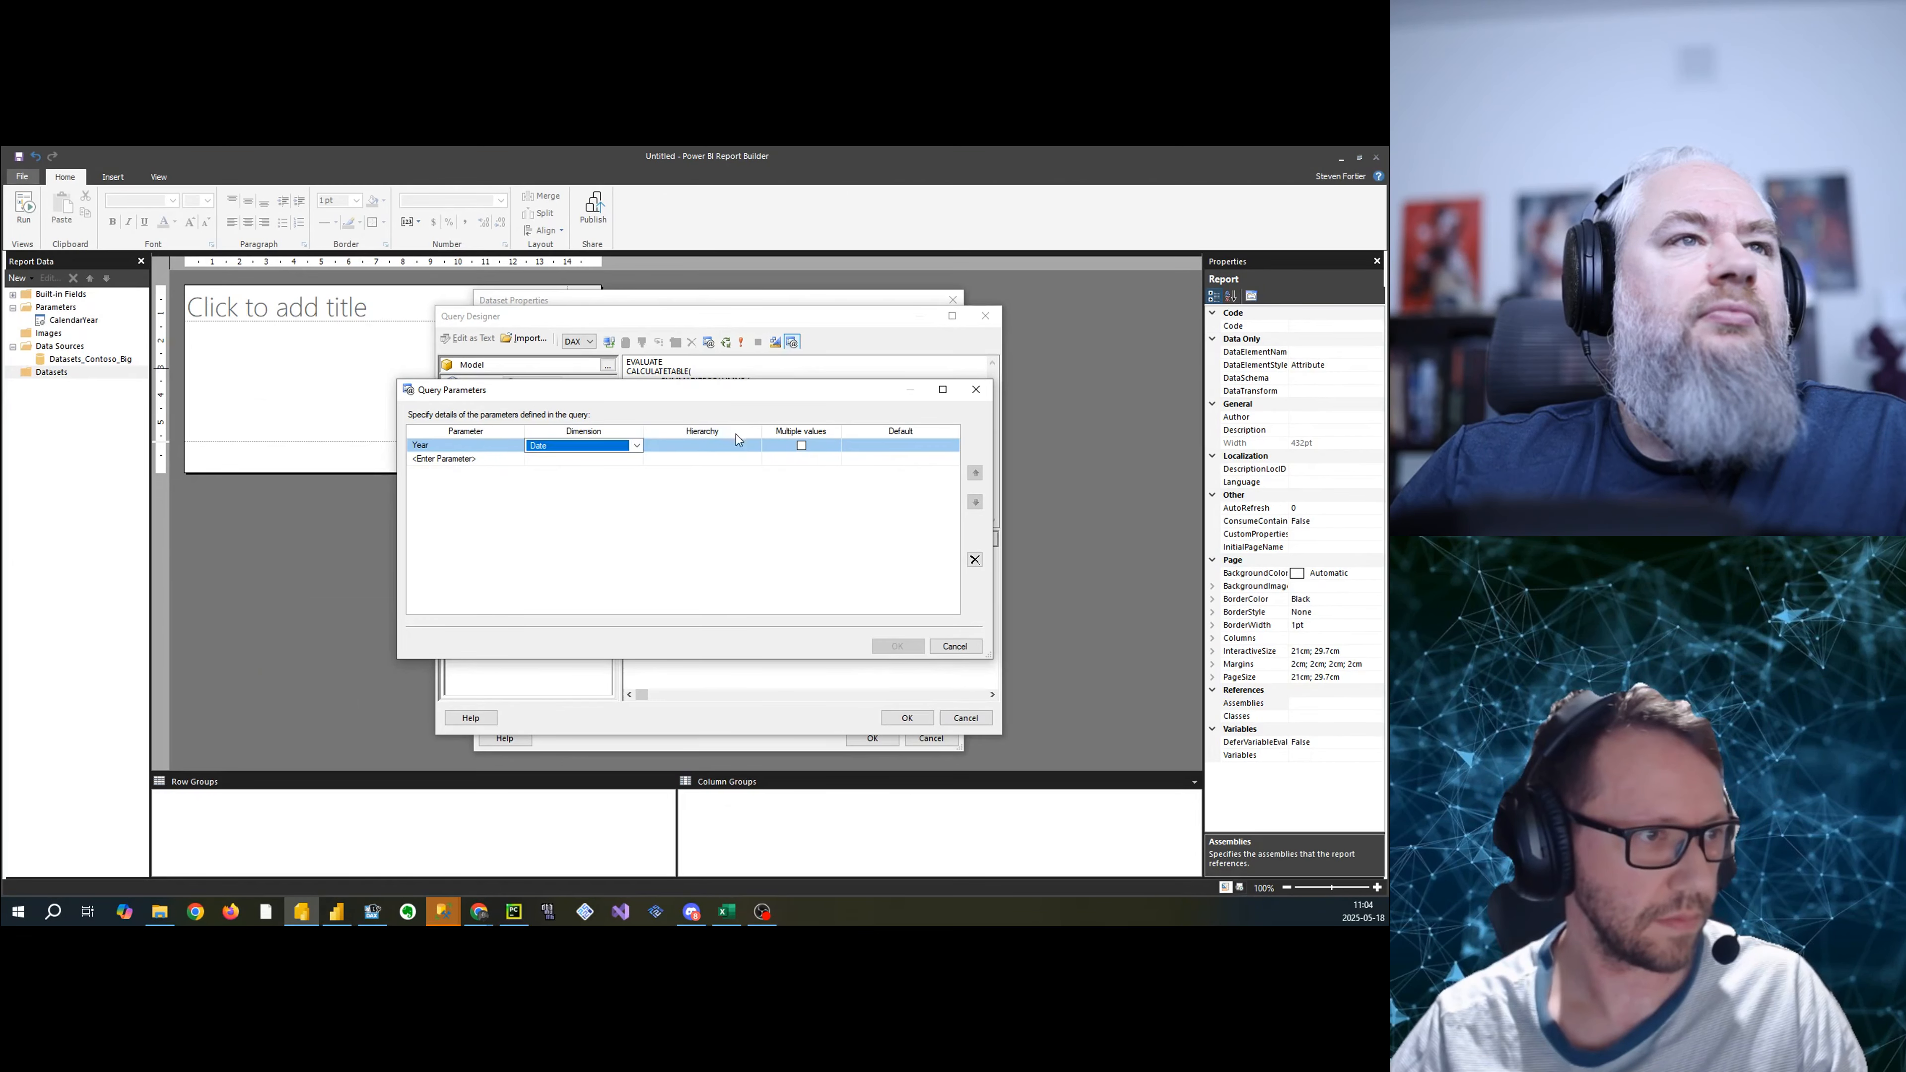
pyautogui.click(753, 446)
pyautogui.click(706, 470)
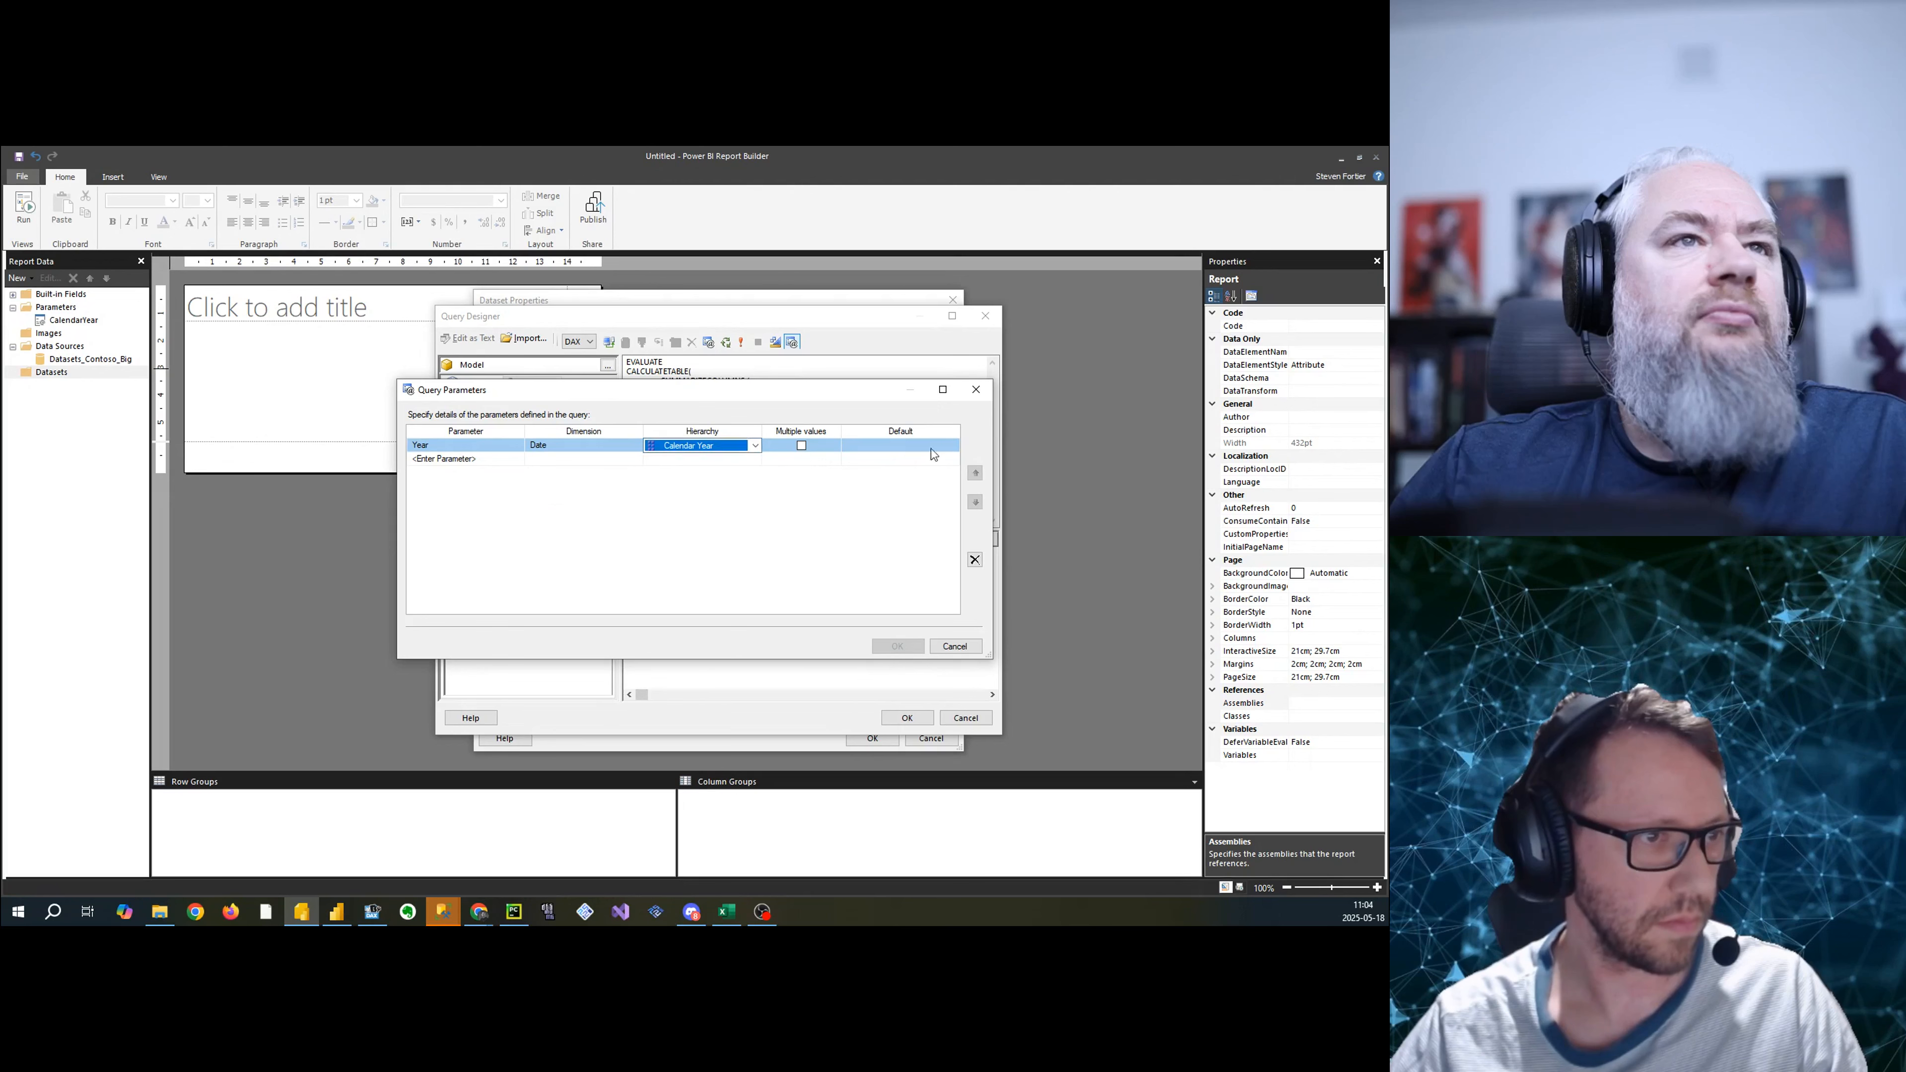
pyautogui.click(947, 448)
pyautogui.click(933, 449)
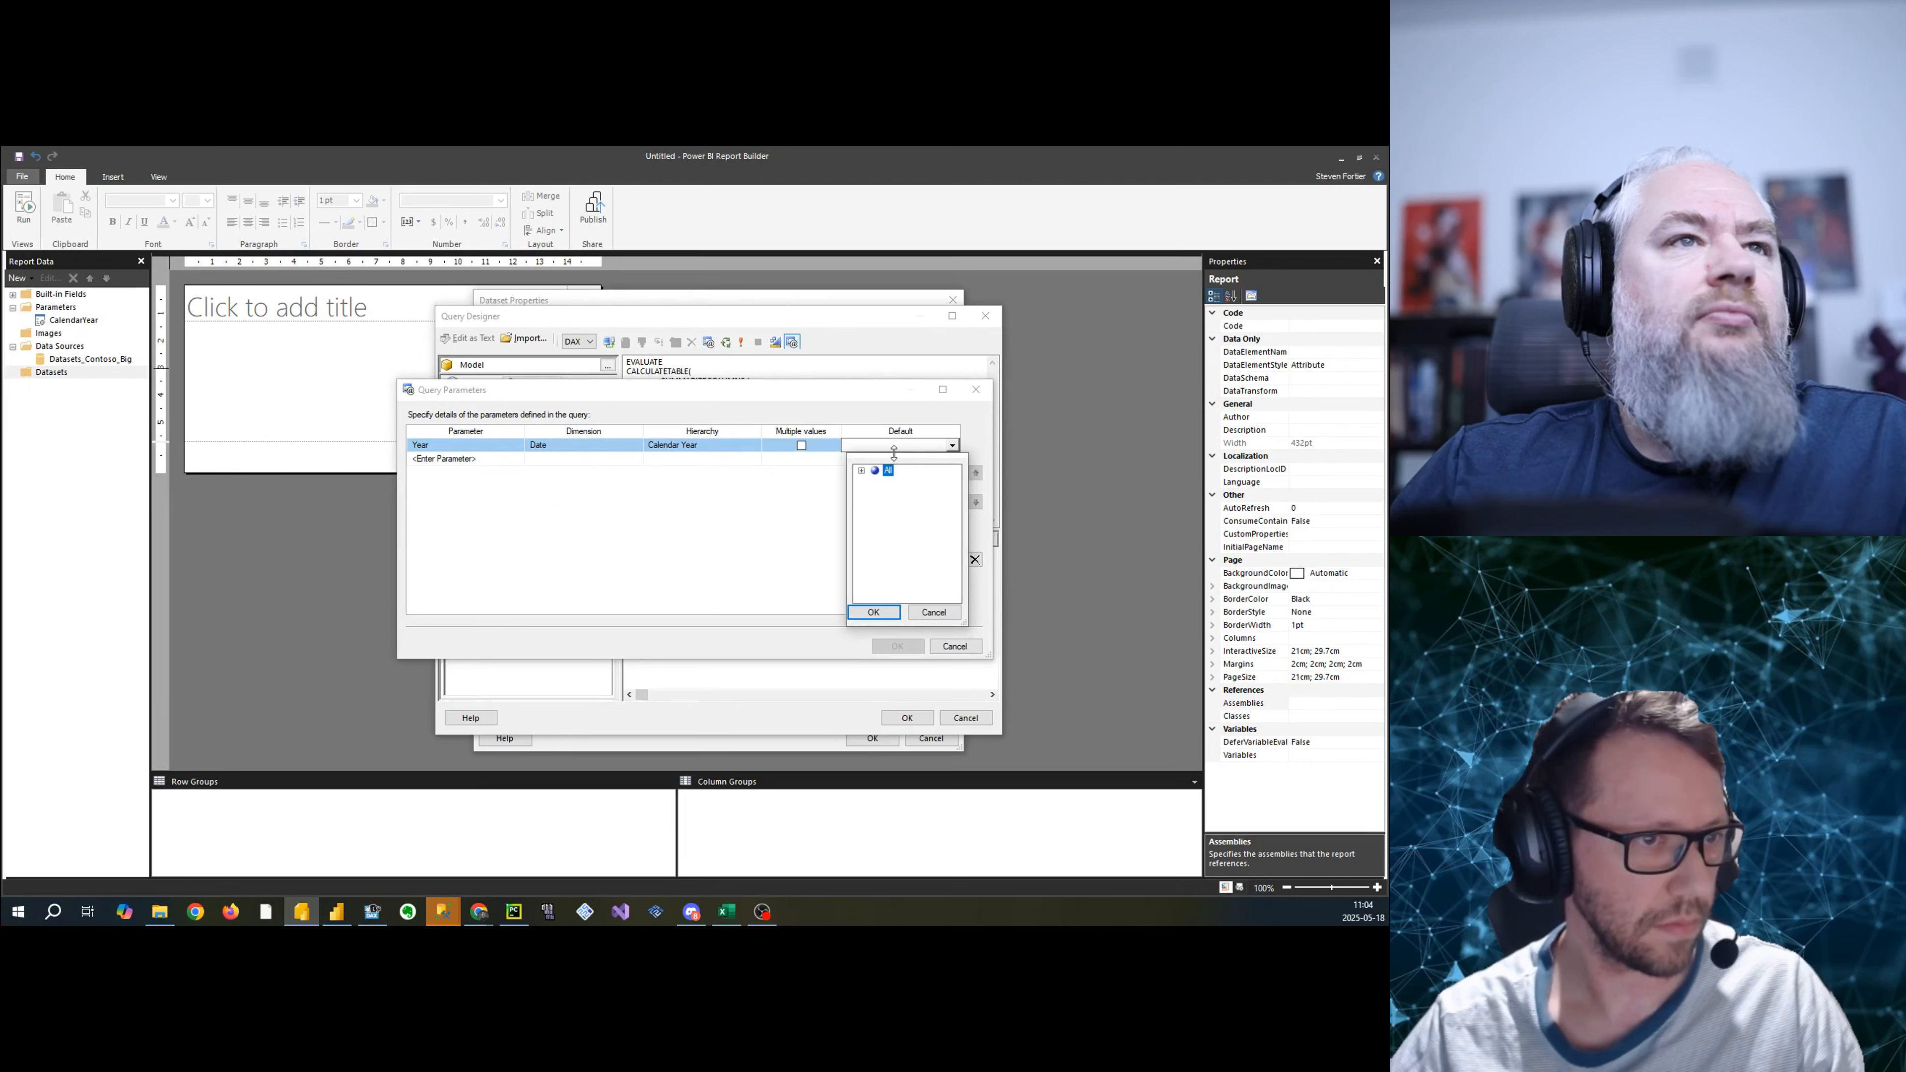
pyautogui.click(874, 612)
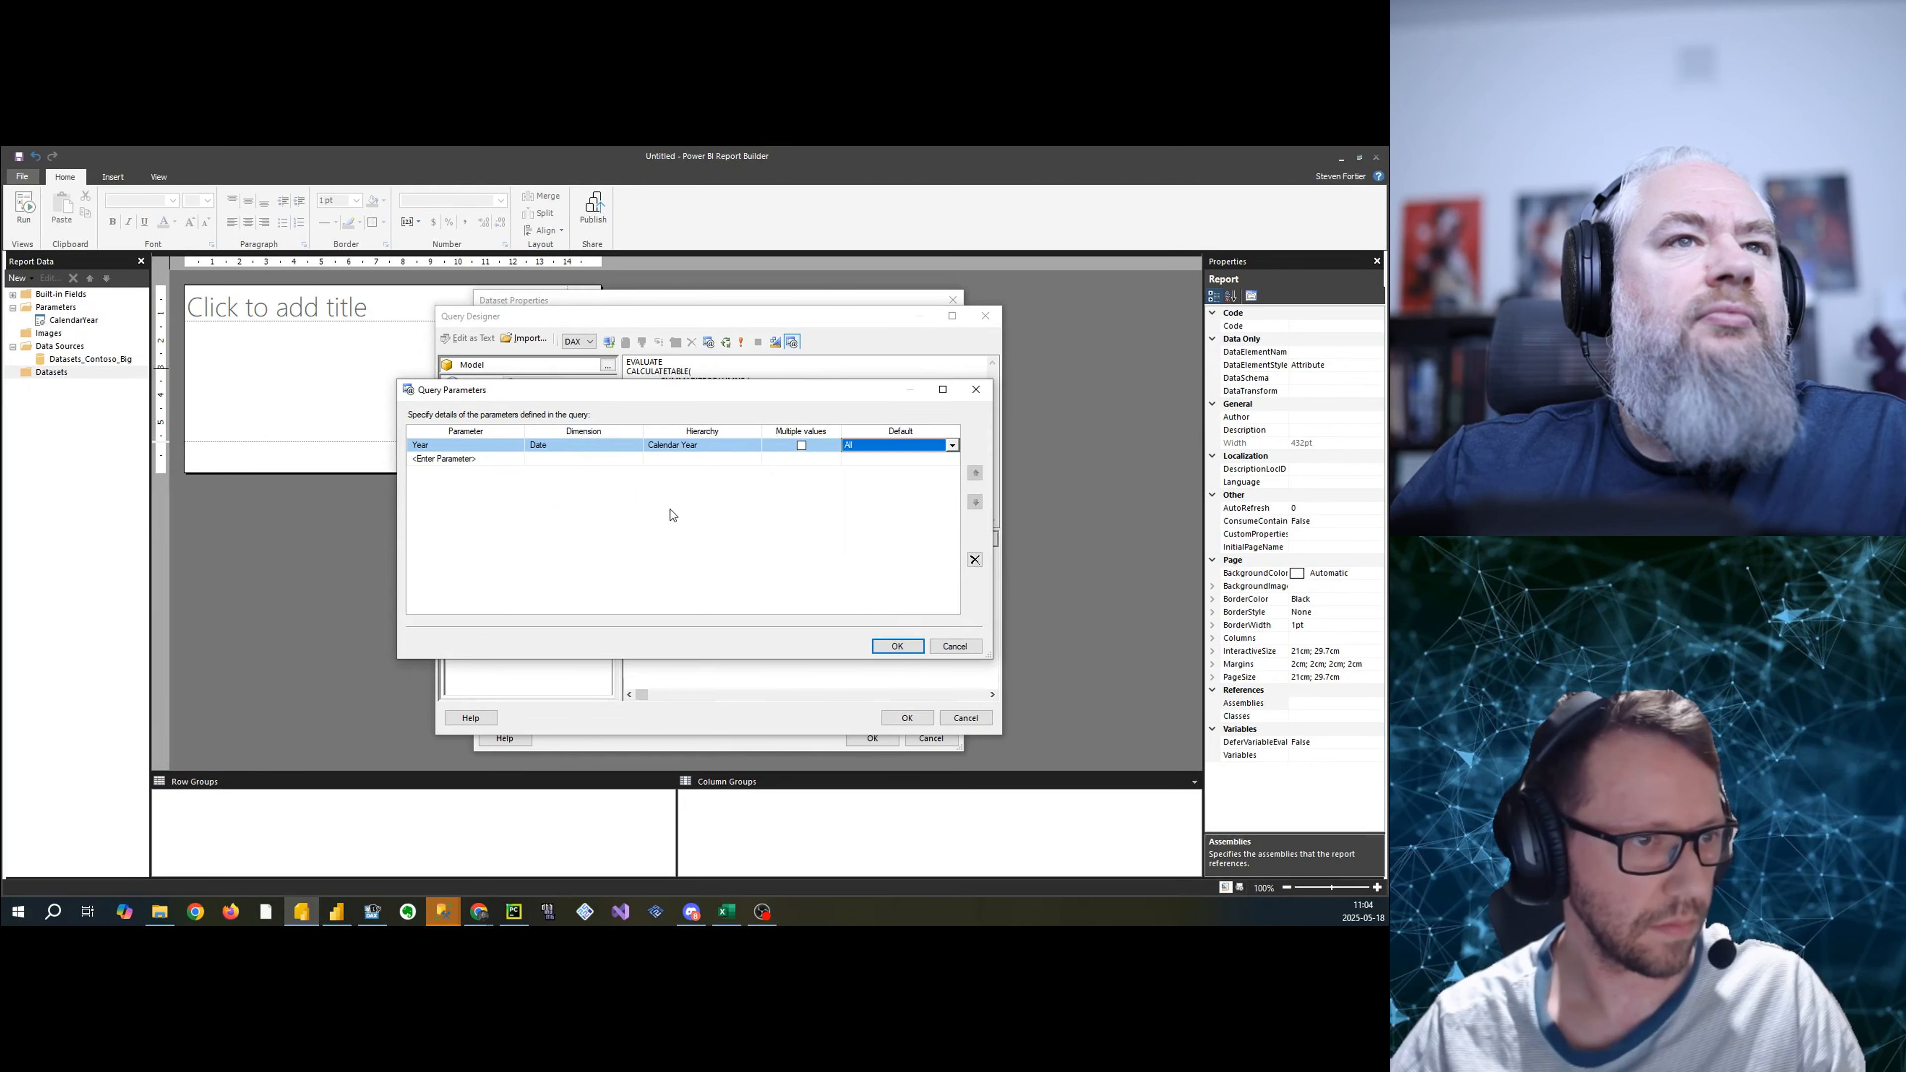
pyautogui.click(886, 646)
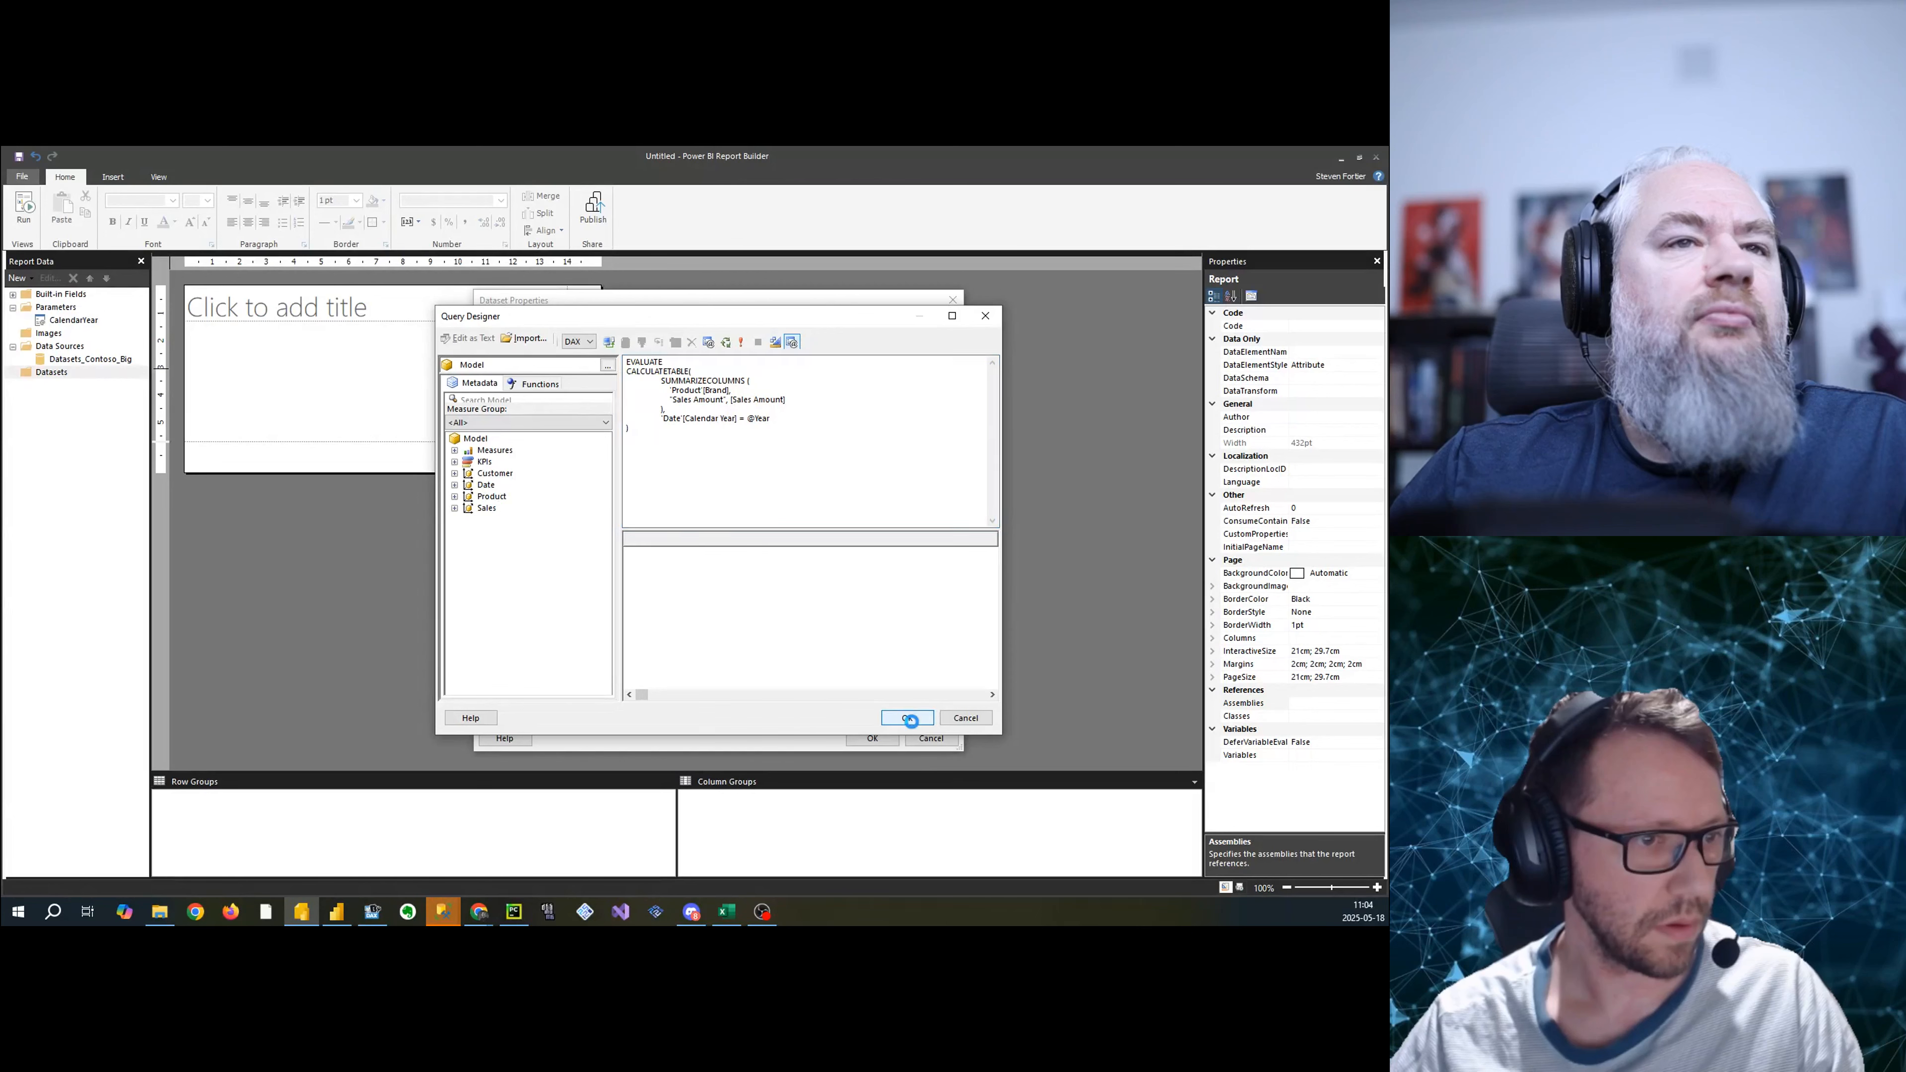
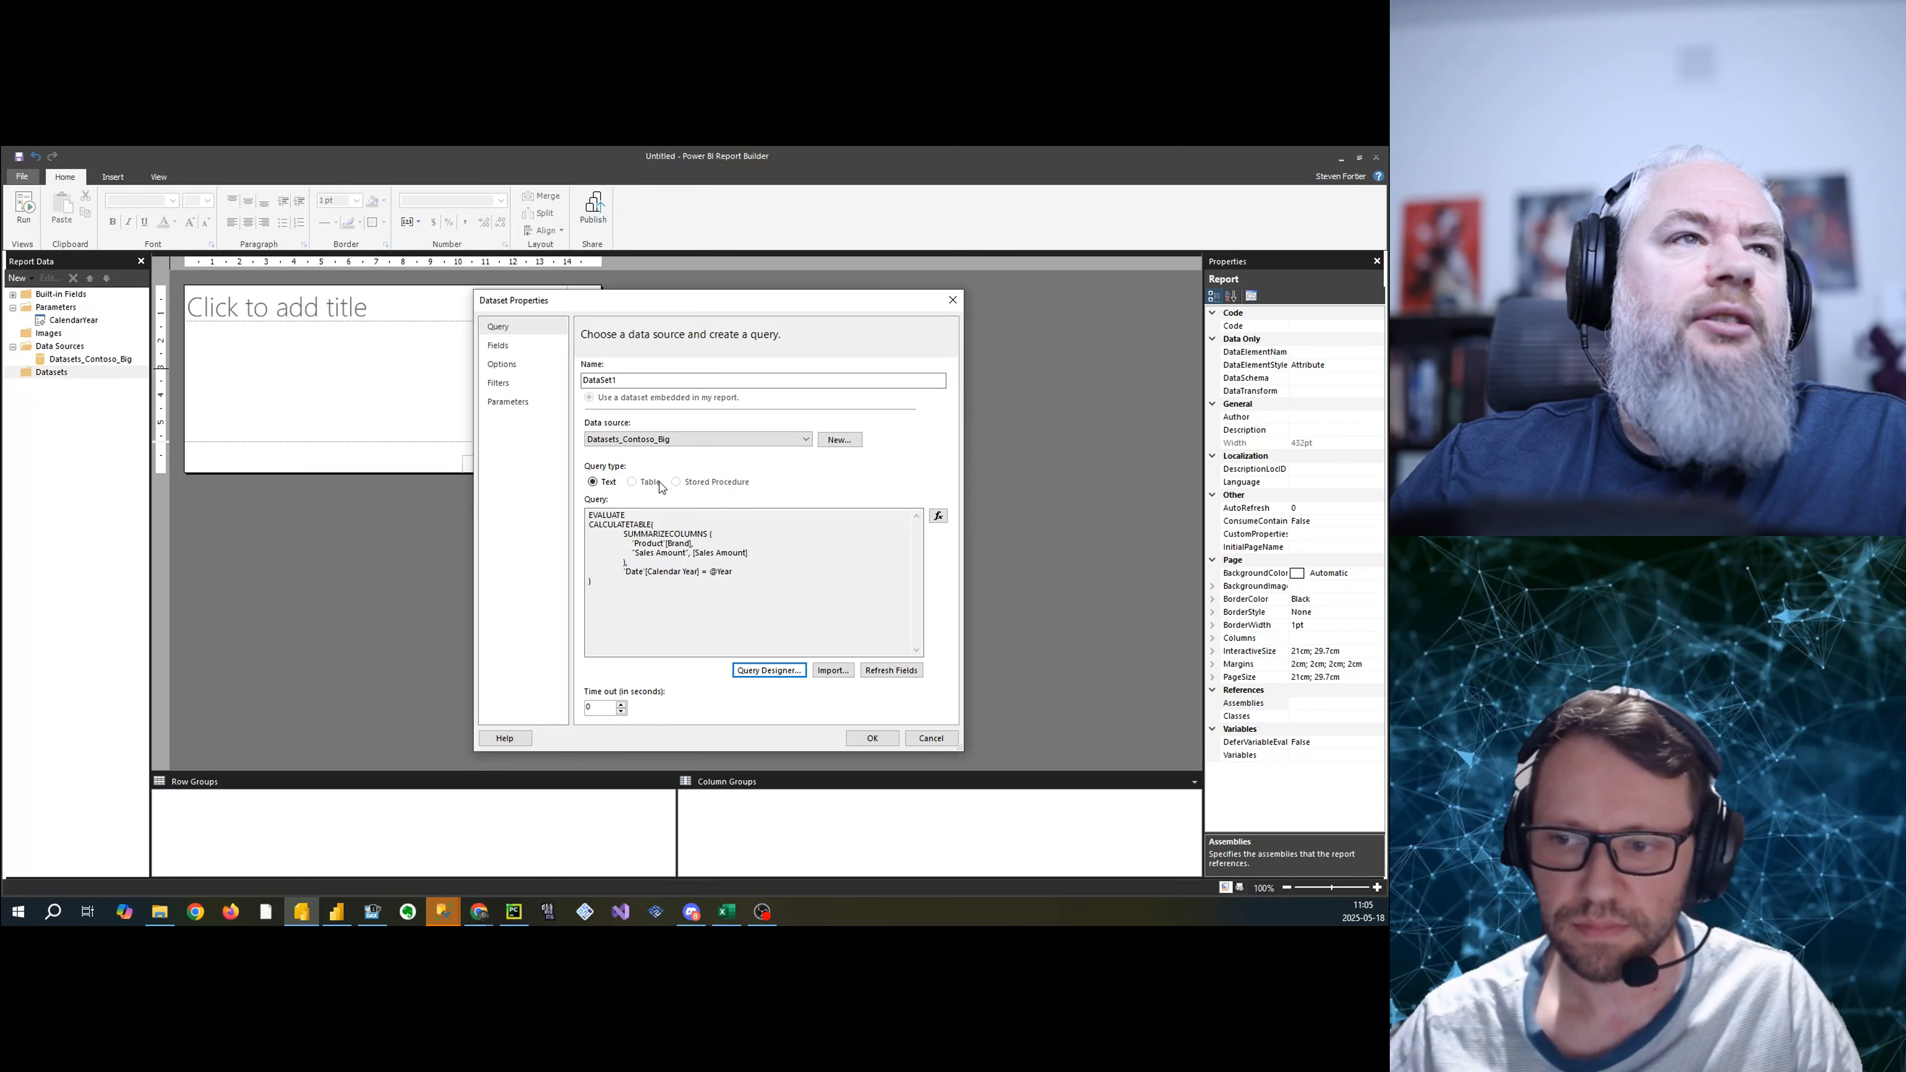
pyautogui.click(690, 534)
pyautogui.moveTo(794, 594); pyautogui.dragTo(461, 482)
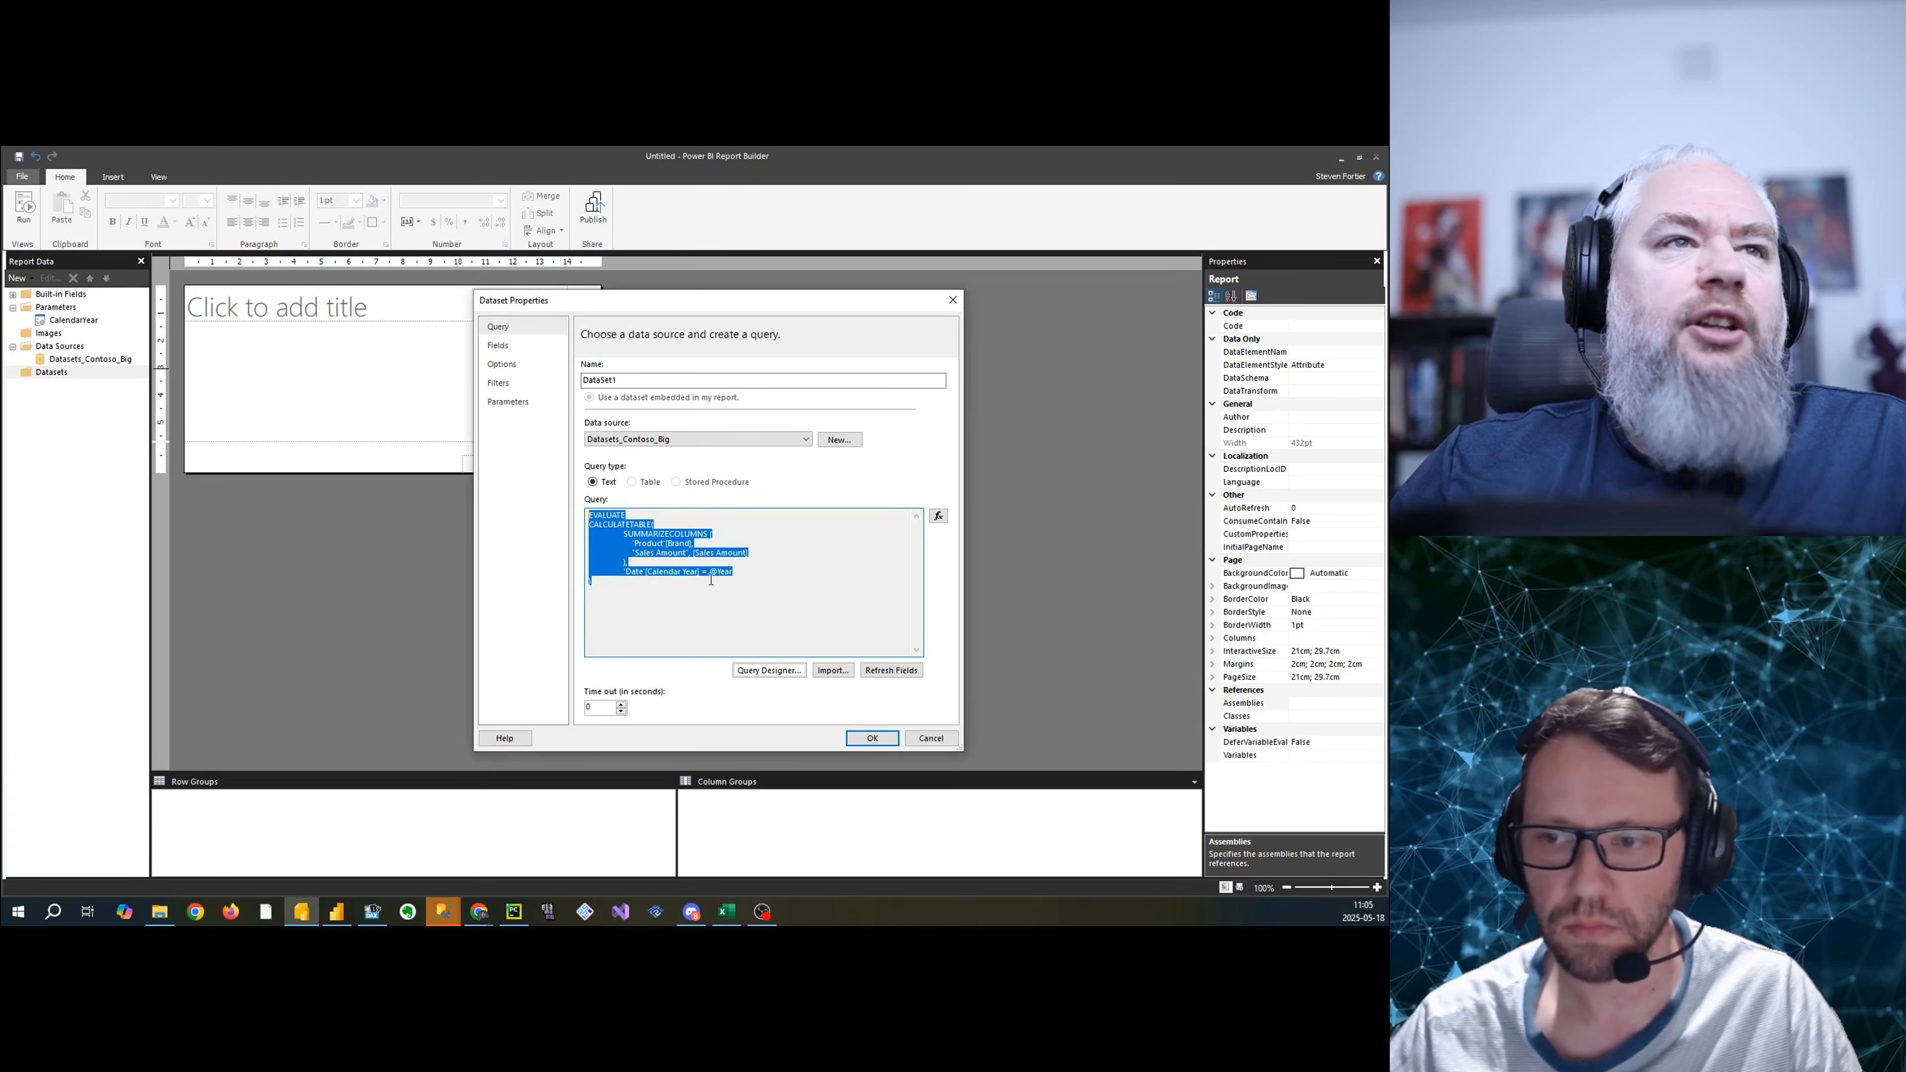
pyautogui.click(506, 404)
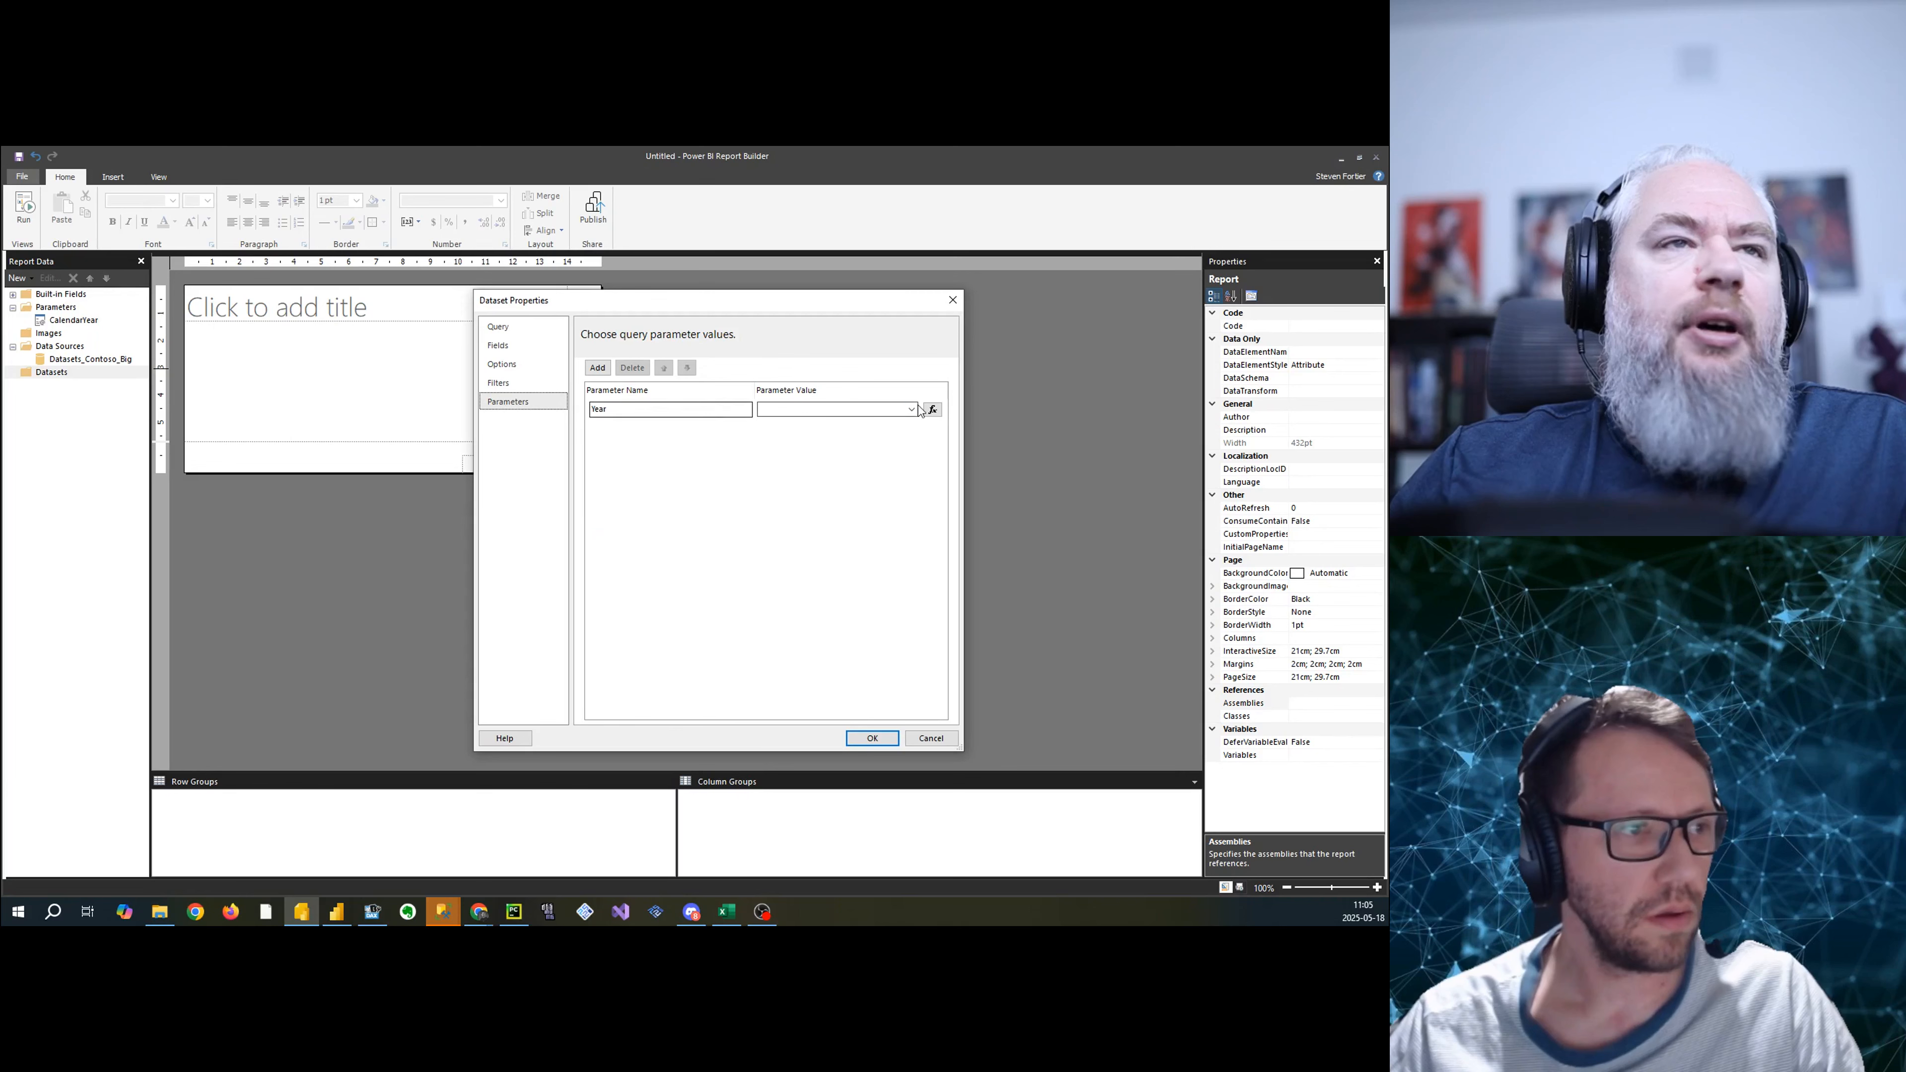
pyautogui.click(910, 409)
pyautogui.click(800, 424)
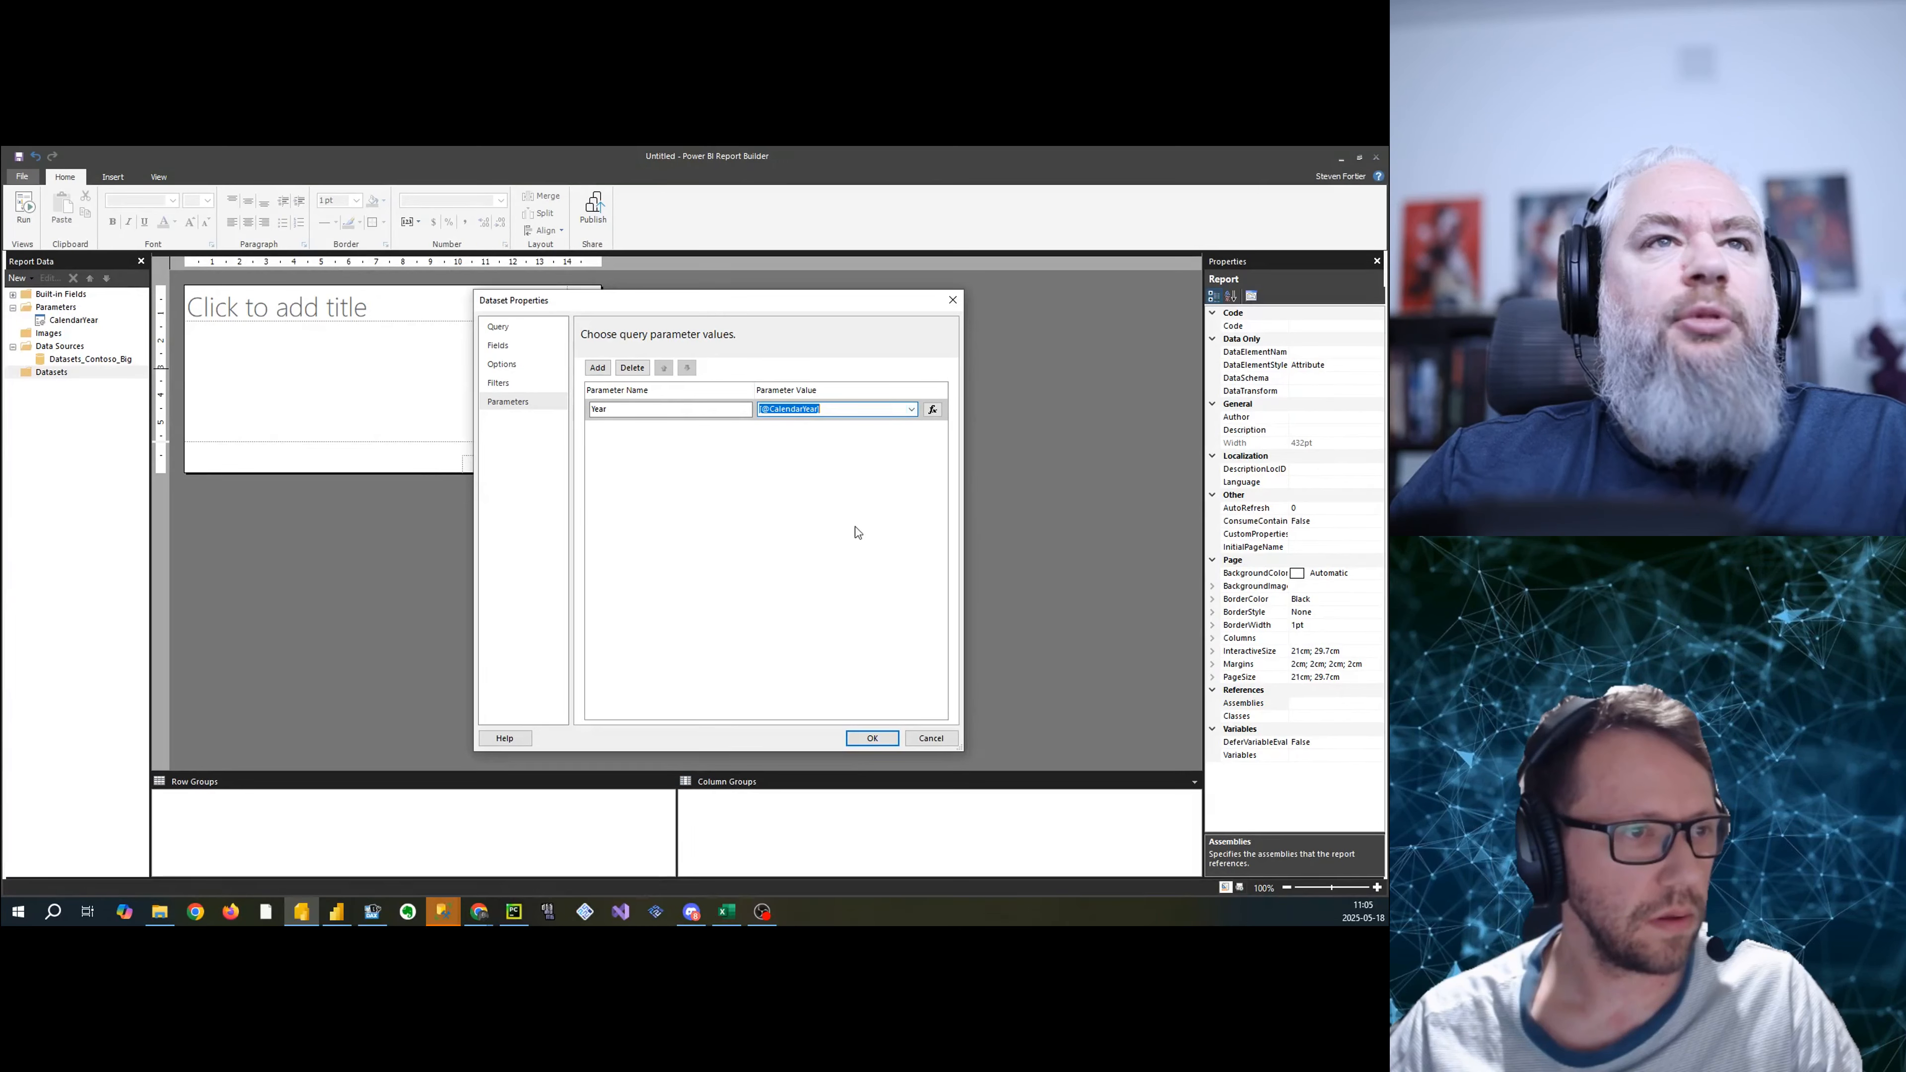
pyautogui.click(873, 738)
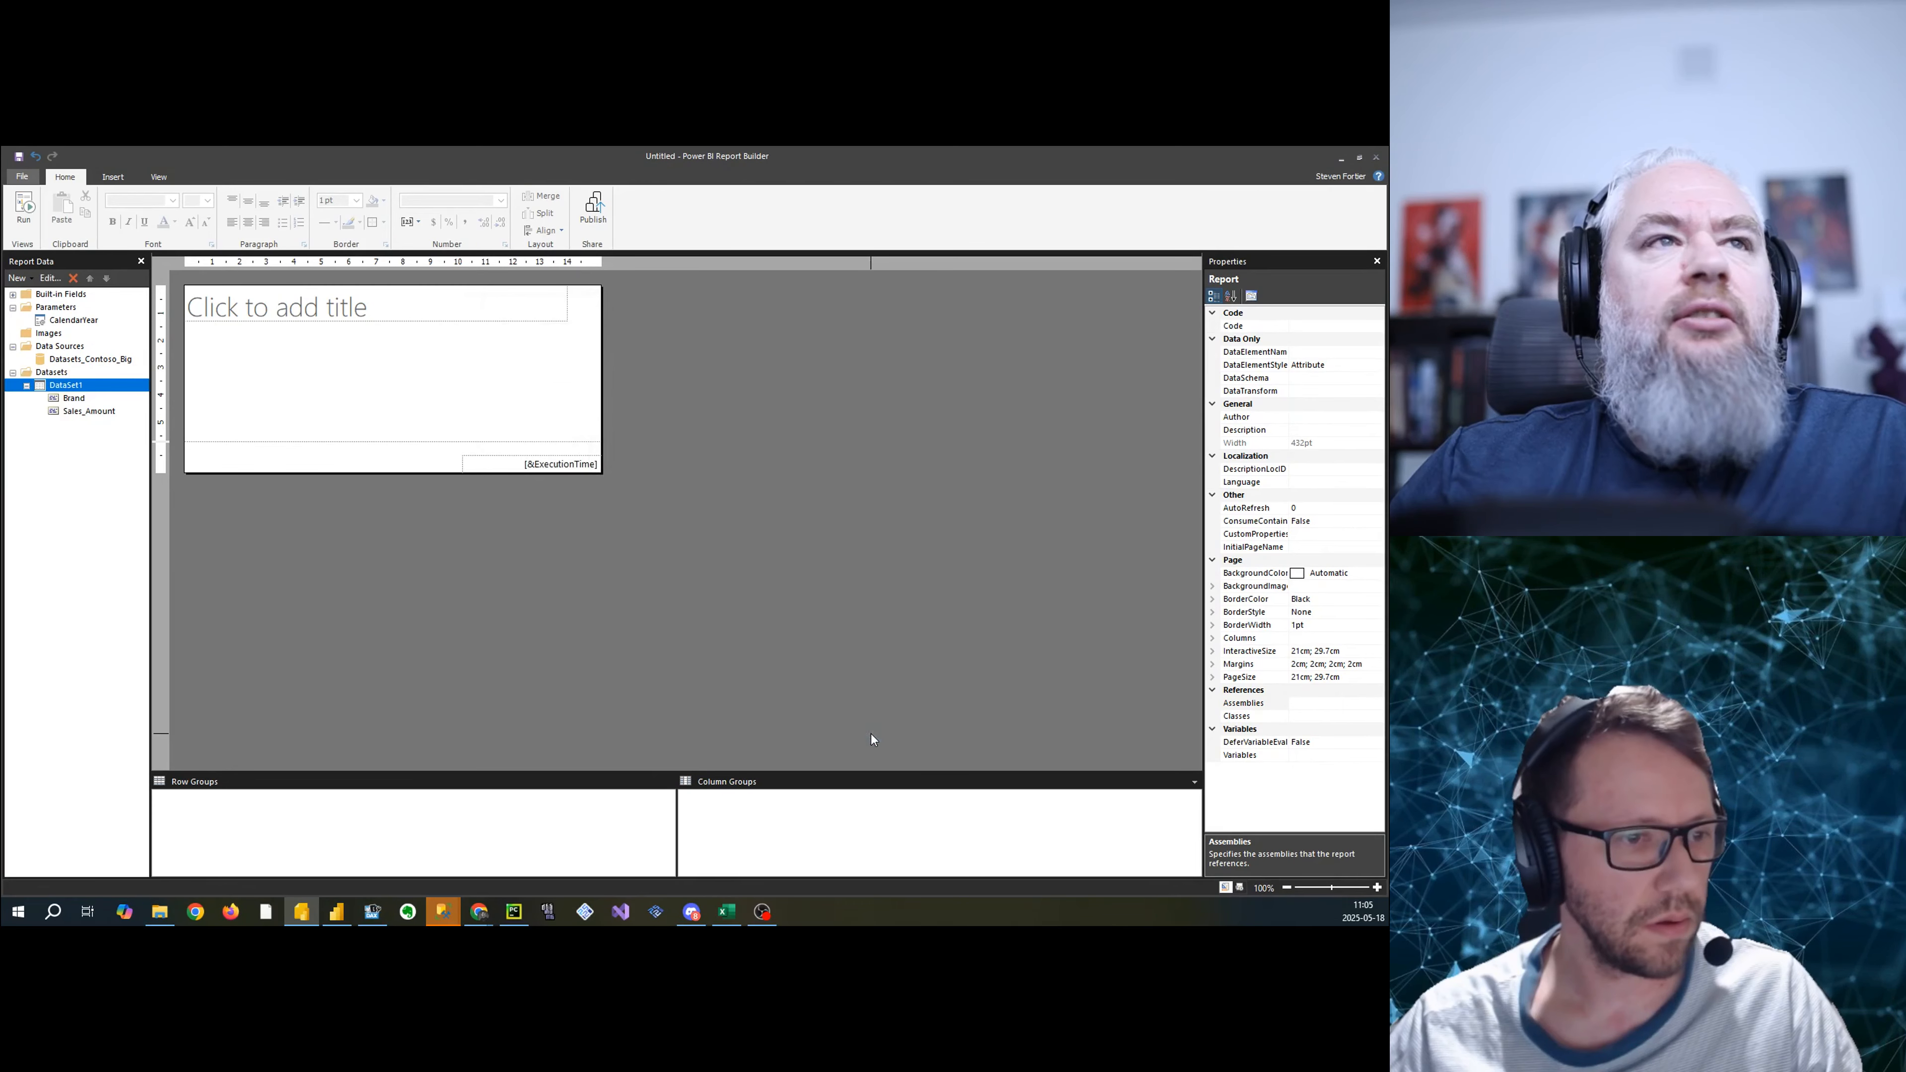
pyautogui.click(746, 633)
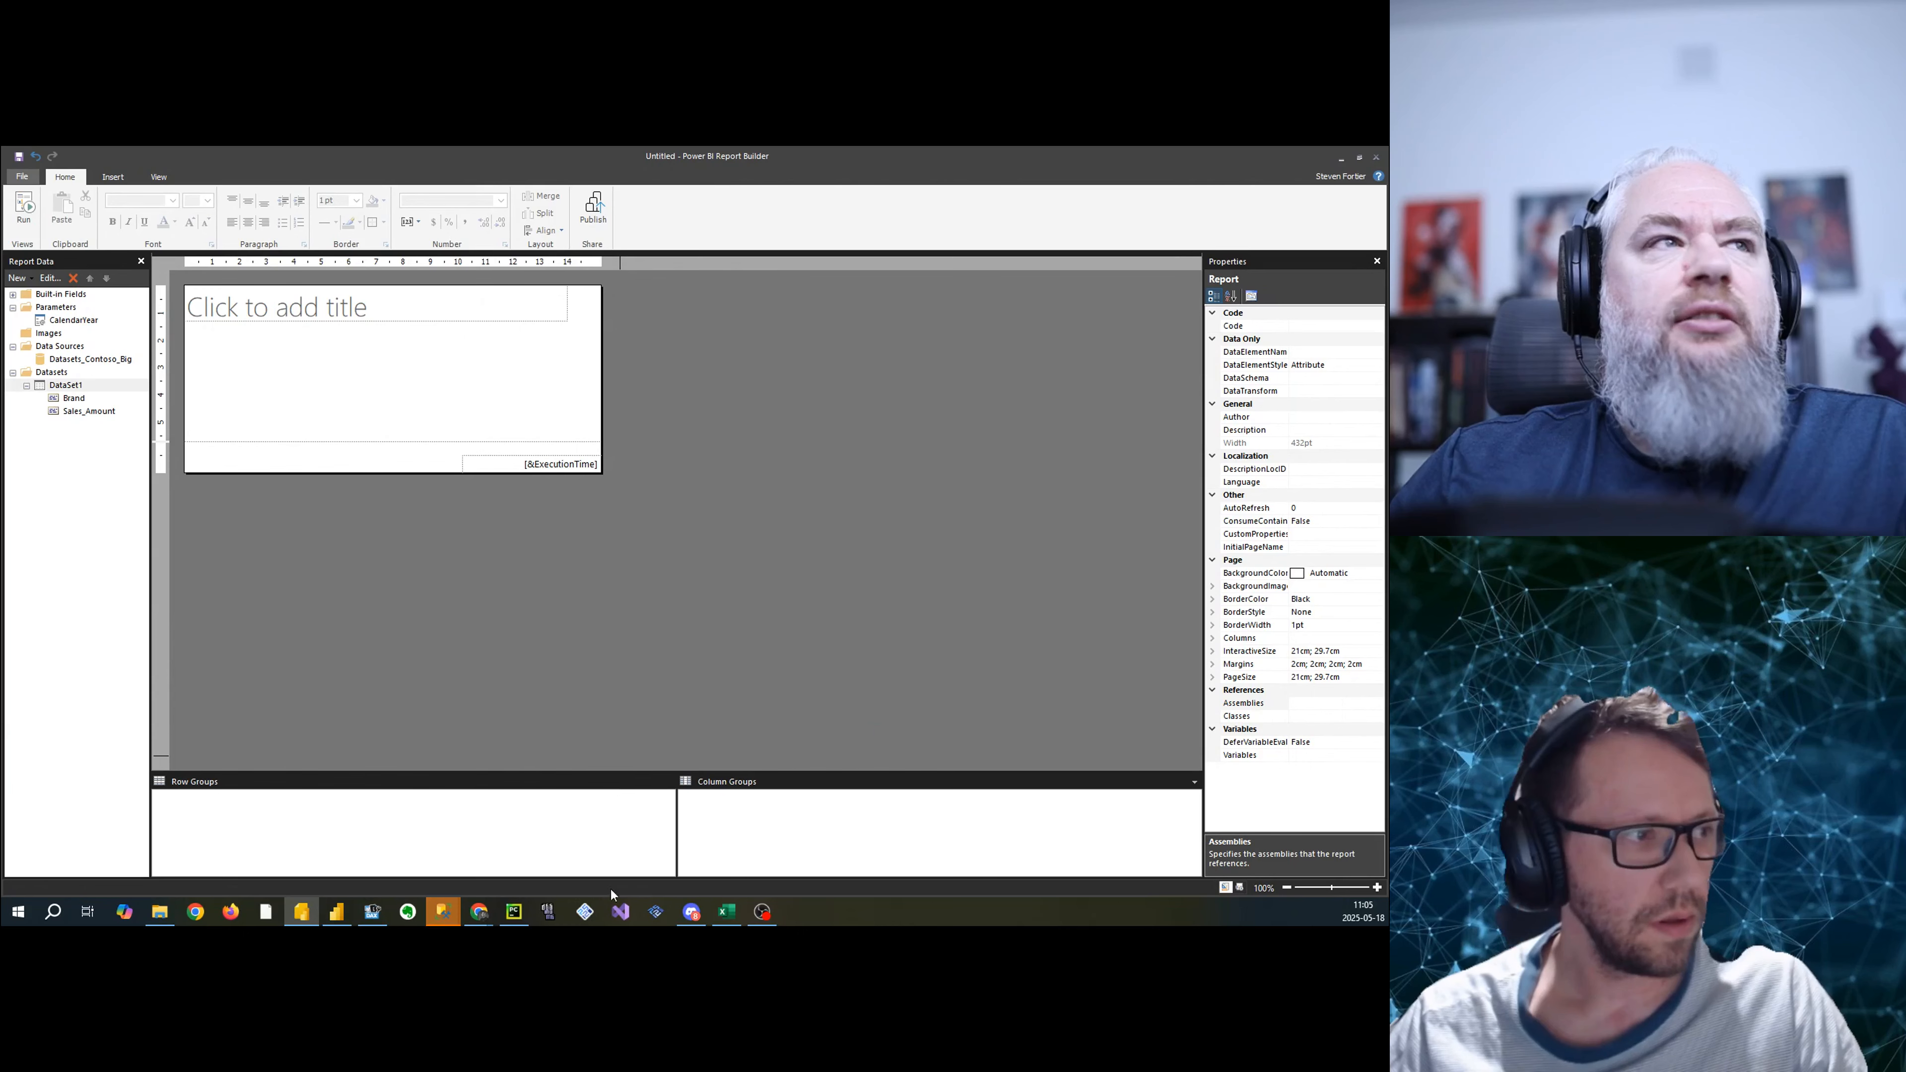
# - Switch to DAX Studio, examine the connection options for Power BI models and tabular servers, and close them without connecting
pyautogui.click(372, 911)
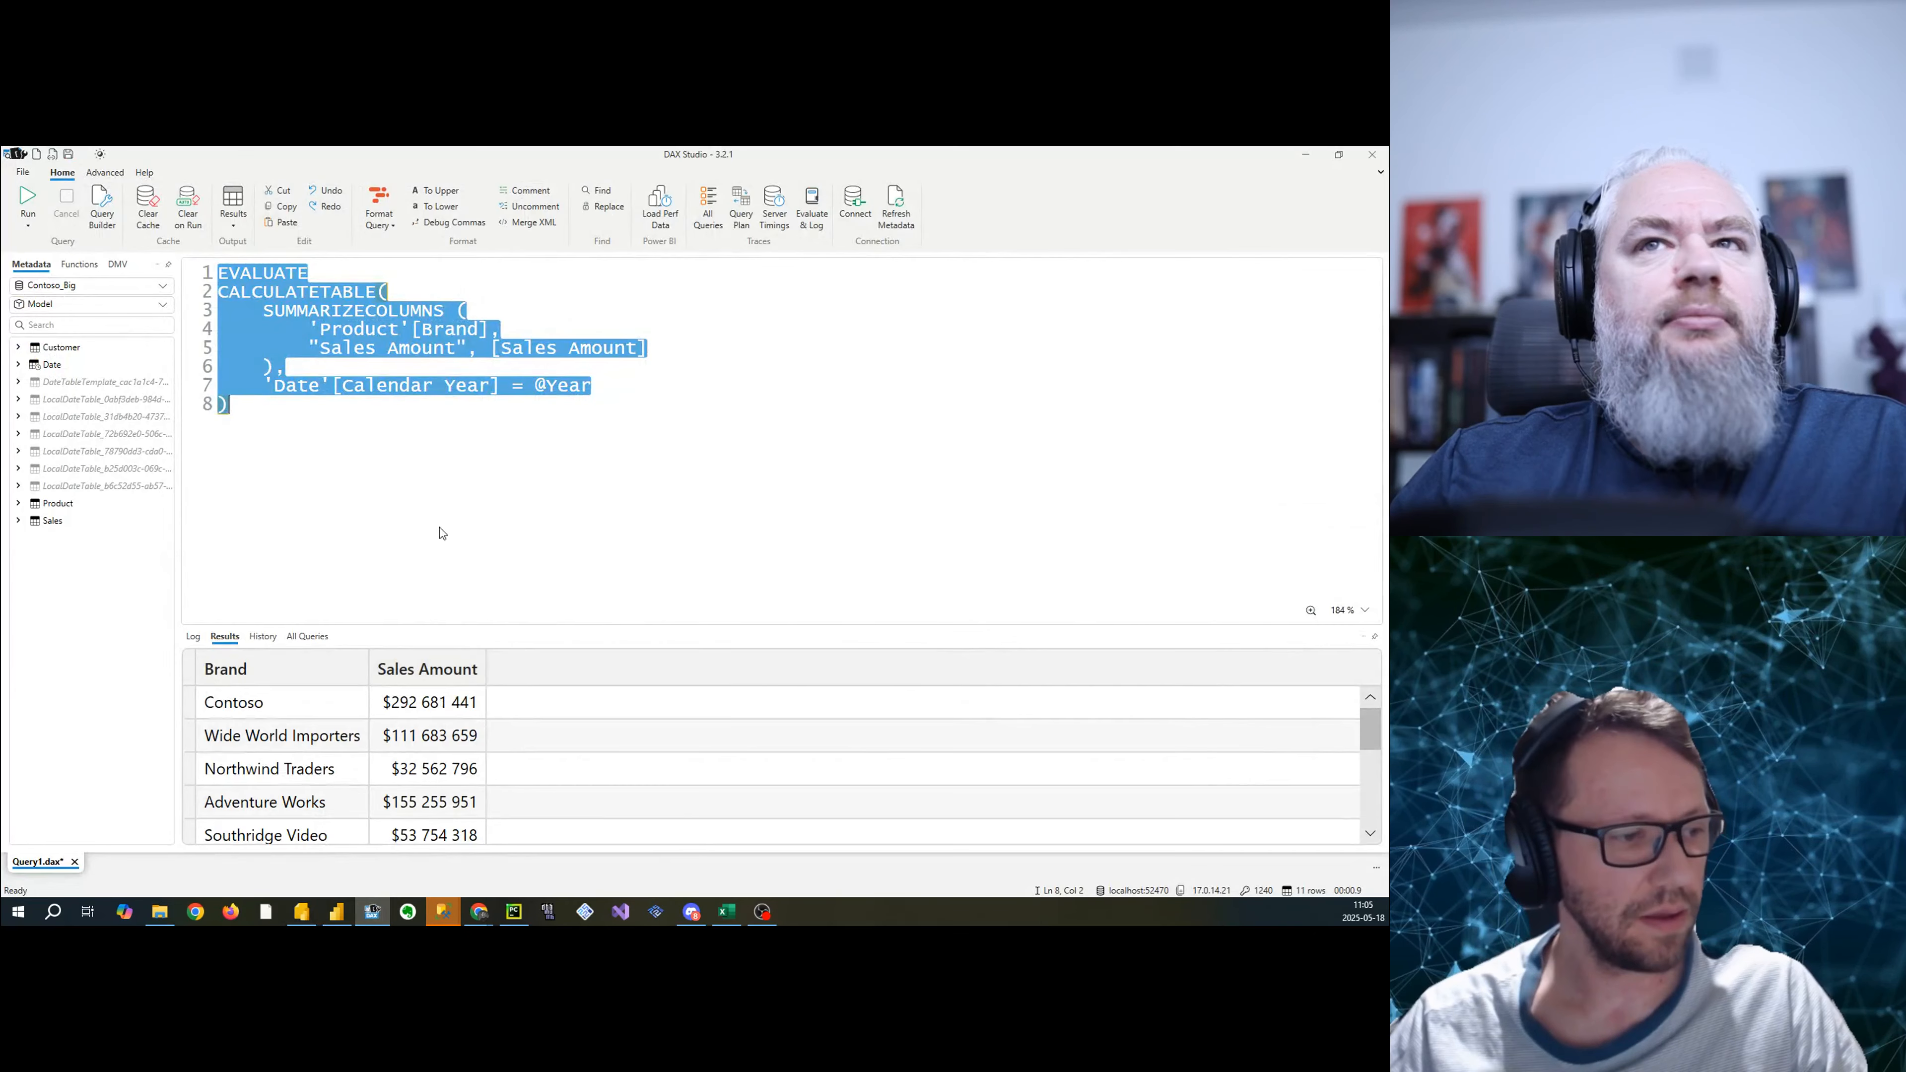
pyautogui.click(443, 443)
pyautogui.press('Return')
pyautogui.press('Return')
pyautogui.press('Return')
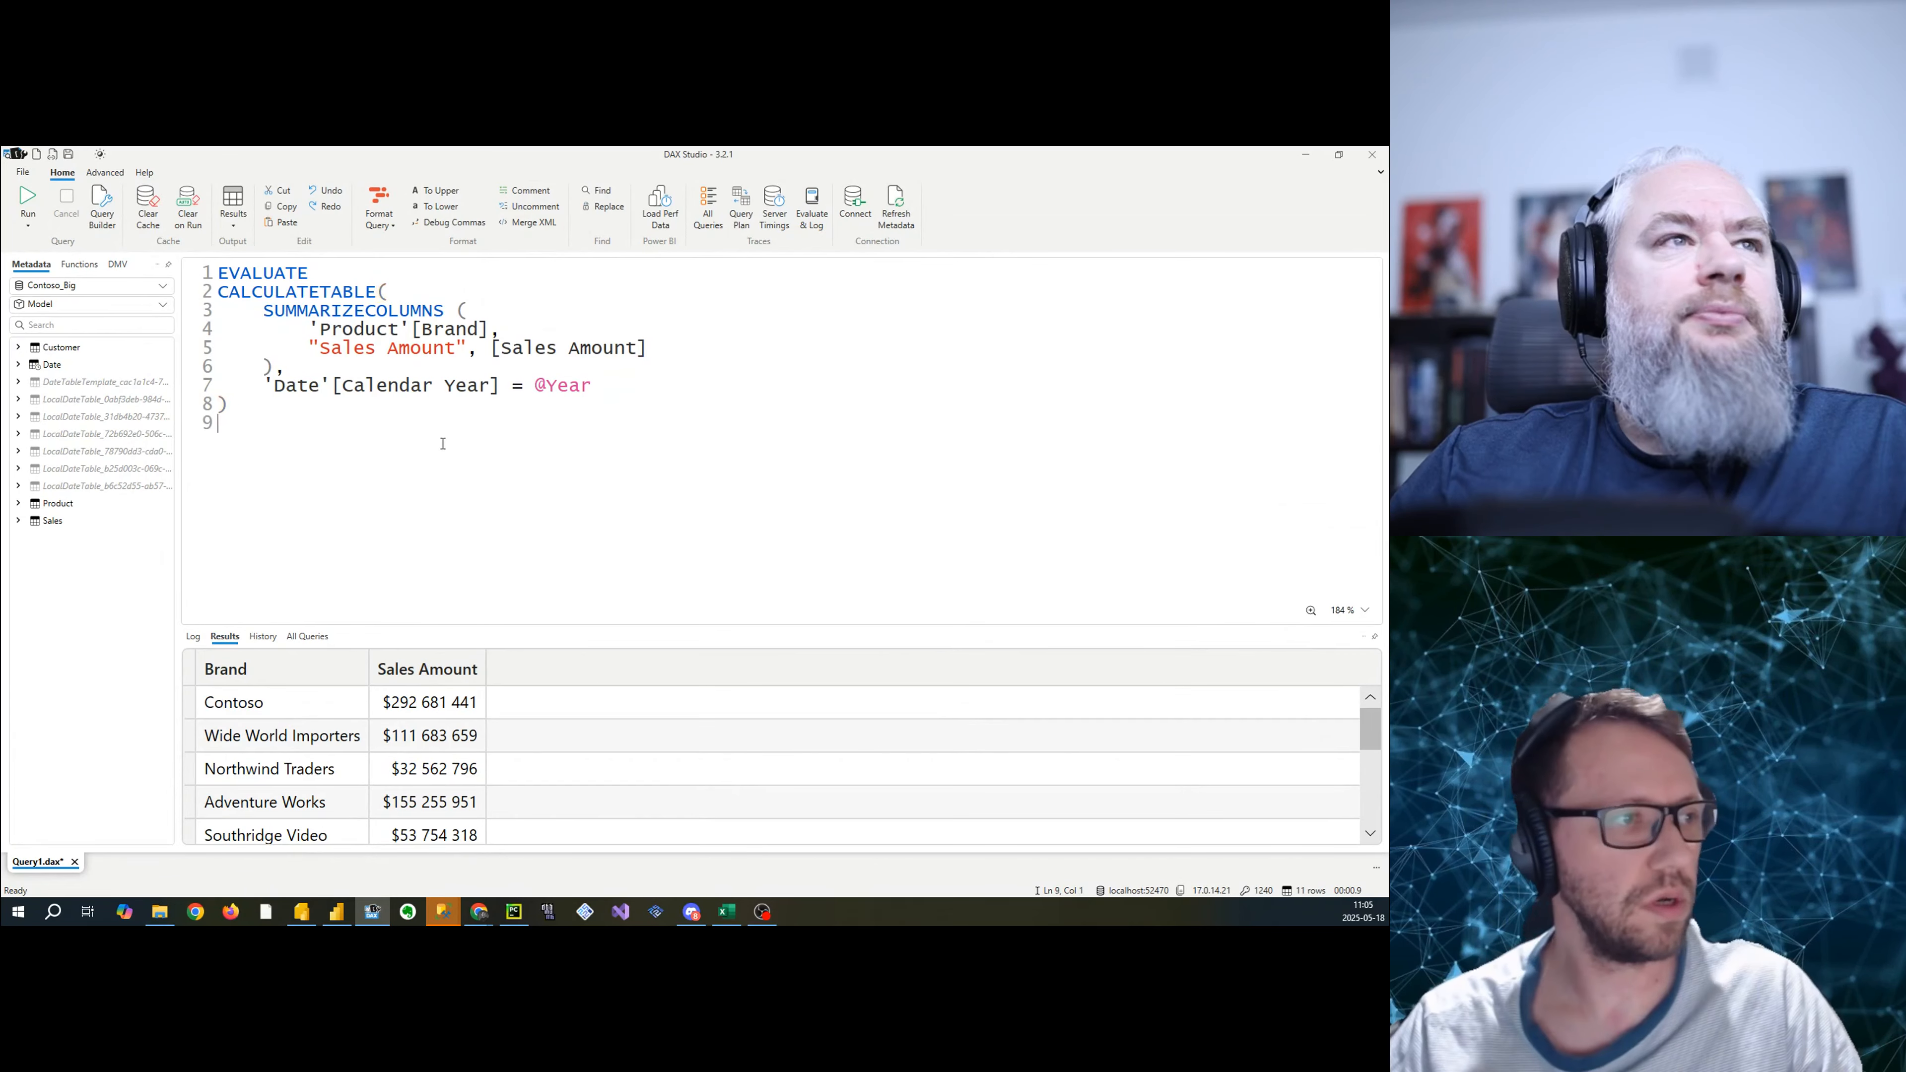
pyautogui.click(855, 203)
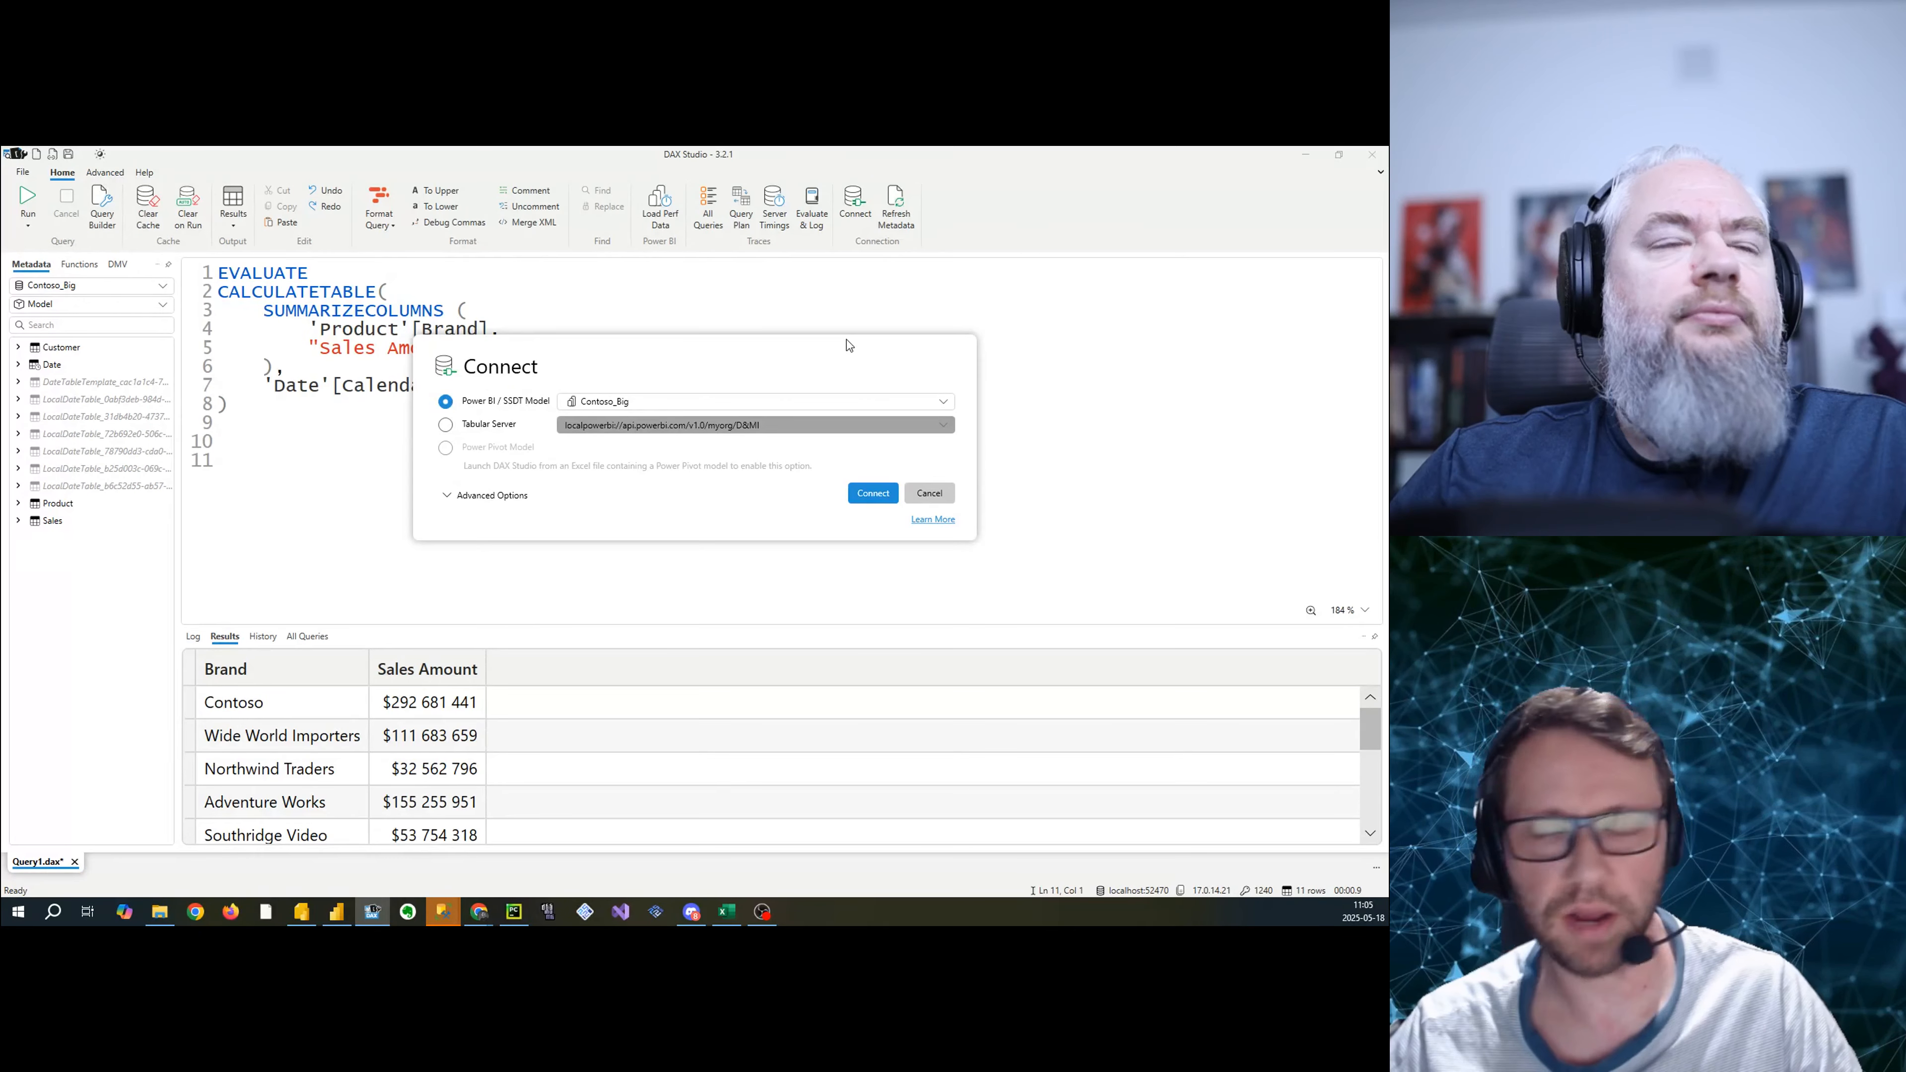
pyautogui.click(930, 492)
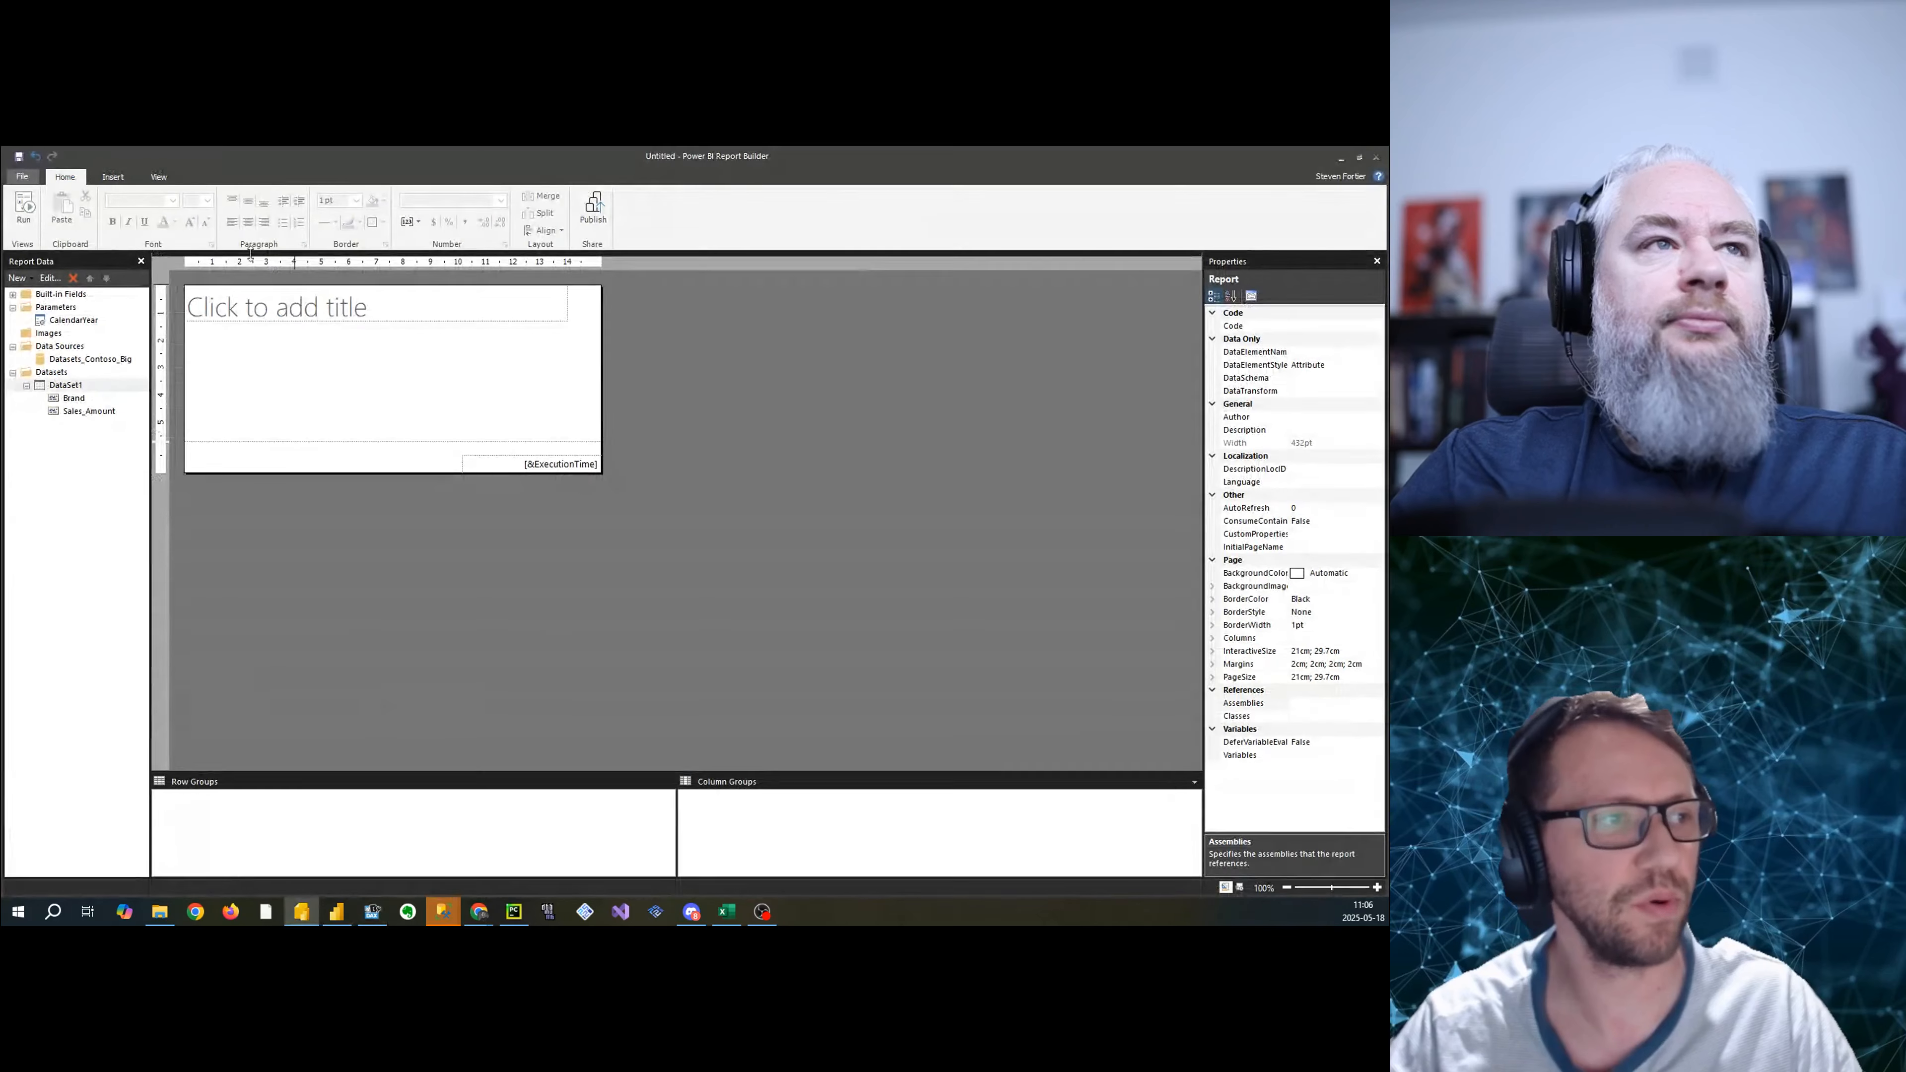
# - In Report Builder, insert a table into the report body below the title, spanning most of the body's width
pyautogui.click(265, 347)
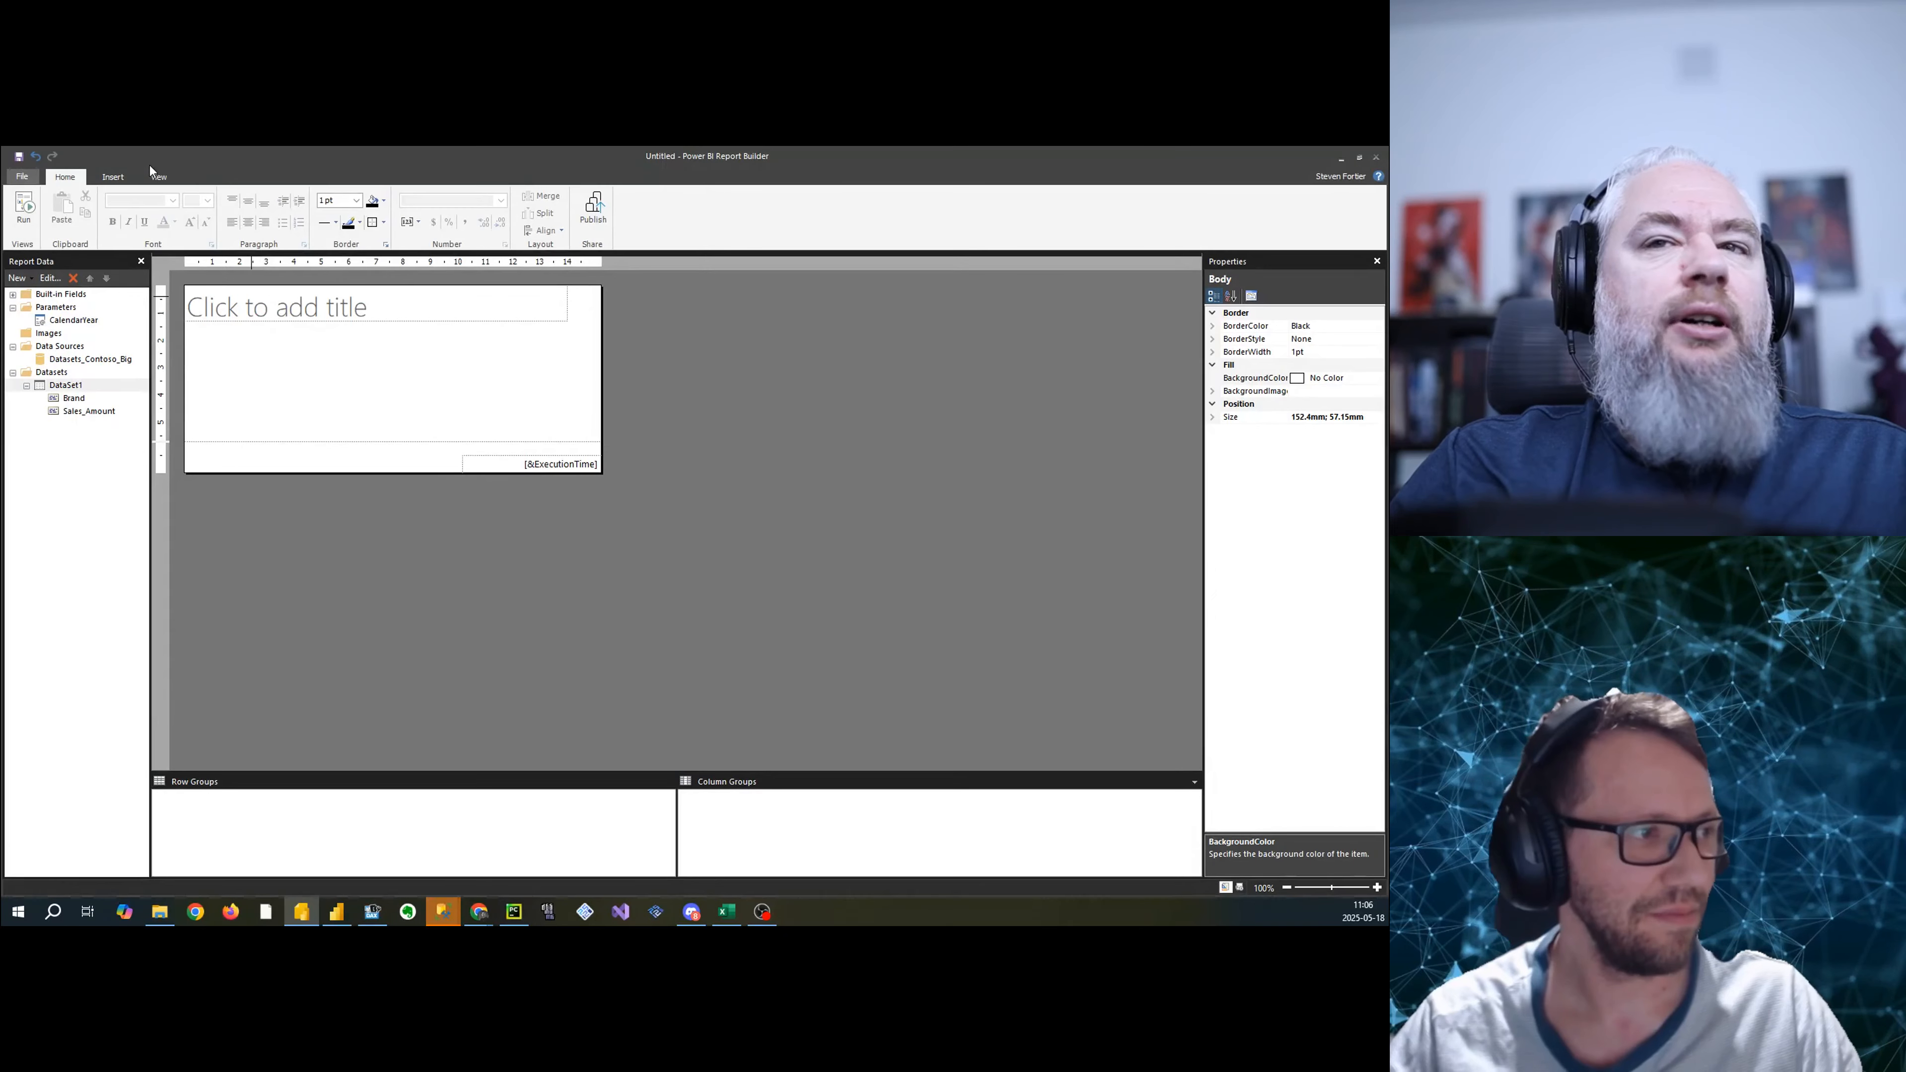
pyautogui.click(113, 176)
pyautogui.click(31, 198)
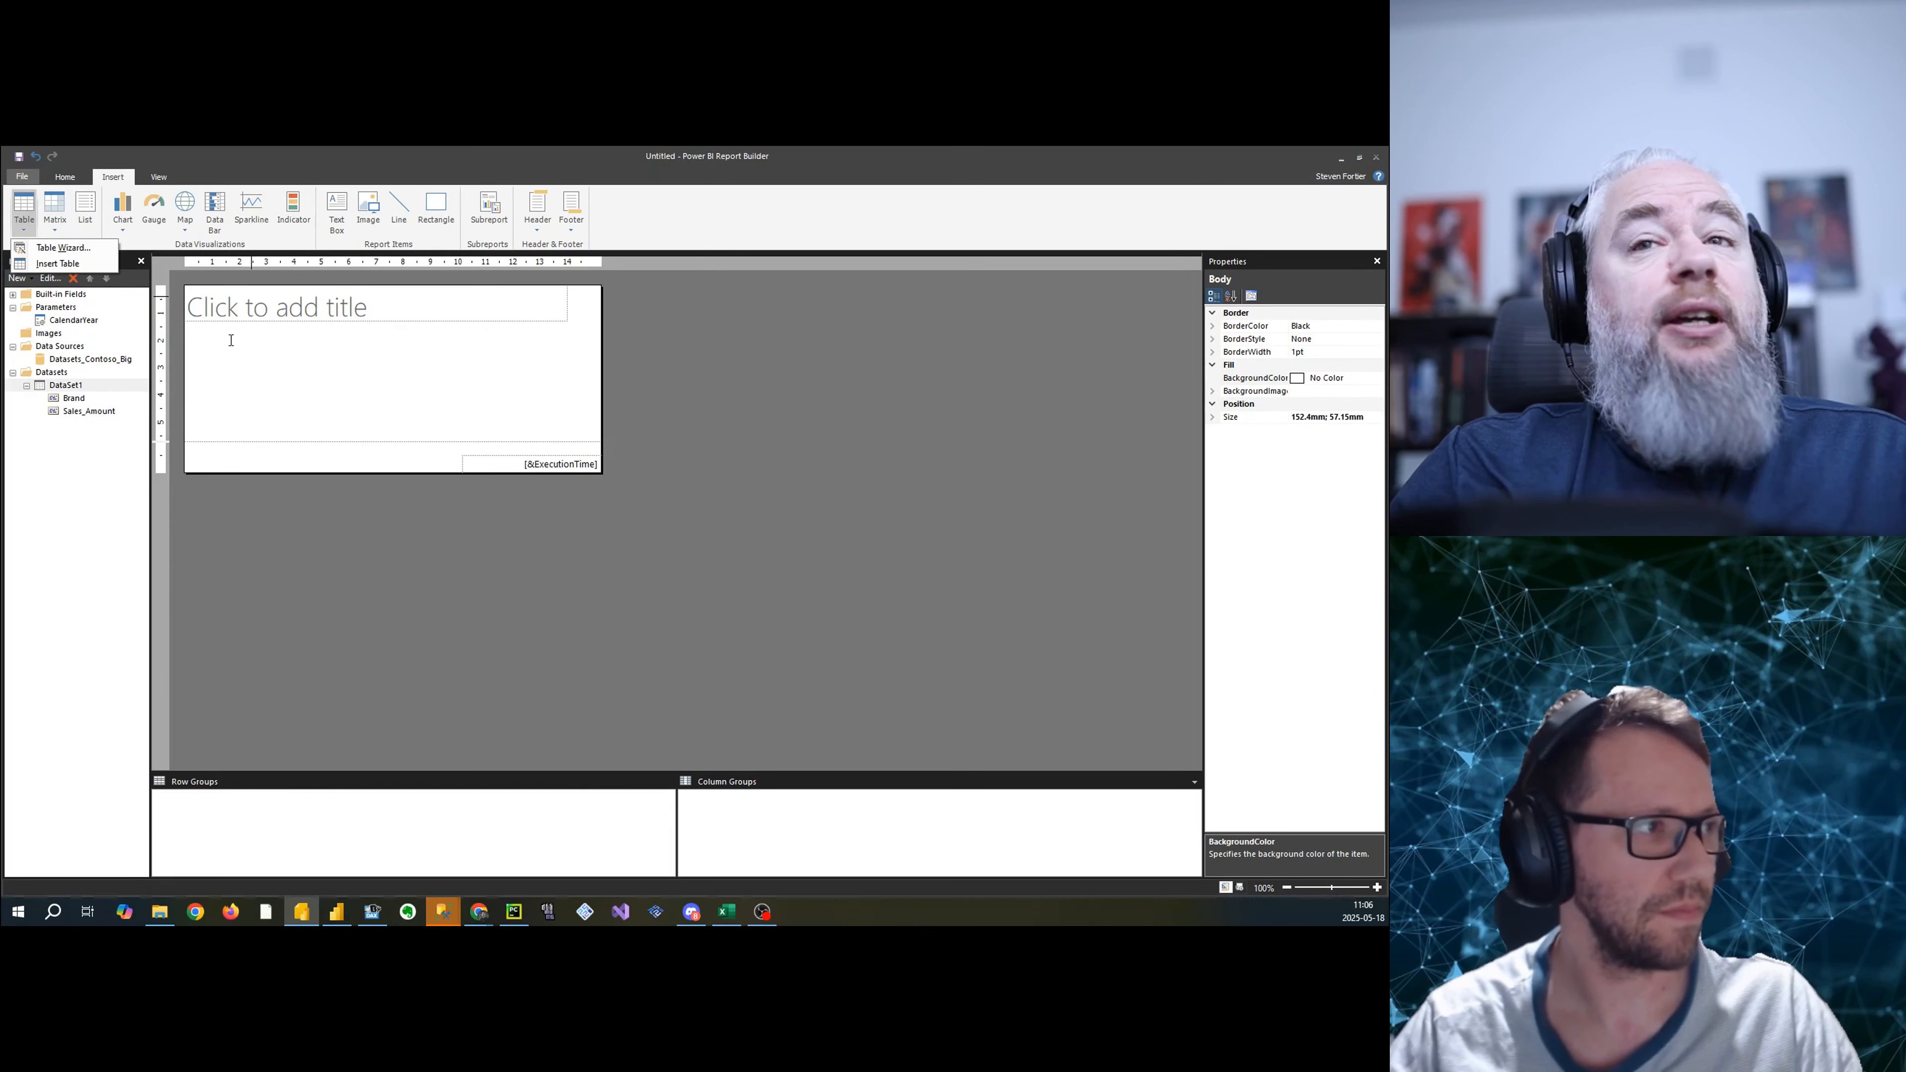
pyautogui.click(72, 256)
pyautogui.moveTo(221, 327); pyautogui.dragTo(564, 431)
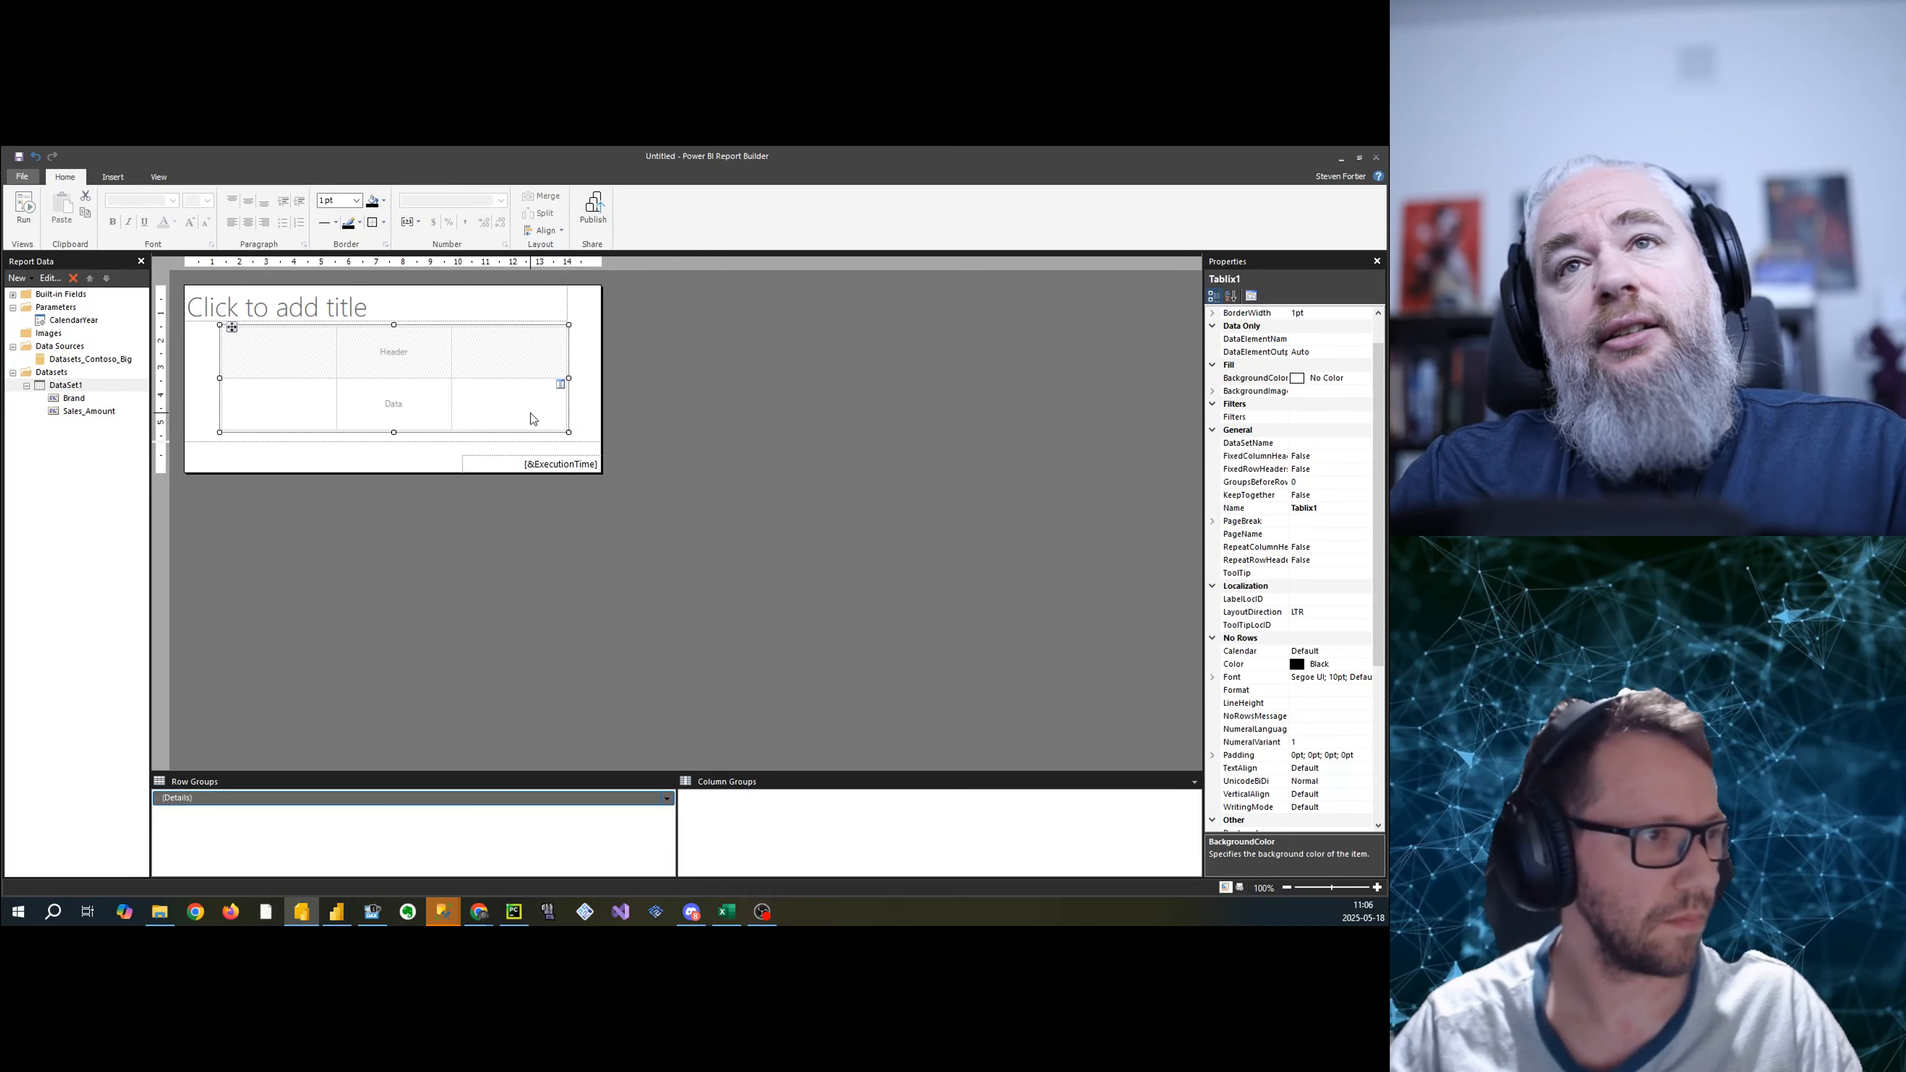
pyautogui.hotkey('alt', 'Tab')
pyautogui.click(615, 385)
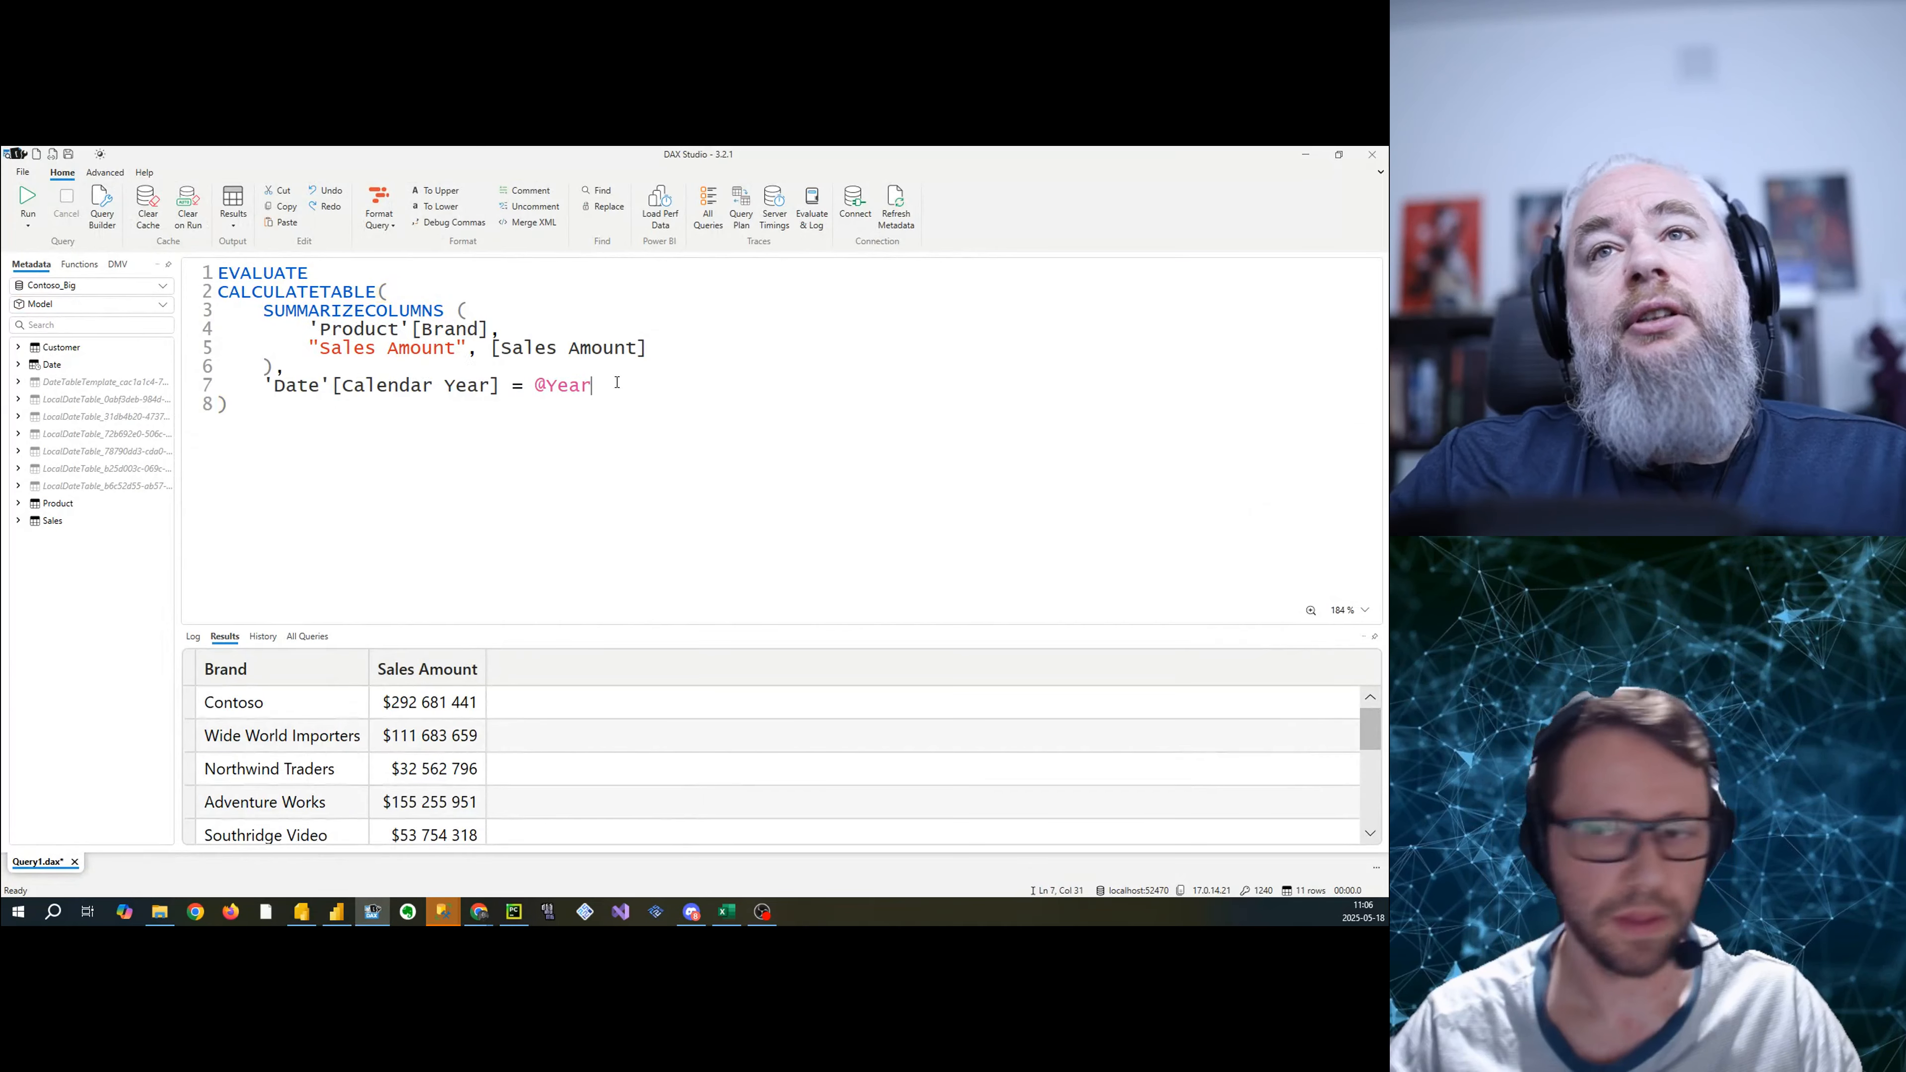
pyautogui.write(',')
pyautogui.press('Return')
pyautogui.write("'D")
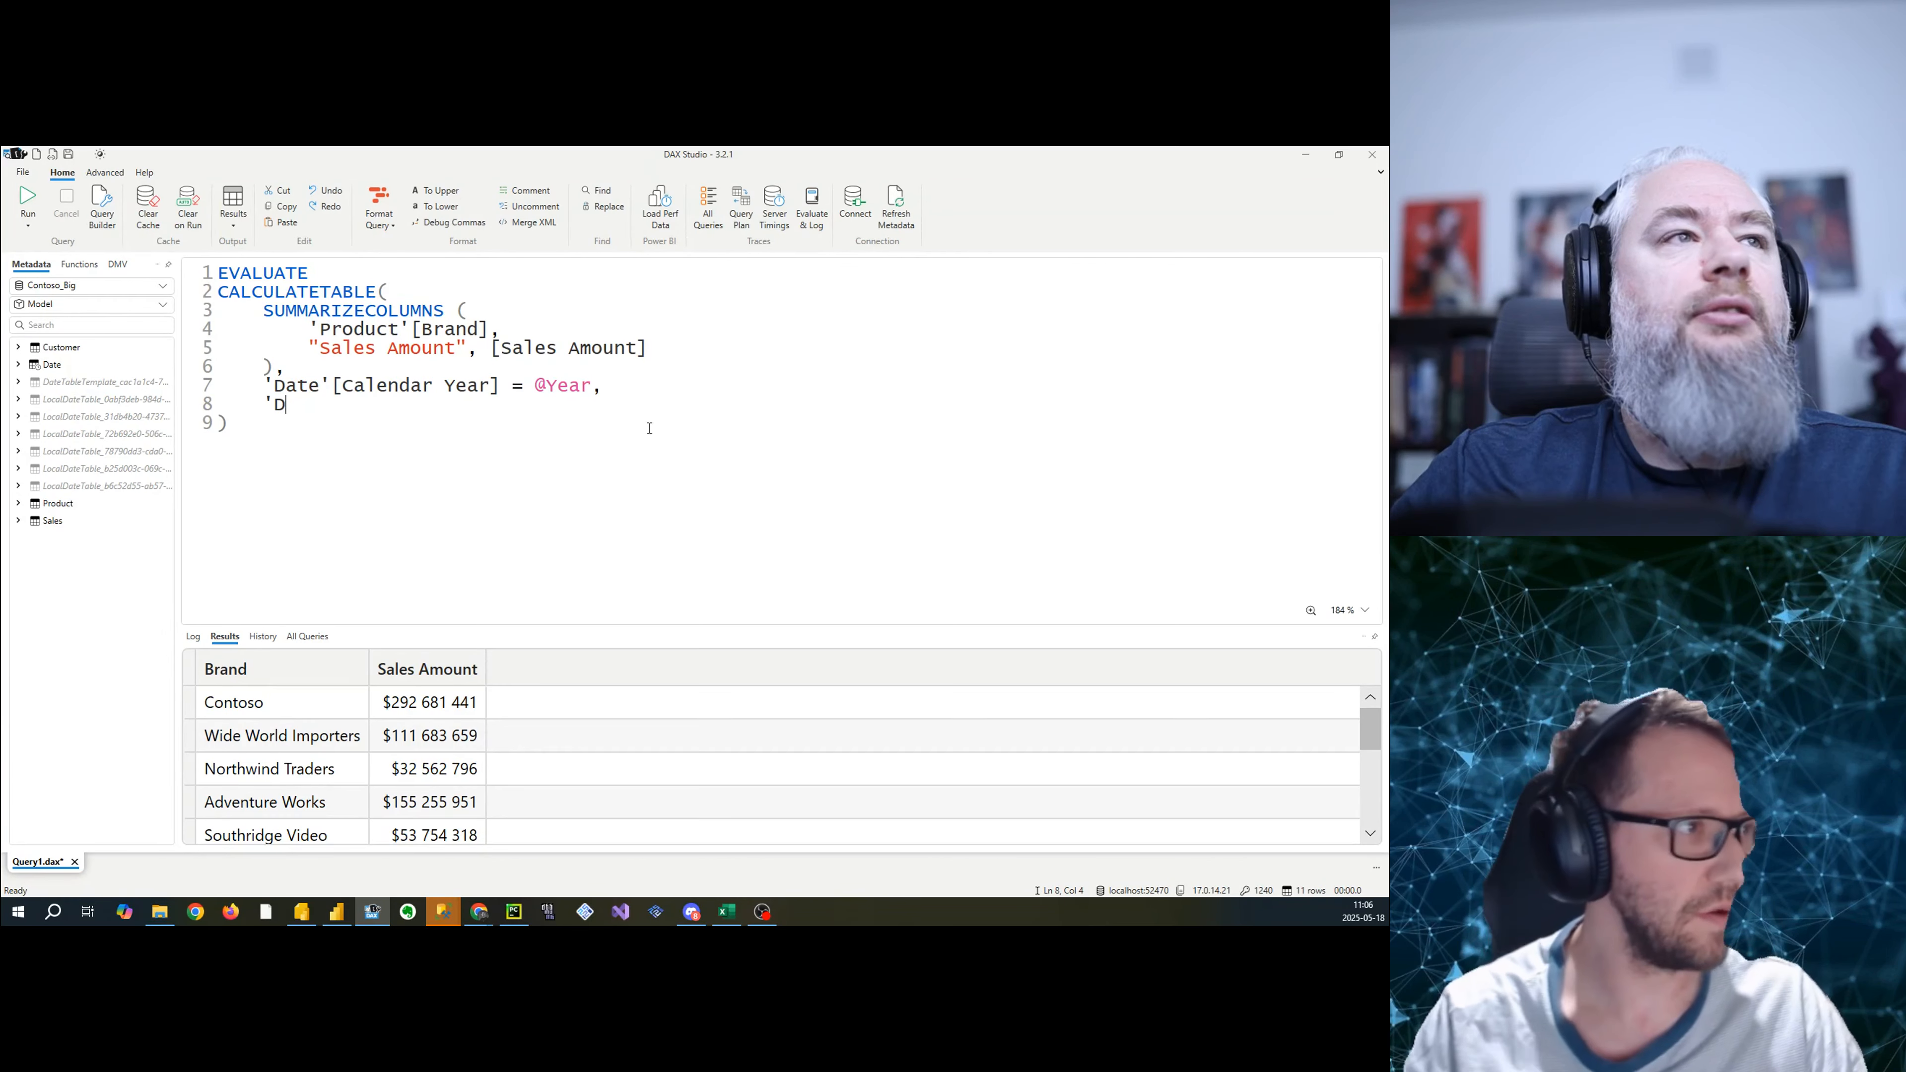
pyautogui.press('BackSpace')
pyautogui.press('BackSpace')
pyautogui.write("'")
pyautogui.press('BackSpace')
pyautogui.write('[CA')
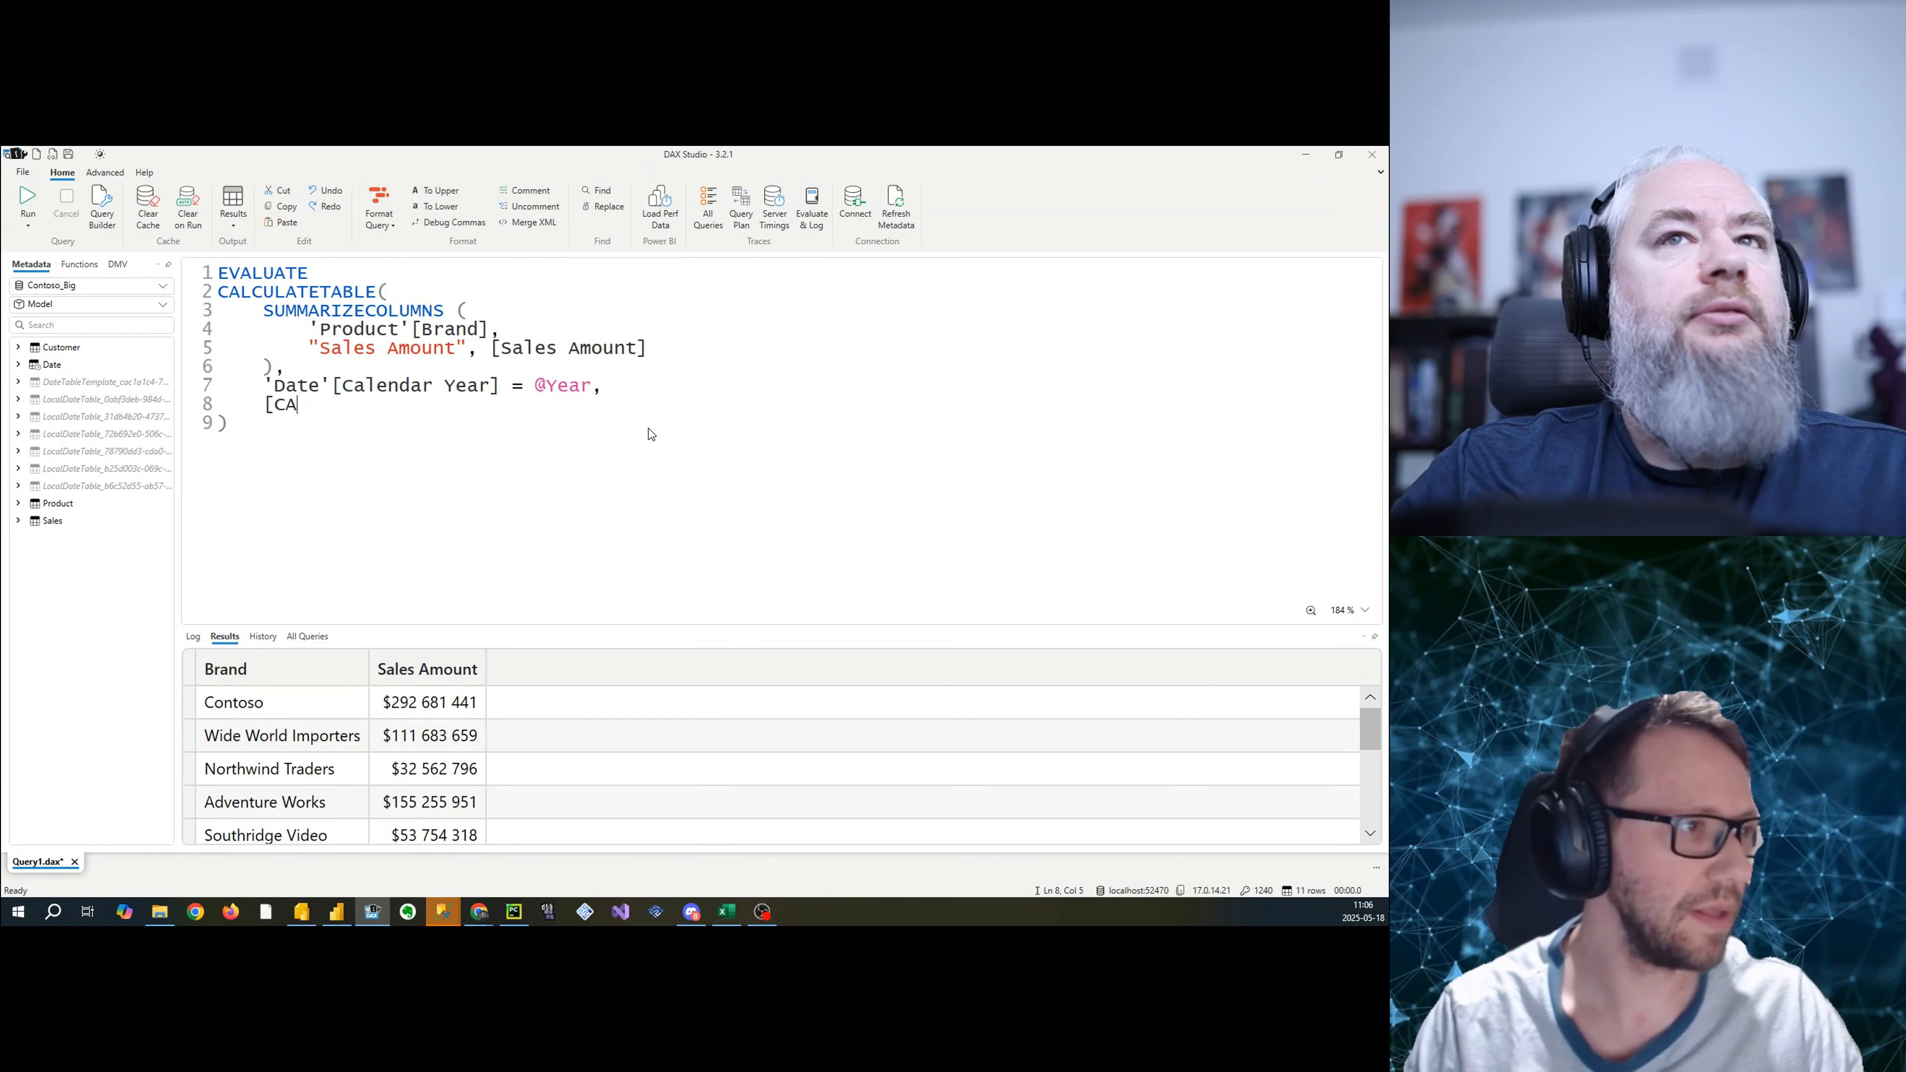
pyautogui.press('BackSpace')
pyautogui.press('BackSpace')
pyautogui.press('BackSpace')
pyautogui.press('BackSpace')
pyautogui.press('BackSpace')
pyautogui.press('BackSpace')
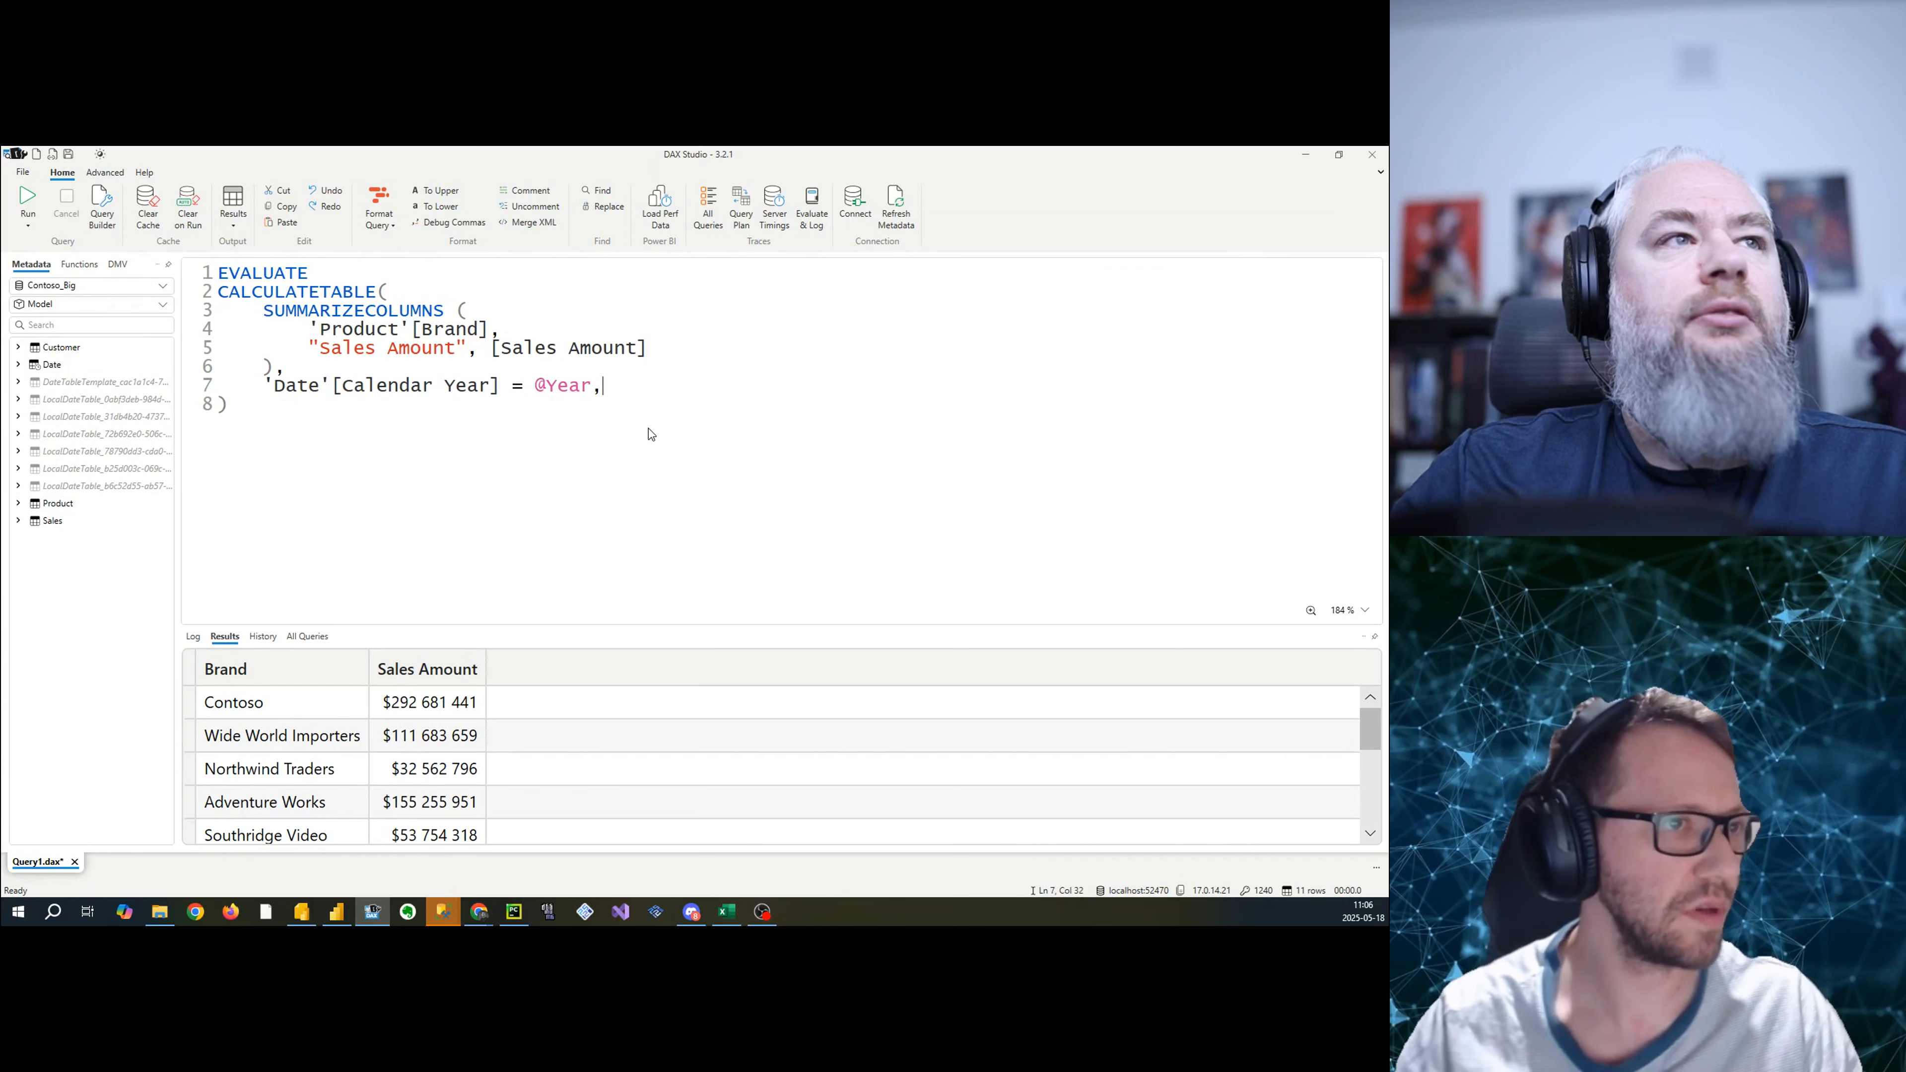
pyautogui.press('Down')
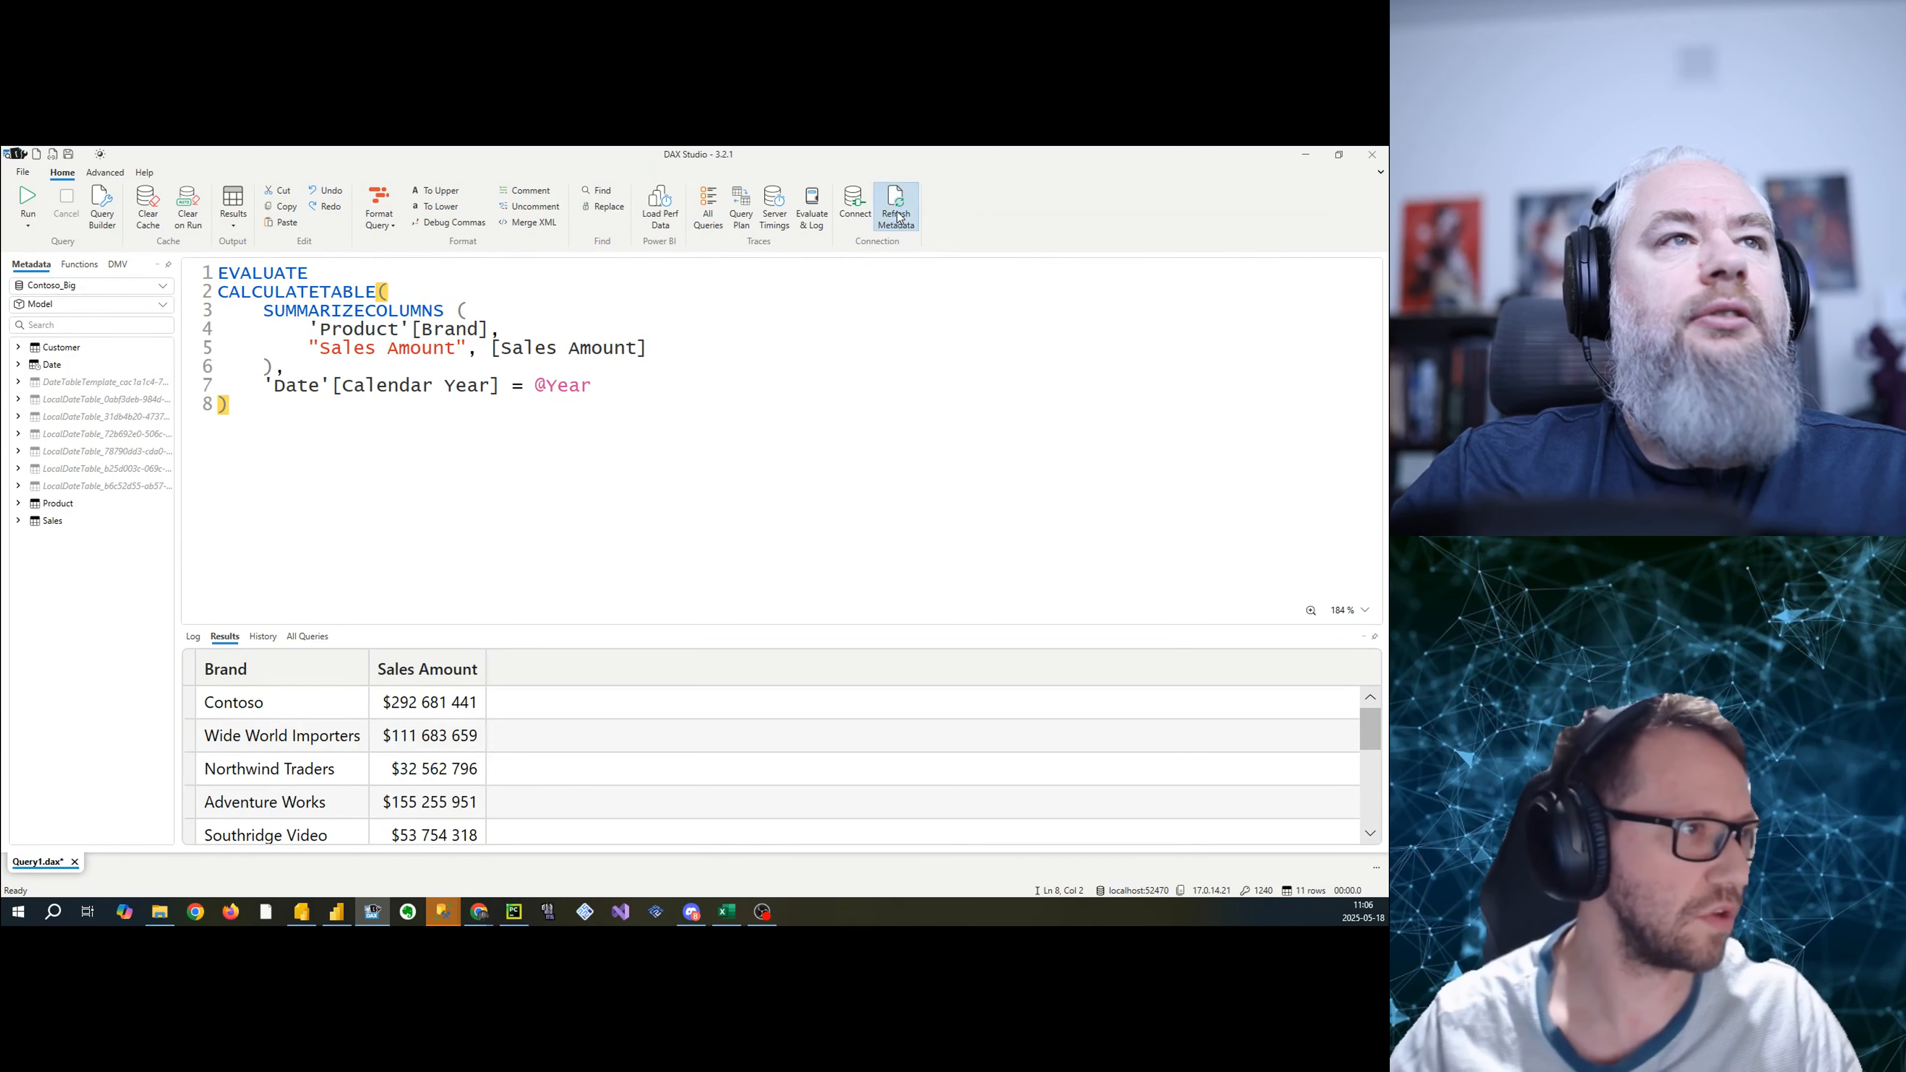
pyautogui.click(476, 310)
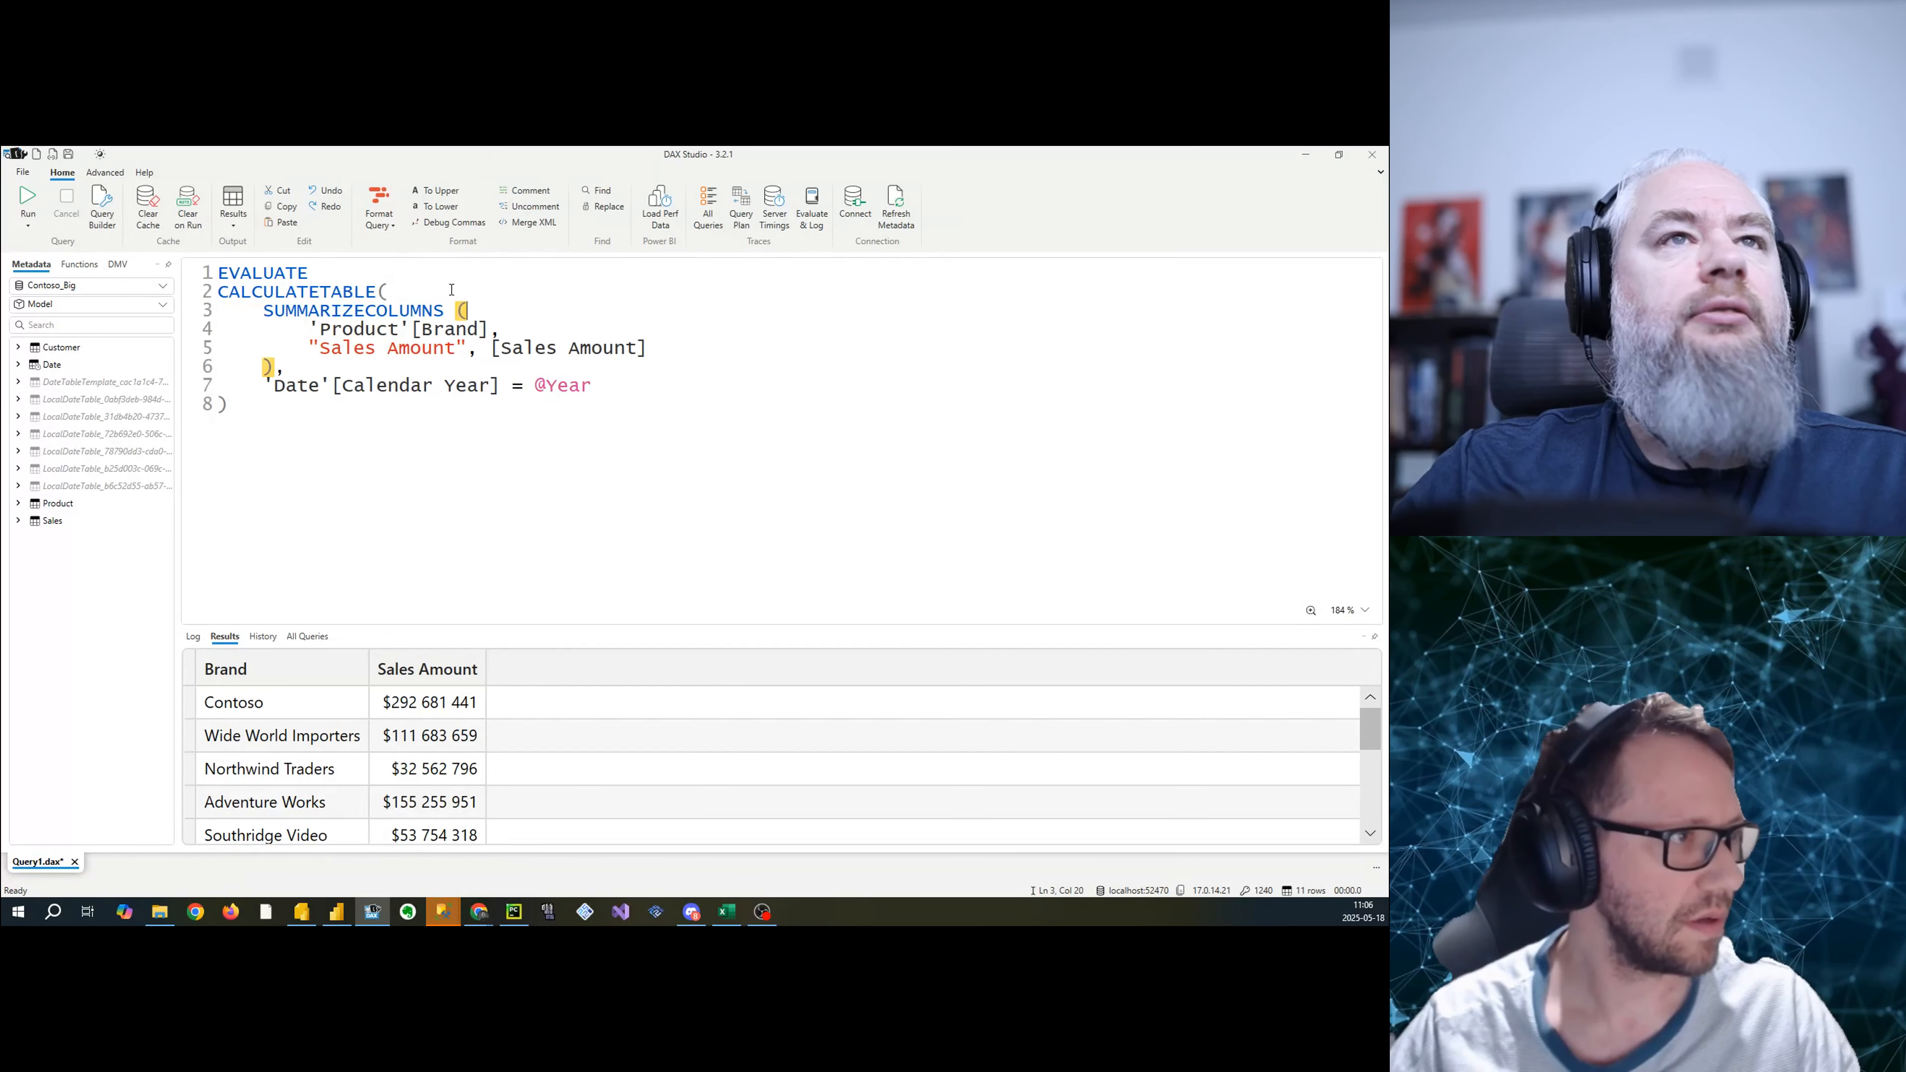
pyautogui.click(450, 289)
pyautogui.press('Return')
pyautogui.write('Sum')
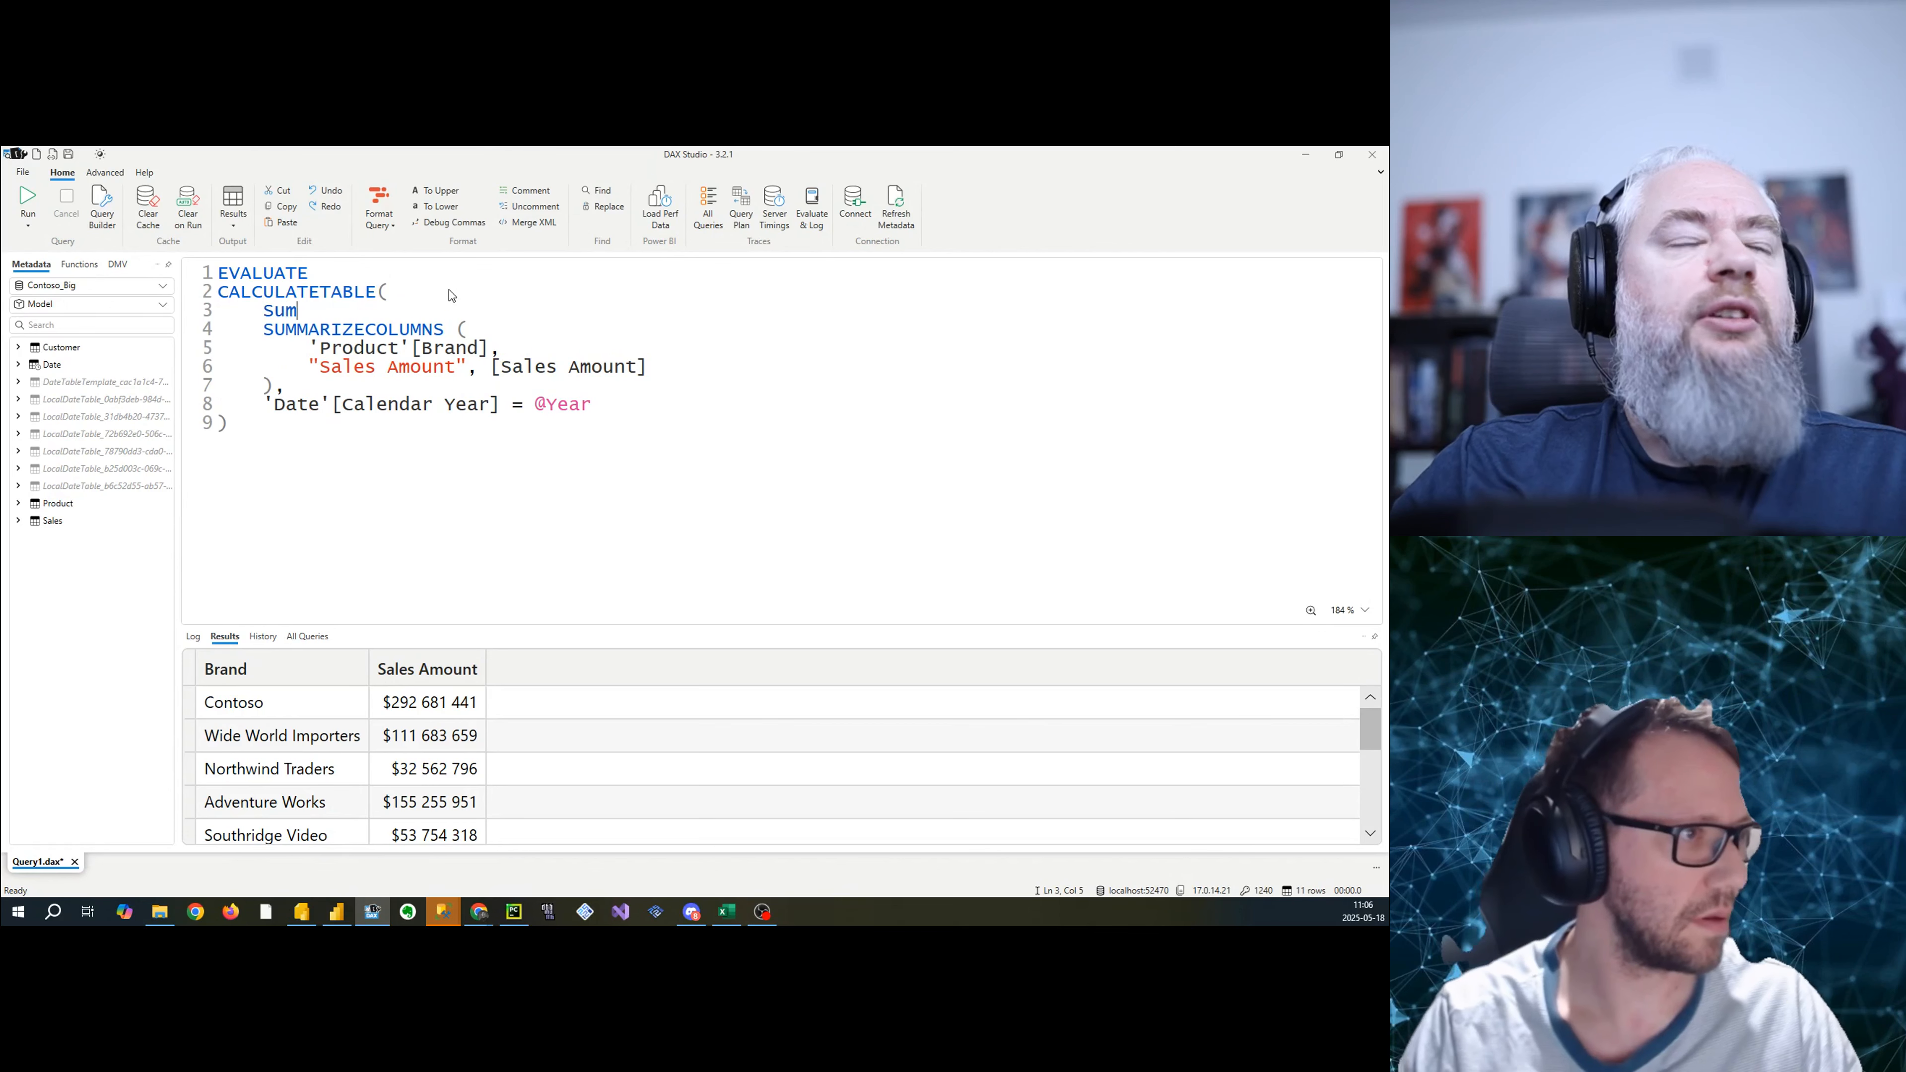
pyautogui.press('BackSpace')
pyautogui.press('BackSpace')
pyautogui.write('umm')
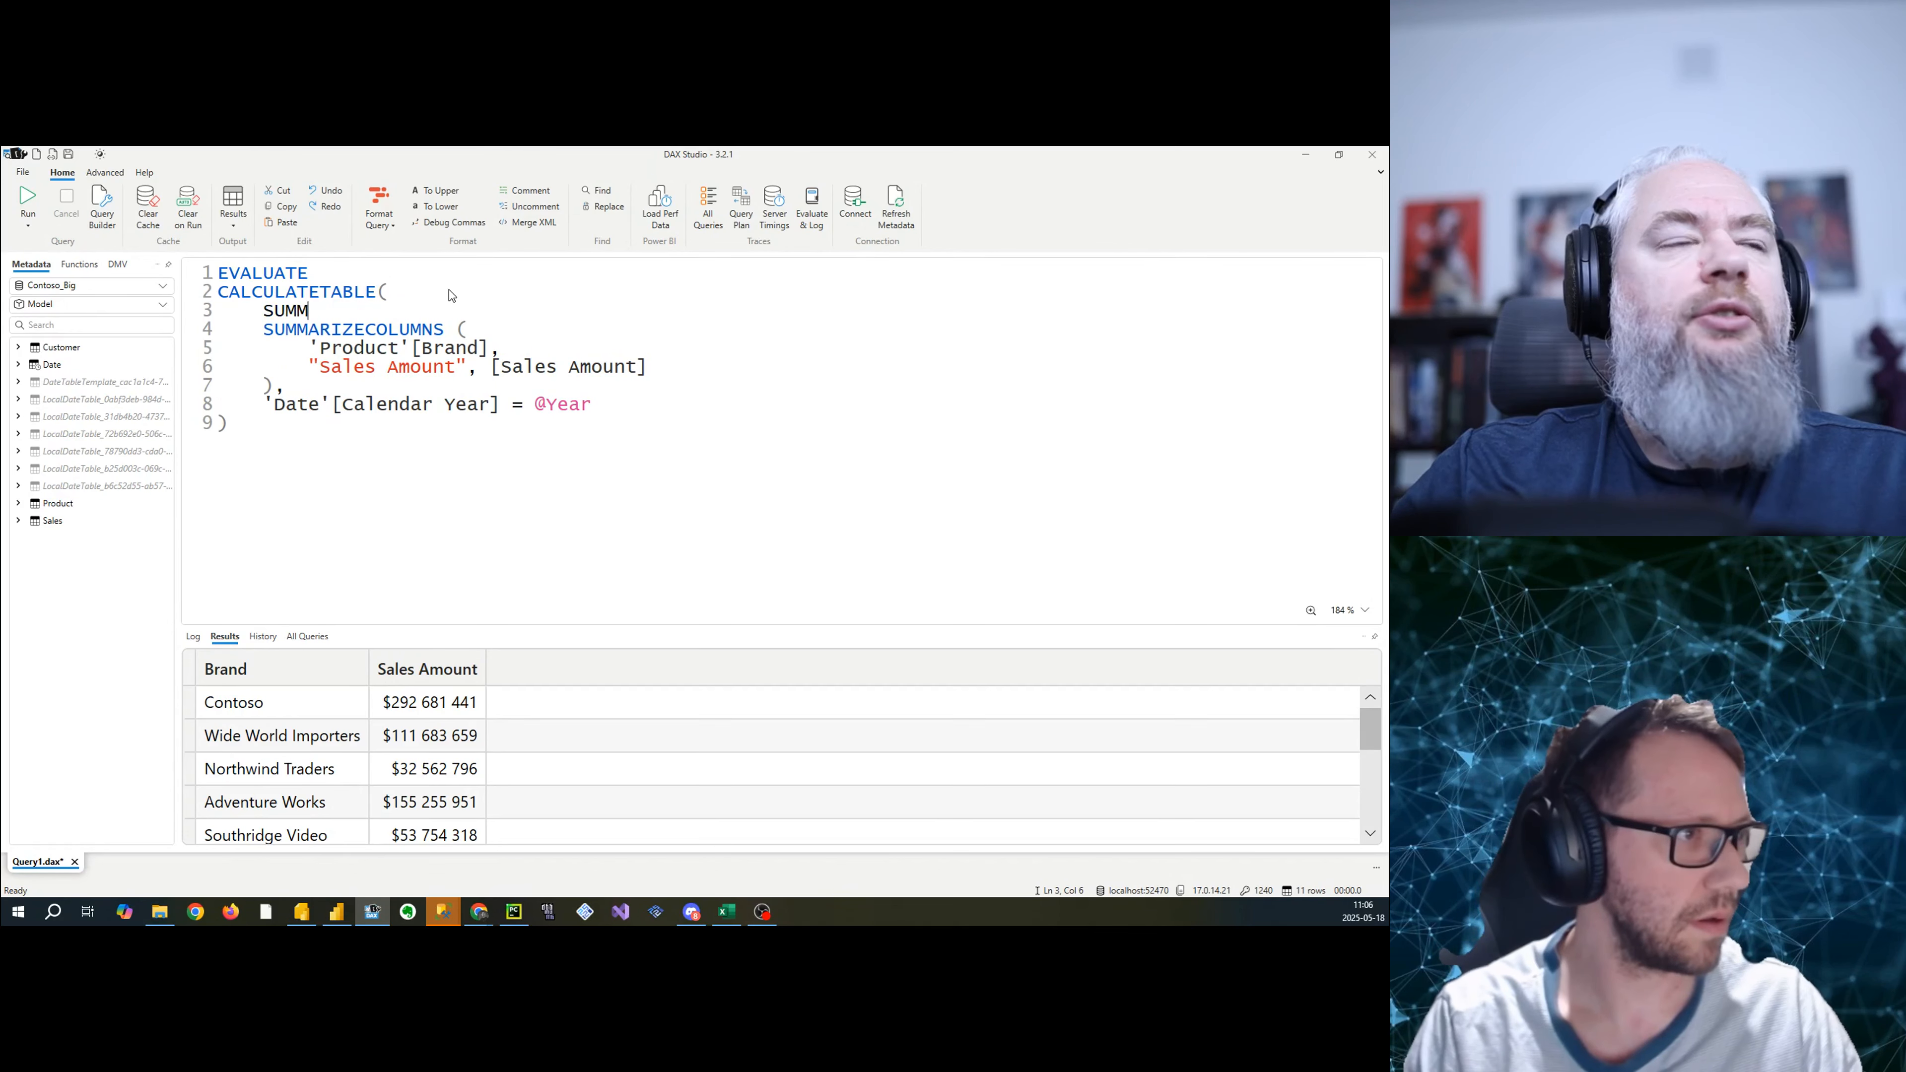
pyautogui.press('BackSpace')
pyautogui.press('BackSpace')
pyautogui.press('BackSpace')
pyautogui.press('BackSpace')
pyautogui.press('BackSpace')
pyautogui.press('BackSpace')
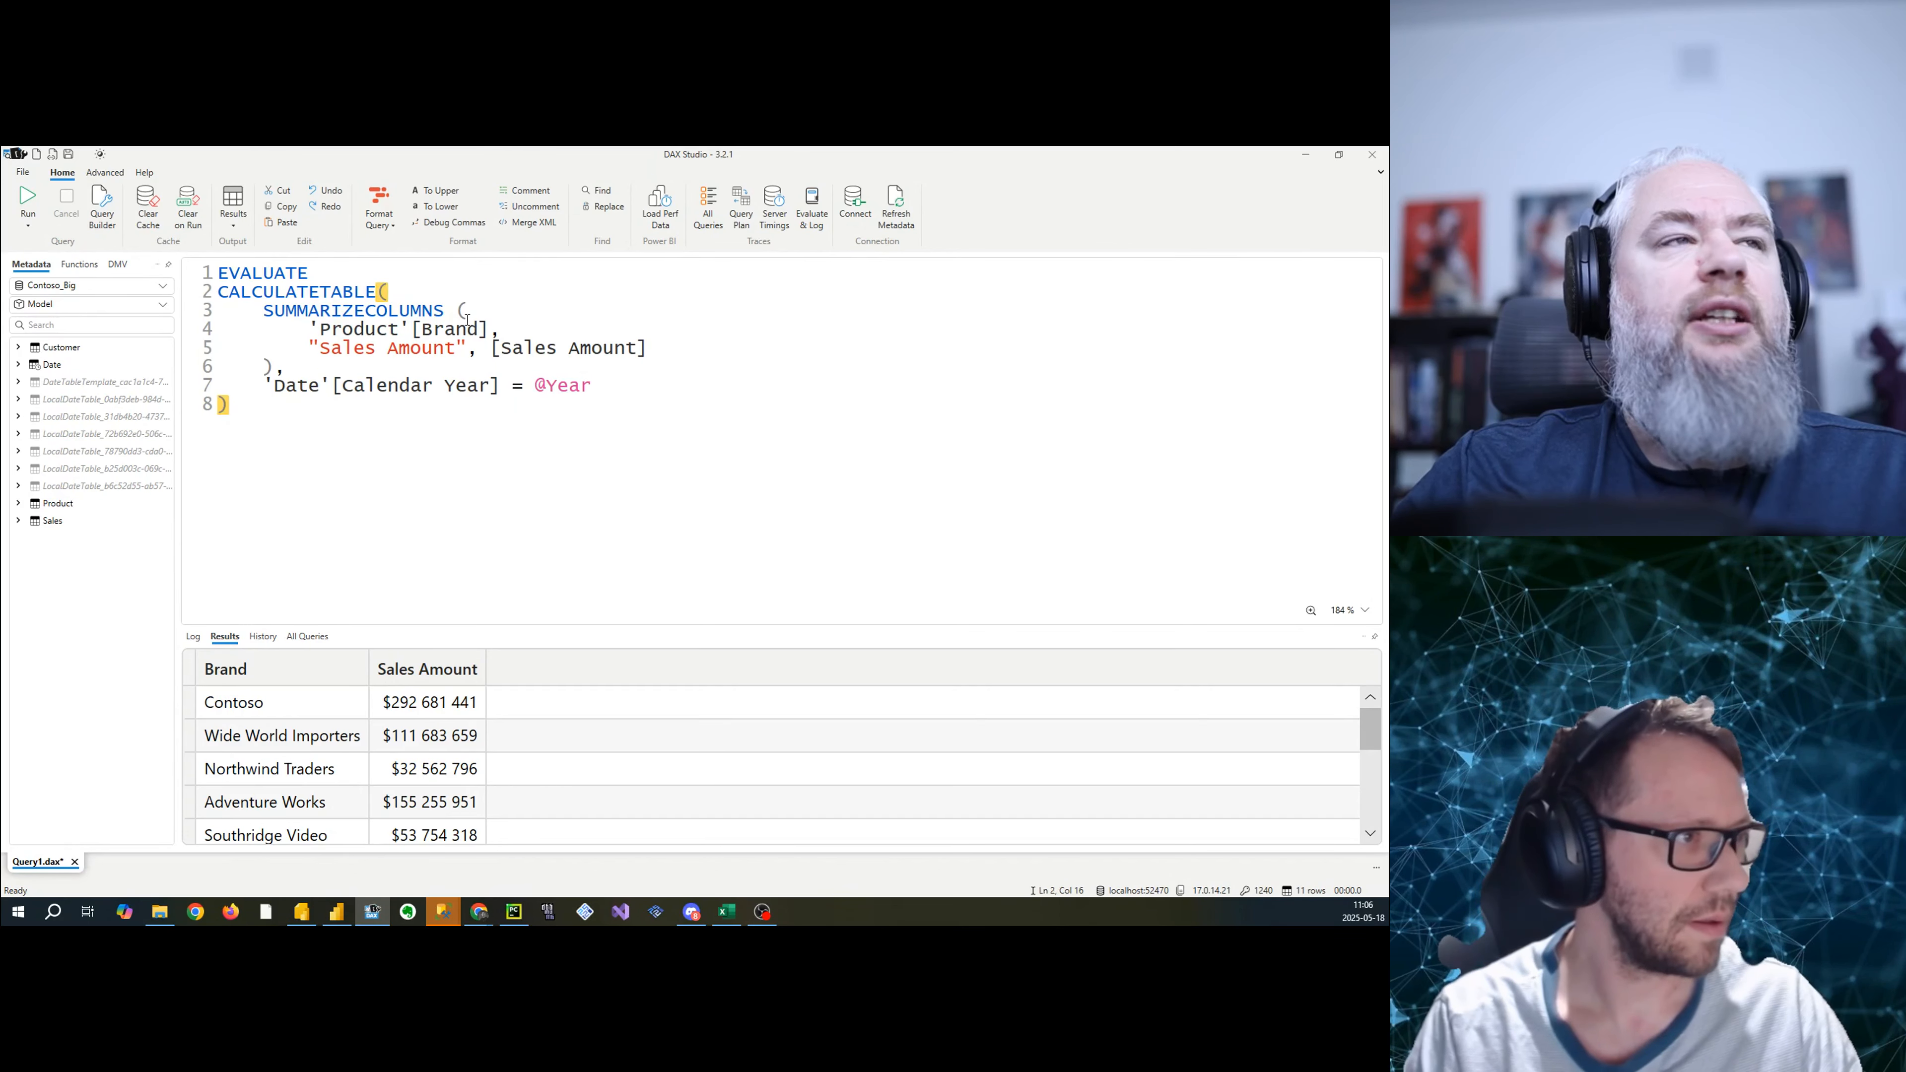
# - In DAX Studio, create a new query that copies the current connection and begin it with EVALUATE and SUMMARIZECOLUMNS(
pyautogui.click(707, 399)
pyautogui.click(22, 171)
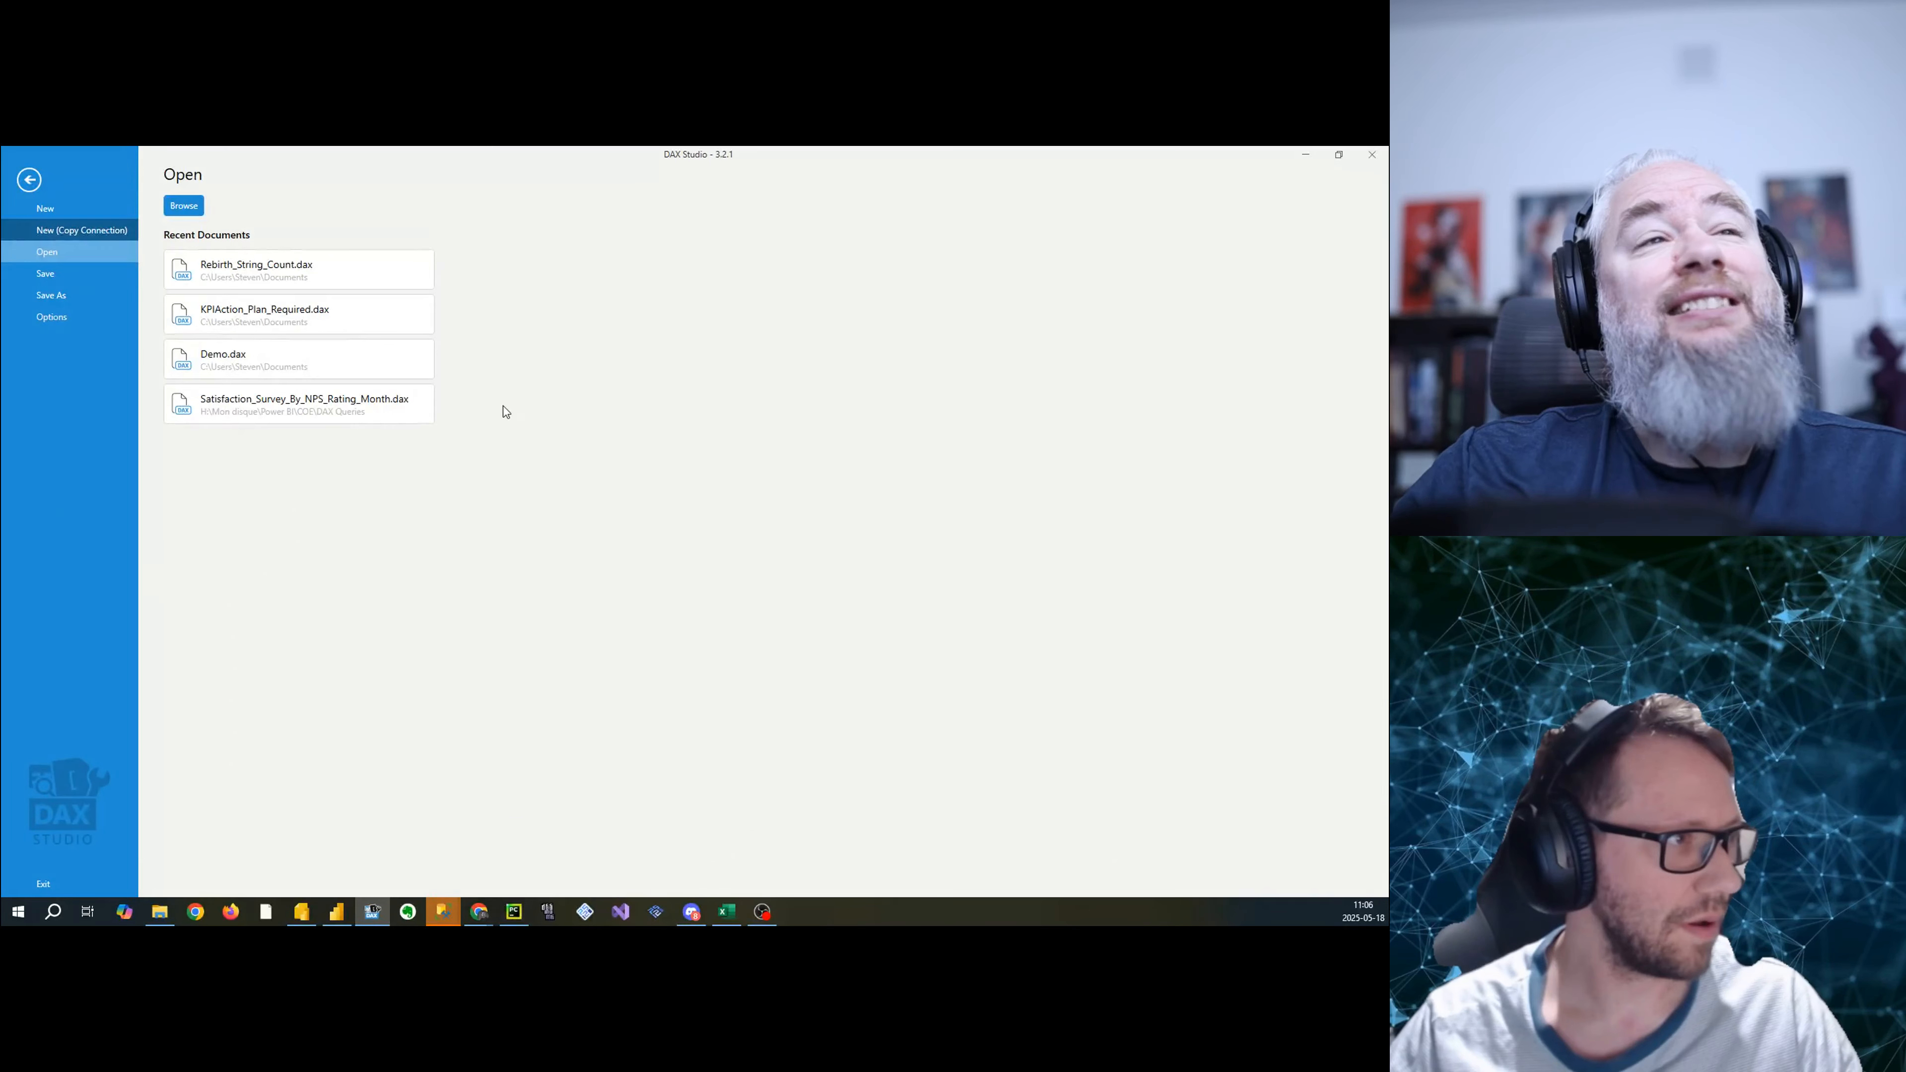
pyautogui.write('E')
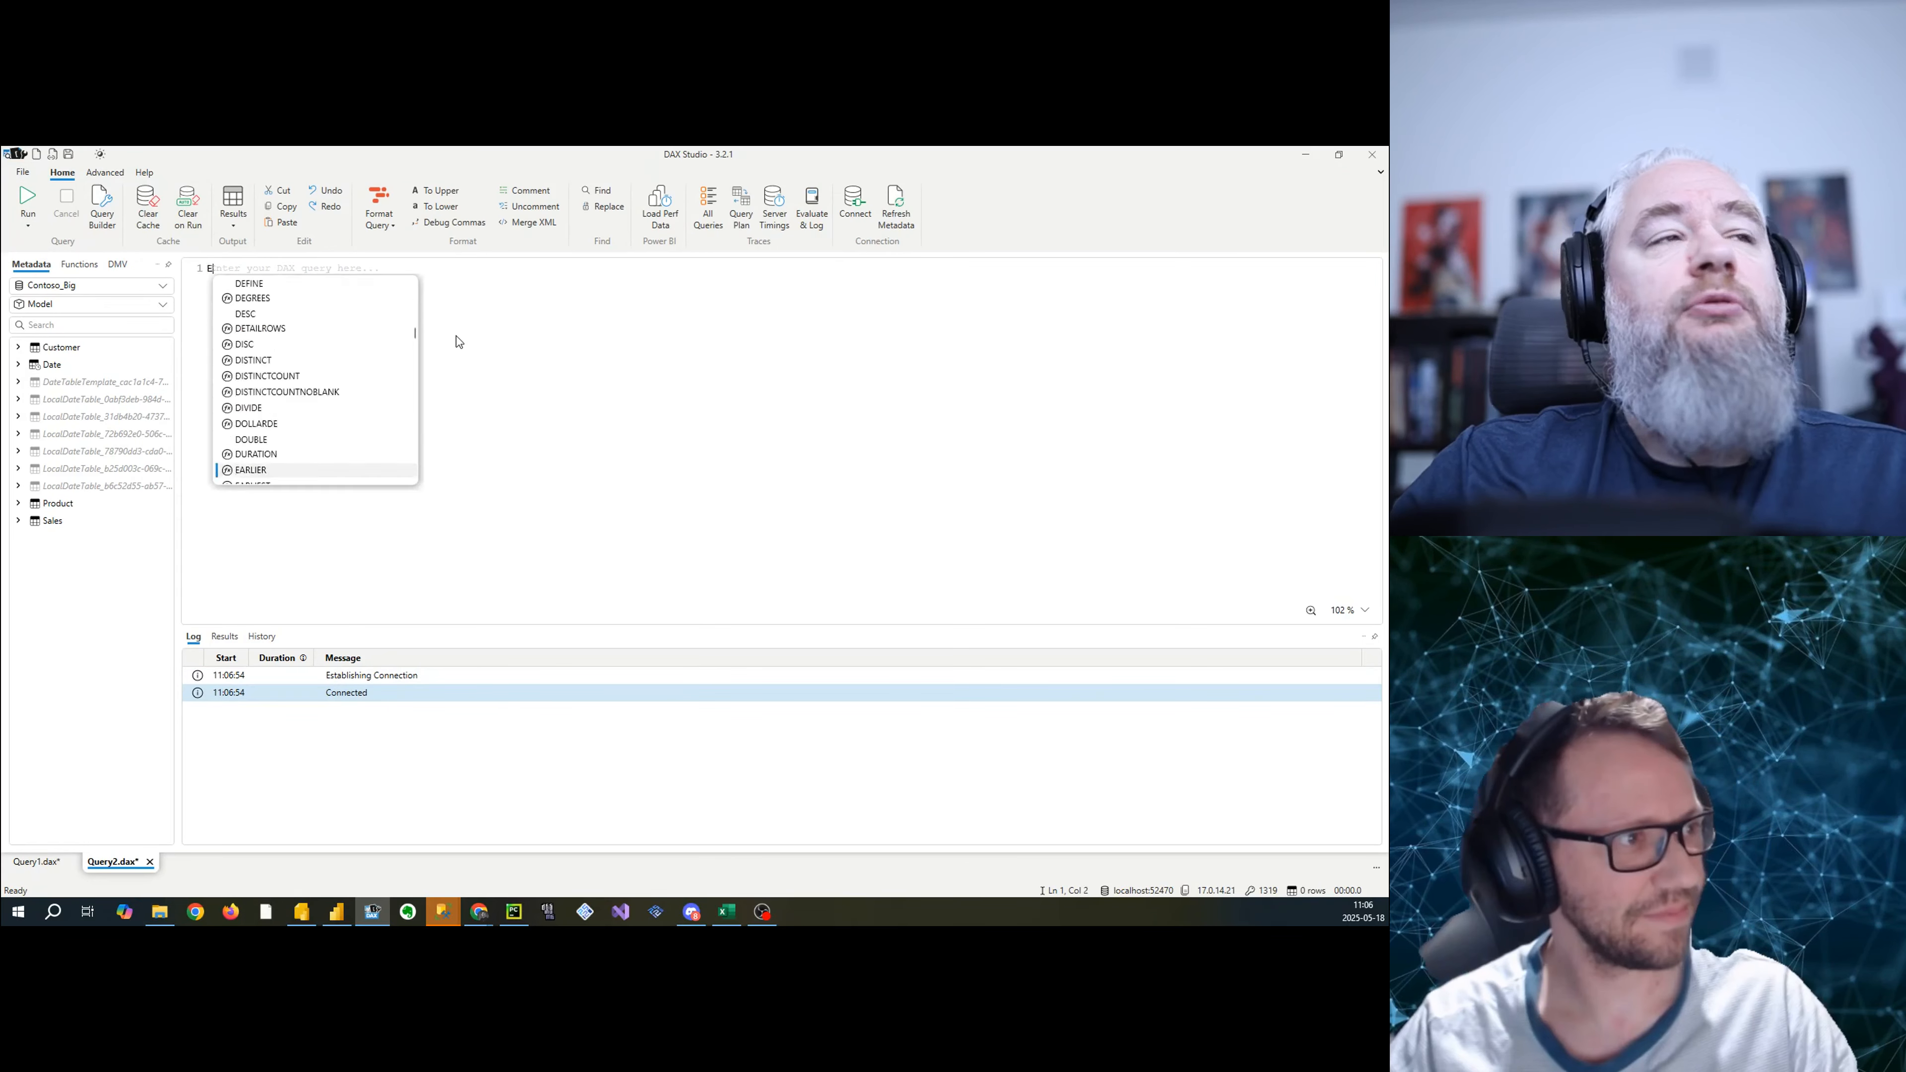
pyautogui.write('VALUATE')
pyautogui.press('Tab')
pyautogui.press('Return')
pyautogui.write('S')
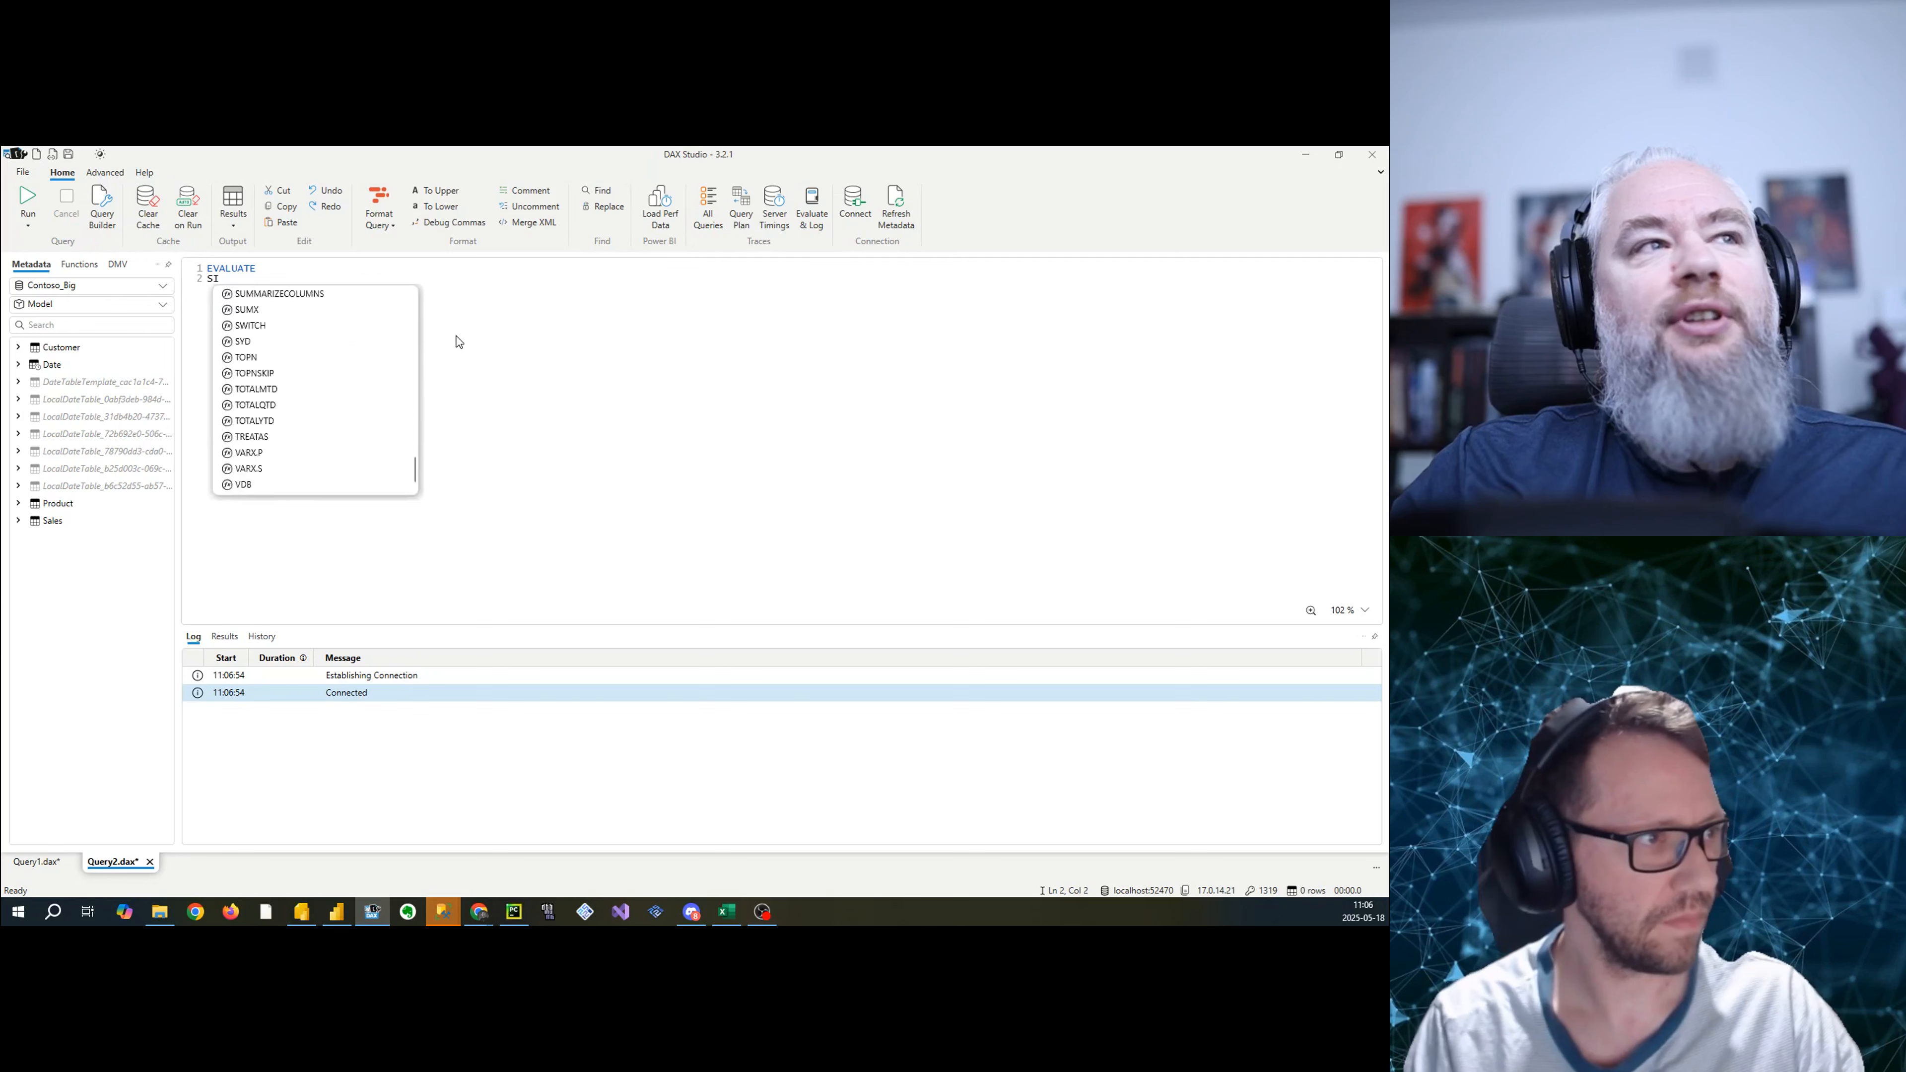
pyautogui.write('IUMM')
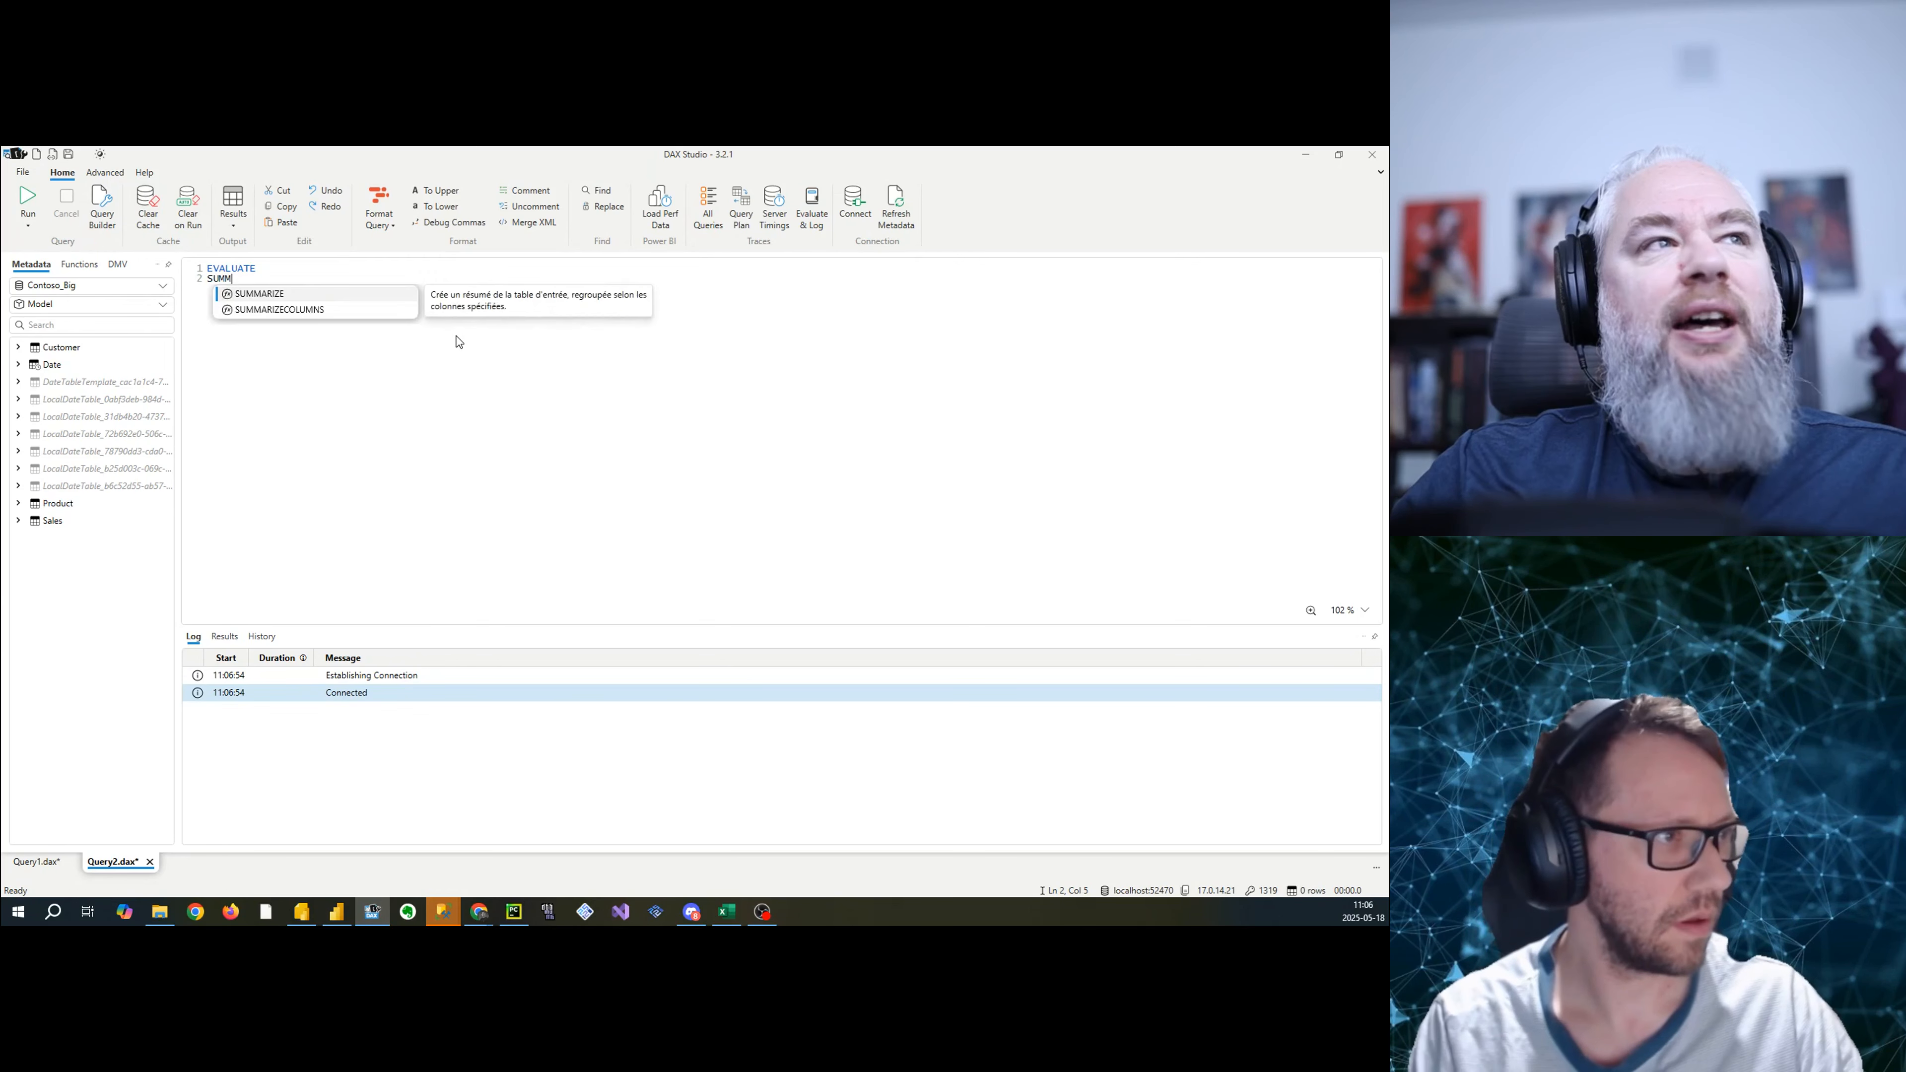
pyautogui.press('Down')
pyautogui.press('Tab')
pyautogui.press('Return')
# - Add 'Date'[Calendar Year] as the grouping column of SUMMARIZECOLUMNS in the new query
pyautogui.write("'")
pyautogui.press('Escape')
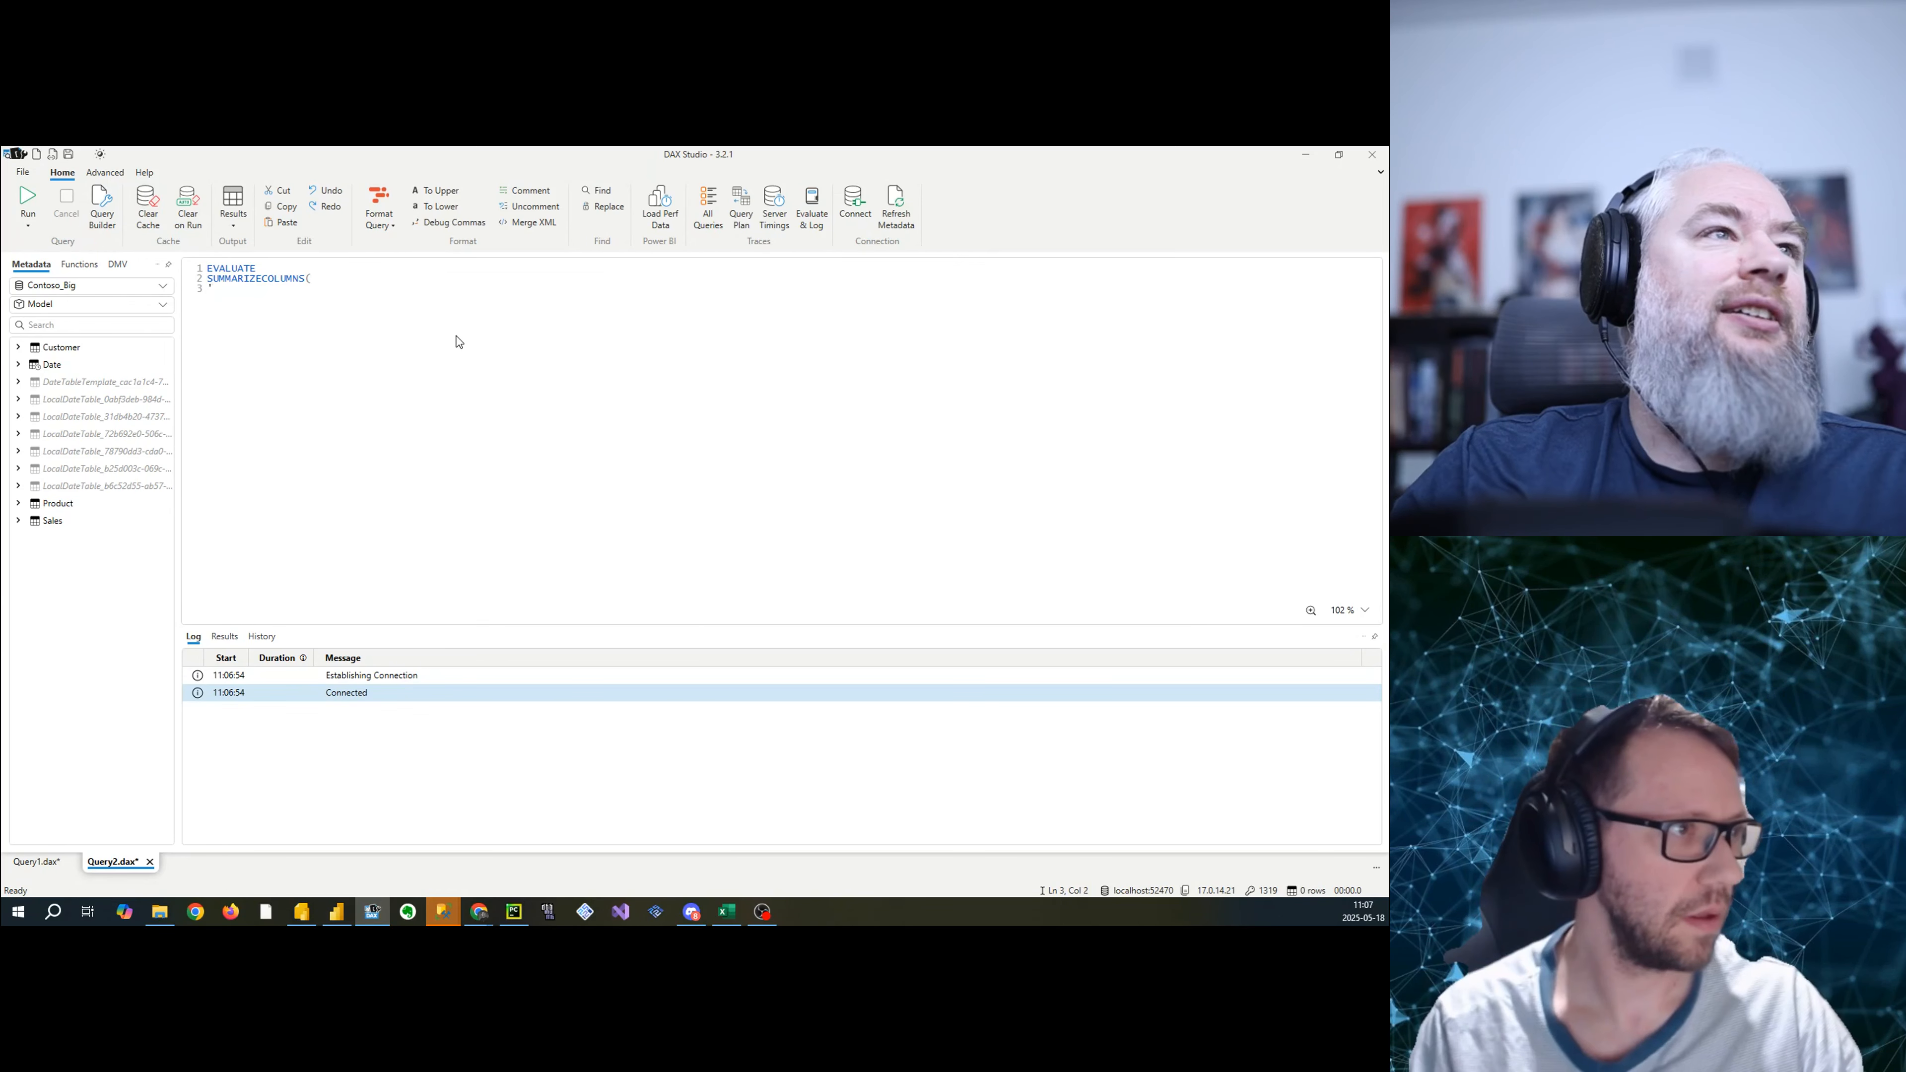
pyautogui.keyDown('ctrl'); pyautogui.scroll(6, 435, 376); pyautogui.keyUp('ctrl')
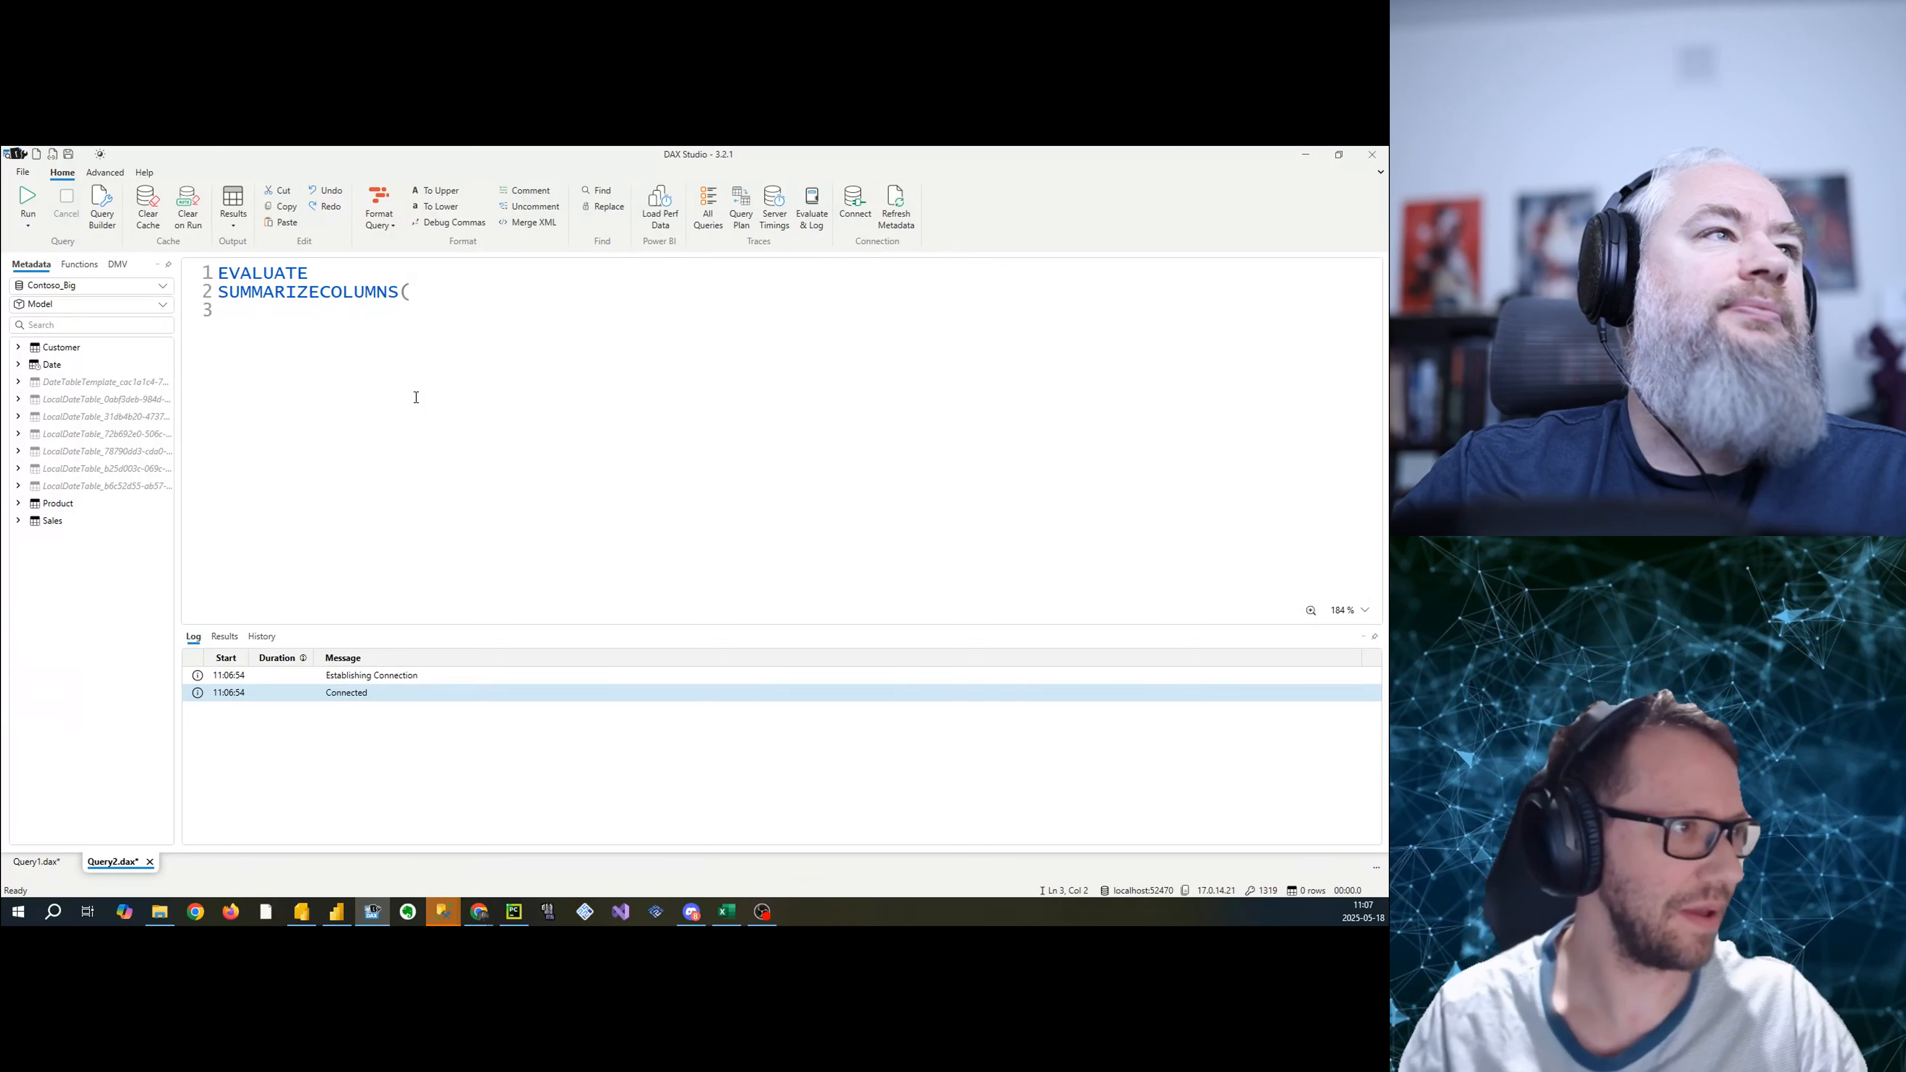
pyautogui.write("'Date'[Ca")
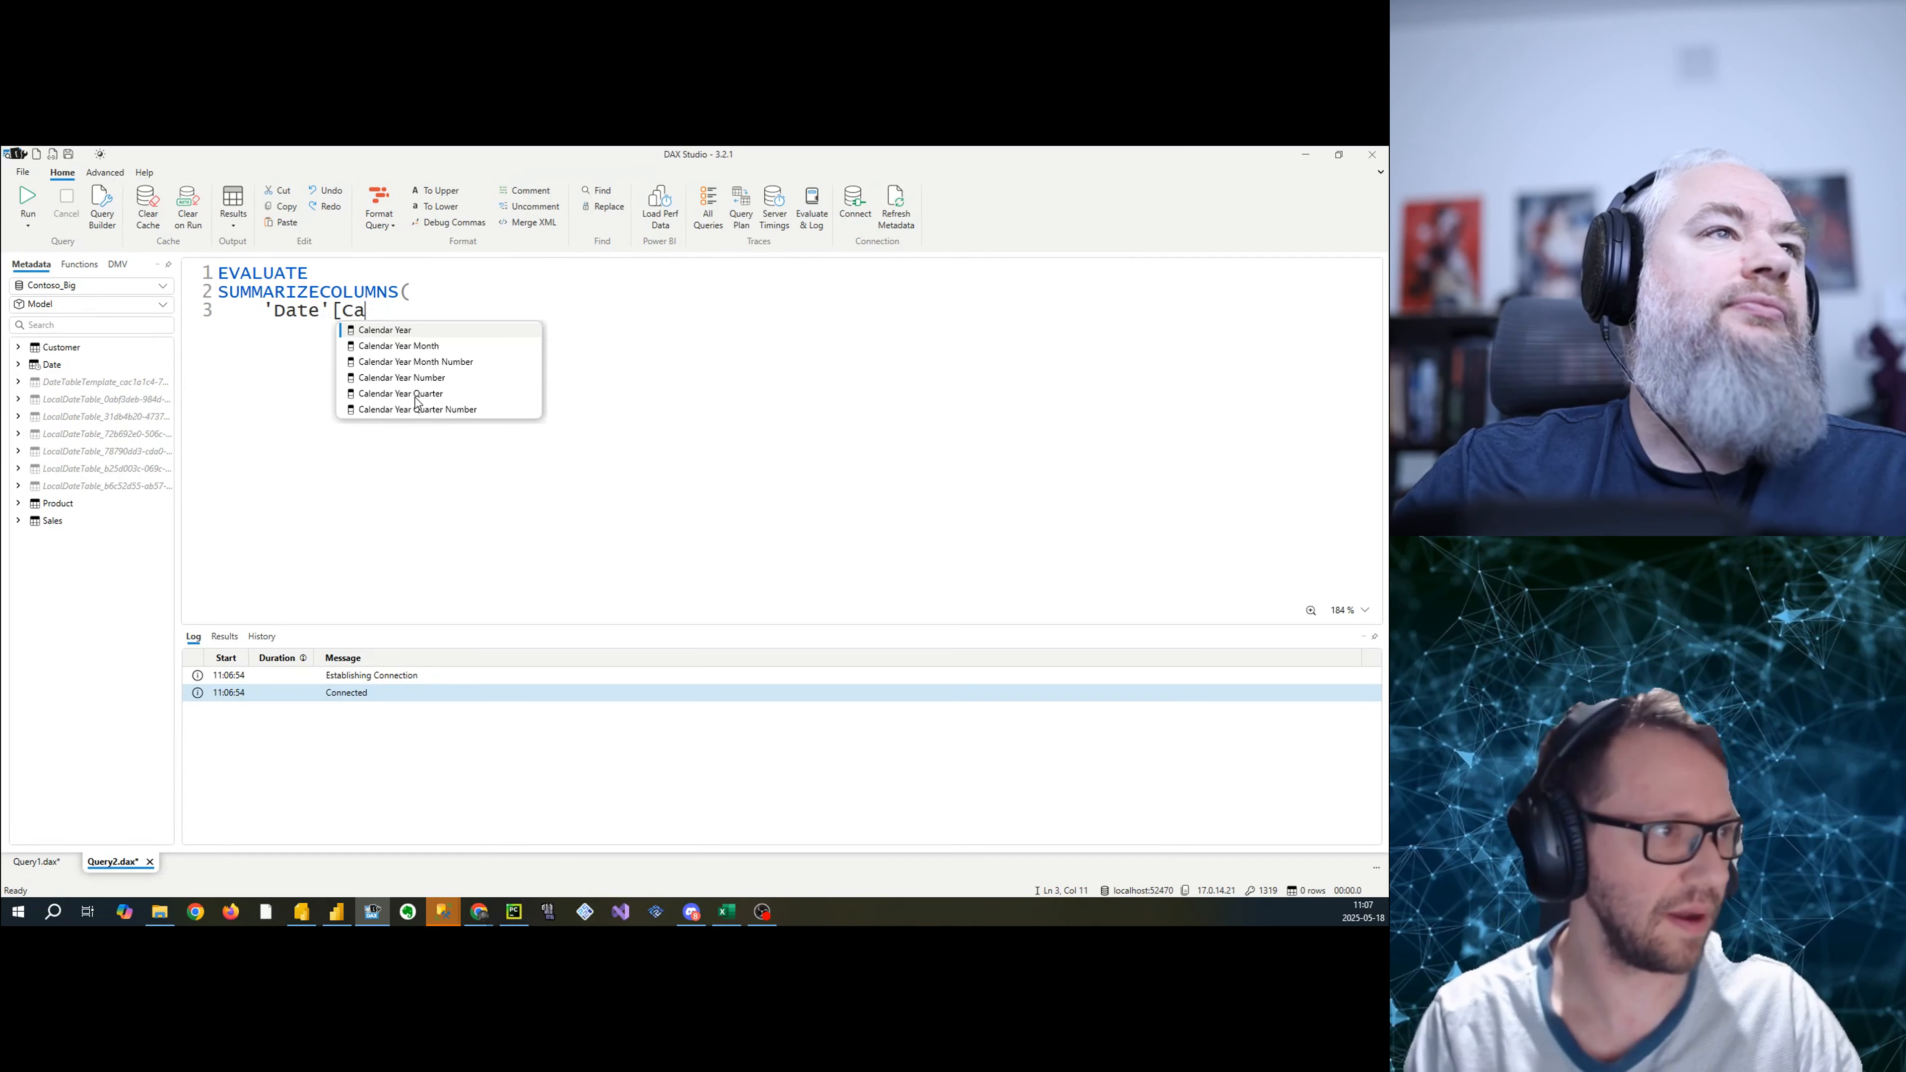
pyautogui.press('Tab')
pyautogui.write(',')
pyautogui.press('Return')
# - Add the column "Sales Amount" returning the [Sales Amount] measure and close the SUMMARIZECOLUMNS call
pyautogui.write('"')
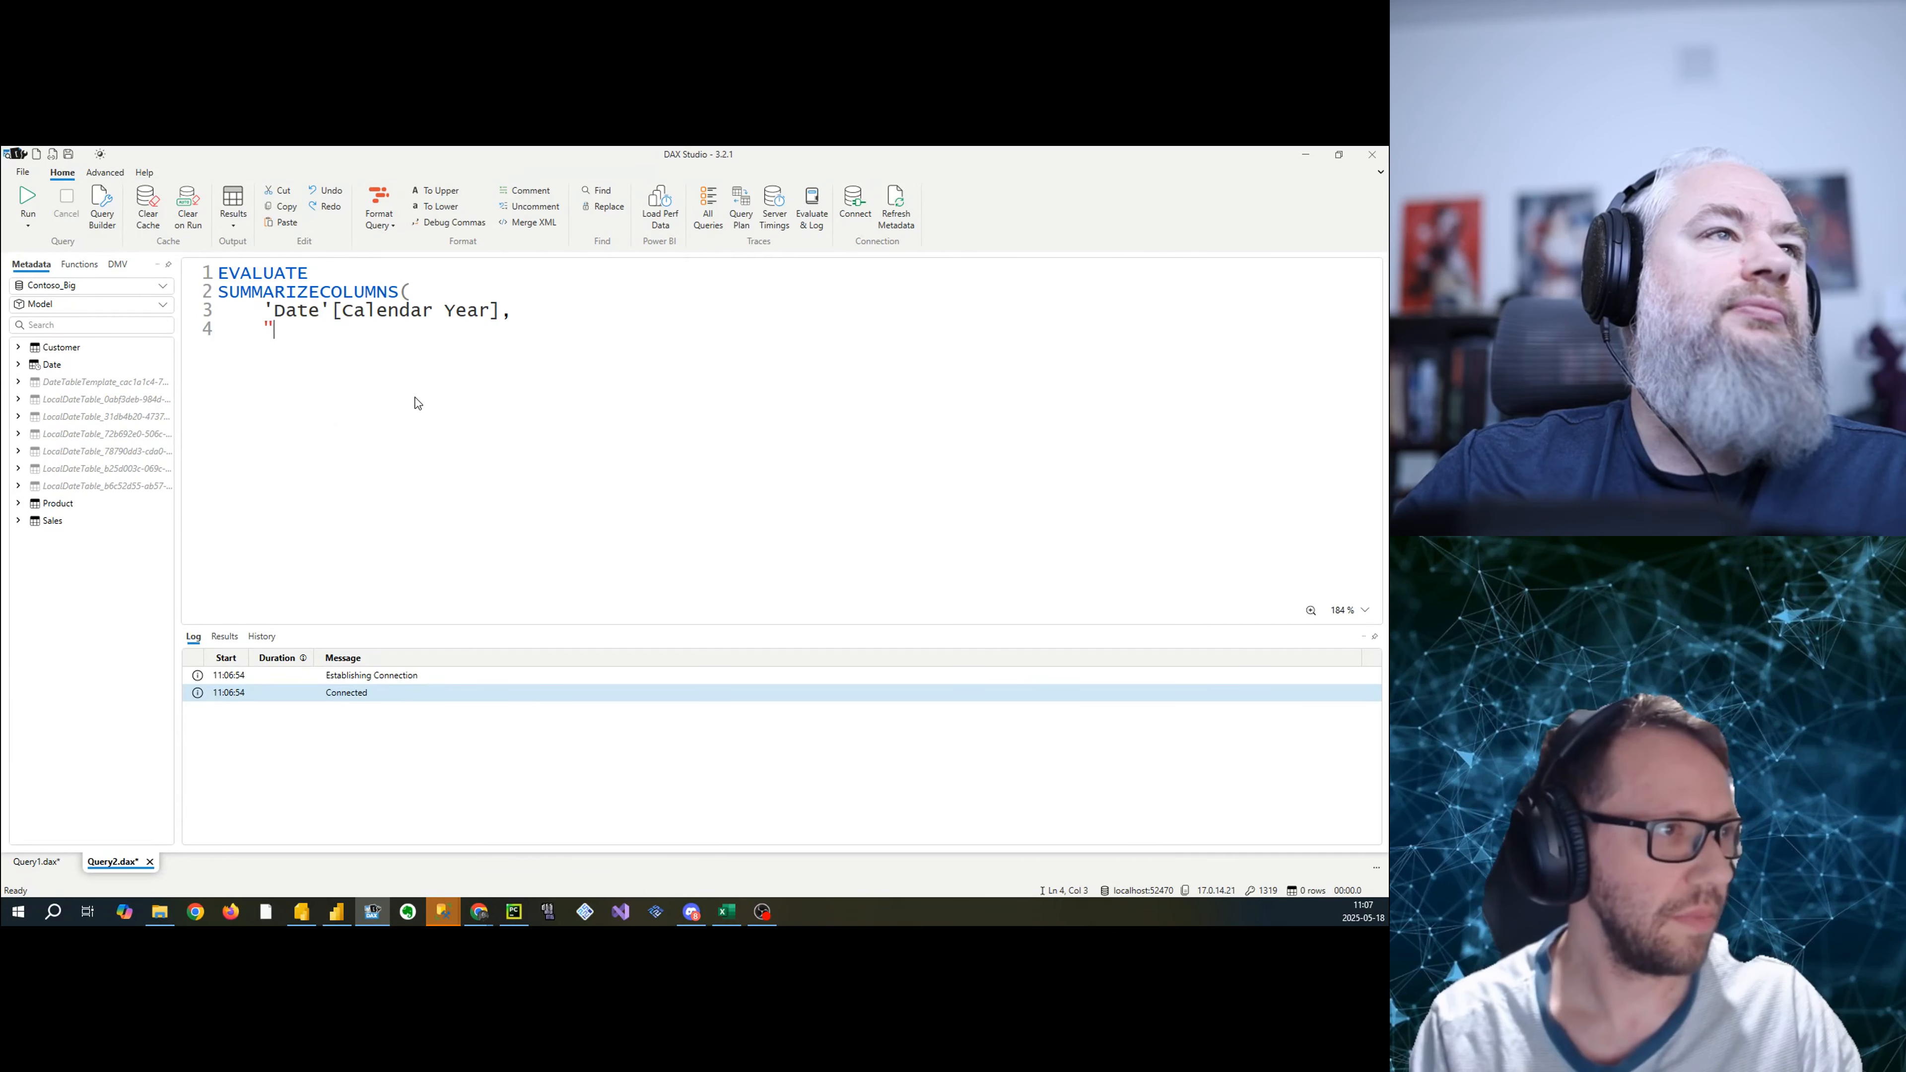
pyautogui.write('Sales Amo')
pyautogui.press('BackSpace')
pyautogui.press('BackSpace')
pyautogui.press('BackSpace')
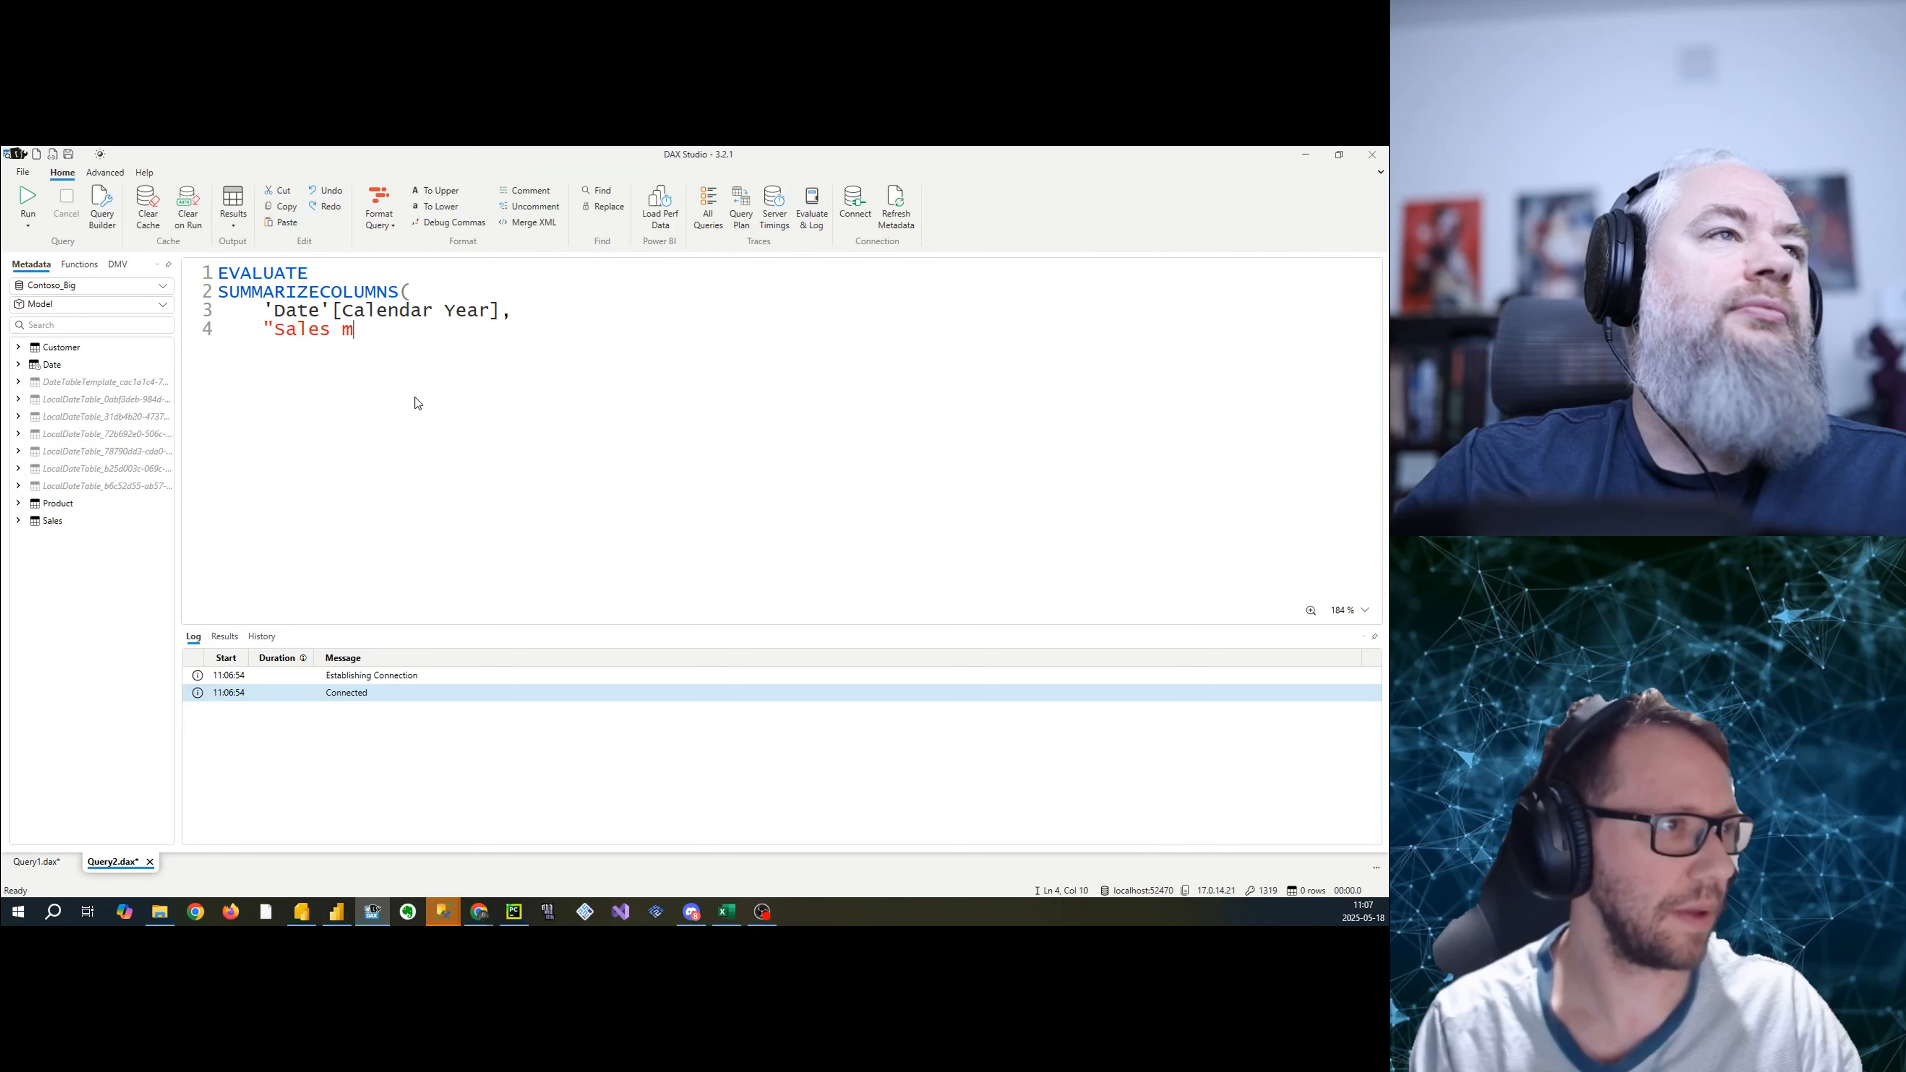
pyautogui.write('AmounT')
pyautogui.write(',')
pyautogui.press('BackSpace')
pyautogui.press('BackSpace')
pyautogui.write('t')
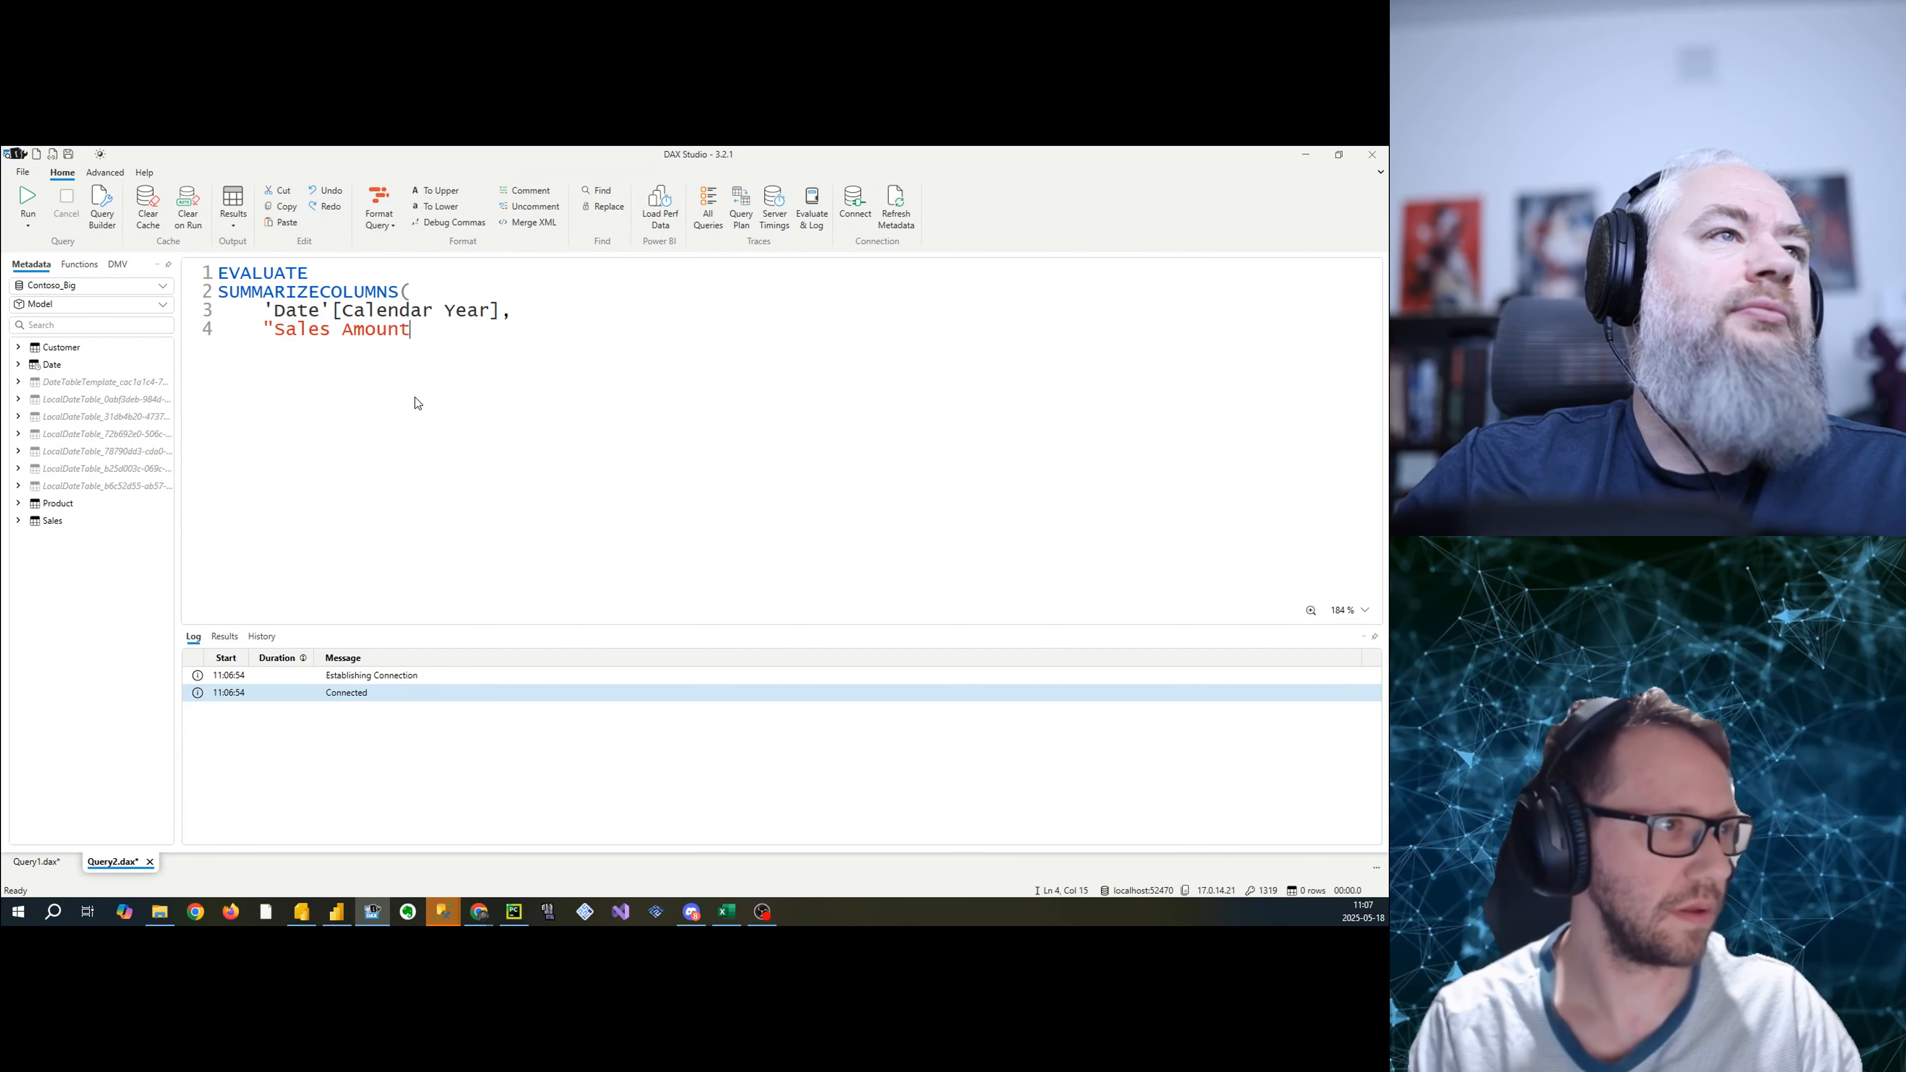
pyautogui.write('", [Sa')
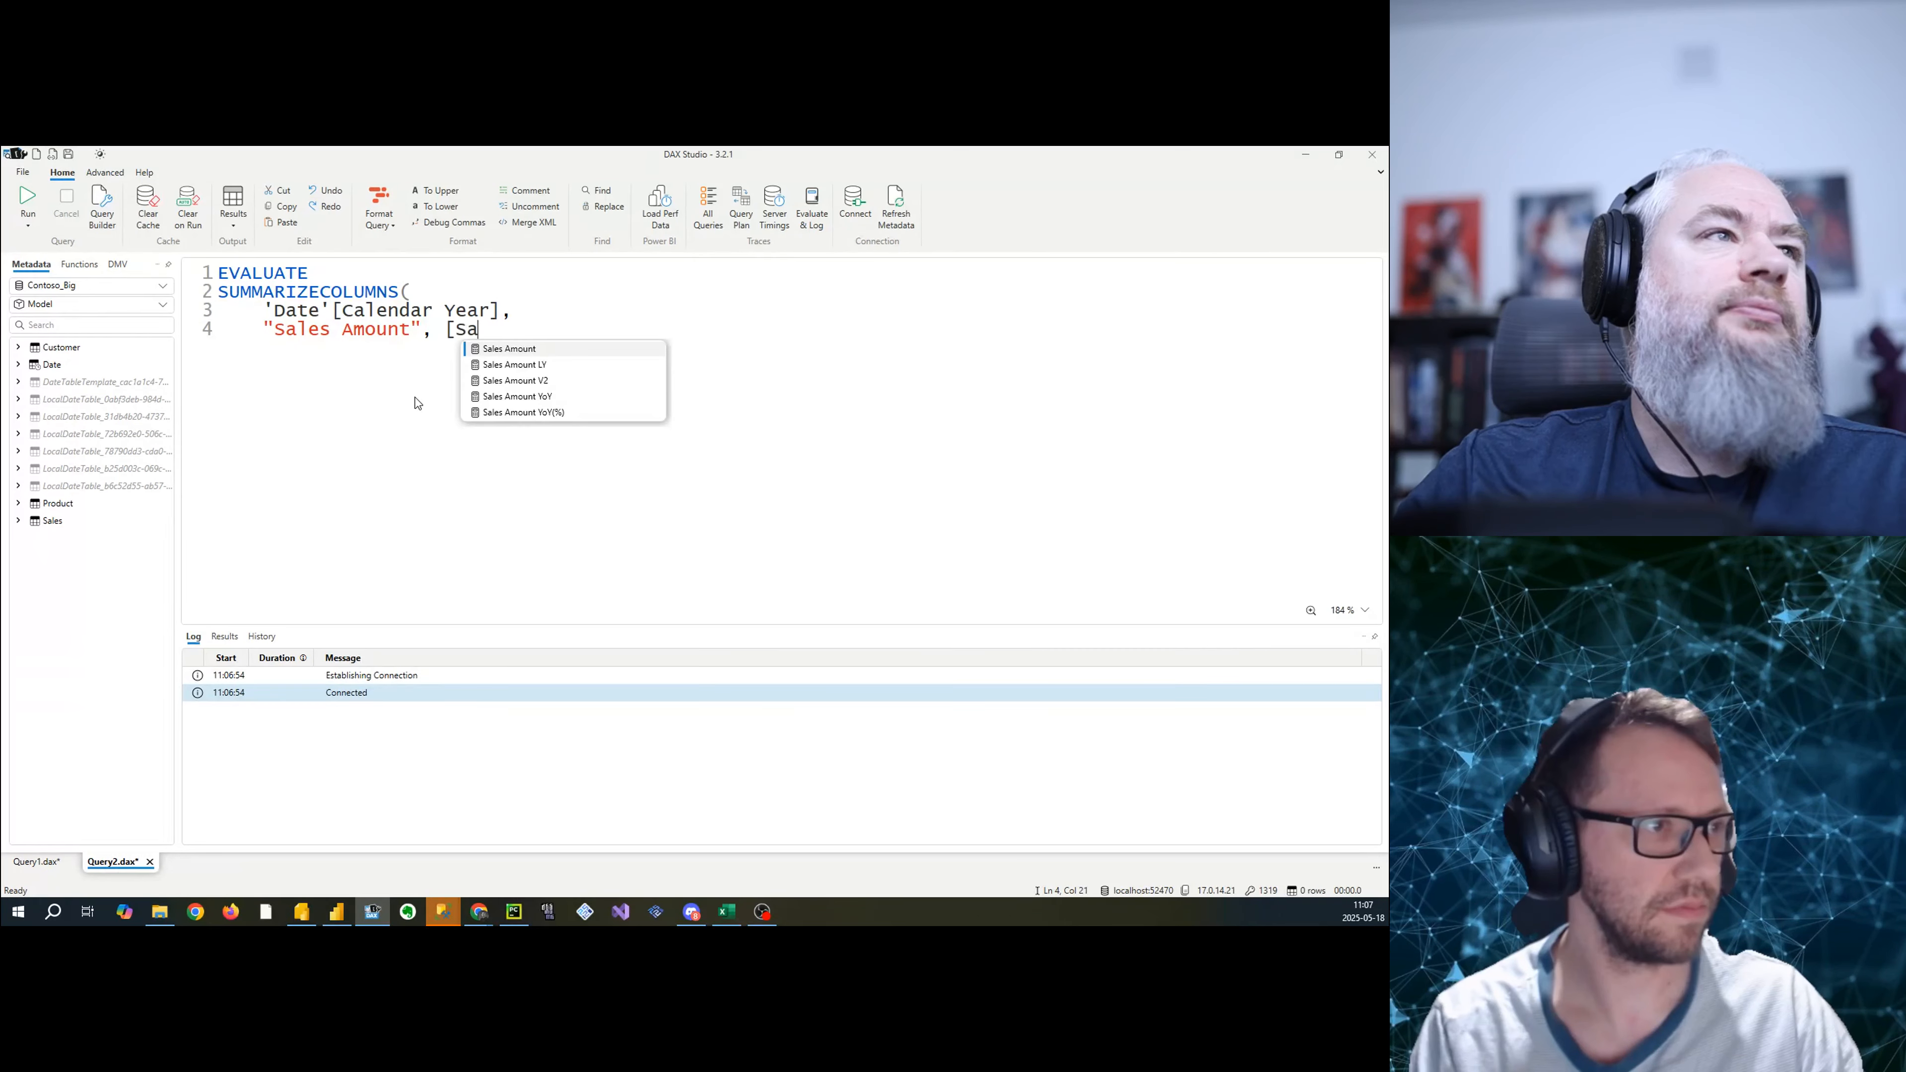
pyautogui.press('Tab')
pyautogui.press('Return')
pyautogui.write(')')
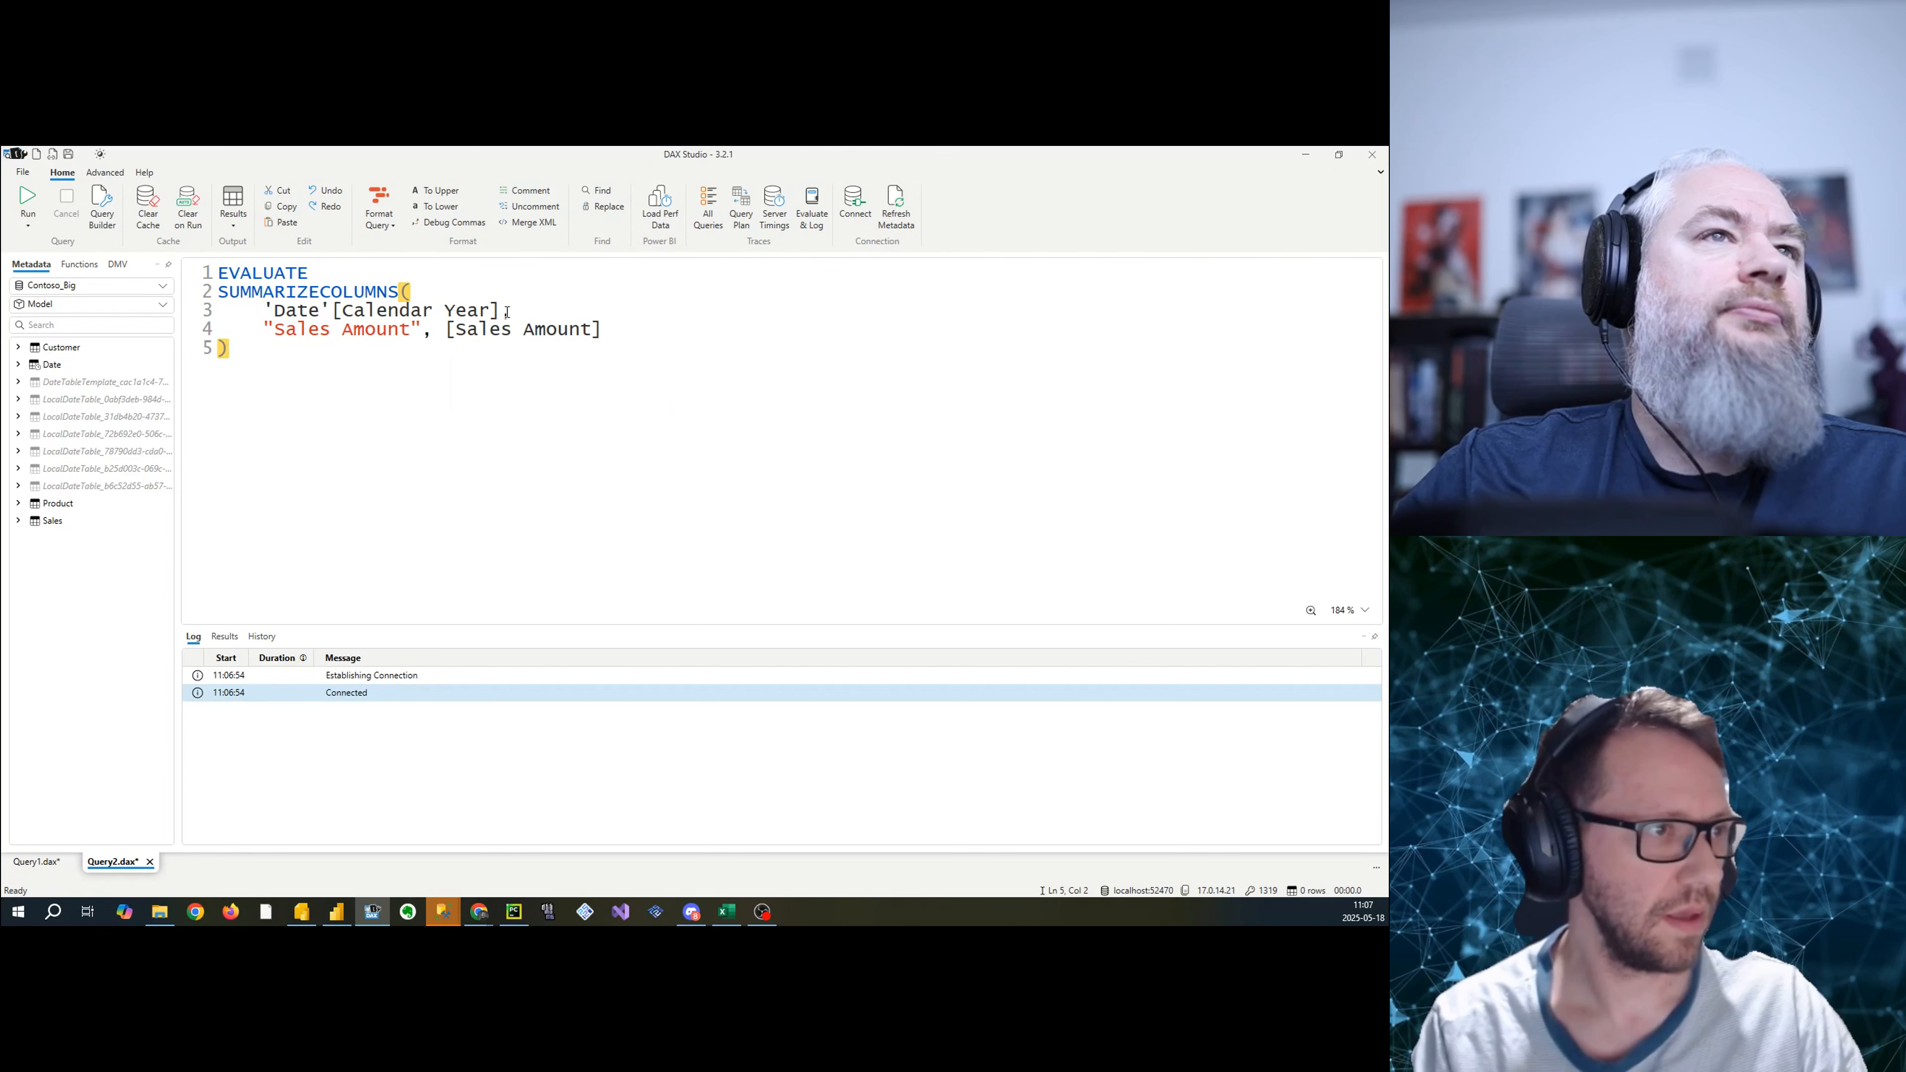
# - Look at the New (Copy Connection) option without creating another query, and go back to the Query1 query
pyautogui.click(23, 172)
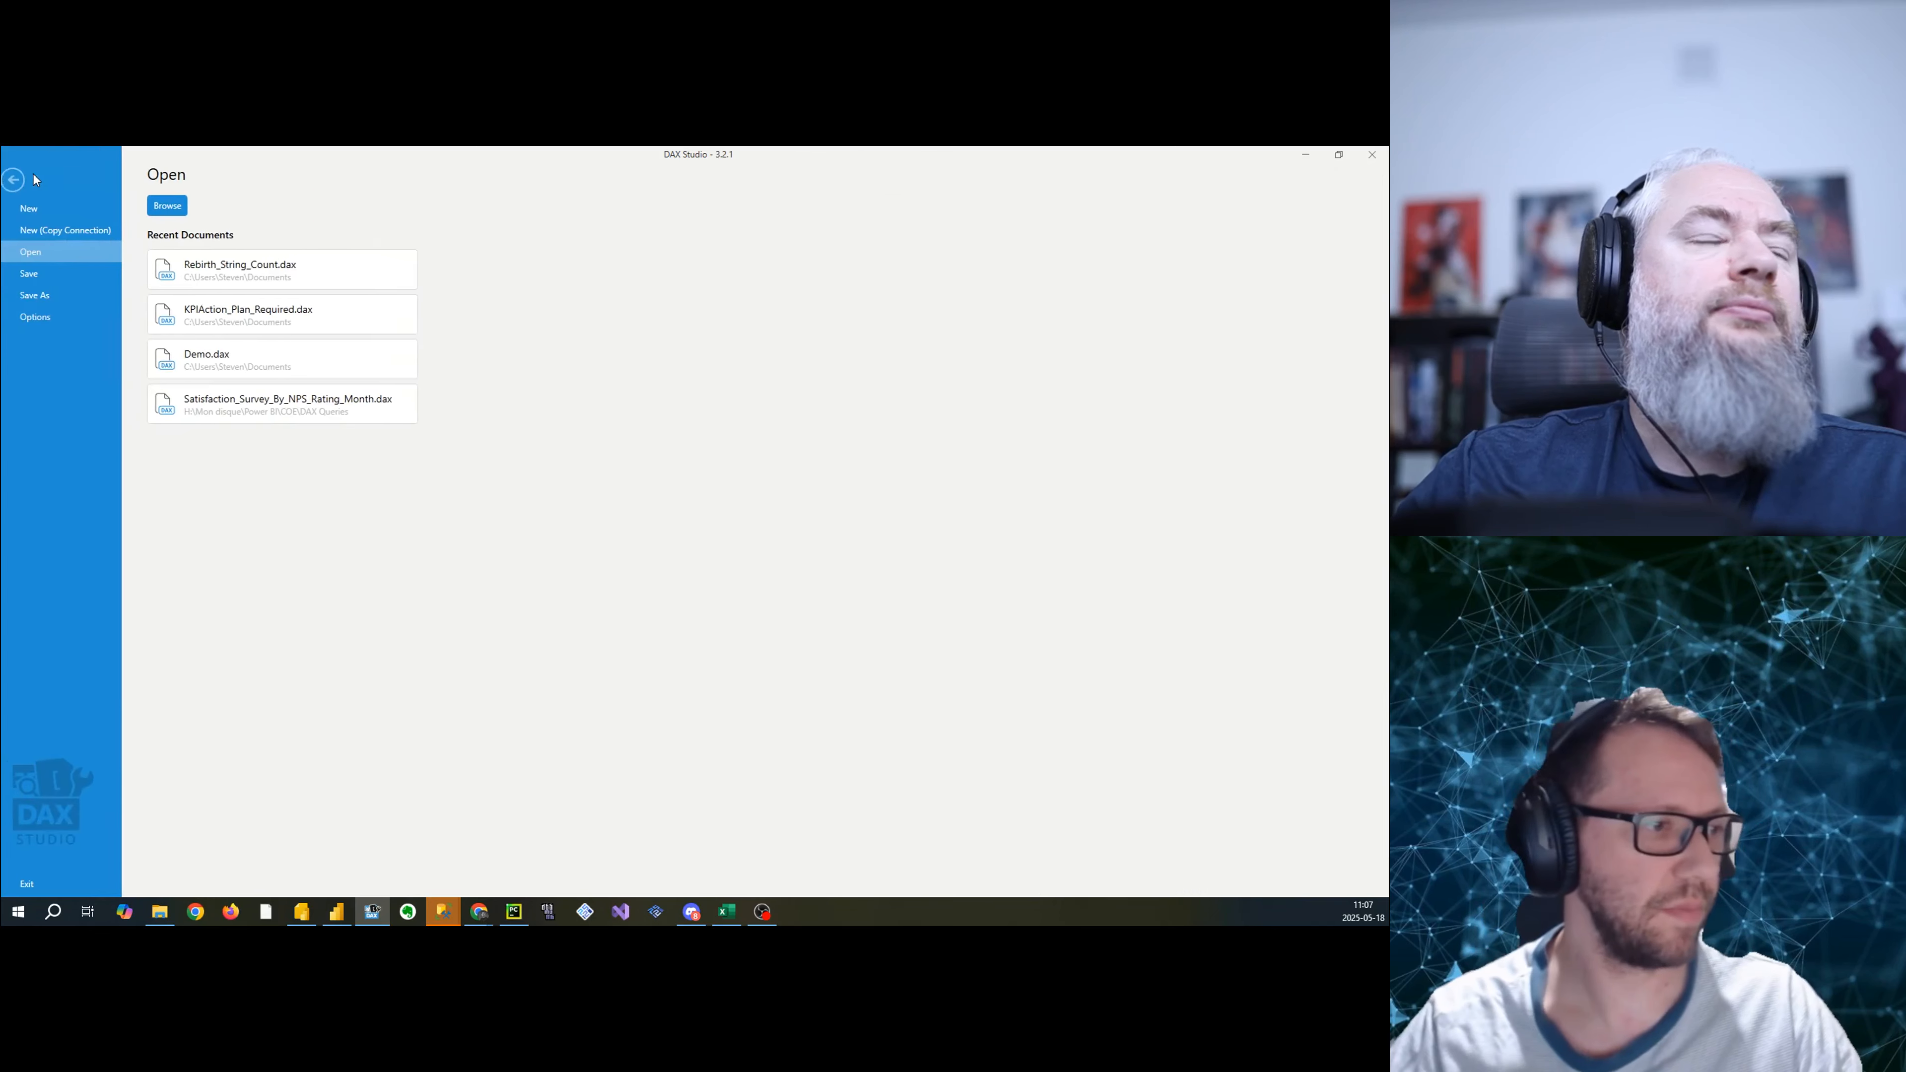
pyautogui.click(78, 234)
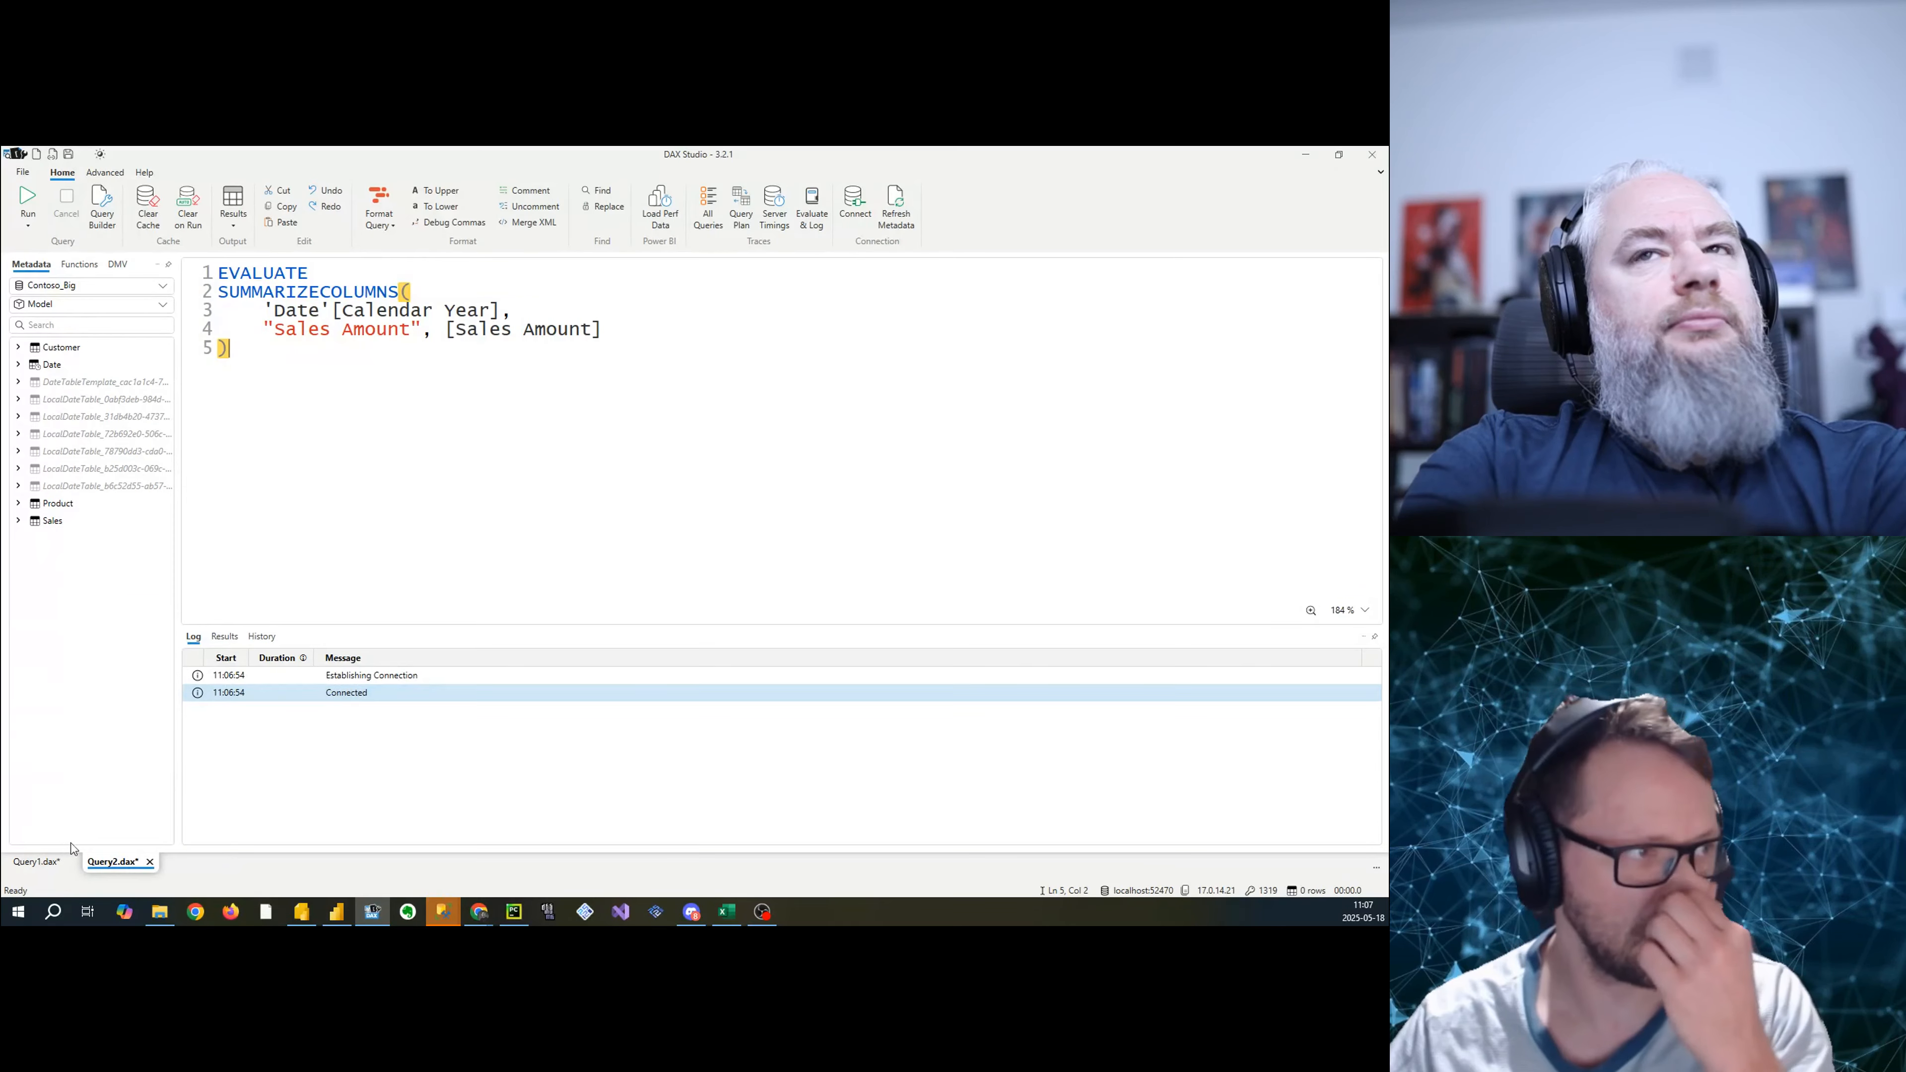
pyautogui.click(22, 861)
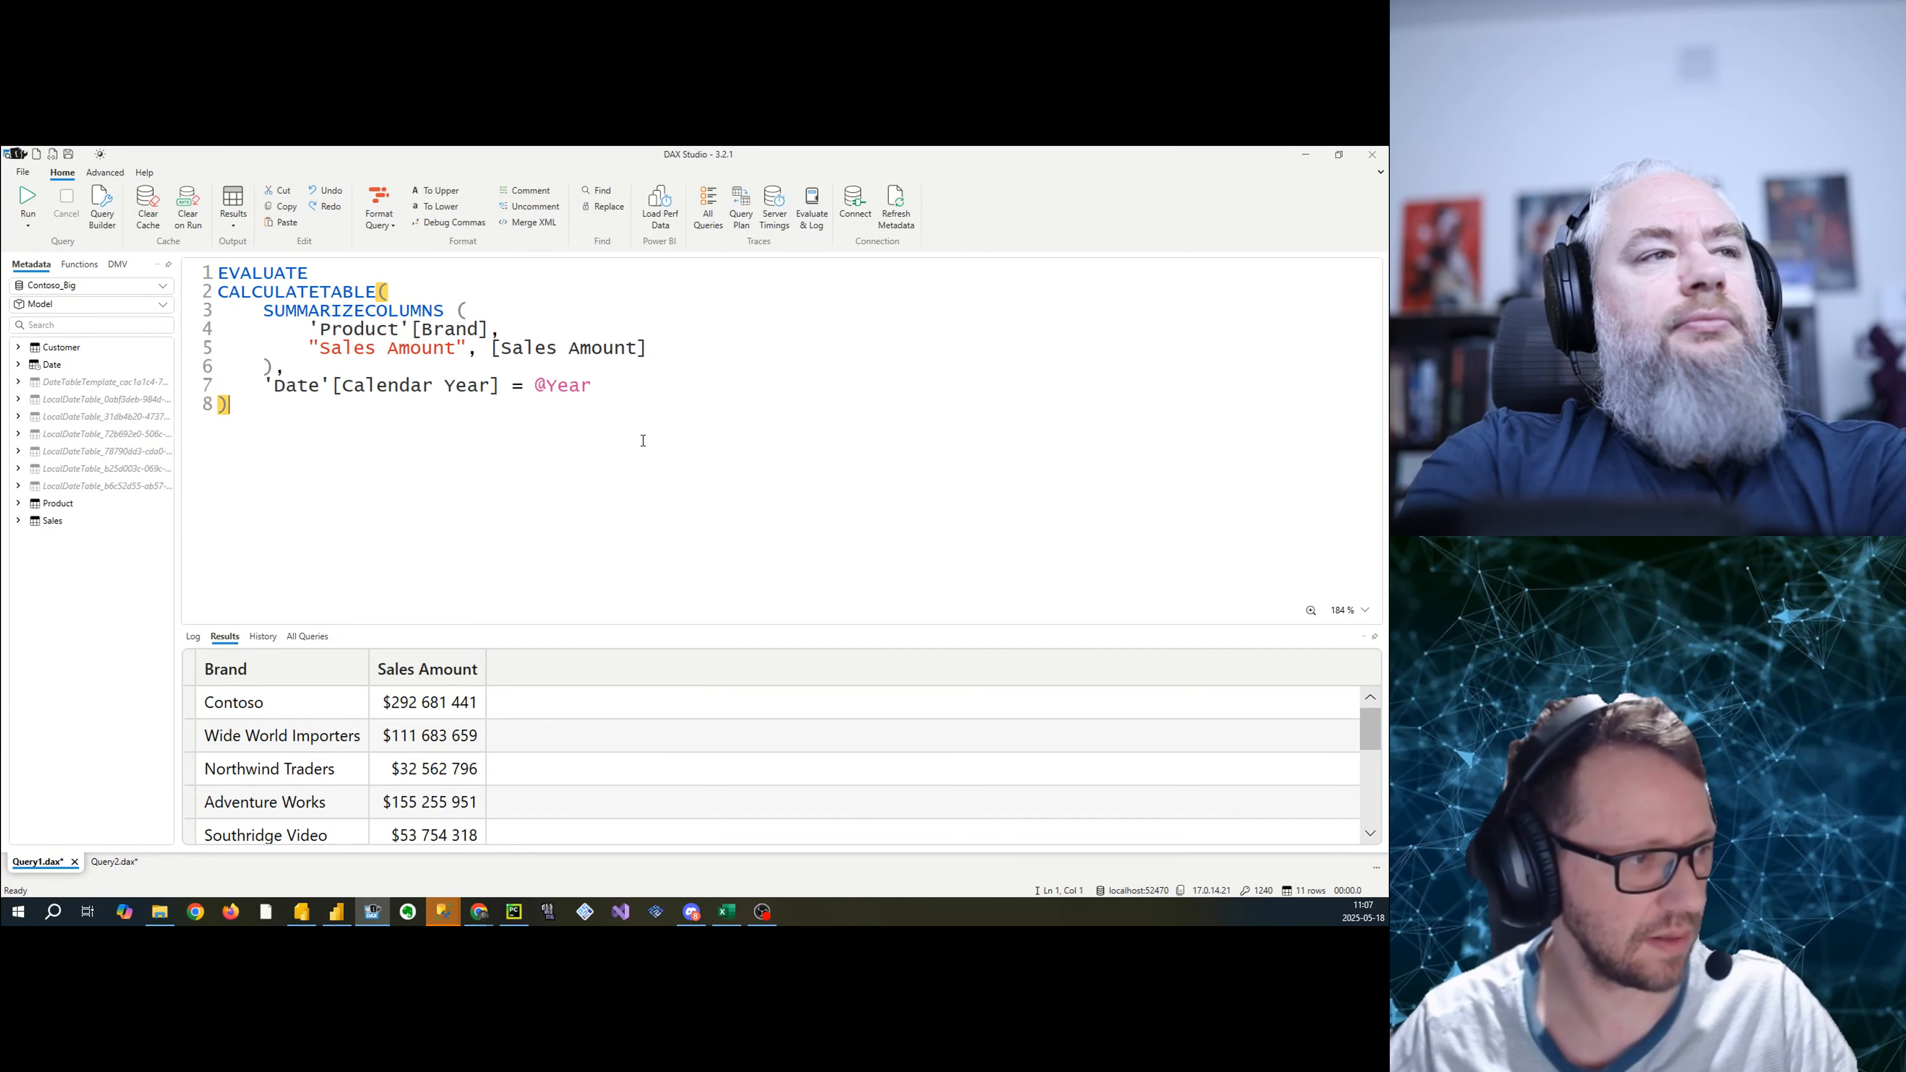
# - In Report Builder, place DataSet1's Brand field in the table's second column and Sales_Amount in the third
pyautogui.hotkey('alt', 'Tab')
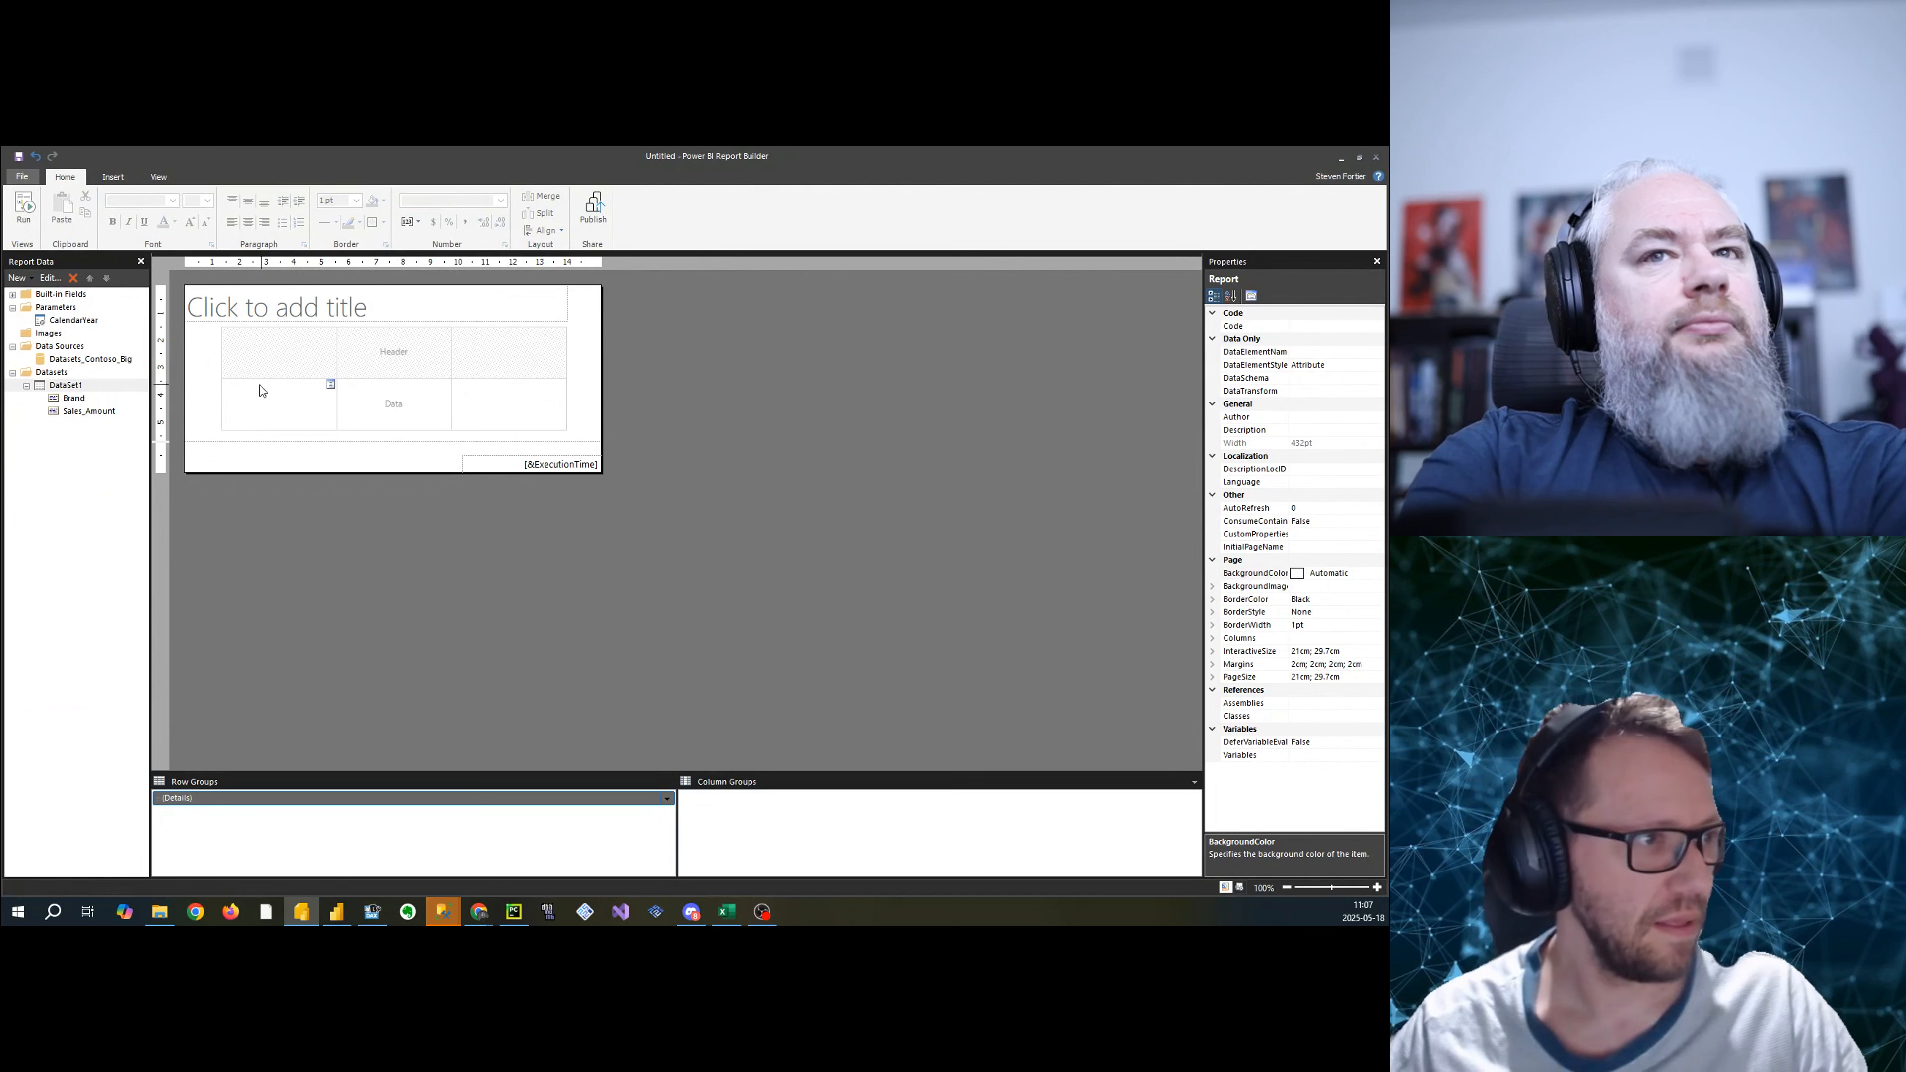
pyautogui.click(57, 386)
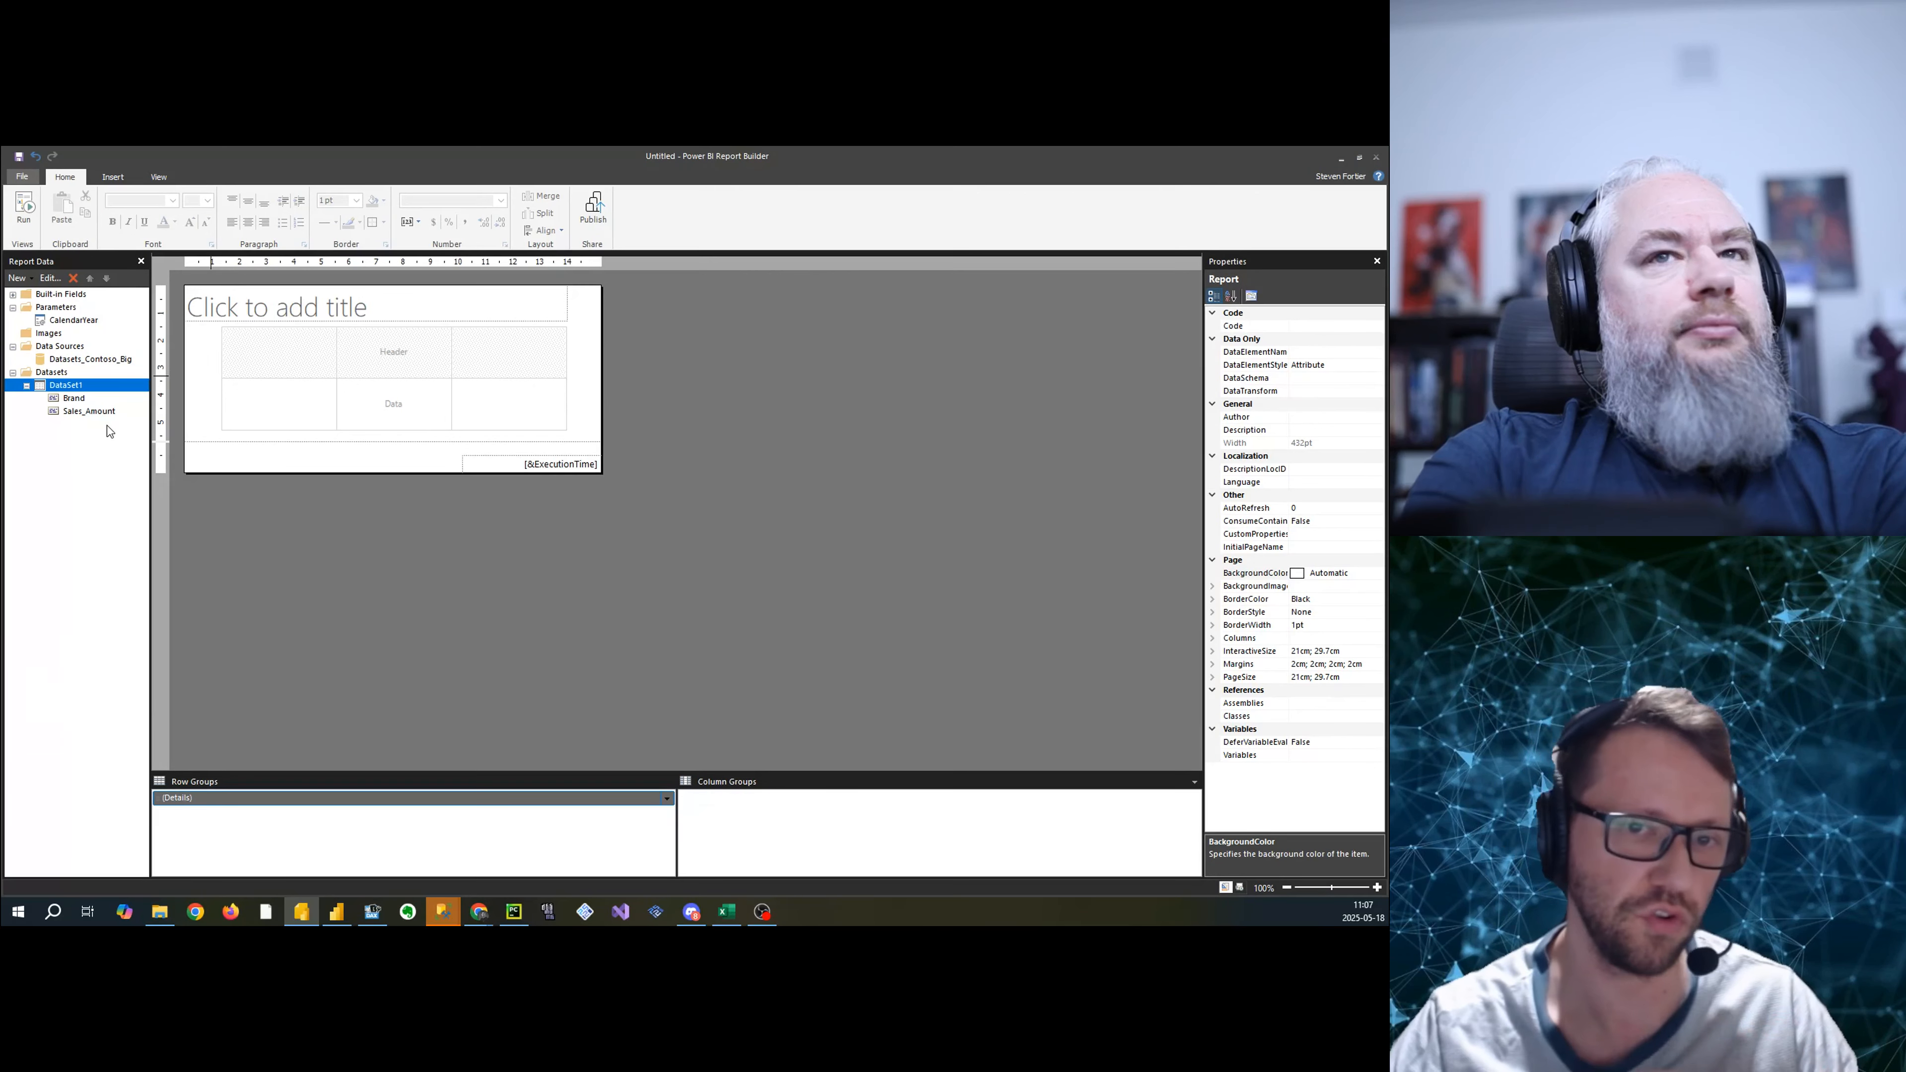
pyautogui.click(81, 403)
pyautogui.moveTo(81, 405); pyautogui.dragTo(525, 405)
pyautogui.click(610, 419)
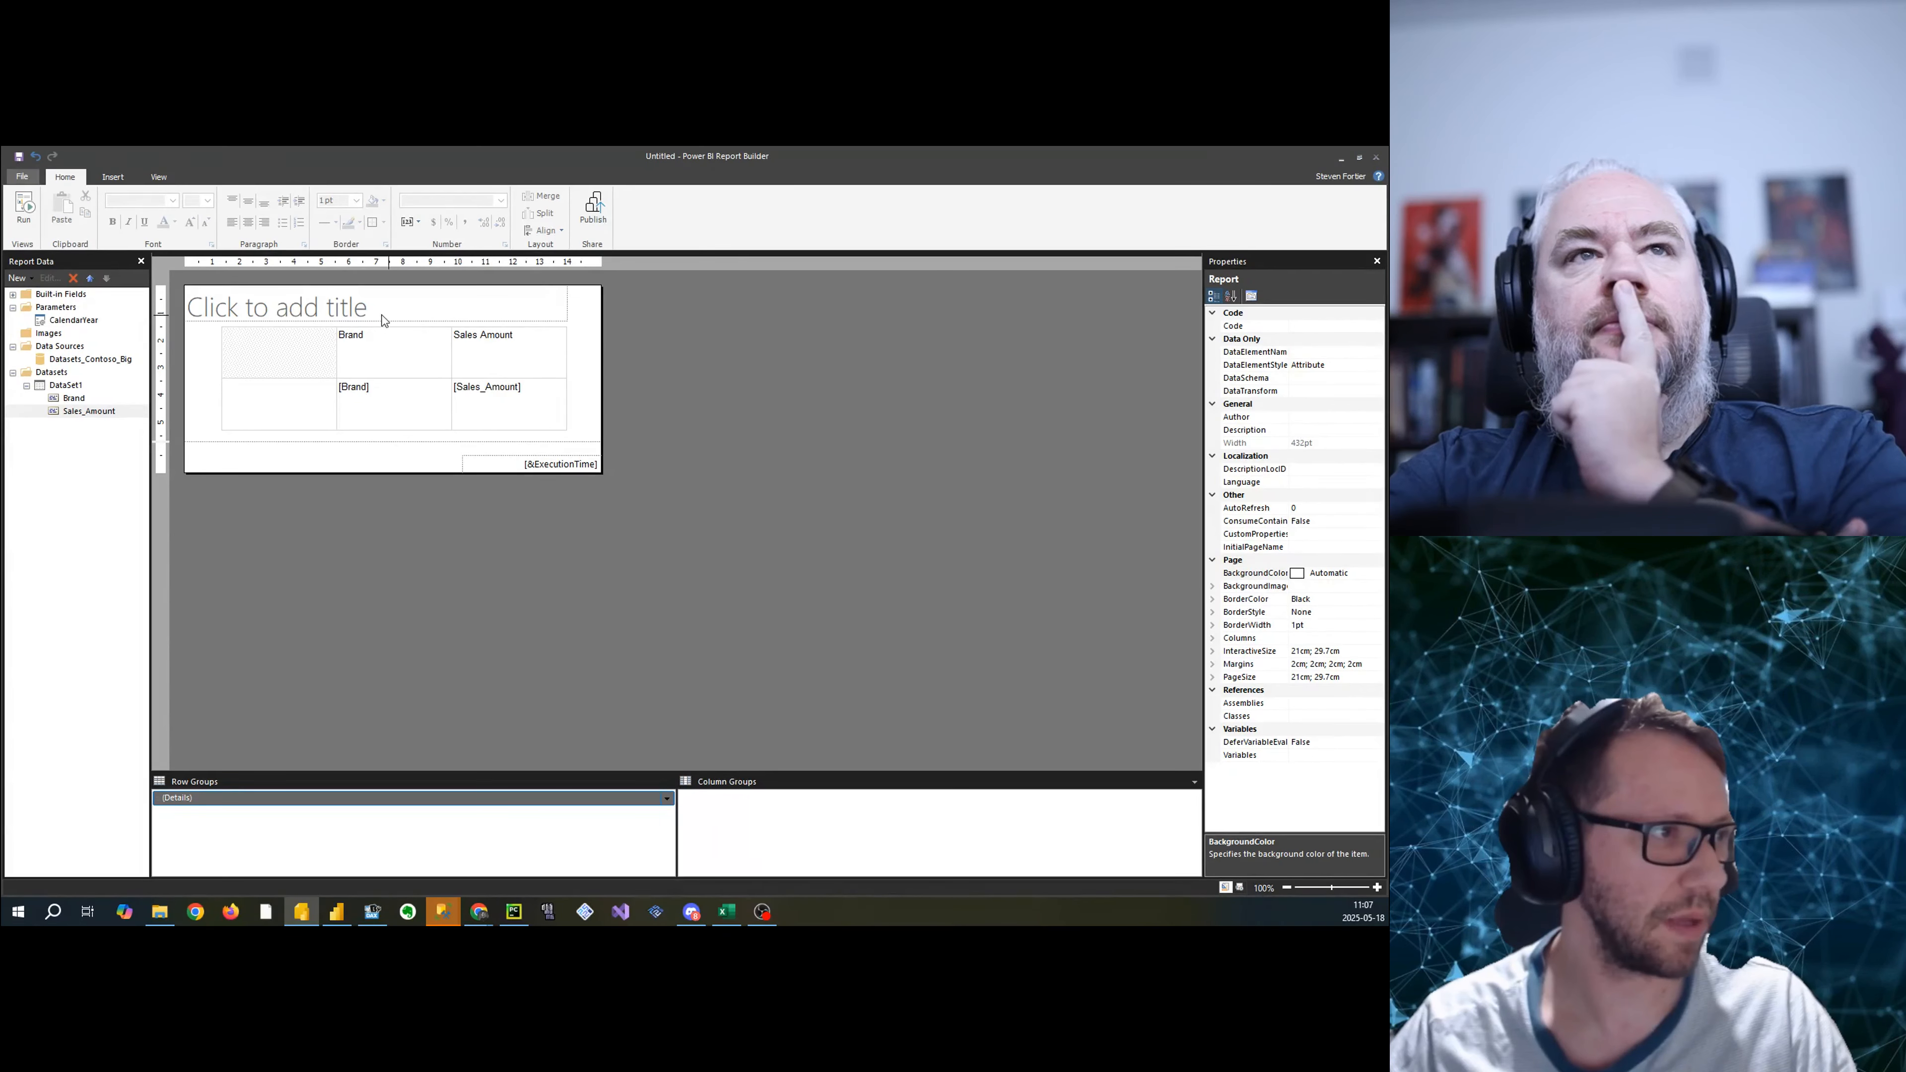
# - Run the report, view it with the year parameter set to CY 2009, and return to the report design
pyautogui.click(68, 308)
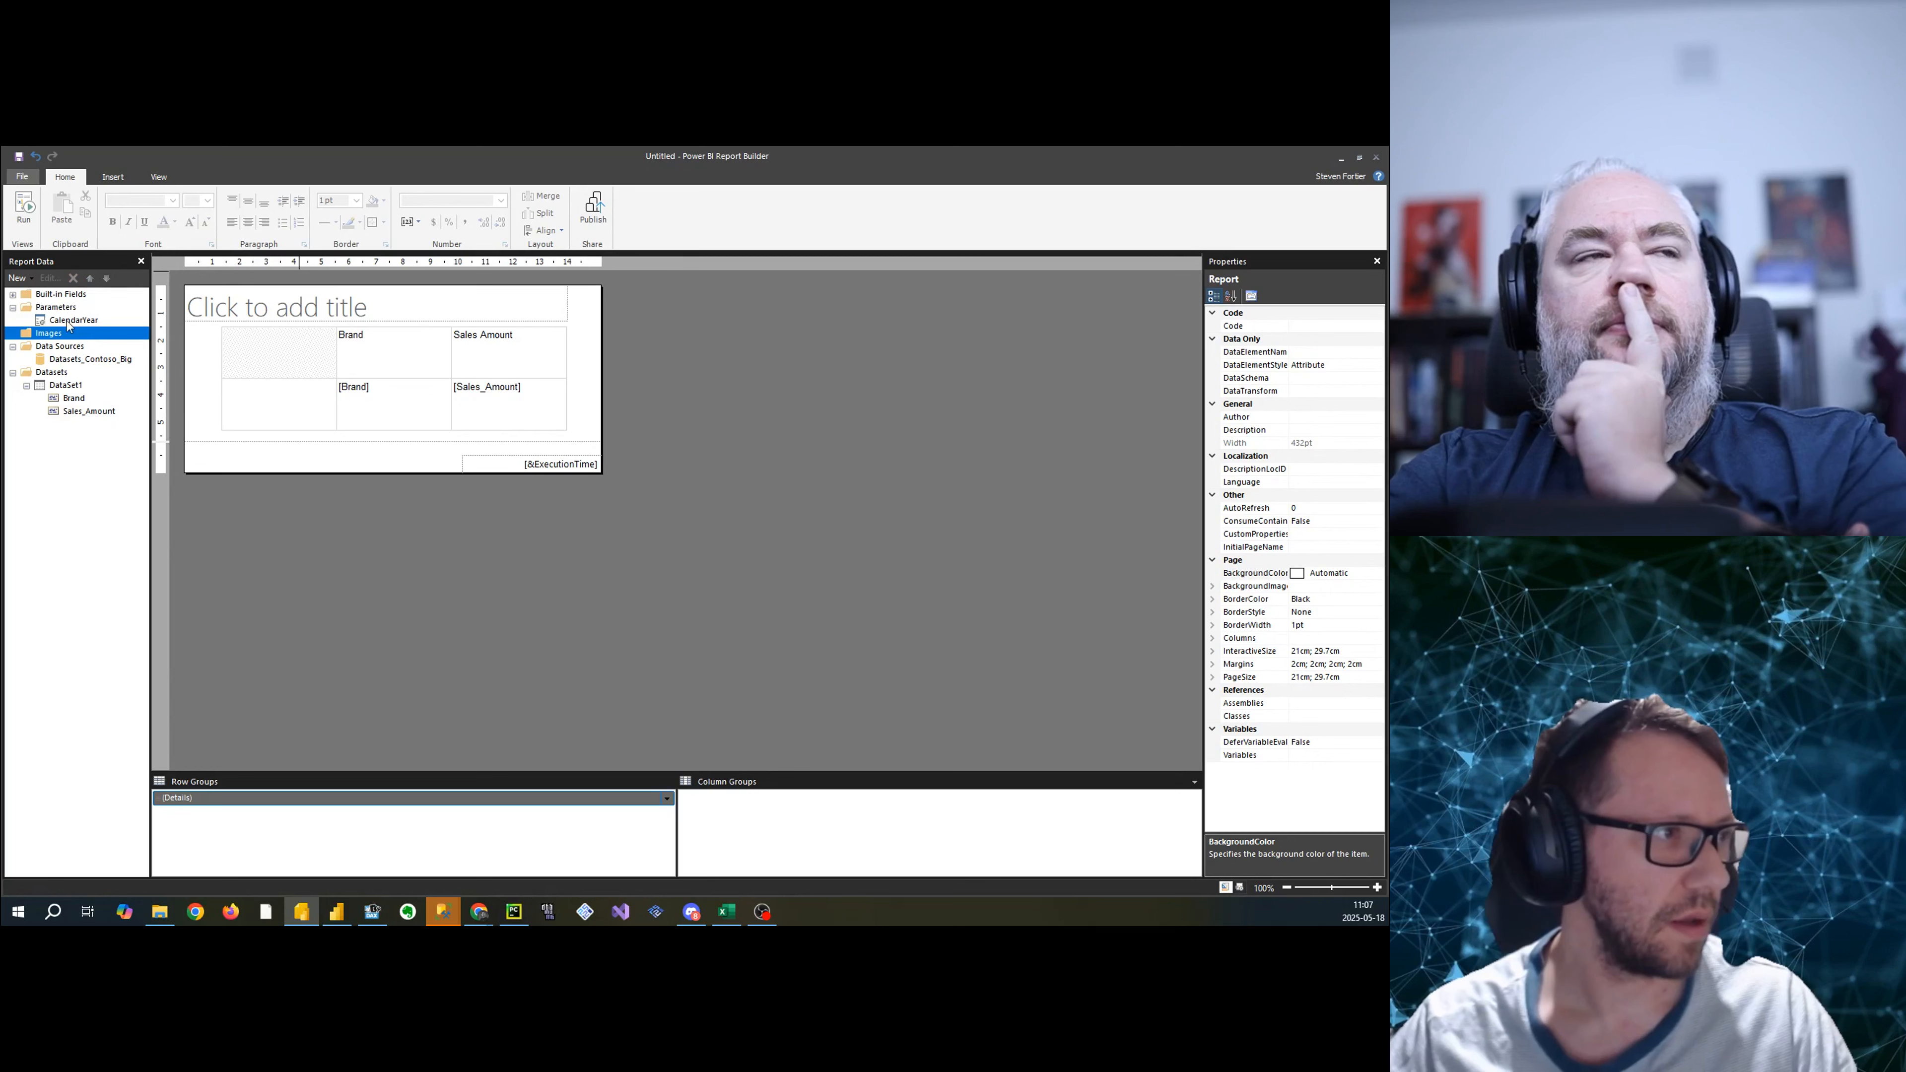
pyautogui.click(72, 321)
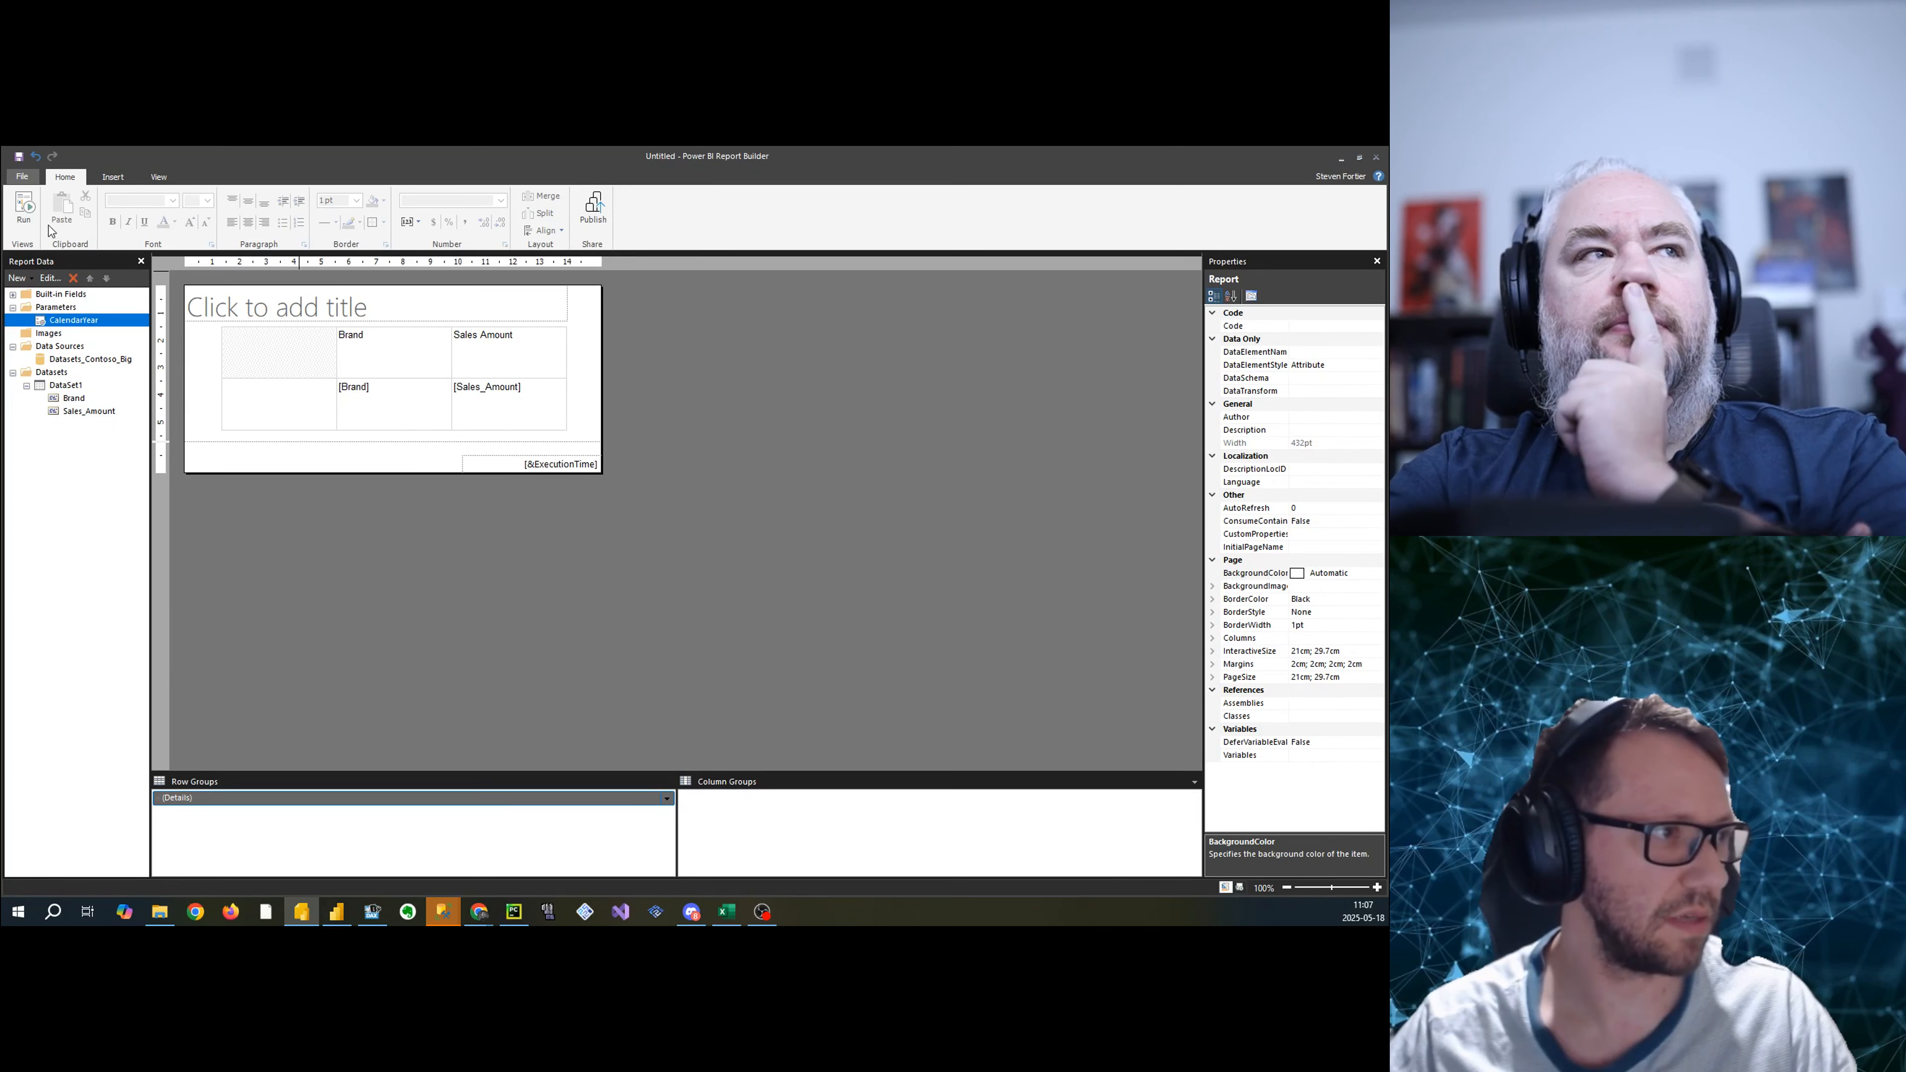
pyautogui.click(24, 207)
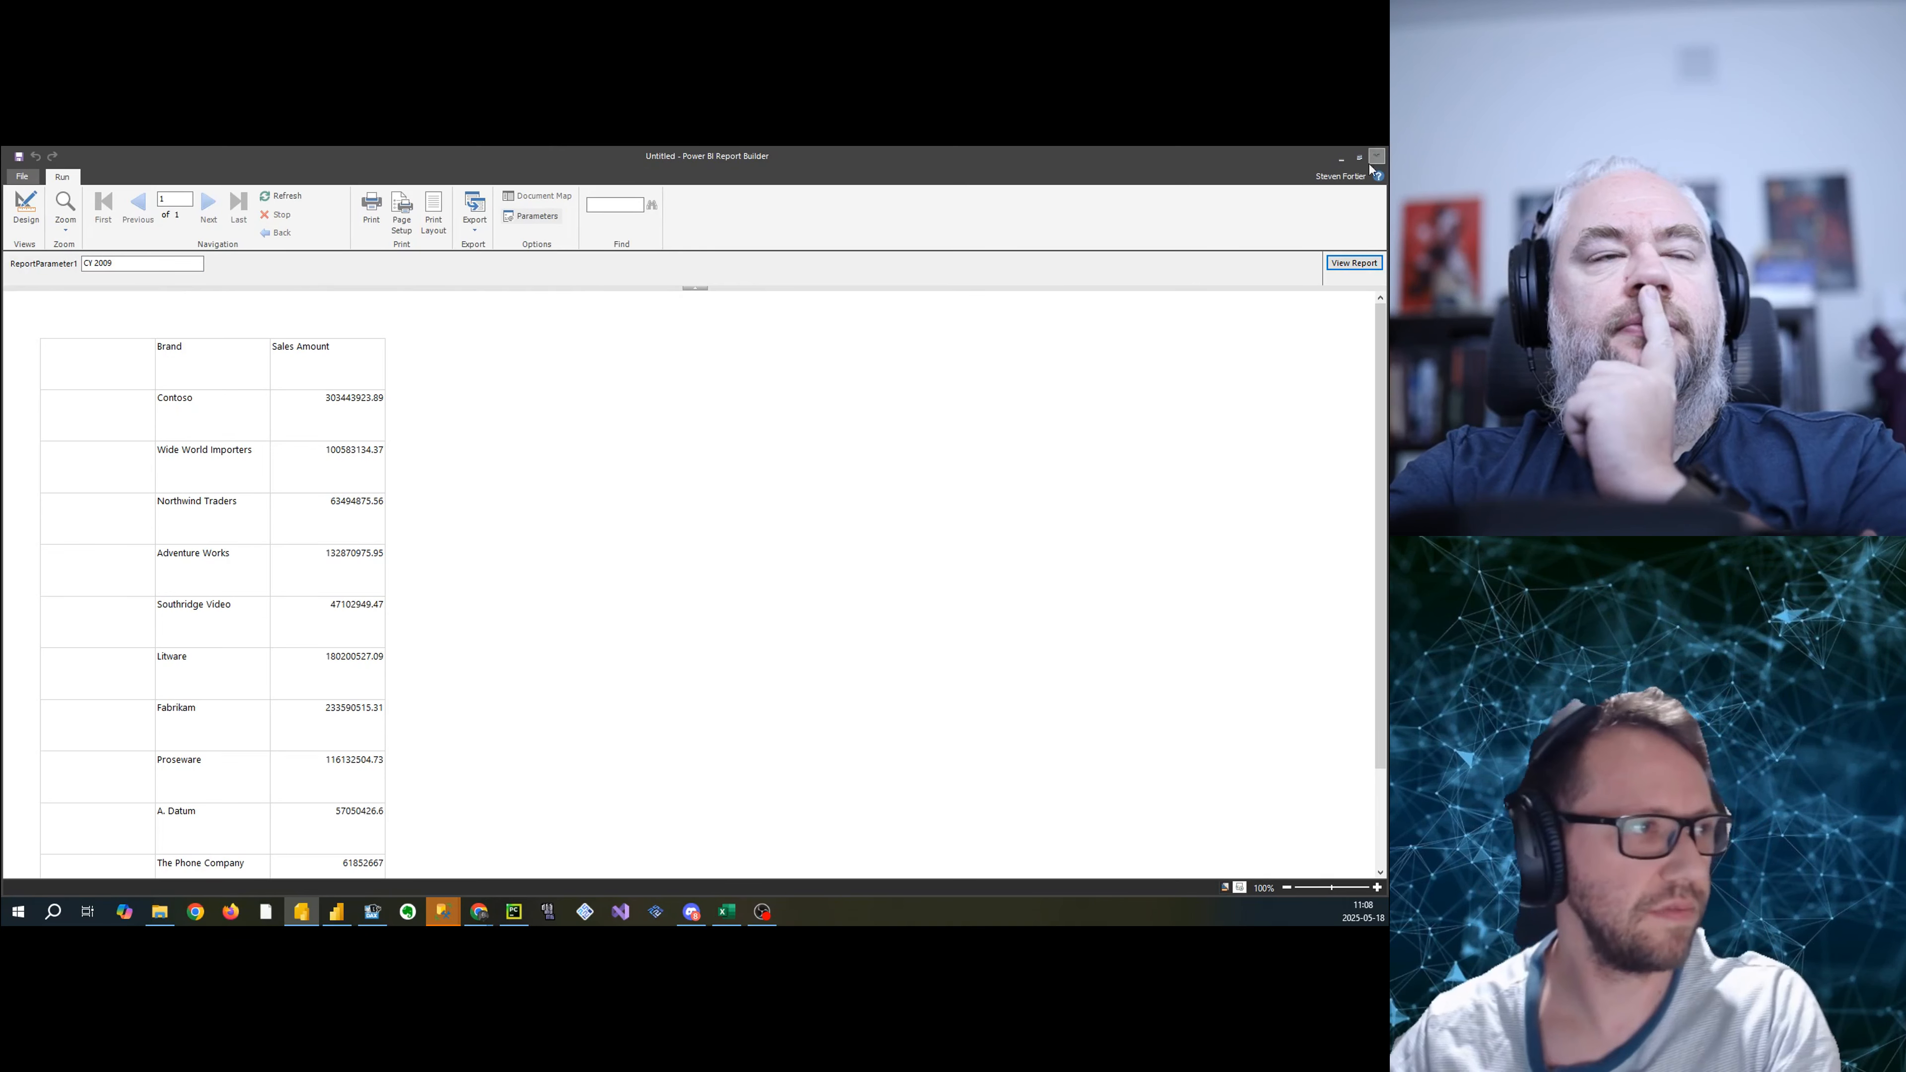
pyautogui.click(1363, 264)
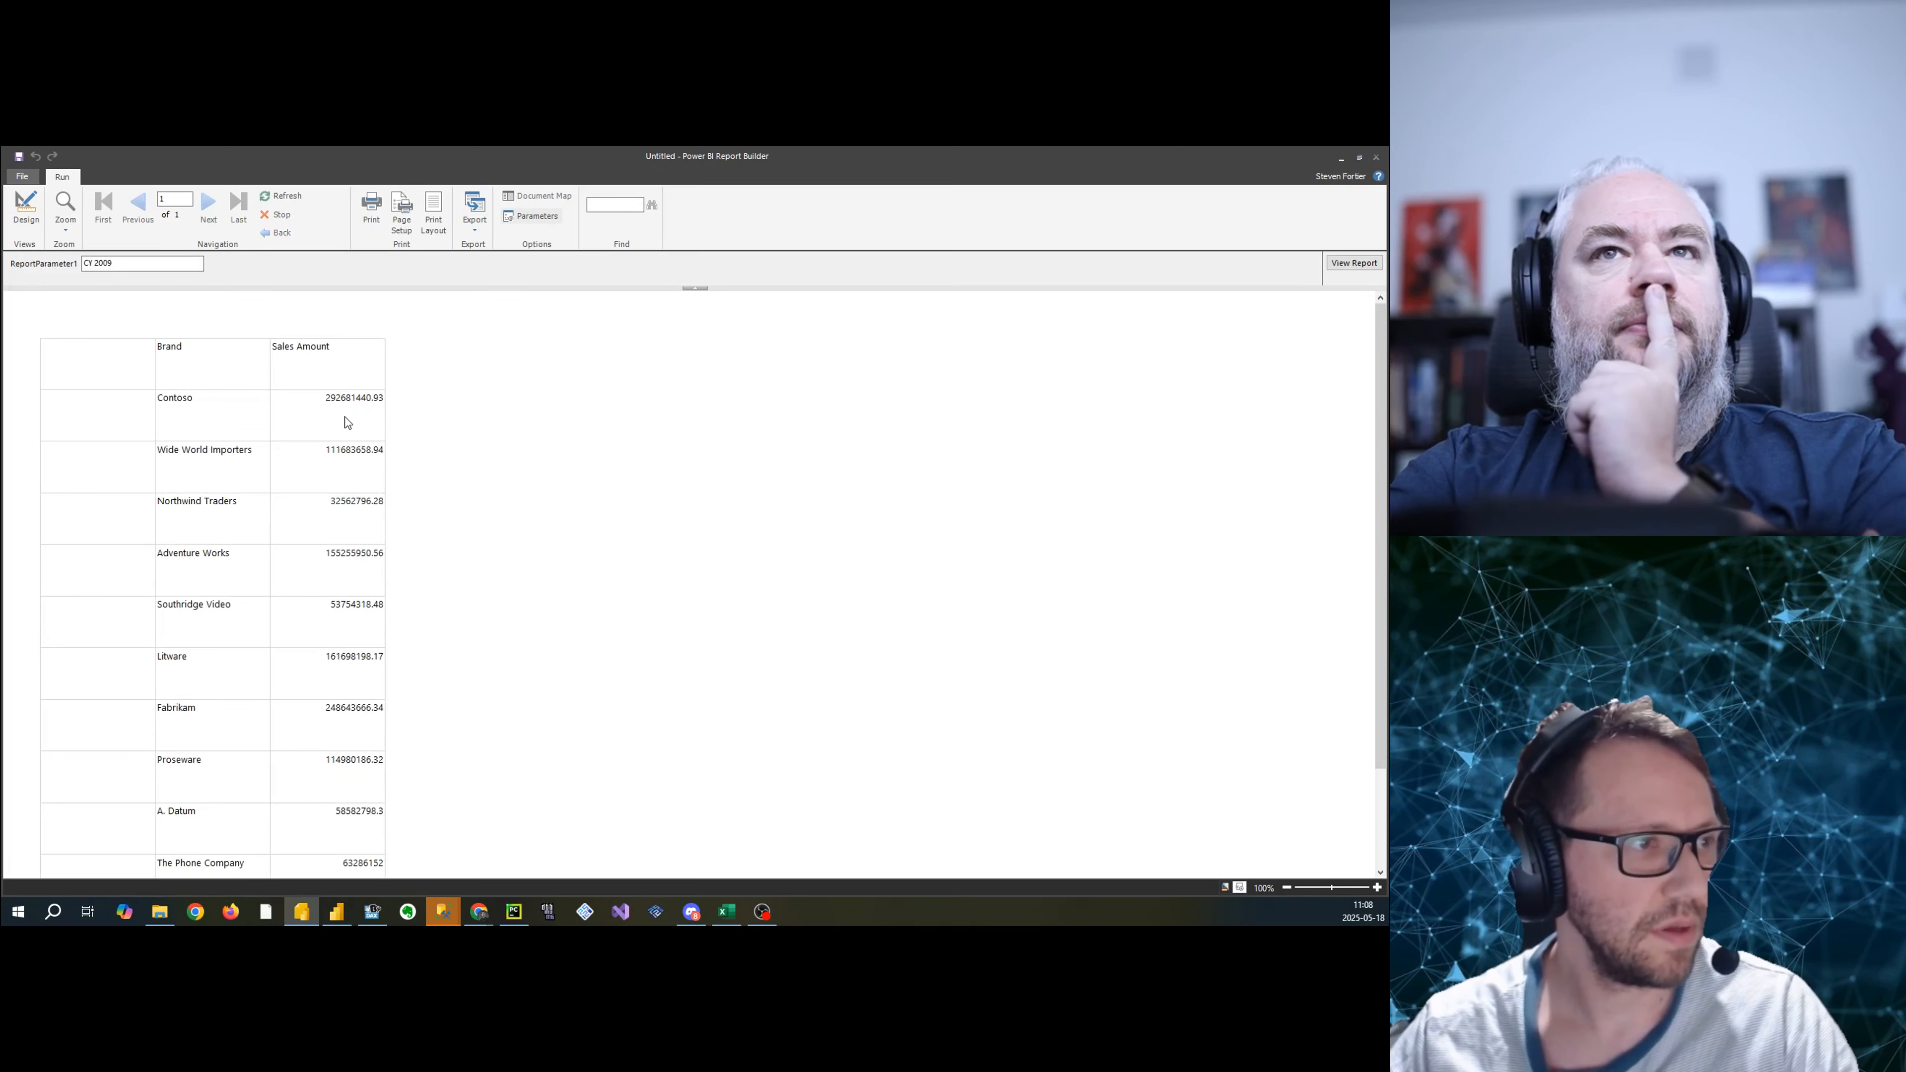
pyautogui.click(179, 268)
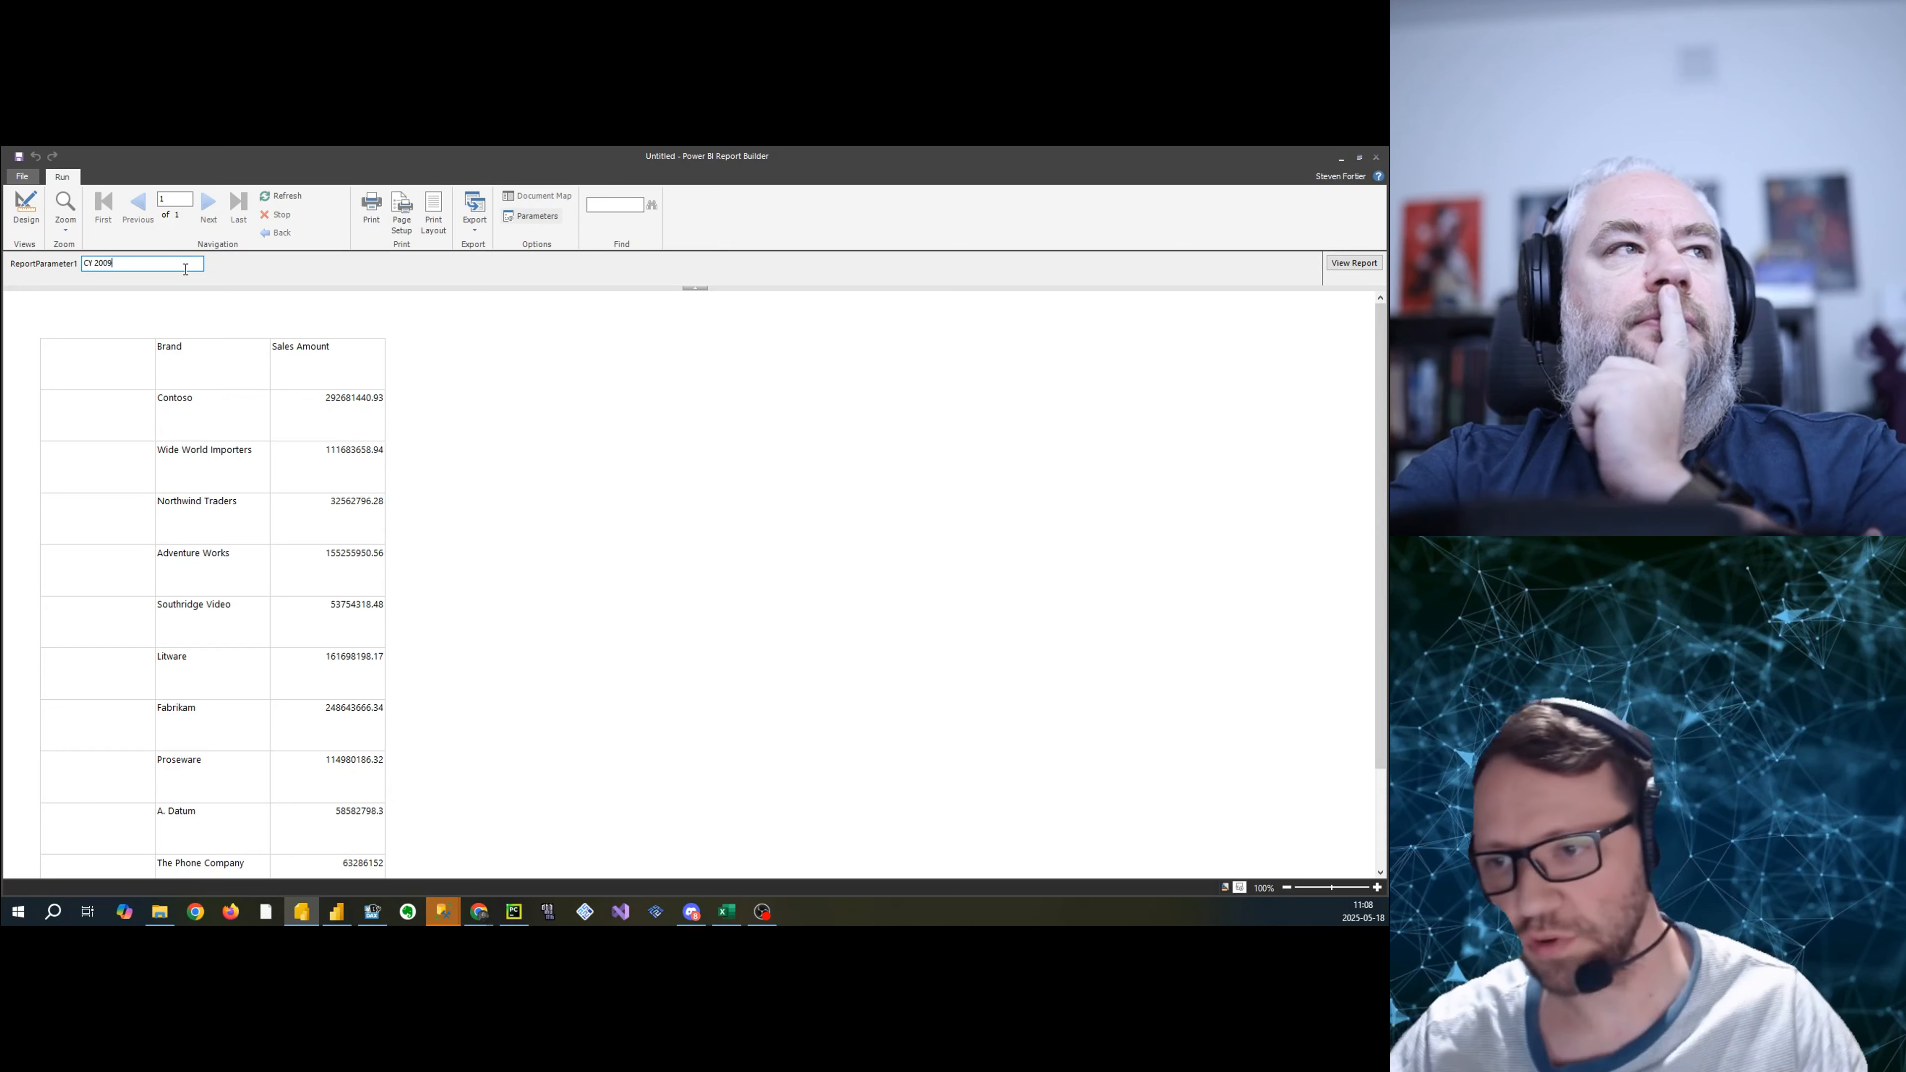
pyautogui.click(26, 207)
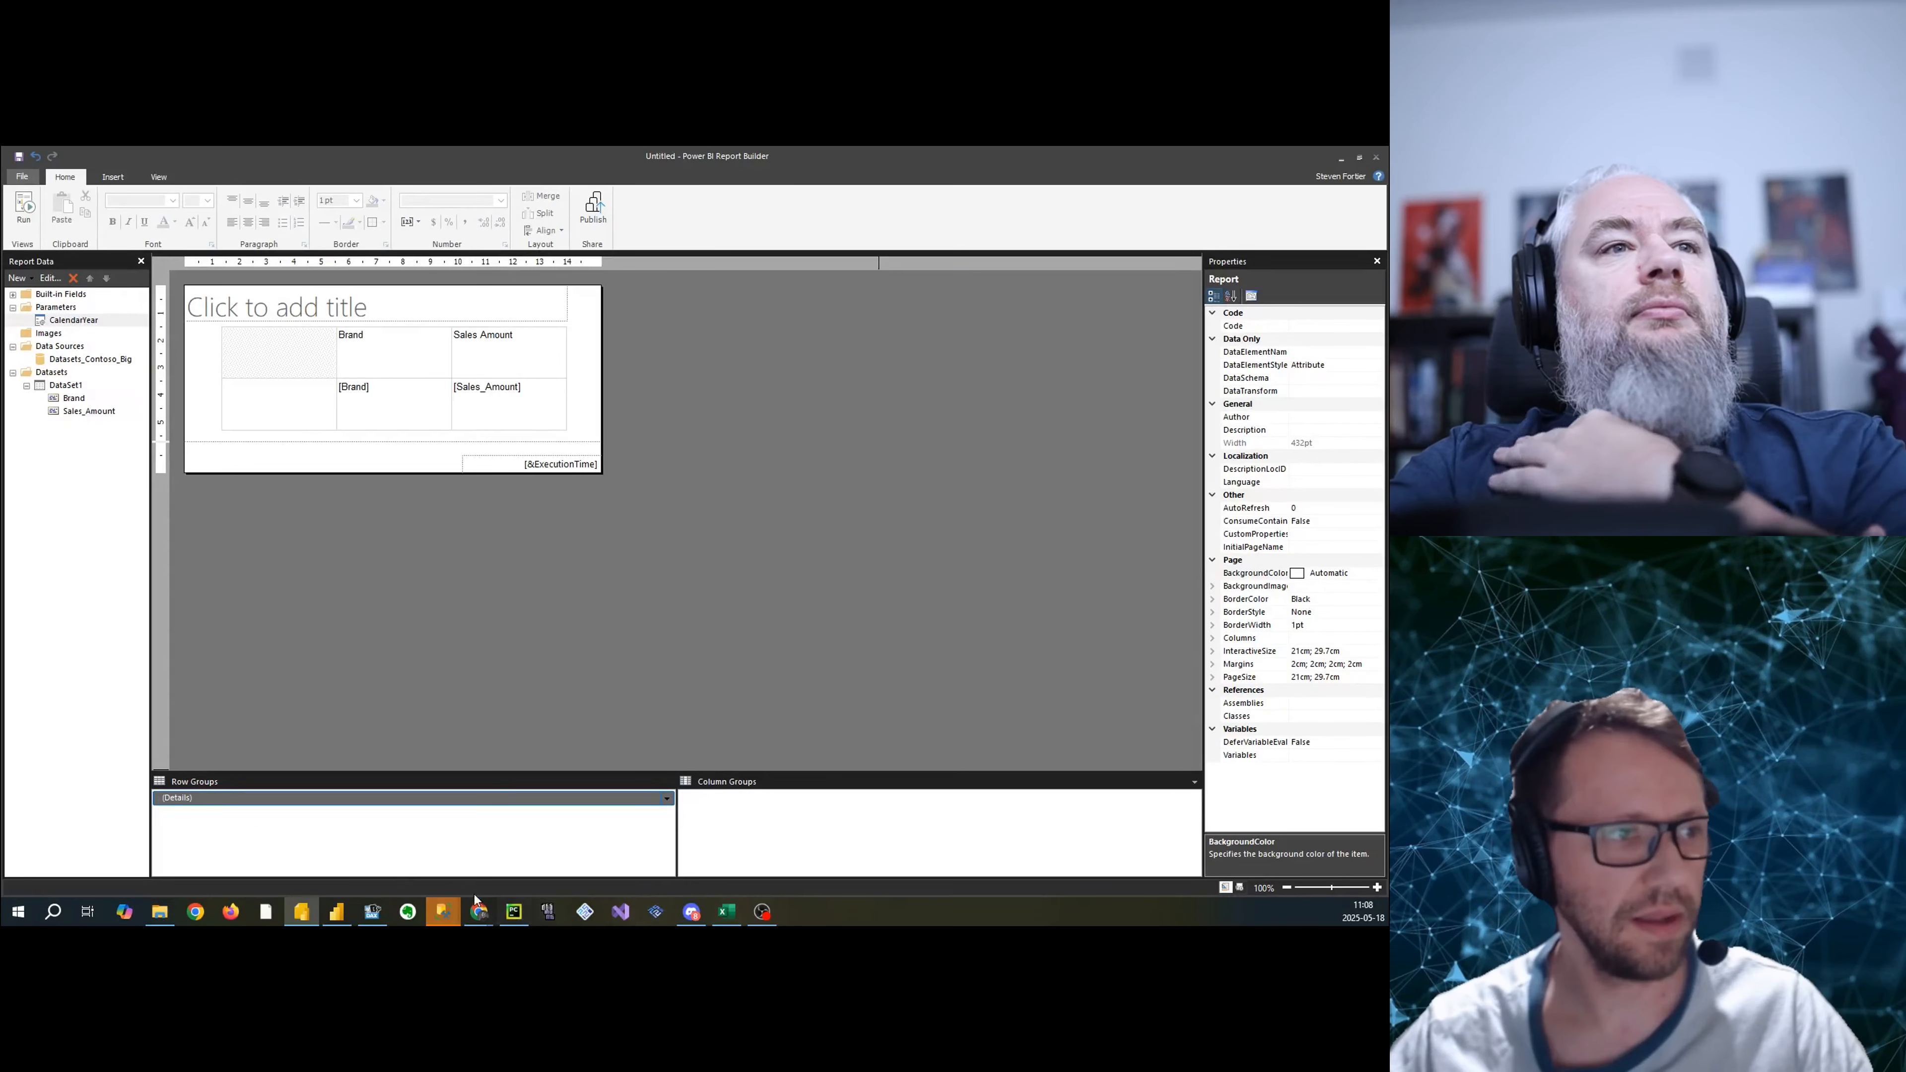
pyautogui.click(371, 911)
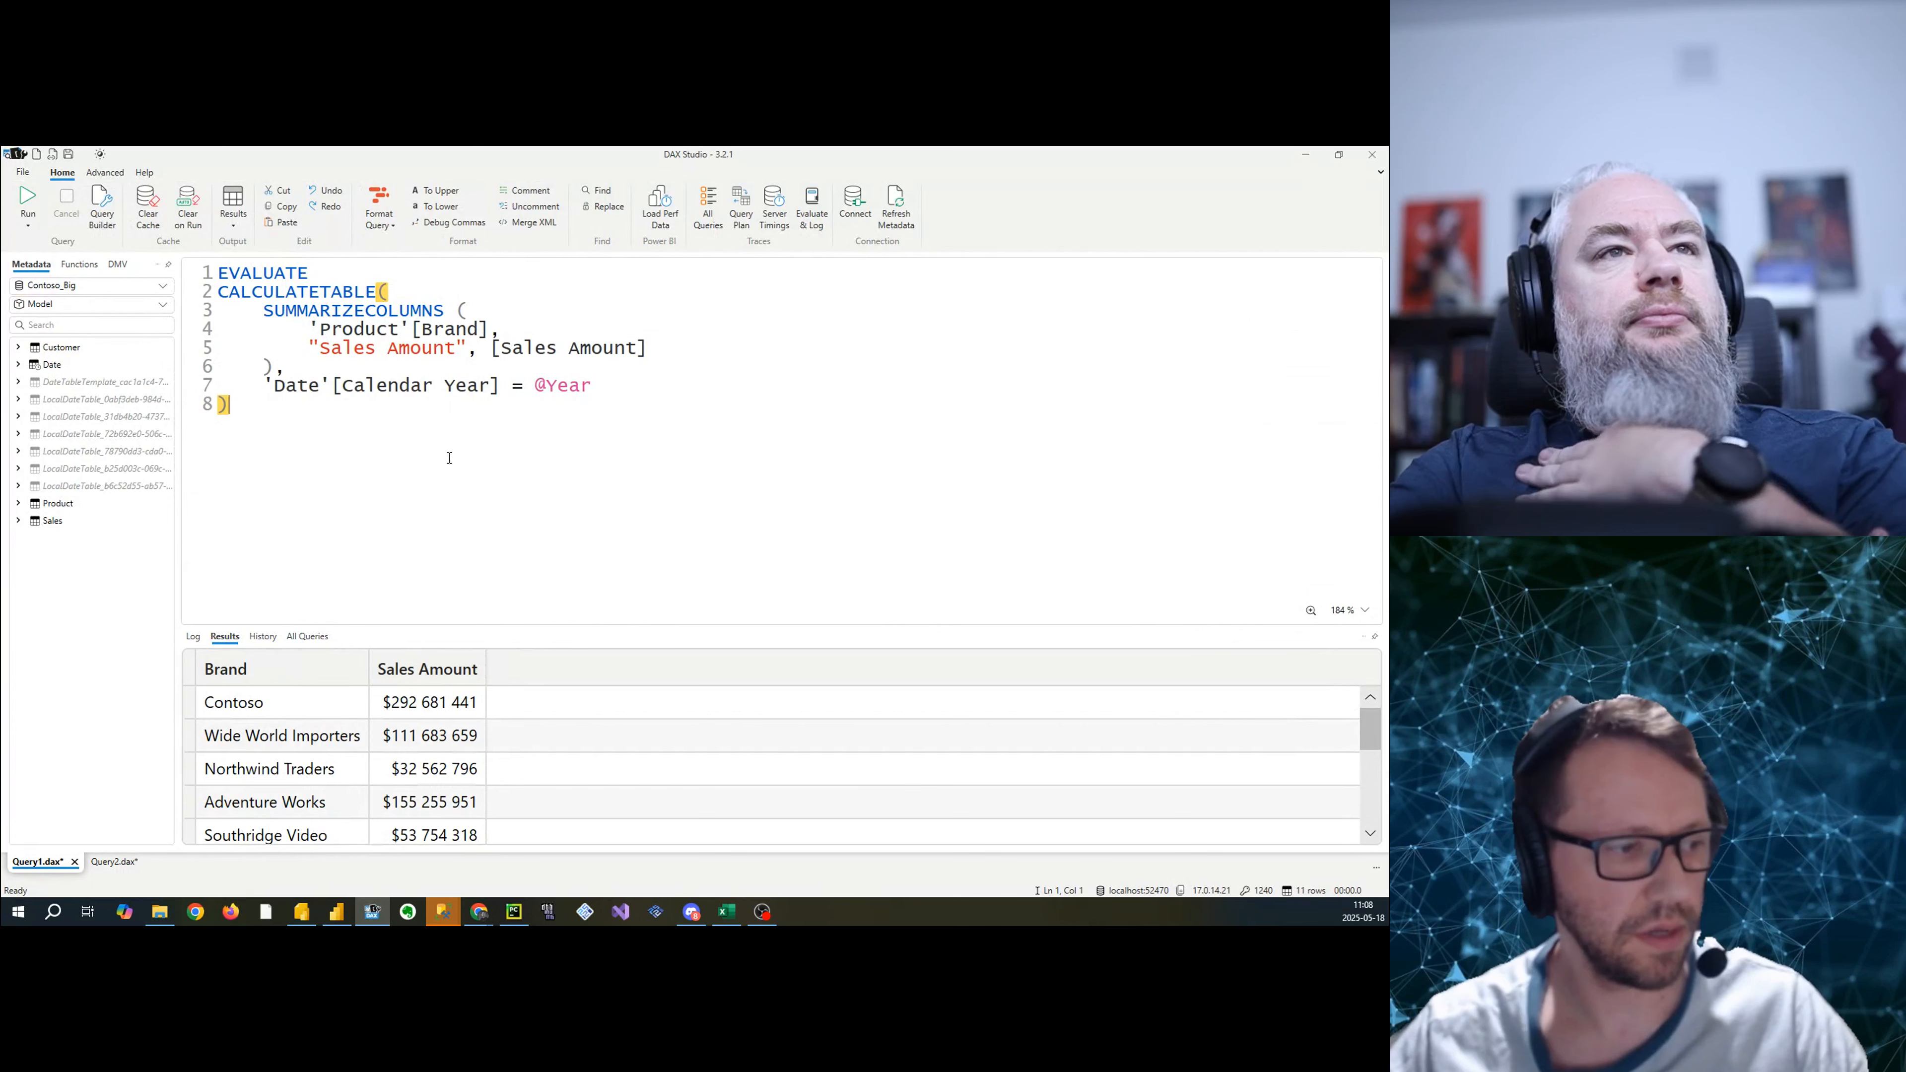
pyautogui.moveTo(447, 452); pyautogui.dragTo(122, 242)
pyautogui.click(518, 463)
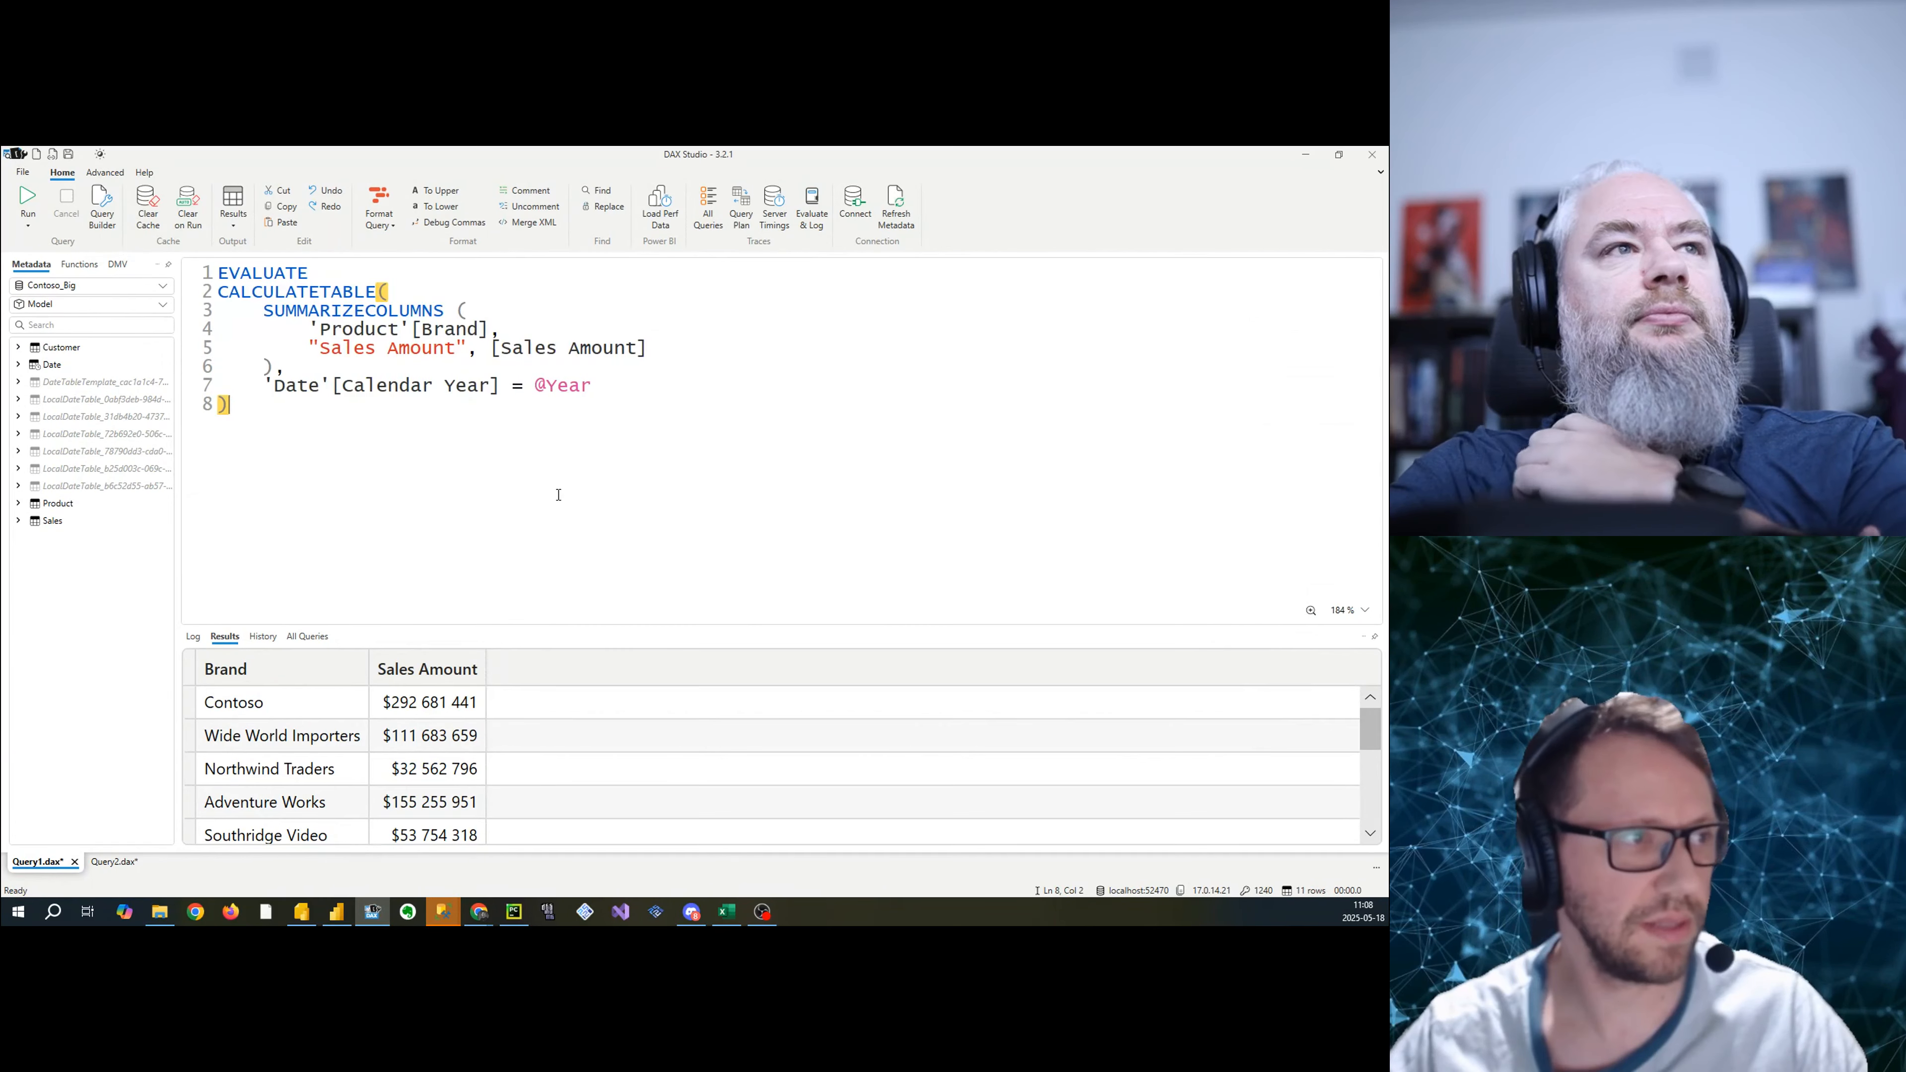
pyautogui.moveTo(613, 502); pyautogui.dragTo(113, 252)
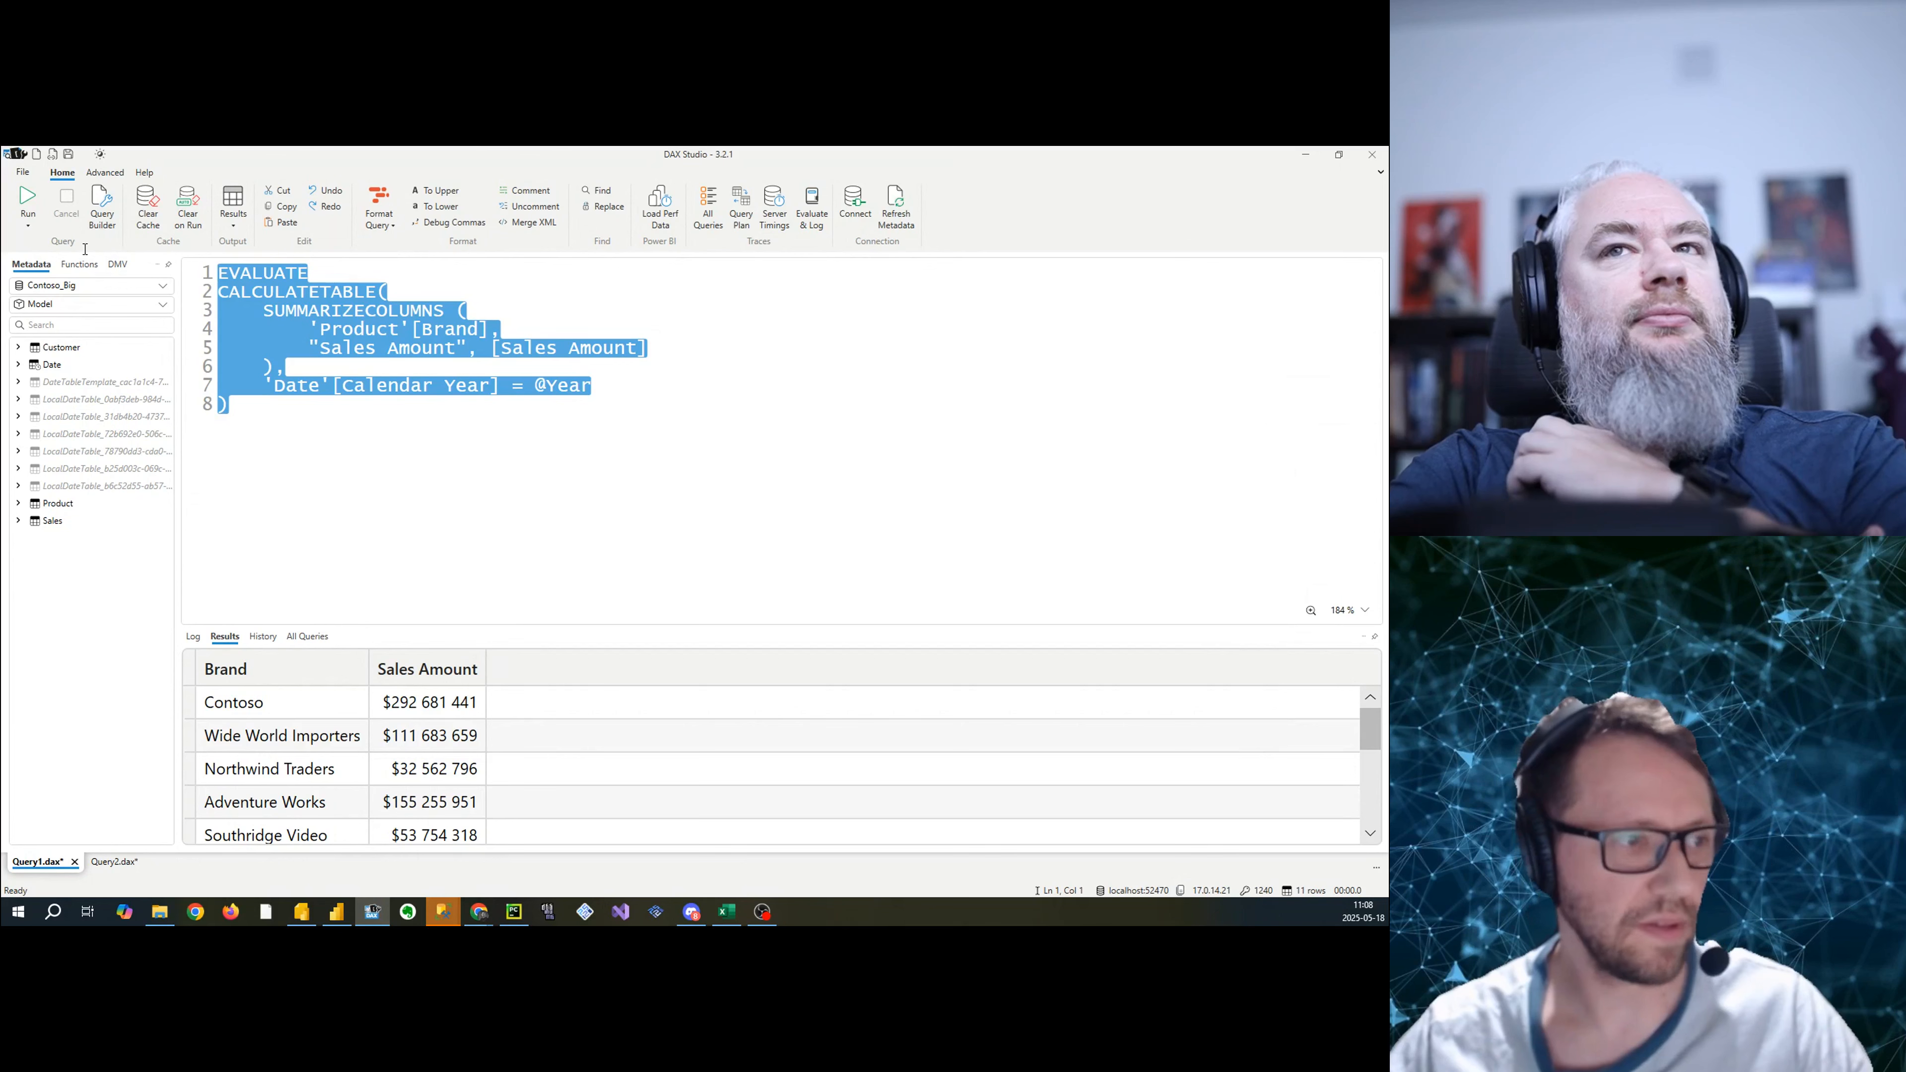
pyautogui.moveTo(85, 249); pyautogui.dragTo(125, 294)
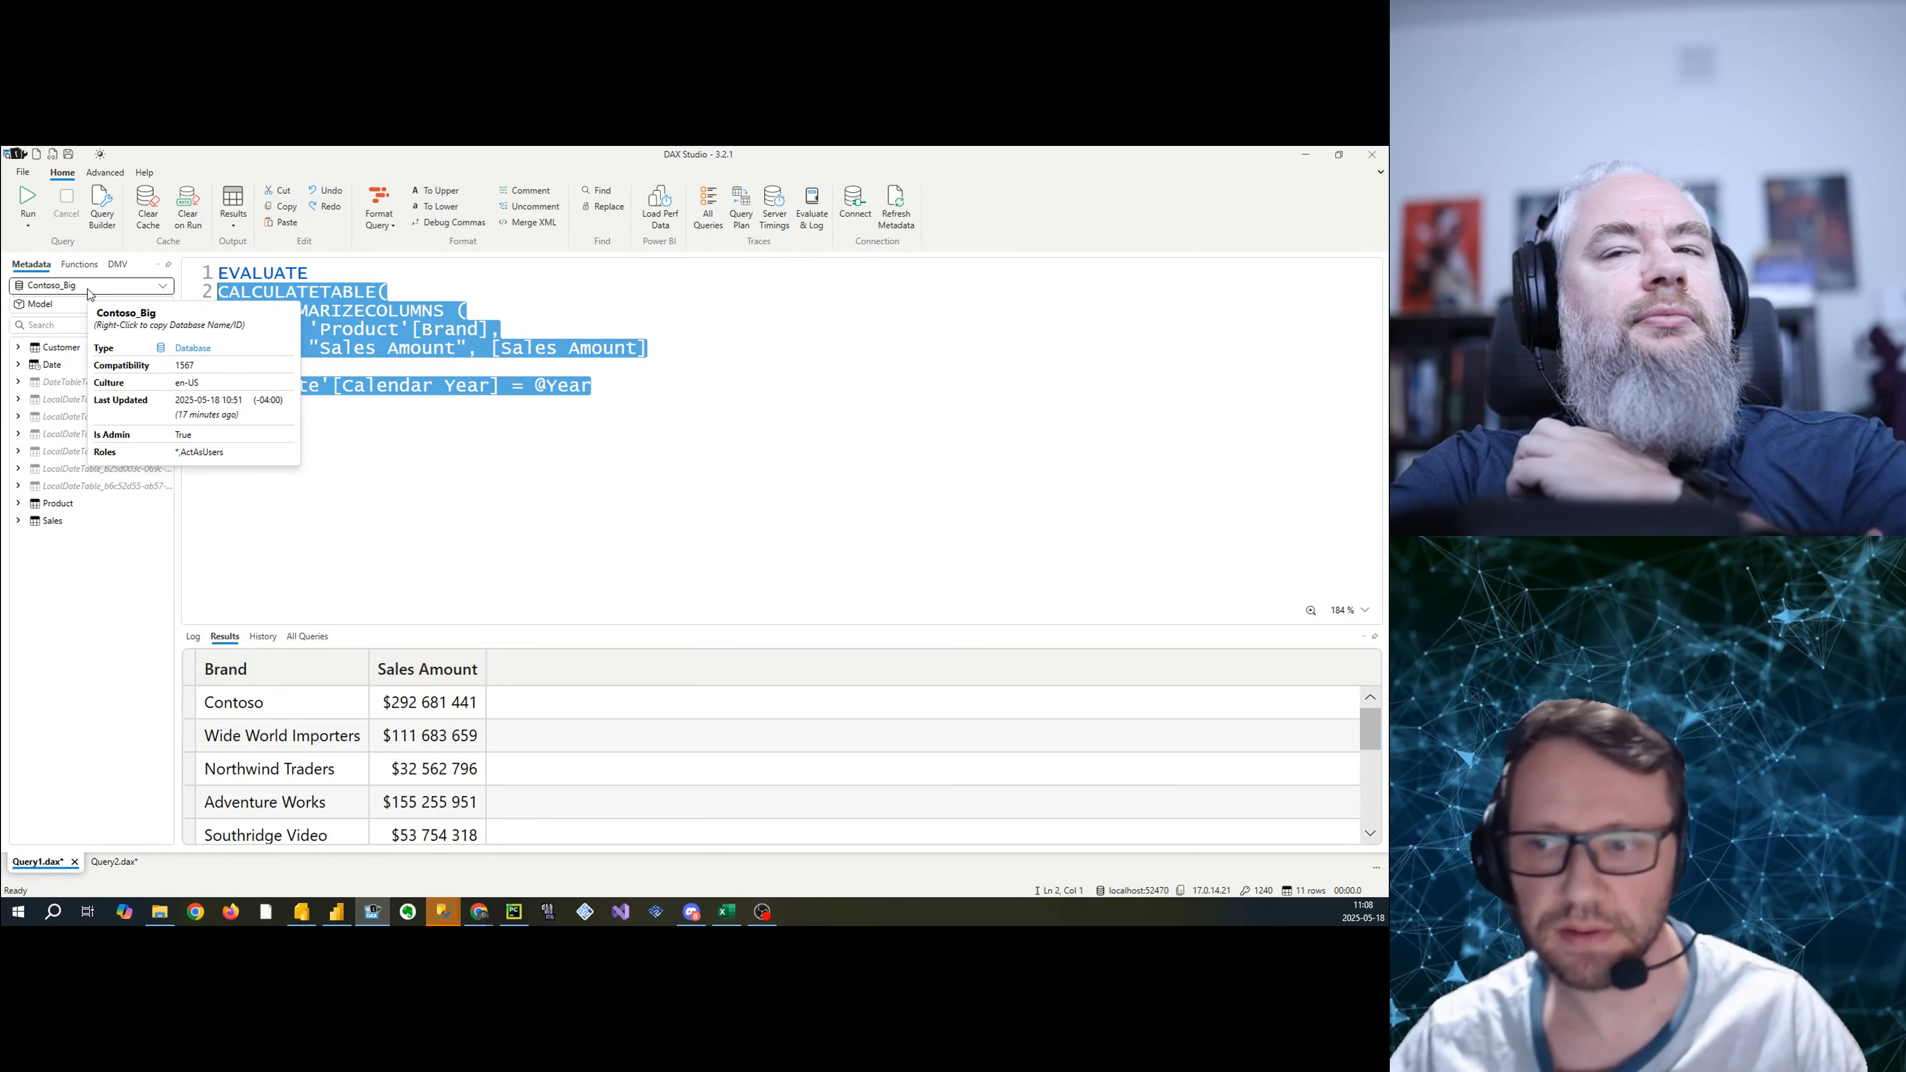
pyautogui.moveTo(702, 425); pyautogui.dragTo(276, 366)
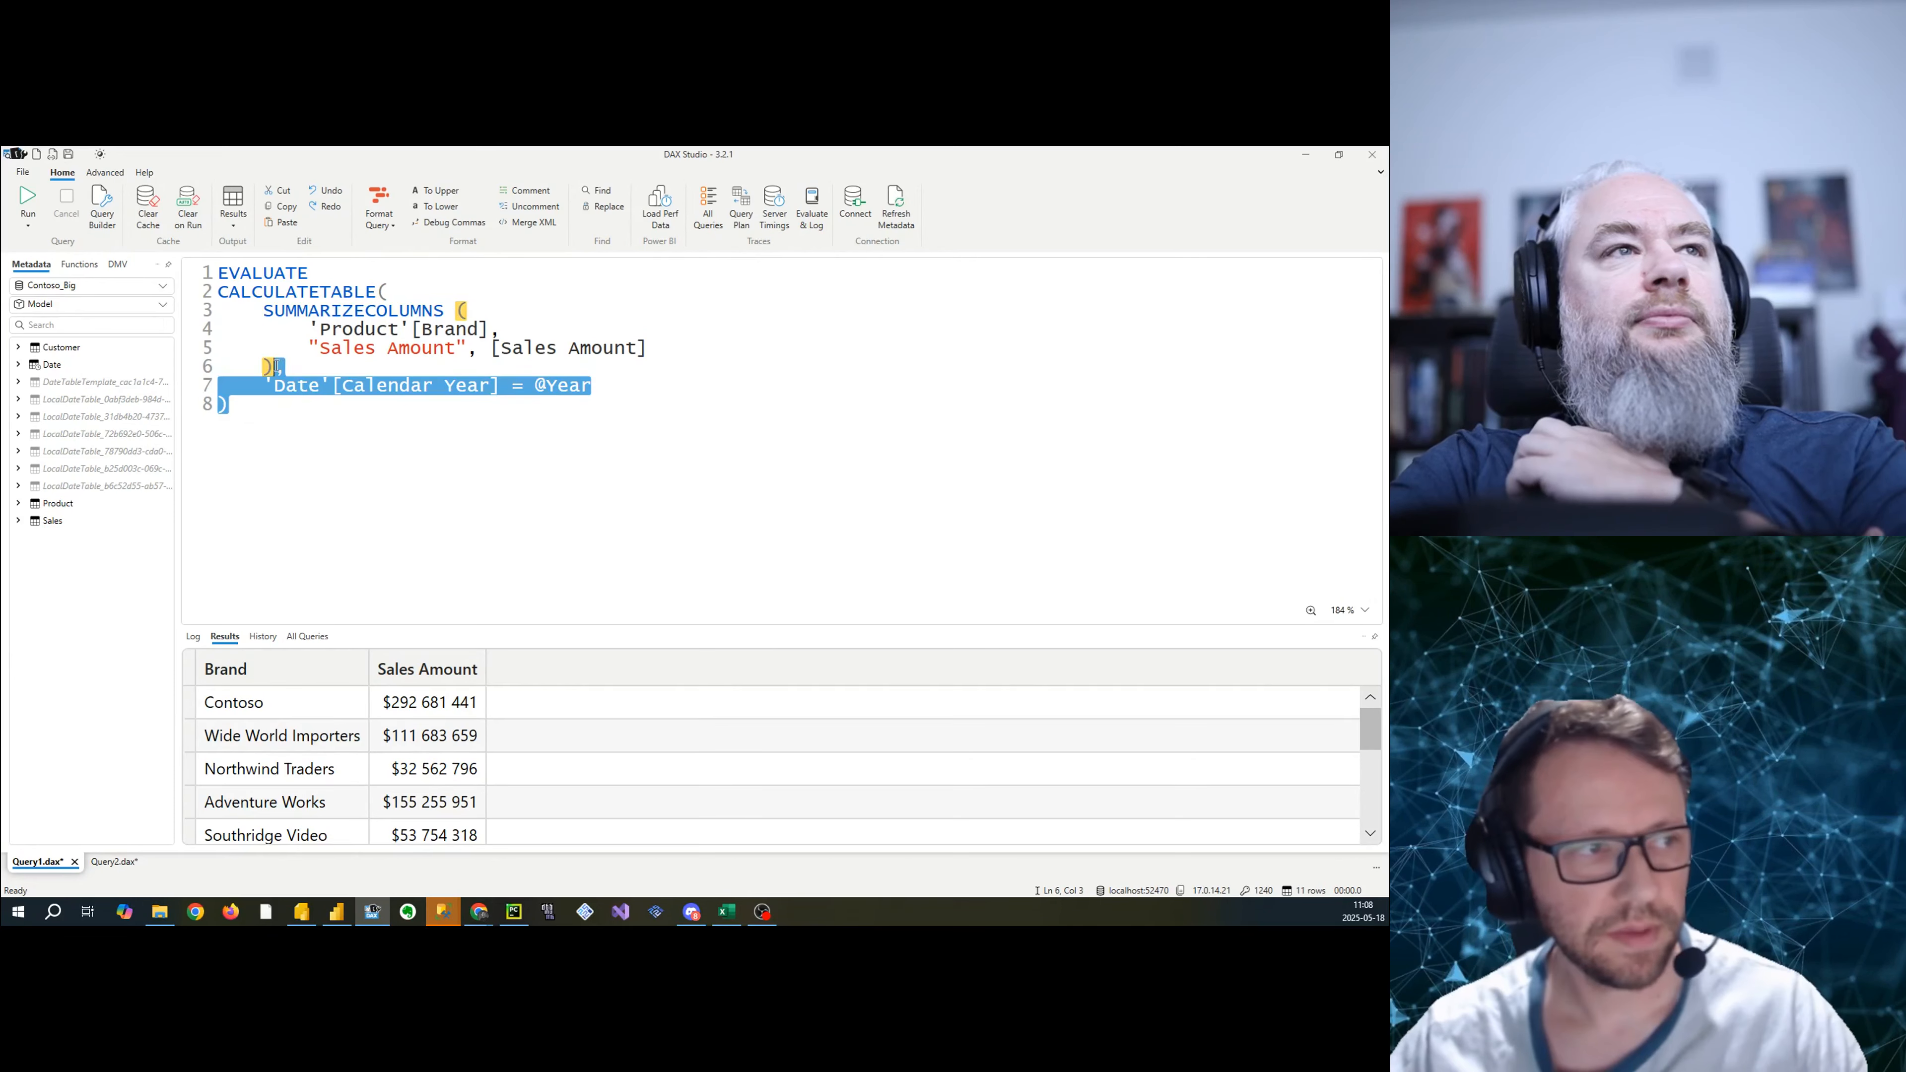
pyautogui.click(445, 451)
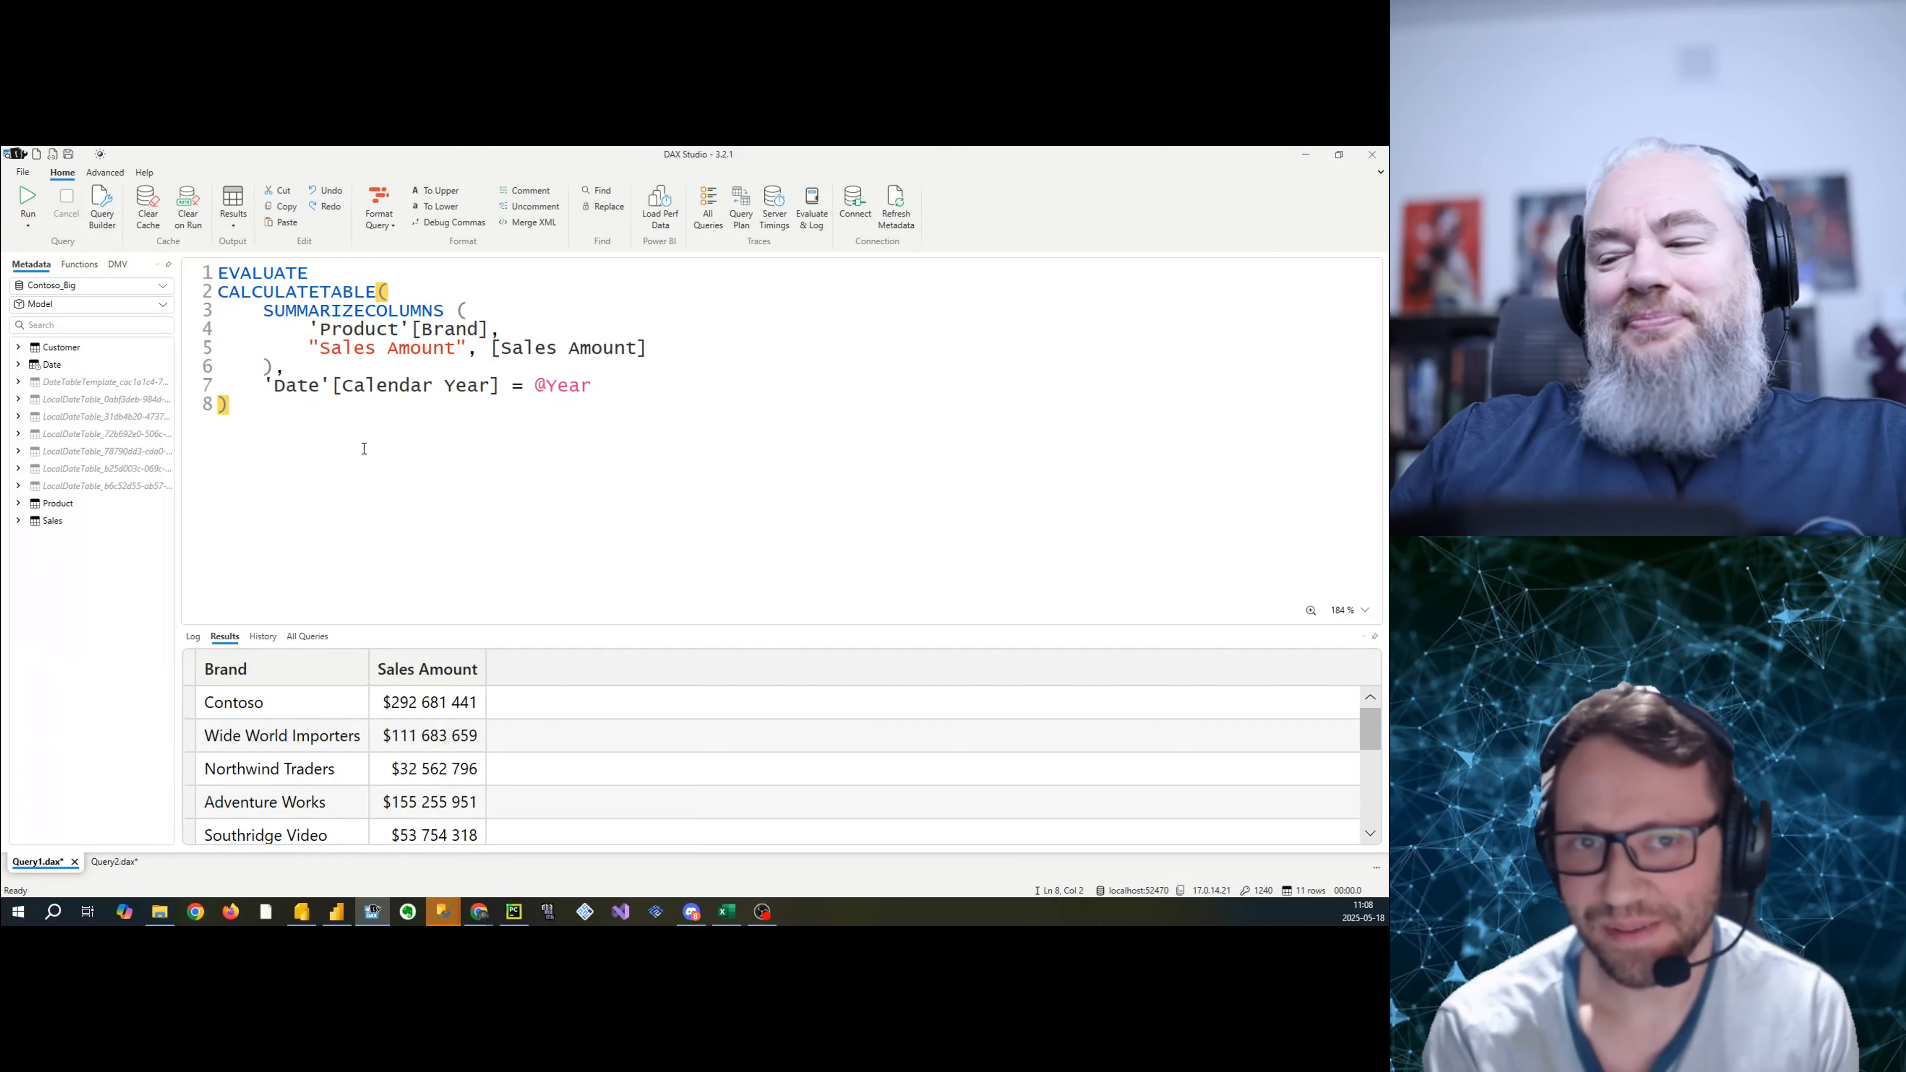
# - Switch to the Contoso_Big report in Power BI Desktop and look at Query 3 in the DAX query view
pyautogui.click(301, 912)
pyautogui.click(350, 911)
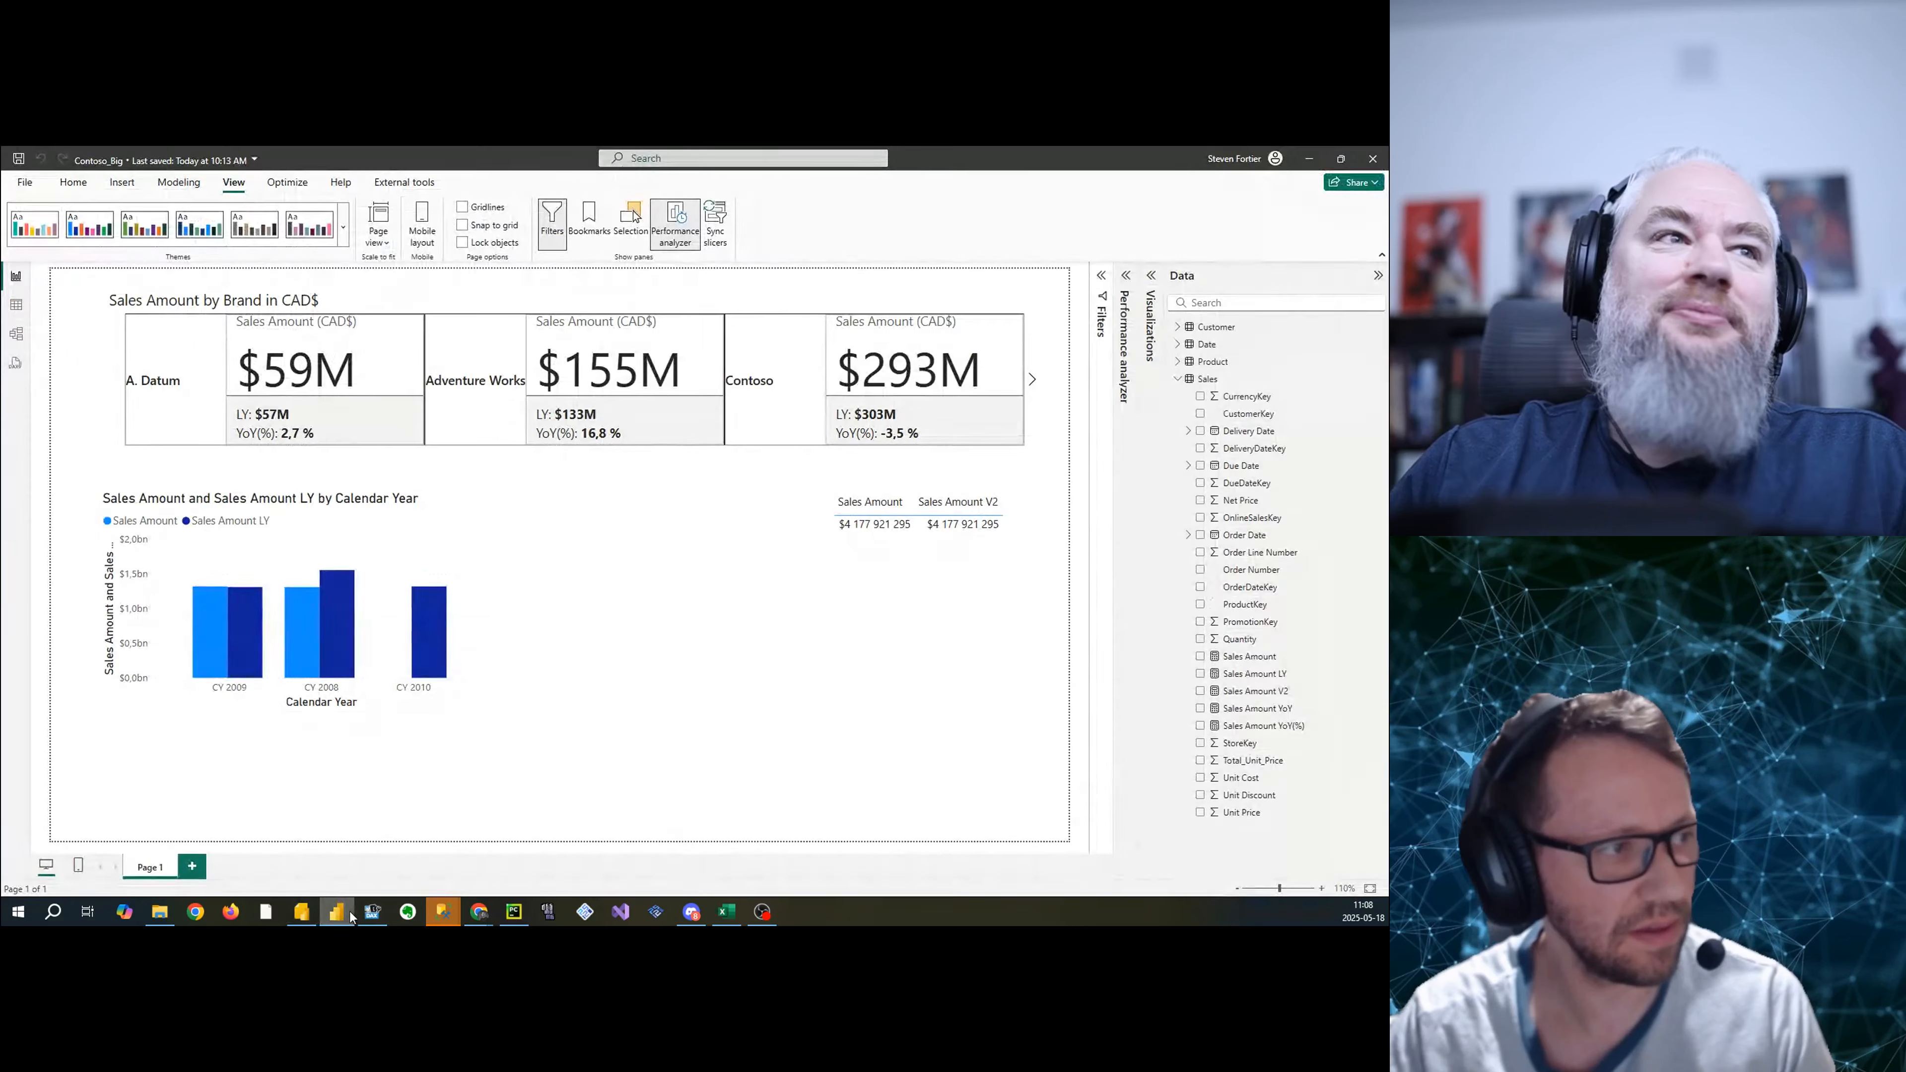
pyautogui.click(15, 365)
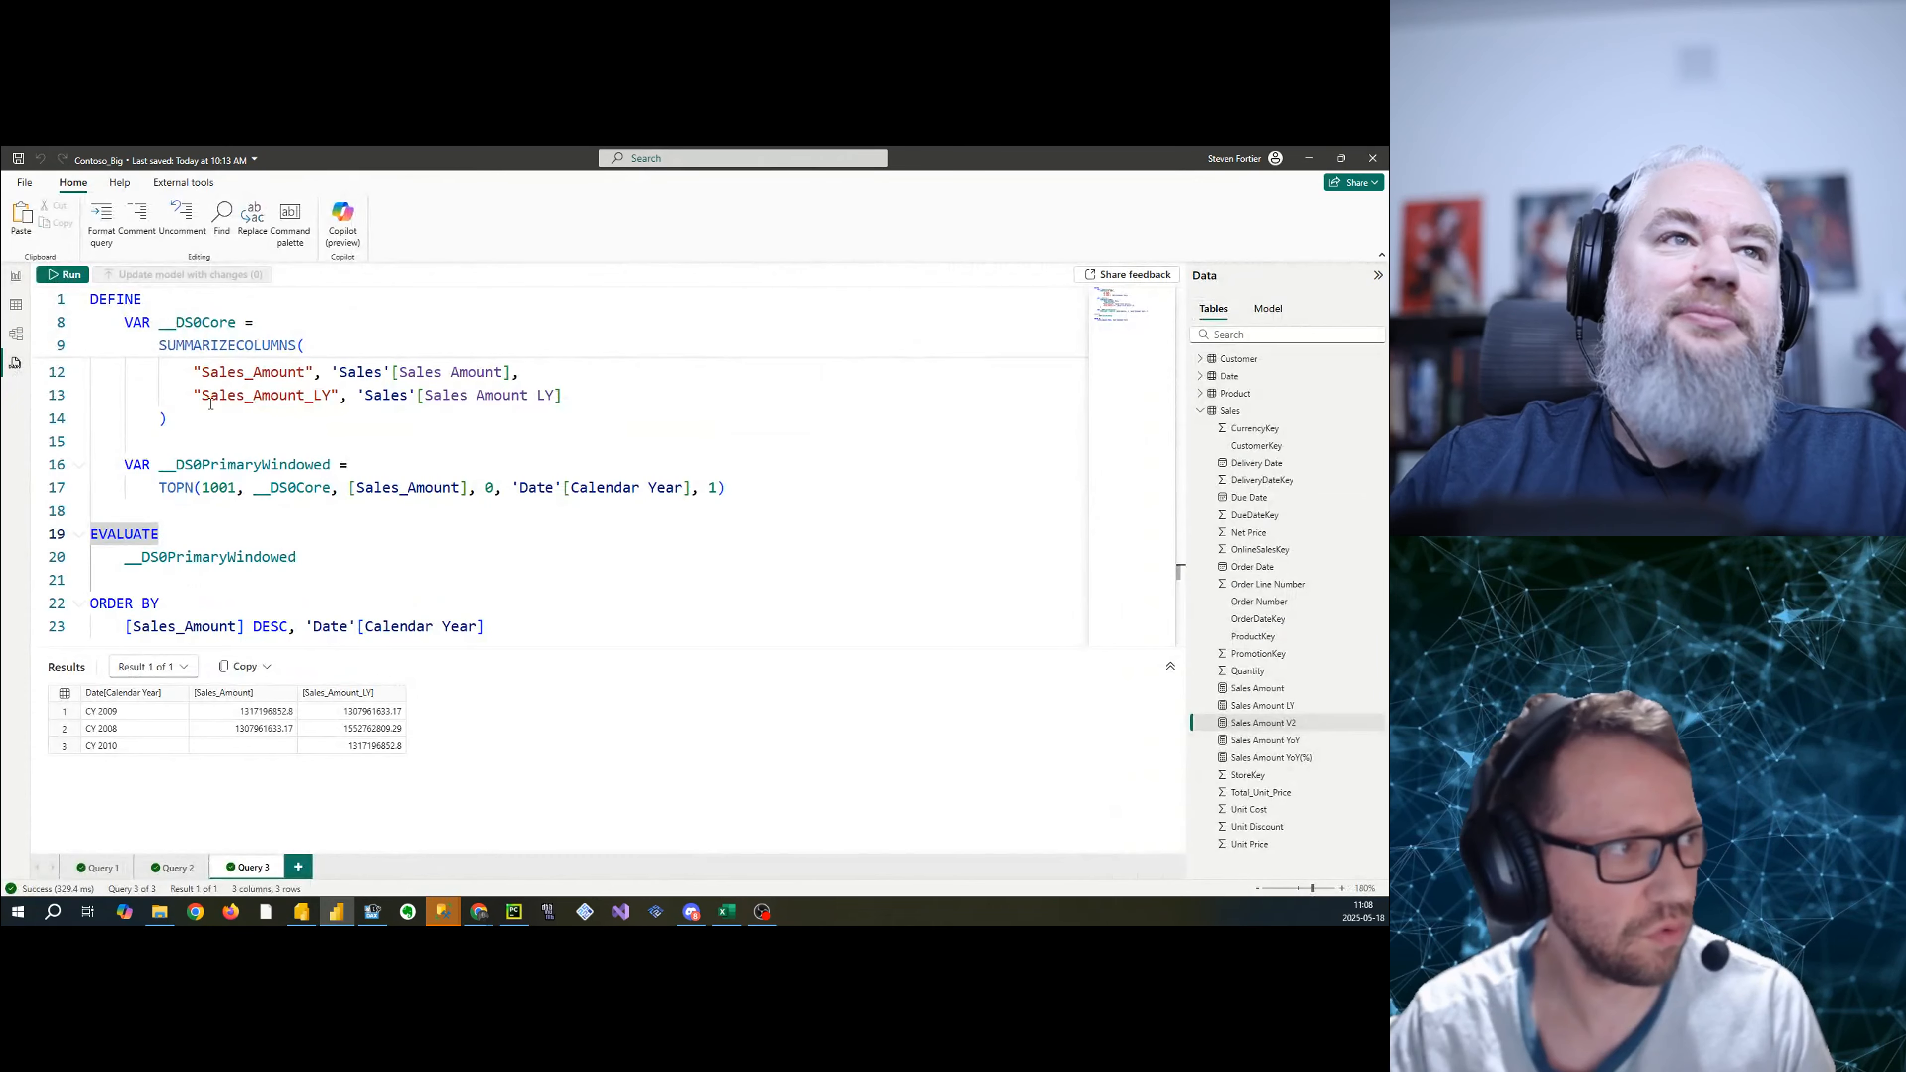
pyautogui.click(592, 563)
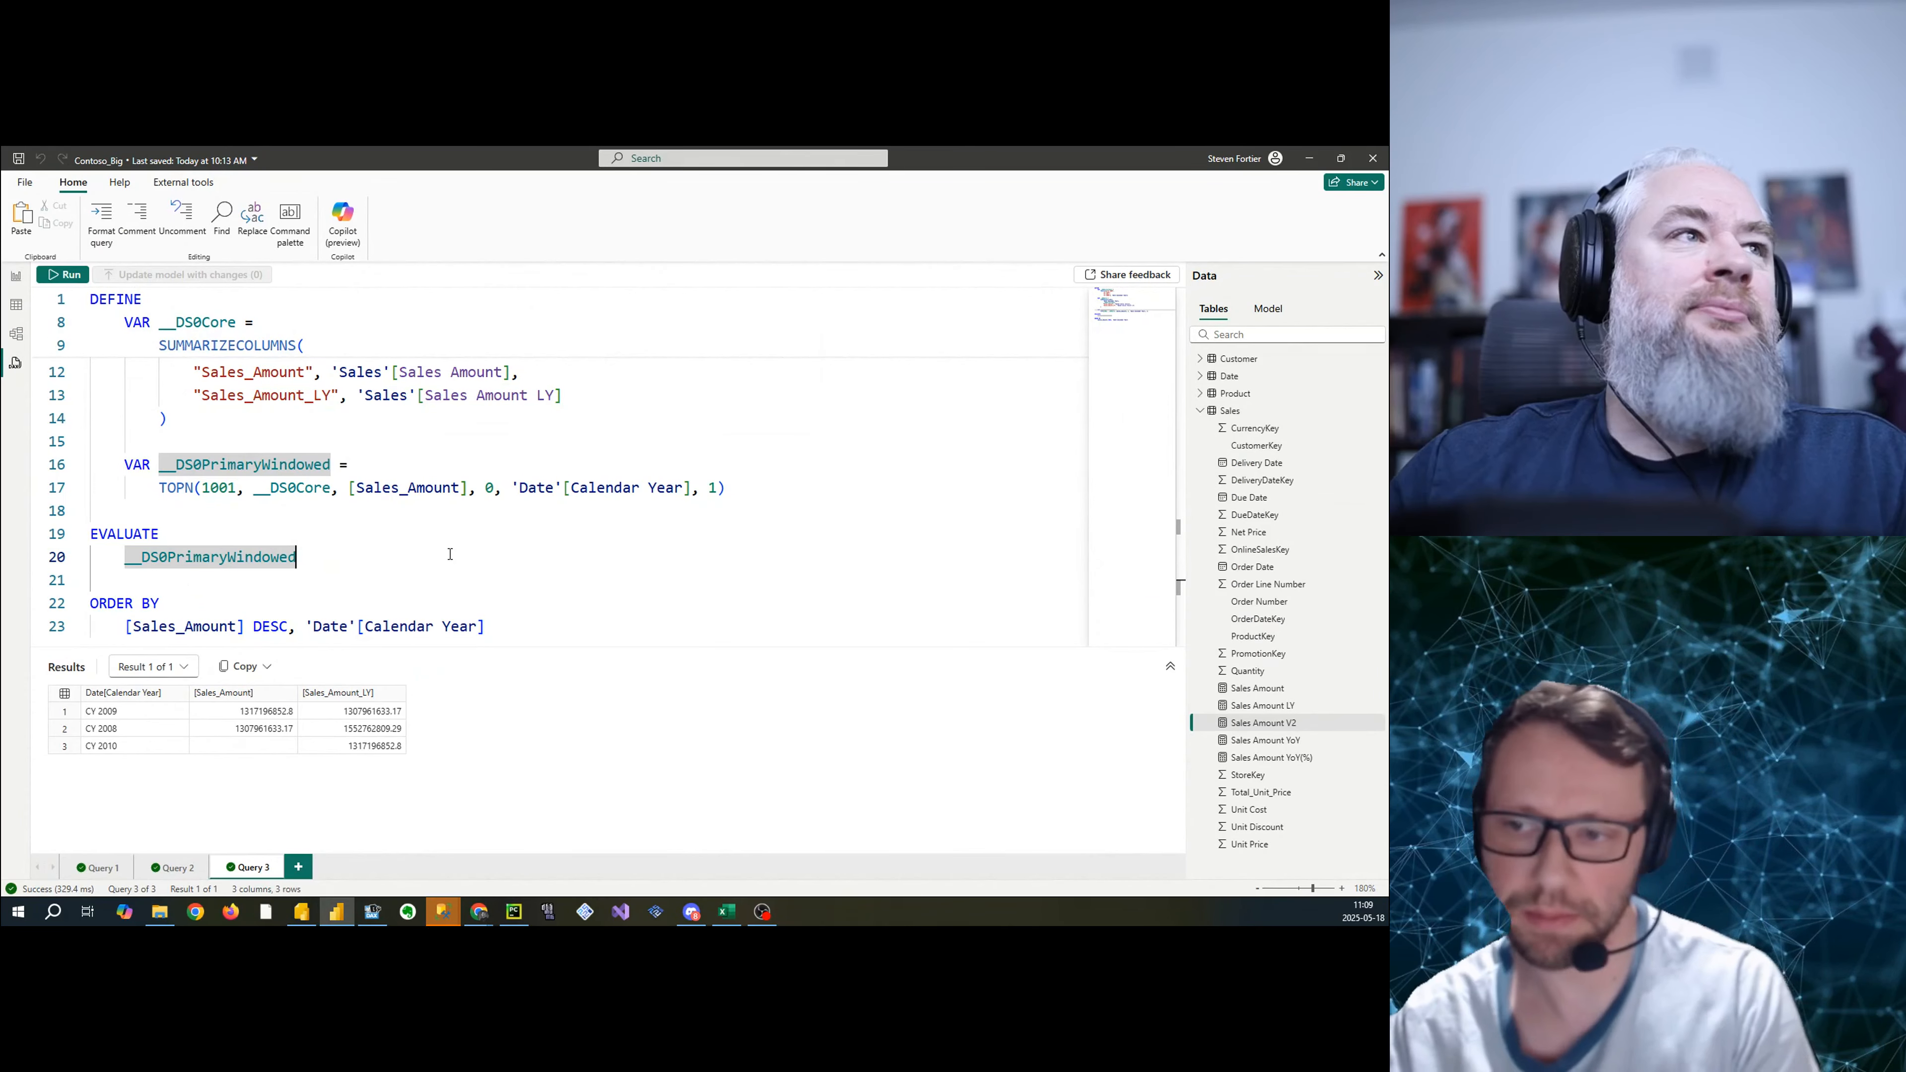
pyautogui.click(372, 911)
pyautogui.moveTo(592, 386); pyautogui.dragTo(536, 386)
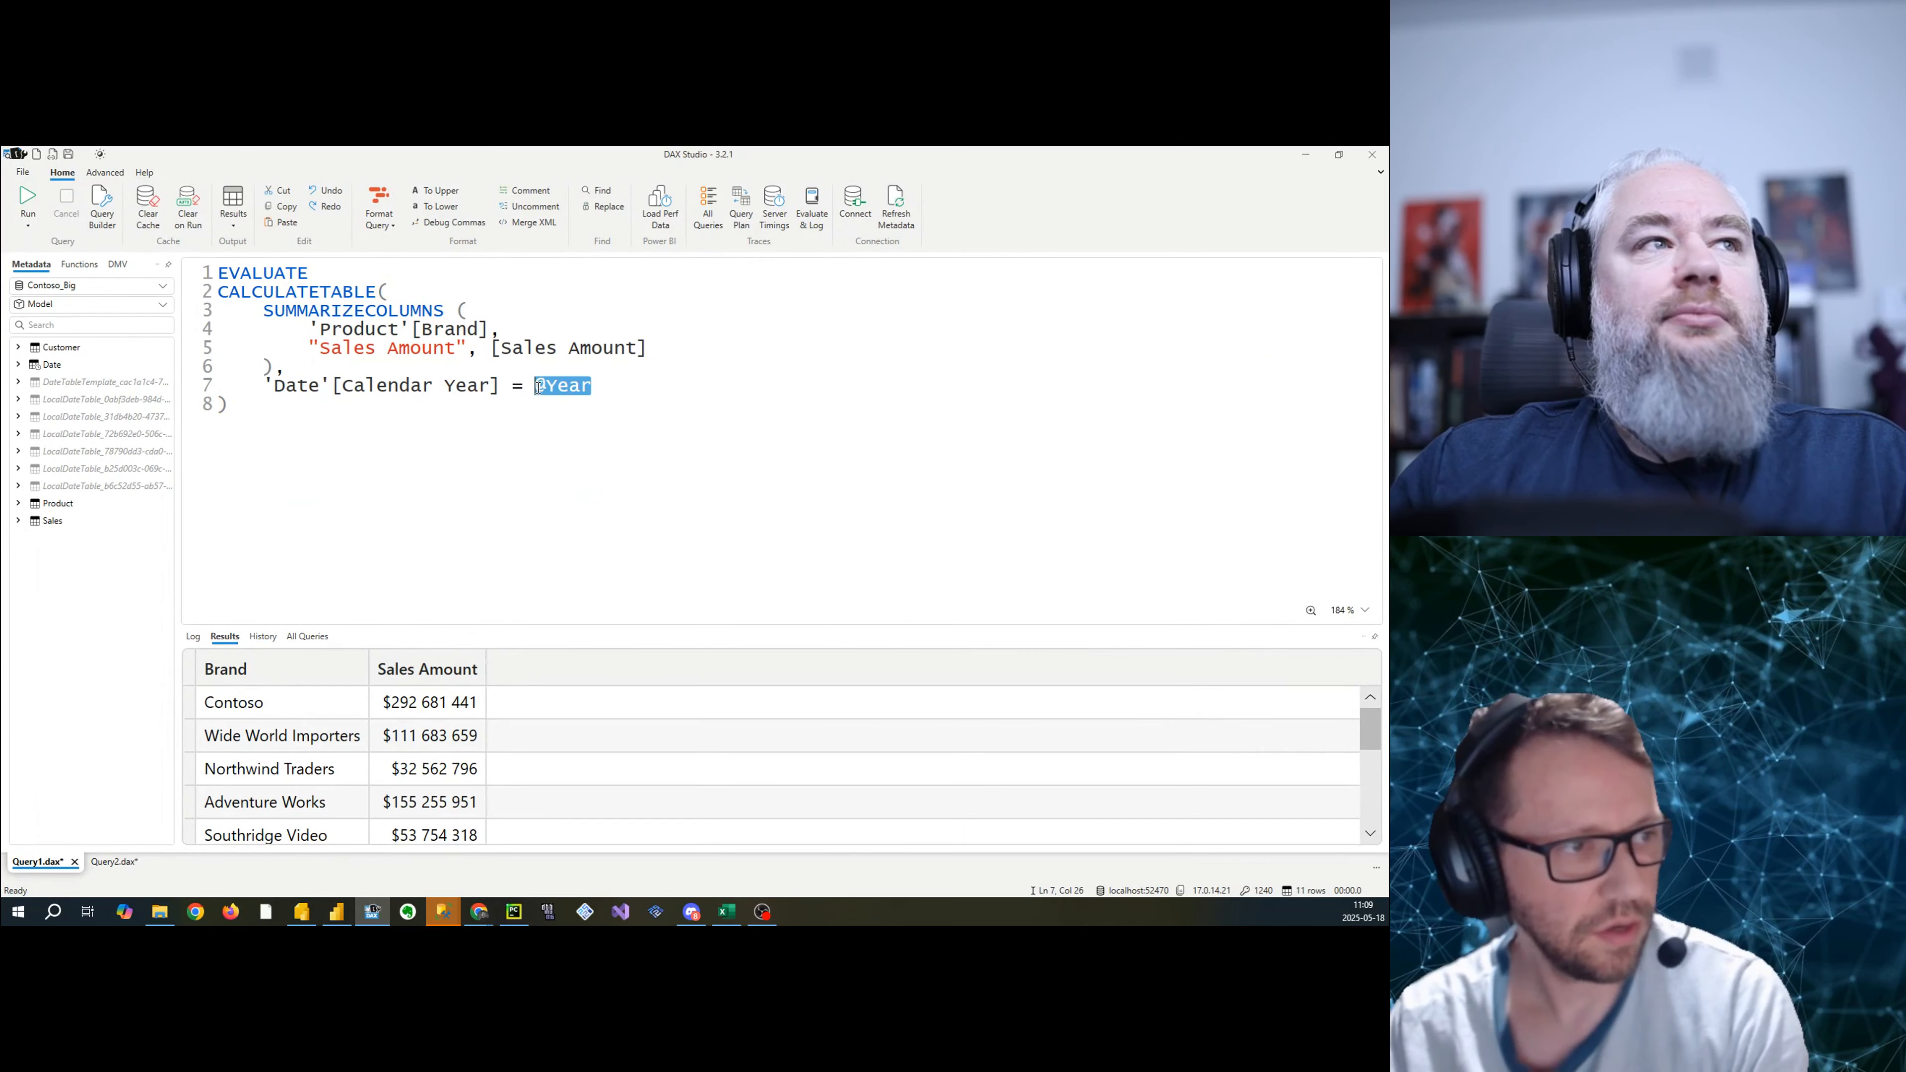
pyautogui.moveTo(574, 394)
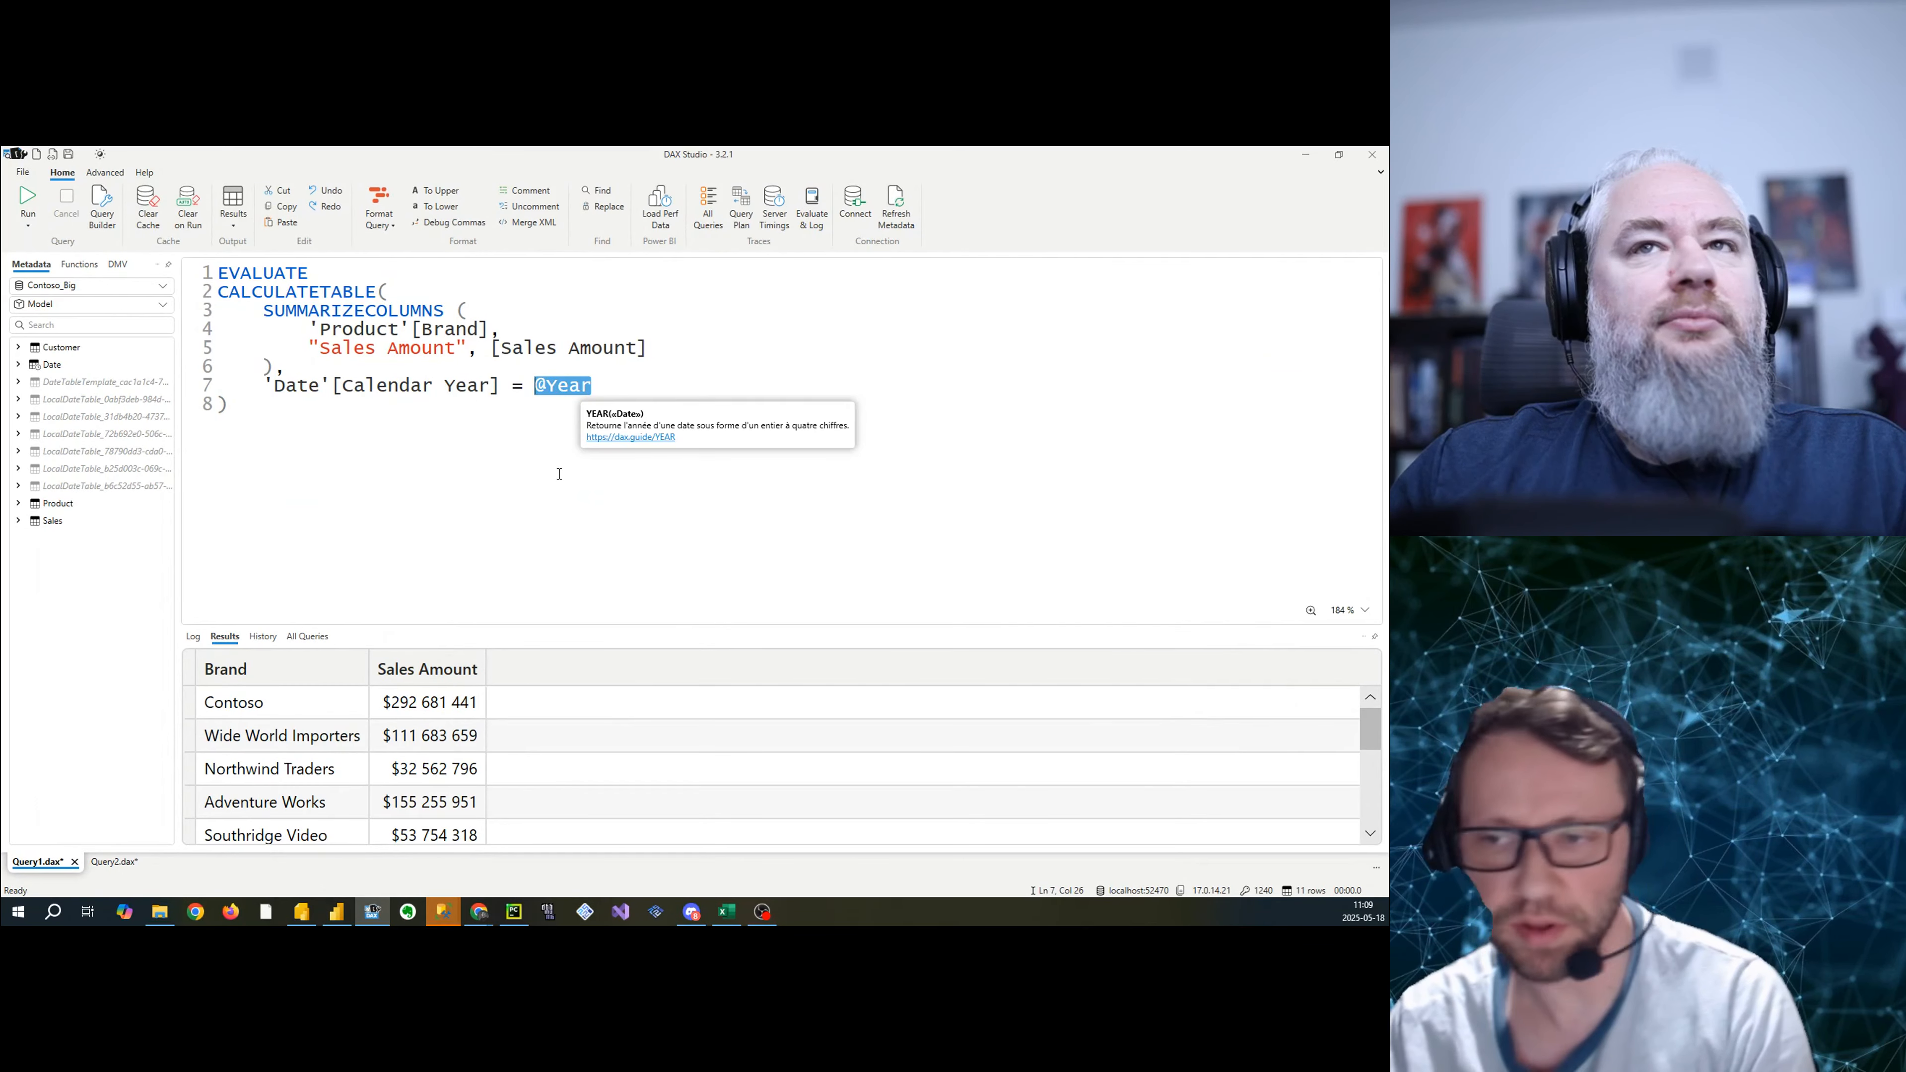
pyautogui.click(541, 468)
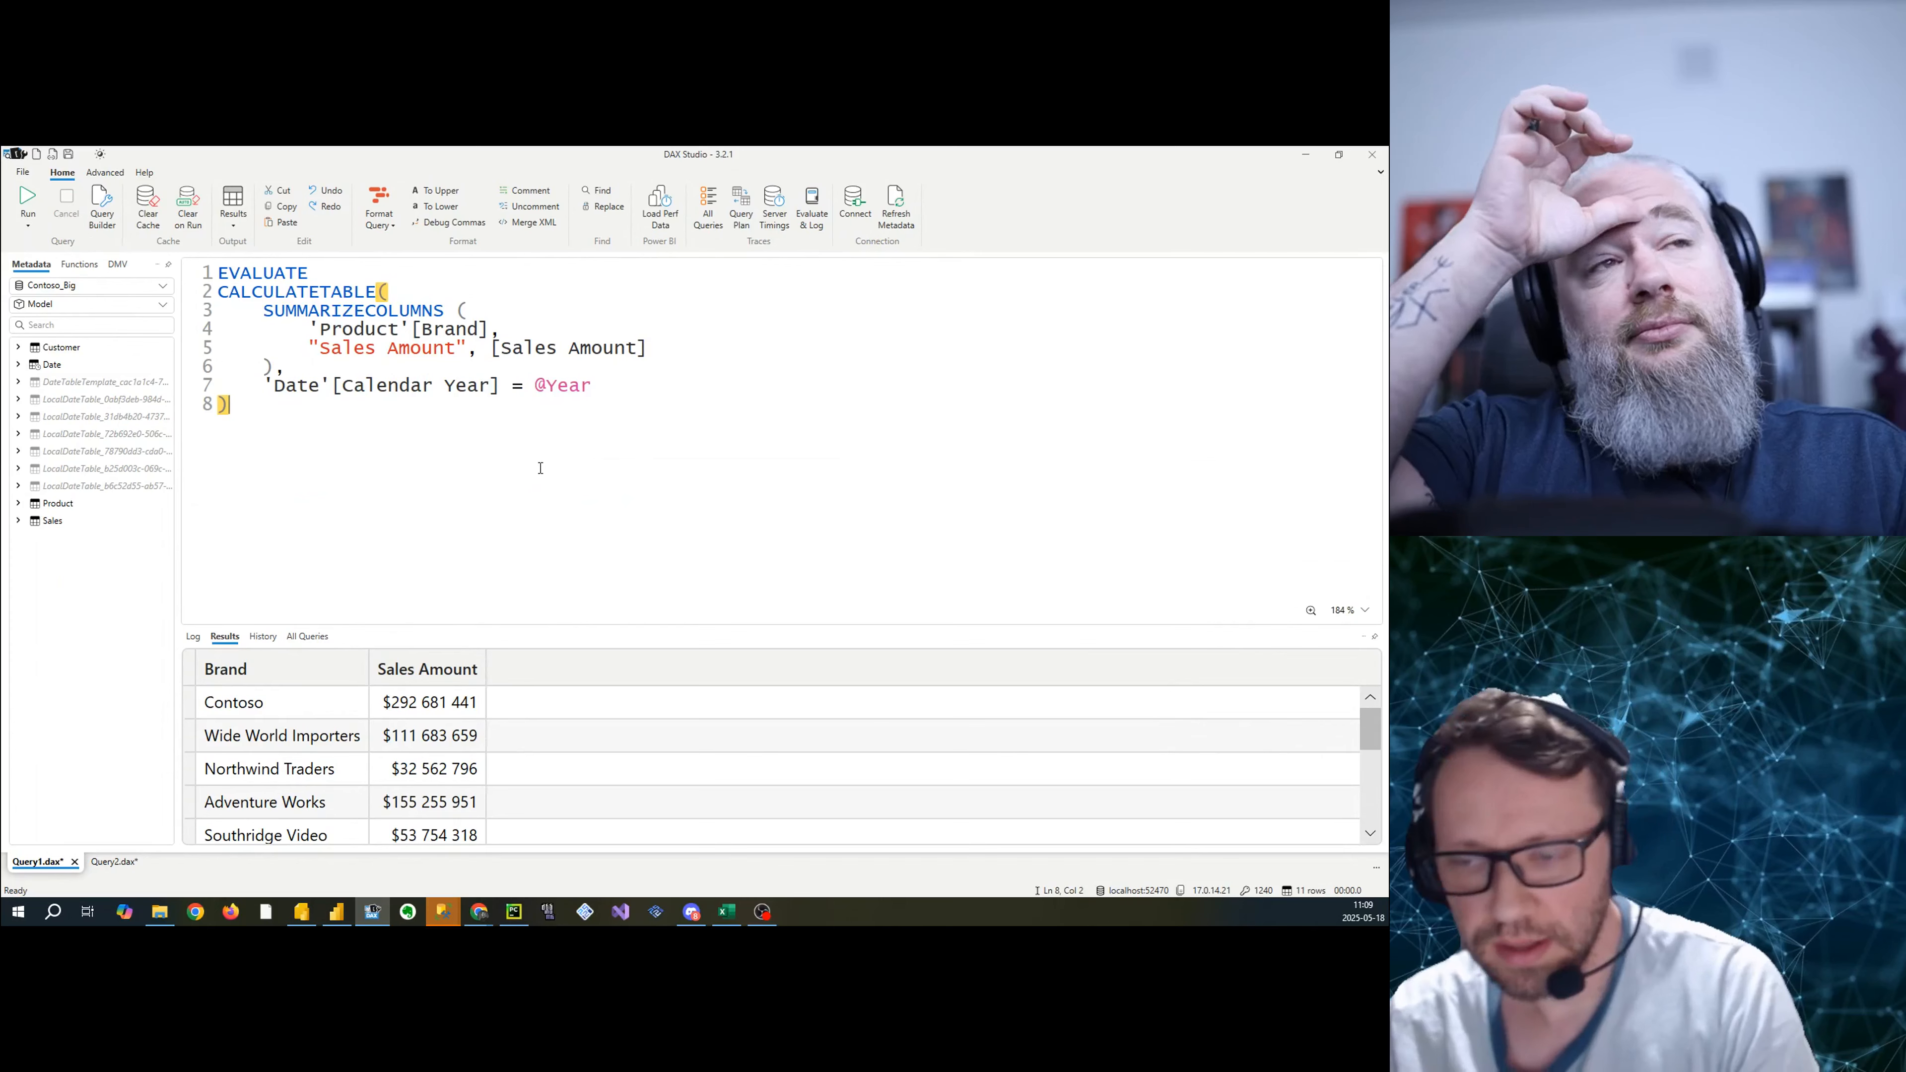